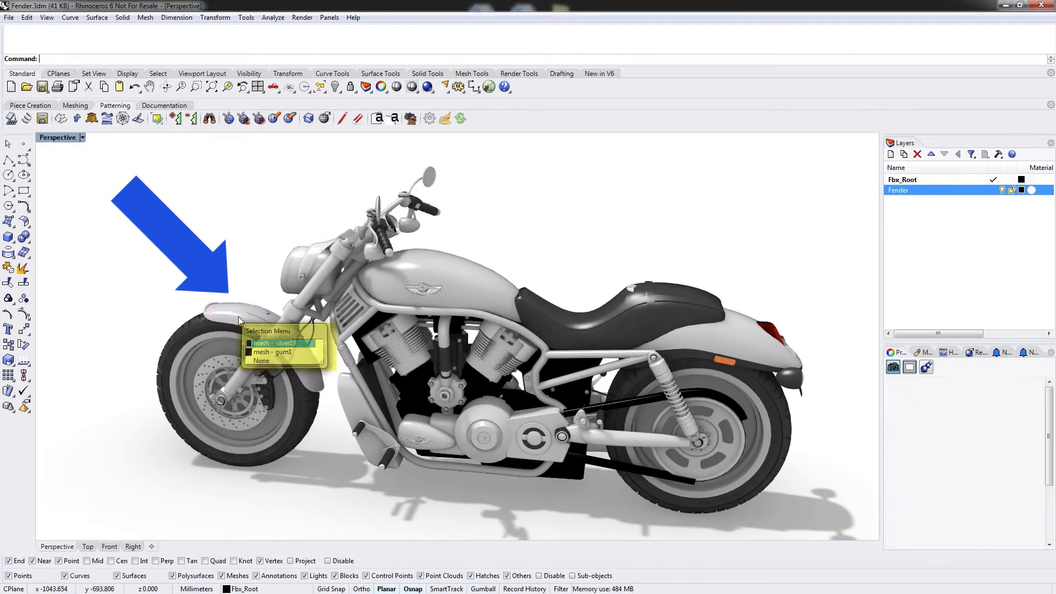
Select the motorcycle's front fender mesh and make the Fender layer current.
{"action": "left_click", "coordinate": [275, 343]}
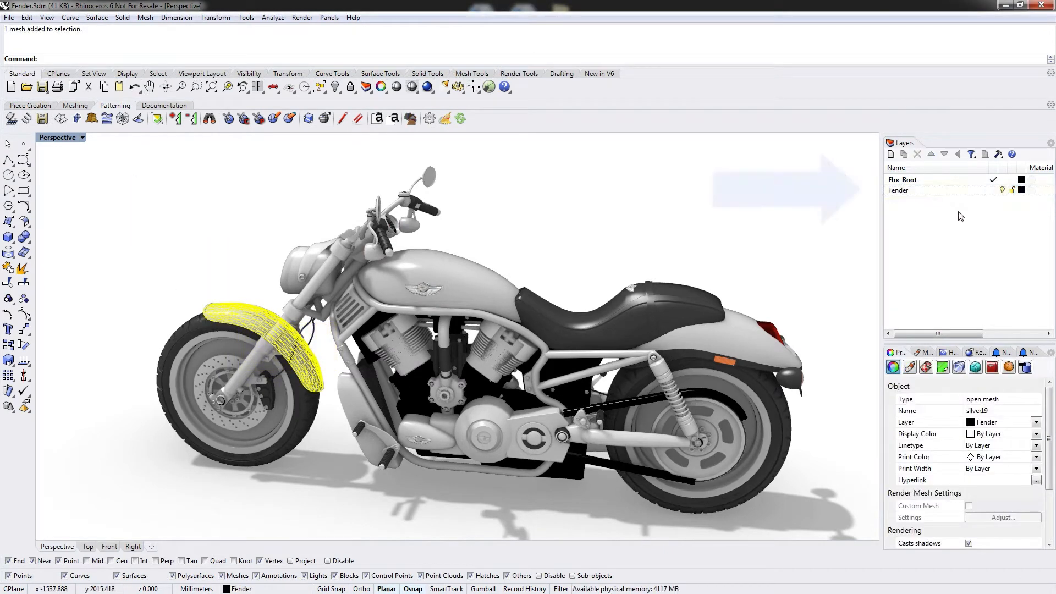
{"action": "left_click", "coordinate": [902, 191]}
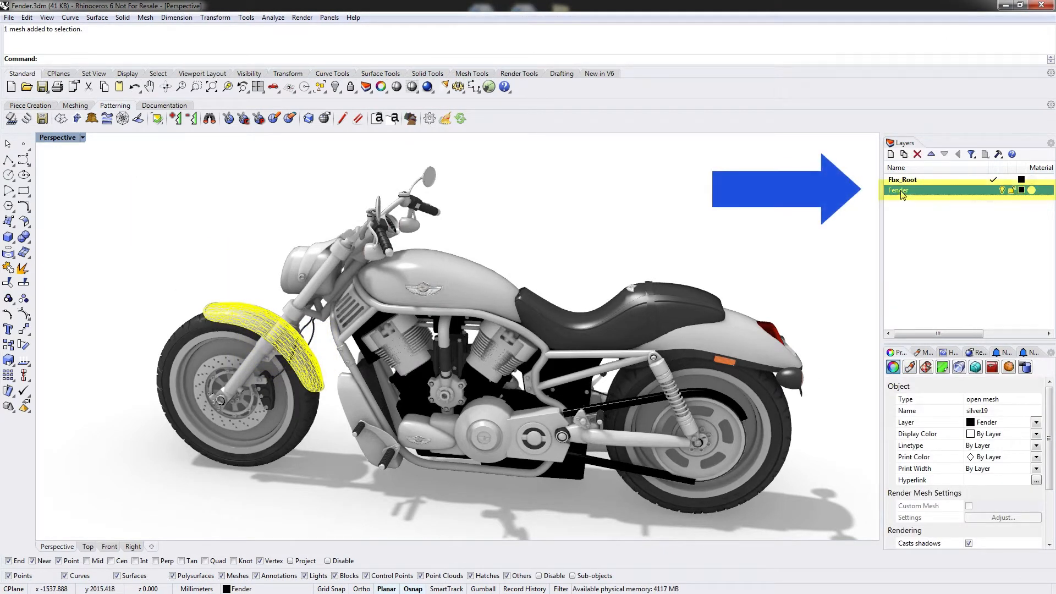
{"action": "left_click", "coordinate": [994, 190]}
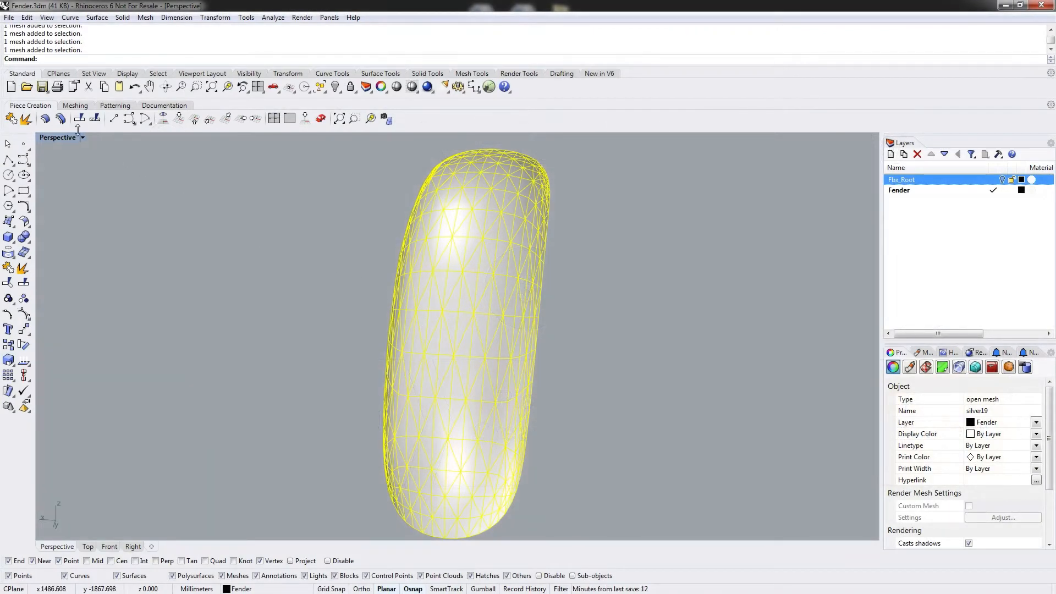
Run Remesh on the selected fender mesh.
{"action": "left_click", "coordinate": [75, 106]}
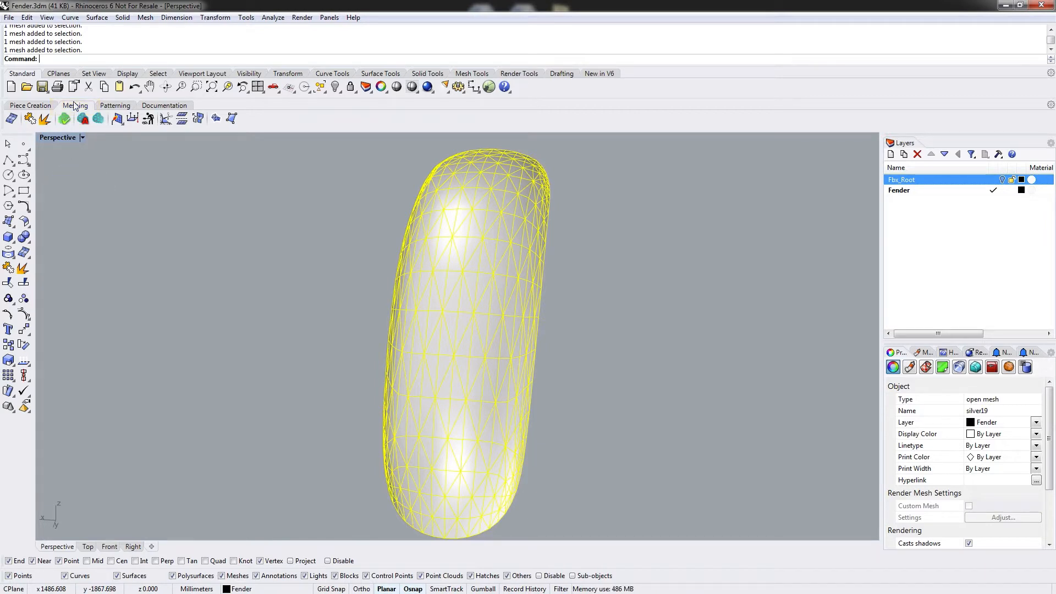
{"action": "left_click", "coordinate": [100, 122]}
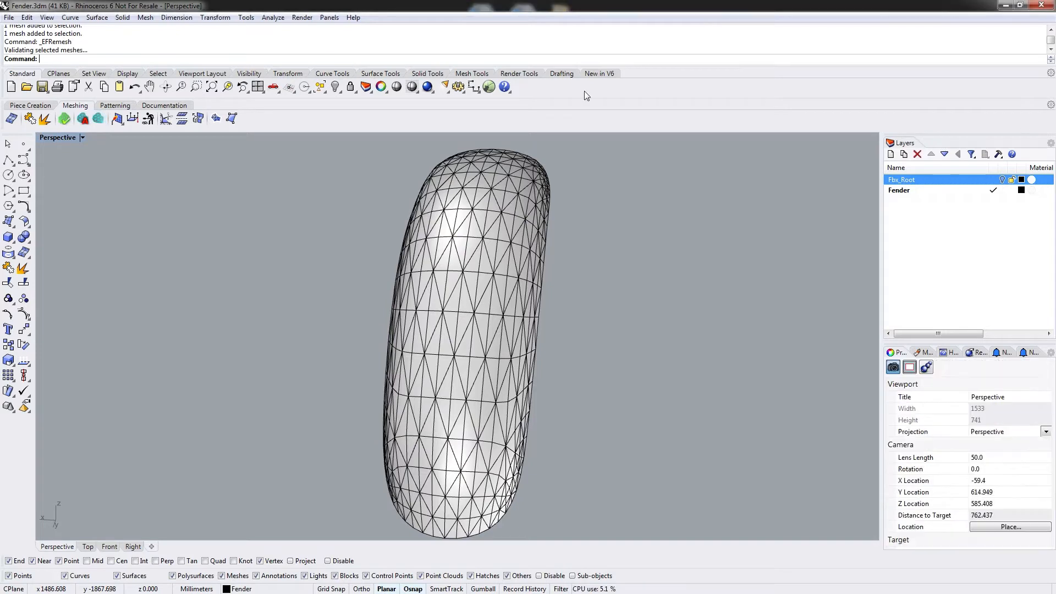
Run Adaptive Remesh on the fender mesh with the default settings.
{"action": "left_click", "coordinate": [96, 119]}
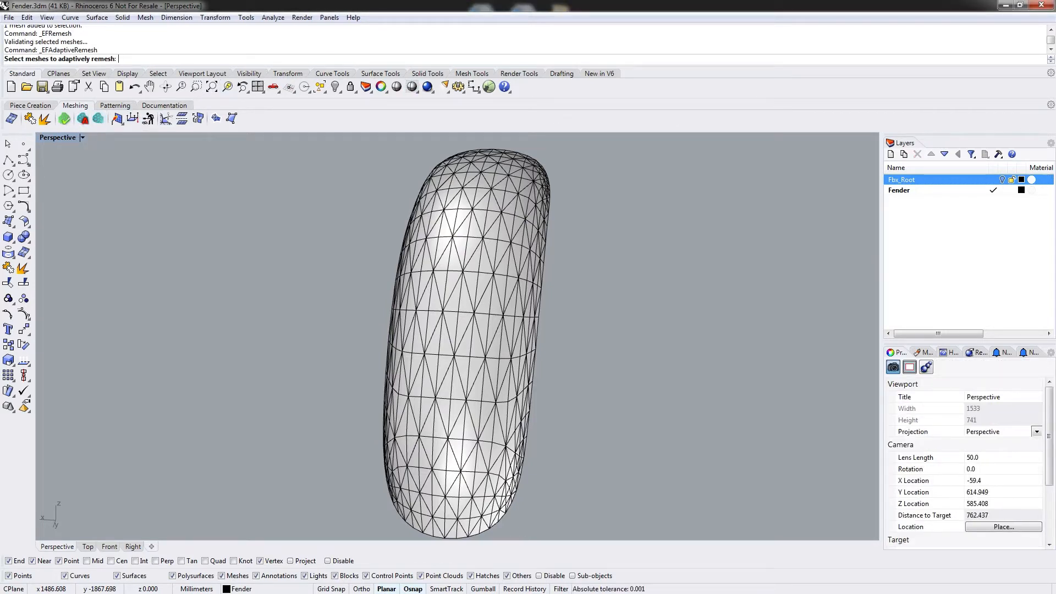
{"action": "left_click", "coordinate": [444, 273]}
{"action": "key", "text": "Return"}
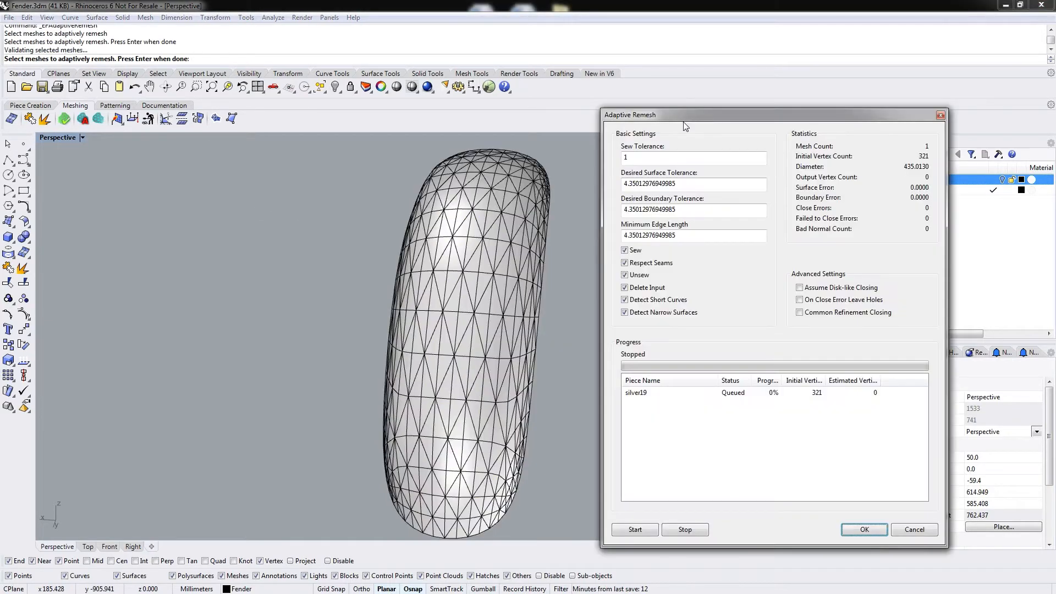
{"action": "left_click_drag", "start_coordinate": [685, 116], "coordinate": [685, 75]}
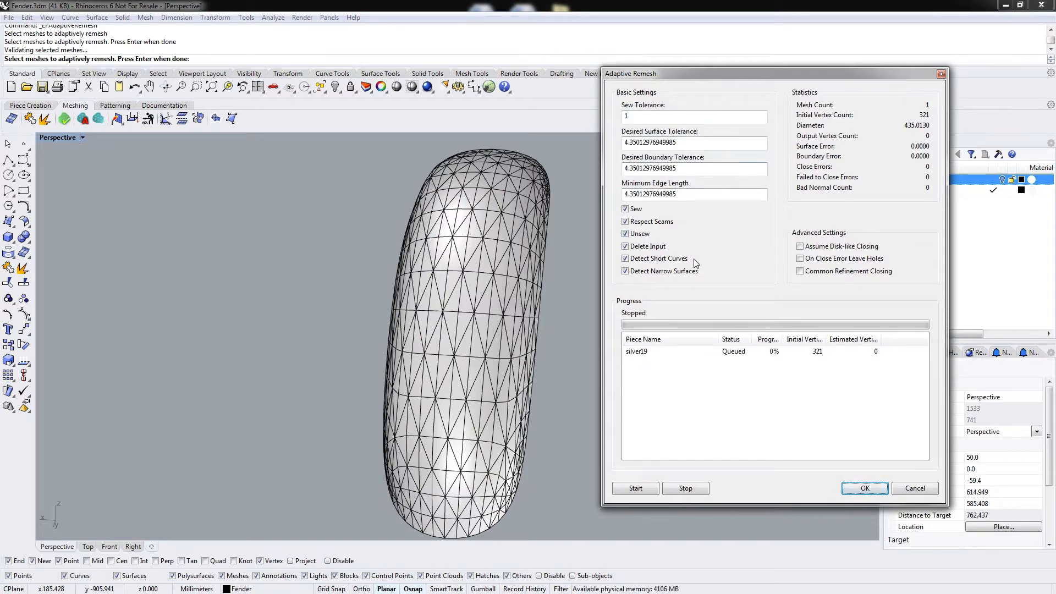
{"action": "left_click", "coordinate": [635, 488]}
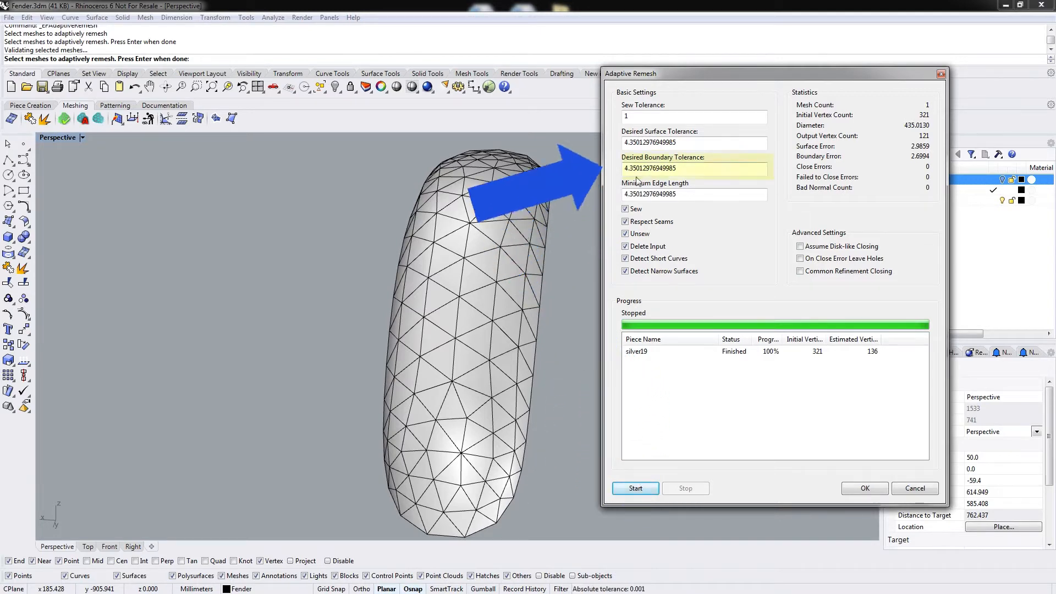
Set the Desired Boundary Tolerance to 2 and rerun the adaptive remesh.
{"action": "left_click_drag", "start_coordinate": [676, 170], "coordinate": [623, 170]}
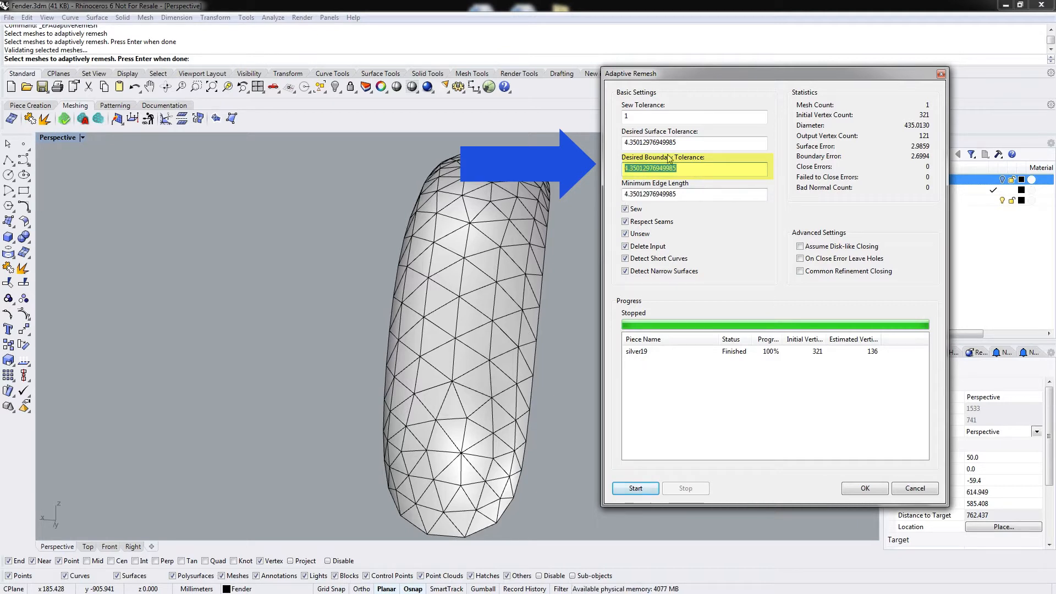
{"action": "type", "text": "2"}
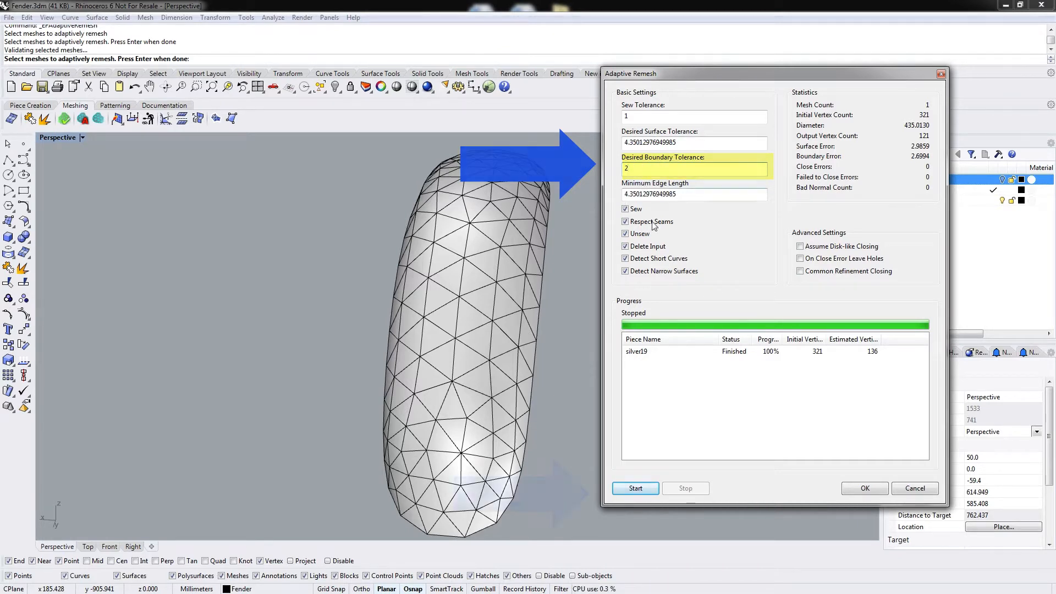
{"action": "left_click", "coordinate": [635, 488]}
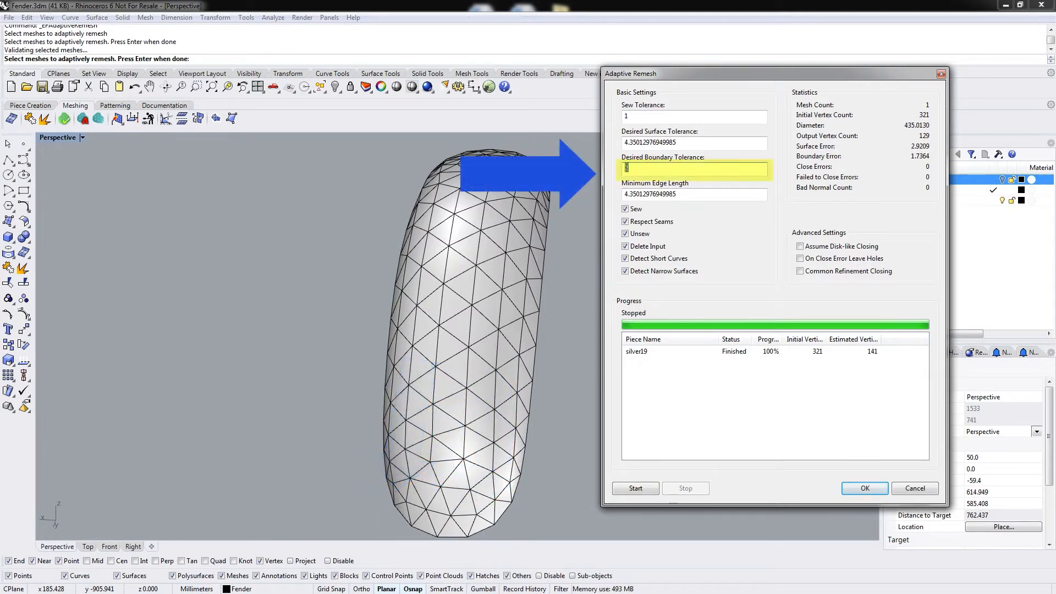
Set the Desired Boundary Tolerance to 1 and rerun the adaptive remesh.
{"action": "type", "text": "1"}
{"action": "left_click", "coordinate": [627, 488]}
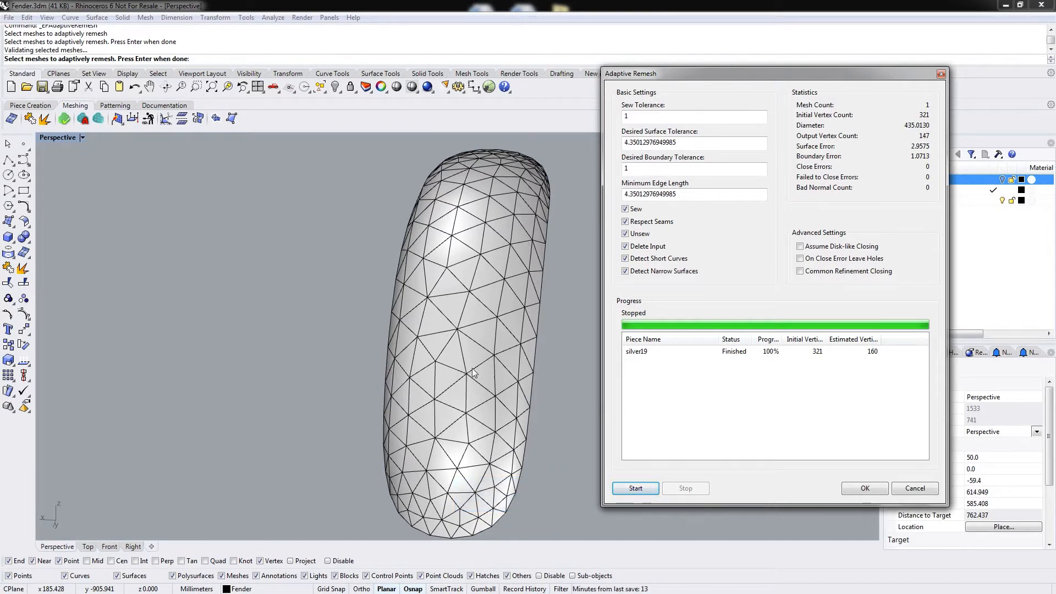
Set the Desired Surface Tolerance to 1 and rerun the adaptive remesh.
{"action": "double_click", "coordinate": [695, 141]}
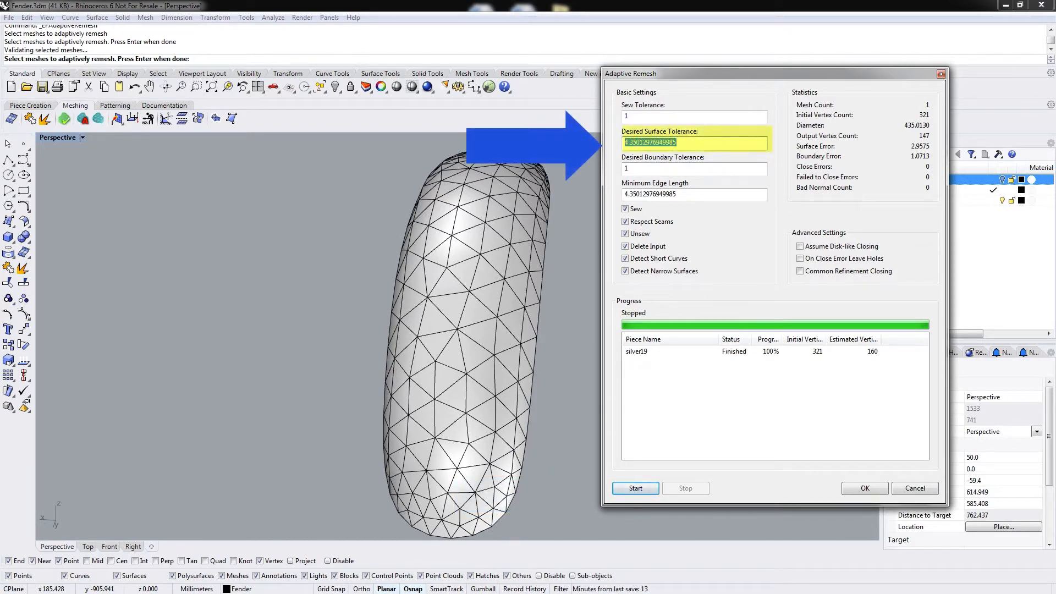
{"action": "type", "text": "1"}
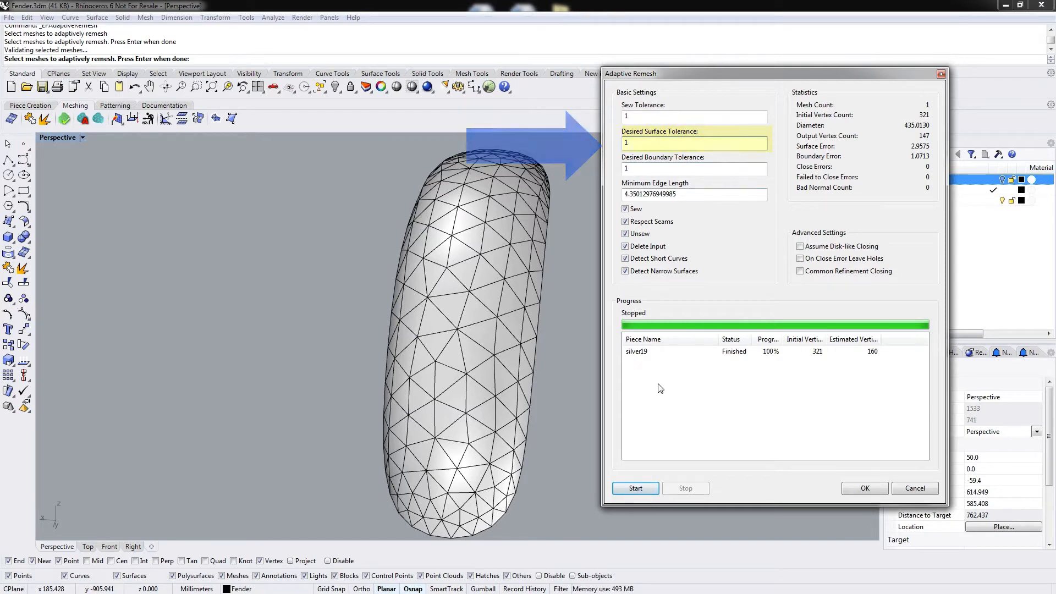
{"action": "left_click", "coordinate": [633, 487]}
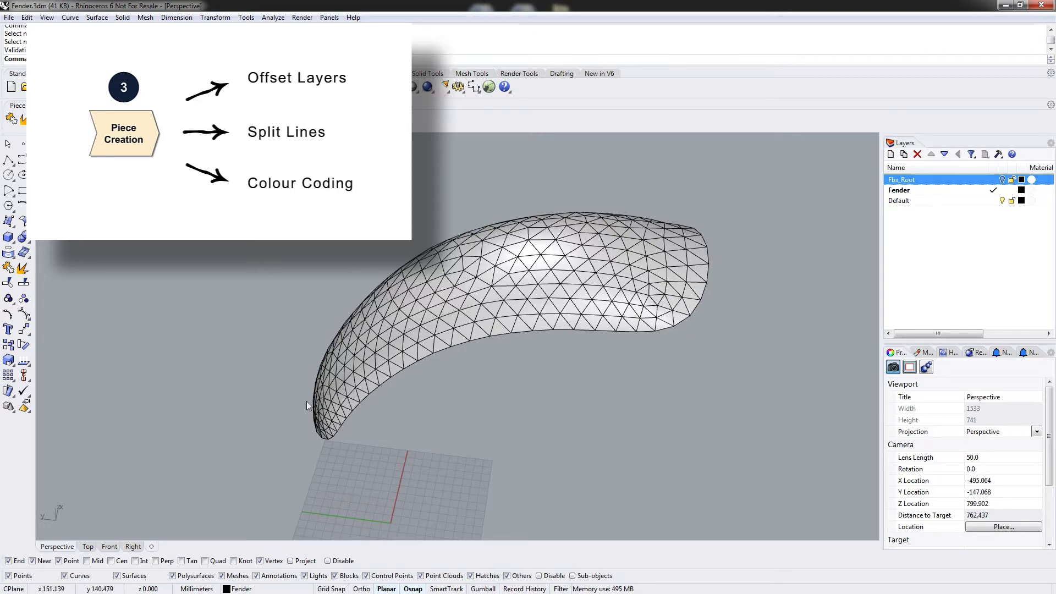
Select the remeshed fender mesh.
{"action": "right_click_drag", "start_coordinate": [308, 406], "coordinate": [354, 375]}
{"action": "left_click", "coordinate": [354, 375]}
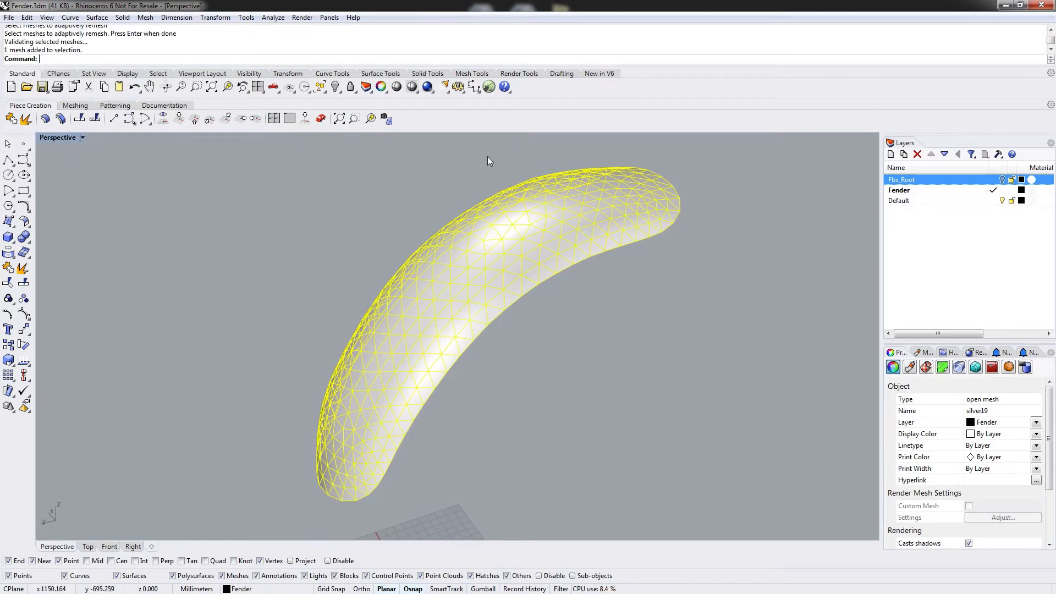
{"action": "right_click_drag", "start_coordinate": [534, 232], "coordinate": [580, 264]}
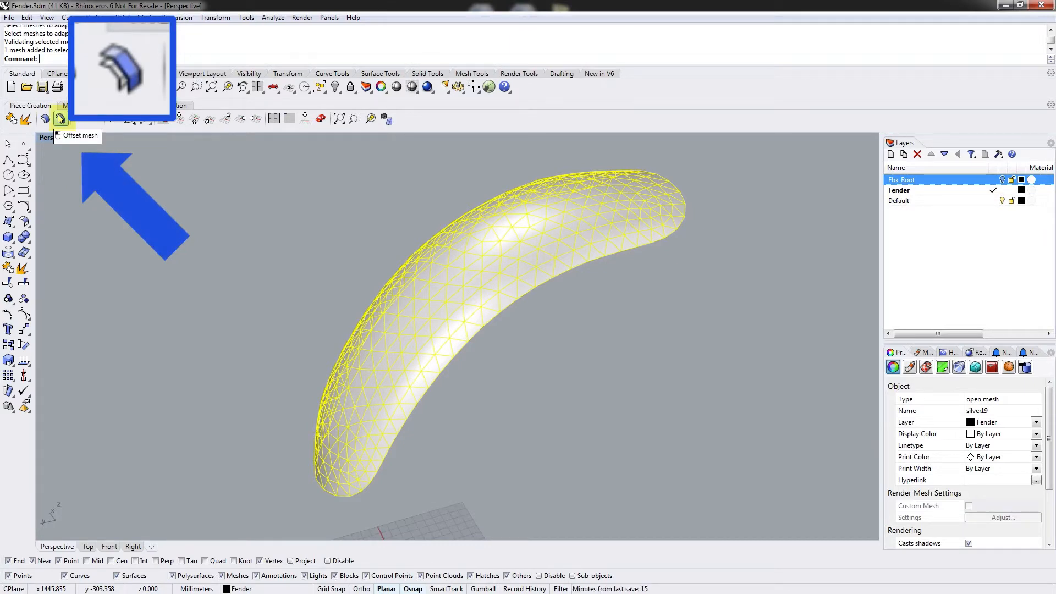
Offset the fender mesh with Offset Mesh using an offset distance of 3.00.
{"action": "left_click", "coordinate": [61, 118]}
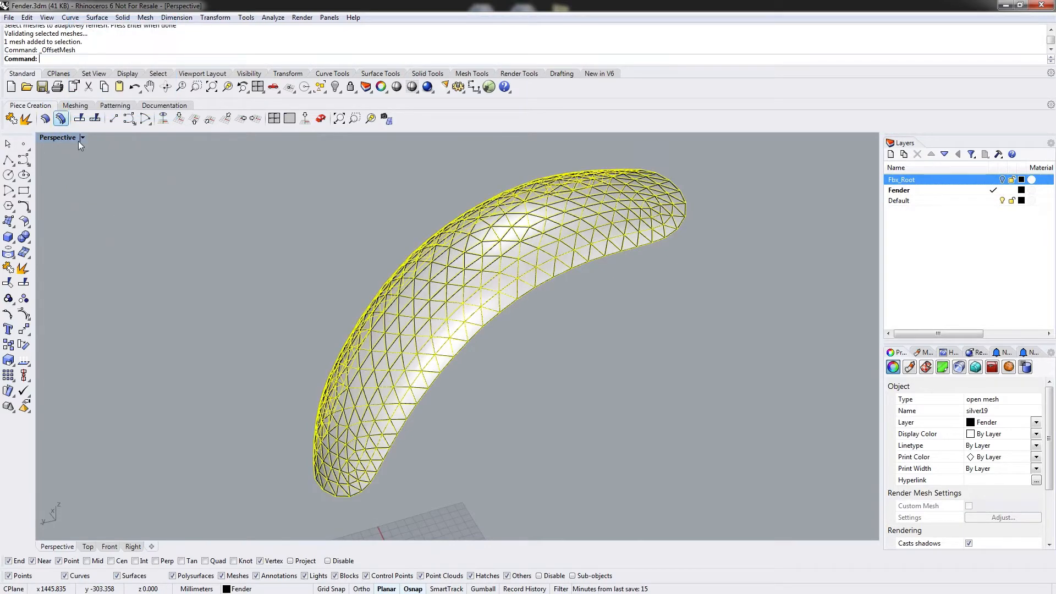
{"action": "mouse_move", "coordinate": [609, 249]}
{"action": "right_mouse_down"}
{"action": "mouse_move", "coordinate": [590, 257]}
{"action": "mouse_move", "coordinate": [601, 261]}
{"action": "right_mouse_up"}
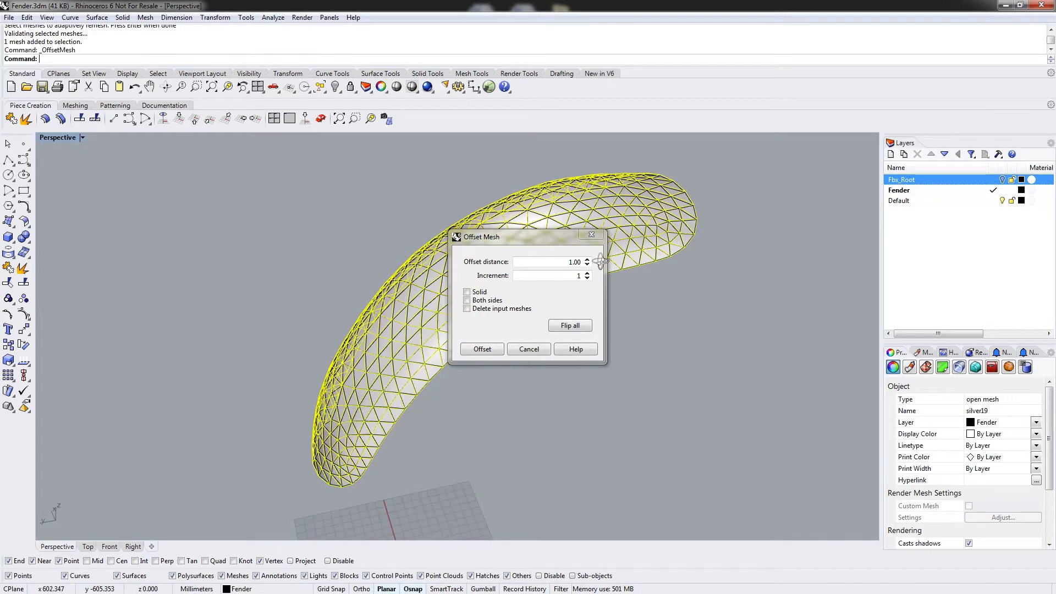
{"action": "left_click_drag", "start_coordinate": [491, 241], "coordinate": [648, 326]}
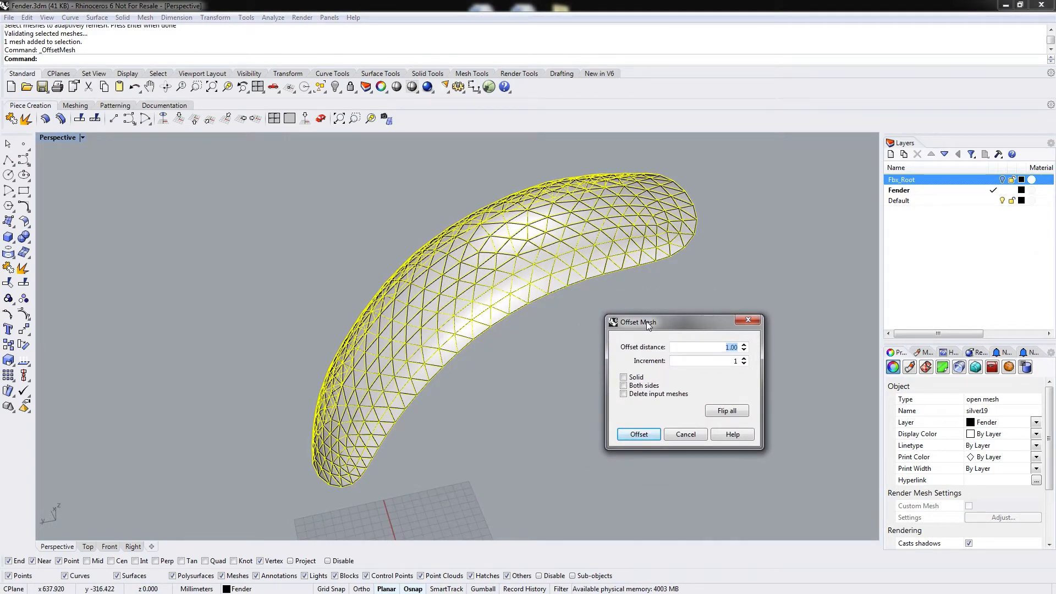
{"action": "right_click_drag", "start_coordinate": [651, 306], "coordinate": [654, 233]}
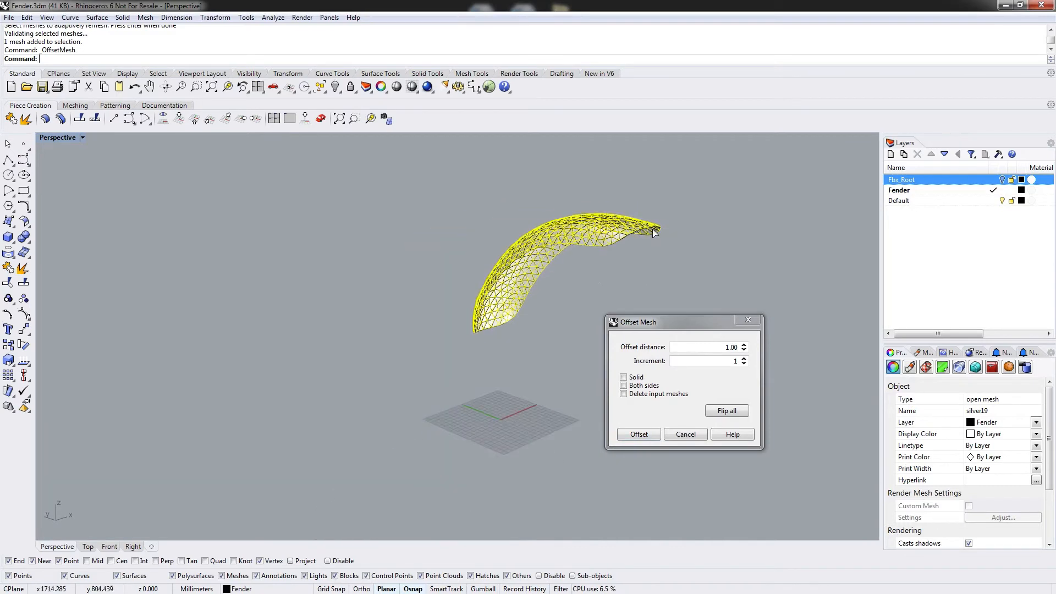
{"action": "scroll", "coordinate": [654, 233], "scroll_direction": "up", "scroll_amount": 6}
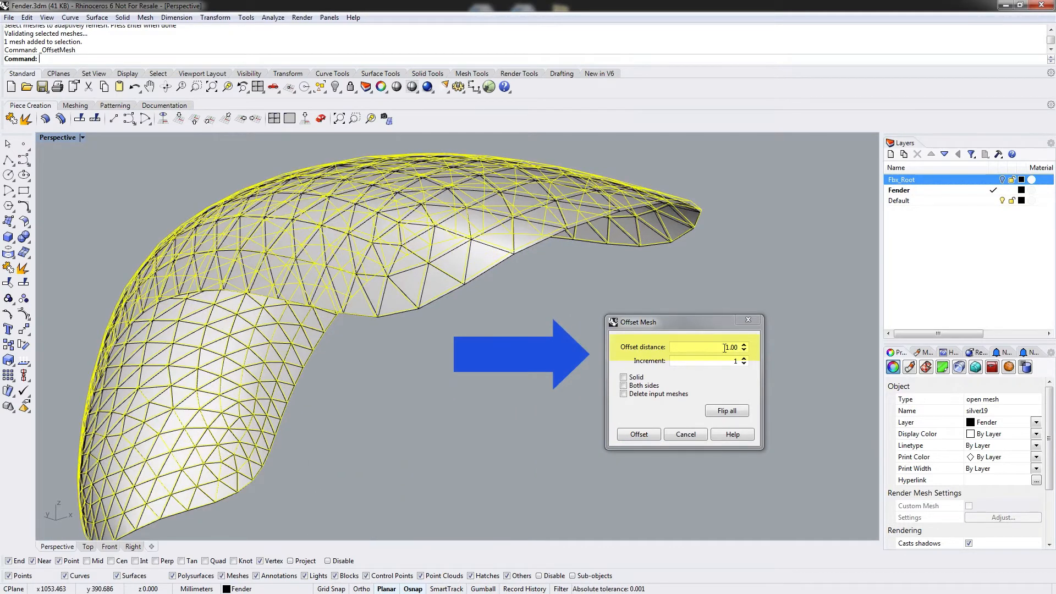
{"action": "mouse_move", "coordinate": [601, 261]}
{"action": "right_mouse_down"}
{"action": "mouse_move", "coordinate": [572, 262]}
{"action": "mouse_move", "coordinate": [587, 266]}
{"action": "right_mouse_up"}
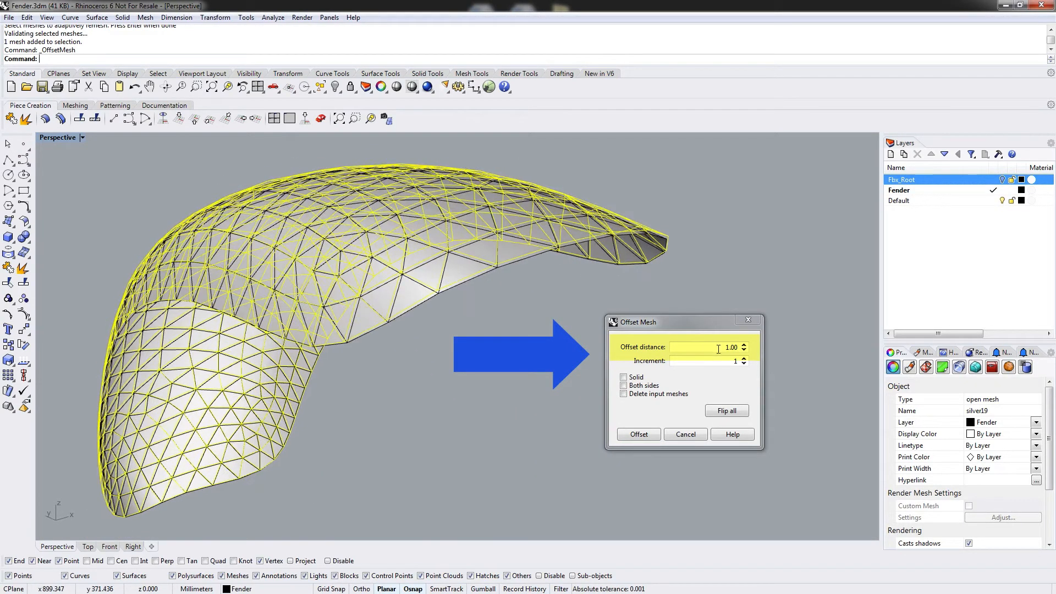
{"action": "left_click", "coordinate": [762, 354]}
{"action": "type", "text": "2"}
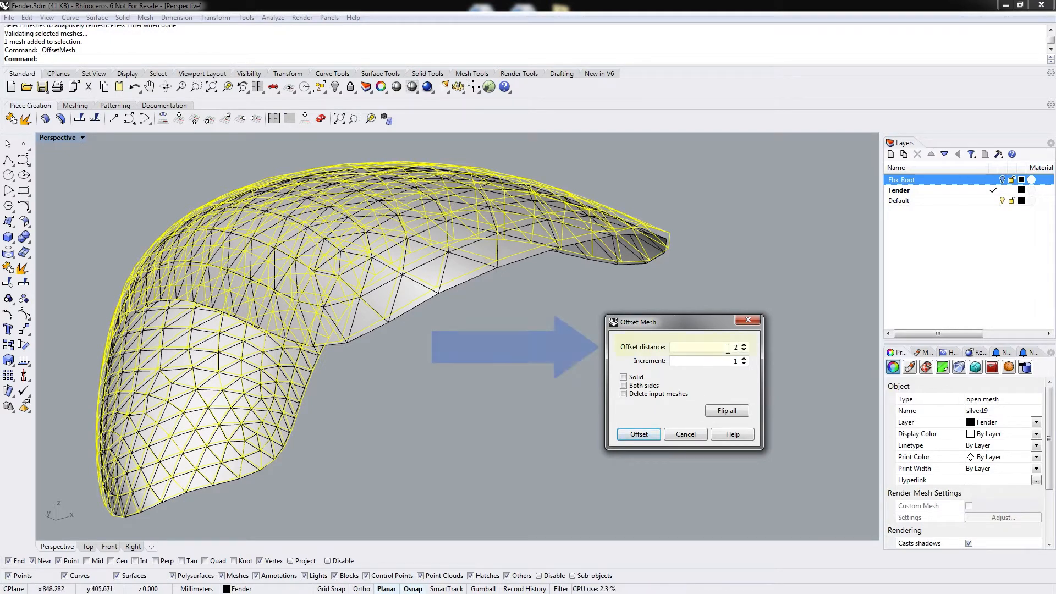
{"action": "type", "text": "3"}
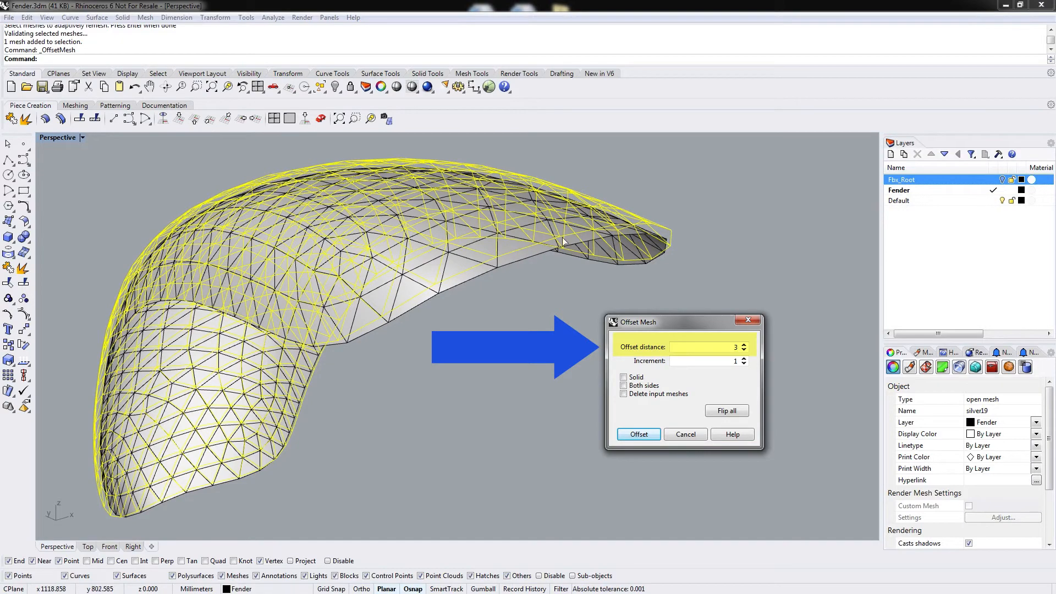
{"action": "right_click_drag", "start_coordinate": [563, 240], "coordinate": [592, 231]}
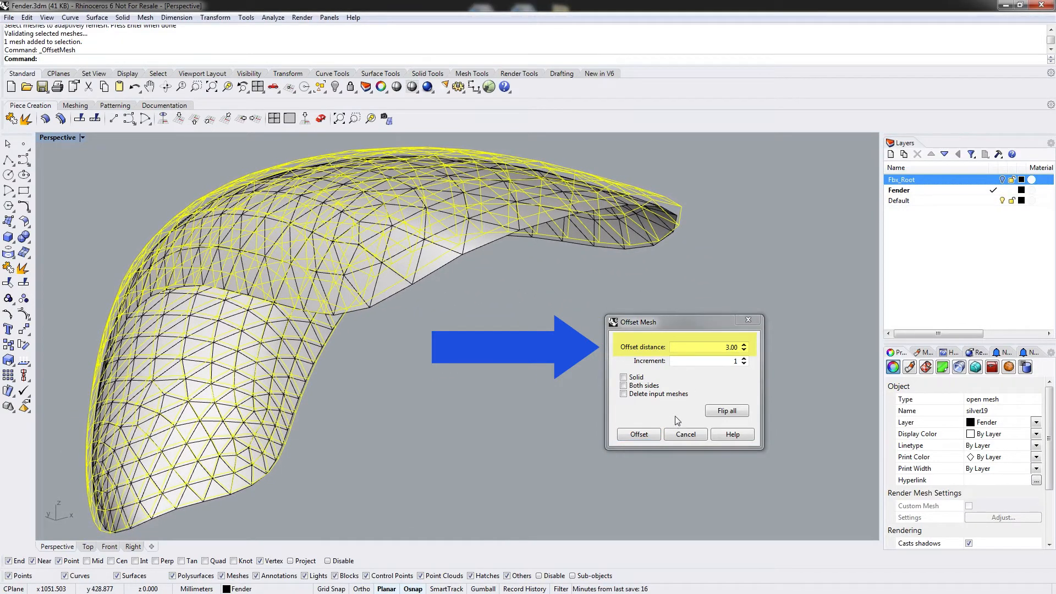
{"action": "left_click", "coordinate": [647, 438]}
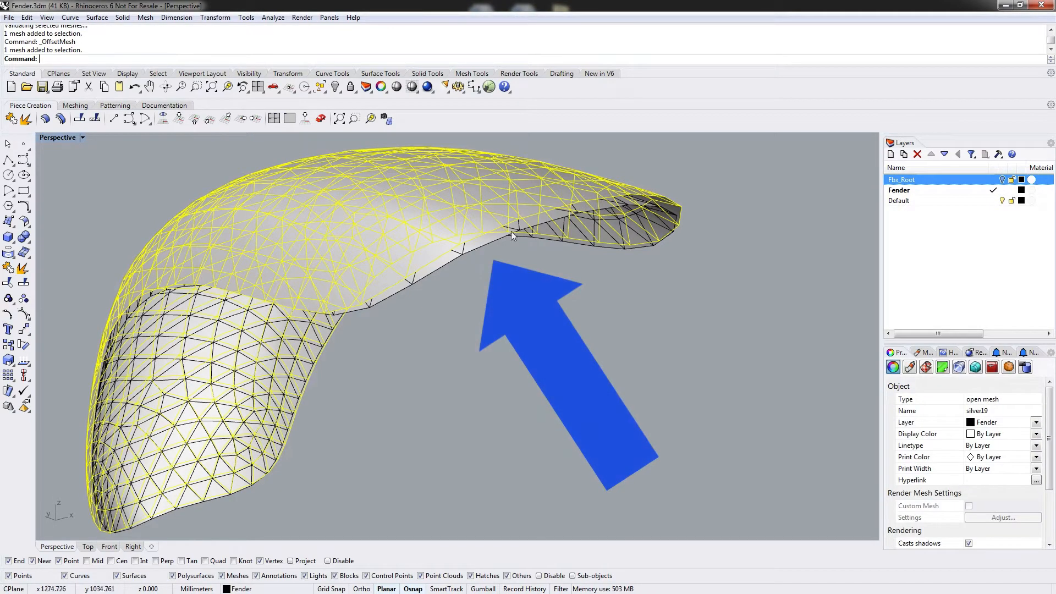
Select the new offset mesh and offset it again by 3.00 with Offset Mesh.
{"action": "key", "text": "Escape"}
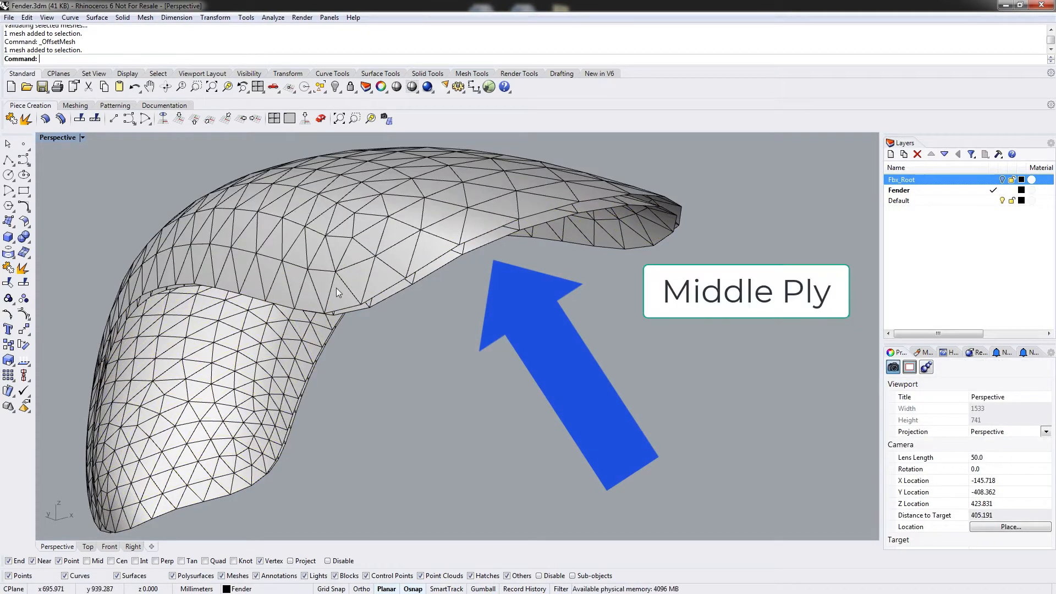
{"action": "right_click_drag", "start_coordinate": [338, 292], "coordinate": [457, 237]}
{"action": "left_click", "coordinate": [477, 225]}
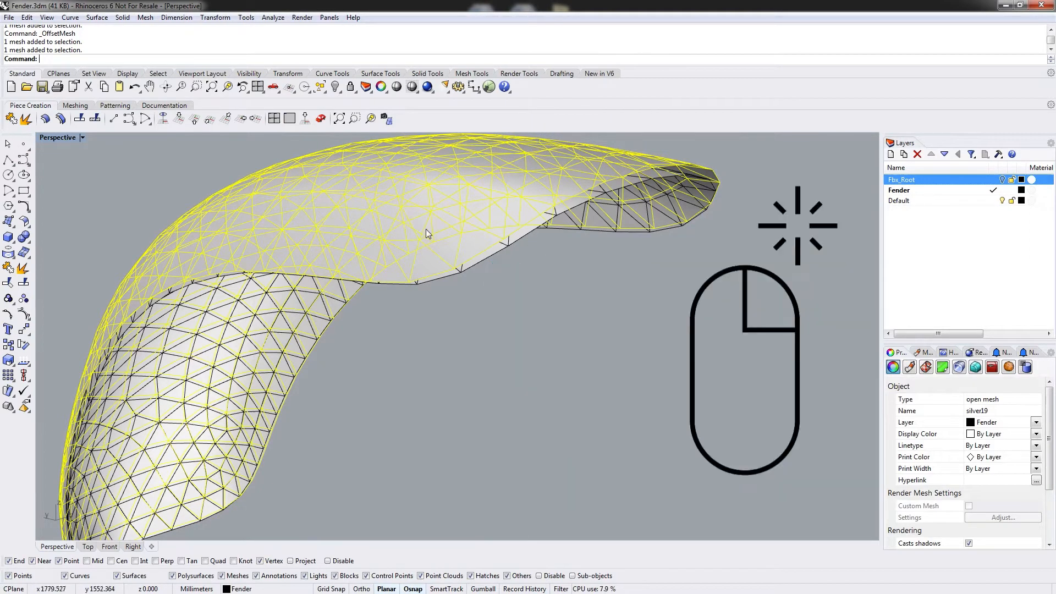
{"action": "right_click", "coordinate": [441, 208]}
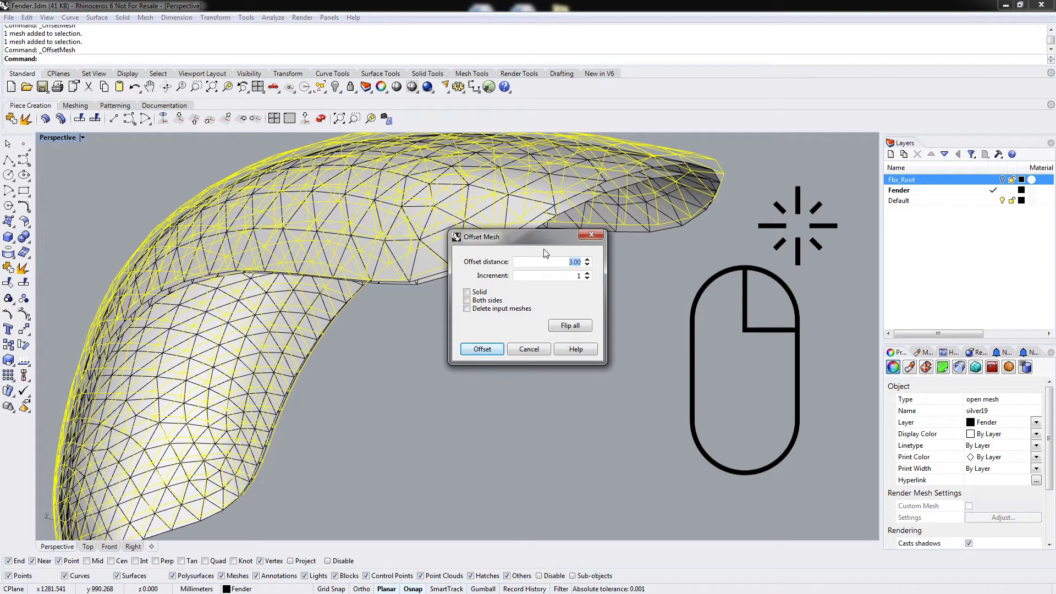
{"action": "left_click_drag", "start_coordinate": [542, 239], "coordinate": [566, 274]}
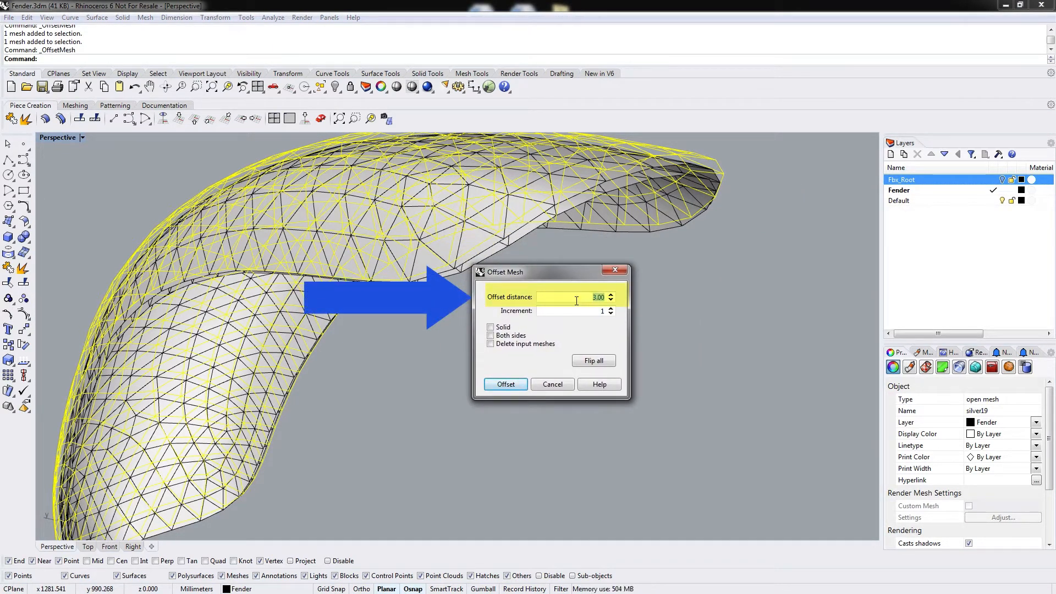
{"action": "left_click", "coordinate": [511, 386]}
Set the viewport to Perspective and orbit to examine the split lines around the fender.
{"action": "right_click_drag", "start_coordinate": [472, 327], "coordinate": [577, 279]}
{"action": "right_click_drag", "start_coordinate": [551, 373], "coordinate": [554, 414]}
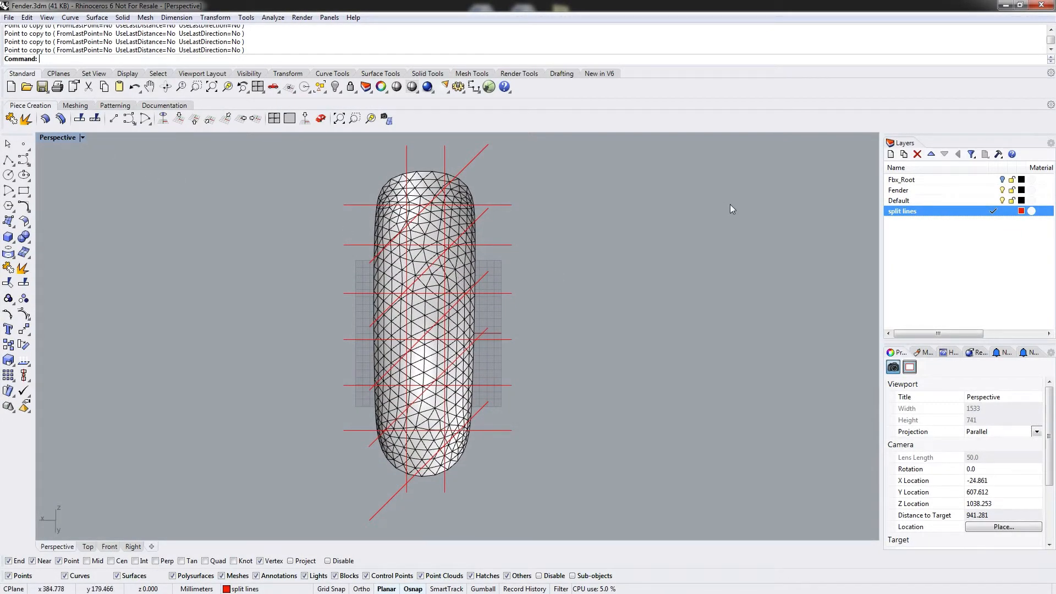
{"action": "left_click", "coordinate": [321, 119]}
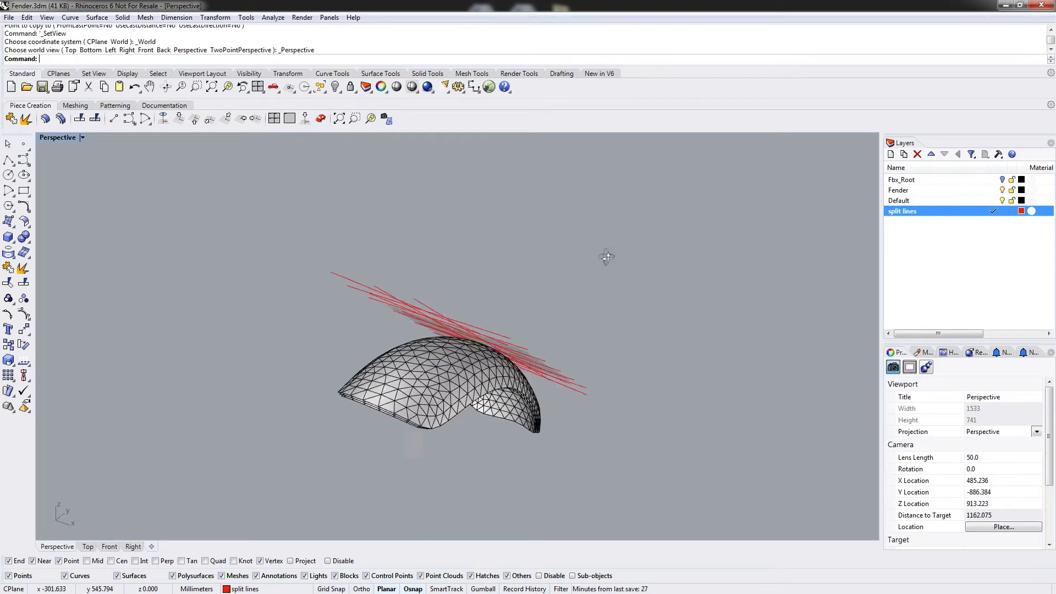
{"action": "right_click_drag", "start_coordinate": [606, 257], "coordinate": [422, 221]}
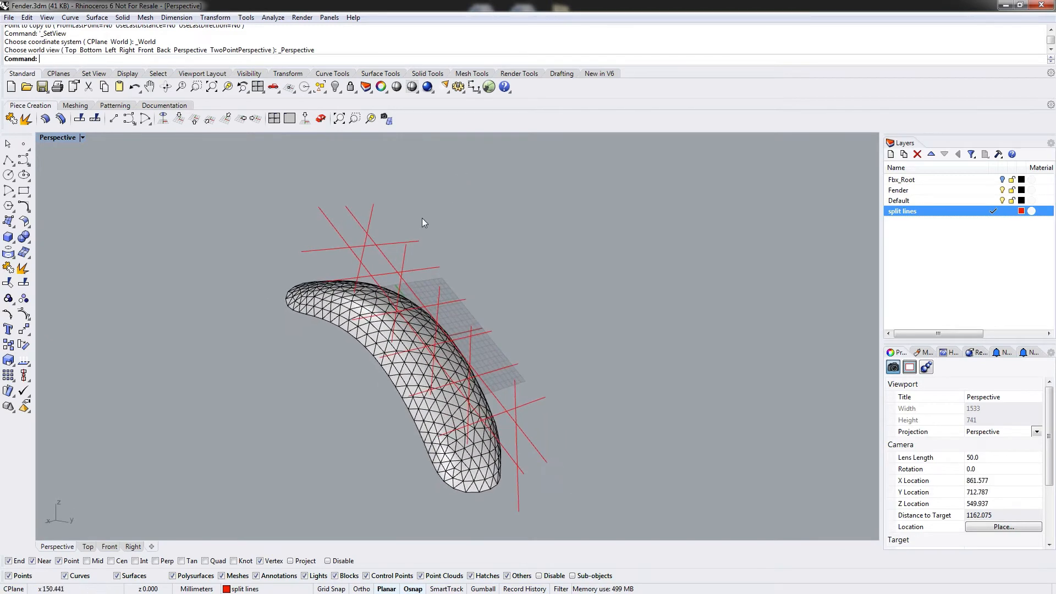
Orbit, zoom and select the stacked fender meshes in turn to inspect the three offset layers.
{"action": "right_click_drag", "start_coordinate": [480, 292], "coordinate": [516, 309]}
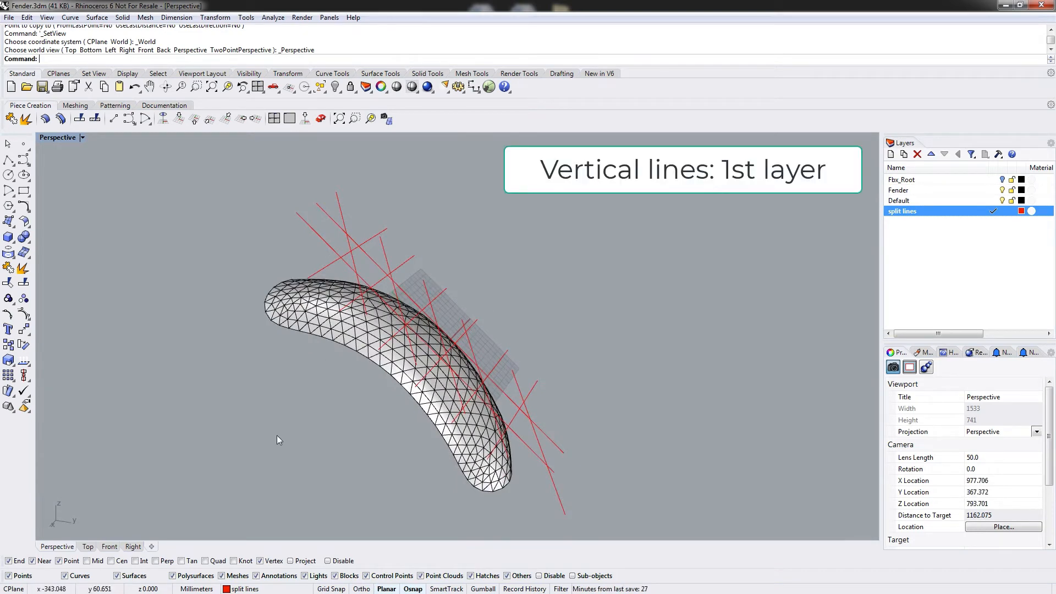
{"action": "right_click_drag", "start_coordinate": [277, 438], "coordinate": [406, 295]}
{"action": "left_click", "coordinate": [372, 334]}
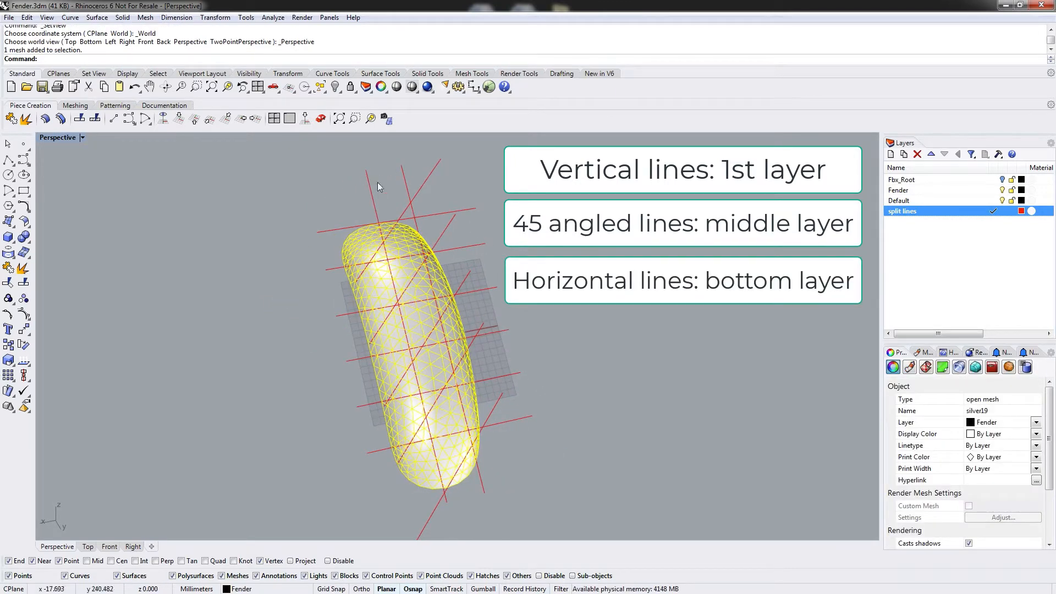
{"action": "right_click_drag", "start_coordinate": [367, 190], "coordinate": [426, 247]}
{"action": "key", "text": "Escape"}
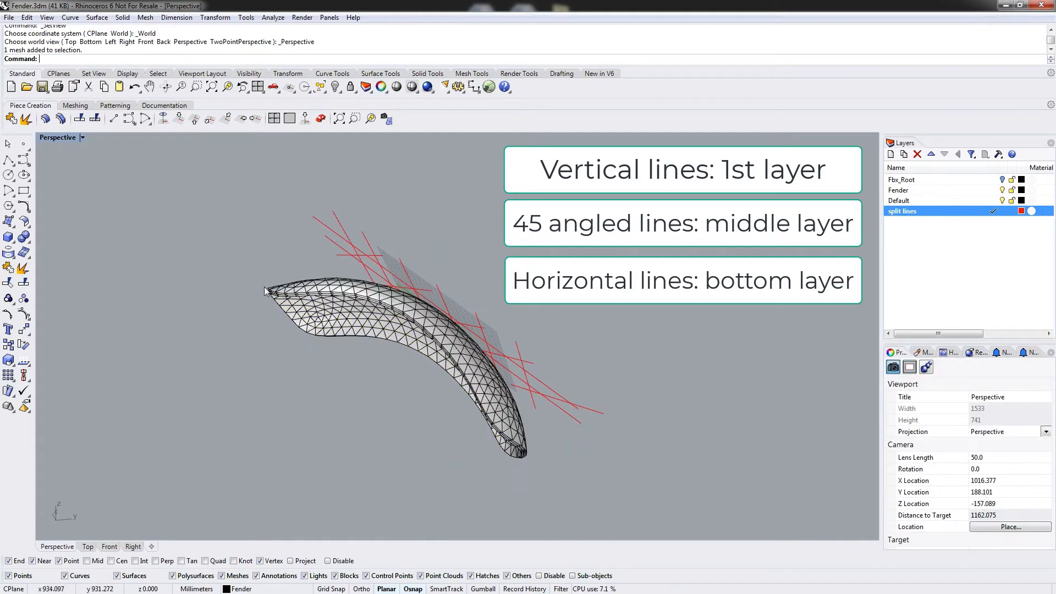
{"action": "scroll", "coordinate": [268, 298], "scroll_direction": "up", "scroll_amount": 5}
{"action": "scroll", "coordinate": [268, 298], "scroll_direction": "down", "scroll_amount": 2}
{"action": "left_click", "coordinate": [275, 299]}
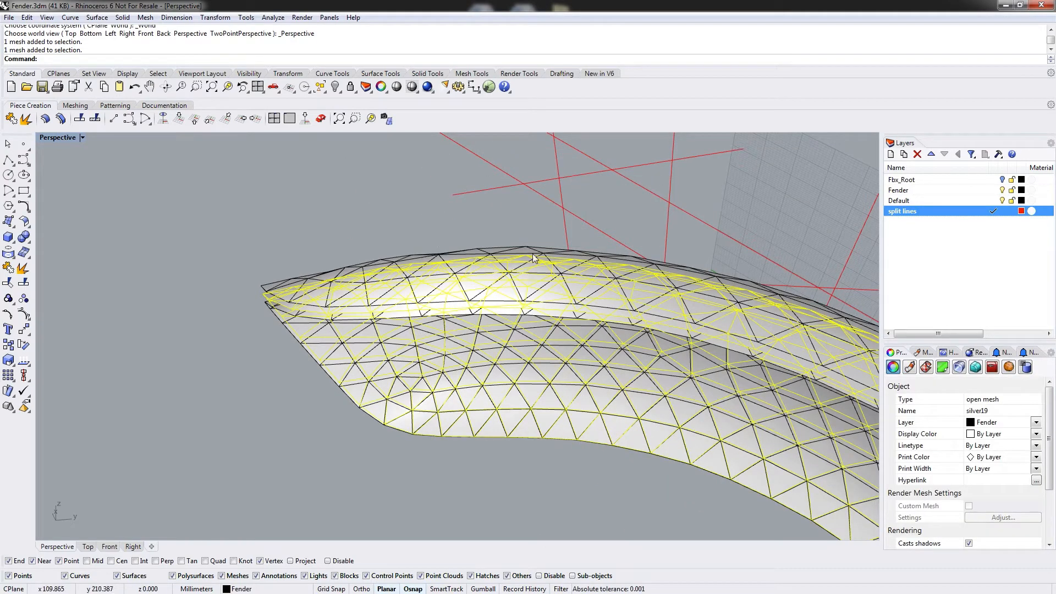
{"action": "left_click", "coordinate": [197, 373]}
{"action": "left_click", "coordinate": [268, 310]}
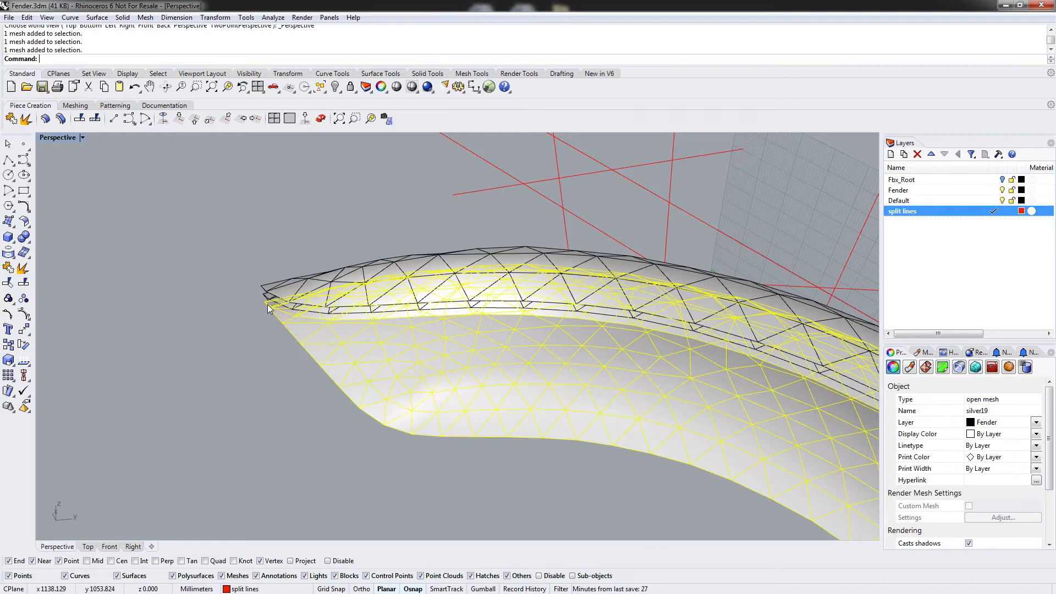
{"action": "left_click", "coordinate": [197, 280]}
{"action": "right_click_drag", "start_coordinate": [785, 227], "coordinate": [686, 220]}
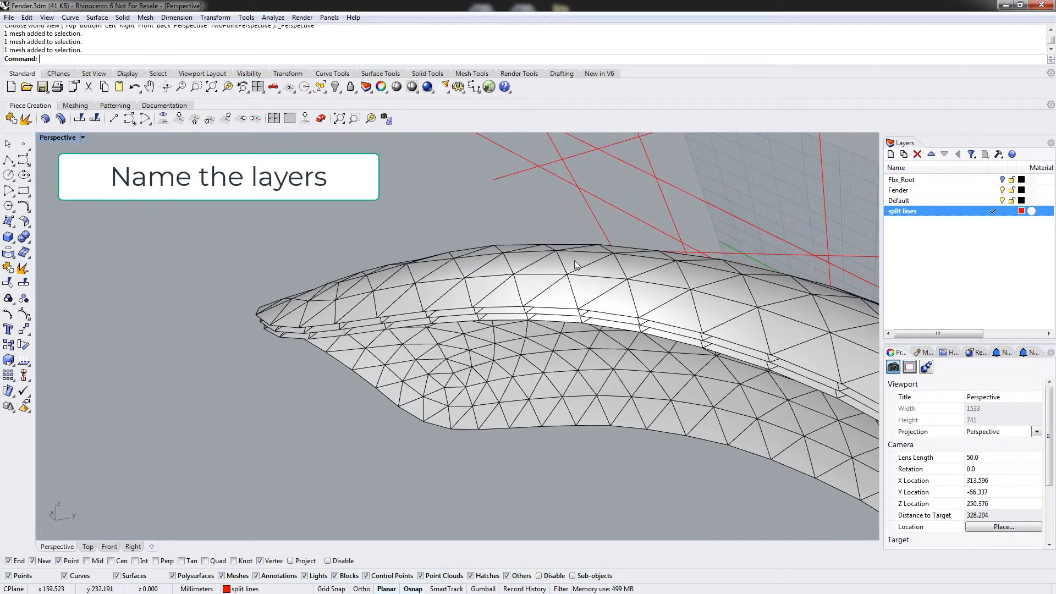
Name the three stacked fender meshes A, B and C, from the top layer down.
{"action": "left_click", "coordinate": [540, 273]}
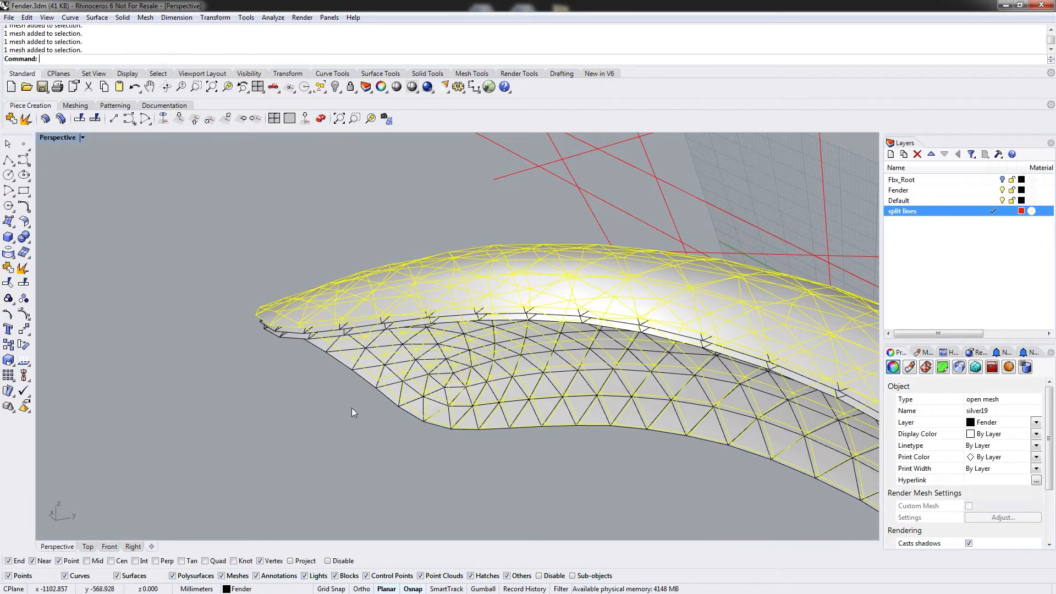
{"action": "left_click", "coordinate": [282, 371]}
{"action": "left_click", "coordinate": [332, 305]}
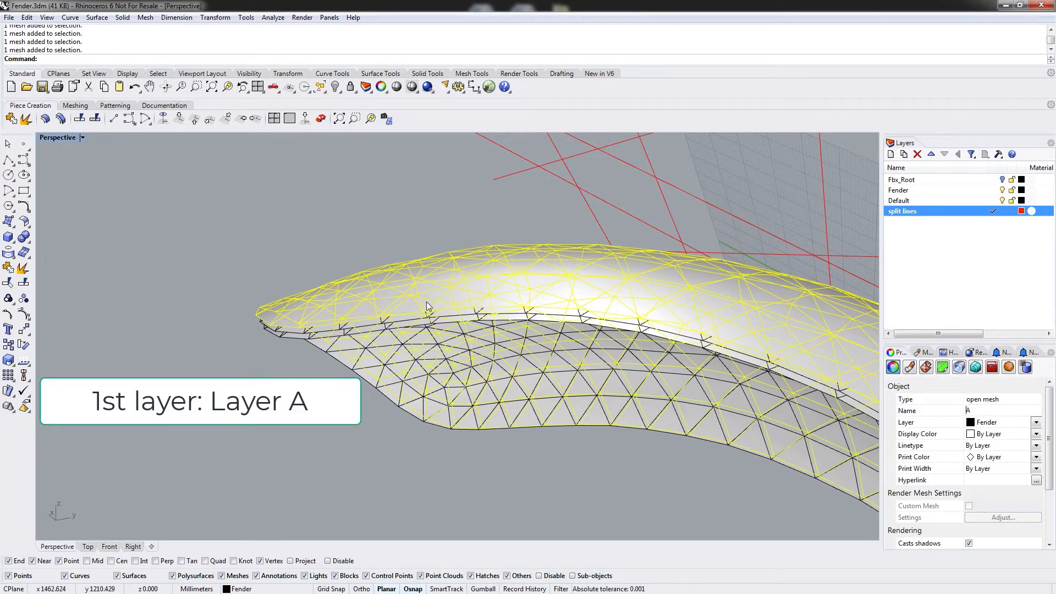
{"action": "left_click", "coordinate": [423, 319]}
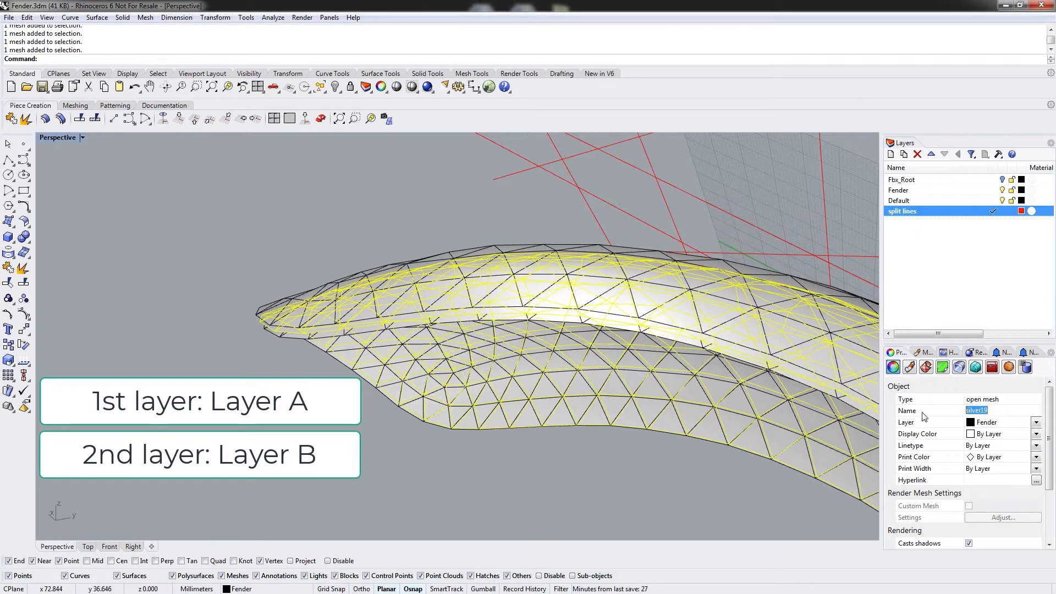
{"action": "key", "text": "Escape"}
{"action": "left_click", "coordinate": [405, 330]}
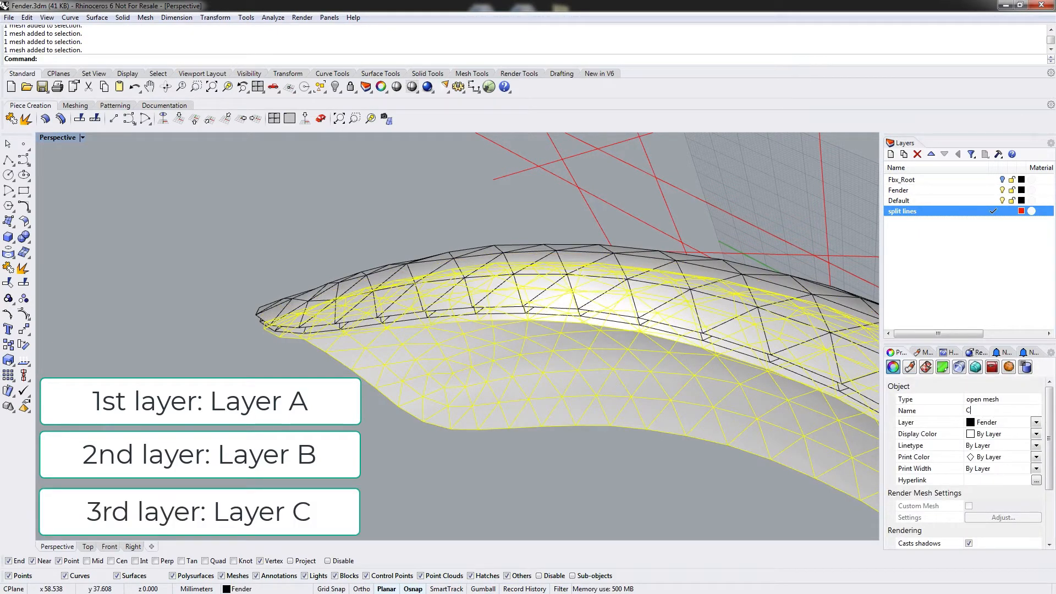
{"action": "left_click", "coordinate": [457, 466]}
{"action": "right_click_drag", "start_coordinate": [791, 256], "coordinate": [170, 175]}
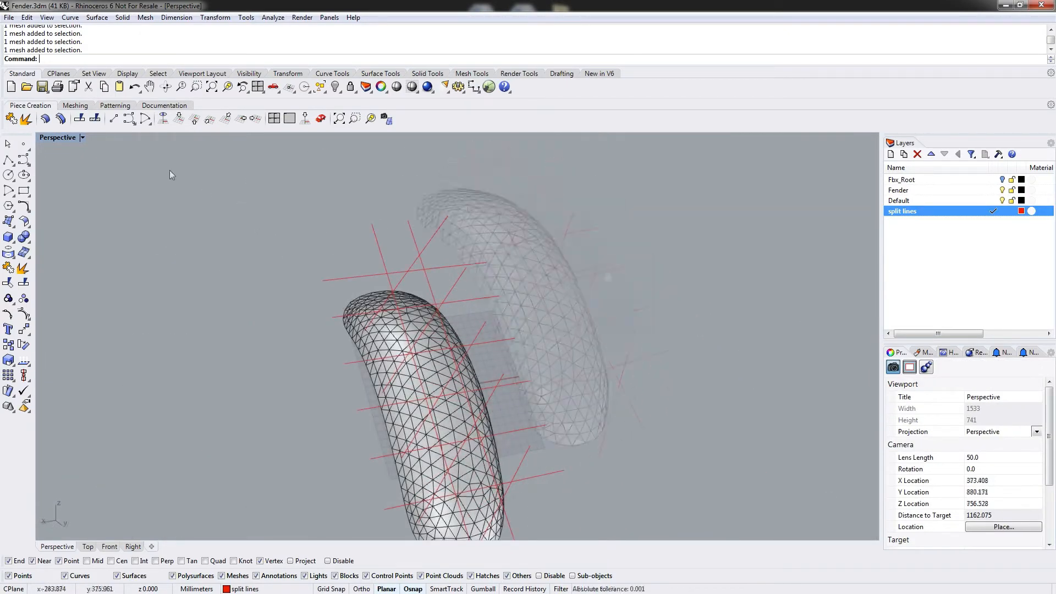
Split mesh A with the two vertical split lines using Mesh Split.
{"action": "left_click", "coordinate": [95, 120]}
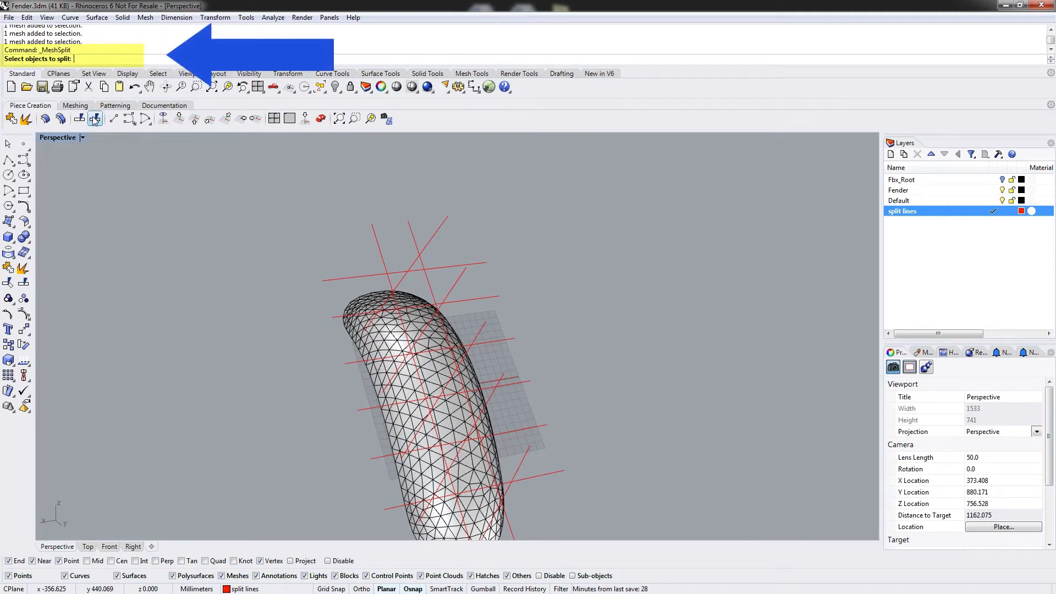
{"action": "left_click", "coordinate": [387, 336]}
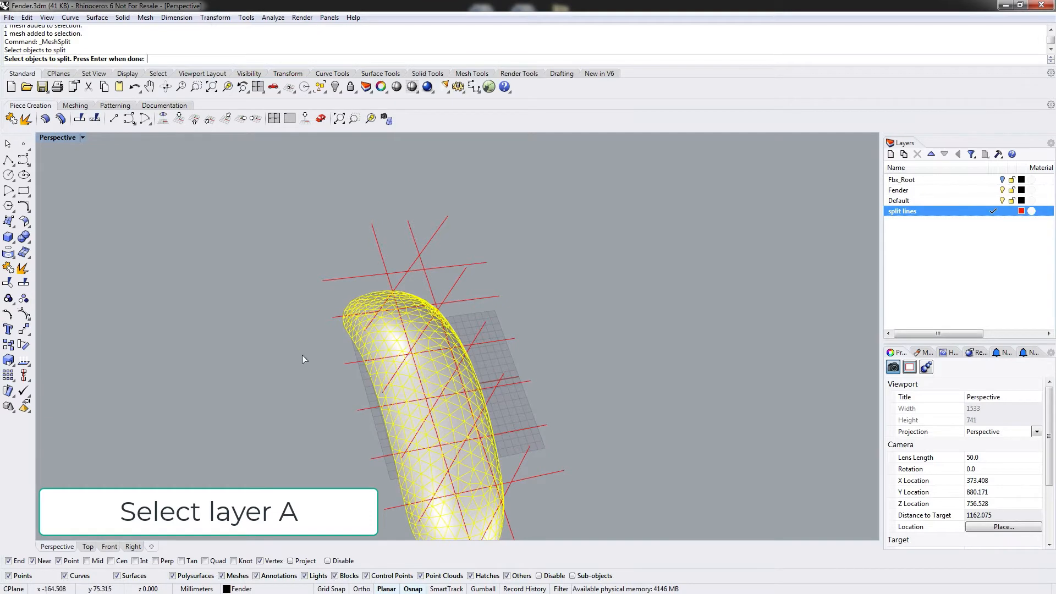
{"action": "mouse_move", "coordinate": [302, 355]}
{"action": "right_mouse_down"}
{"action": "mouse_move", "coordinate": [426, 264]}
{"action": "mouse_move", "coordinate": [297, 364]}
{"action": "right_mouse_up"}
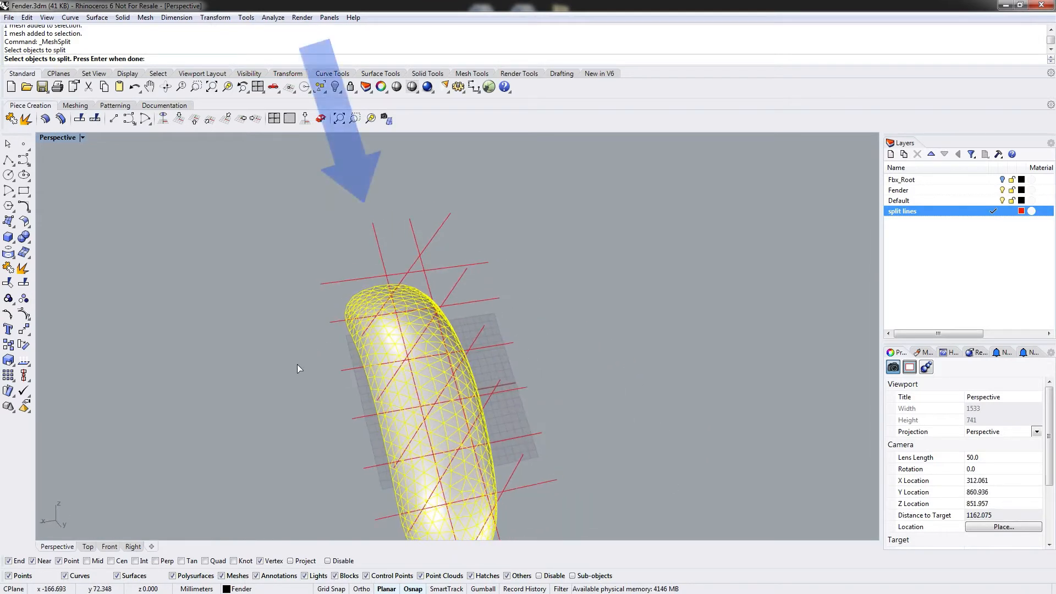
{"action": "key", "text": "Return"}
{"action": "left_click", "coordinate": [373, 232]}
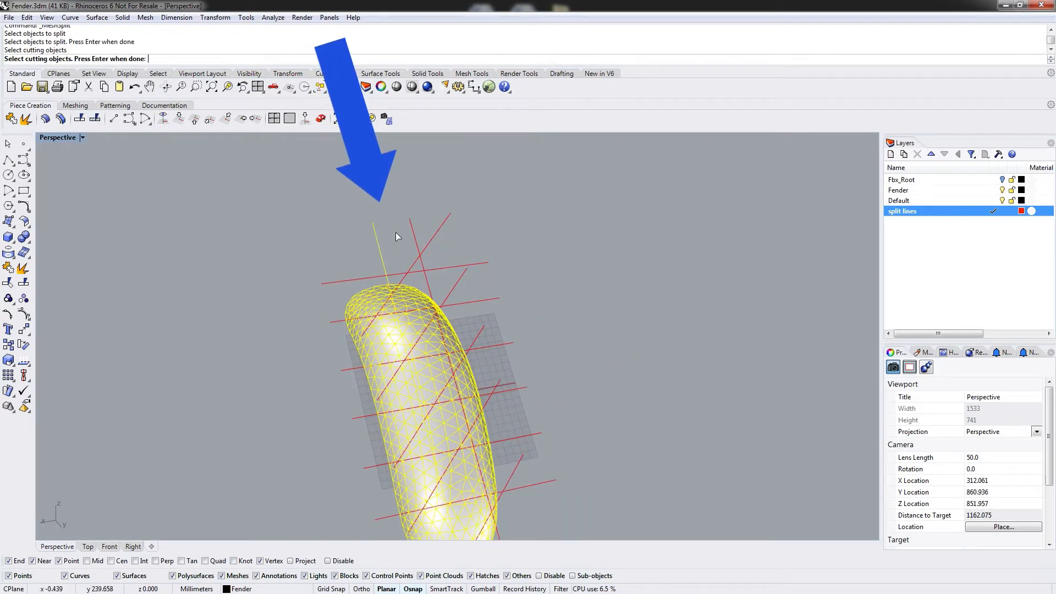
{"action": "left_click", "coordinate": [412, 229]}
{"action": "key", "text": "Return"}
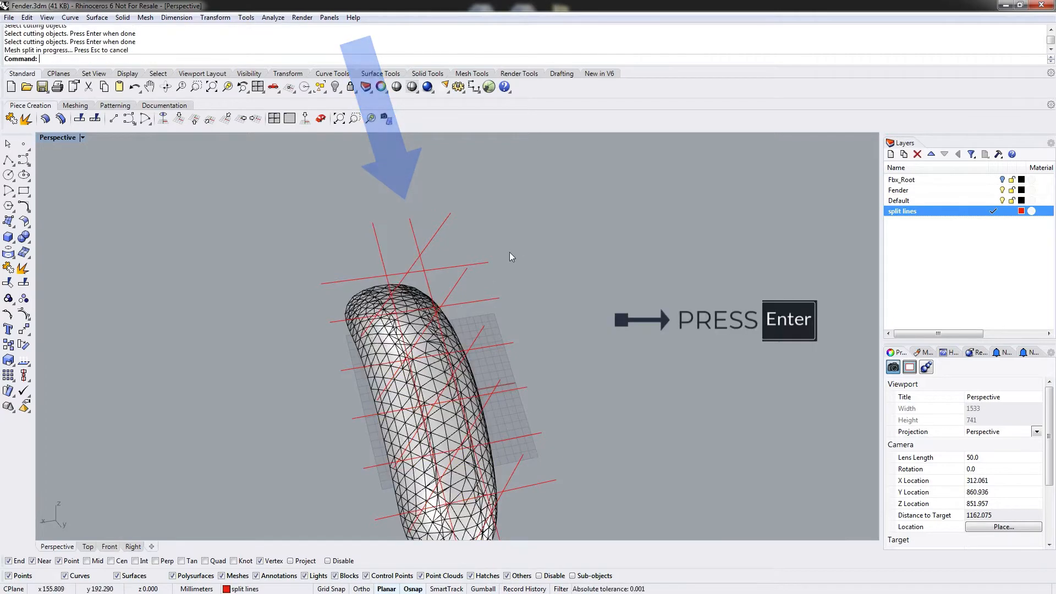
Orbit and select the pieces of mesh A to check the split.
{"action": "right_click_drag", "start_coordinate": [512, 256], "coordinate": [490, 323]}
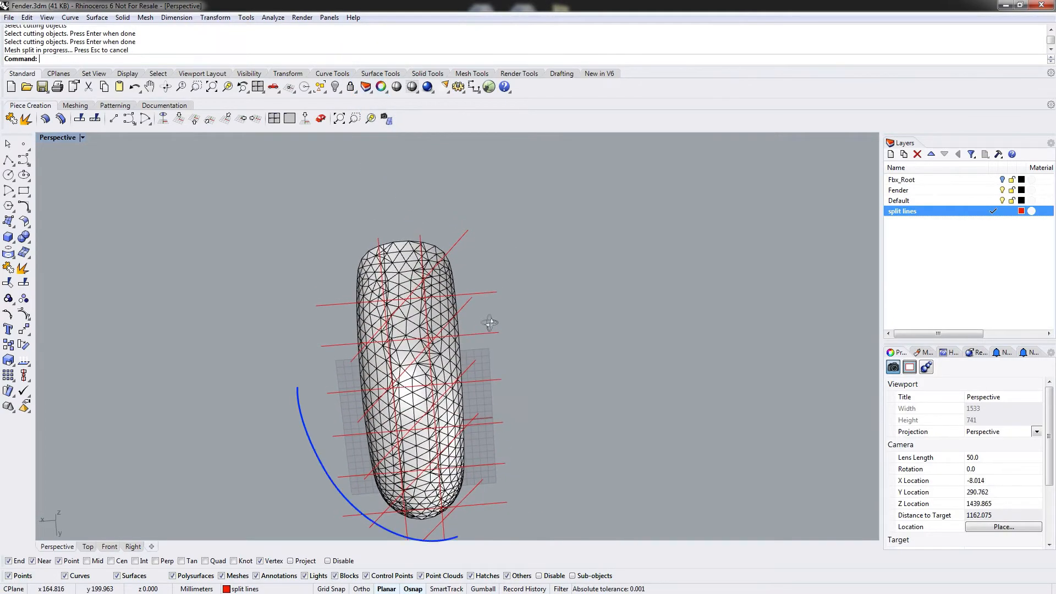
{"action": "left_click", "coordinate": [393, 270]}
{"action": "left_click", "coordinate": [367, 276]}
{"action": "left_click", "coordinate": [448, 283]}
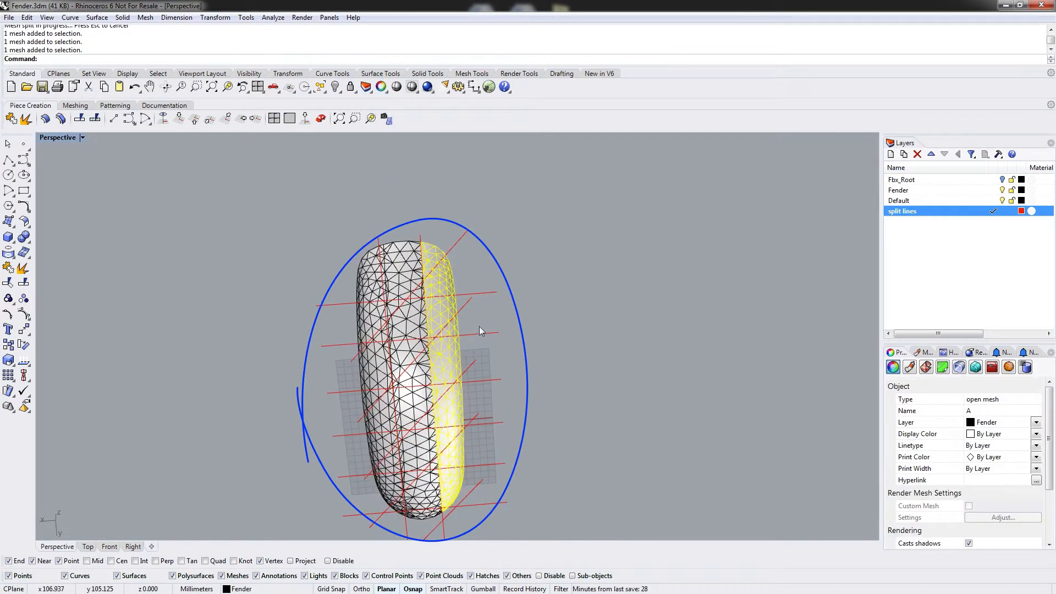
{"action": "left_click", "coordinate": [574, 331]}
{"action": "right_click_drag", "start_coordinate": [219, 354], "coordinate": [333, 327]}
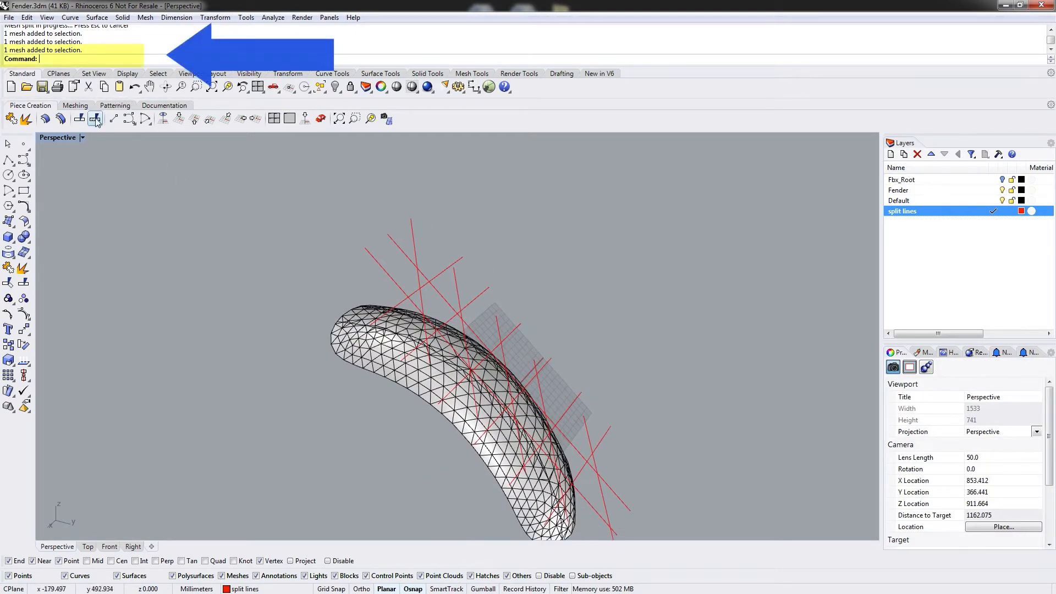
Split mesh B with the 45-degree angled split lines using Mesh Split.
{"action": "left_click", "coordinate": [131, 121]}
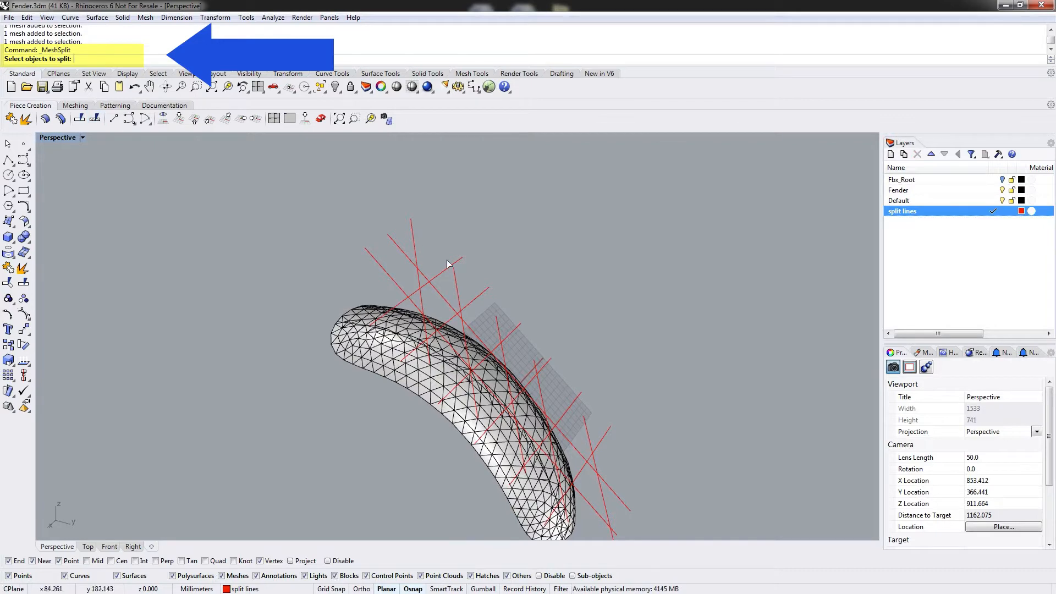
{"action": "right_click_drag", "start_coordinate": [377, 422], "coordinate": [435, 333]}
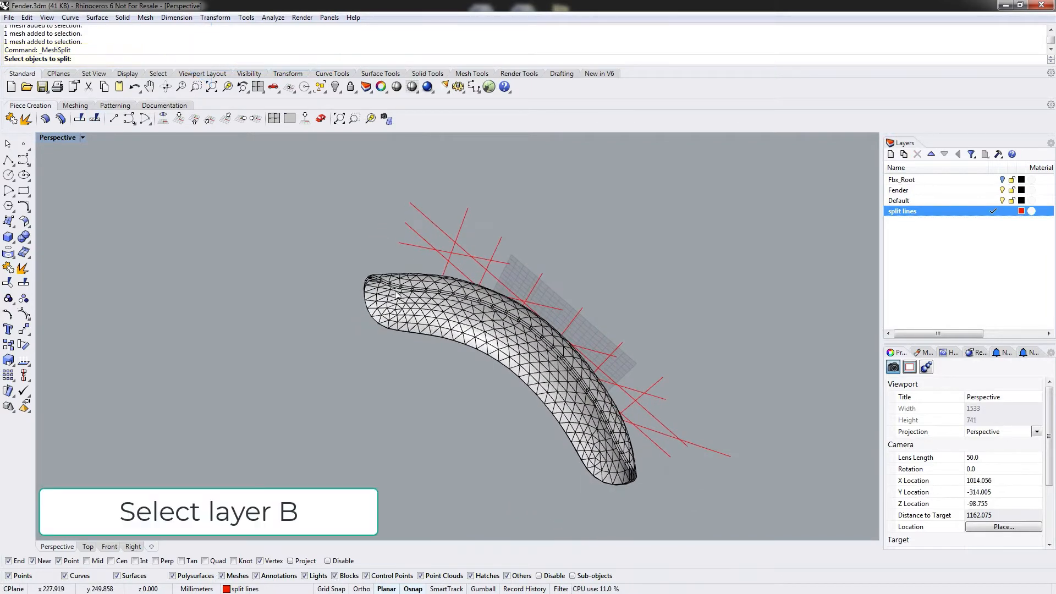
{"action": "scroll", "coordinate": [374, 276], "scroll_direction": "up", "scroll_amount": 6}
{"action": "scroll", "coordinate": [372, 275], "scroll_direction": "up", "scroll_amount": 3}
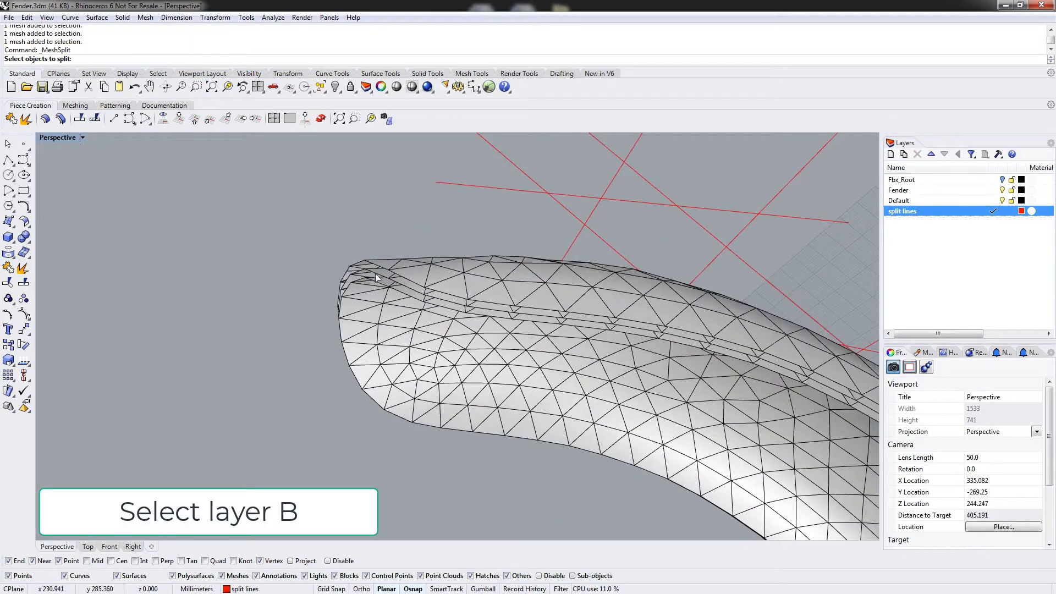
{"action": "scroll", "coordinate": [380, 278], "scroll_direction": "up", "scroll_amount": 2}
{"action": "left_click", "coordinate": [369, 265]}
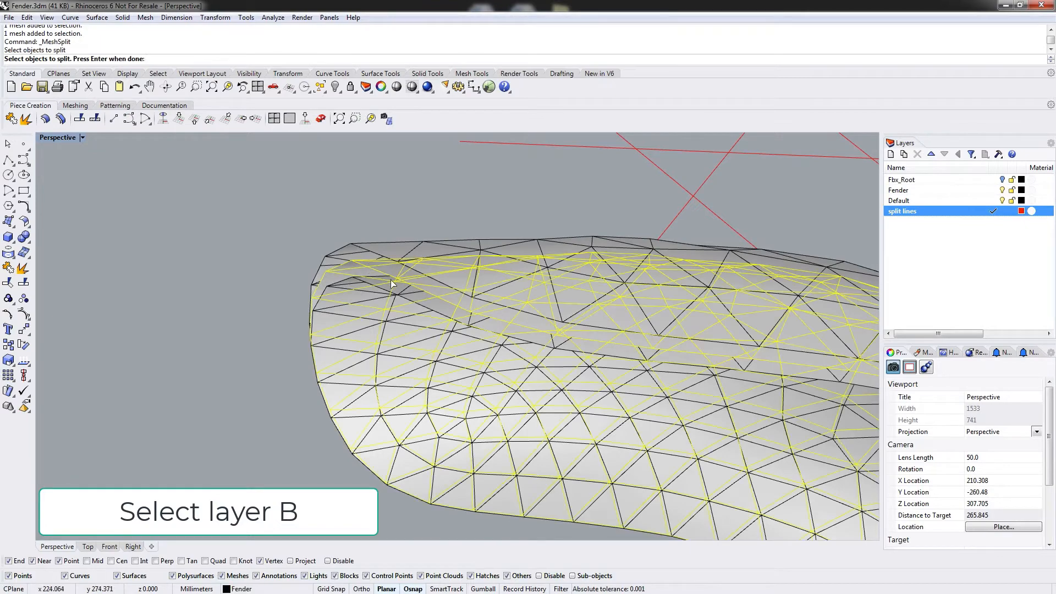
{"action": "key", "text": "Return"}
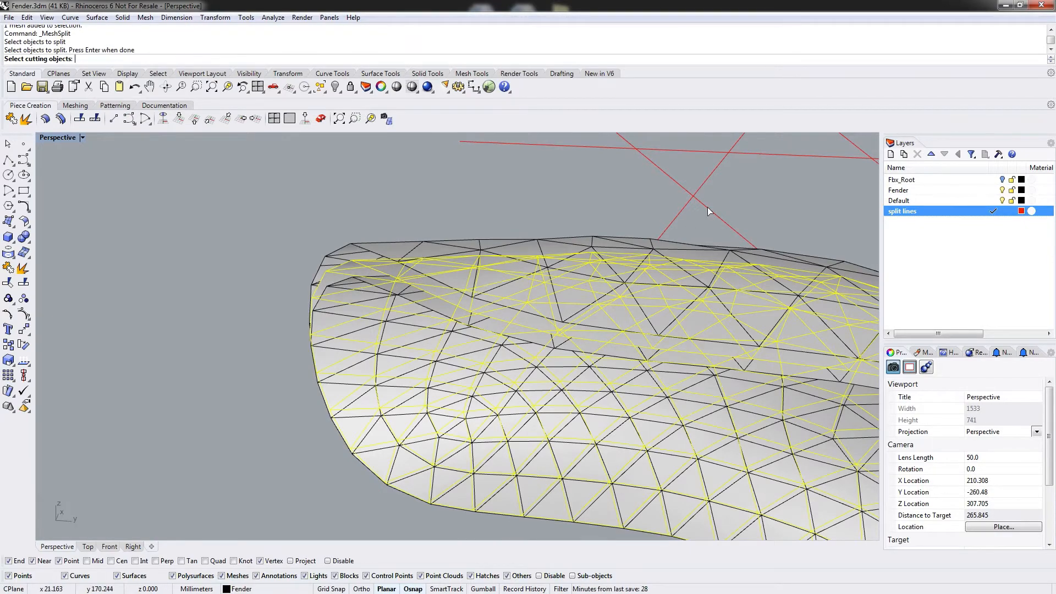
{"action": "right_click_drag", "start_coordinate": [708, 208], "coordinate": [550, 307]}
{"action": "scroll", "coordinate": [550, 307], "scroll_direction": "down", "scroll_amount": 1}
{"action": "scroll", "coordinate": [550, 307], "scroll_direction": "down", "scroll_amount": 14}
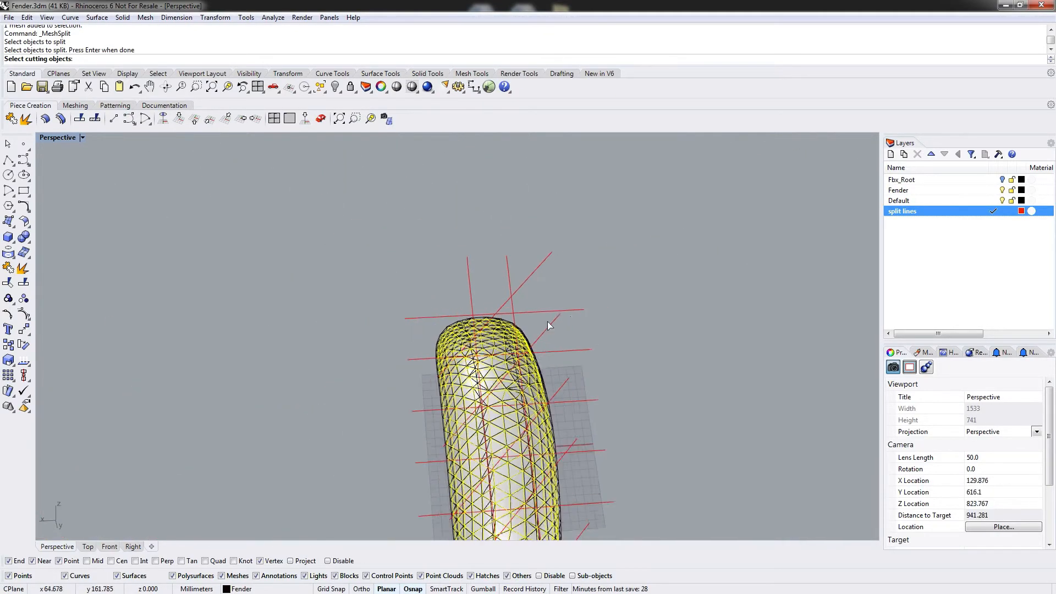
{"action": "right_click_drag", "start_coordinate": [583, 392], "coordinate": [619, 381]}
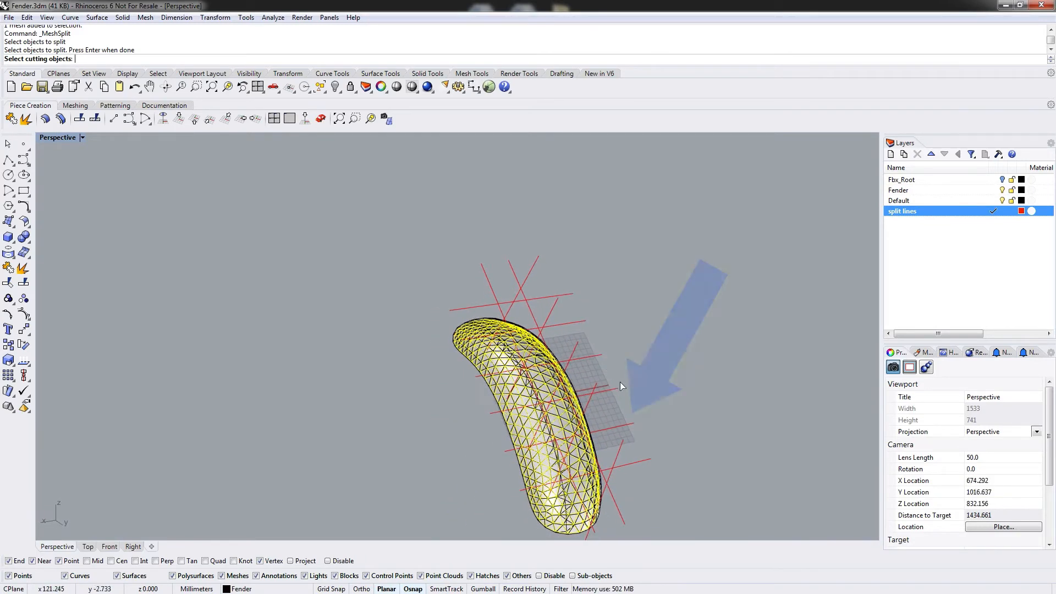
{"action": "left_click", "coordinate": [596, 400]}
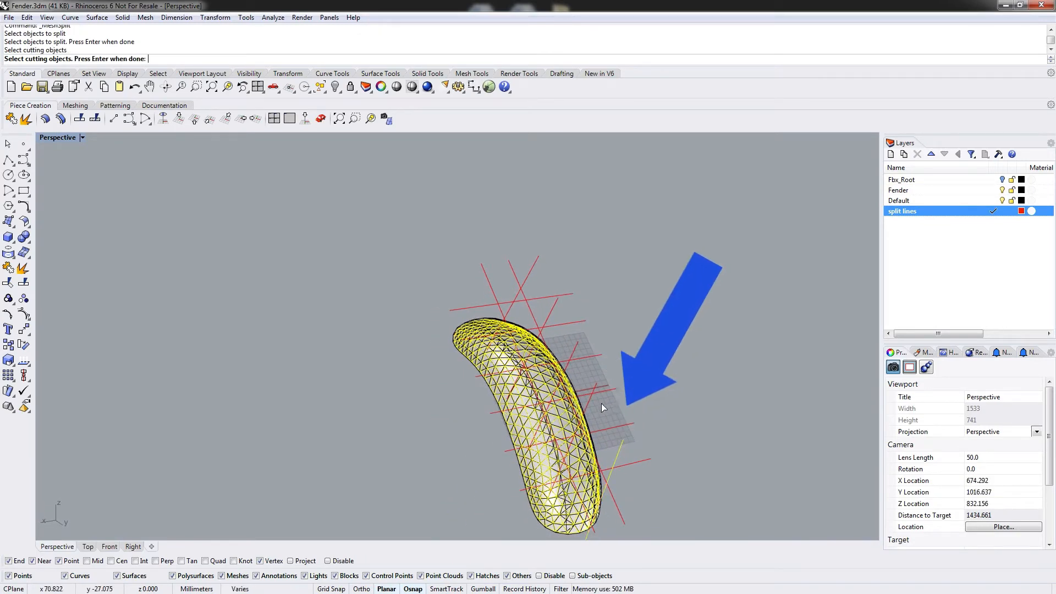
{"action": "left_click", "coordinate": [574, 343]}
{"action": "left_click", "coordinate": [551, 305]}
{"action": "left_click", "coordinate": [530, 275]}
{"action": "key", "text": "Return"}
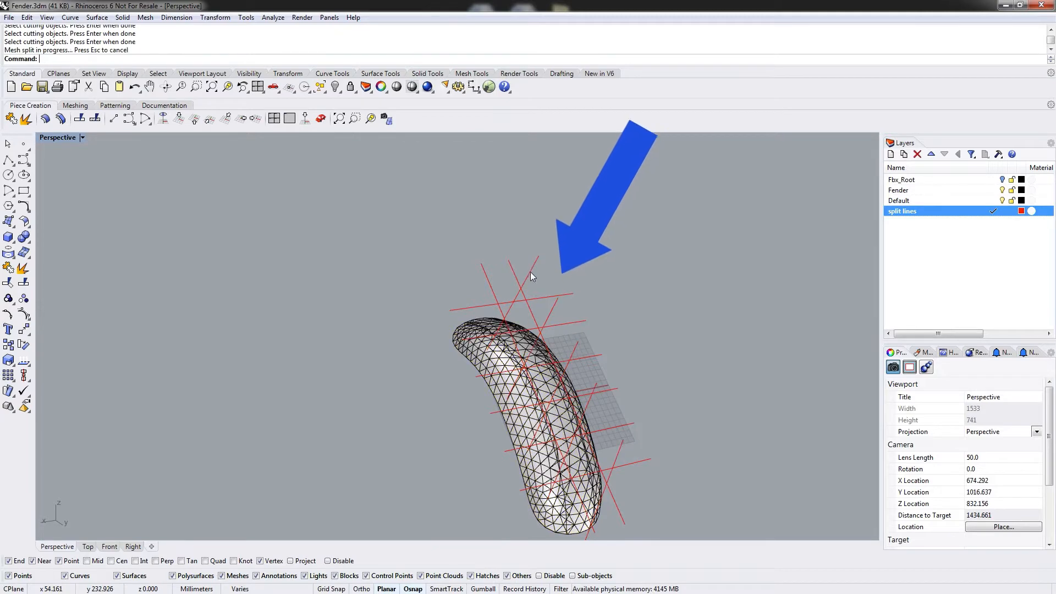
Select a split-off strip of mesh B and hide it.
{"action": "mouse_move", "coordinate": [569, 335]}
{"action": "right_mouse_down"}
{"action": "mouse_move", "coordinate": [596, 275]}
{"action": "mouse_move", "coordinate": [573, 329]}
{"action": "right_mouse_up"}
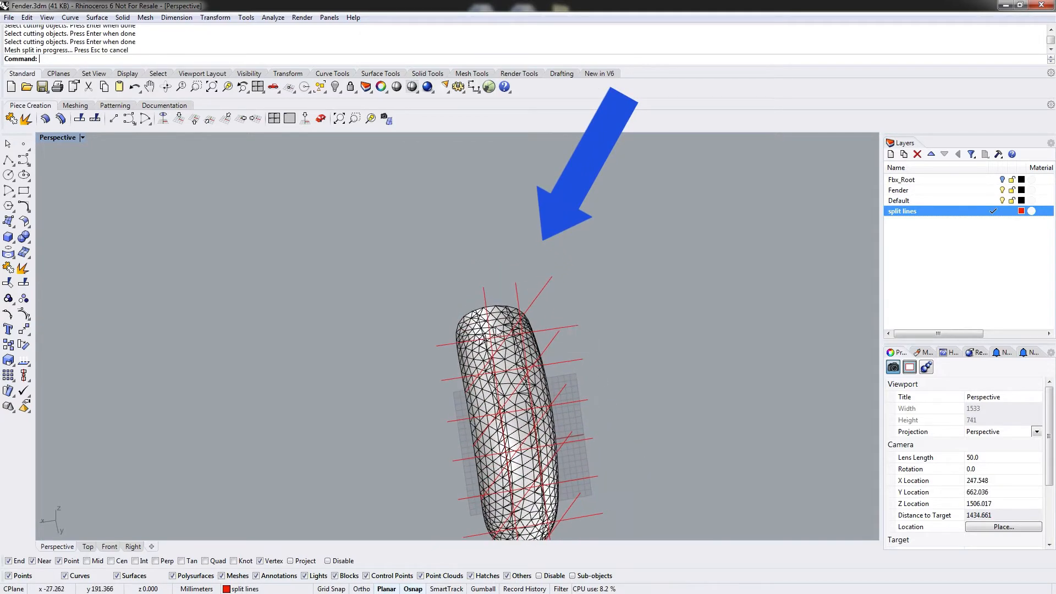
{"action": "right_click_drag", "start_coordinate": [499, 331], "coordinate": [564, 300]}
{"action": "scroll", "coordinate": [430, 332], "scroll_direction": "up", "scroll_amount": 12}
{"action": "mouse_move", "coordinate": [430, 332]}
{"action": "right_mouse_down"}
{"action": "mouse_move", "coordinate": [446, 352]}
{"action": "mouse_move", "coordinate": [441, 336]}
{"action": "mouse_move", "coordinate": [420, 342]}
{"action": "right_mouse_up"}
{"action": "left_click", "coordinate": [411, 342]}
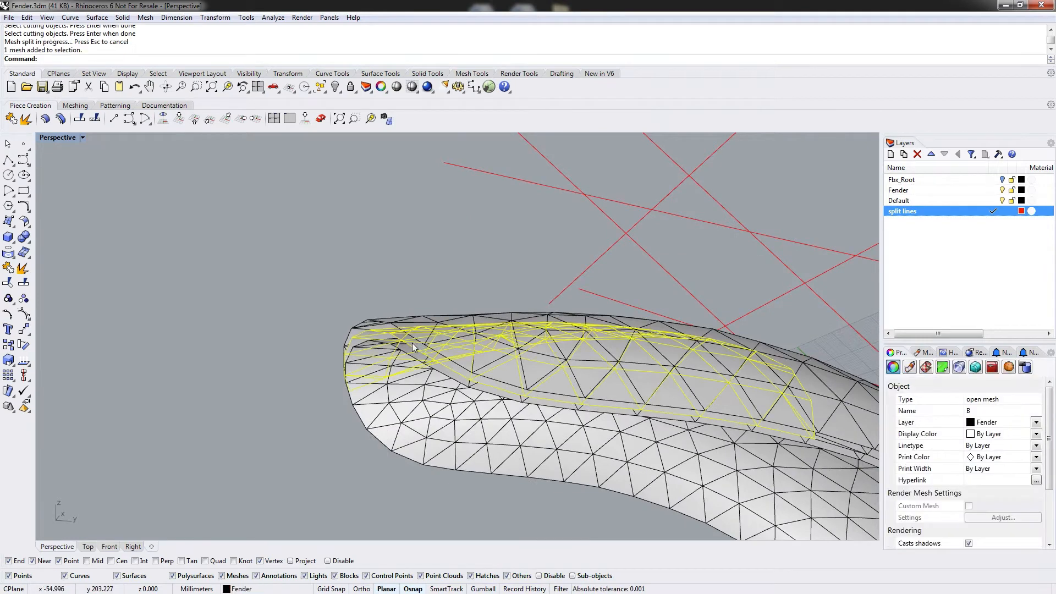
{"action": "right_click_drag", "start_coordinate": [709, 409], "coordinate": [389, 345]}
{"action": "left_click", "coordinate": [608, 351]}
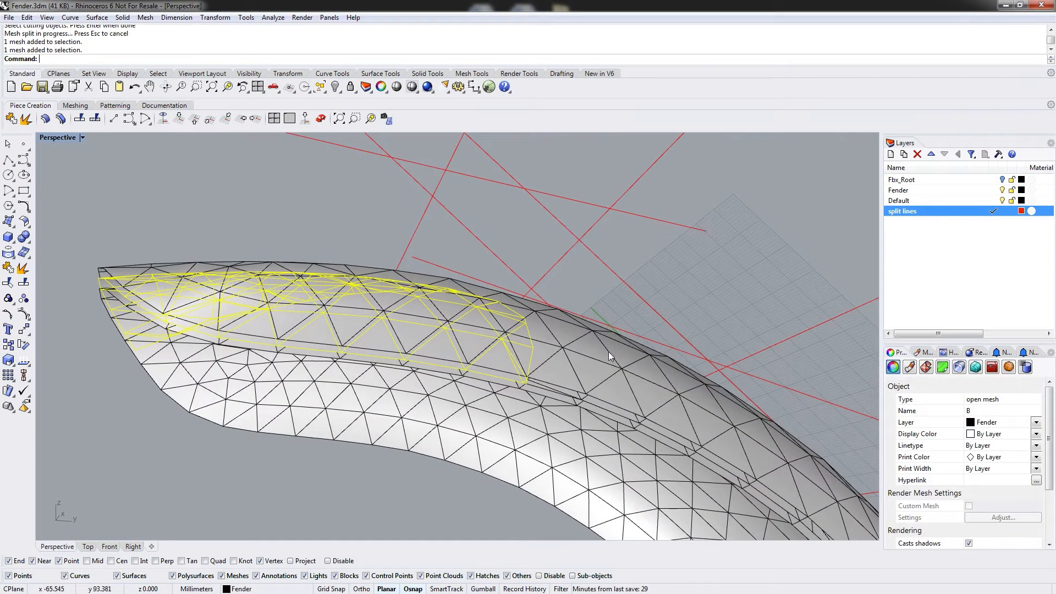
{"action": "type", "text": "hide"}
{"action": "key", "text": "Return"}
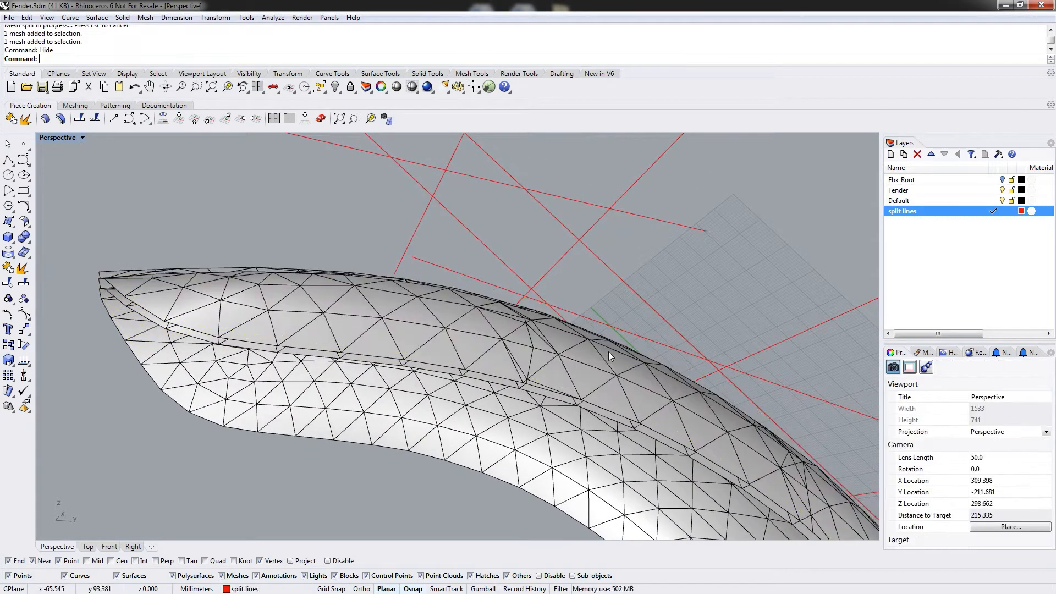
Orbit and select the split pieces of meshes A and B to check the result.
{"action": "right_click_drag", "start_coordinate": [685, 262], "coordinate": [531, 327]}
{"action": "scroll", "coordinate": [567, 334], "scroll_direction": "down", "scroll_amount": 14}
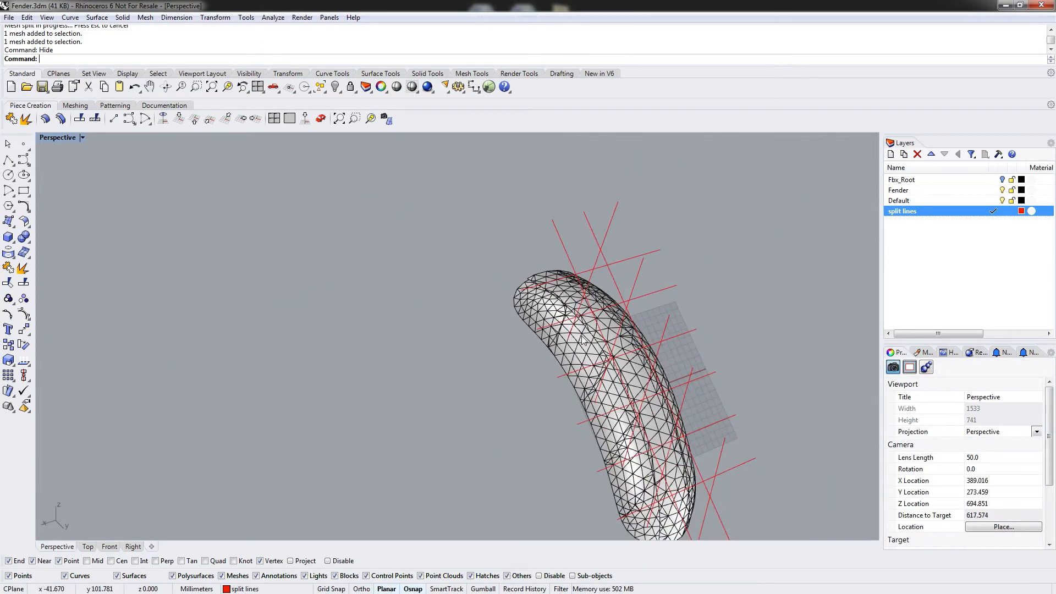
{"action": "right_click_drag", "start_coordinate": [649, 322], "coordinate": [550, 297]}
{"action": "left_click", "coordinate": [520, 269]}
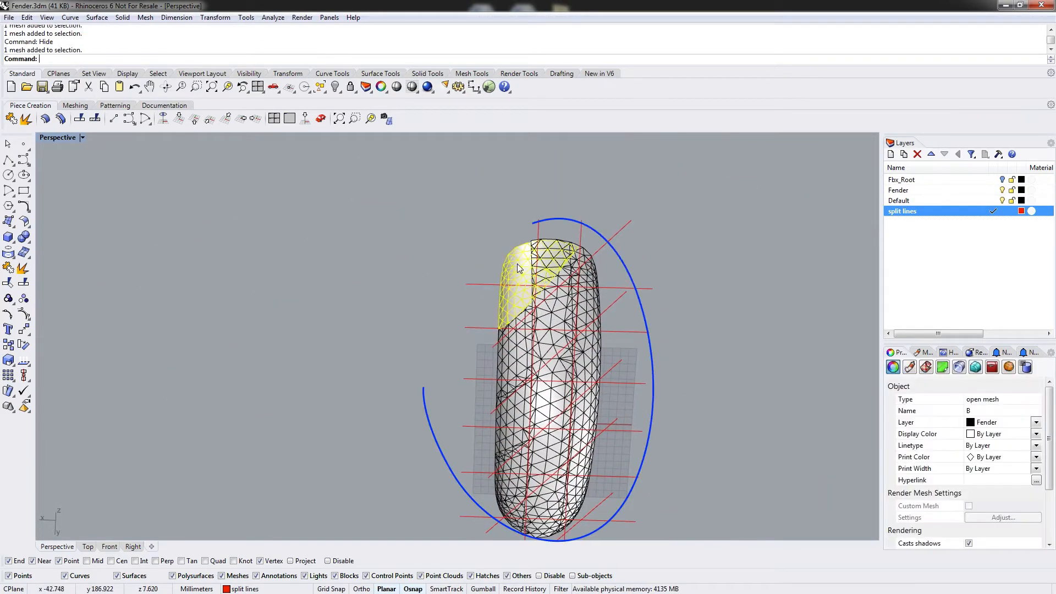
{"action": "left_click", "coordinate": [555, 309]}
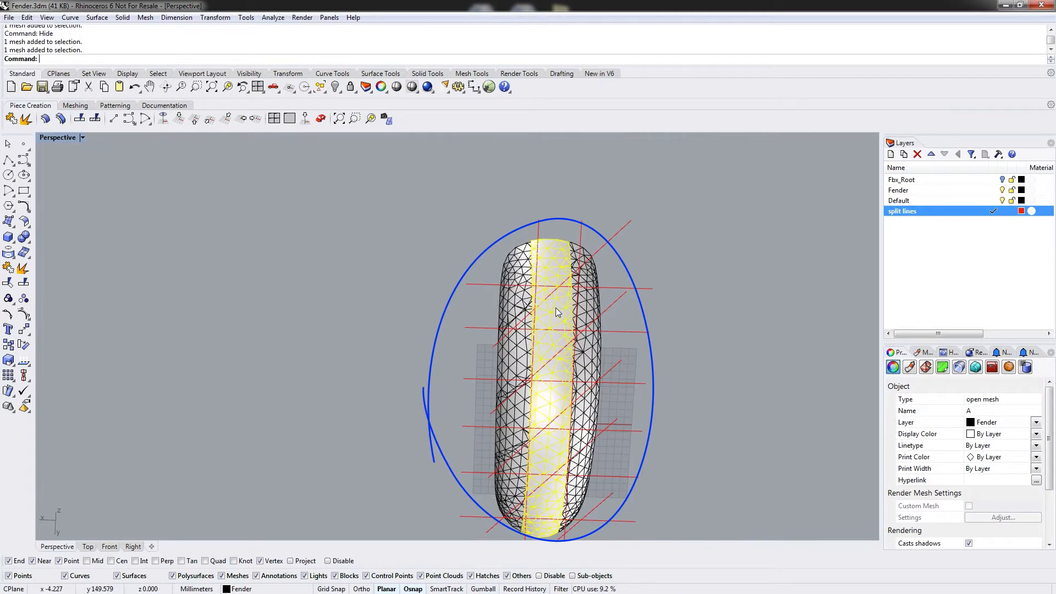
Hide mesh A's middle strip and select the pieces of mesh B from several angles to inspect the split.
{"action": "left_click", "coordinate": [581, 350], "text": "shift"}
{"action": "key", "text": "ctrl+h"}
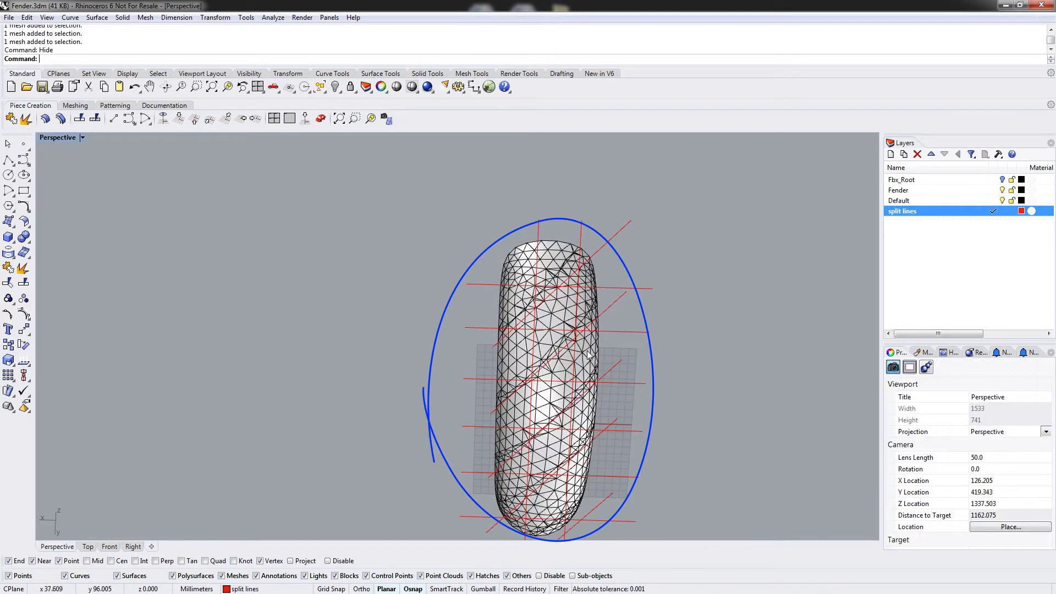
{"action": "left_click", "coordinate": [562, 329]}
{"action": "left_click", "coordinate": [554, 388]}
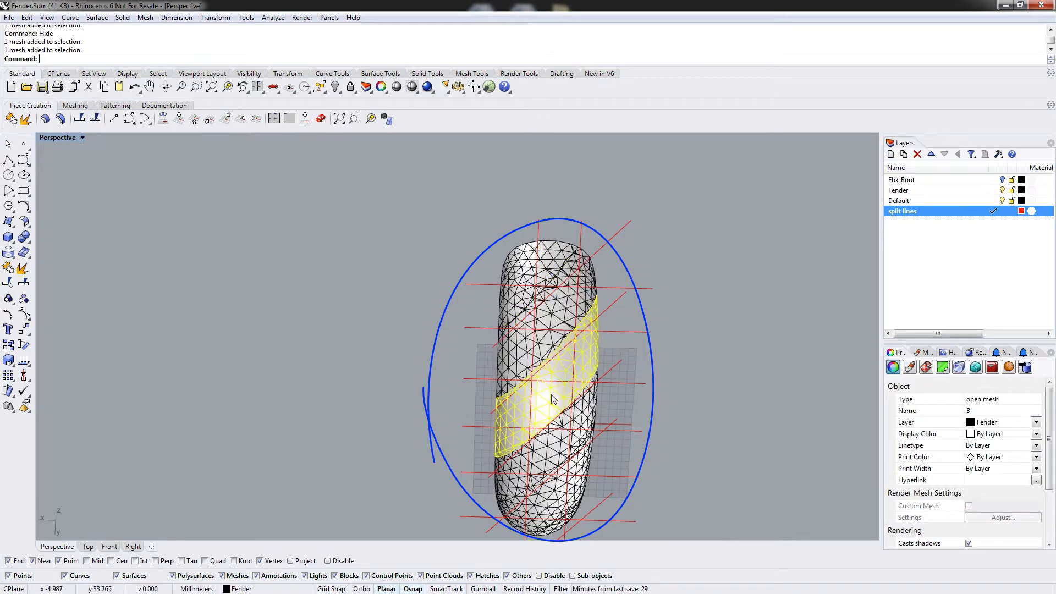
{"action": "right_click_drag", "start_coordinate": [552, 450], "coordinate": [494, 307]}
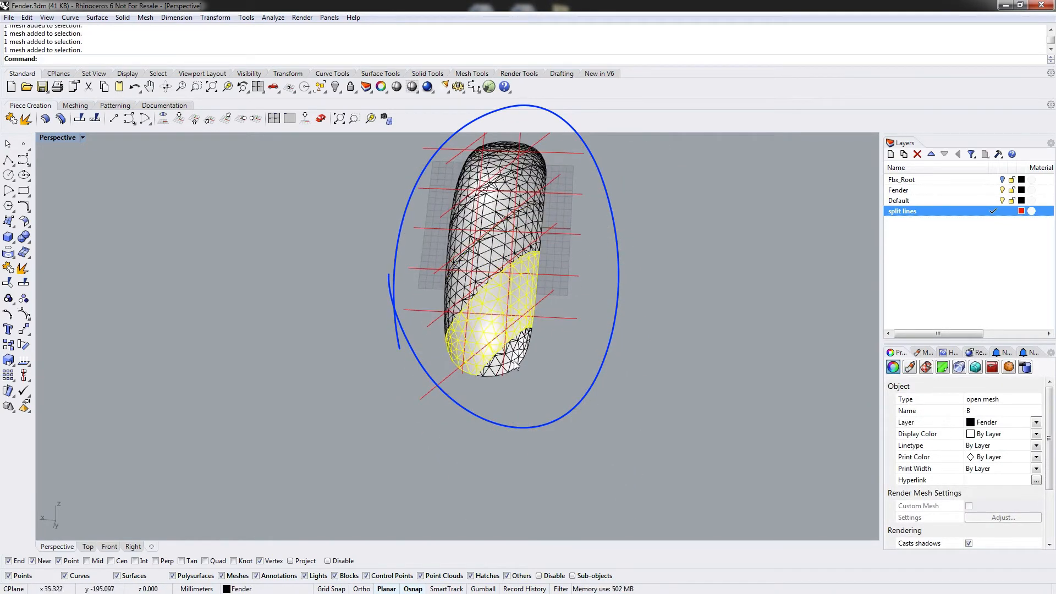
{"action": "left_click", "coordinate": [514, 362]}
{"action": "left_click", "coordinate": [569, 394]}
{"action": "right_click_drag", "start_coordinate": [323, 292], "coordinate": [366, 306]}
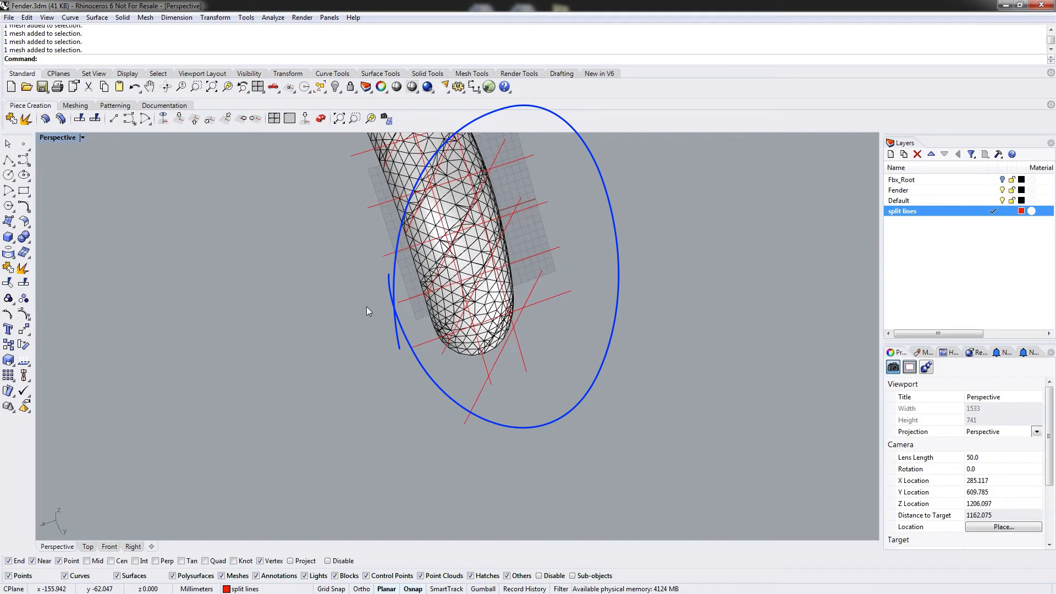
{"action": "mouse_move", "coordinate": [396, 221]}
{"action": "right_mouse_down", "text": "shift"}
{"action": "mouse_move", "coordinate": [406, 351]}
{"action": "mouse_move", "coordinate": [330, 341]}
{"action": "mouse_move", "coordinate": [476, 228]}
{"action": "mouse_move", "coordinate": [550, 275]}
{"action": "mouse_move", "coordinate": [605, 341]}
{"action": "mouse_move", "coordinate": [635, 411]}
{"action": "right_mouse_up", "text": "shift"}
{"action": "type", "text": "SelLas"}
{"action": "key", "text": "Return"}
{"action": "key", "text": "Escape"}
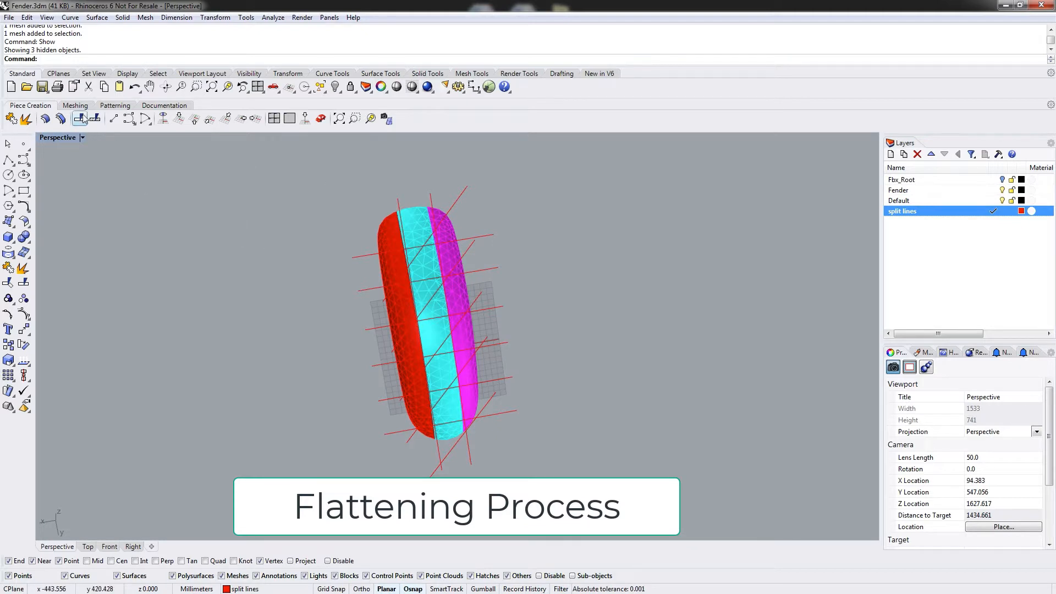
Set the construction plane to World Top.
{"action": "left_click", "coordinate": [72, 105]}
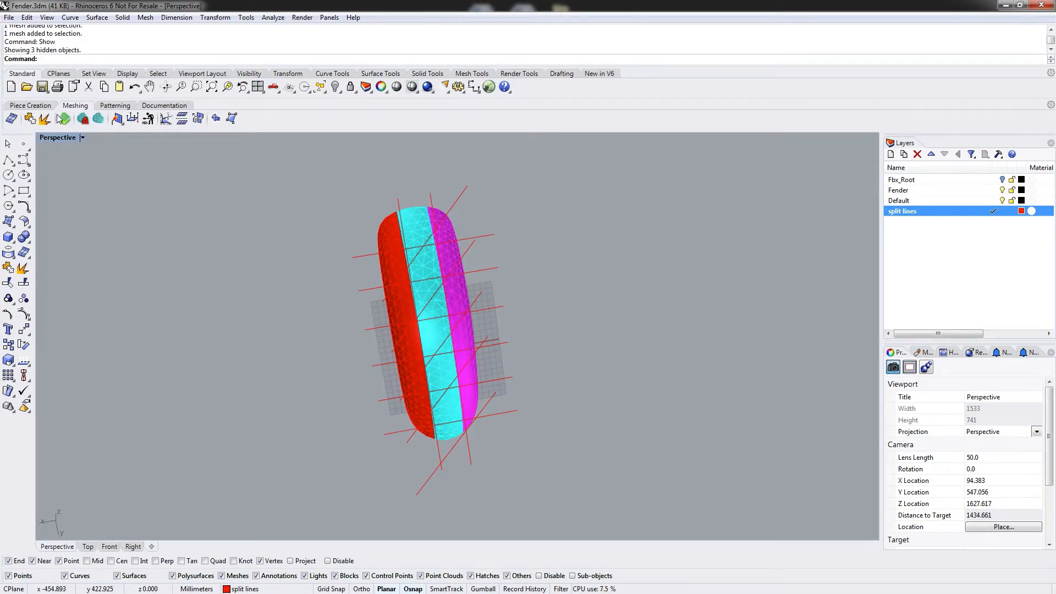
{"action": "left_click", "coordinate": [28, 107]}
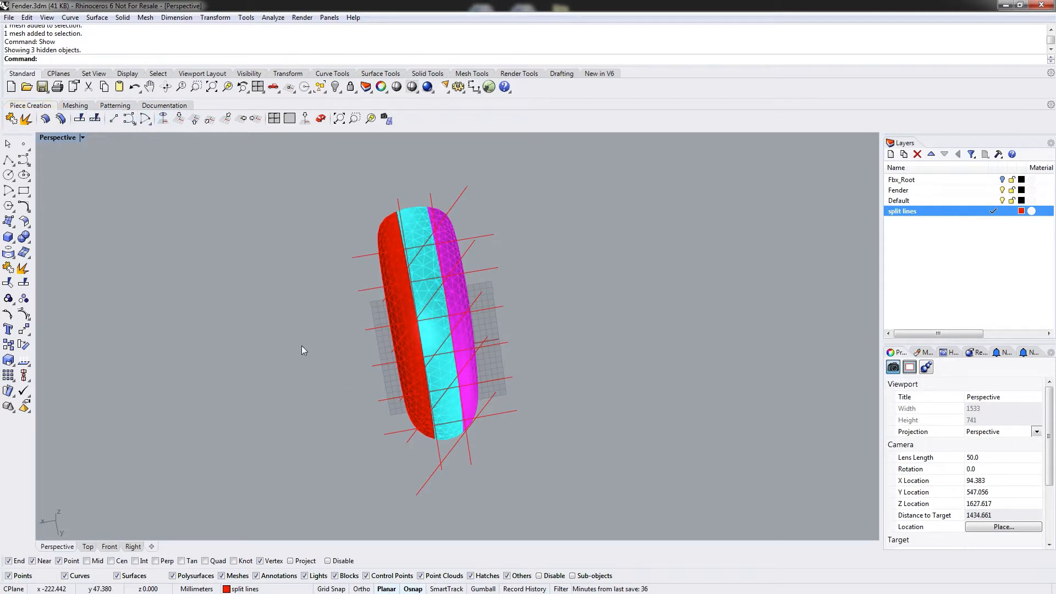
{"action": "right_click_drag", "start_coordinate": [282, 302], "coordinate": [372, 302]}
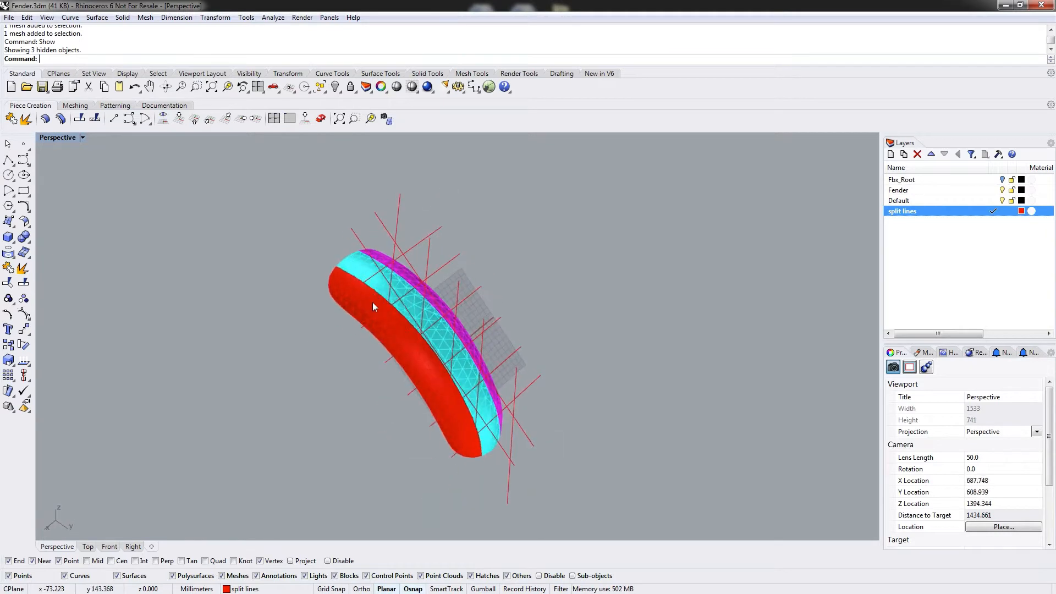
{"action": "left_click", "coordinate": [180, 119]}
{"action": "mouse_move", "coordinate": [137, 399]}
{"action": "right_mouse_down"}
{"action": "mouse_move", "coordinate": [222, 371]}
{"action": "mouse_move", "coordinate": [241, 352]}
{"action": "mouse_move", "coordinate": [231, 360]}
{"action": "right_mouse_up"}
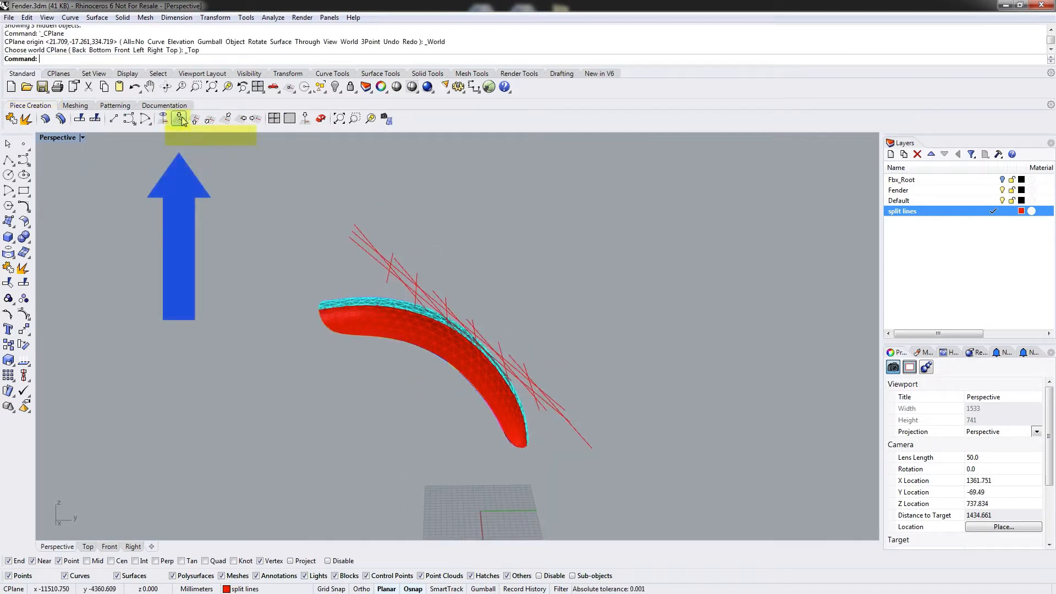
{"action": "right_click_drag", "start_coordinate": [470, 276], "coordinate": [507, 271]}
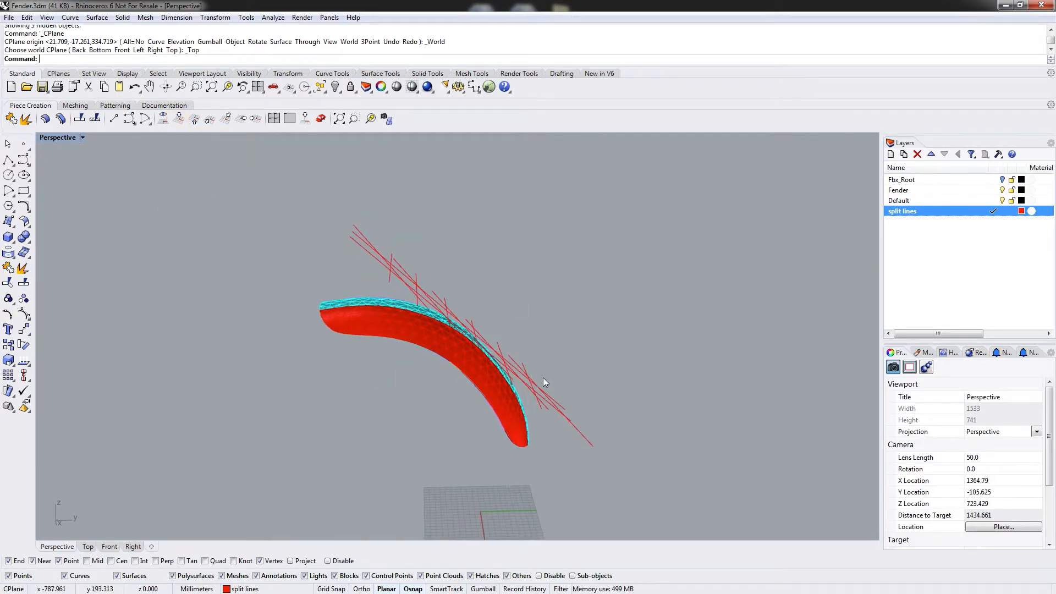
{"action": "right_click_drag", "start_coordinate": [436, 309], "coordinate": [465, 362]}
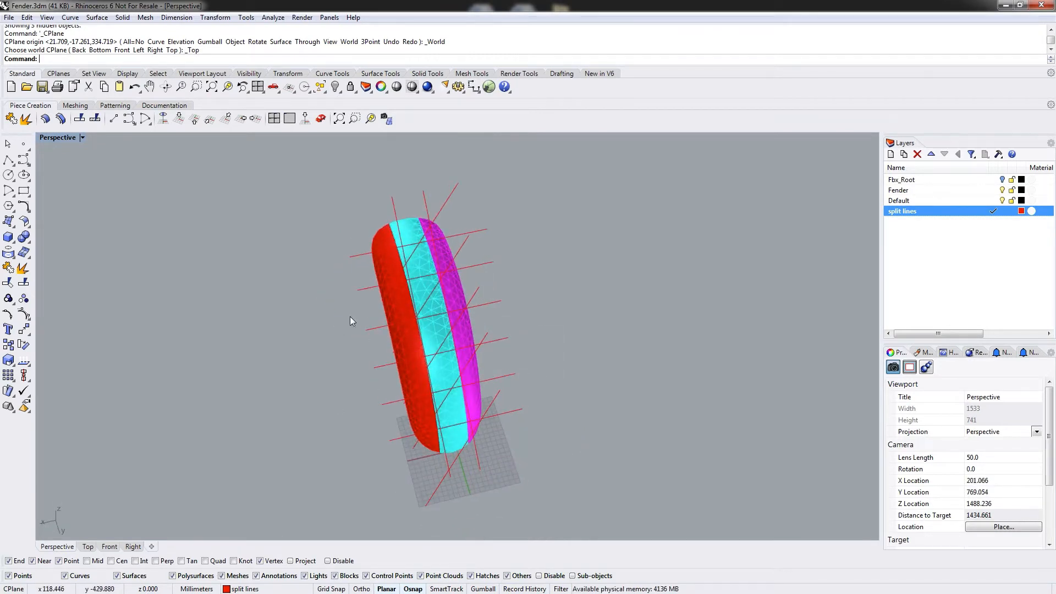
Make Default the current layer and hide the split lines layer.
{"action": "left_click", "coordinate": [385, 241]}
{"action": "left_click", "coordinate": [411, 226]}
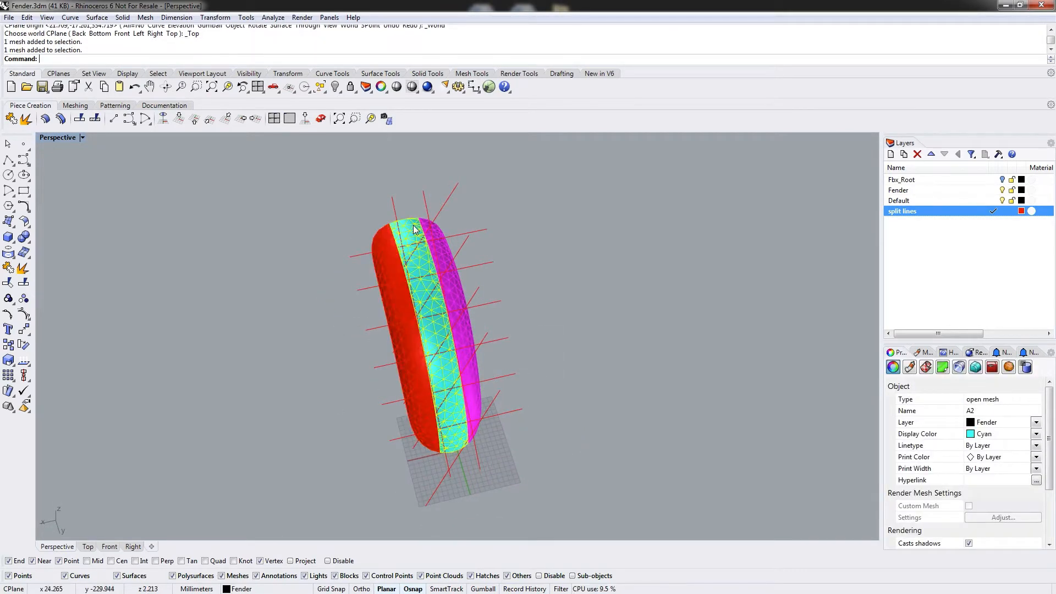
{"action": "left_click", "coordinate": [562, 223]}
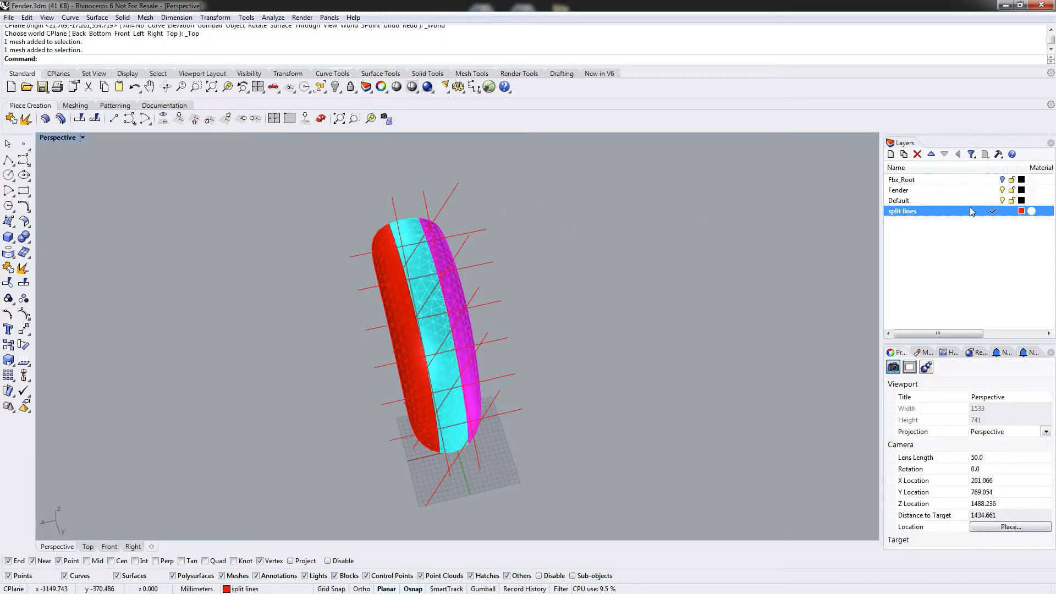
{"action": "left_click", "coordinate": [993, 201]}
{"action": "left_click", "coordinate": [1001, 211]}
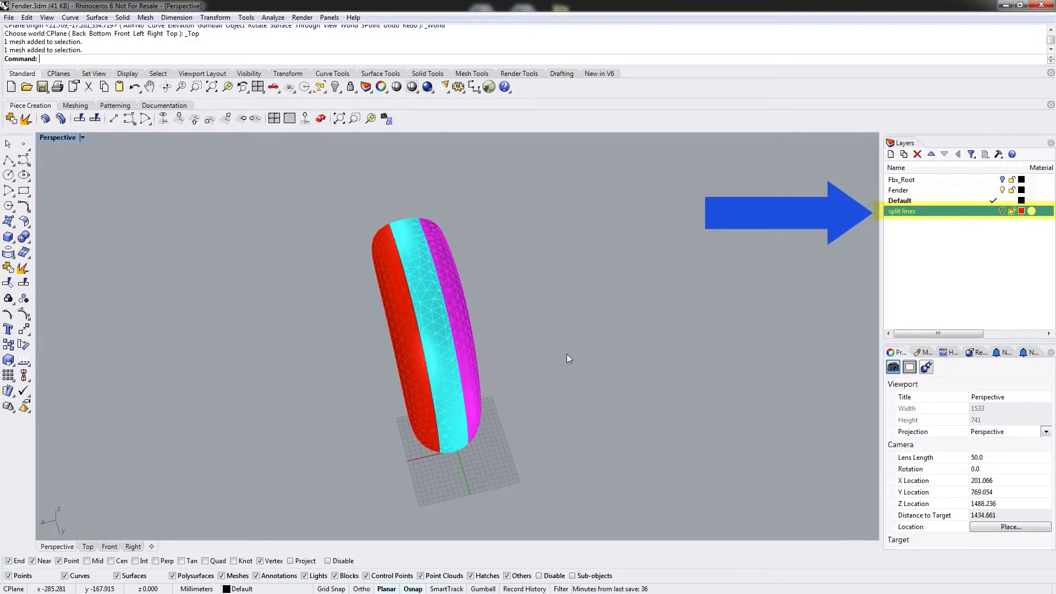
{"action": "mouse_move", "coordinate": [567, 357]}
{"action": "right_mouse_down"}
{"action": "mouse_move", "coordinate": [710, 256]}
{"action": "mouse_move", "coordinate": [582, 315]}
{"action": "mouse_move", "coordinate": [681, 212]}
{"action": "mouse_move", "coordinate": [566, 325]}
{"action": "mouse_move", "coordinate": [442, 402]}
{"action": "right_mouse_up"}
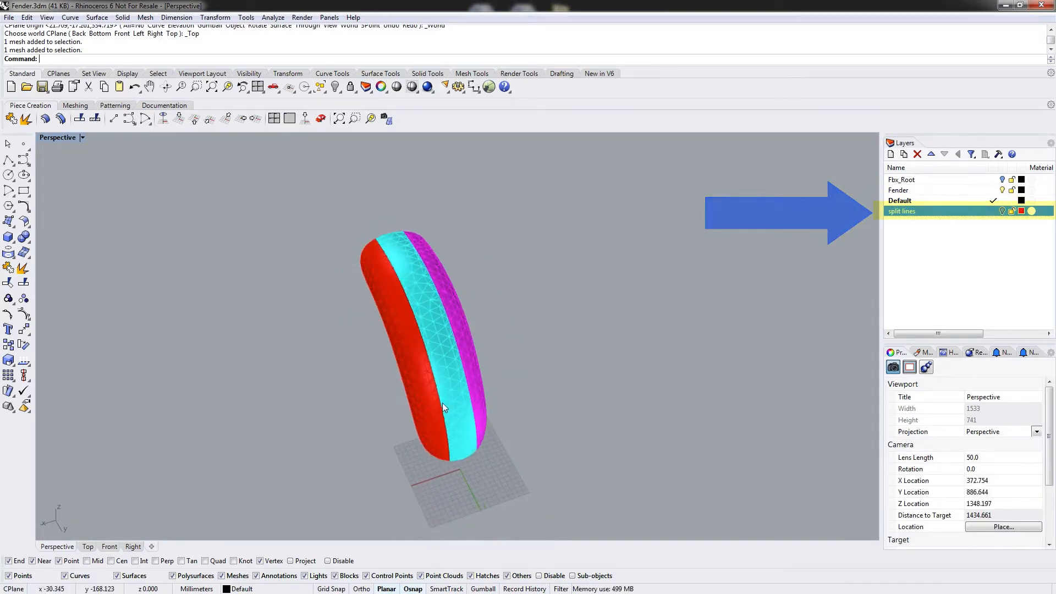
Flatten all the fender pieces with the ExactFlat piece flattening command.
{"action": "left_click", "coordinate": [114, 106]}
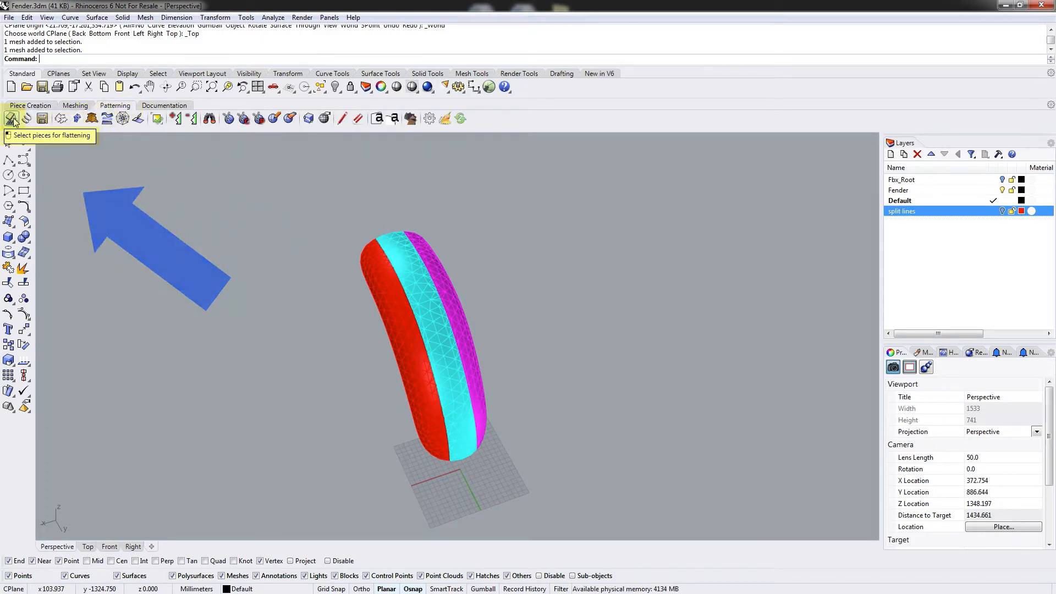
{"action": "left_click", "coordinate": [14, 122]}
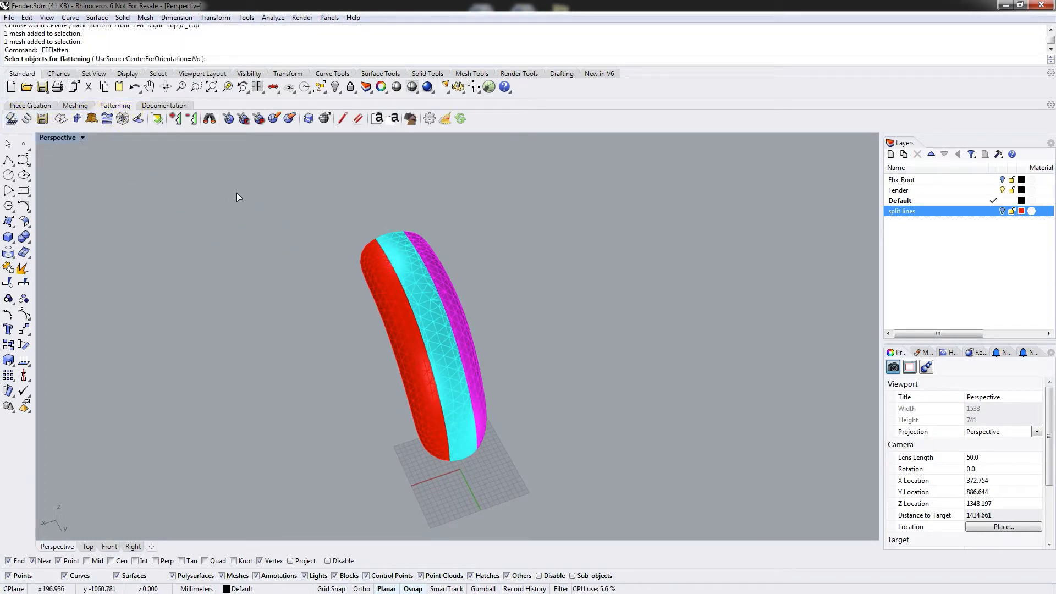
{"action": "left_click_drag", "start_coordinate": [249, 166], "coordinate": [561, 517]}
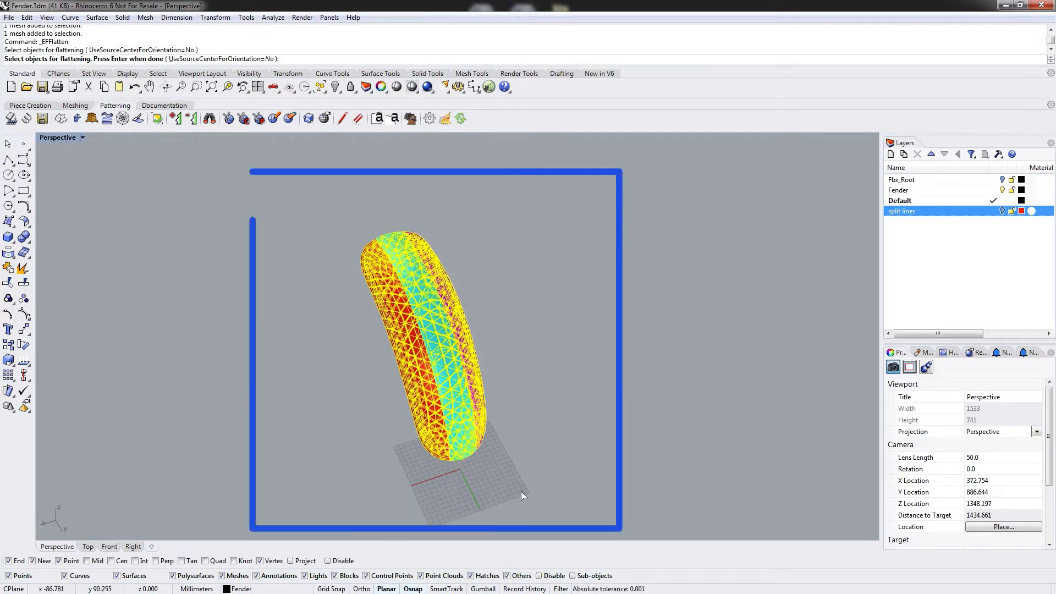
{"action": "key", "text": "Return"}
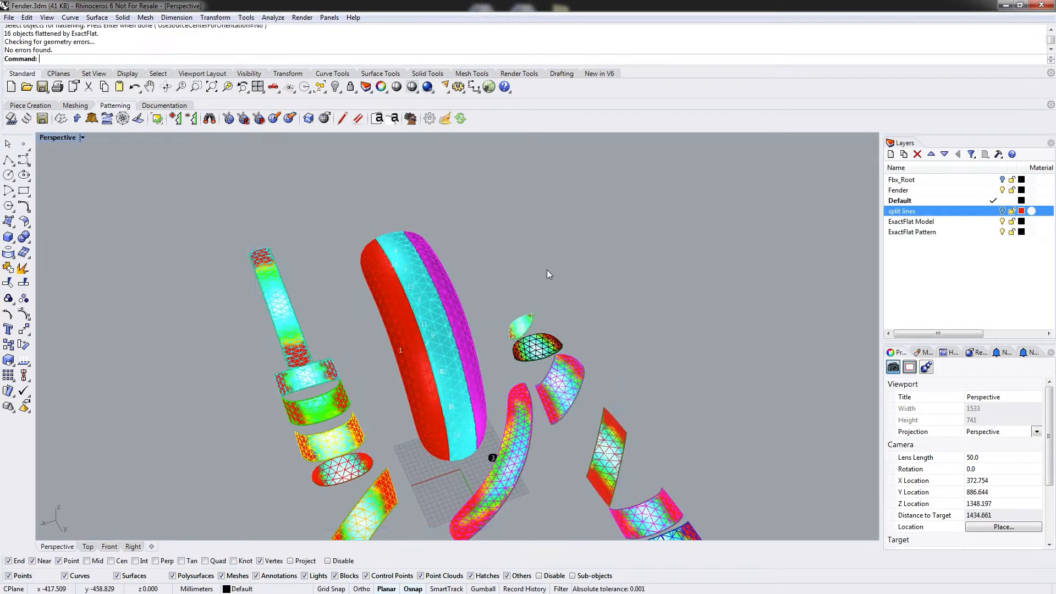
Zoom and orbit around the flattened patterns to inspect them.
{"action": "right_click_drag", "start_coordinate": [549, 275], "coordinate": [517, 327]}
{"action": "scroll", "coordinate": [666, 324], "scroll_direction": "down", "scroll_amount": 12}
{"action": "right_click_drag", "start_coordinate": [676, 385], "coordinate": [566, 380], "text": "shift"}
{"action": "scroll", "coordinate": [528, 297], "scroll_direction": "up", "scroll_amount": 6}
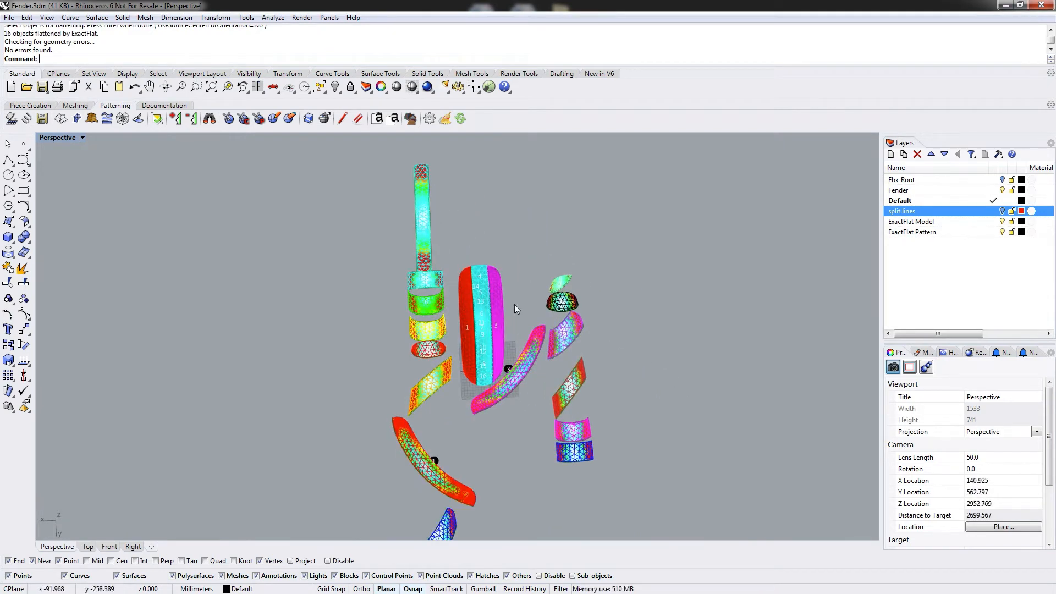
{"action": "scroll", "coordinate": [463, 499], "scroll_direction": "up", "scroll_amount": 8}
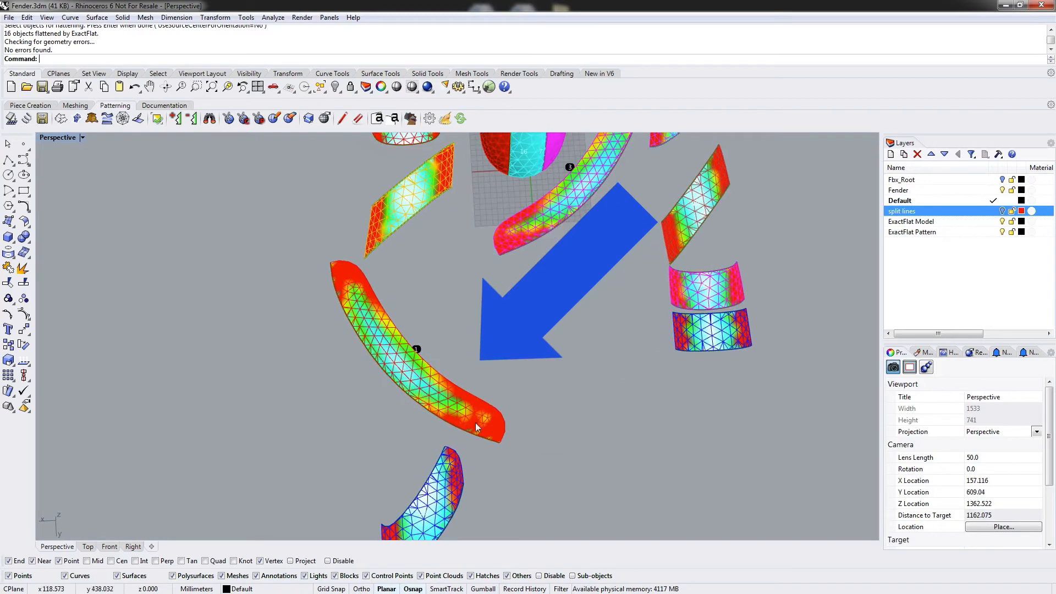
{"action": "right_click_drag", "start_coordinate": [443, 205], "coordinate": [431, 360], "text": "shift"}
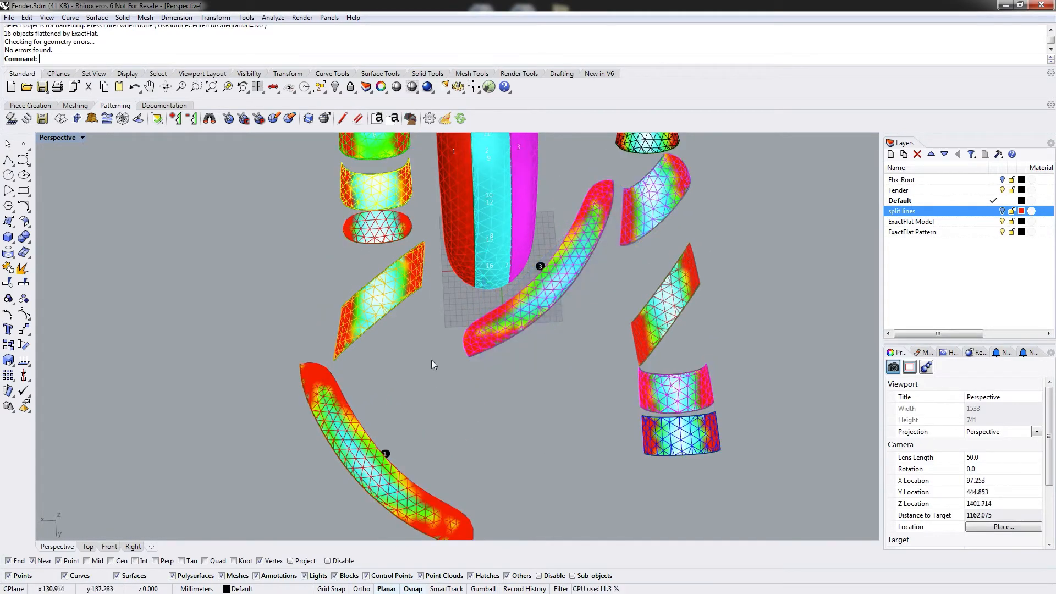
{"action": "right_click_drag", "start_coordinate": [388, 180], "coordinate": [370, 309], "text": "shift"}
Preview the patterns in Rendered and Wireframe display modes, returning the viewport to Shaded.
{"action": "left_click", "coordinate": [58, 137]}
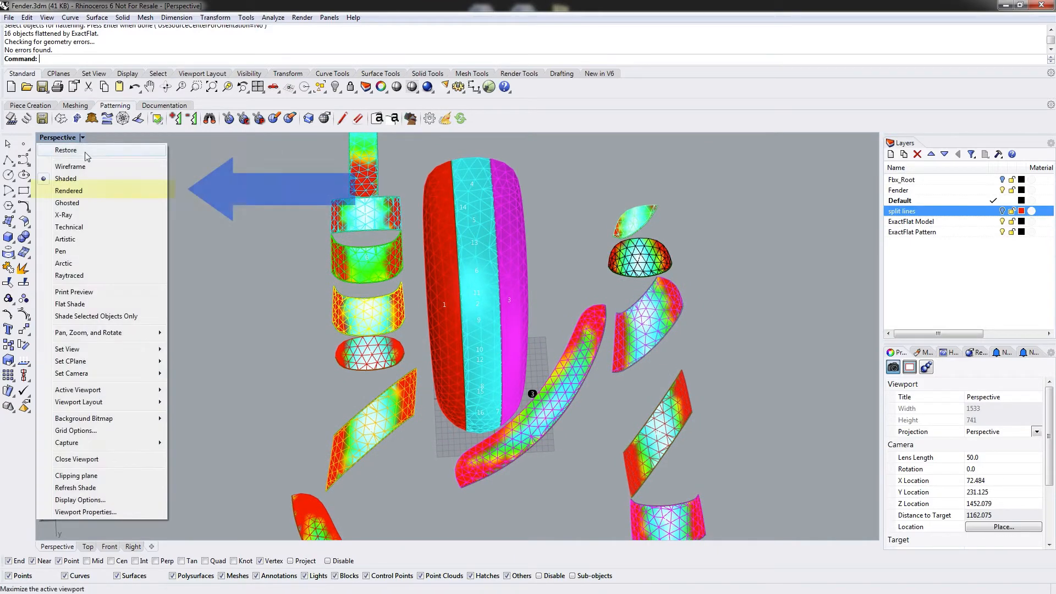
{"action": "left_click", "coordinate": [70, 191]}
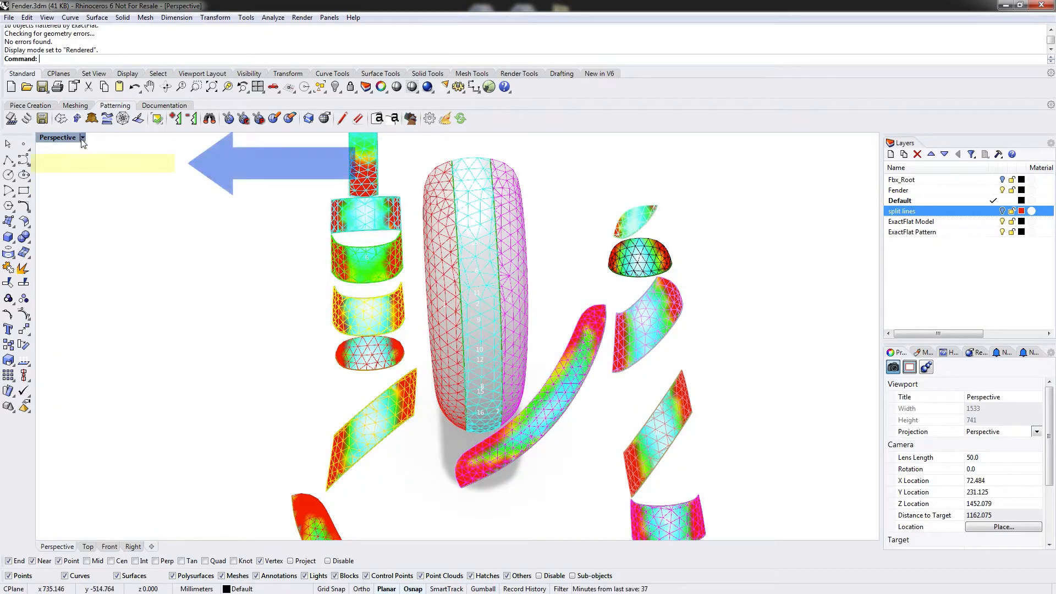
{"action": "left_click", "coordinate": [83, 138]}
{"action": "left_click", "coordinate": [60, 166]}
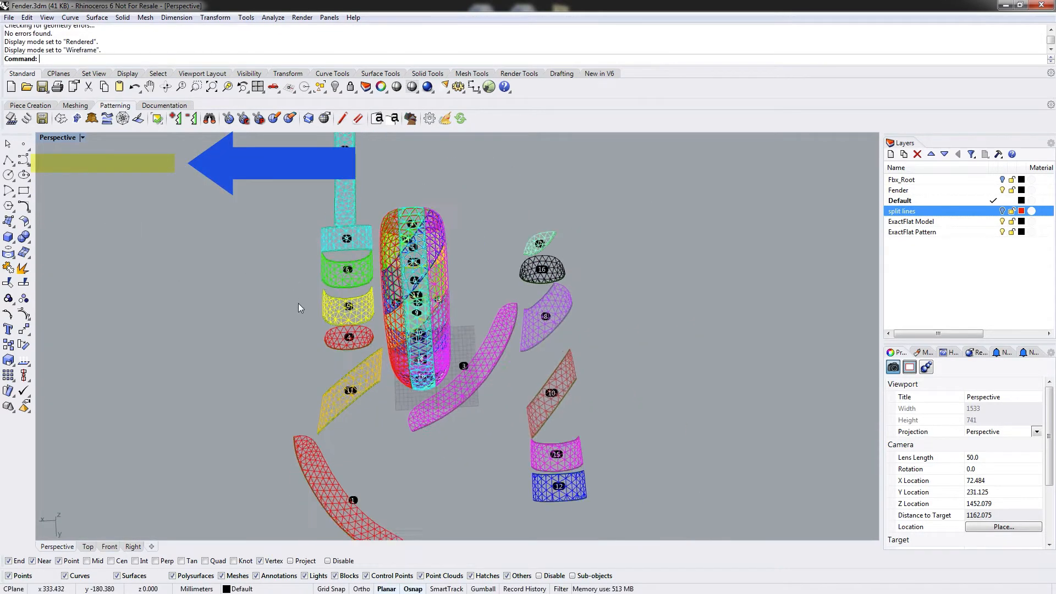
{"action": "scroll", "coordinate": [298, 304], "scroll_direction": "down", "scroll_amount": 2}
{"action": "right_click_drag", "start_coordinate": [325, 339], "coordinate": [357, 269], "text": "shift"}
{"action": "right_click_drag", "start_coordinate": [304, 424], "coordinate": [330, 352]}
{"action": "left_click", "coordinate": [82, 138]}
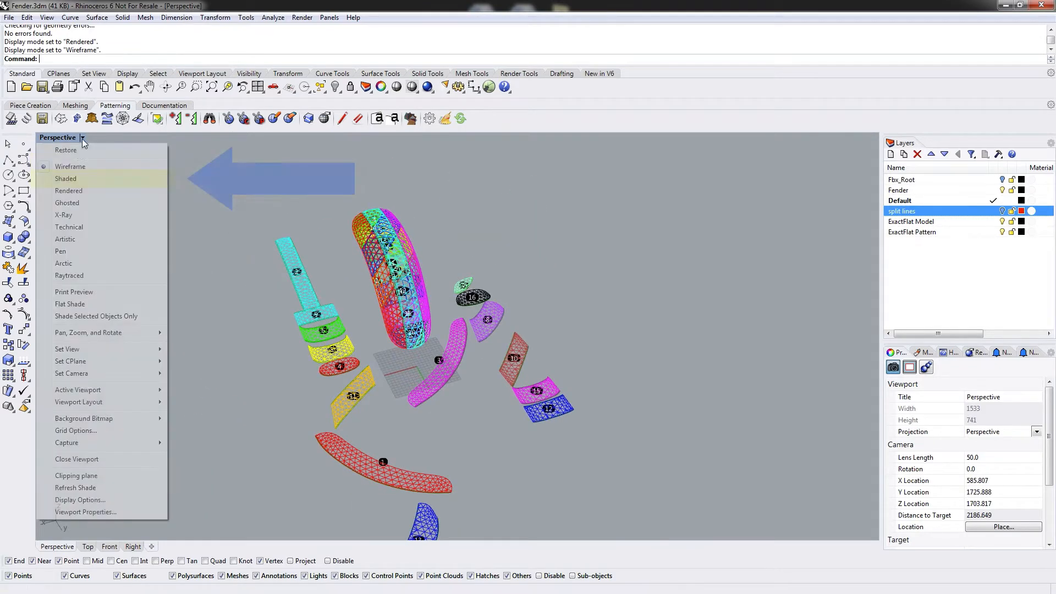
{"action": "left_click", "coordinate": [66, 180]}
{"action": "right_click_drag", "start_coordinate": [568, 333], "coordinate": [400, 411]}
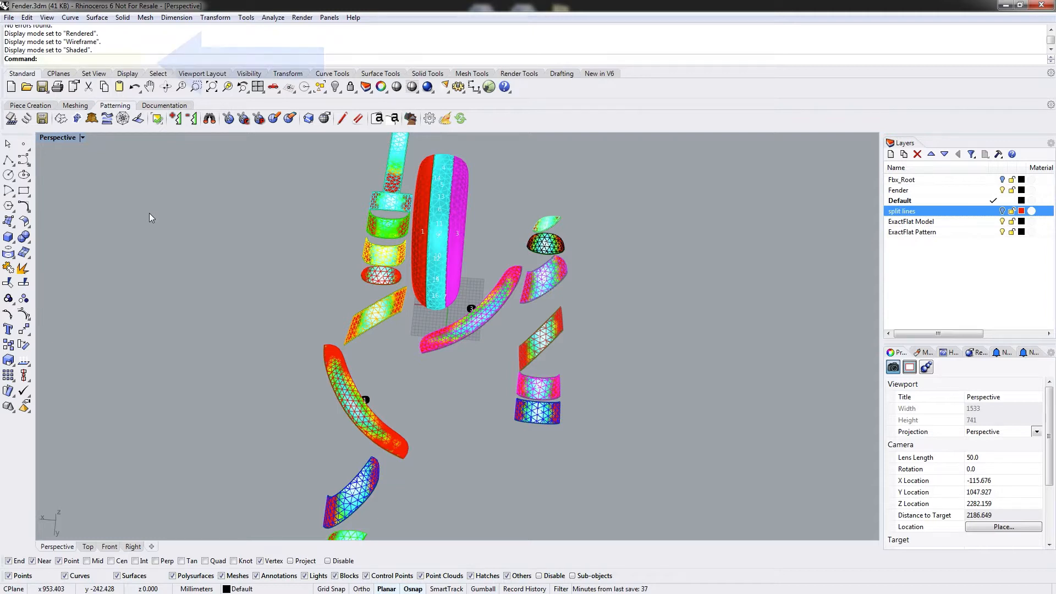
Toggle the ExactFlat stress highlight off and back on with EFToggleStress.
{"action": "type", "text": "EFToggleStress"}
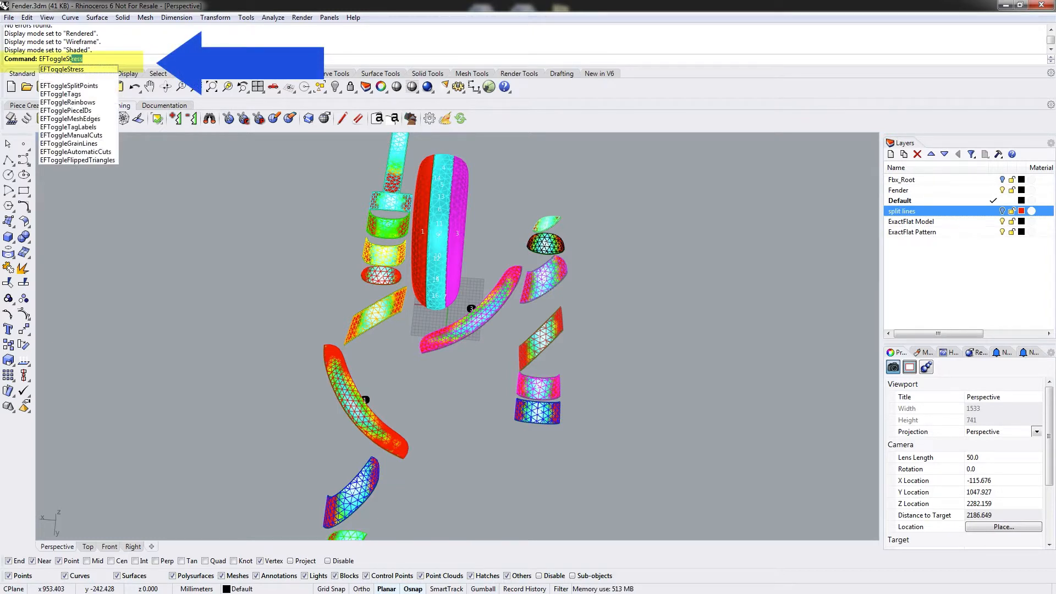
{"action": "key", "text": "Return"}
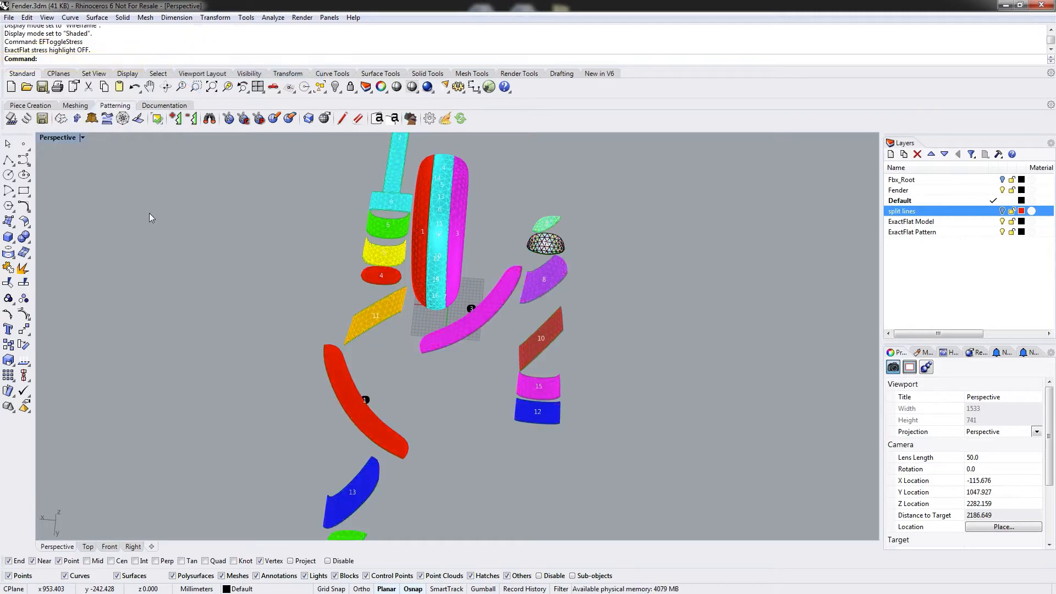
{"action": "right_click_drag", "start_coordinate": [316, 267], "coordinate": [324, 313]}
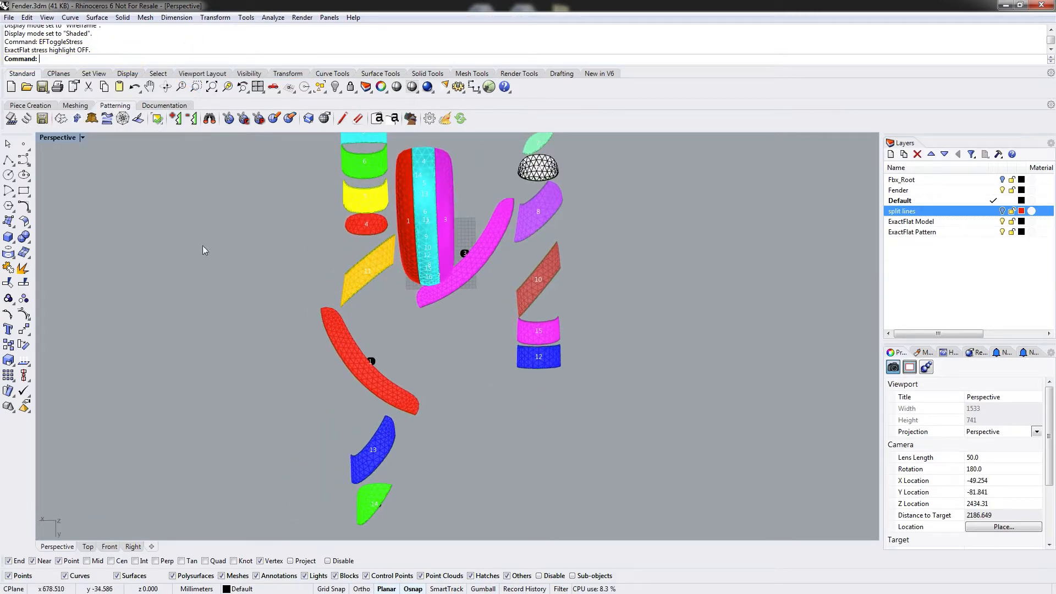
{"action": "key", "text": "Return"}
{"action": "right_click_drag", "start_coordinate": [261, 409], "coordinate": [550, 304]}
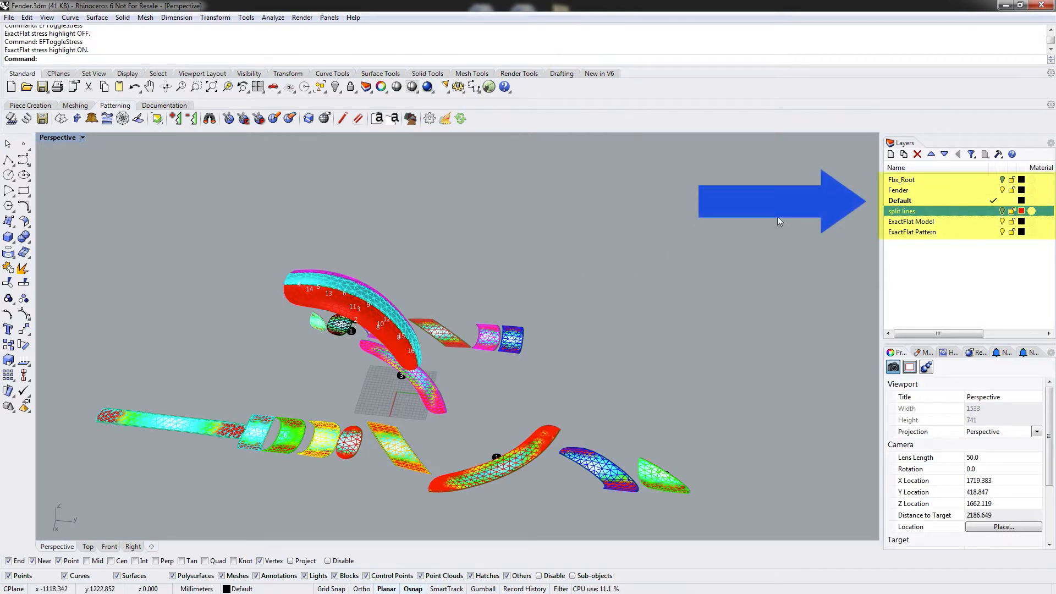
Make ExactFlat Model the current layer and hide the Fender and Default layers.
{"action": "left_click", "coordinate": [996, 221]}
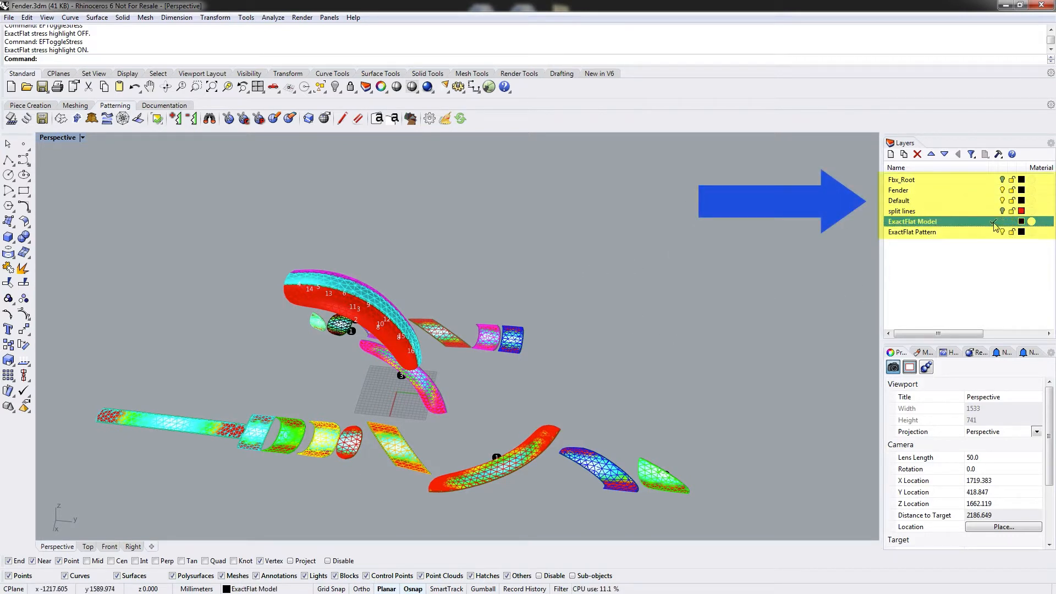
{"action": "left_click", "coordinate": [1003, 191]}
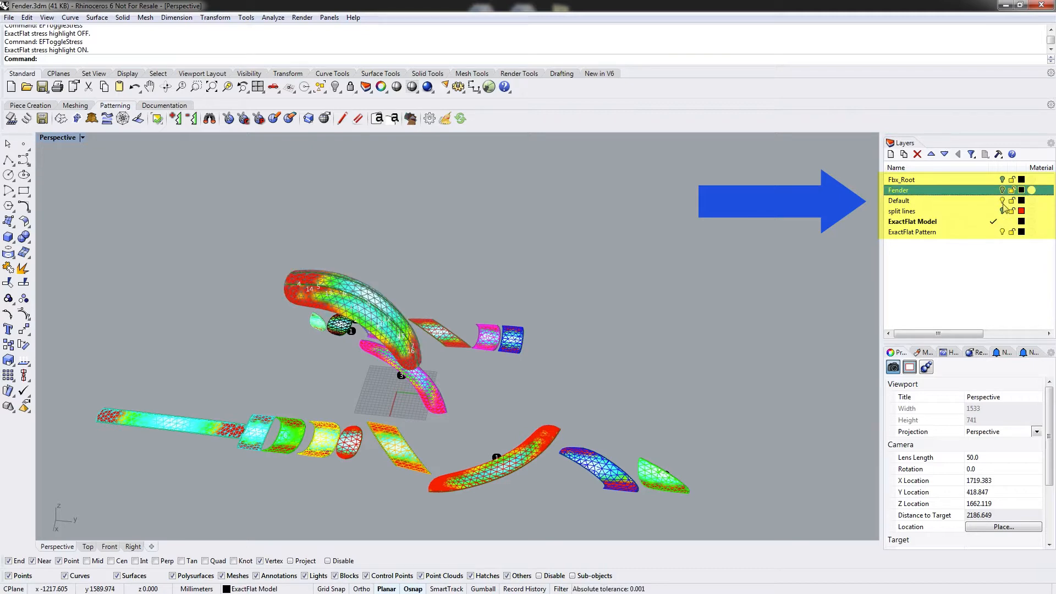
{"action": "left_click", "coordinate": [1002, 201]}
{"action": "right_click_drag", "start_coordinate": [623, 232], "coordinate": [587, 222]}
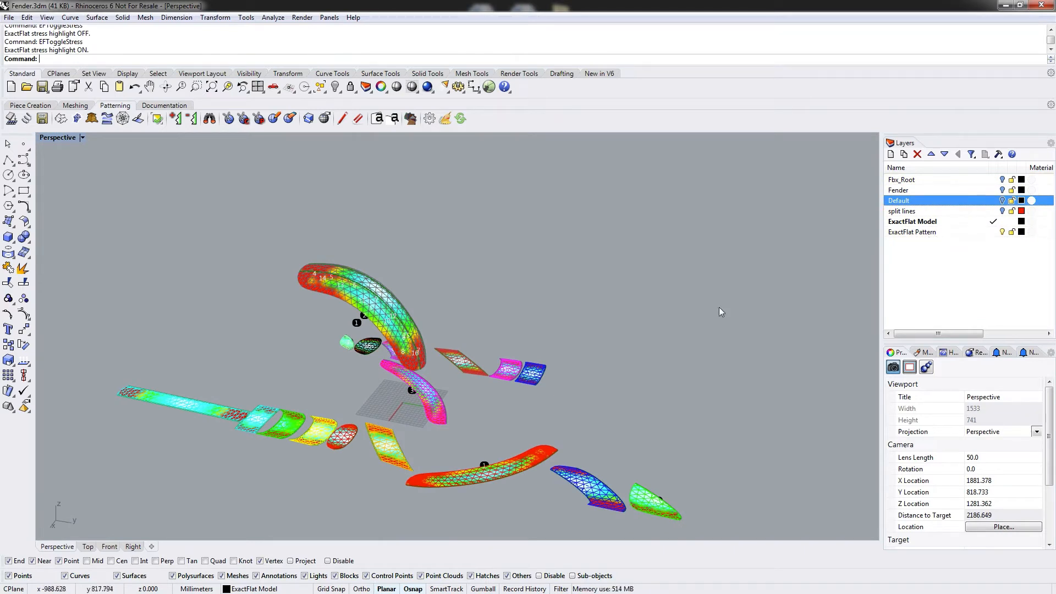
{"action": "left_click", "coordinate": [908, 223]}
{"action": "right_click_drag", "start_coordinate": [535, 302], "coordinate": [472, 322]}
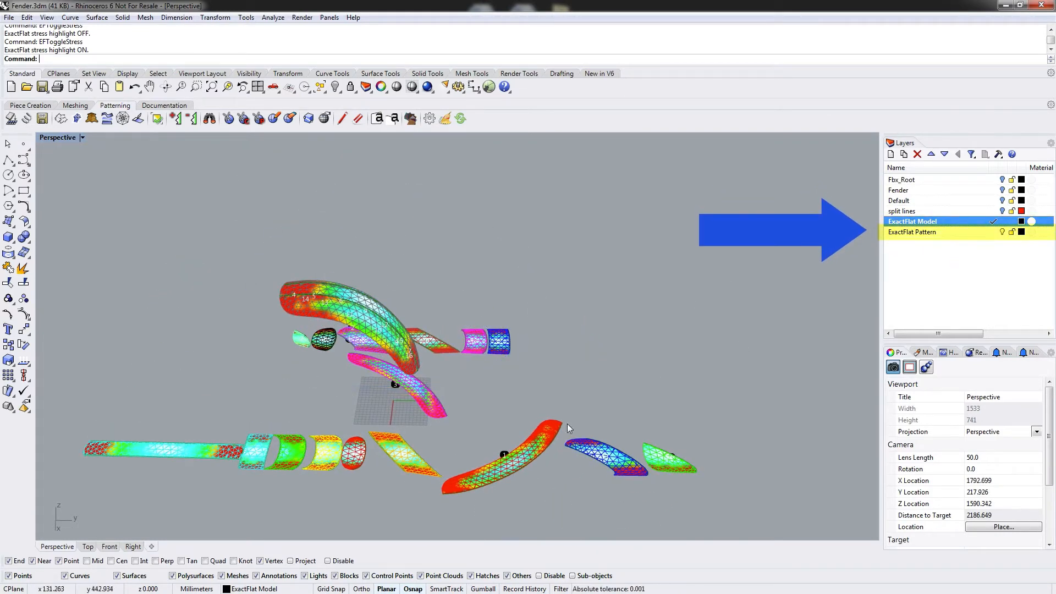
Make ExactFlat Pattern the current layer and hide the ExactFlat Model layer.
{"action": "right_click_drag", "start_coordinate": [639, 337], "coordinate": [615, 363]}
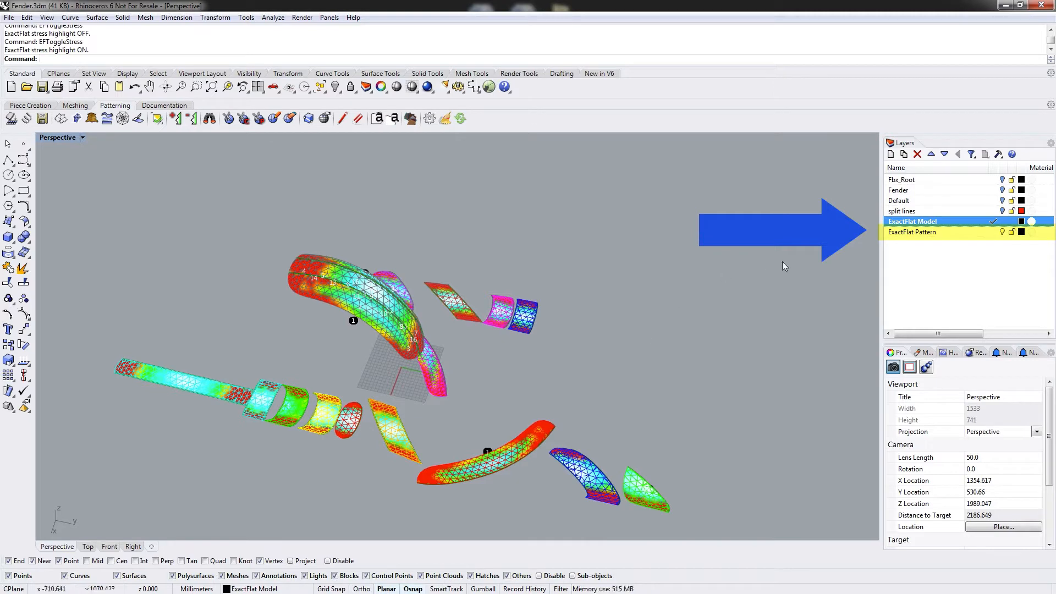
{"action": "left_click", "coordinate": [993, 233]}
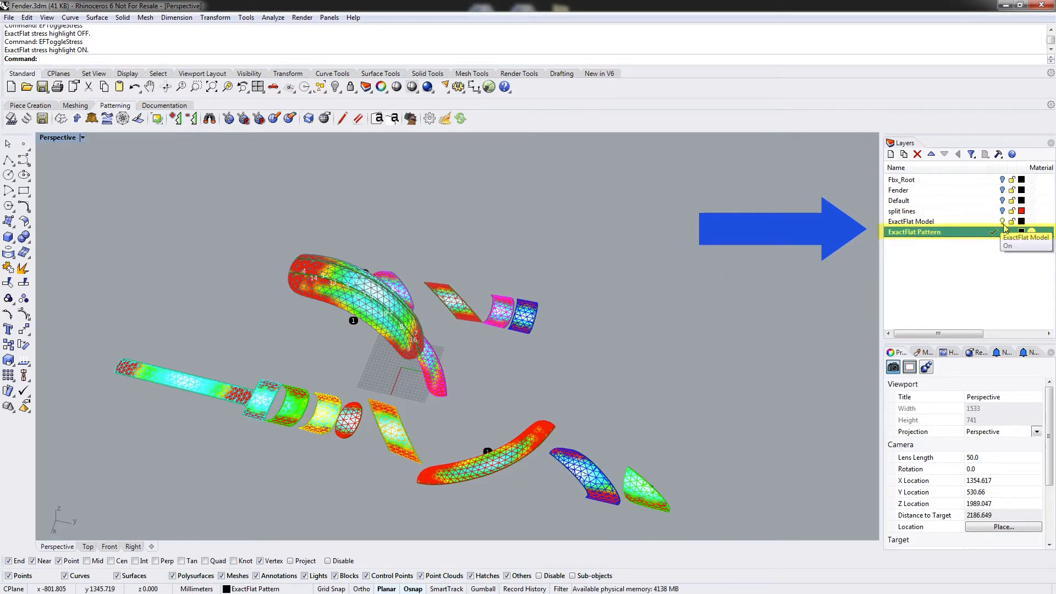
{"action": "left_click", "coordinate": [1003, 222]}
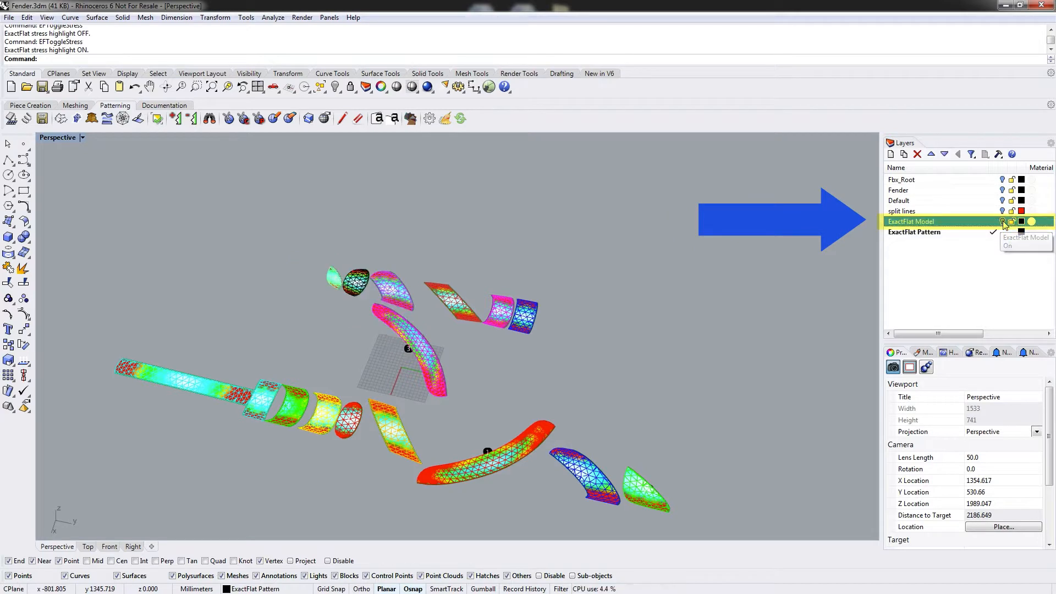
Maximize the Top view and move three flattened pattern pieces into open space beside the others.
{"action": "double_click", "coordinate": [54, 137]}
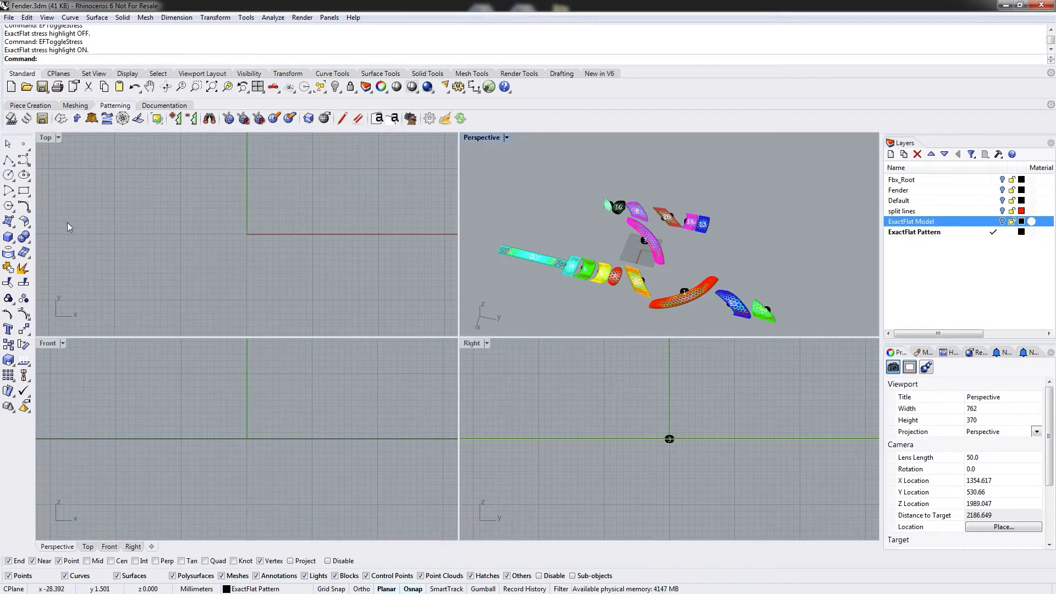
{"action": "left_click", "coordinate": [48, 147]}
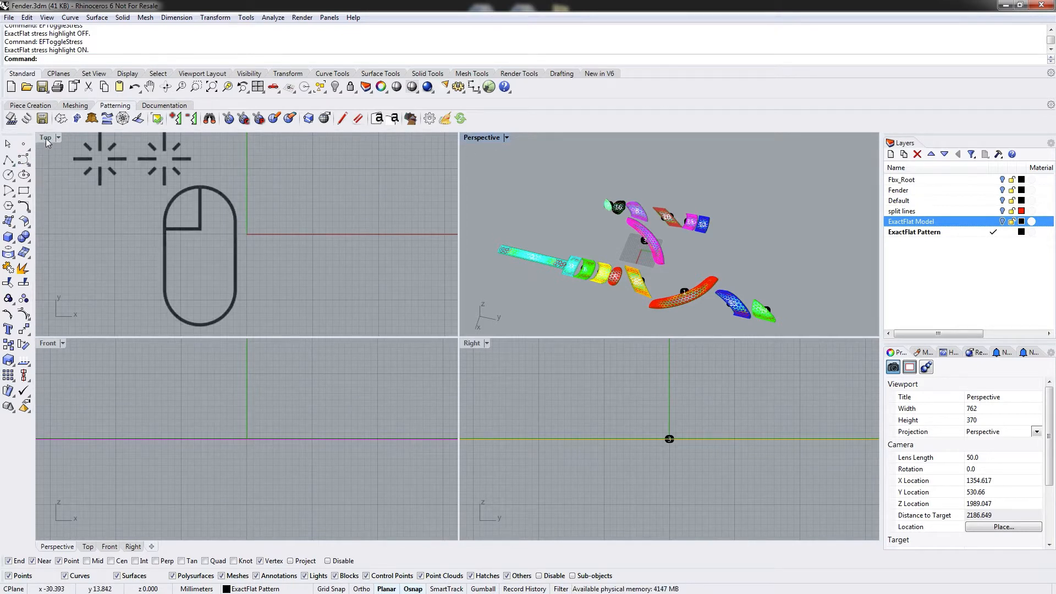
{"action": "double_click", "coordinate": [45, 141]}
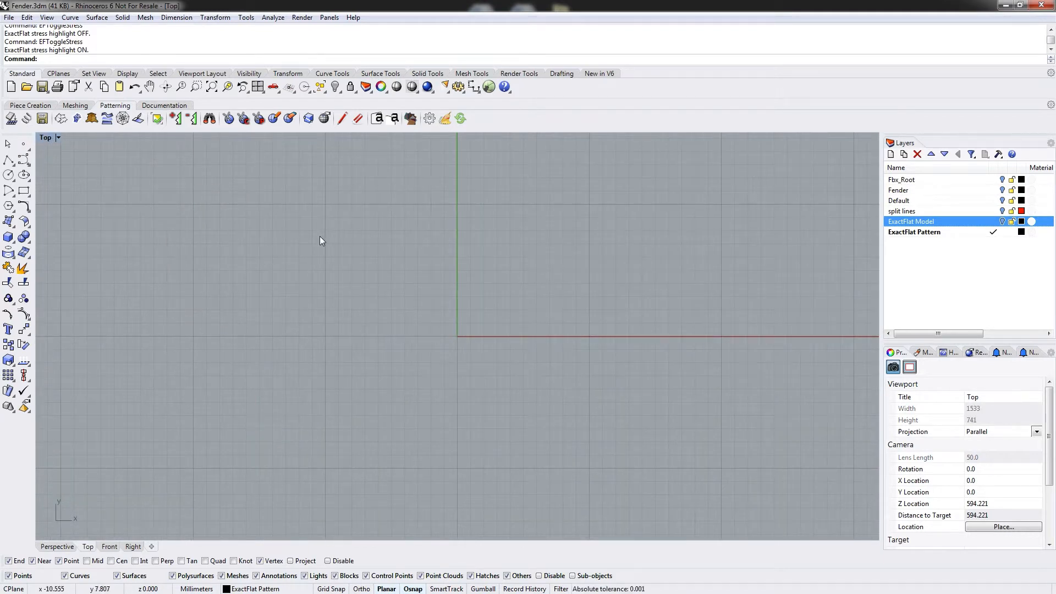
{"action": "left_click", "coordinate": [212, 88]}
{"action": "scroll", "coordinate": [484, 336], "scroll_direction": "down", "scroll_amount": 2}
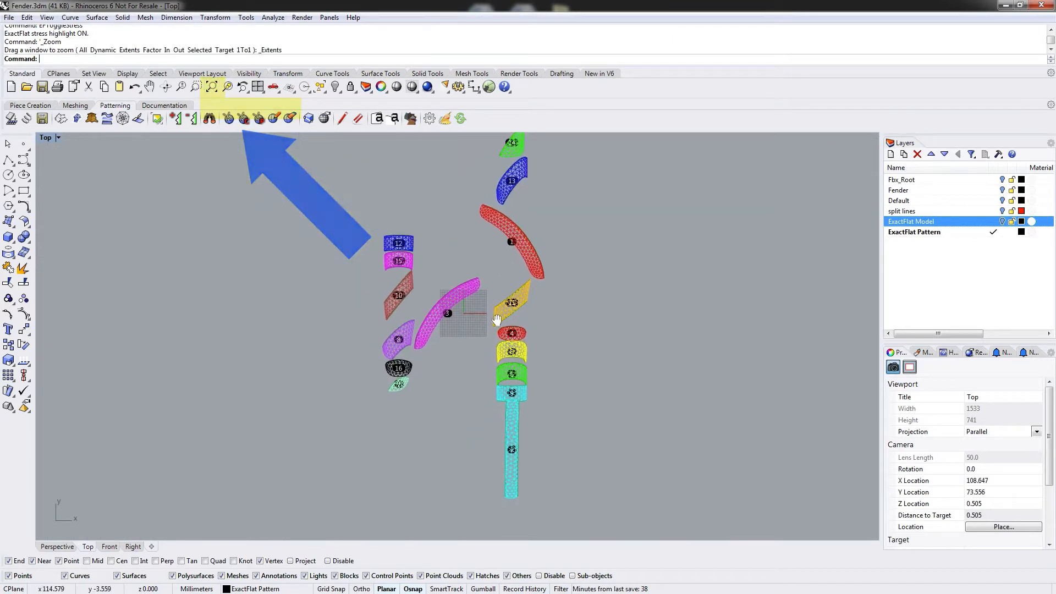
{"action": "scroll", "coordinate": [478, 334], "scroll_direction": "up", "scroll_amount": 2}
{"action": "left_click_drag", "start_coordinate": [497, 457], "coordinate": [573, 288]}
{"action": "left_click_drag", "start_coordinate": [499, 161], "coordinate": [439, 260]}
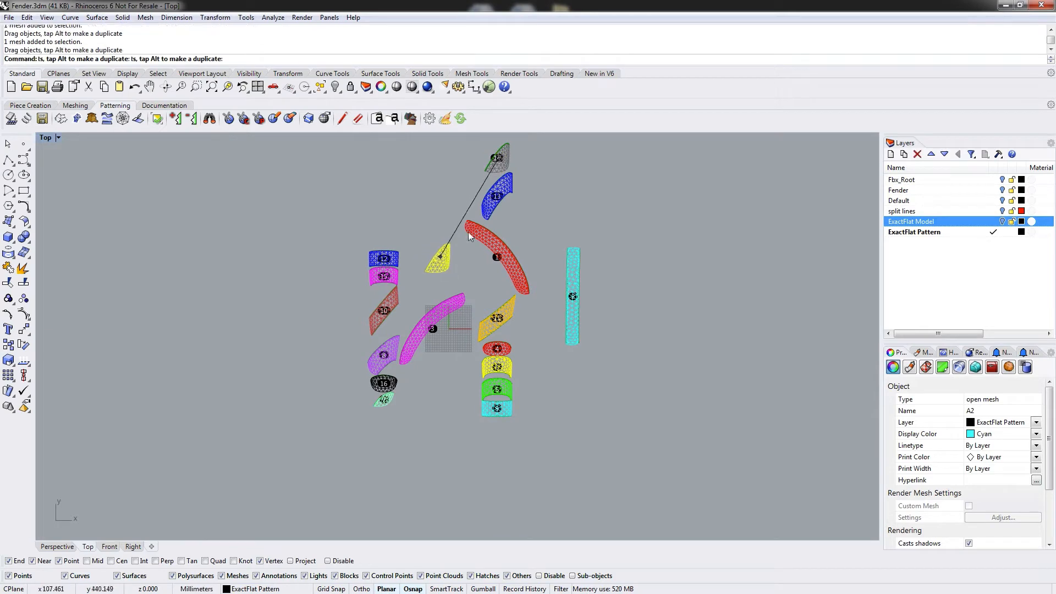
{"action": "left_click_drag", "start_coordinate": [499, 193], "coordinate": [564, 388]}
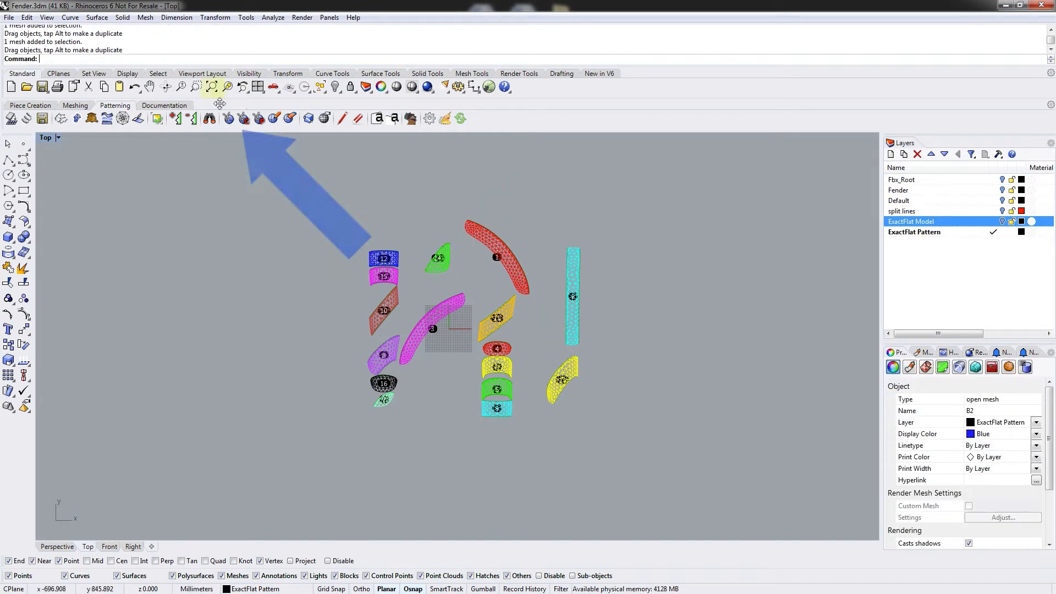
{"action": "left_click", "coordinate": [202, 91]}
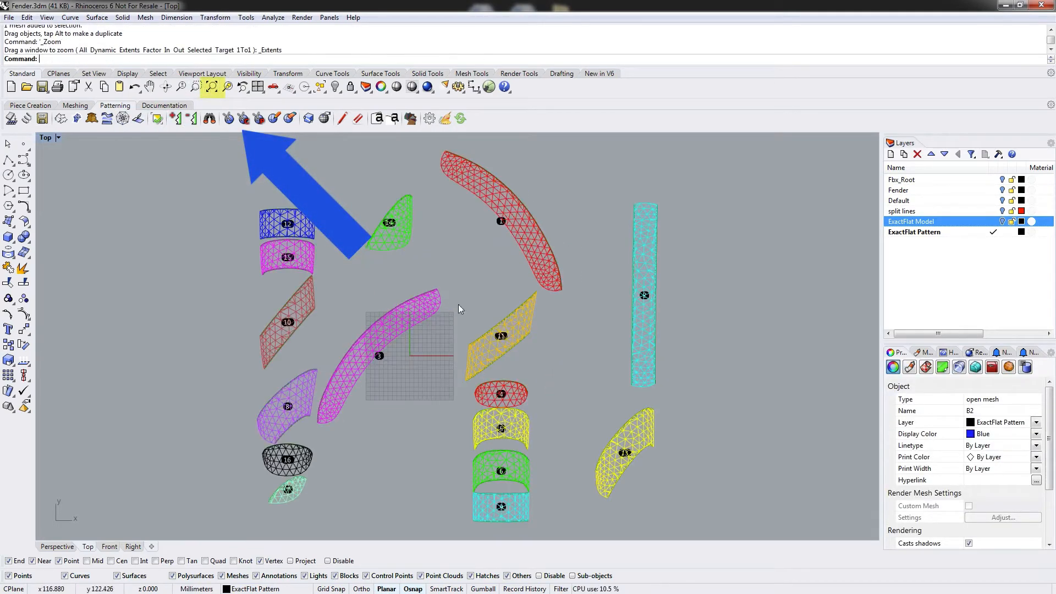
Set the Top viewport's display mode to Shaded.
{"action": "mouse_move", "coordinate": [496, 287]}
{"action": "right_mouse_down"}
{"action": "mouse_move", "coordinate": [480, 267]}
{"action": "mouse_move", "coordinate": [489, 275]}
{"action": "right_mouse_up"}
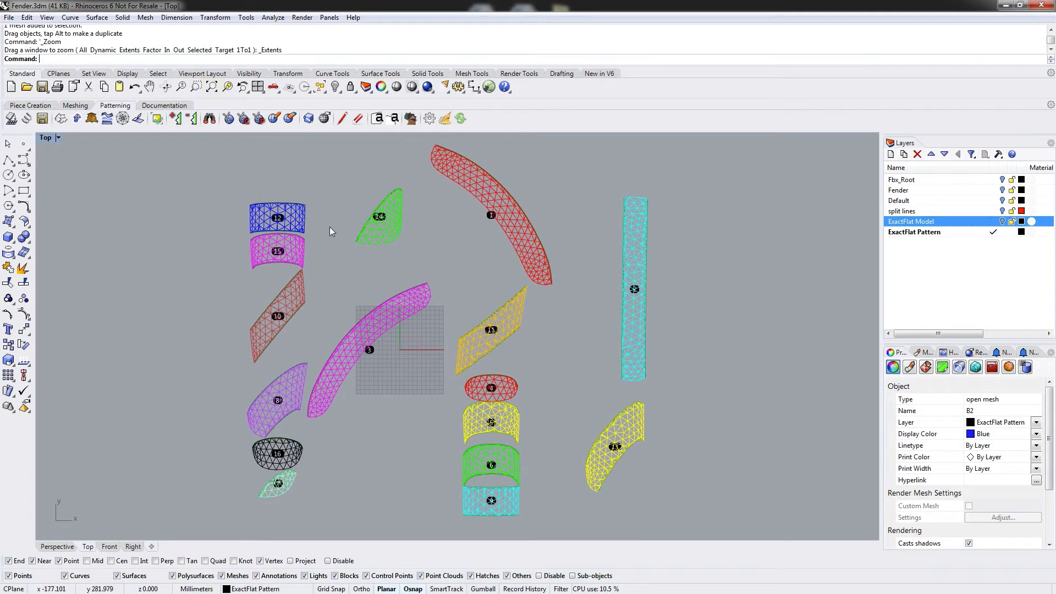
{"action": "left_click", "coordinate": [47, 138]}
{"action": "left_click", "coordinate": [72, 179]}
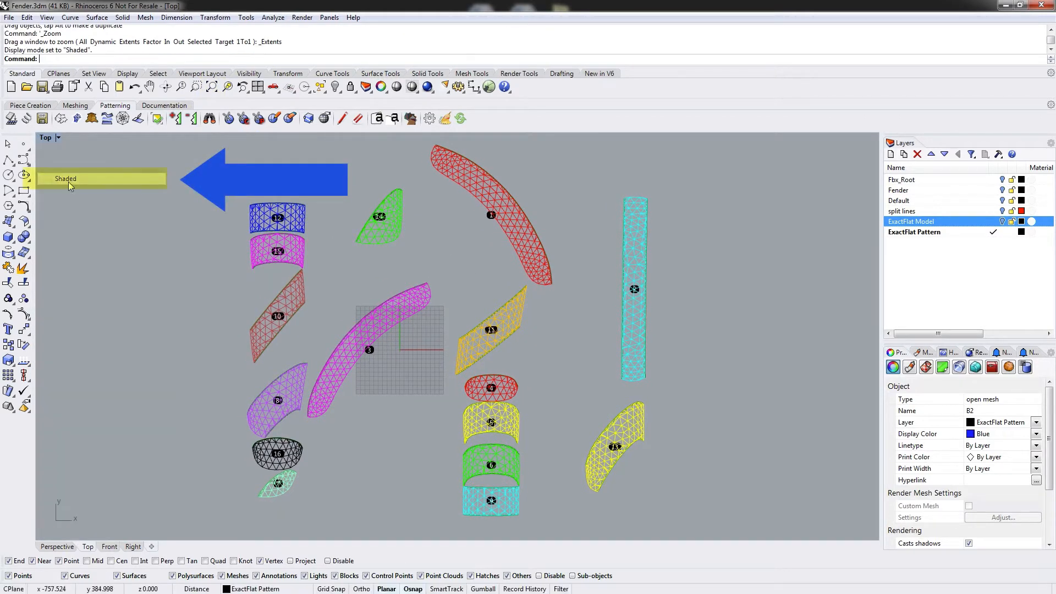
{"action": "left_click", "coordinate": [404, 260]}
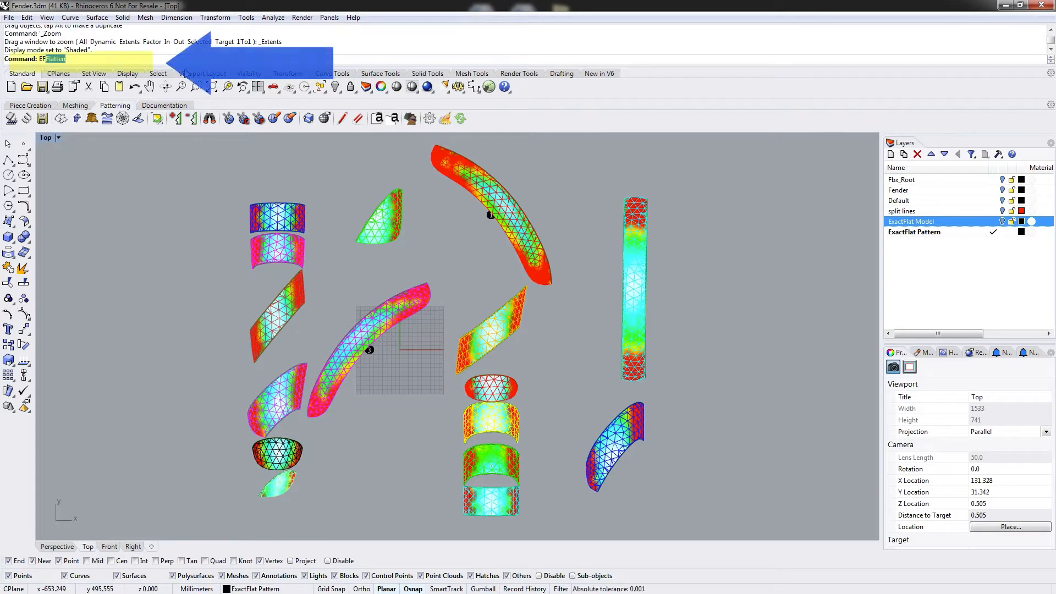
Turn off the ExactFlat mesh edge highlight with EFToggleMeshEdges.
{"action": "type", "text": "EFToggle"}
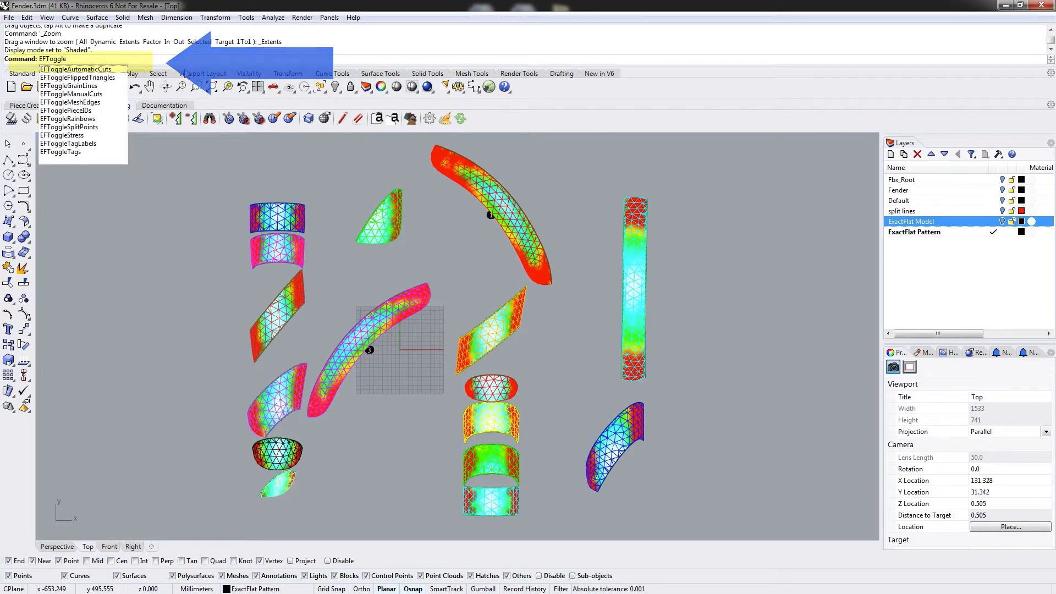
{"action": "type", "text": "Me"}
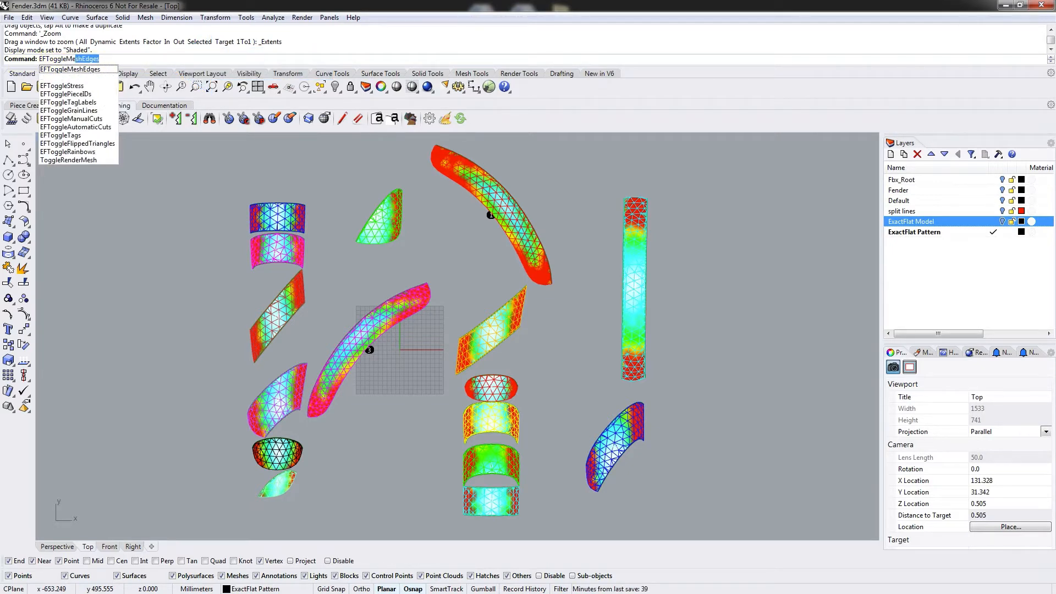
{"action": "key", "text": "Return"}
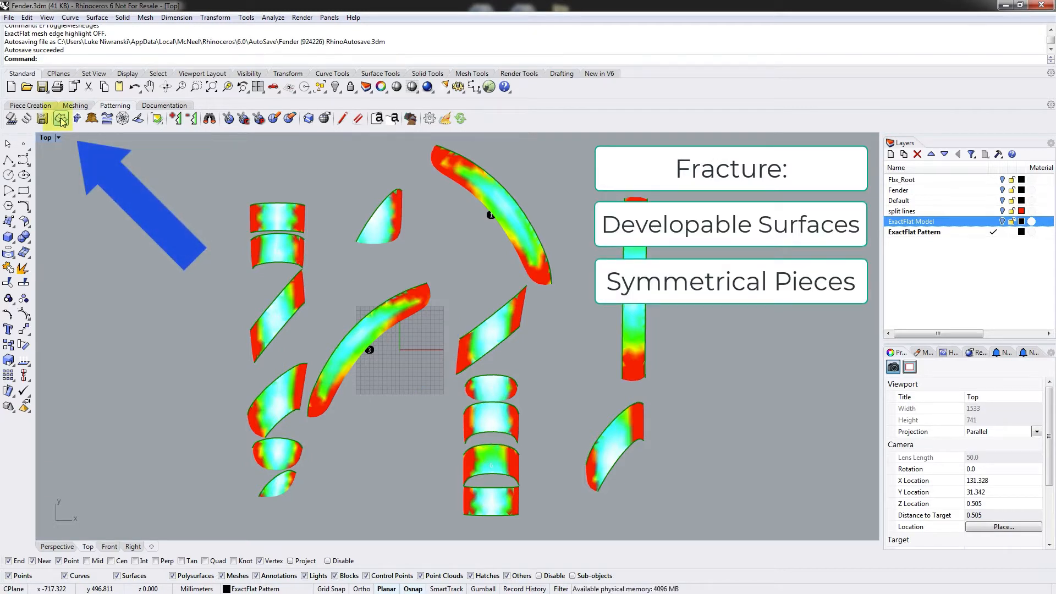
Re-flatten every pattern piece one after another with ExactFlat SmartFracture.
{"action": "left_click", "coordinate": [61, 119]}
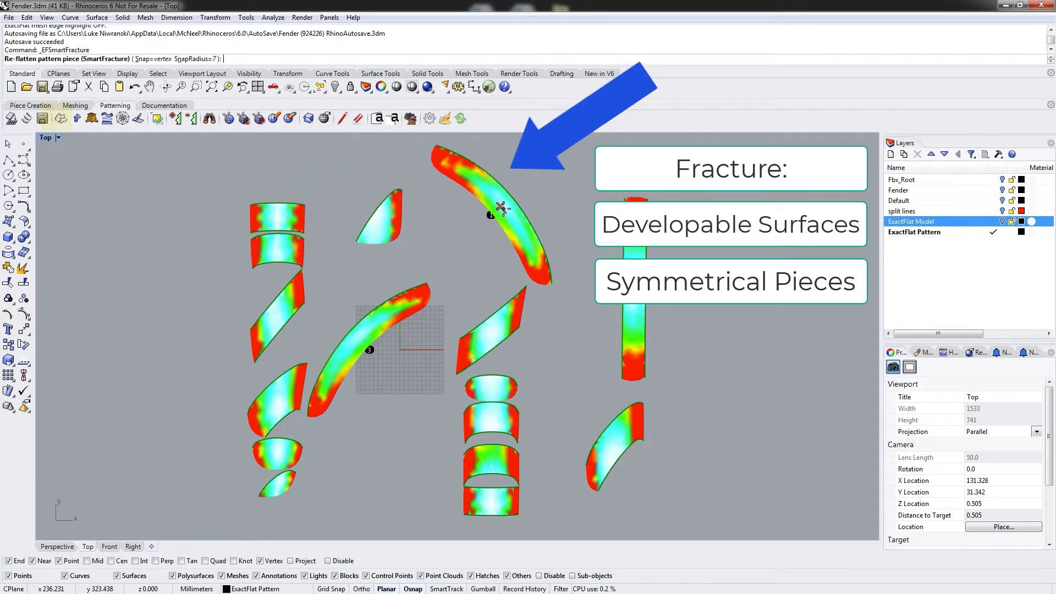
{"action": "left_click", "coordinate": [492, 211]}
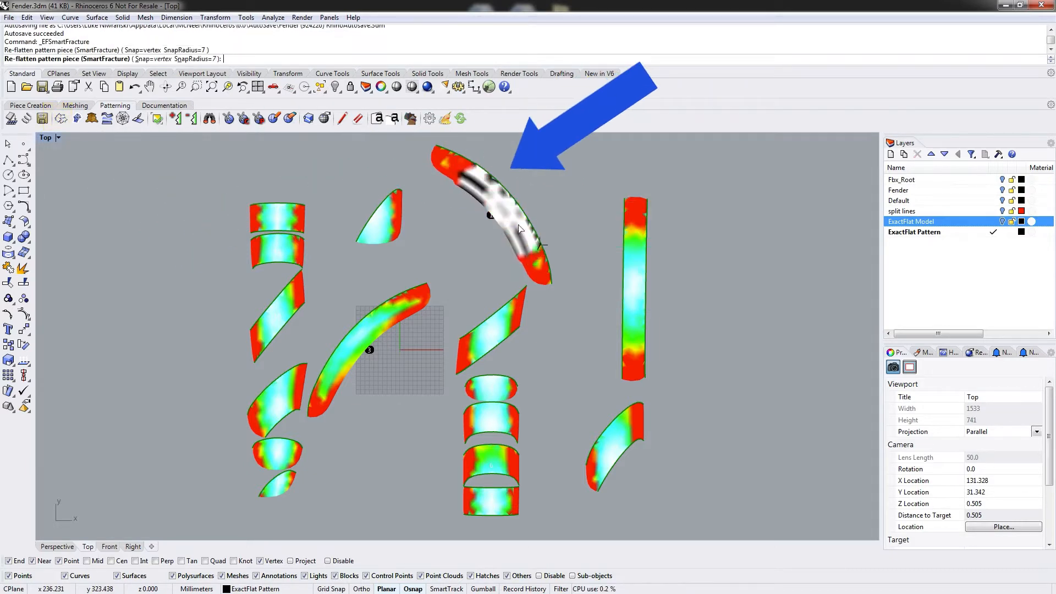
{"action": "left_click", "coordinate": [385, 224]}
{"action": "left_click", "coordinate": [278, 215]}
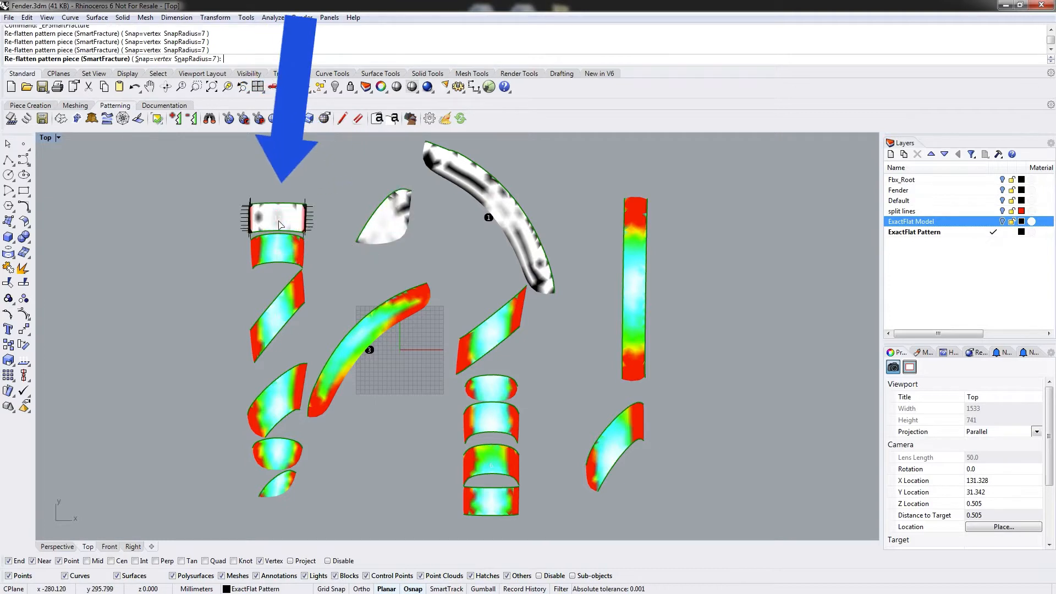
{"action": "left_click", "coordinate": [278, 245]}
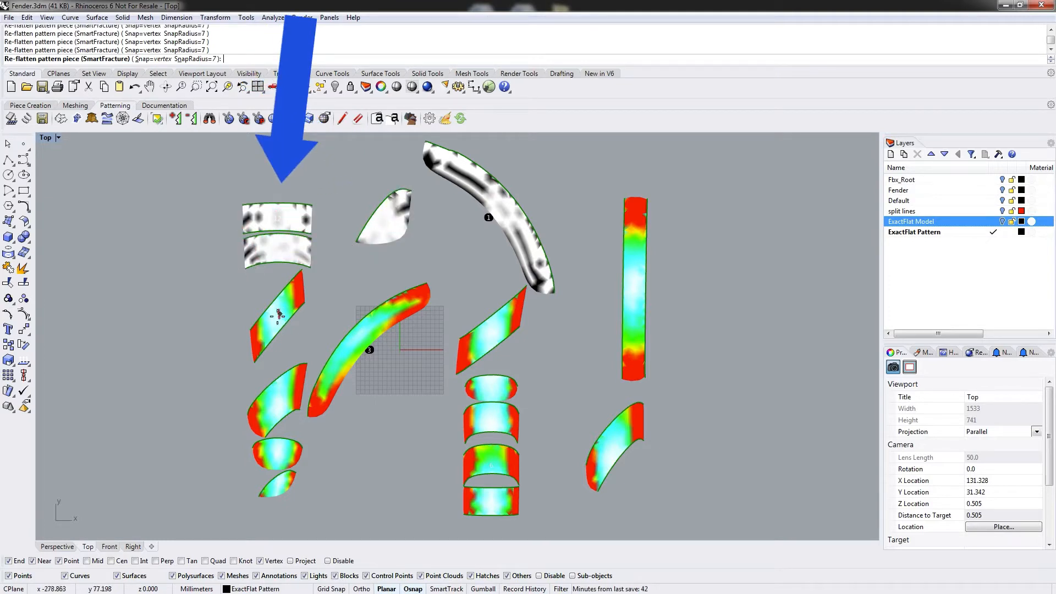
{"action": "left_click", "coordinate": [279, 316]}
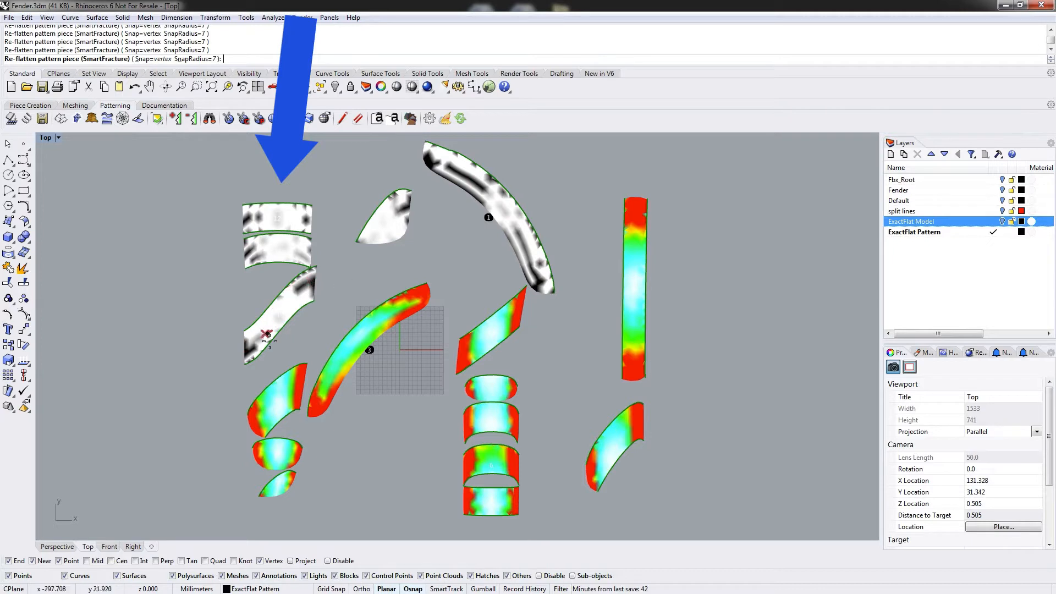
{"action": "left_click", "coordinate": [354, 343]}
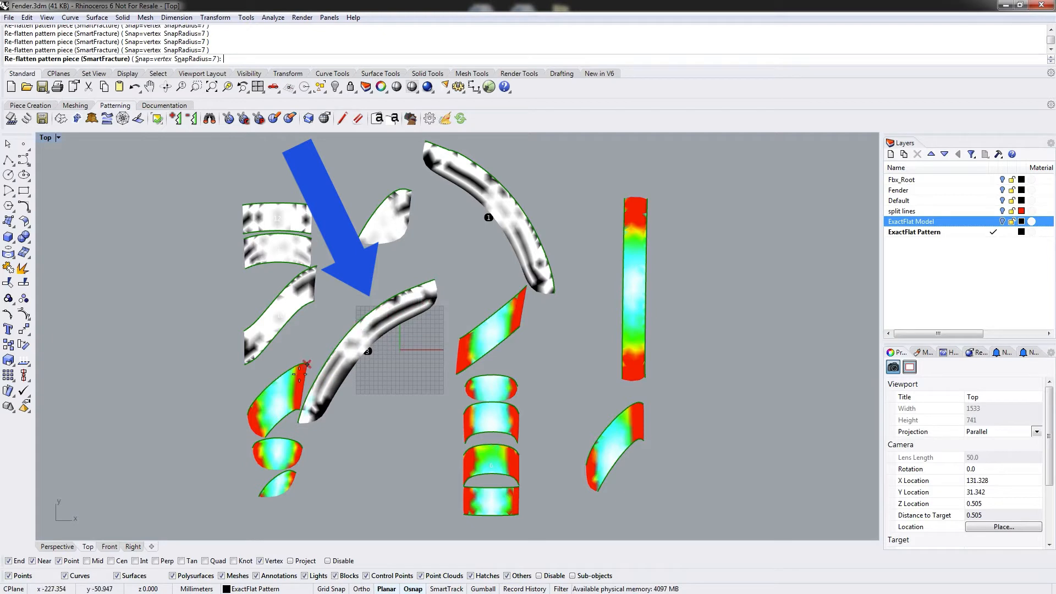
{"action": "left_click", "coordinate": [276, 404]}
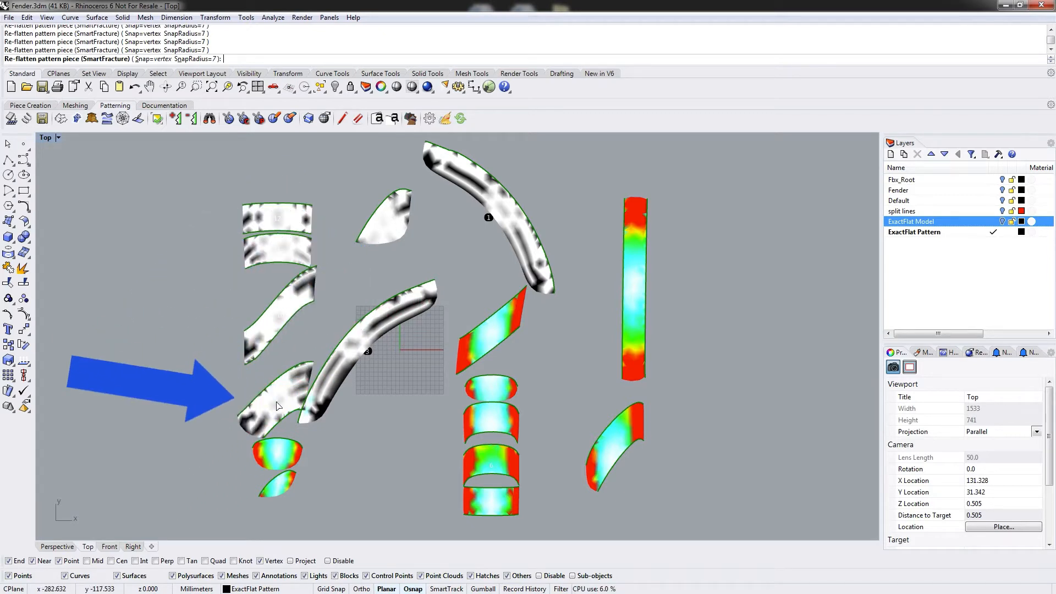
{"action": "left_click", "coordinate": [278, 458]}
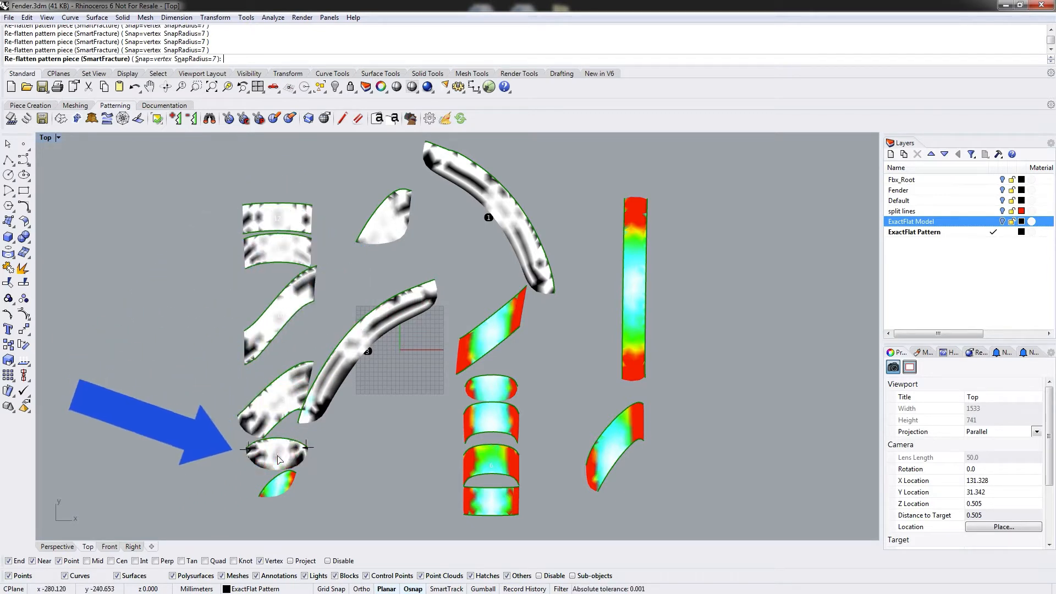
{"action": "left_click", "coordinate": [297, 471]}
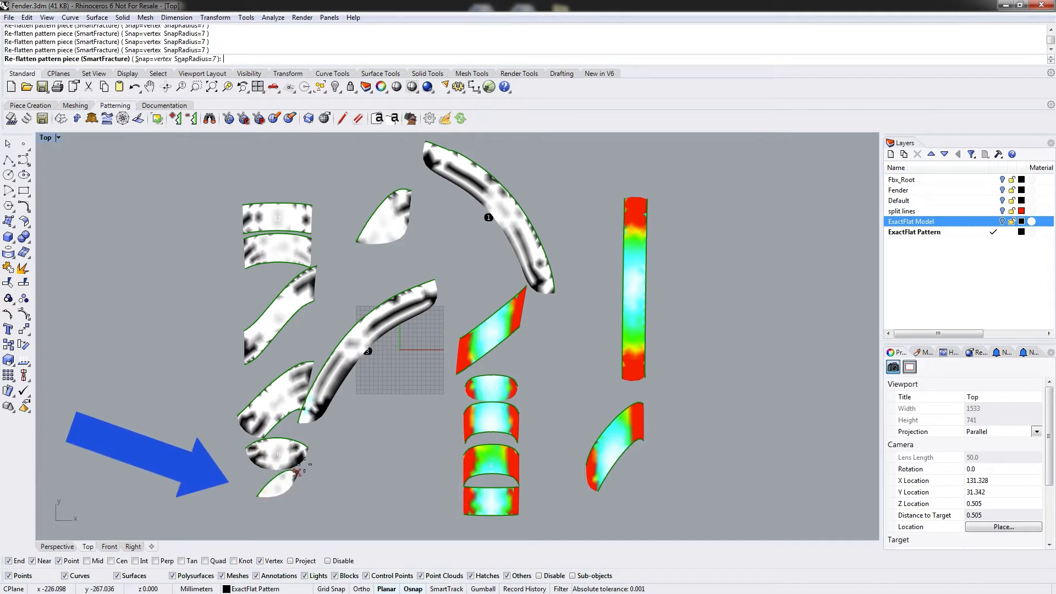
{"action": "left_click", "coordinate": [493, 393]}
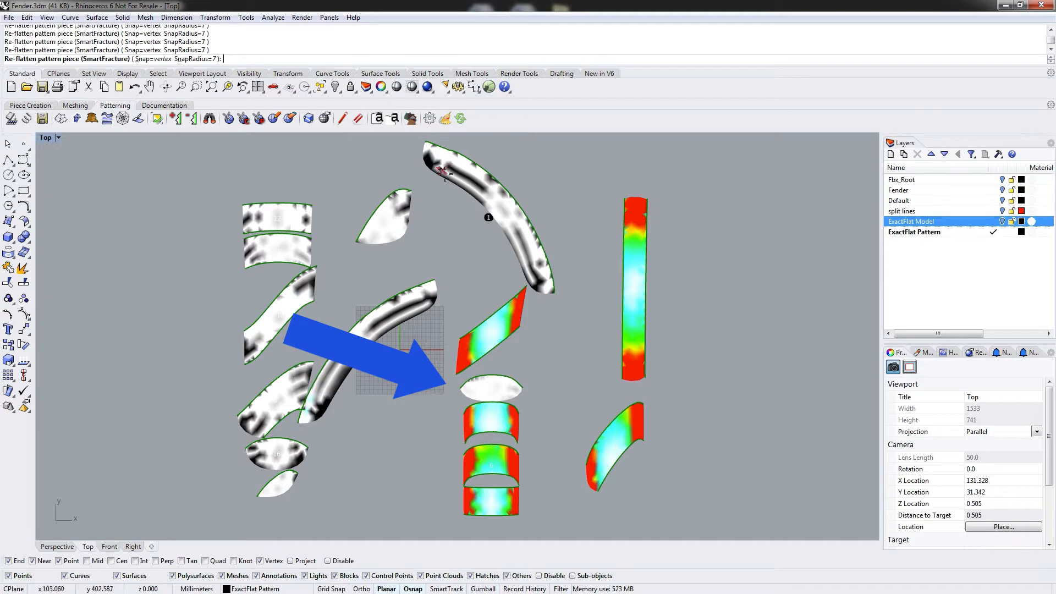
{"action": "left_click", "coordinate": [491, 342]}
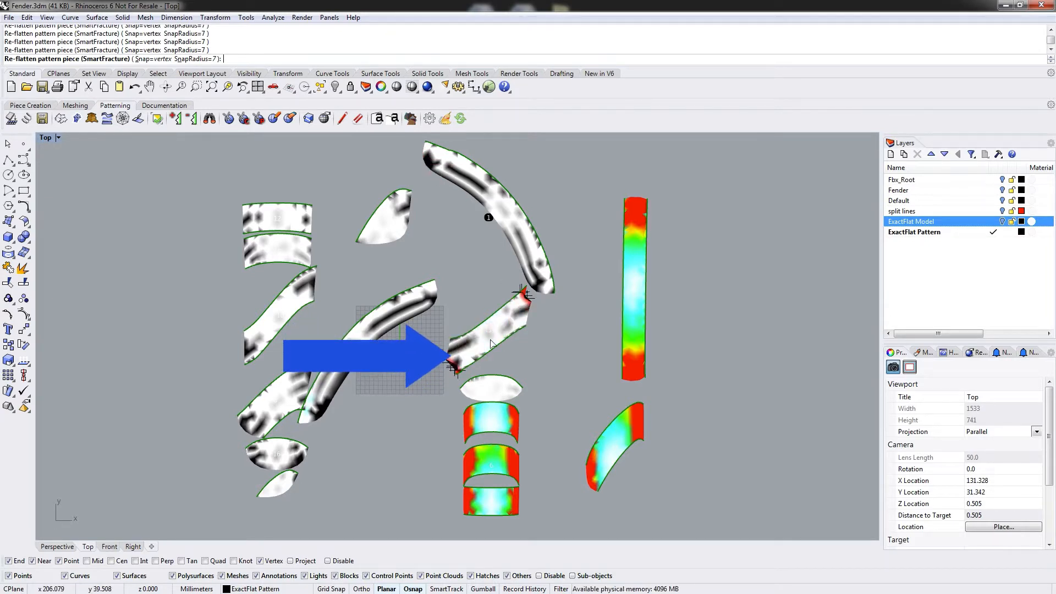
{"action": "left_click", "coordinate": [494, 432]}
{"action": "left_click", "coordinate": [493, 464]}
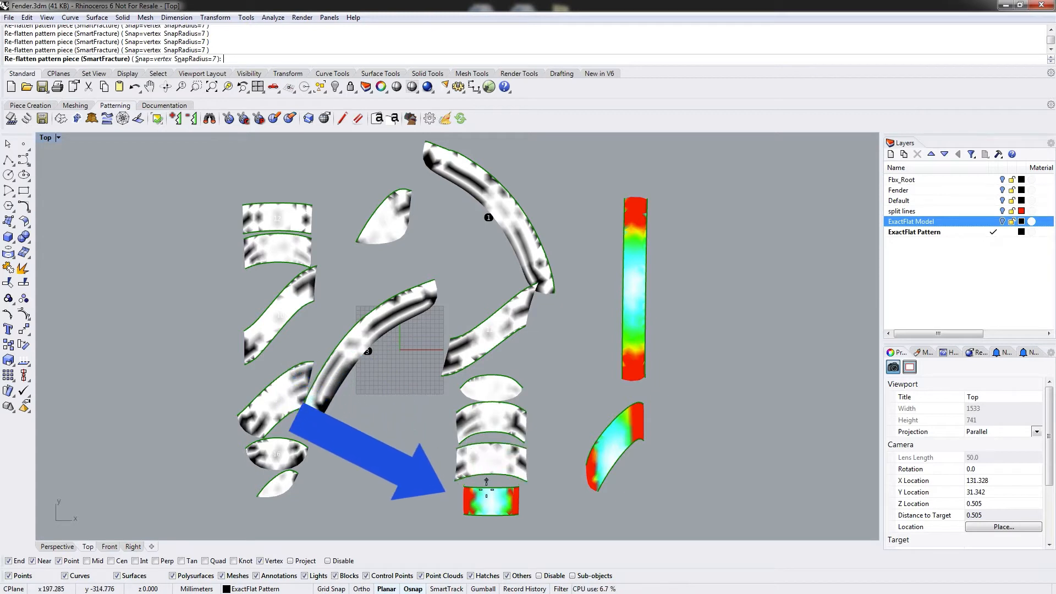
{"action": "left_click", "coordinate": [495, 504]}
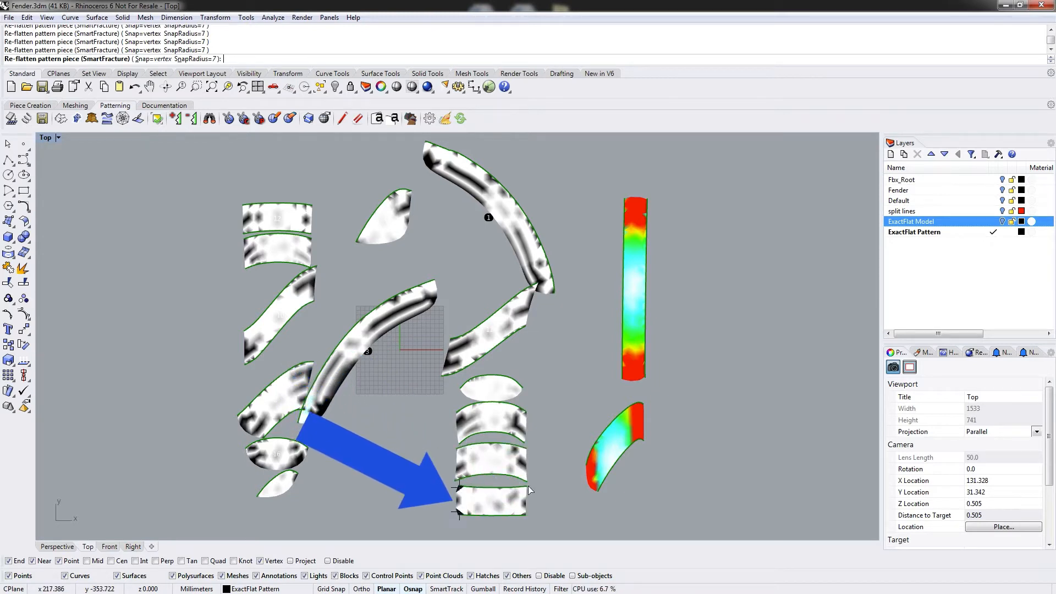
{"action": "left_click", "coordinate": [616, 440]}
{"action": "left_click", "coordinate": [635, 285]}
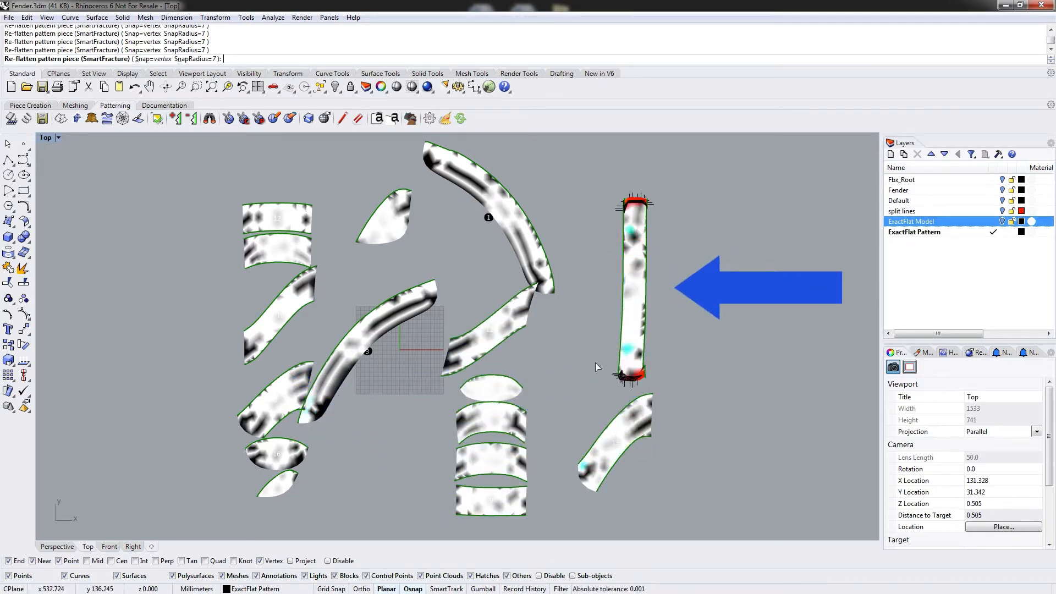
{"action": "key", "text": "Return"}
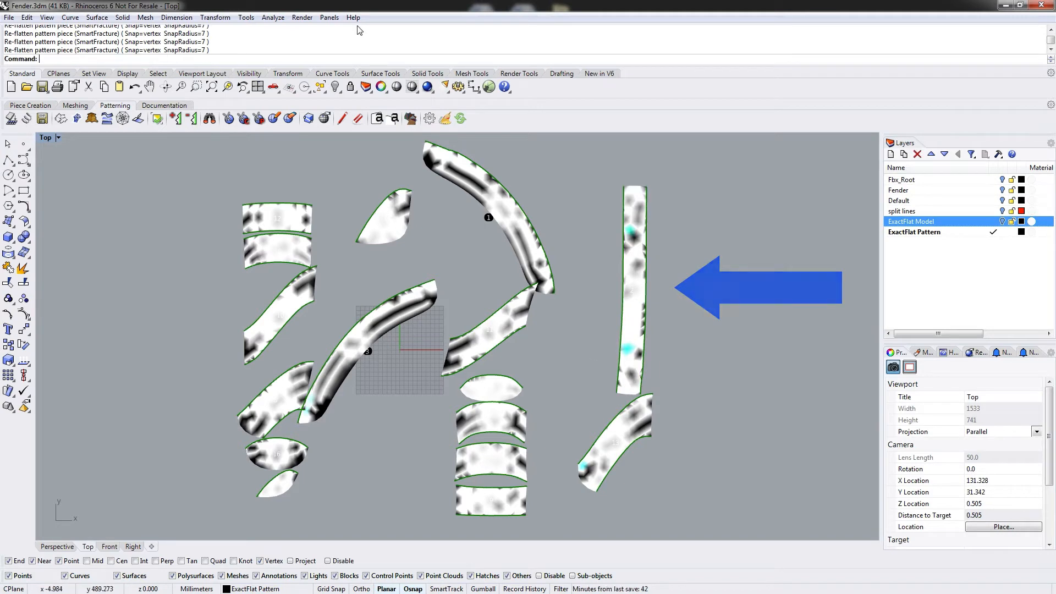
Re-flatten the two stacked pieces at the upper left with the least squares conformal map (LSCM).
{"action": "left_click", "coordinate": [76, 119]}
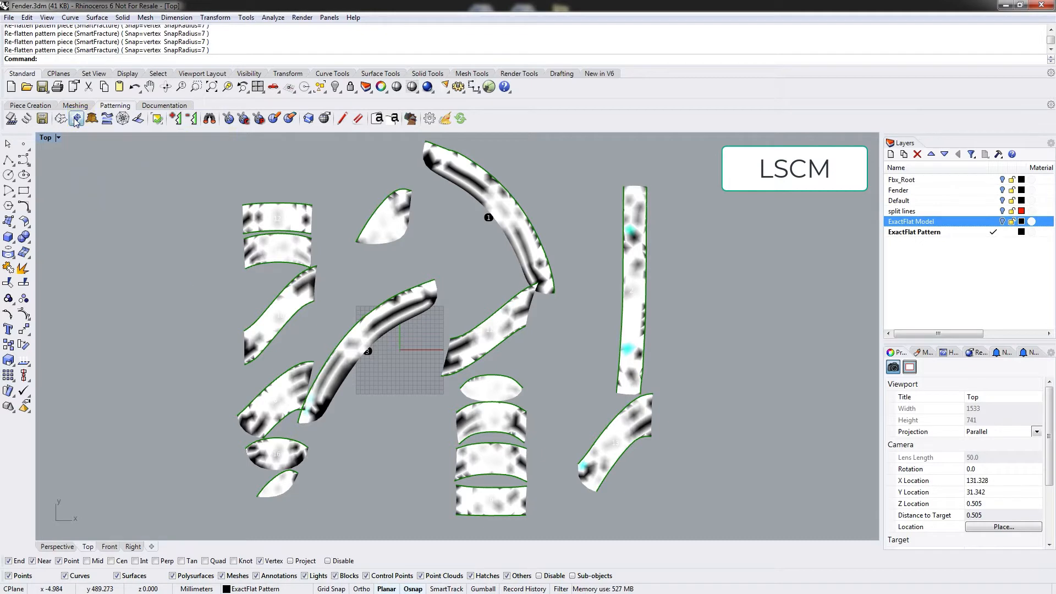
{"action": "left_click", "coordinate": [276, 217]}
{"action": "key", "text": "Return"}
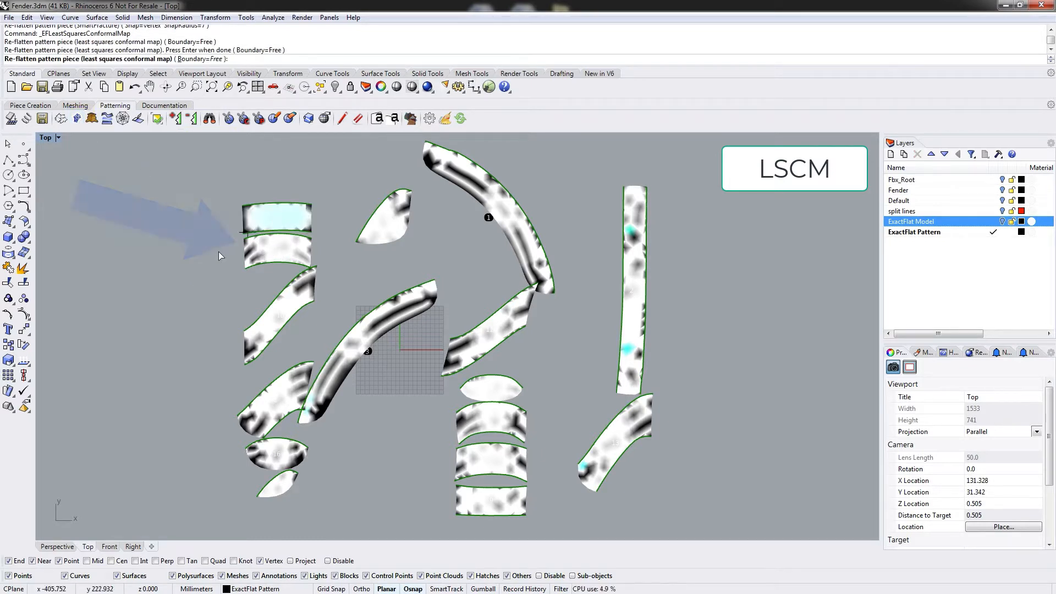
{"action": "left_click", "coordinate": [284, 256]}
{"action": "key", "text": "Return"}
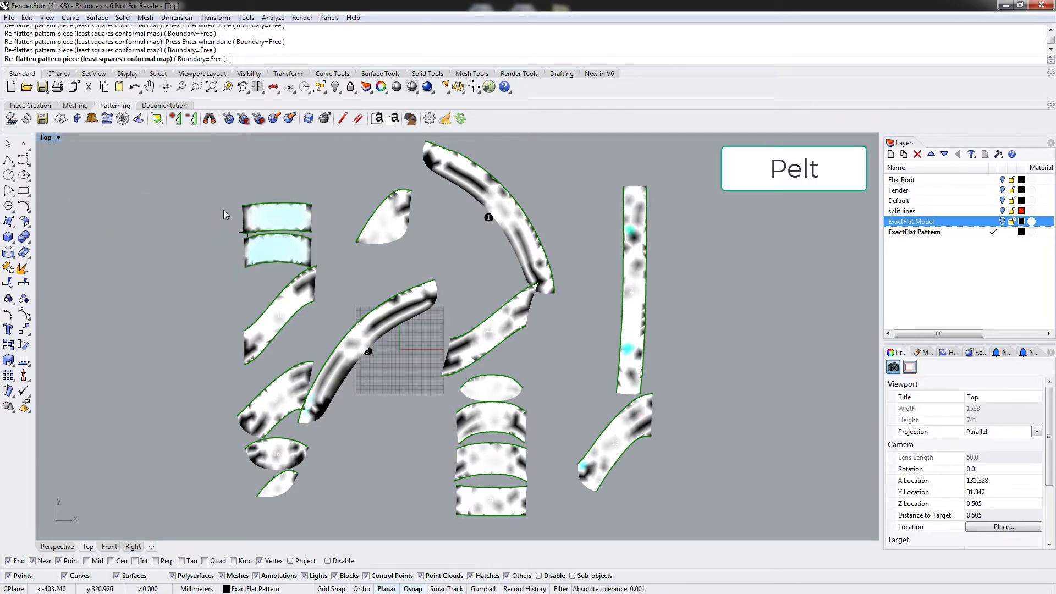
Re-flatten the upper of the two stacked pieces with Pelt.
{"action": "left_click", "coordinate": [248, 205]}
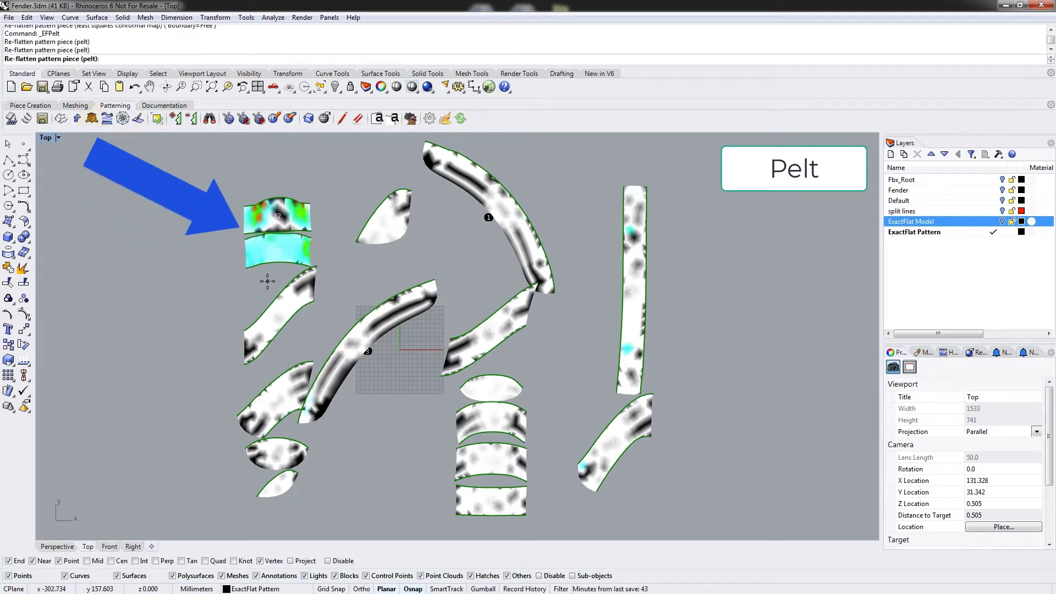
{"action": "key", "text": "Return"}
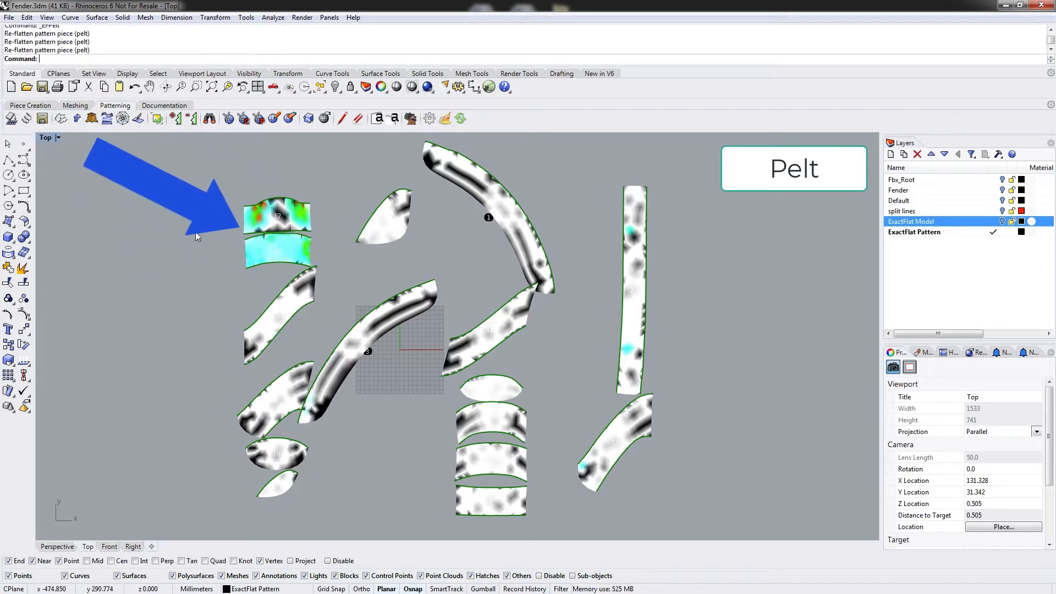
Re-flatten both stacked pieces with relax curvature.
{"action": "left_click", "coordinate": [108, 119]}
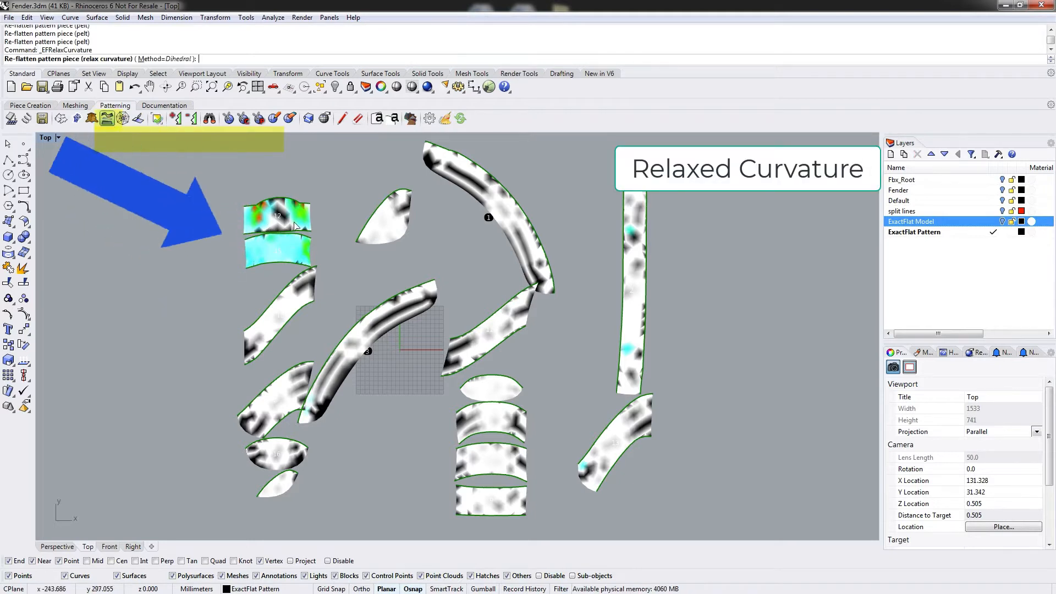
{"action": "left_click", "coordinate": [295, 225]}
{"action": "left_click", "coordinate": [279, 255]}
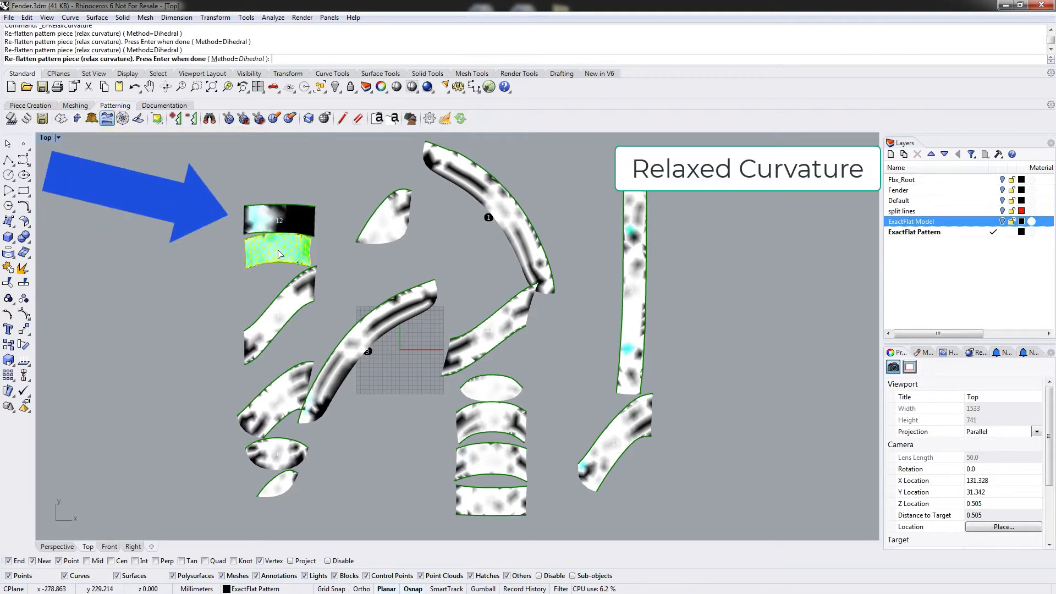
{"action": "key", "text": "Return"}
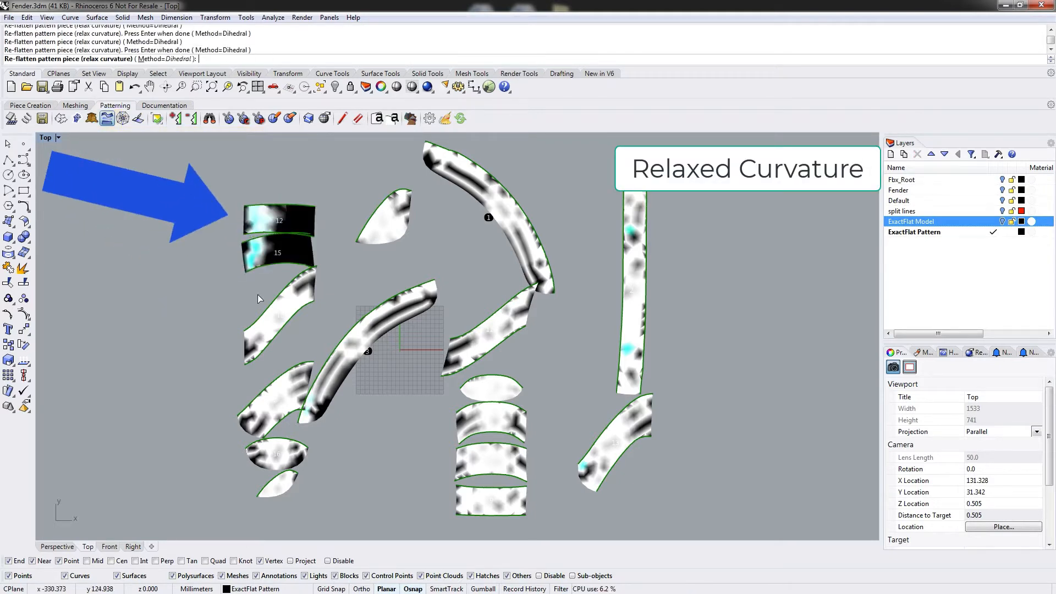
Re-flatten both stacked pieces with the convex combination map, setting its Method to Initial.
{"action": "left_click", "coordinate": [123, 119]}
{"action": "left_click", "coordinate": [270, 215]}
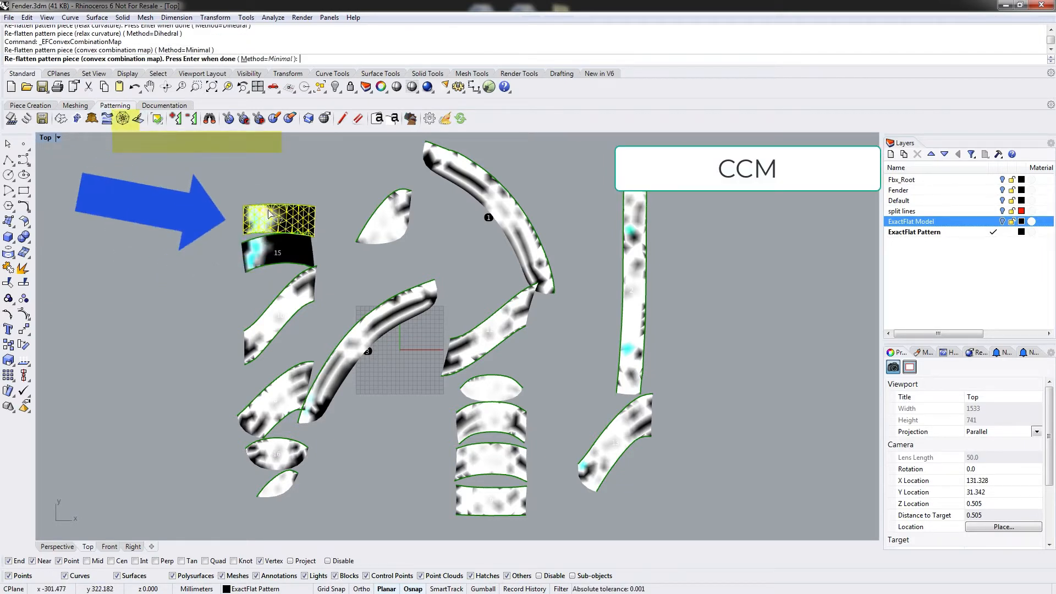
{"action": "left_click", "coordinate": [269, 58]}
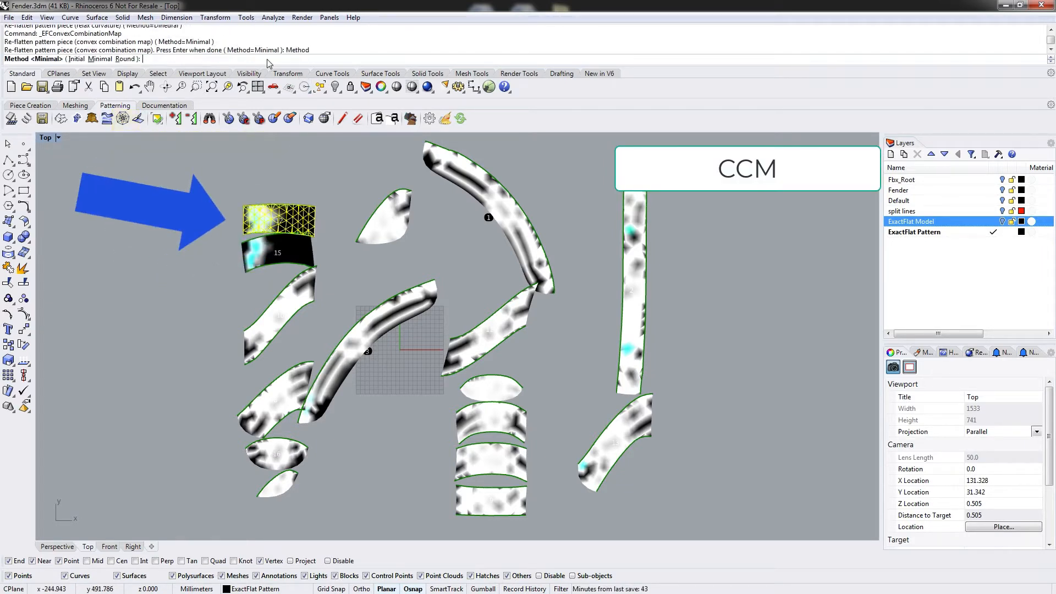
{"action": "left_click", "coordinate": [76, 59]}
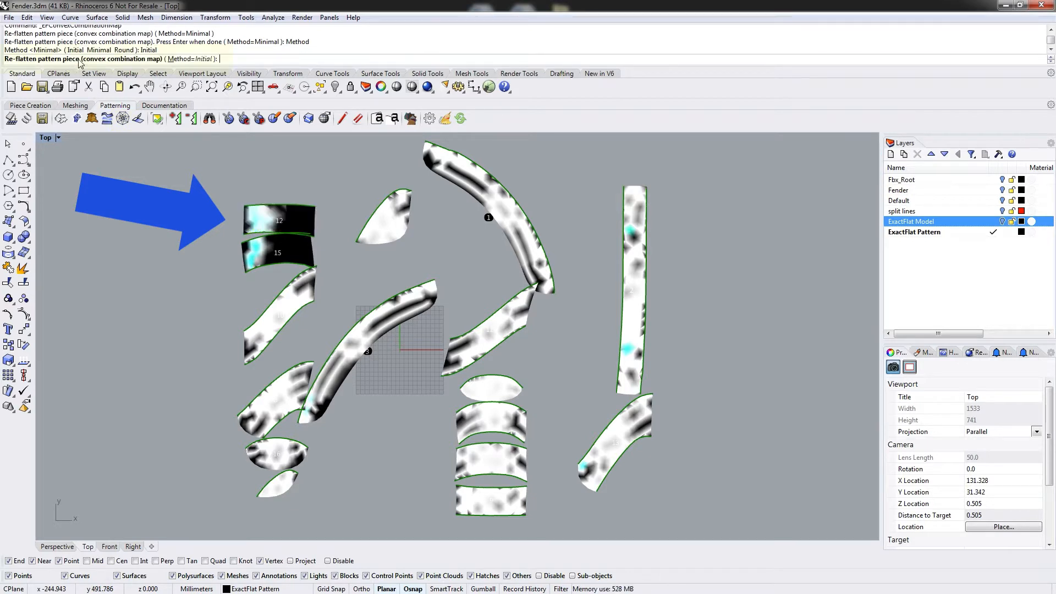
{"action": "left_click", "coordinate": [274, 227]}
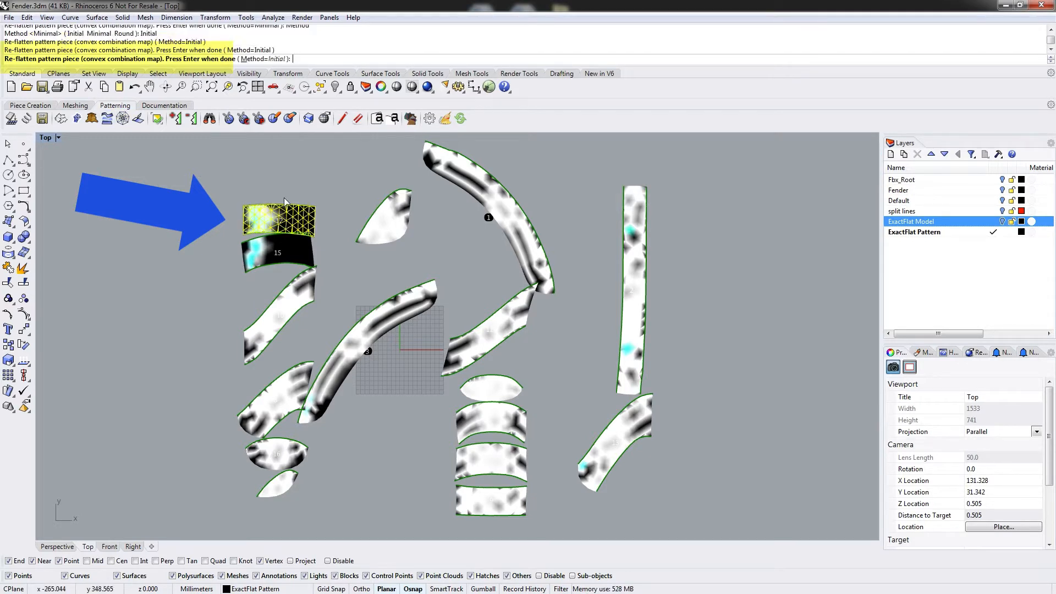
{"action": "key", "text": "Return"}
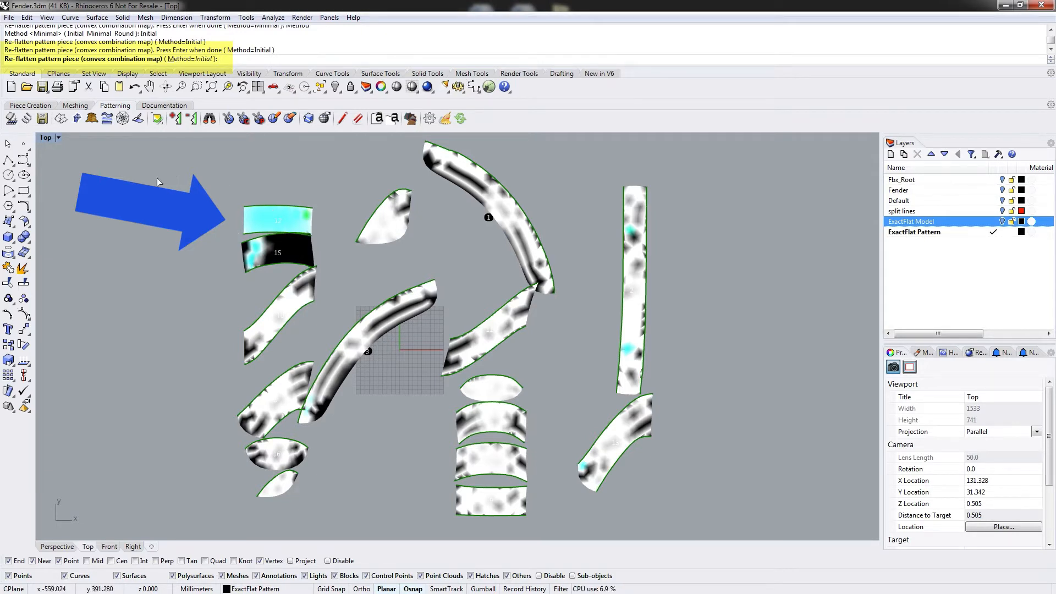
{"action": "left_click", "coordinate": [280, 256]}
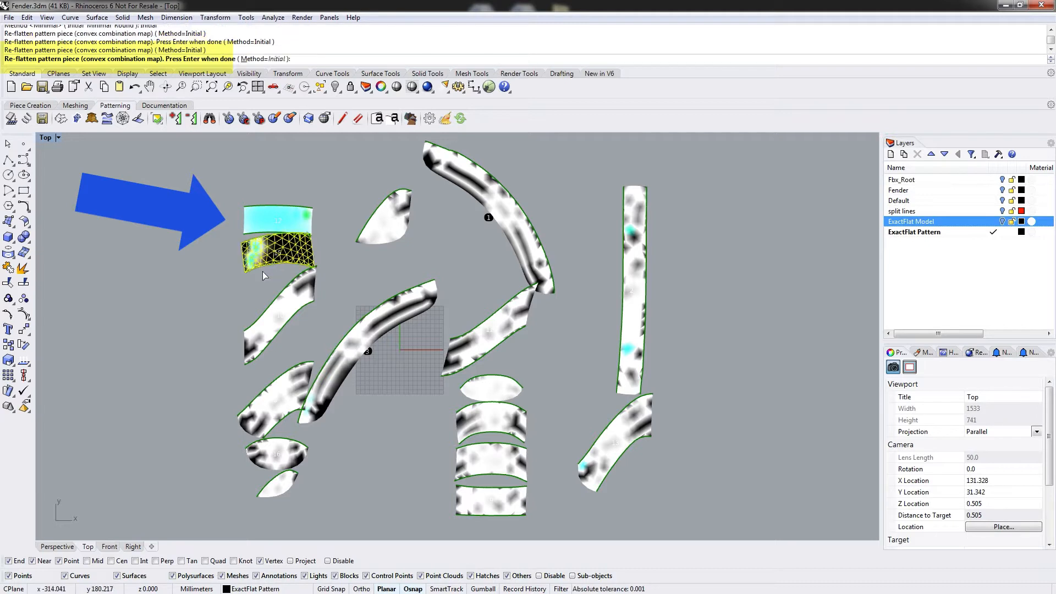
{"action": "key", "text": "Return"}
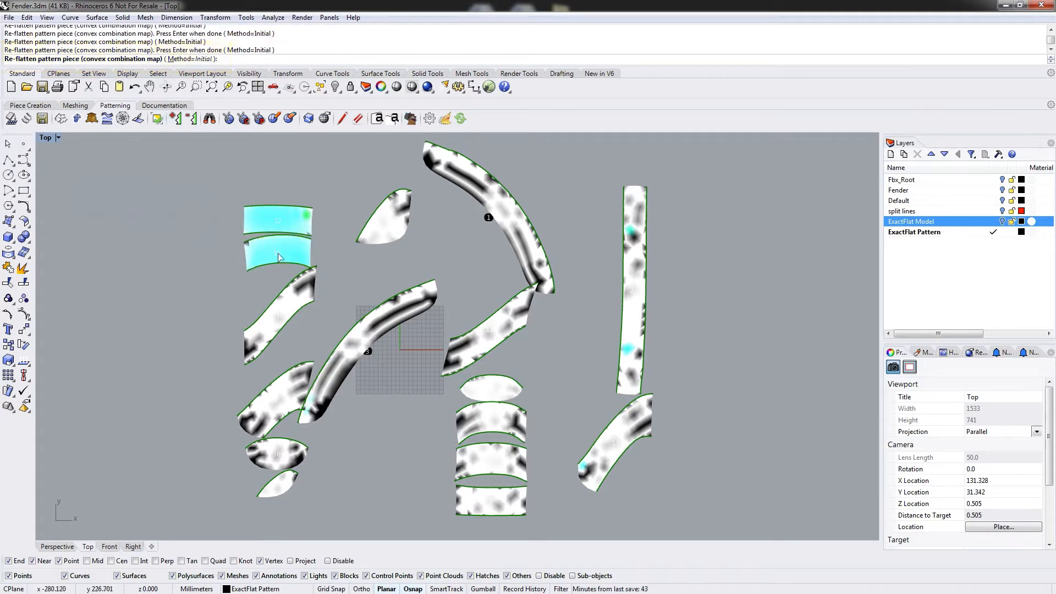
Re-flatten both stacked pieces with Press.
{"action": "left_click", "coordinate": [139, 121]}
{"action": "left_click", "coordinate": [280, 222]}
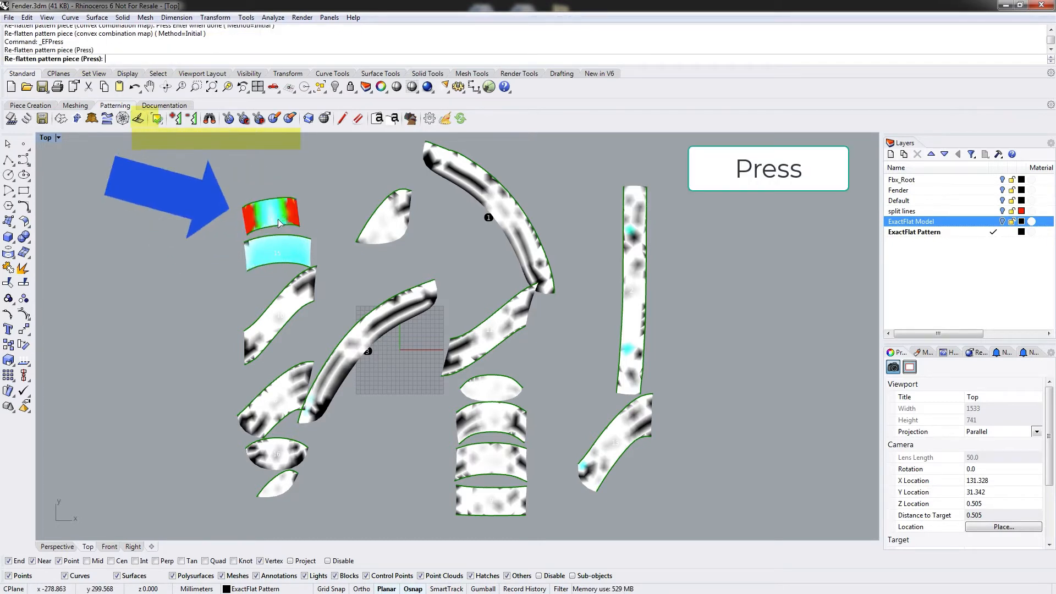
{"action": "left_click", "coordinate": [275, 252]}
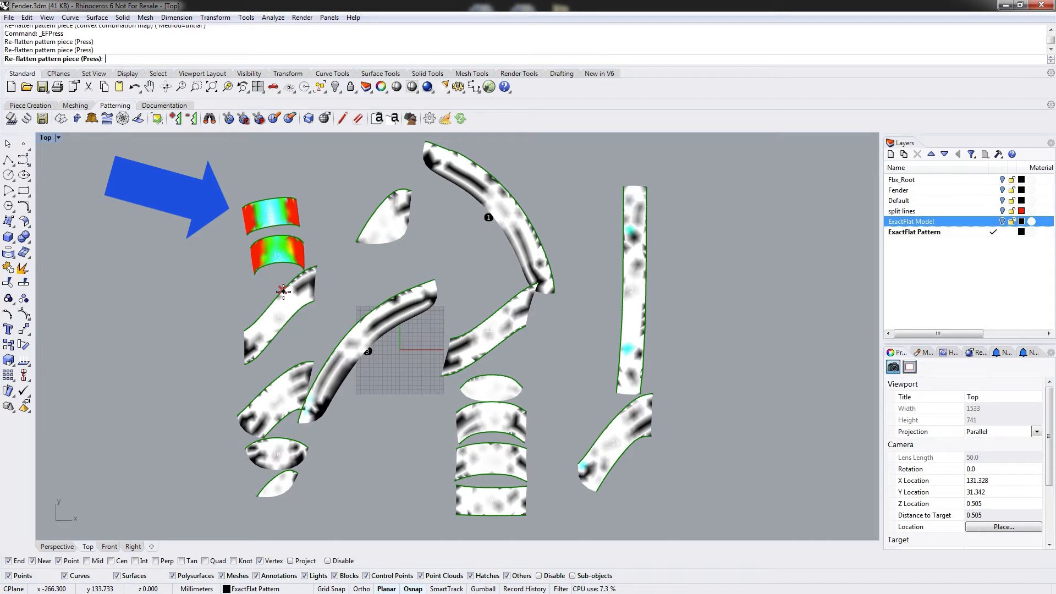
{"action": "key", "text": "Return"}
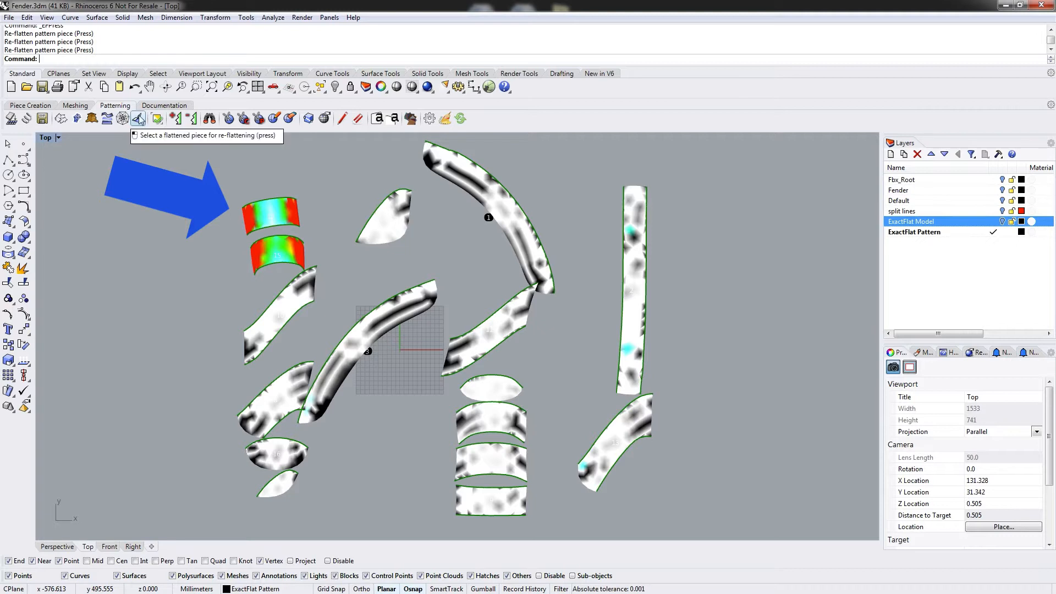
Re-flatten both stacked pieces with SmartFracture.
{"action": "left_click", "coordinate": [60, 120]}
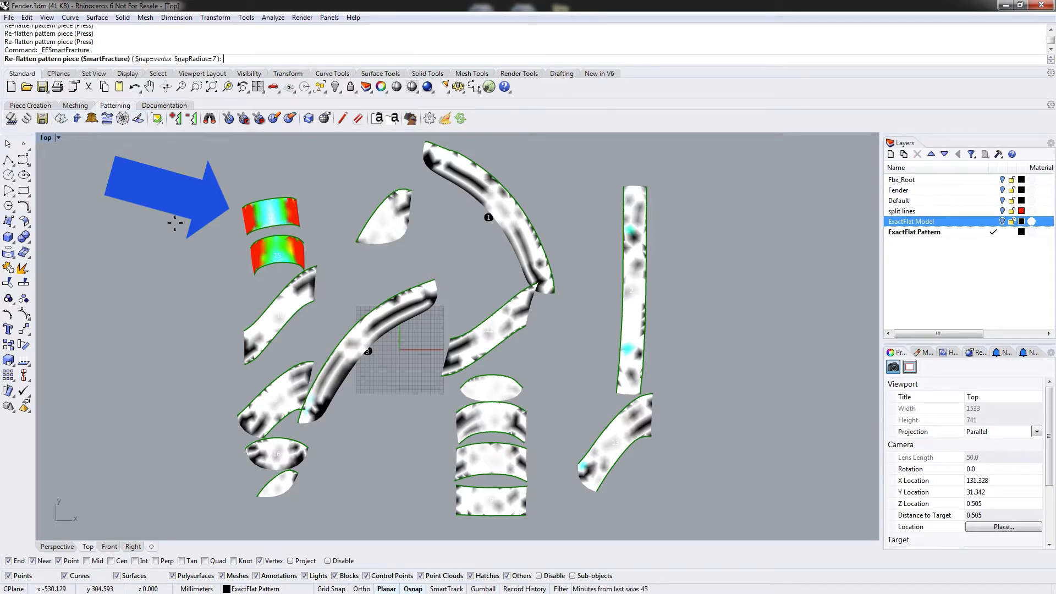
{"action": "left_click", "coordinate": [271, 216]}
{"action": "left_click", "coordinate": [274, 250]}
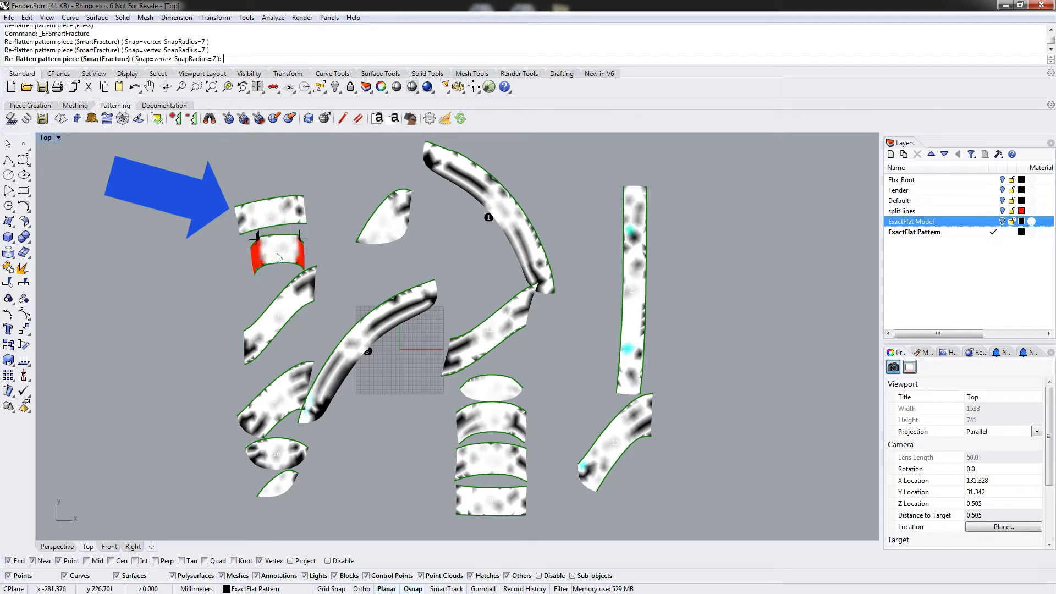
{"action": "key", "text": "Return"}
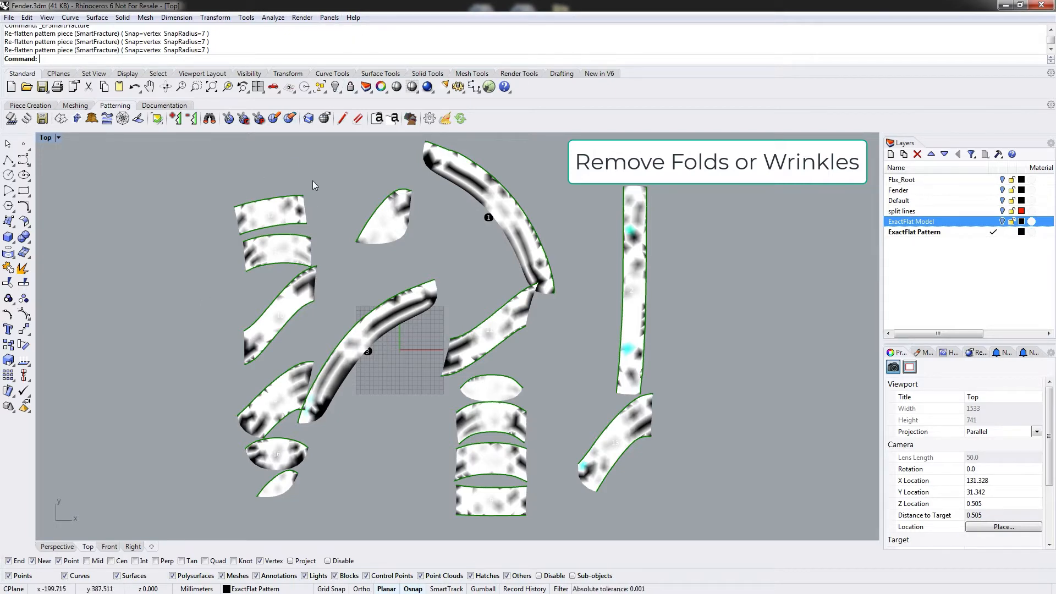
Move the upper stacked piece's right corner vertex far out to the lower left with EFEditVertex, creating a fold.
{"action": "scroll", "coordinate": [328, 182], "scroll_direction": "up", "scroll_amount": 3}
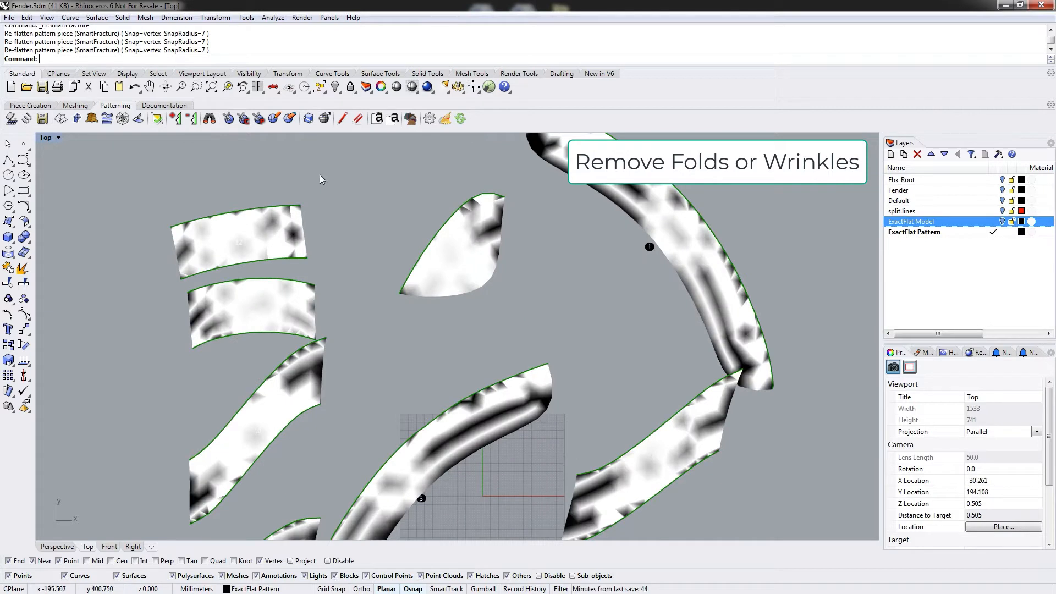
{"action": "left_click", "coordinate": [324, 118]}
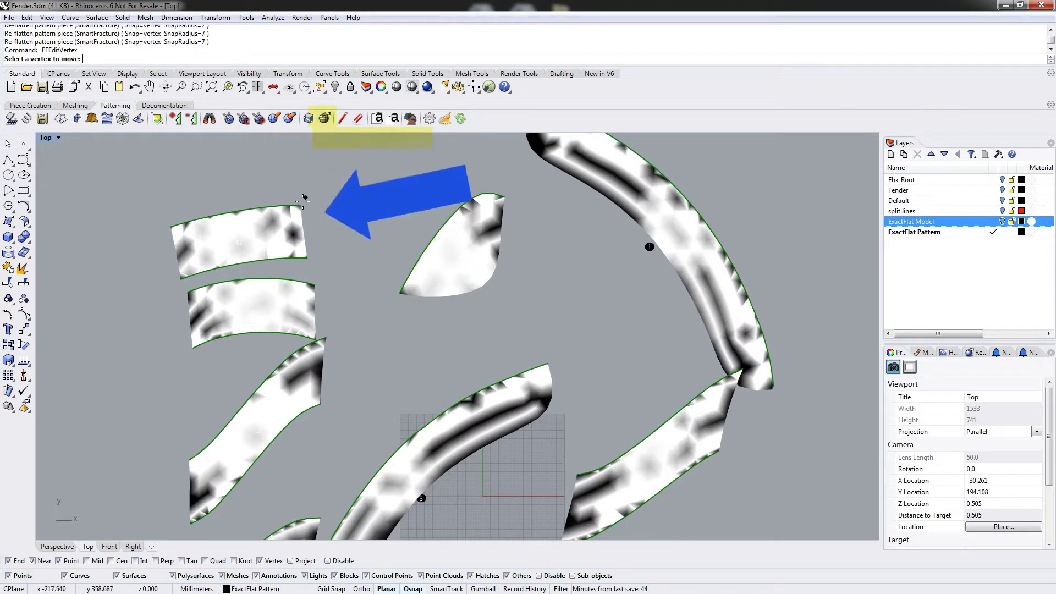
{"action": "left_click", "coordinate": [290, 207]}
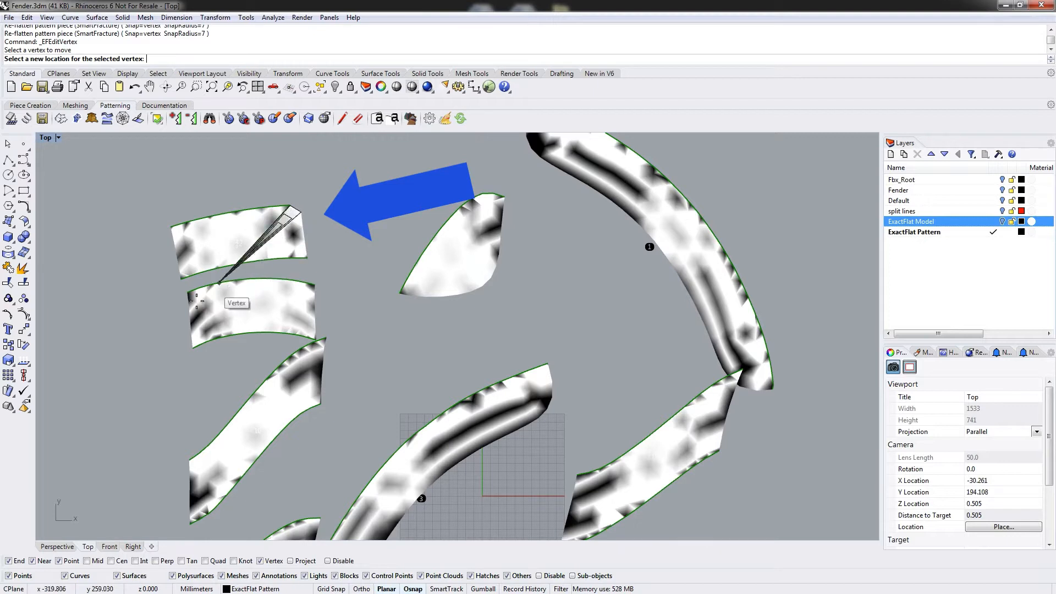
{"action": "left_click", "coordinate": [137, 312]}
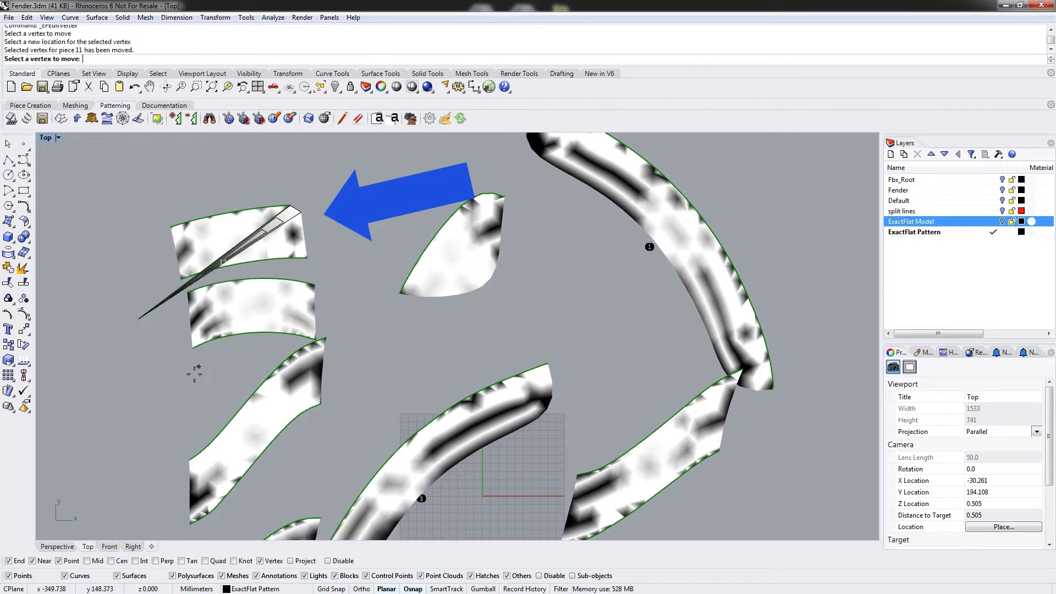
{"action": "key", "text": "Return"}
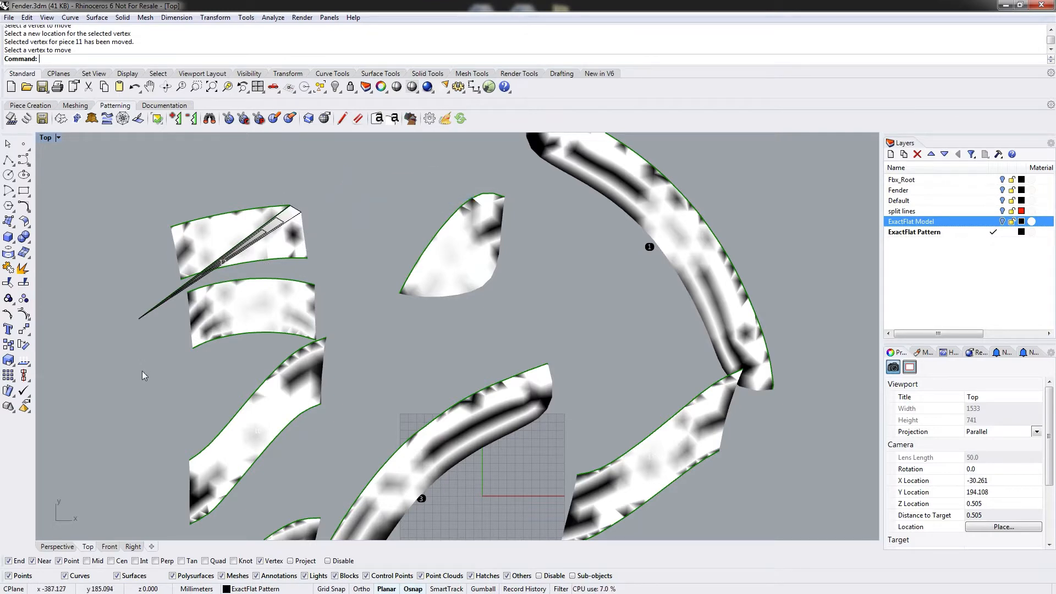
Re-flatten the folded upper stacked piece with SmartFracture to remove the fold.
{"action": "scroll", "coordinate": [142, 371], "scroll_direction": "down", "scroll_amount": 10}
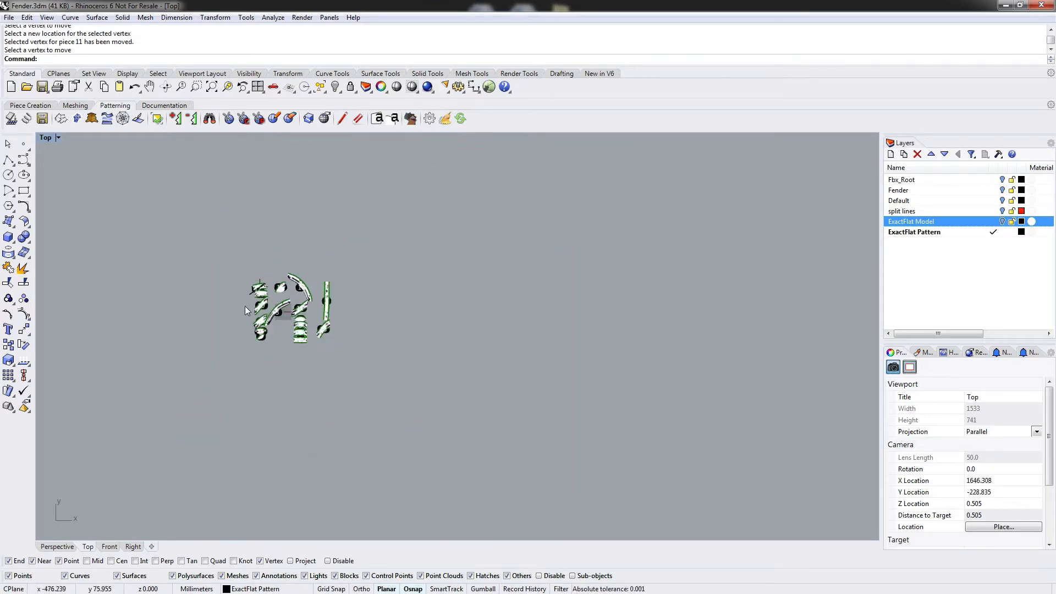
{"action": "scroll", "coordinate": [247, 307], "scroll_direction": "down", "scroll_amount": 5}
{"action": "scroll", "coordinate": [253, 300], "scroll_direction": "up", "scroll_amount": 4}
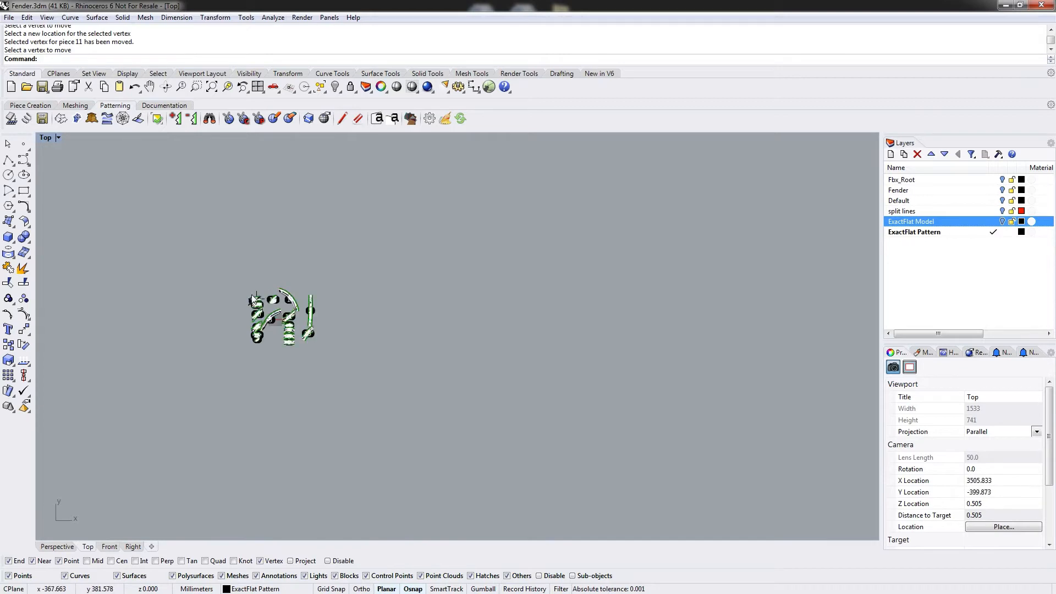
{"action": "scroll", "coordinate": [253, 300], "scroll_direction": "up", "scroll_amount": 10}
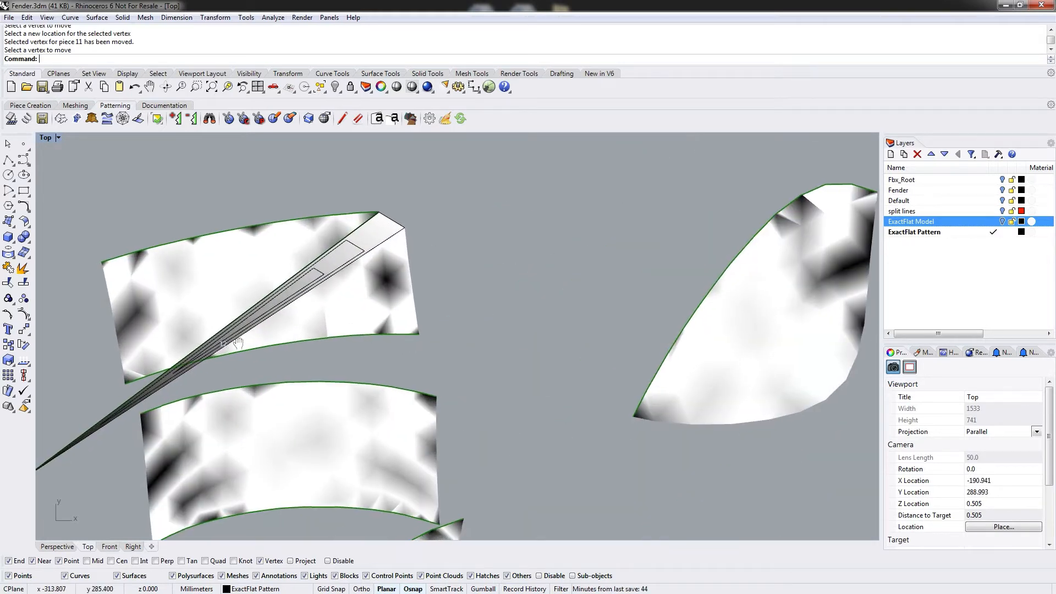
{"action": "right_click_drag", "start_coordinate": [238, 343], "coordinate": [376, 256]}
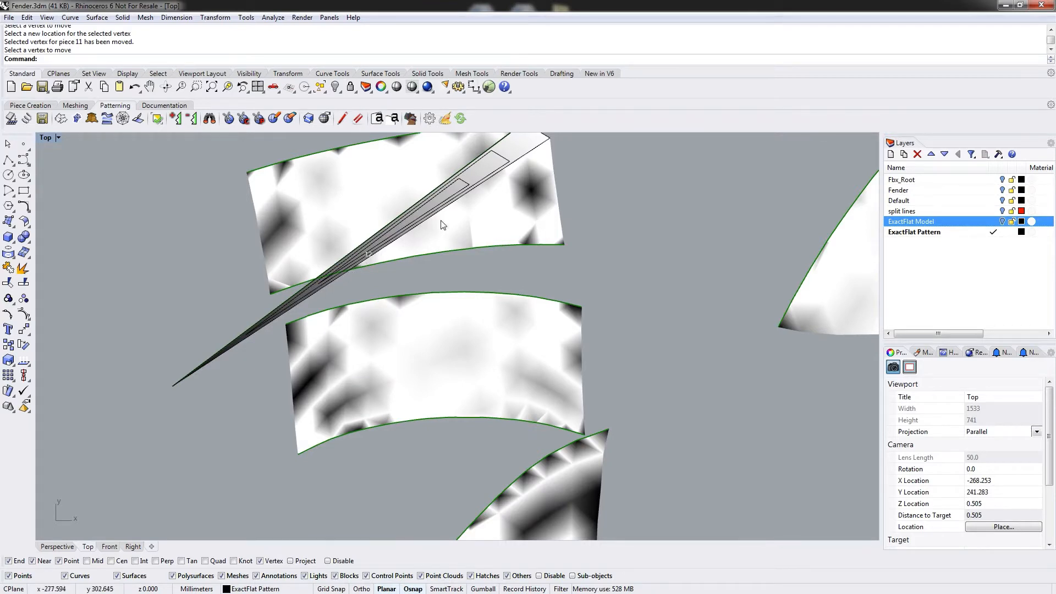
{"action": "right_click_drag", "start_coordinate": [454, 203], "coordinate": [284, 331]}
{"action": "scroll", "coordinate": [381, 301], "scroll_direction": "down", "scroll_amount": 3}
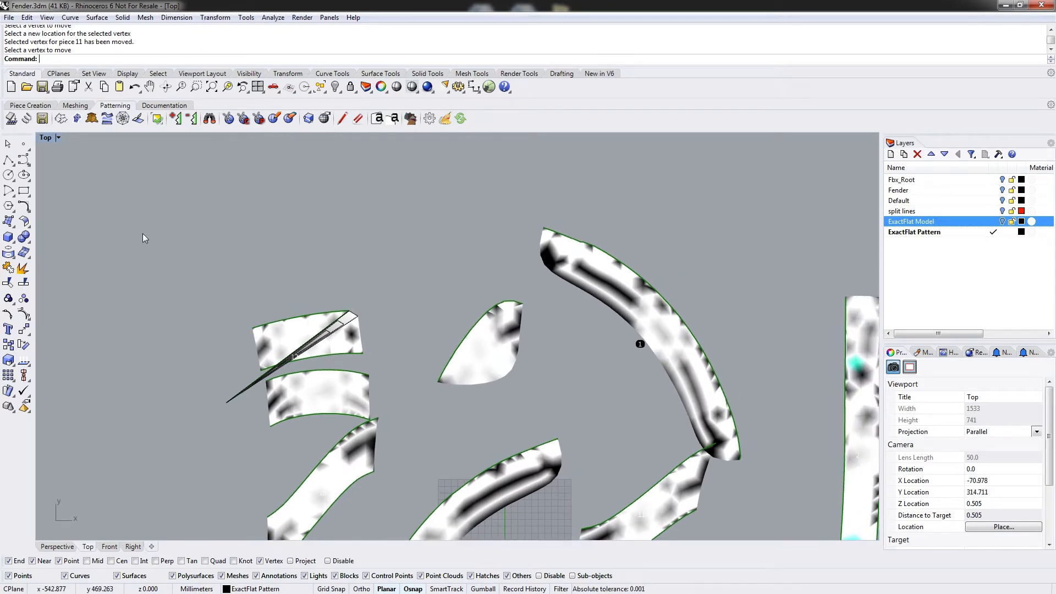
{"action": "left_click", "coordinate": [60, 118]}
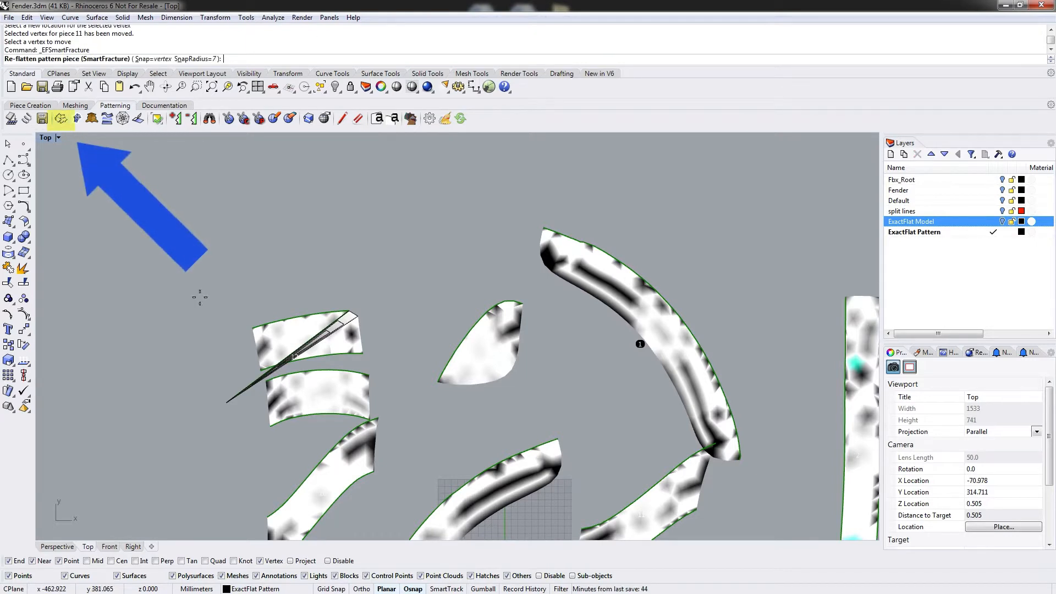
{"action": "left_click", "coordinate": [304, 330]}
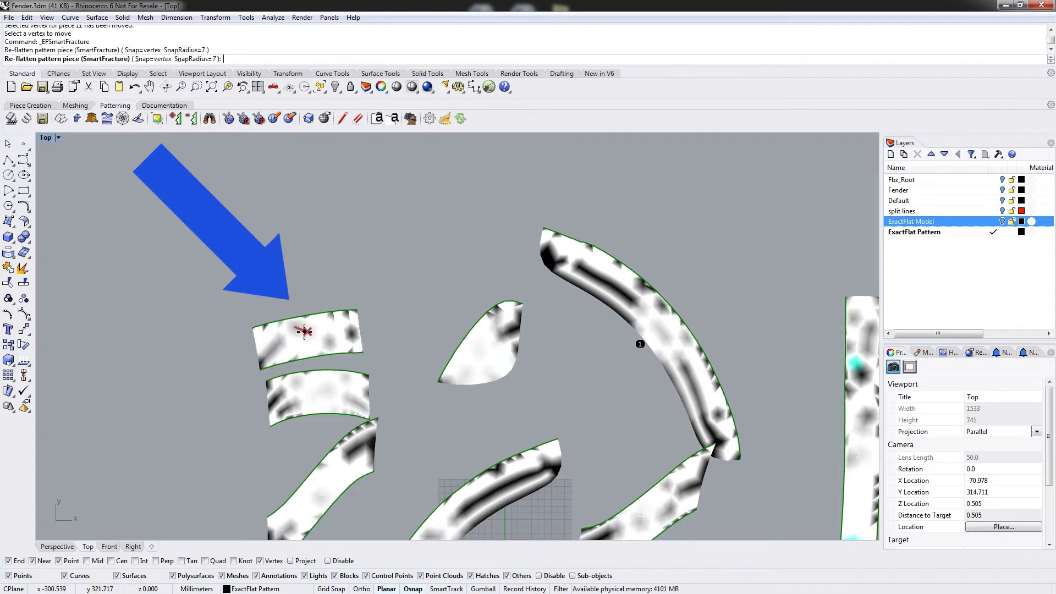
{"action": "key", "text": "Return"}
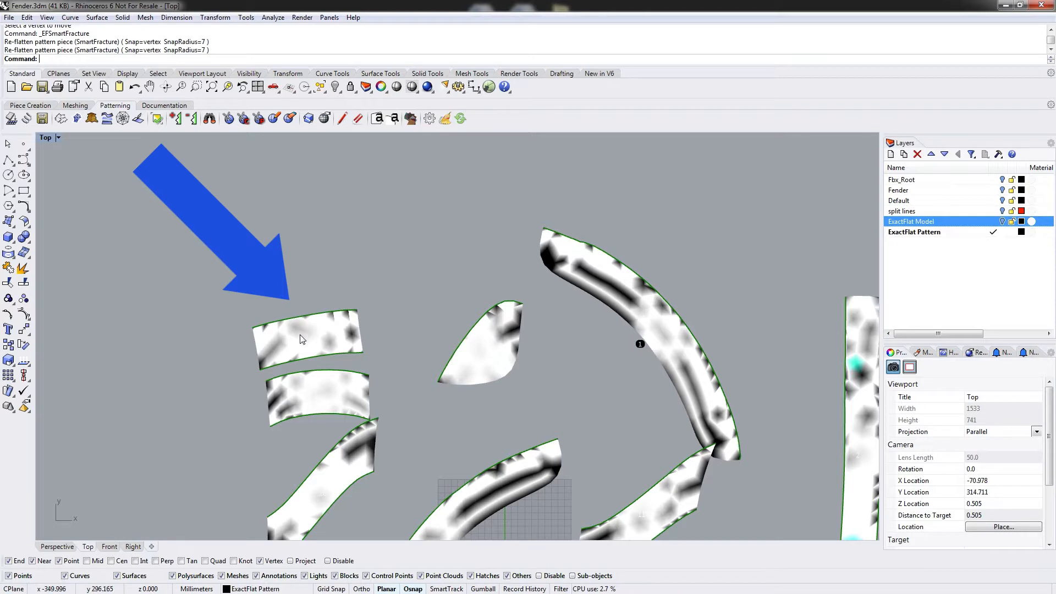
Move the upper stacked piece's right corner vertex out to the lower left again with EFEditVertex, creating a fold.
{"action": "left_click", "coordinate": [324, 118]}
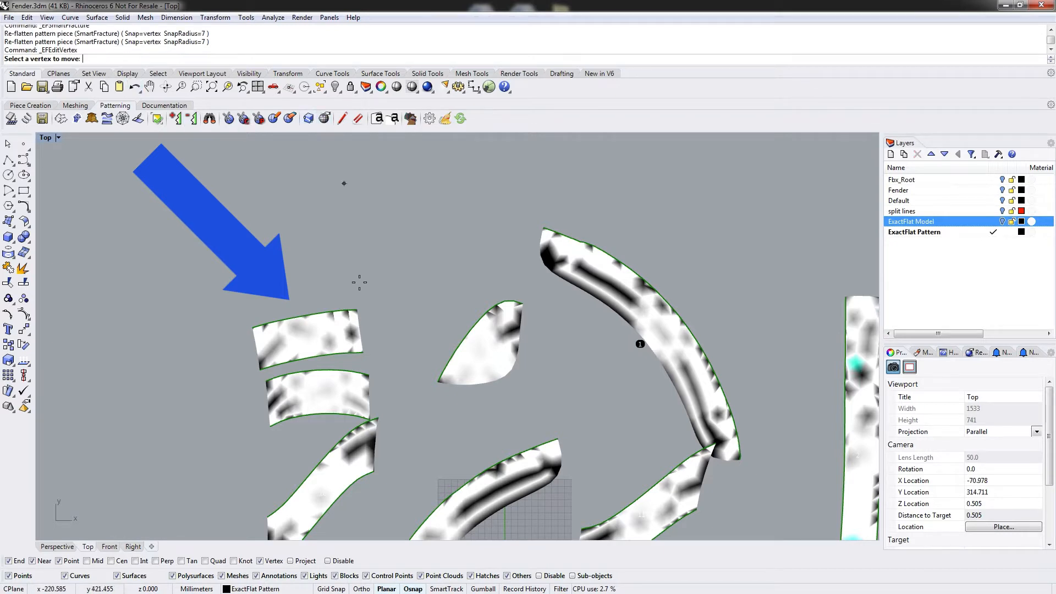
{"action": "left_click", "coordinate": [358, 312]}
{"action": "left_click", "coordinate": [226, 388]}
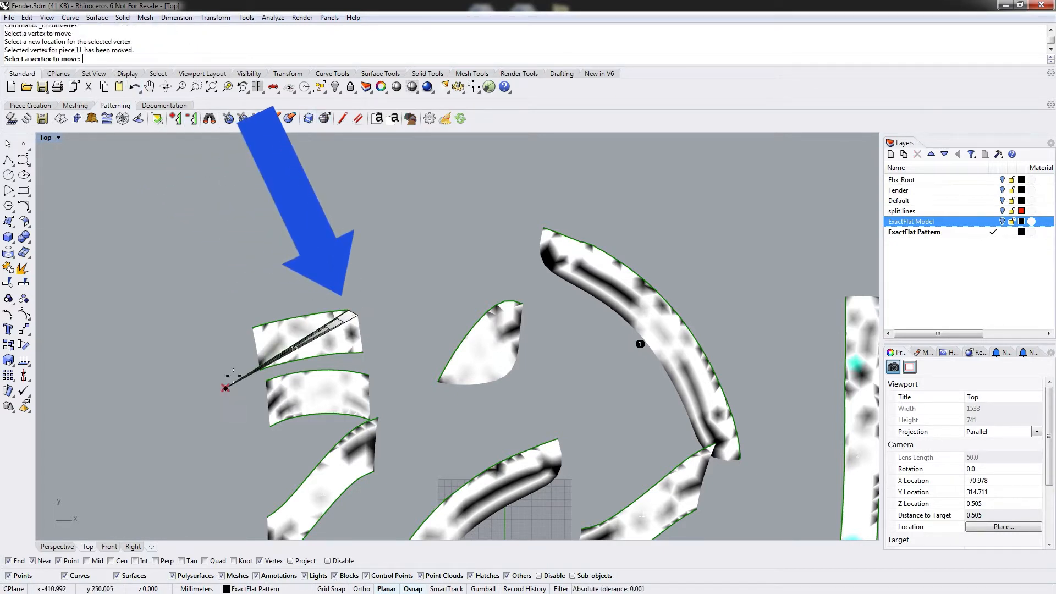
{"action": "key", "text": "Return"}
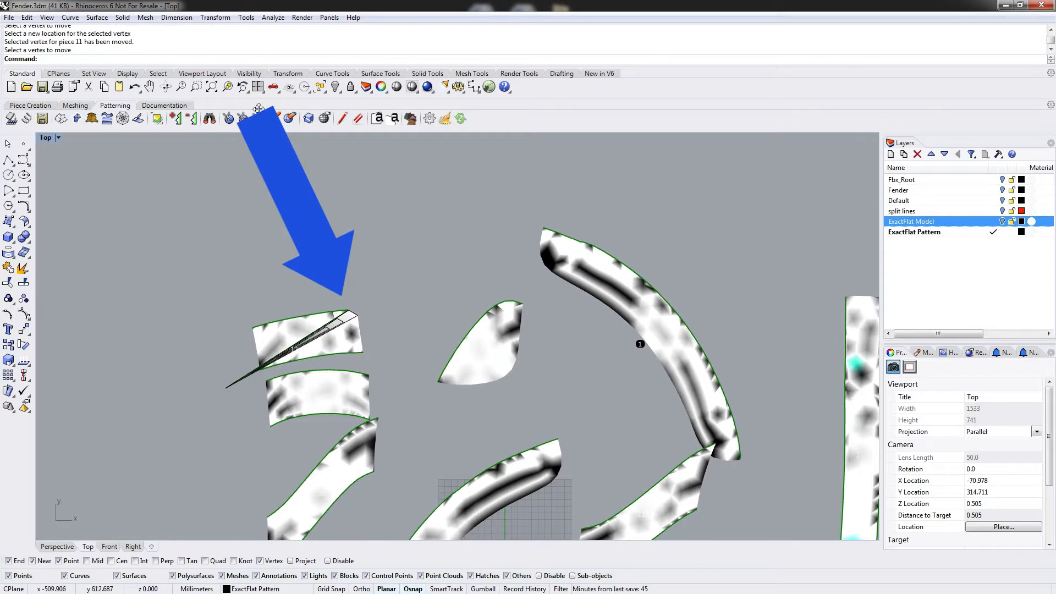
Move the folded vertex back up near the upper stacked piece's right corner with EFEditVertex.
{"action": "left_click", "coordinate": [323, 120]}
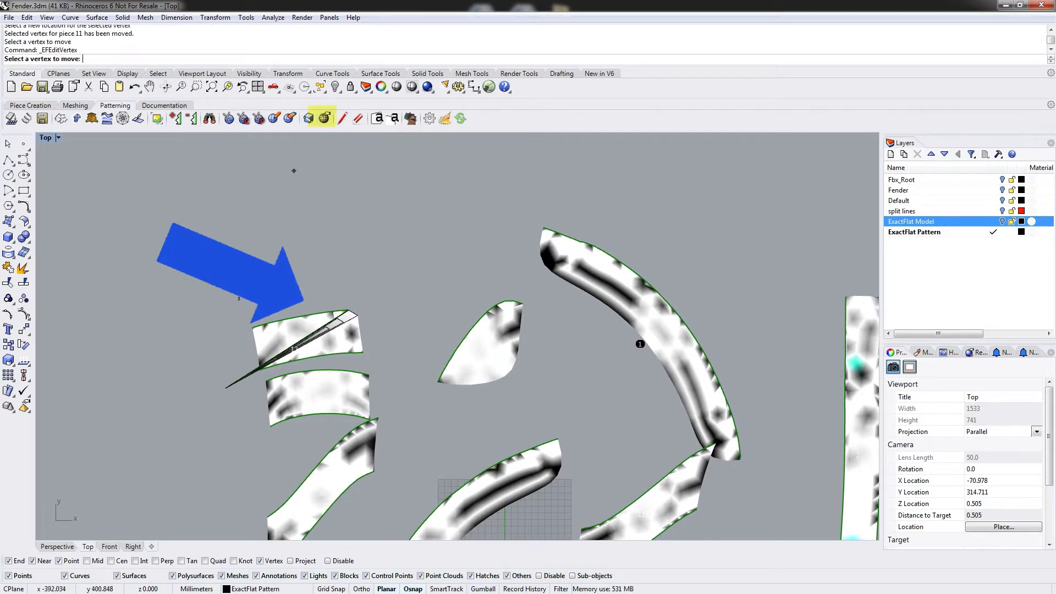
{"action": "left_click", "coordinate": [229, 385]}
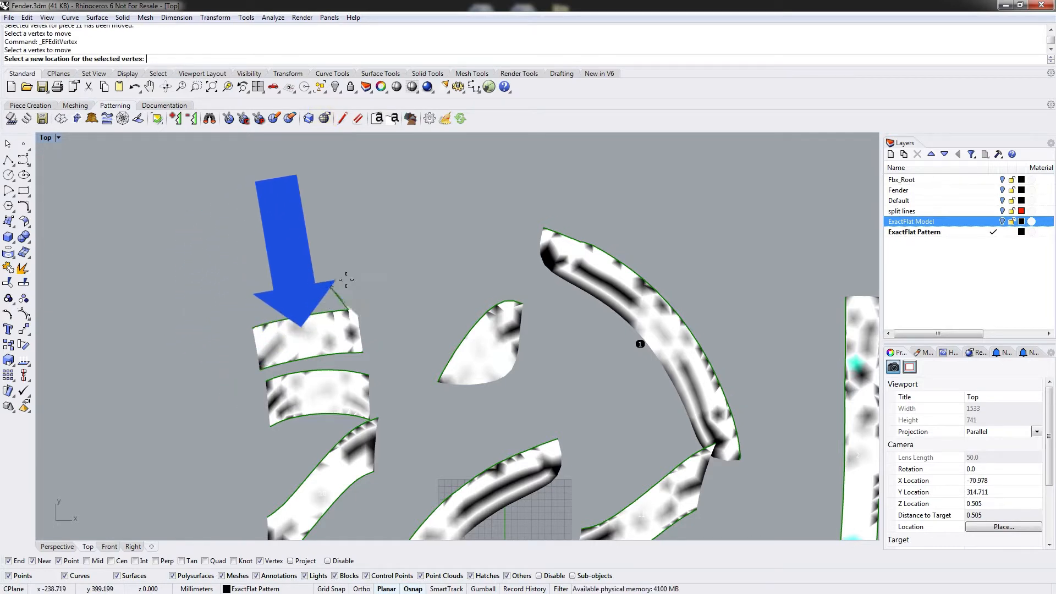
{"action": "left_click", "coordinate": [383, 296]}
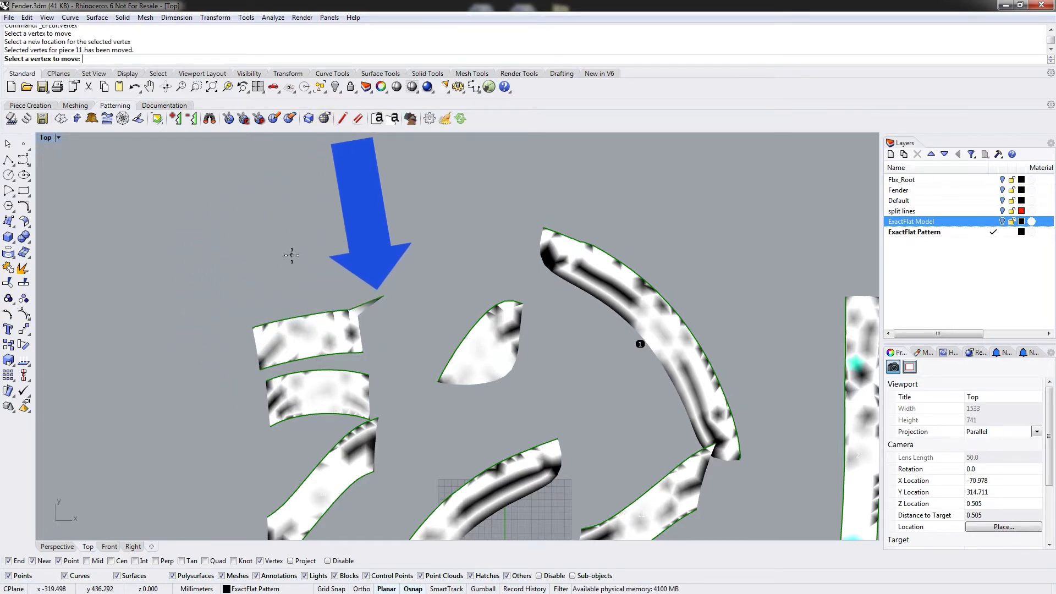
{"action": "key", "text": "Escape"}
Drag that corner vertex out to the lower left once more with EFEditVertex, recreating the fold.
{"action": "left_click", "coordinate": [310, 124]}
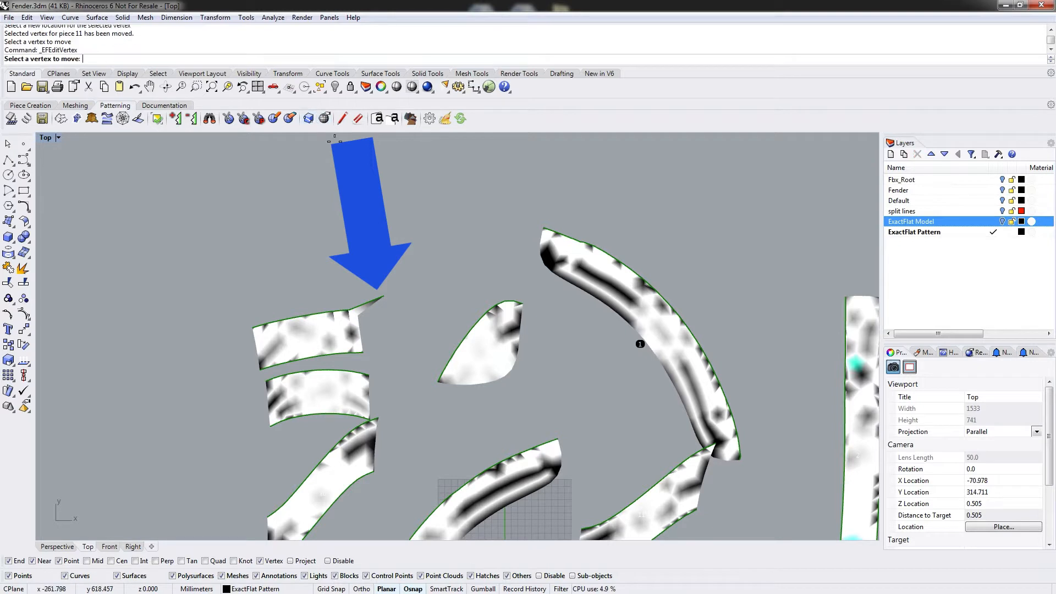
{"action": "left_click", "coordinate": [384, 295]}
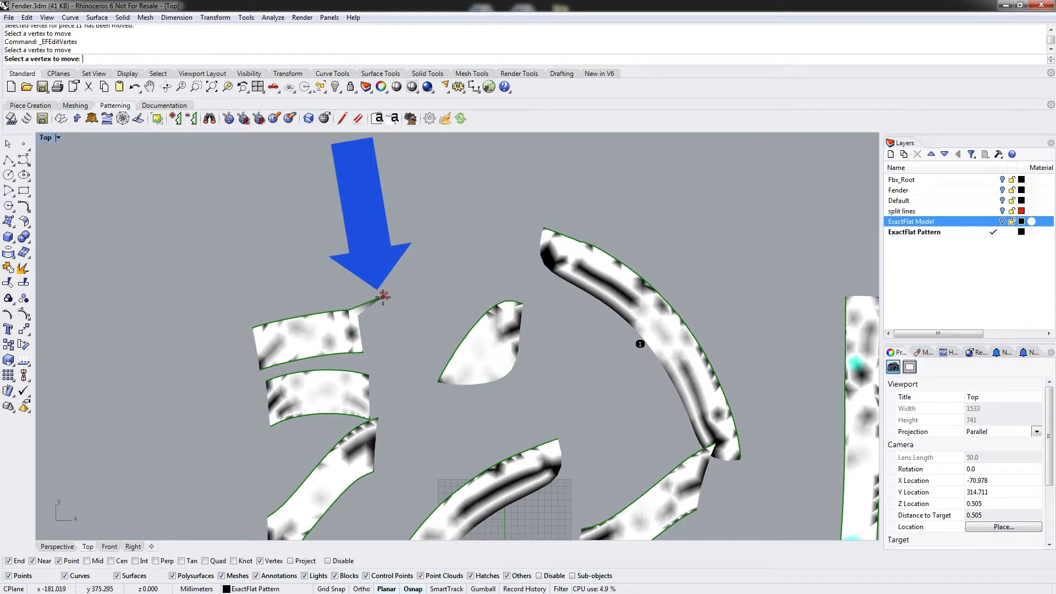
{"action": "left_click", "coordinate": [237, 395]}
{"action": "key", "text": "Escape"}
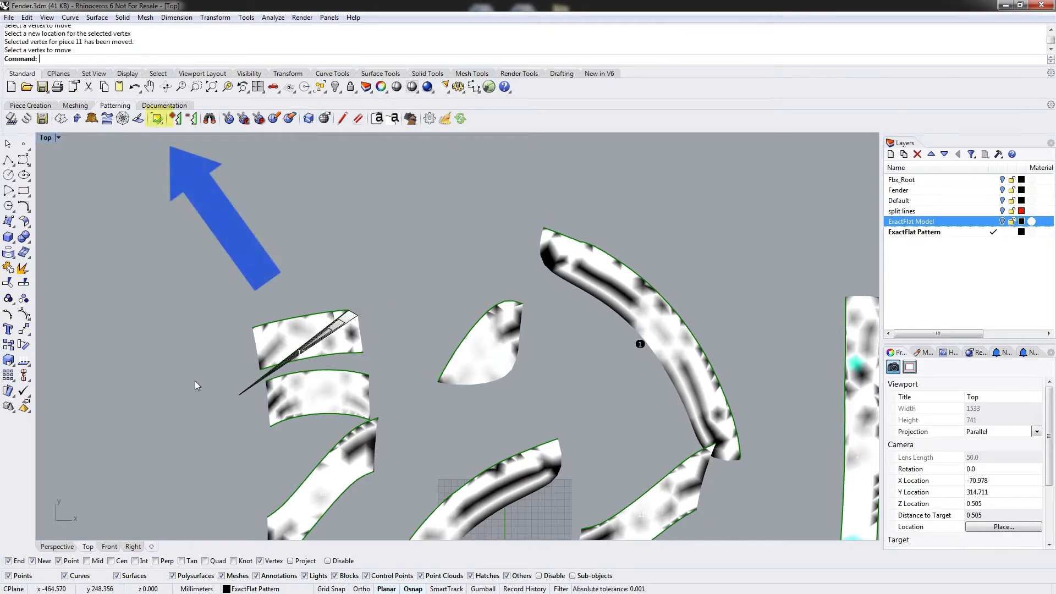
Run EFUnflipTriangles on the folded upper stacked piece.
{"action": "left_click", "coordinate": [156, 119]}
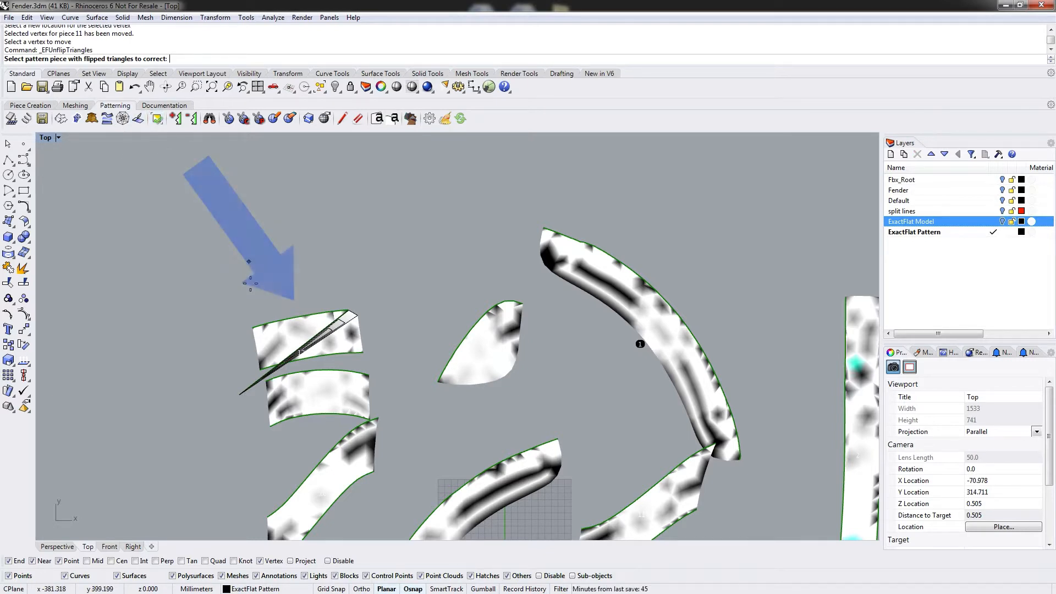
{"action": "left_click", "coordinate": [289, 335]}
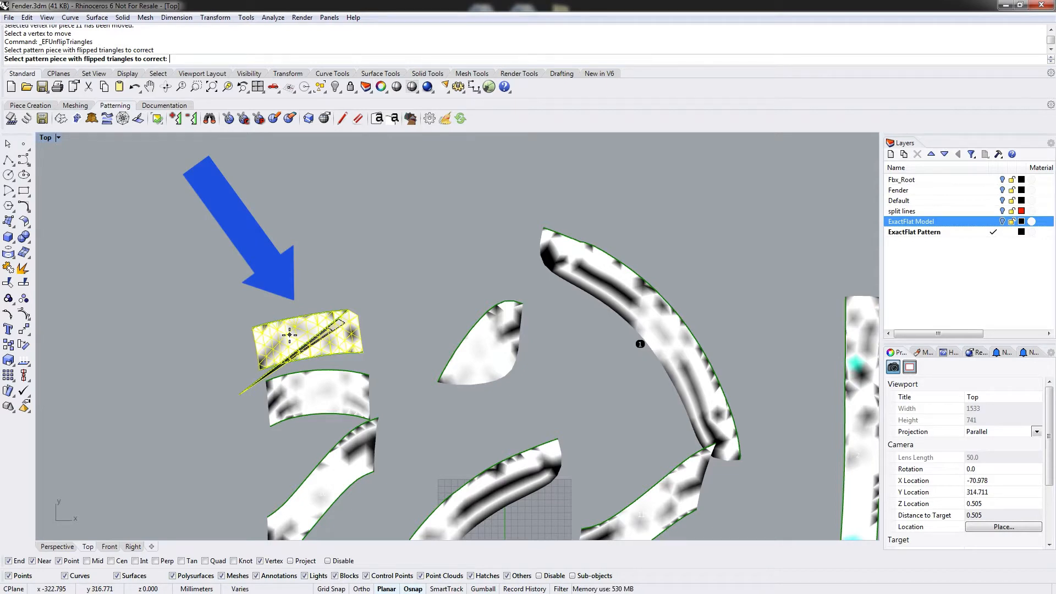
{"action": "key", "text": "Return"}
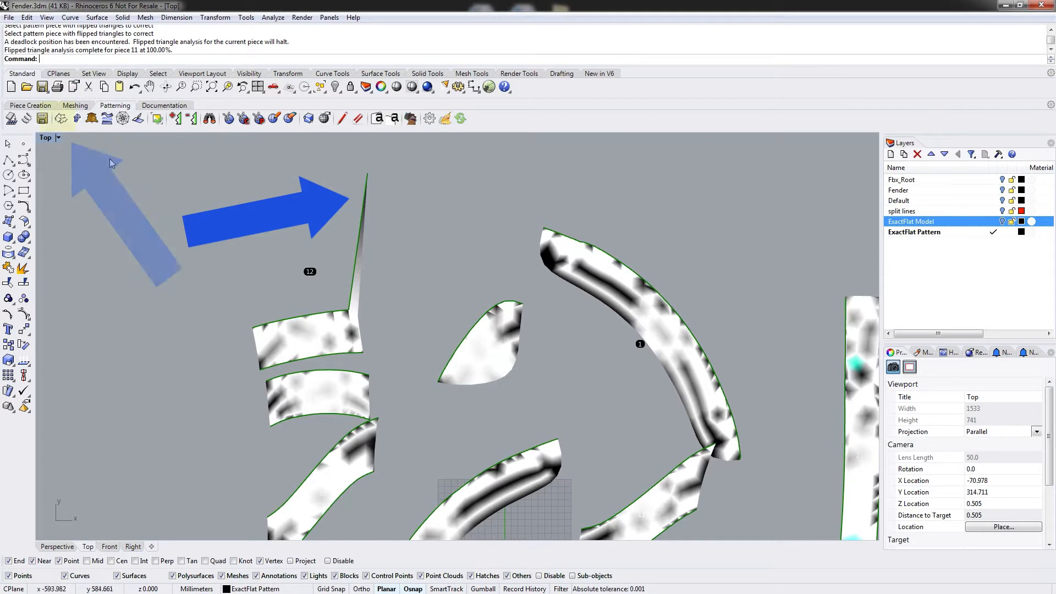
Re-flatten the upper stacked piece with SmartFracture.
{"action": "left_click", "coordinate": [61, 120]}
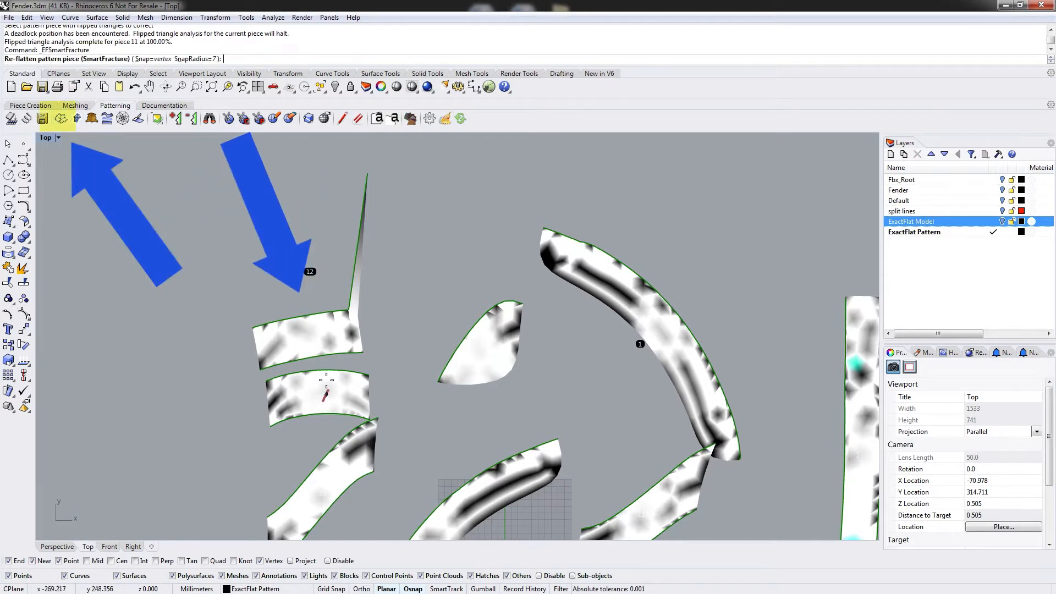
{"action": "left_click", "coordinate": [308, 336]}
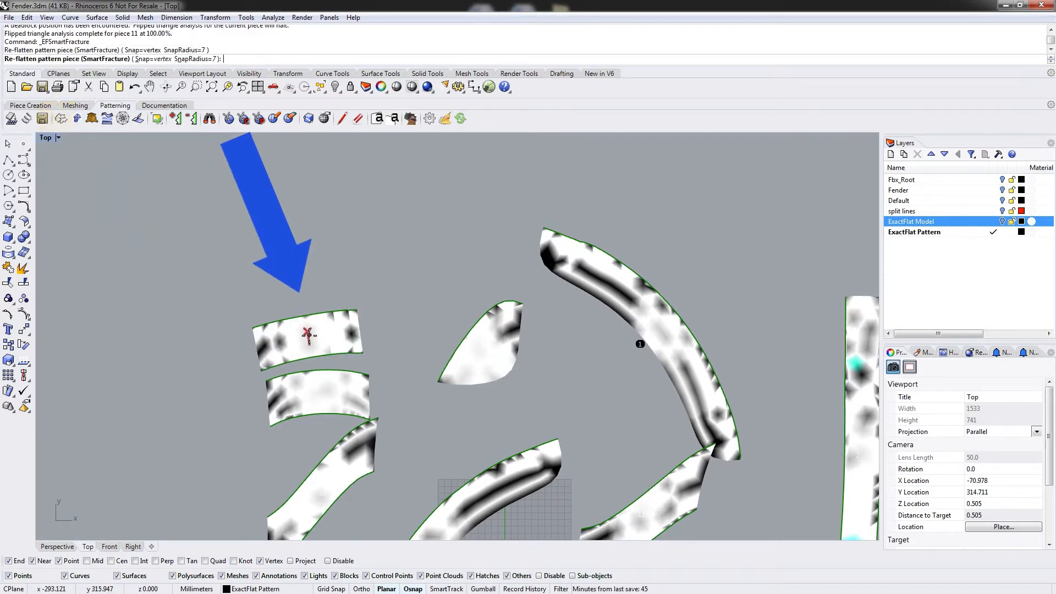
{"action": "key", "text": "Return"}
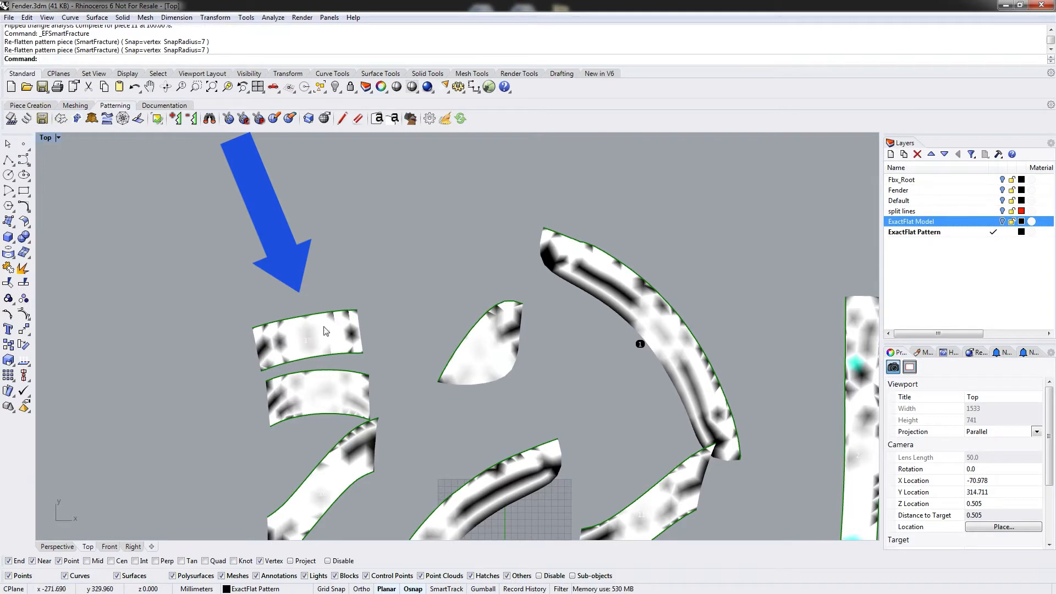
Start EFSpring and select all the flattened pattern pieces for the spring optimization batch.
{"action": "scroll", "coordinate": [445, 230], "scroll_direction": "down", "scroll_amount": 6}
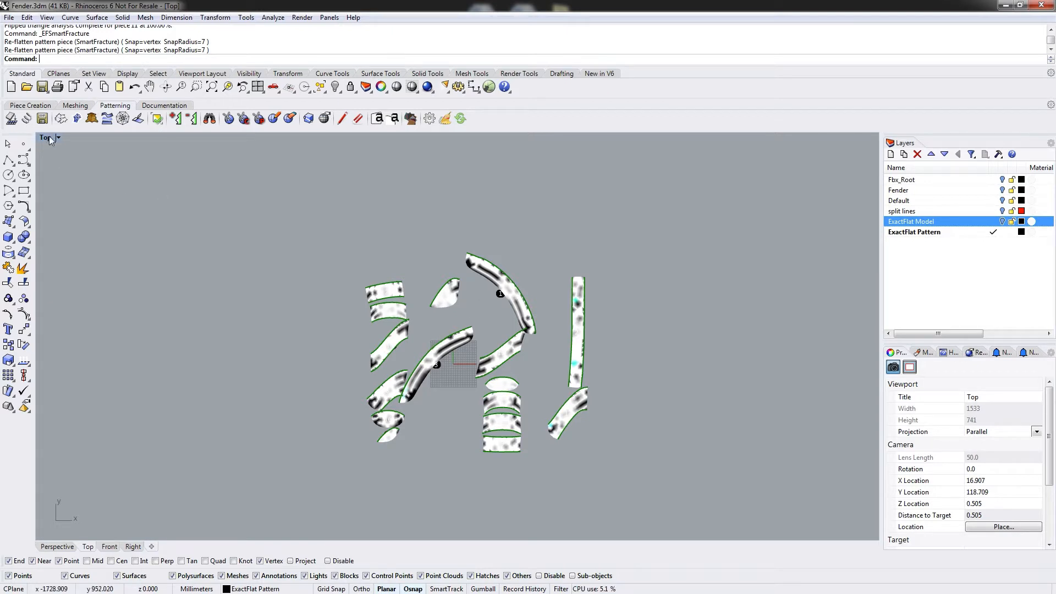
{"action": "left_click", "coordinate": [27, 118]}
{"action": "left_click", "coordinate": [384, 290]}
{"action": "left_click", "coordinate": [388, 311]}
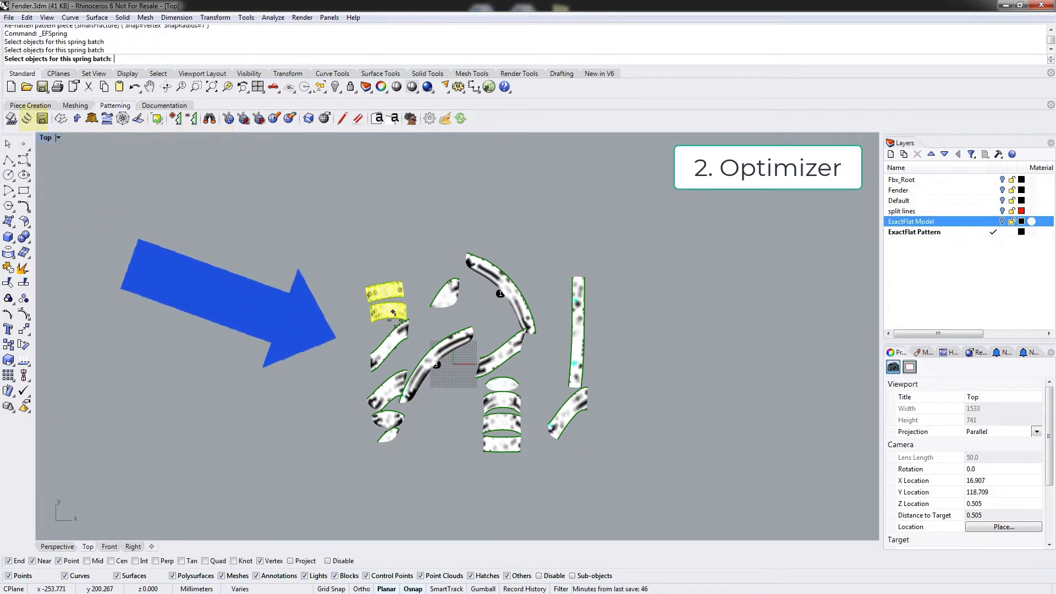
{"action": "left_click", "coordinate": [389, 344]}
{"action": "left_click", "coordinate": [391, 388]}
{"action": "left_click", "coordinate": [388, 419]}
{"action": "left_click", "coordinate": [389, 434]}
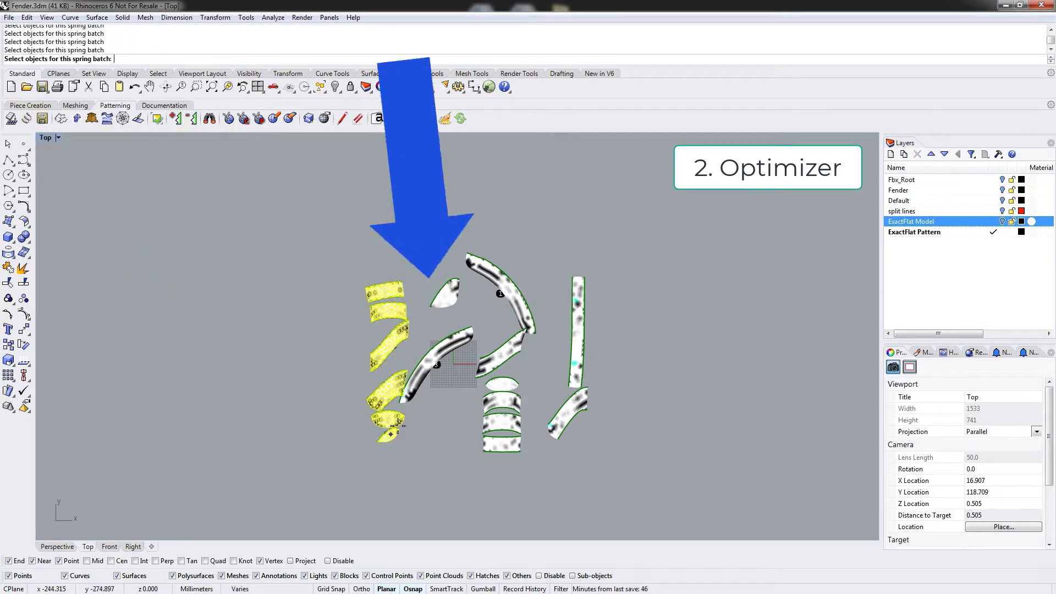
{"action": "left_click", "coordinate": [424, 374]}
{"action": "left_click", "coordinate": [449, 288]}
{"action": "left_click", "coordinate": [498, 286]}
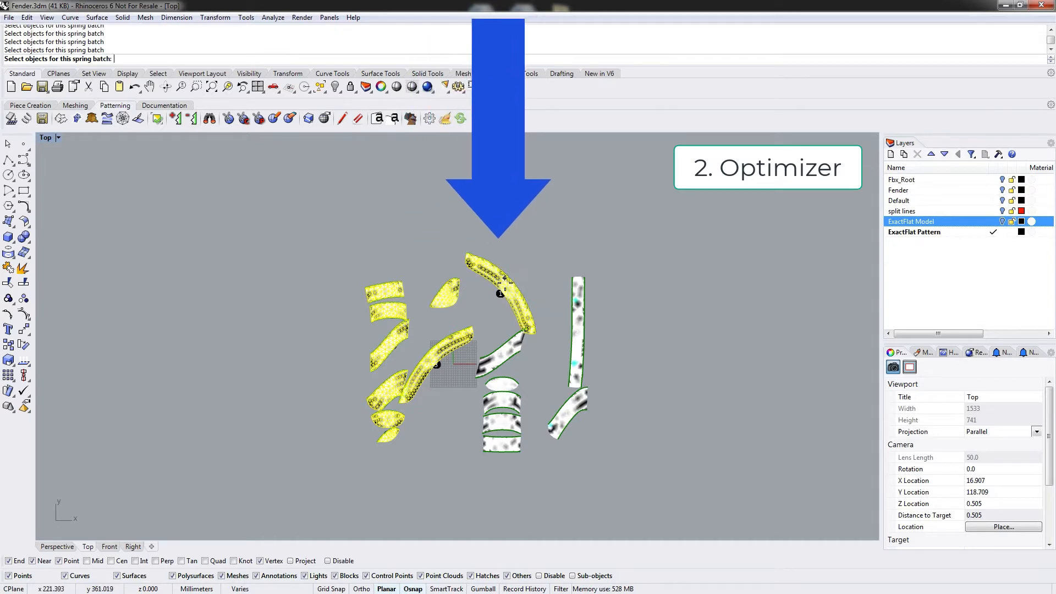
{"action": "left_click", "coordinate": [502, 352]}
{"action": "left_click", "coordinate": [502, 384]}
{"action": "left_click", "coordinate": [505, 401]}
{"action": "left_click", "coordinate": [502, 421]}
{"action": "left_click", "coordinate": [502, 442]}
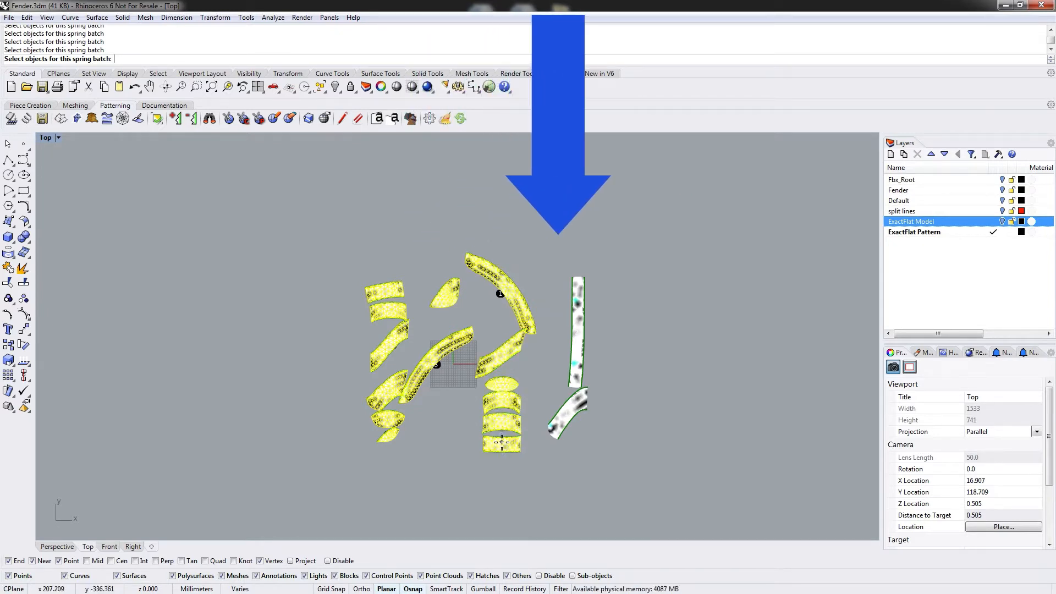
{"action": "left_click", "coordinate": [568, 418]}
{"action": "left_click", "coordinate": [575, 357]}
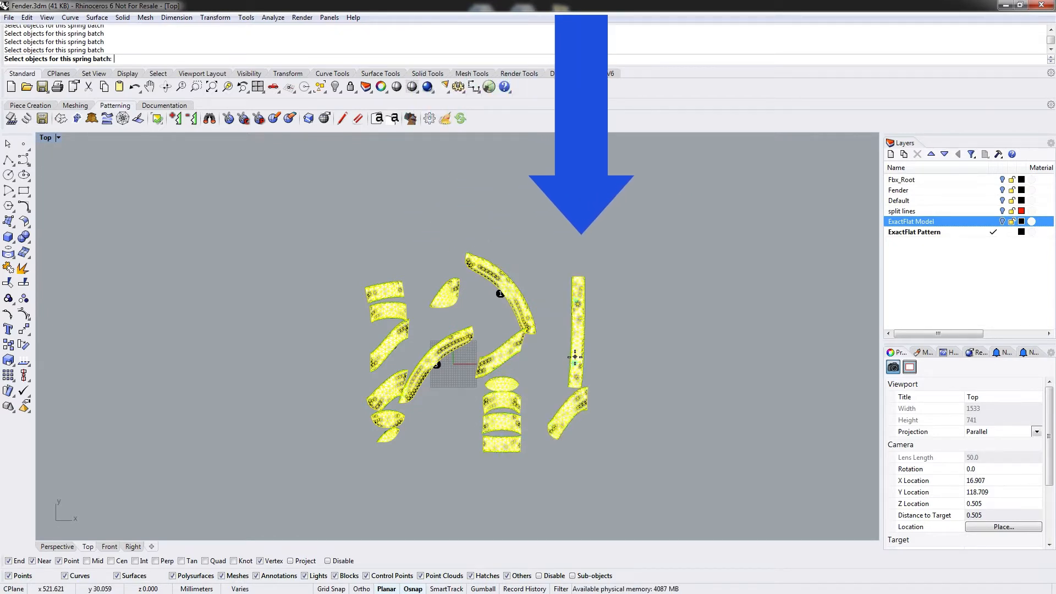
{"action": "key", "text": "Return"}
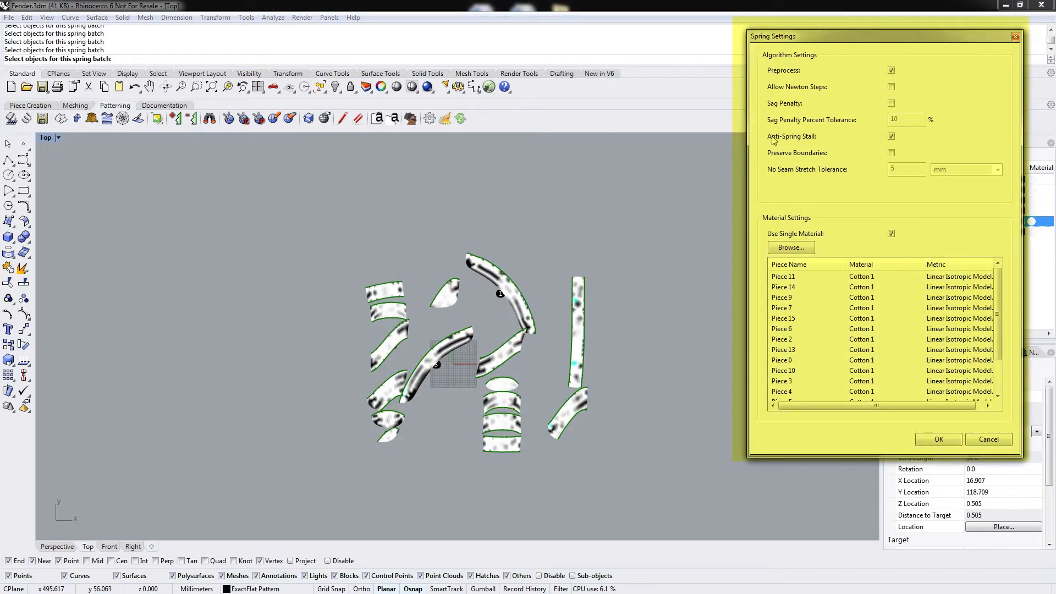
Set the single spring material to Carbon Fibre for all pieces and run the optimization.
{"action": "left_click_drag", "start_coordinate": [829, 36], "coordinate": [820, 31]}
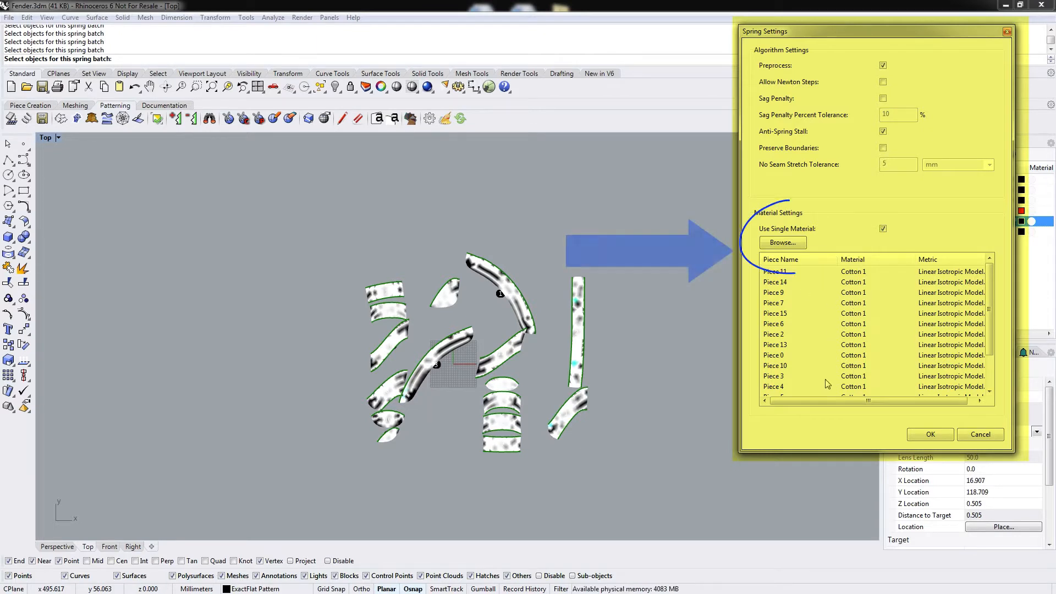
{"action": "left_click", "coordinate": [785, 244]}
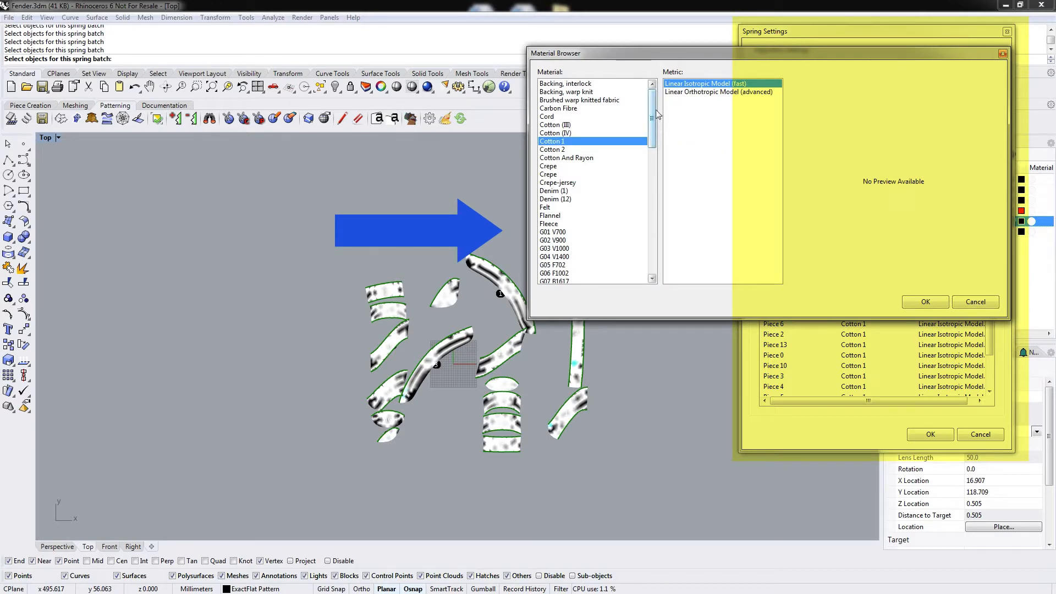
{"action": "left_click_drag", "start_coordinate": [656, 110], "coordinate": [643, 244]}
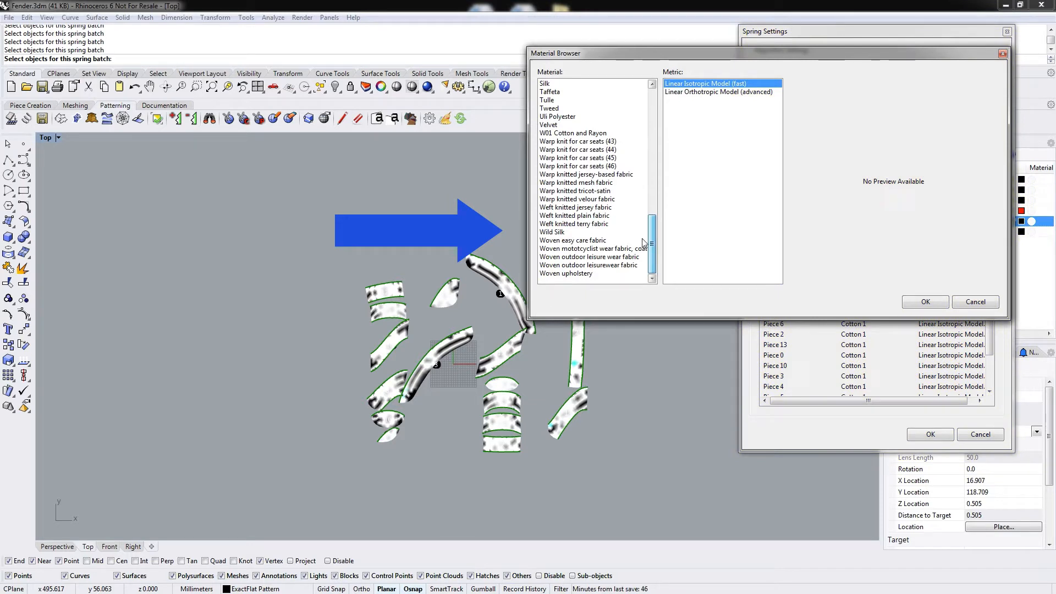
{"action": "left_click_drag", "start_coordinate": [644, 242], "coordinate": [673, 103]}
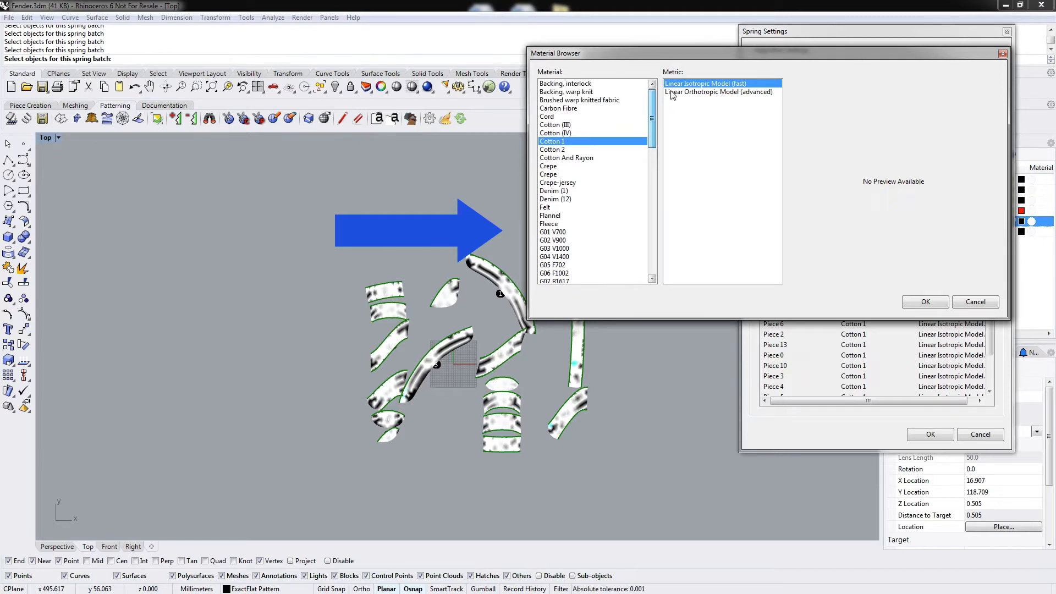
{"action": "left_click", "coordinate": [569, 108]}
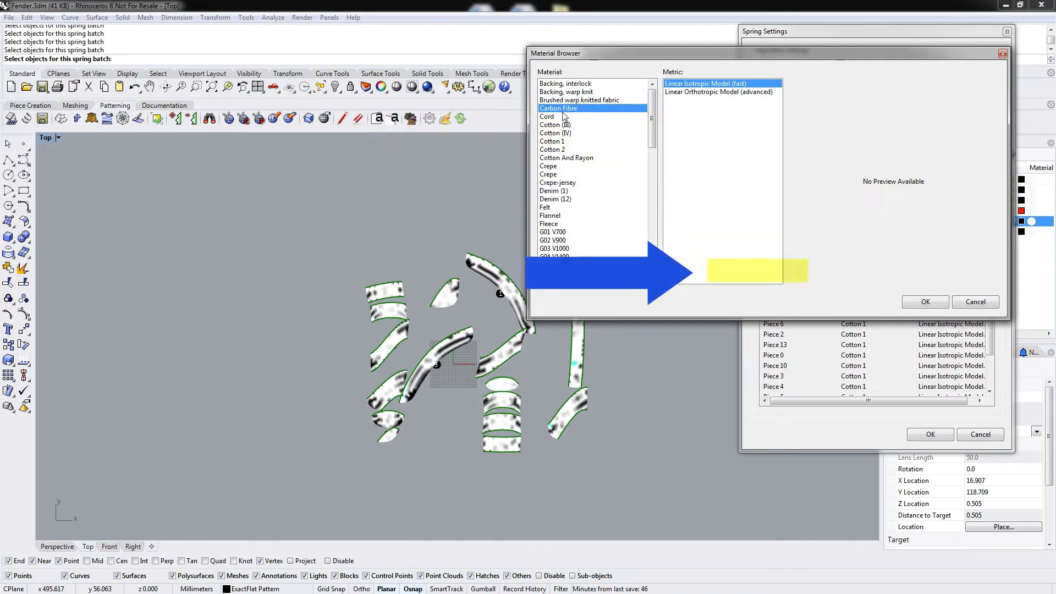
{"action": "left_click", "coordinate": [926, 302]}
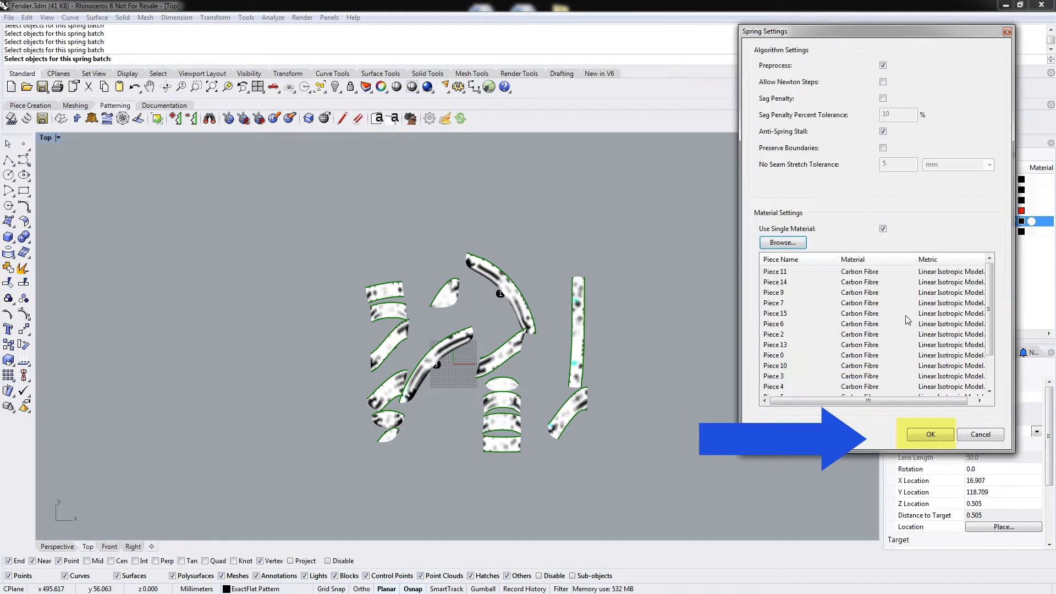
{"action": "left_click", "coordinate": [929, 436]}
{"action": "left_click_drag", "start_coordinate": [499, 154], "coordinate": [748, 9]}
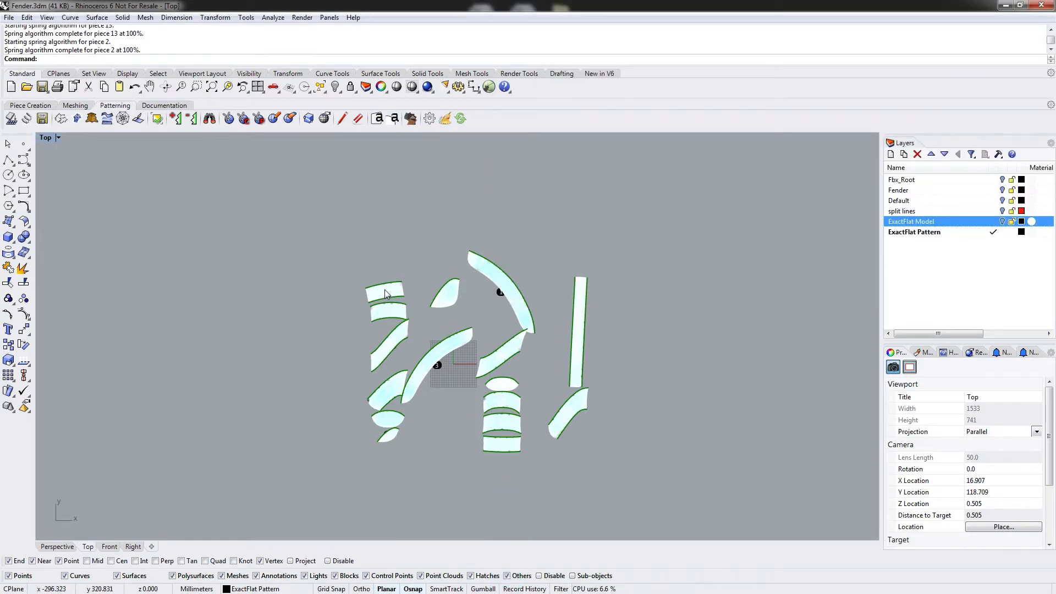
Move the two stacked pieces out to the left of the pattern layout.
{"action": "left_click_drag", "start_coordinate": [385, 293], "coordinate": [306, 278]}
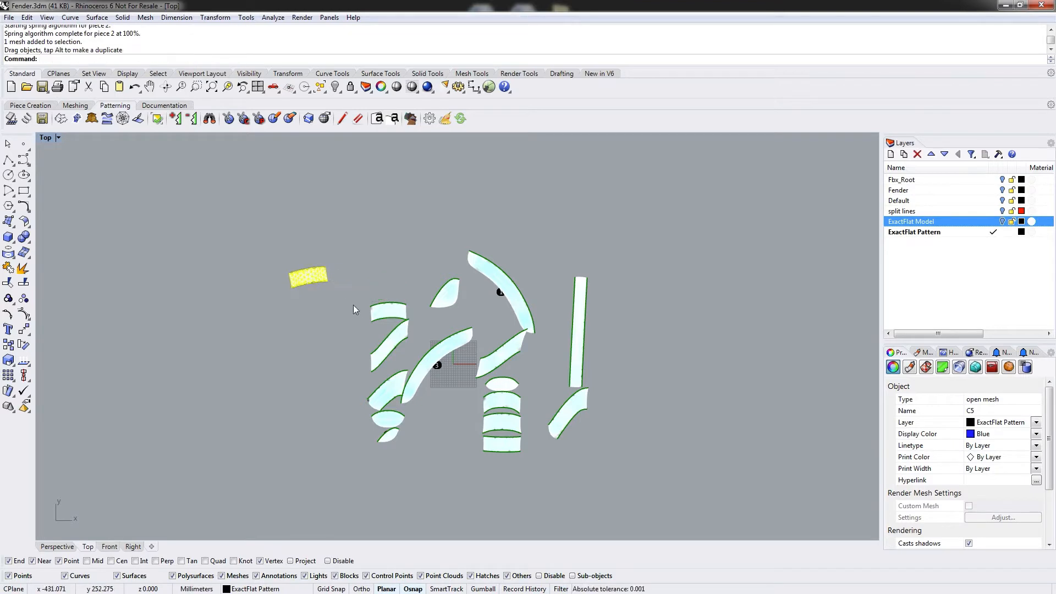
{"action": "left_click_drag", "start_coordinate": [387, 312], "coordinate": [306, 312]}
{"action": "left_click", "coordinate": [354, 265]}
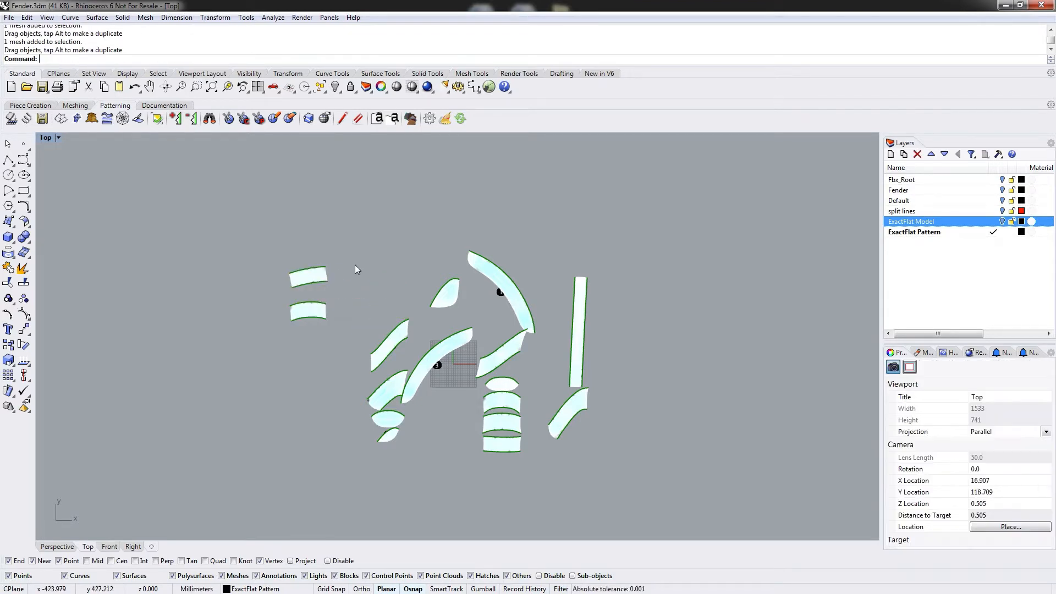
Inspect the object properties of the stacked pieces and the central stack's pieces.
{"action": "left_click", "coordinate": [305, 276]}
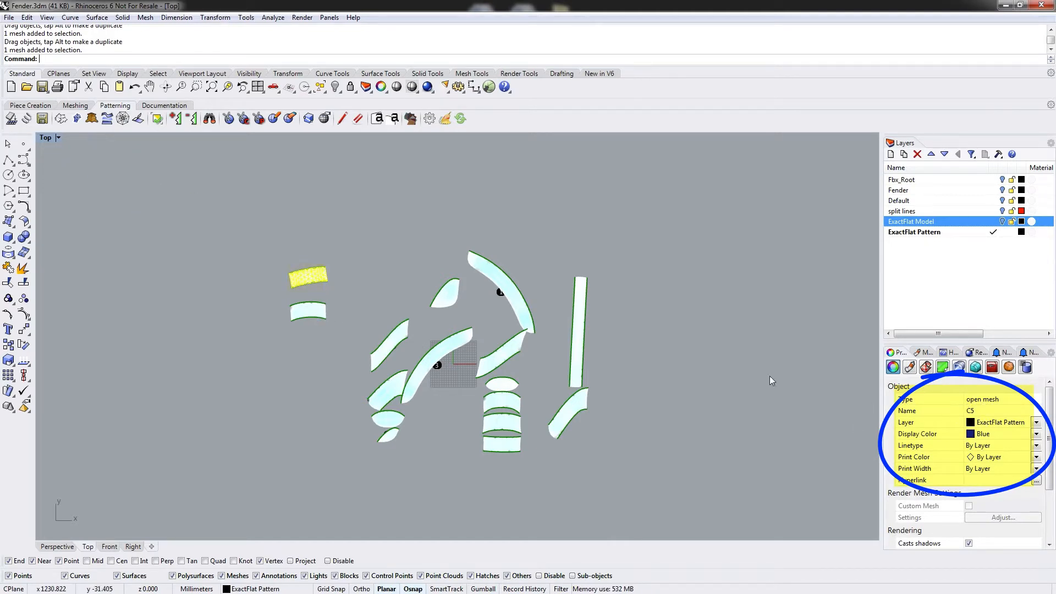
{"action": "left_click", "coordinate": [312, 313]}
{"action": "left_click", "coordinate": [315, 275]}
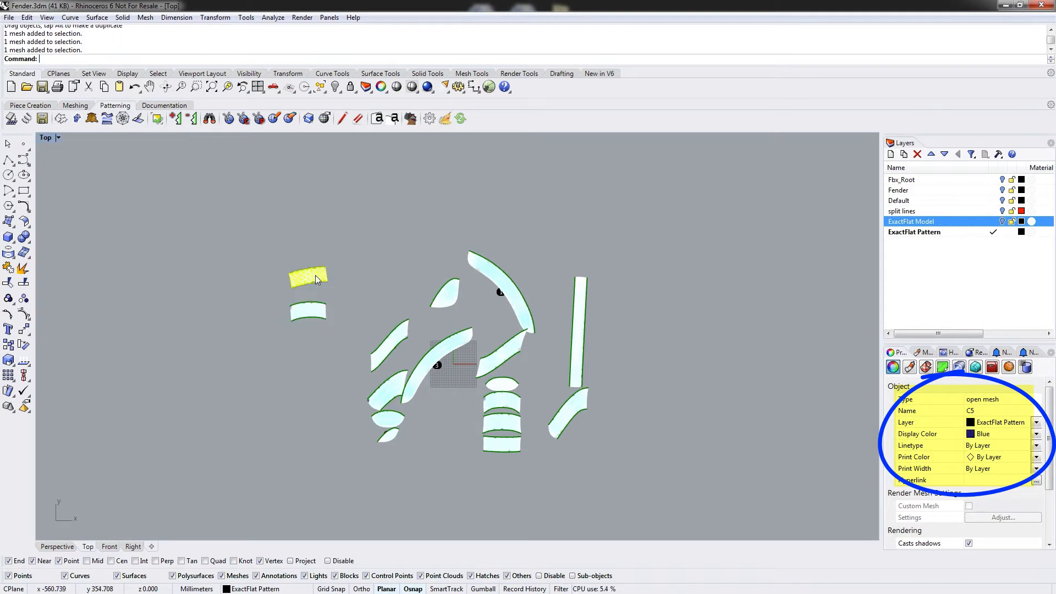
{"action": "left_click", "coordinate": [315, 312]}
{"action": "left_click", "coordinate": [508, 407]}
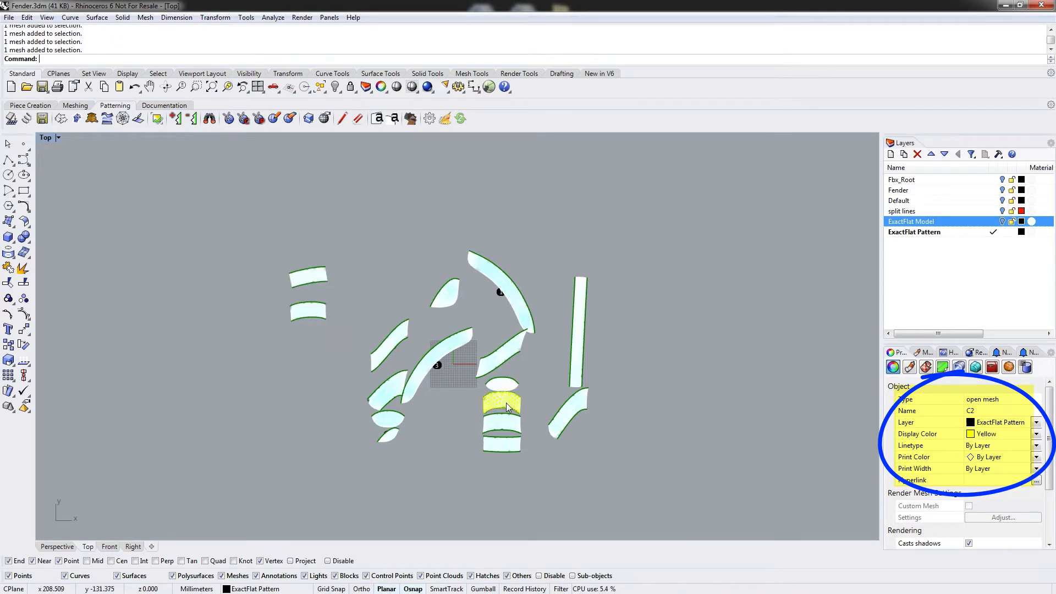
{"action": "left_click", "coordinate": [504, 431]}
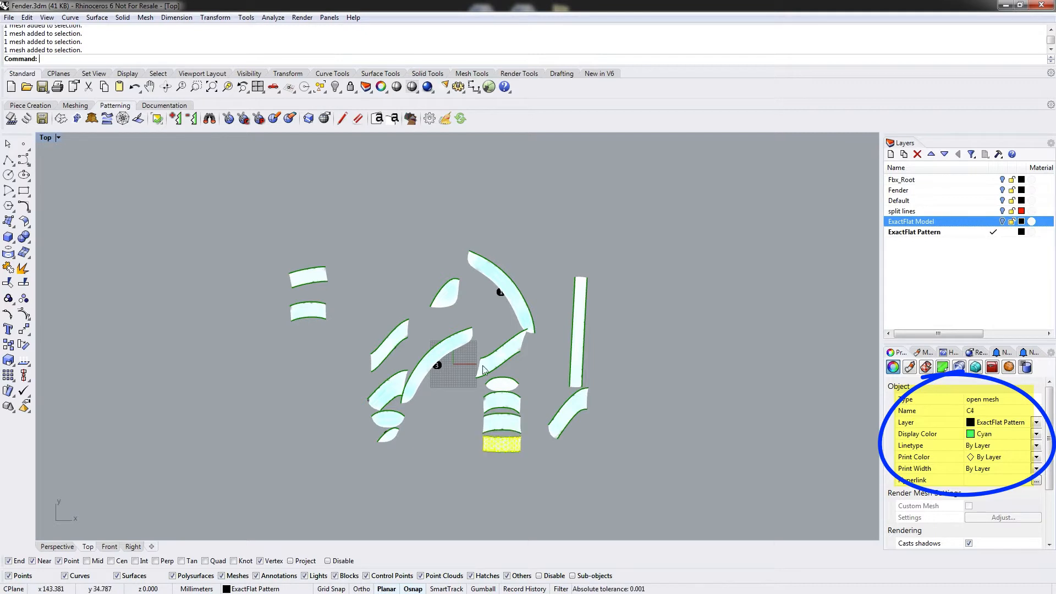
Nudge the upper left piece upward and move the top piece of the central stack to the upper left.
{"action": "left_click_drag", "start_coordinate": [316, 287], "coordinate": [308, 266]}
{"action": "left_click", "coordinate": [502, 387]}
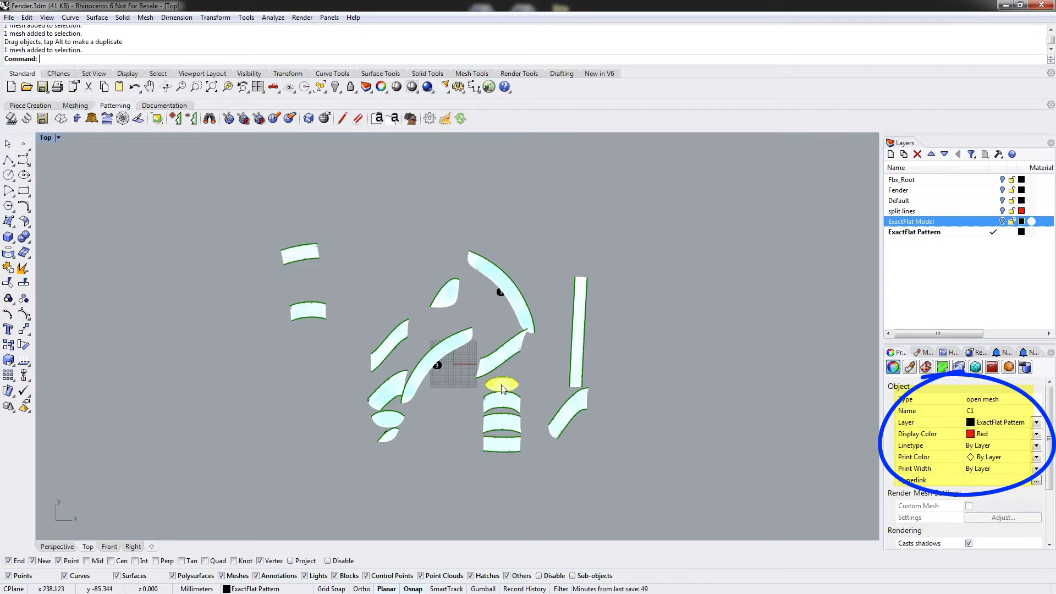
{"action": "left_click_drag", "start_coordinate": [507, 389], "coordinate": [278, 210]}
{"action": "left_click", "coordinate": [244, 232]}
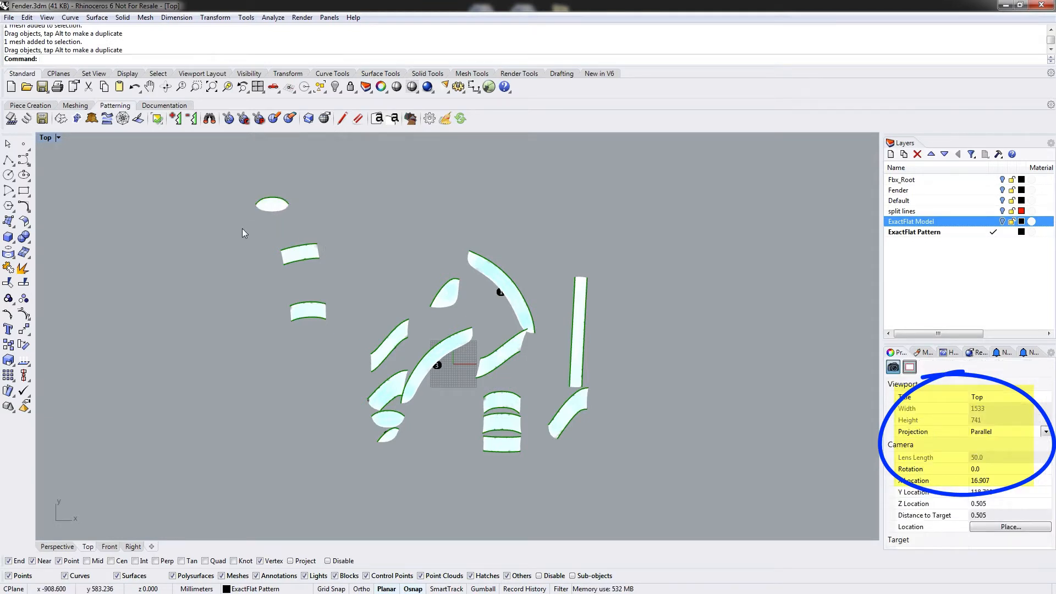
{"action": "left_click", "coordinate": [272, 206]}
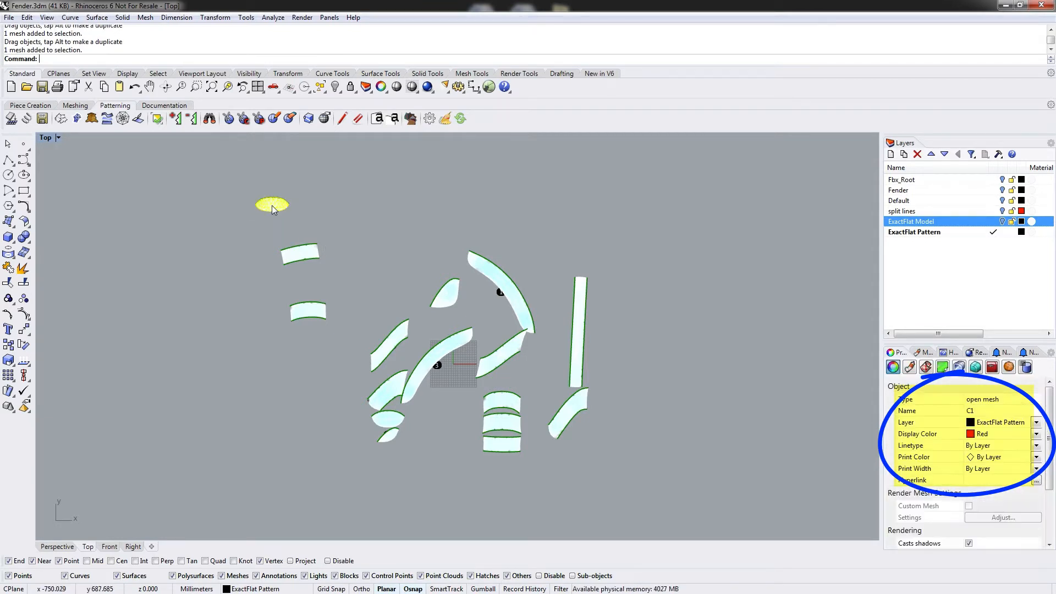
Move the small oval piece up and to the right, placing it above the upper left strip piece.
{"action": "left_click_drag", "start_coordinate": [273, 210], "coordinate": [301, 218]}
{"action": "left_click", "coordinate": [430, 225]}
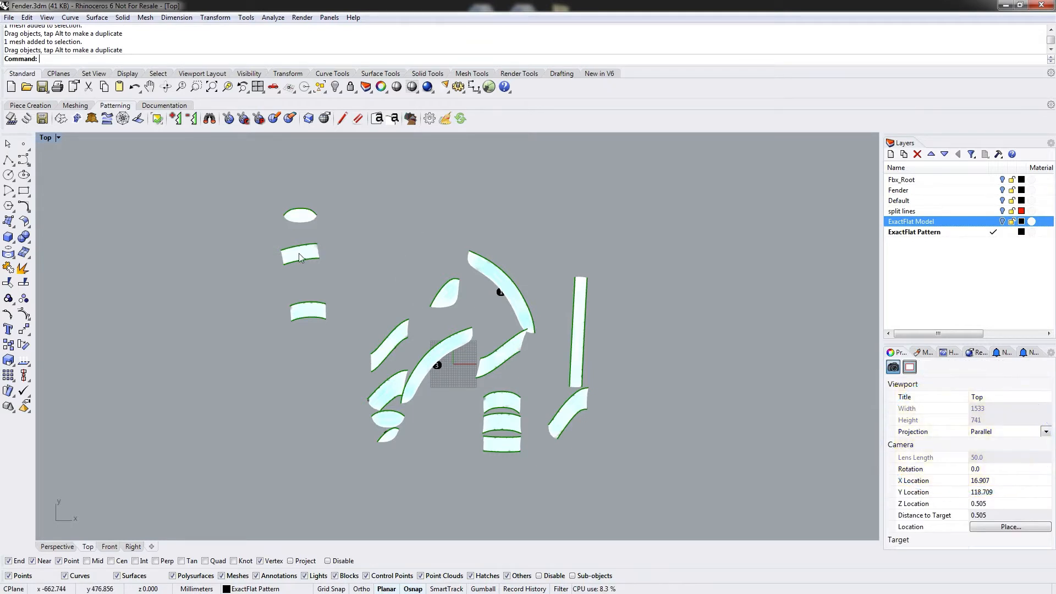
{"action": "scroll", "coordinate": [299, 256], "scroll_direction": "up", "scroll_amount": 3}
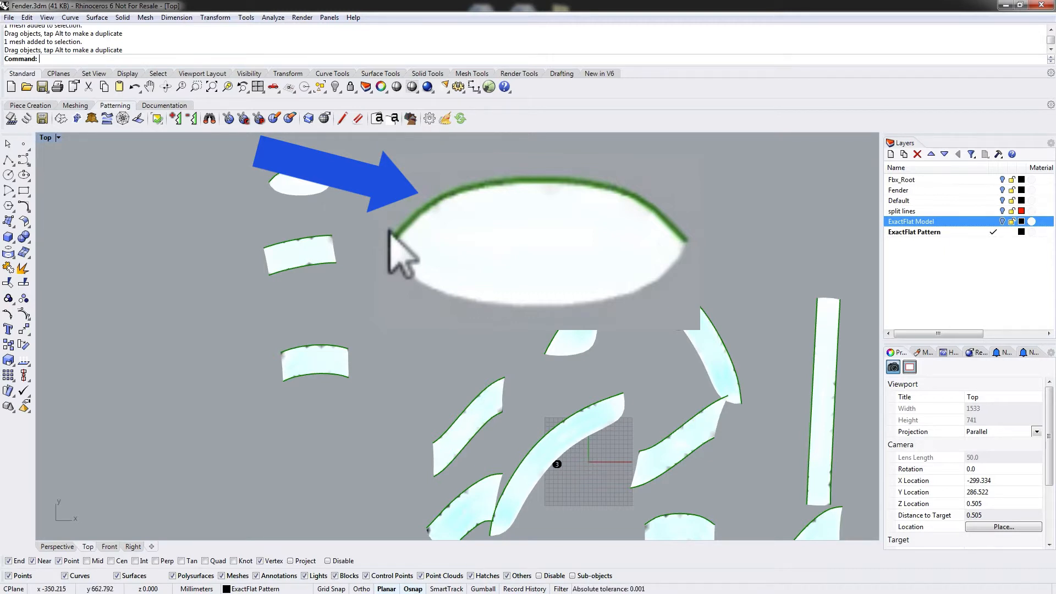
{"action": "left_click", "coordinate": [311, 180]}
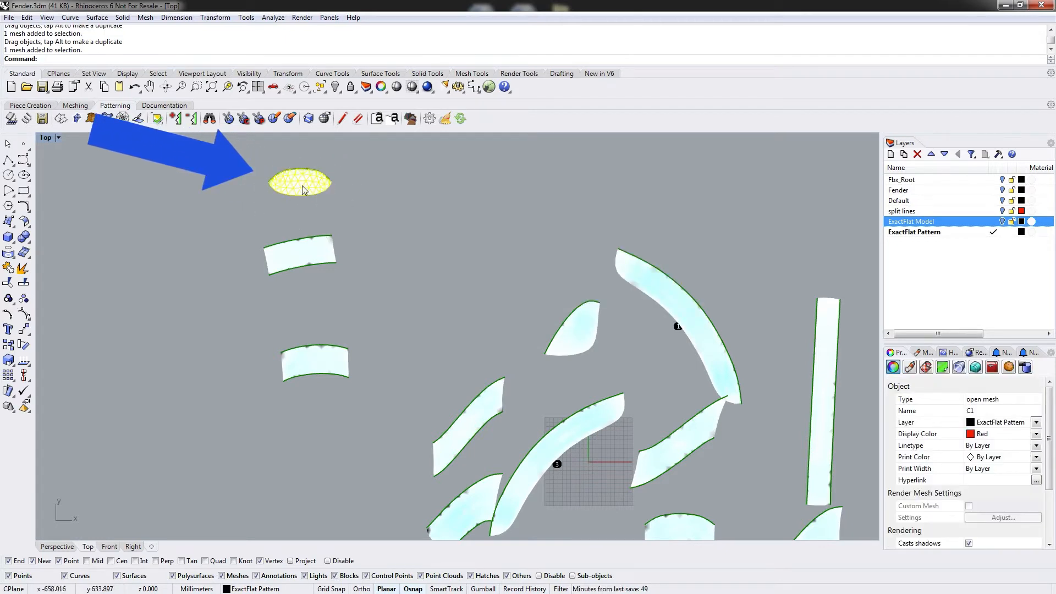
{"action": "left_click_drag", "start_coordinate": [302, 186], "coordinate": [379, 209]}
{"action": "left_click", "coordinate": [441, 220]}
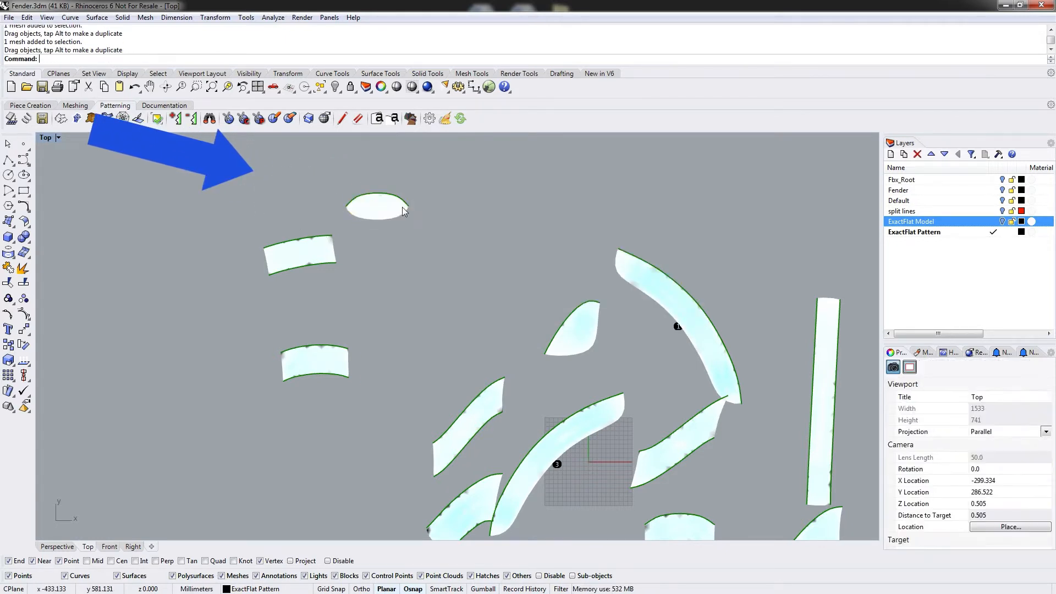
{"action": "left_click", "coordinate": [373, 213]}
{"action": "left_click", "coordinate": [438, 231]}
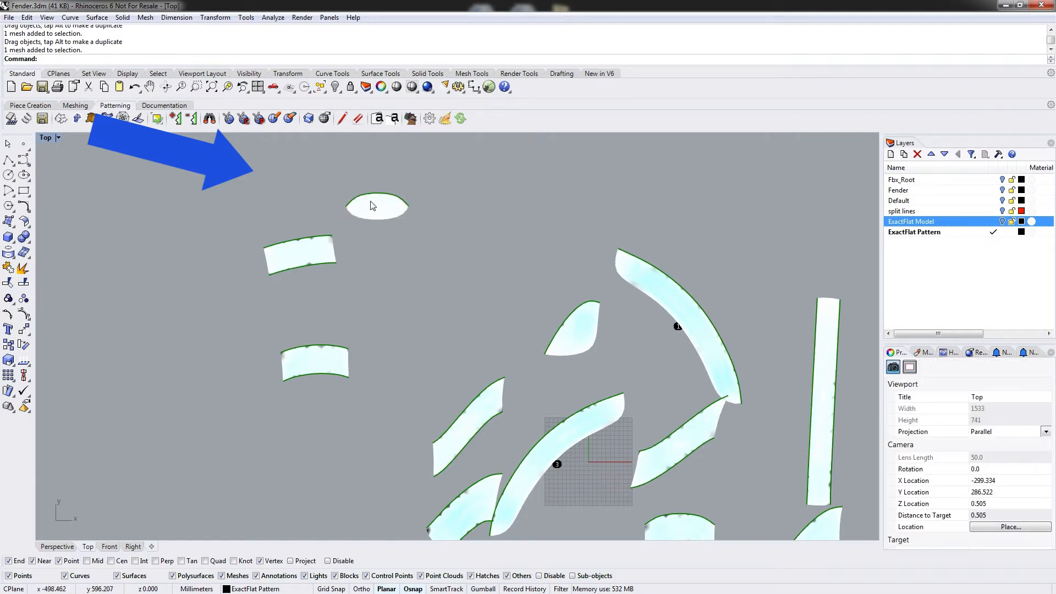
{"action": "left_click", "coordinate": [404, 202]}
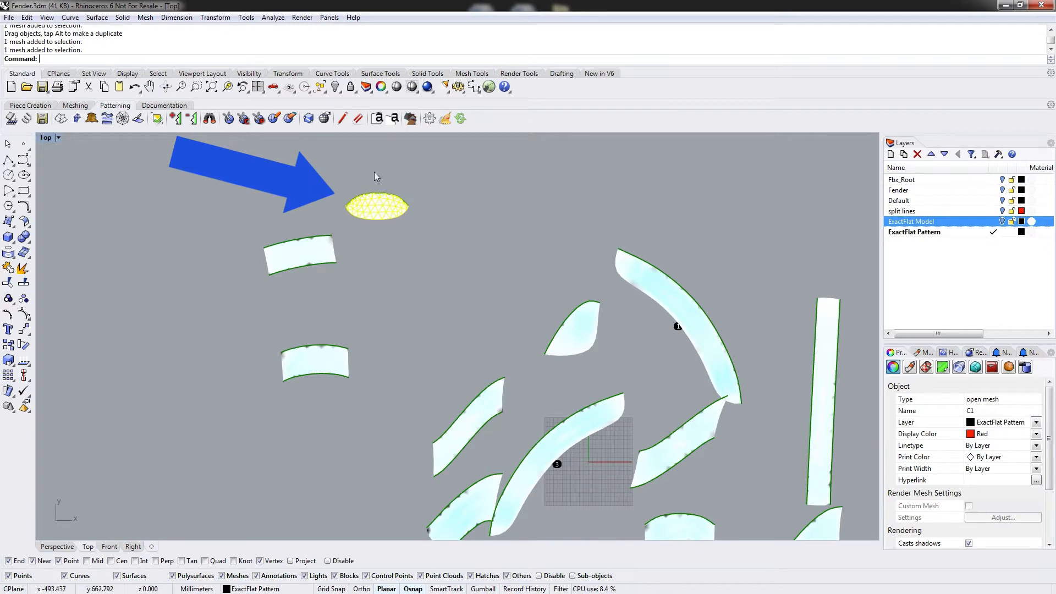
{"action": "left_click", "coordinate": [374, 172]}
{"action": "left_click", "coordinate": [385, 208]}
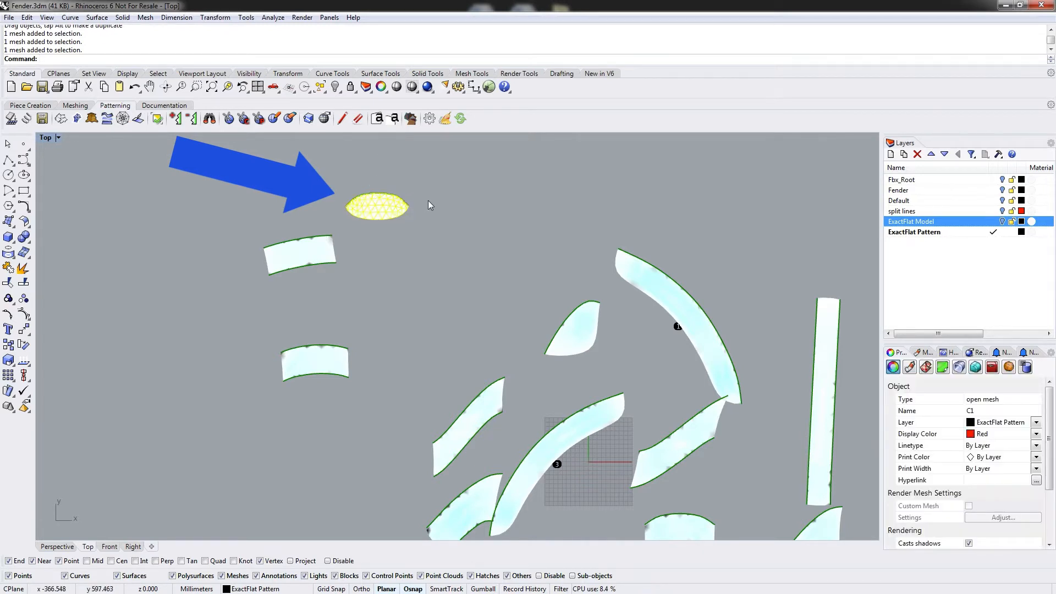
Try rotating a copy of the oval piece 180 degrees about its left end, then undo the rotation.
{"action": "type", "text": "rotate"}
{"action": "key", "text": "Return"}
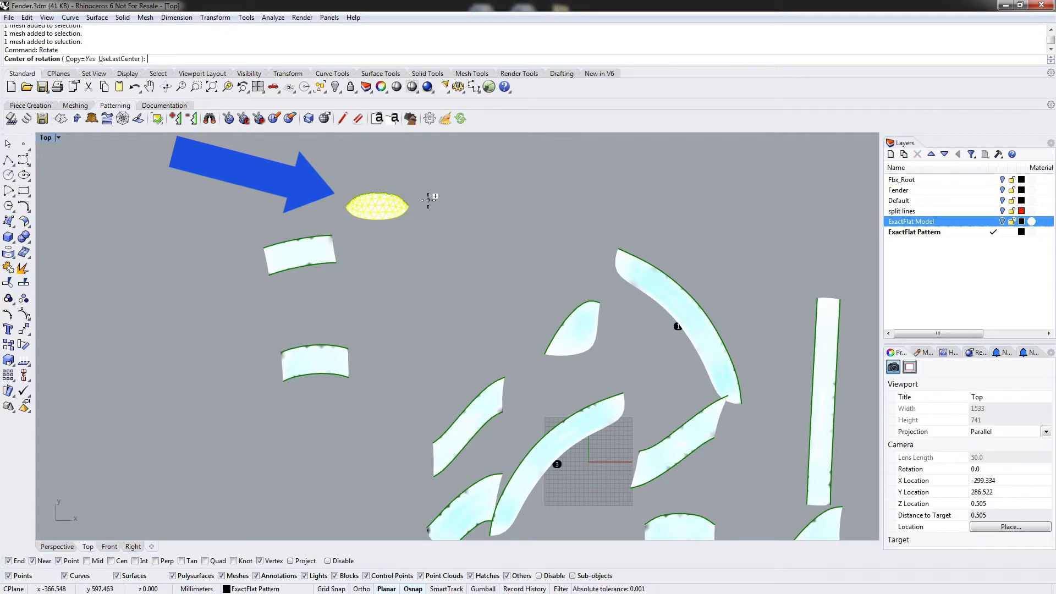
{"action": "scroll", "coordinate": [357, 195], "scroll_direction": "up", "scroll_amount": 2}
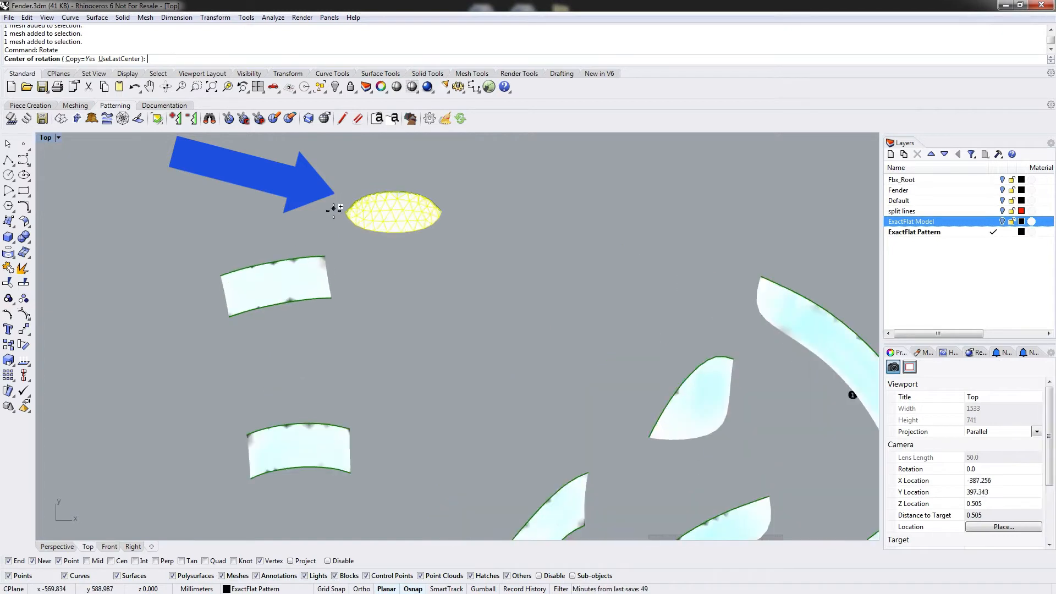
{"action": "left_click", "coordinate": [346, 212]}
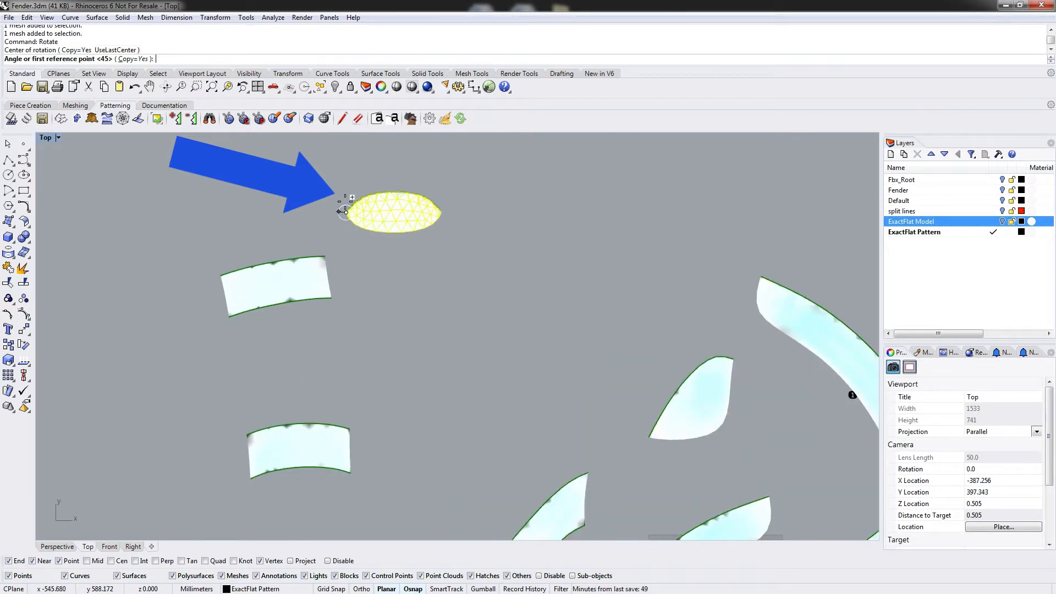
{"action": "left_click", "coordinate": [440, 208]}
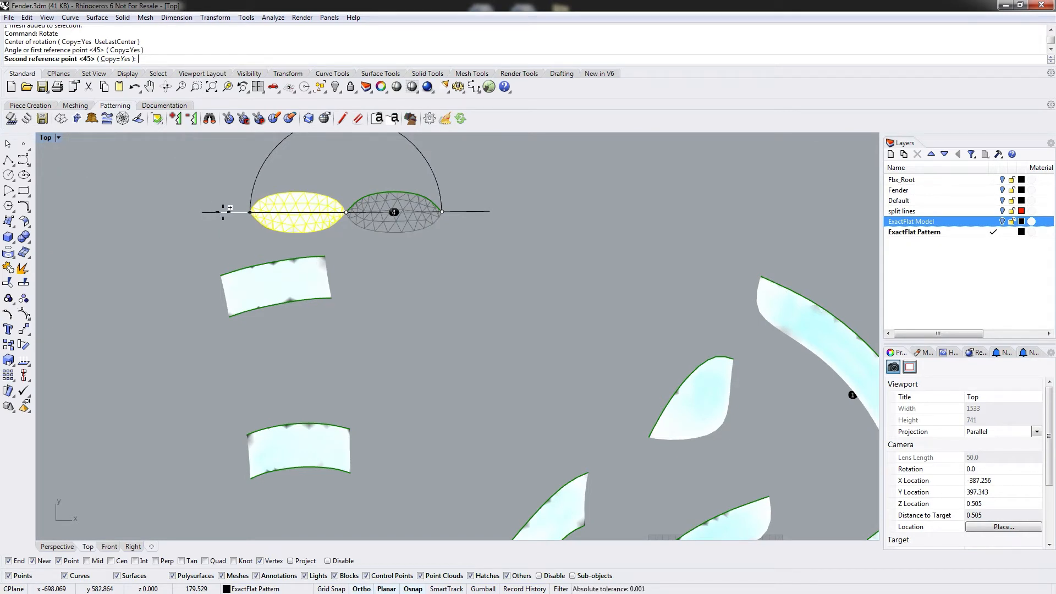
{"action": "left_click", "coordinate": [212, 212]}
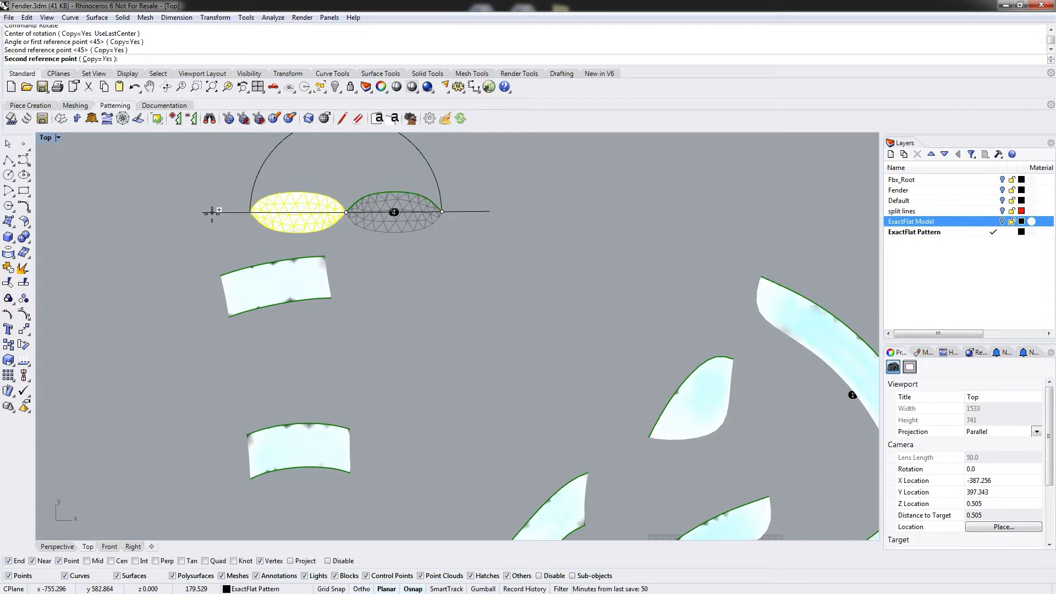
{"action": "right_click", "coordinate": [218, 144]}
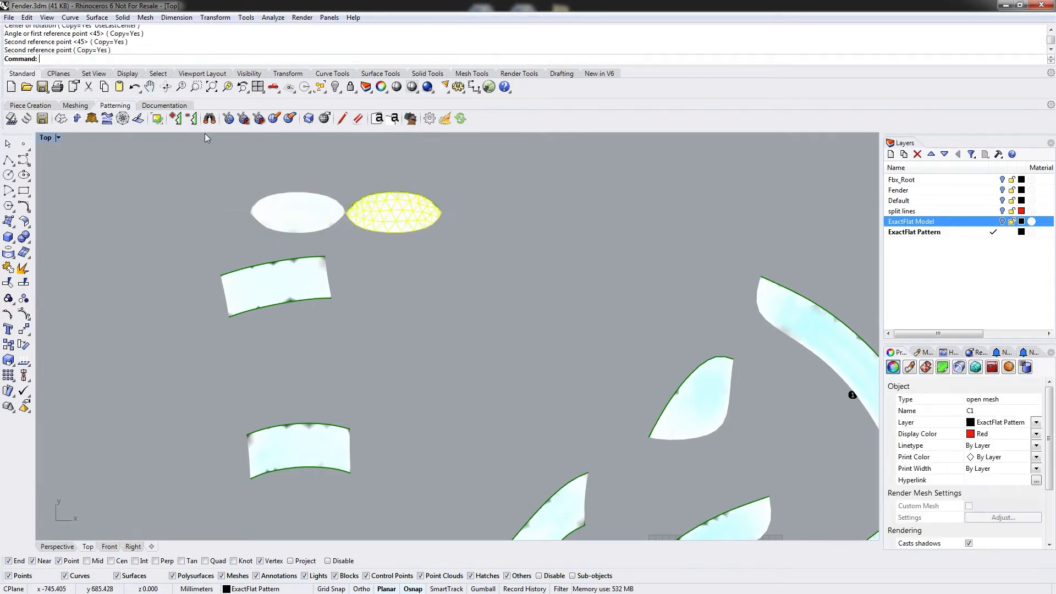
{"action": "left_click", "coordinate": [134, 87]}
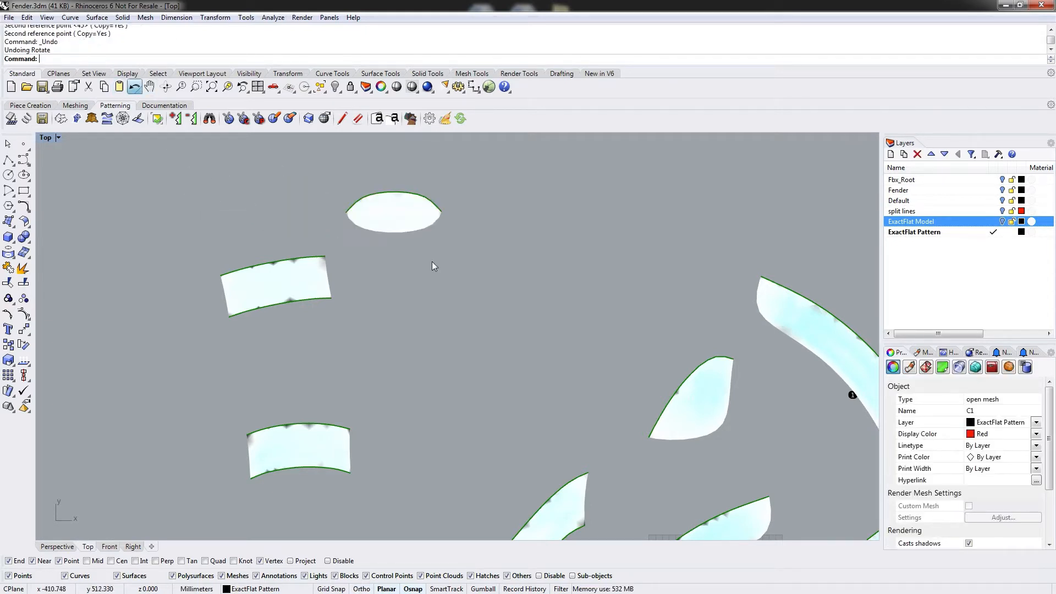
Reselect the oval piece and redraw all flattened pieces.
{"action": "left_click", "coordinate": [395, 215]}
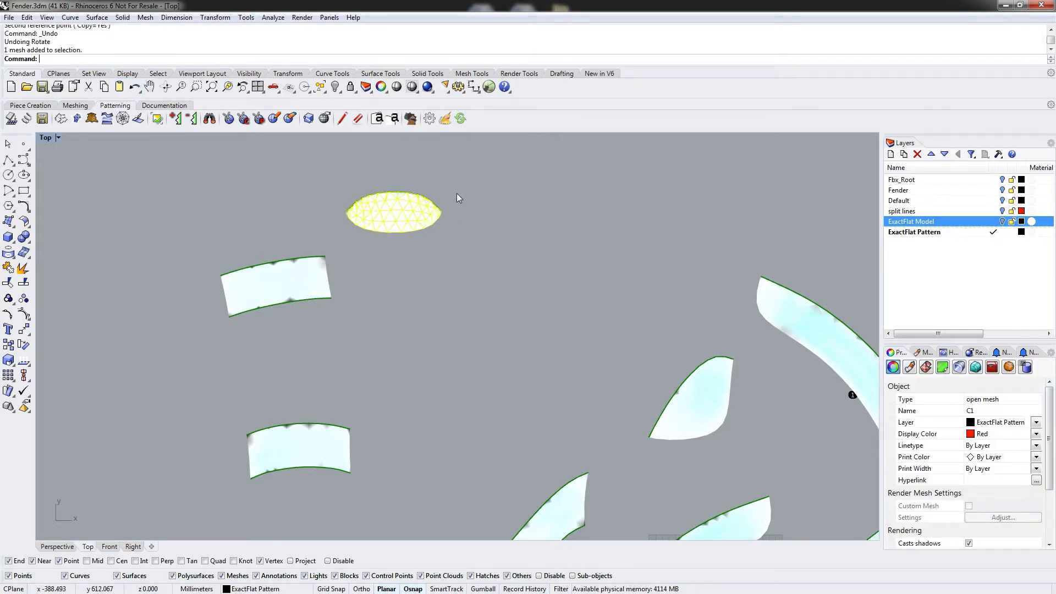
{"action": "left_click", "coordinate": [416, 268]}
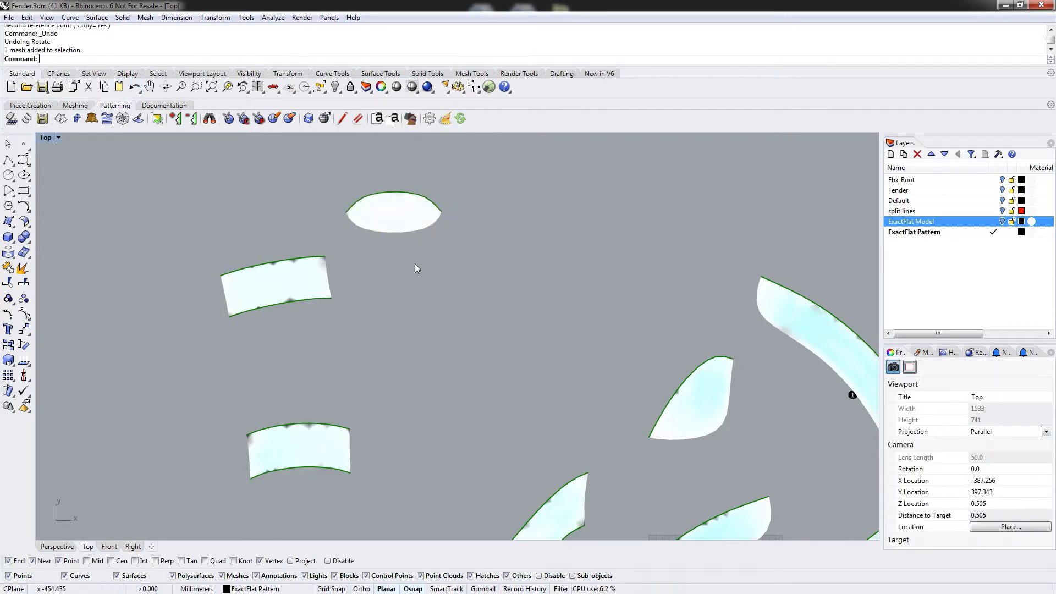
{"action": "left_click", "coordinate": [407, 218]}
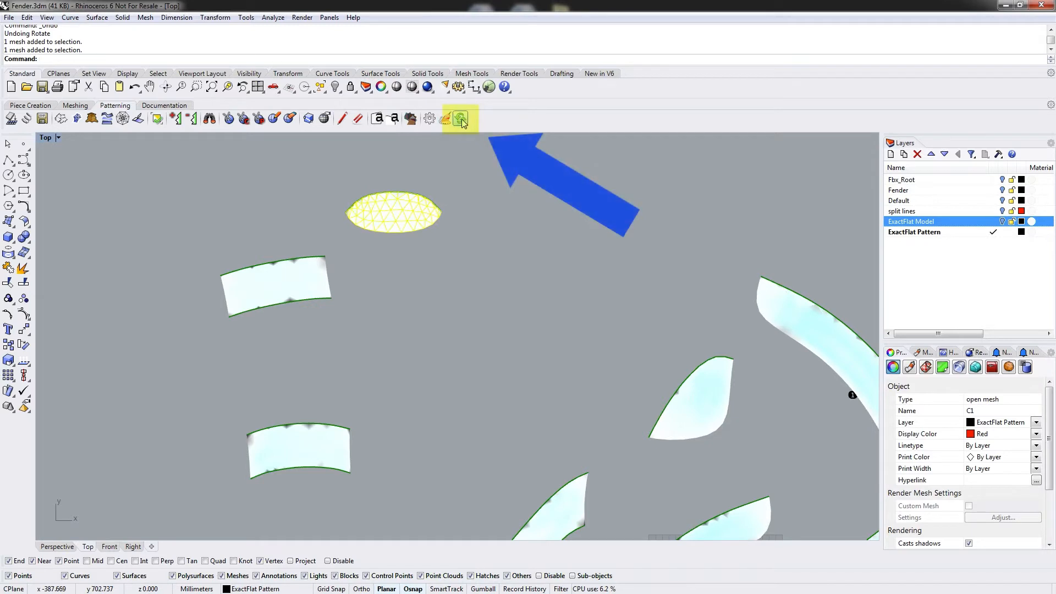
{"action": "left_click", "coordinate": [461, 120]}
{"action": "left_click", "coordinate": [415, 215]}
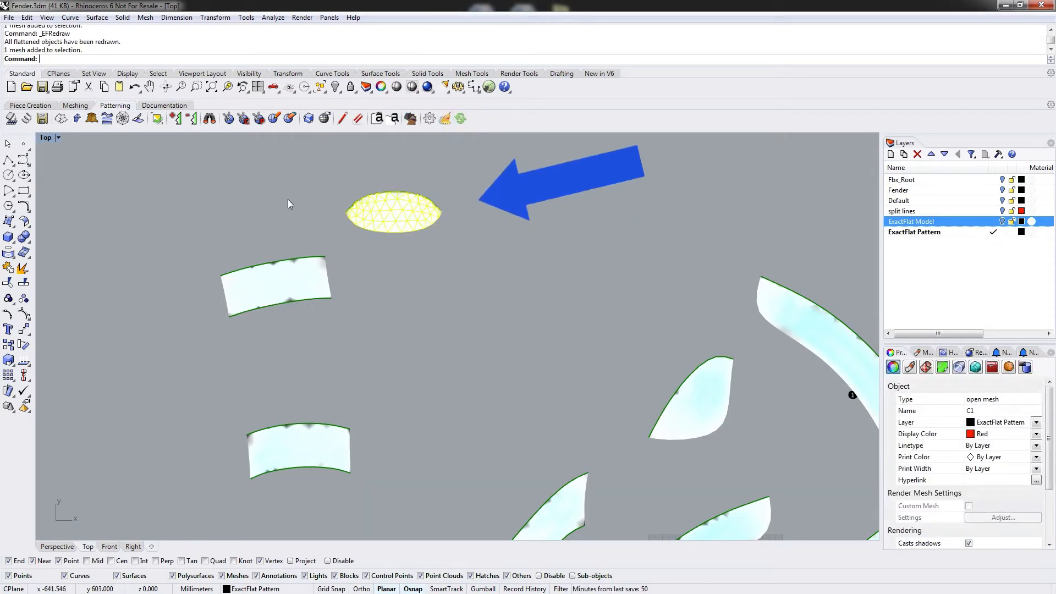
Rotate the oval piece about 180 degrees around its left end without copying, then move it back right.
{"action": "type", "text": "Rotate"}
{"action": "key", "text": "Return"}
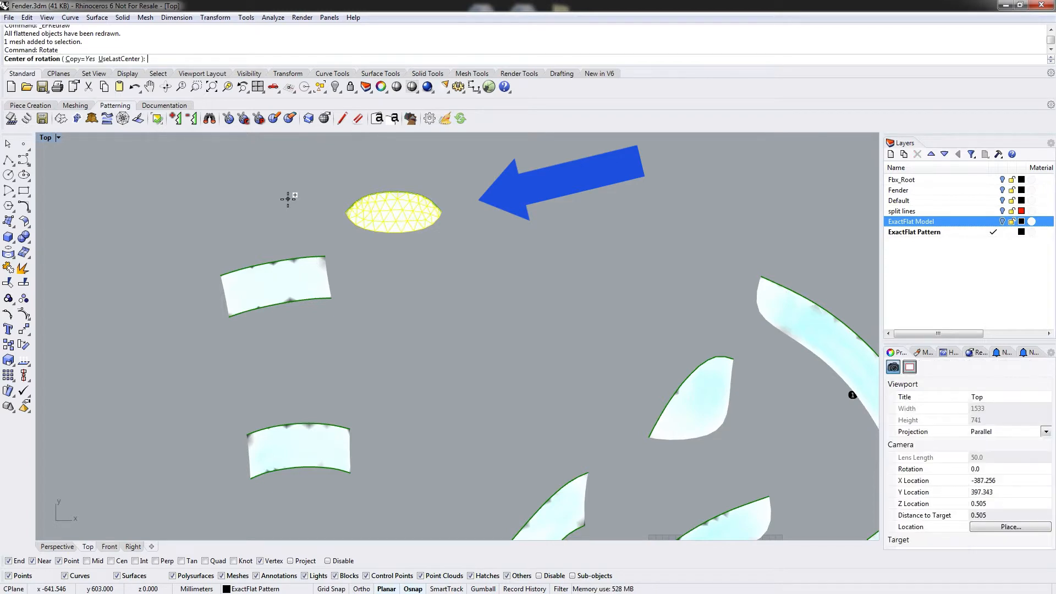
{"action": "left_click", "coordinate": [81, 59]}
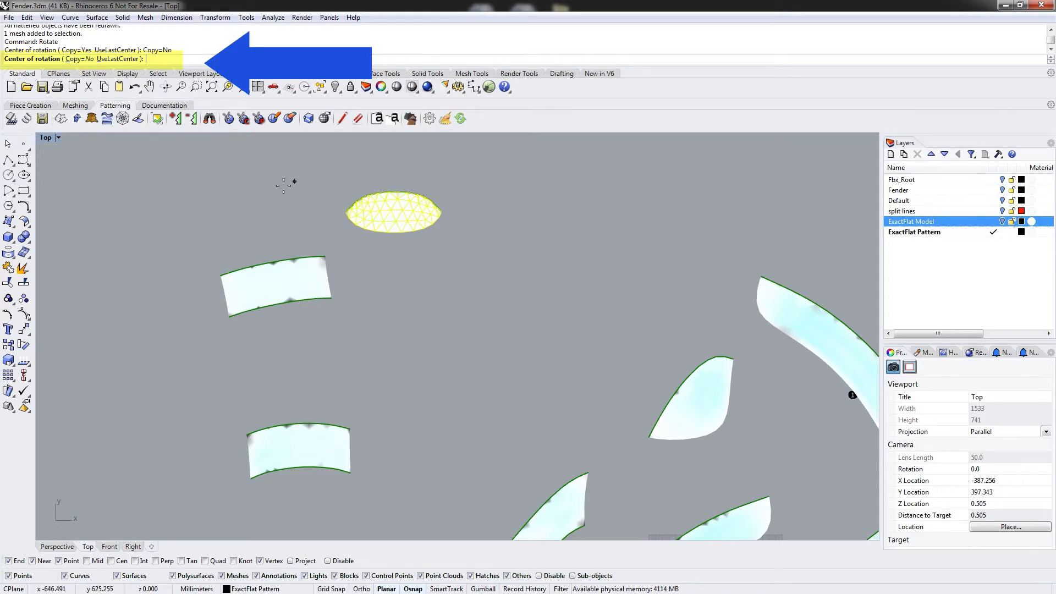
{"action": "left_click", "coordinate": [347, 216]}
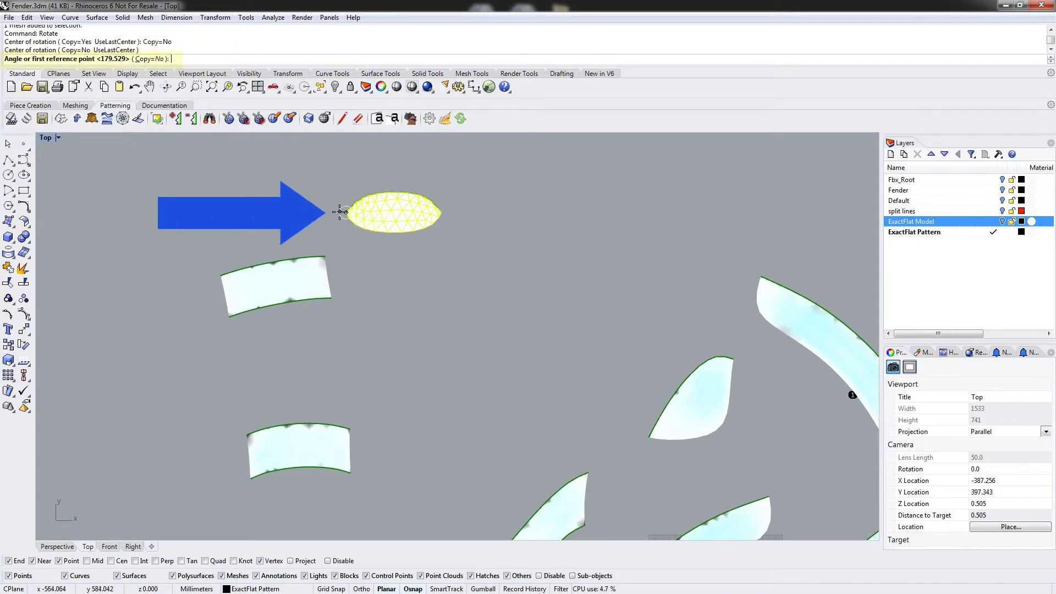
{"action": "left_click", "coordinate": [443, 211]}
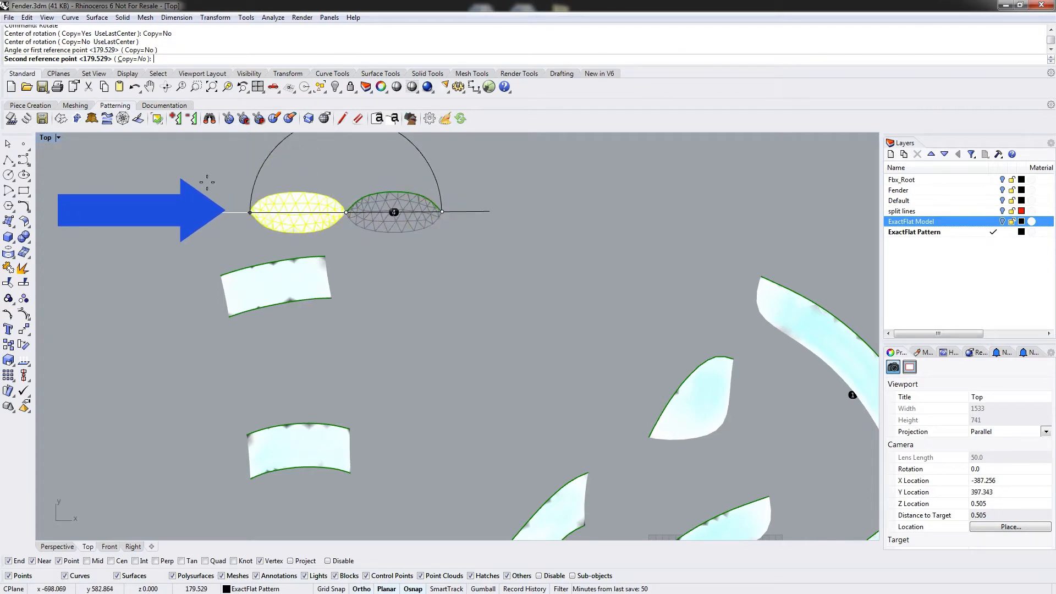
{"action": "left_click", "coordinate": [208, 185]}
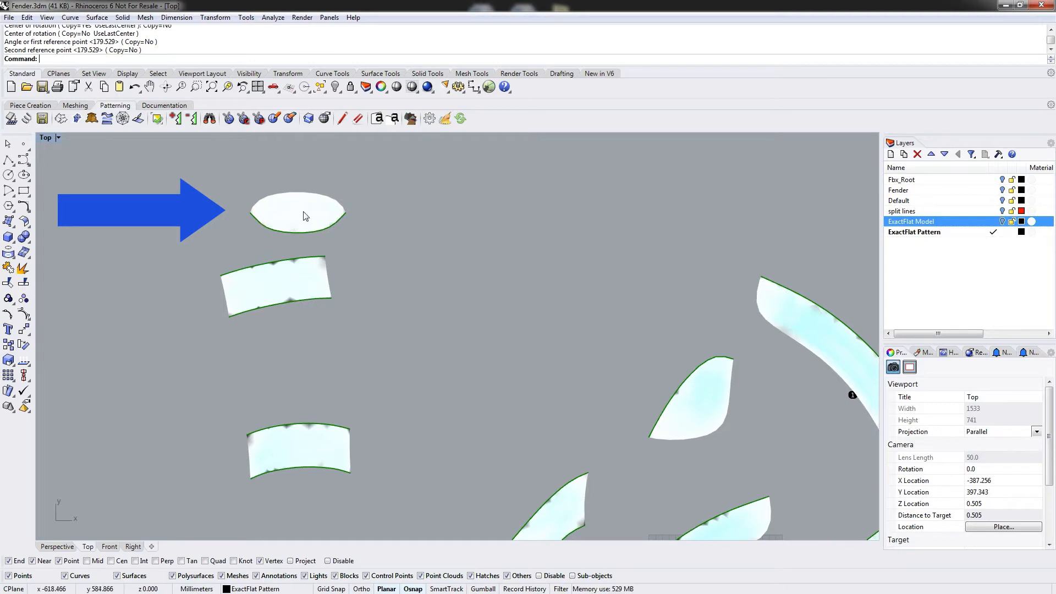
{"action": "left_click_drag", "start_coordinate": [305, 215], "coordinate": [461, 218]}
{"action": "left_click", "coordinate": [556, 235]}
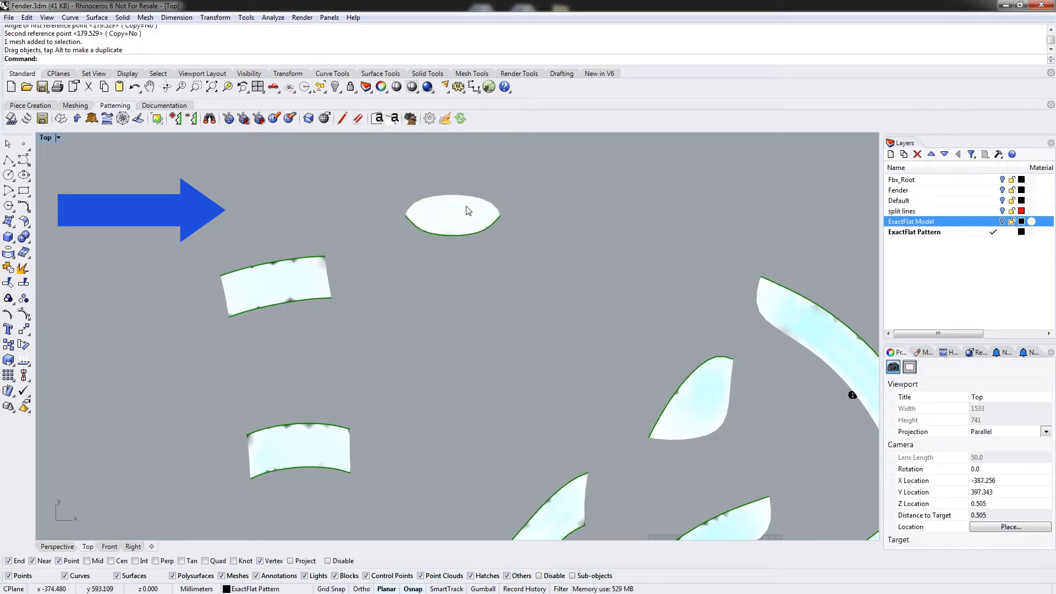
Use Find on successive cuts to stack the neighbouring pieces below the oval piece at offset 30.
{"action": "left_click", "coordinate": [210, 119]}
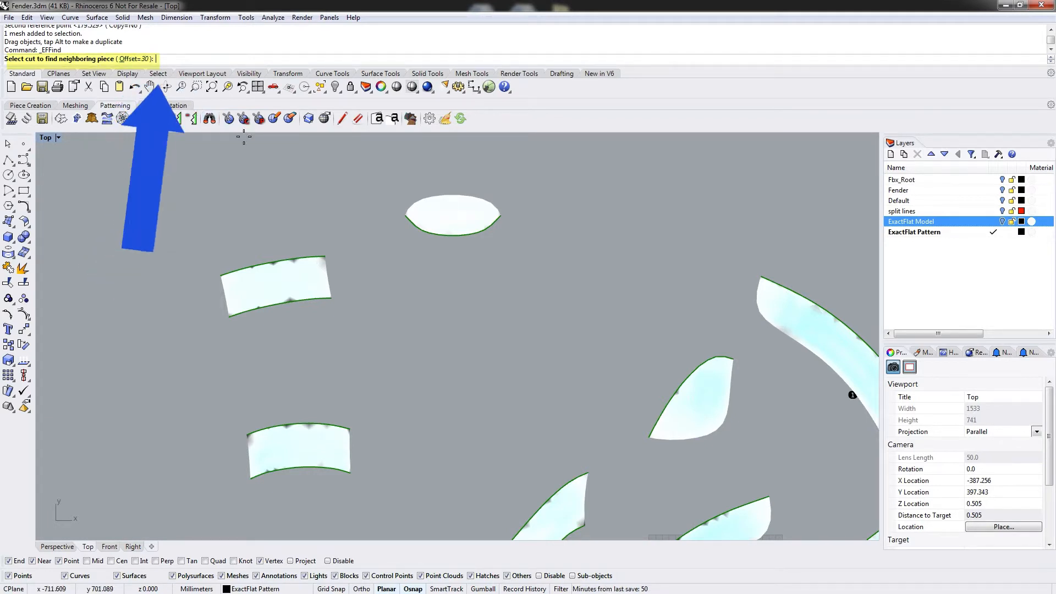
{"action": "left_click", "coordinate": [451, 238]}
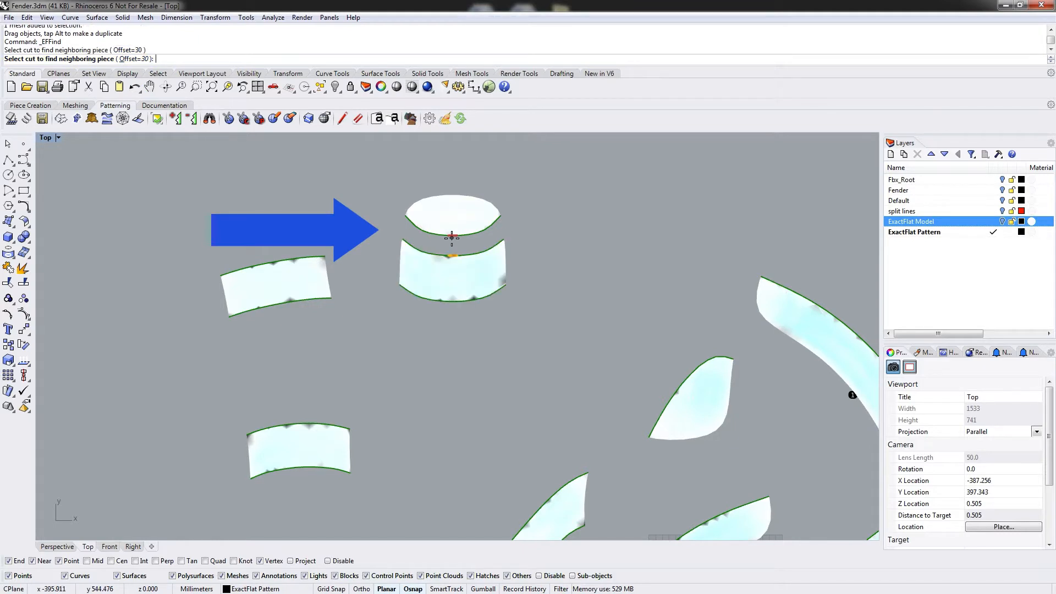
{"action": "left_click", "coordinate": [450, 302]}
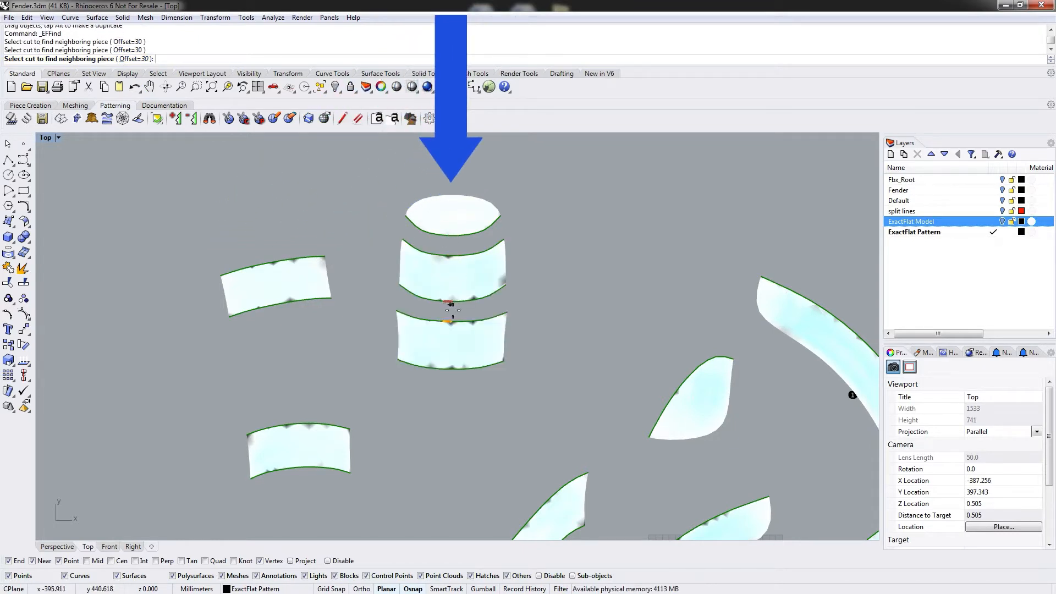
{"action": "left_click", "coordinate": [454, 370]}
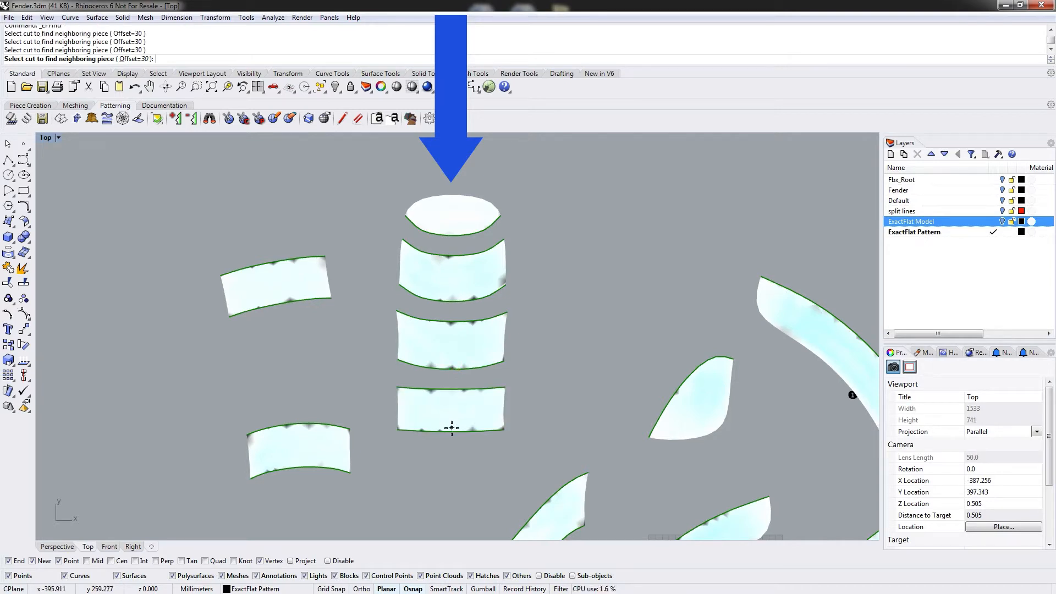
{"action": "left_click", "coordinate": [450, 432]}
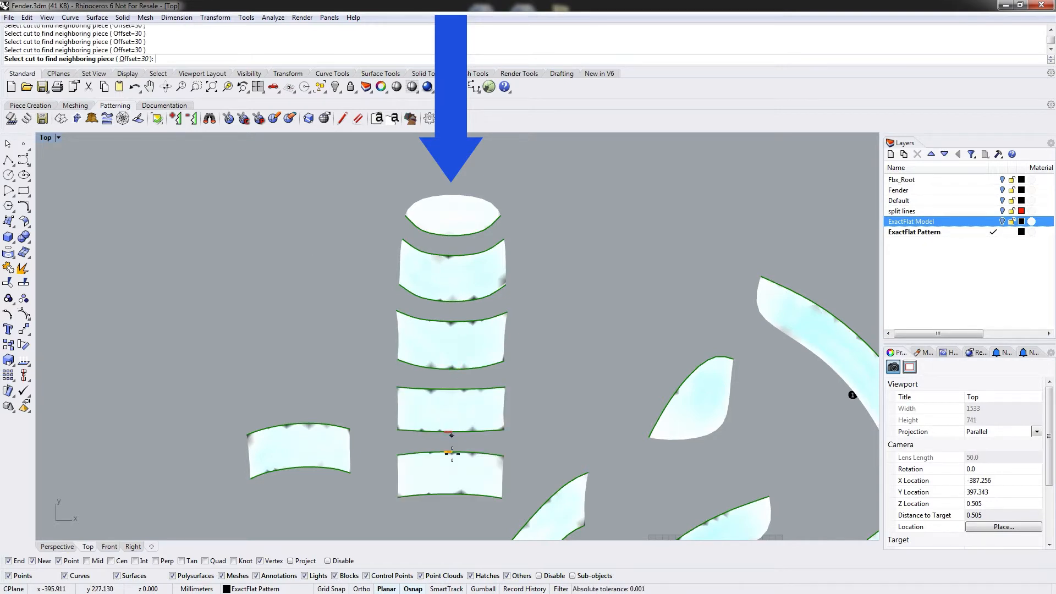
{"action": "left_click", "coordinate": [453, 297]}
{"action": "left_click", "coordinate": [454, 365]}
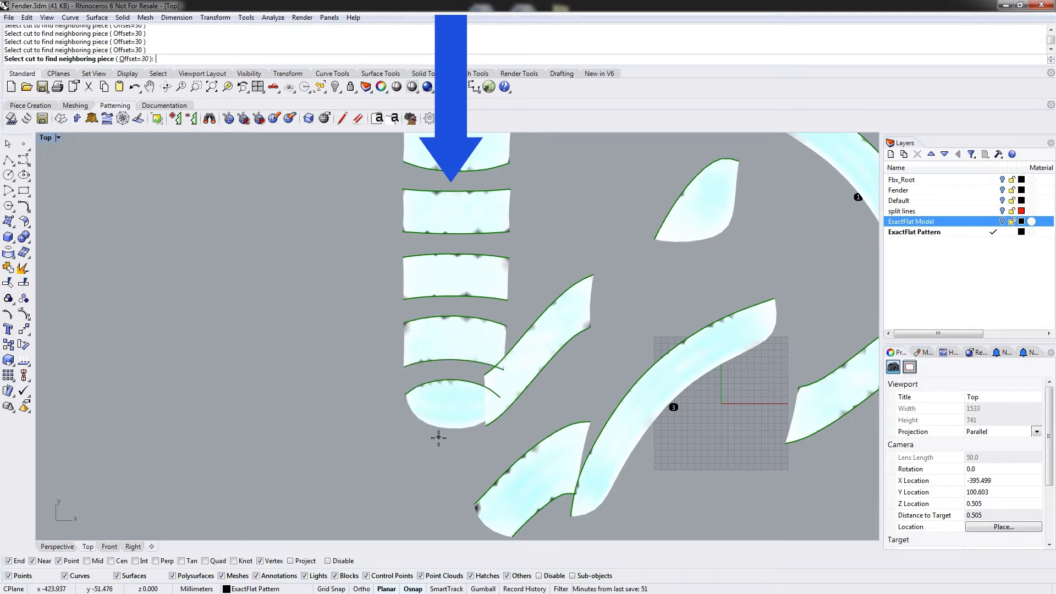
{"action": "right_click", "coordinate": [504, 252]}
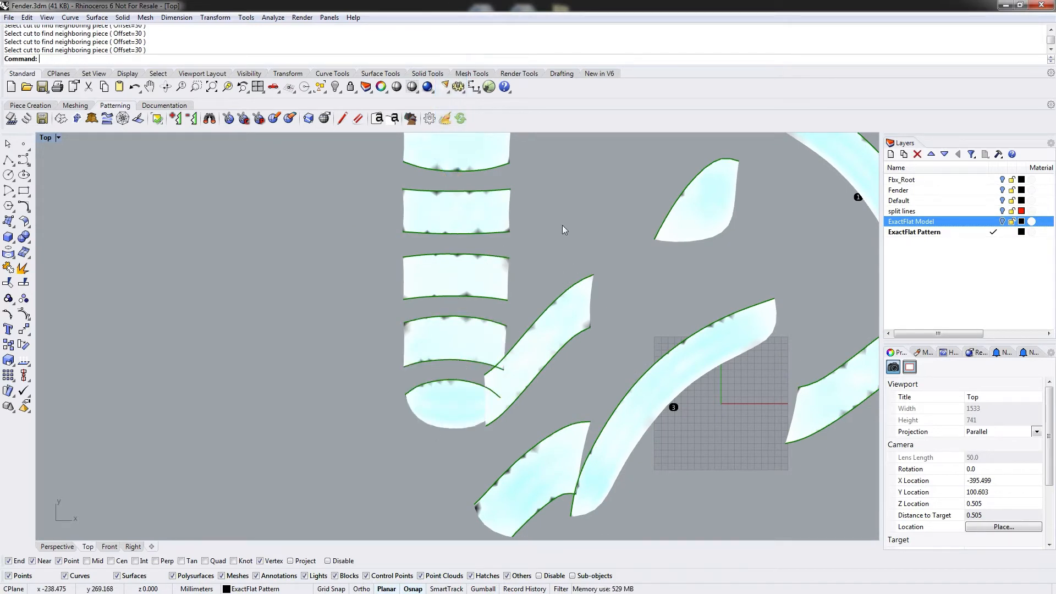
Move the diagonal strip piece beside the new stack up and to the right.
{"action": "scroll", "coordinate": [511, 305], "scroll_direction": "down", "scroll_amount": 5}
{"action": "left_click", "coordinate": [446, 376]}
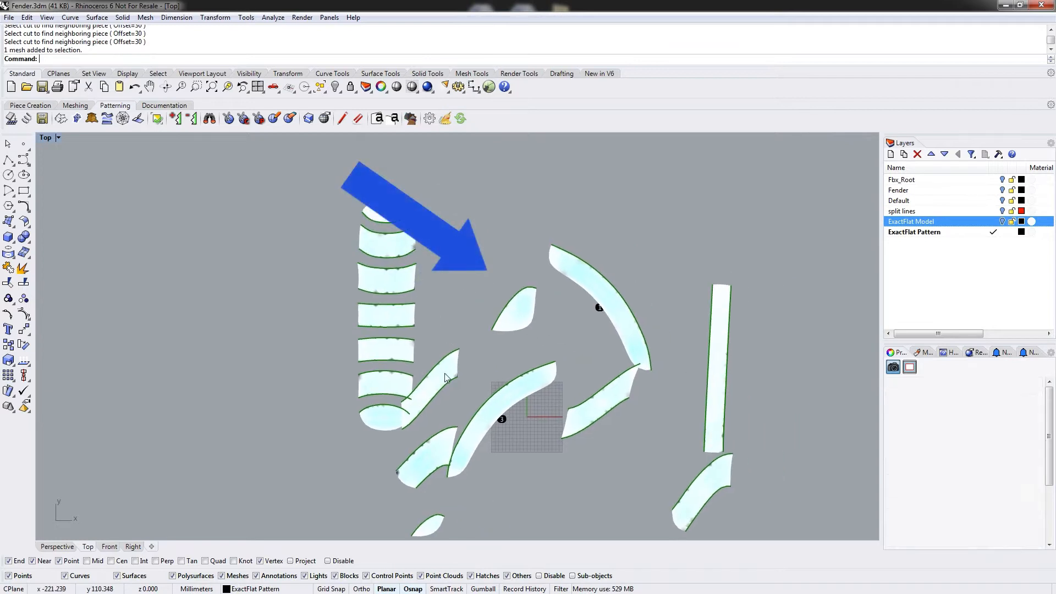
{"action": "left_click_drag", "start_coordinate": [446, 376], "coordinate": [525, 350]}
Move the small teardrop piece out to the upper left of the layout.
{"action": "left_click", "coordinate": [524, 310]}
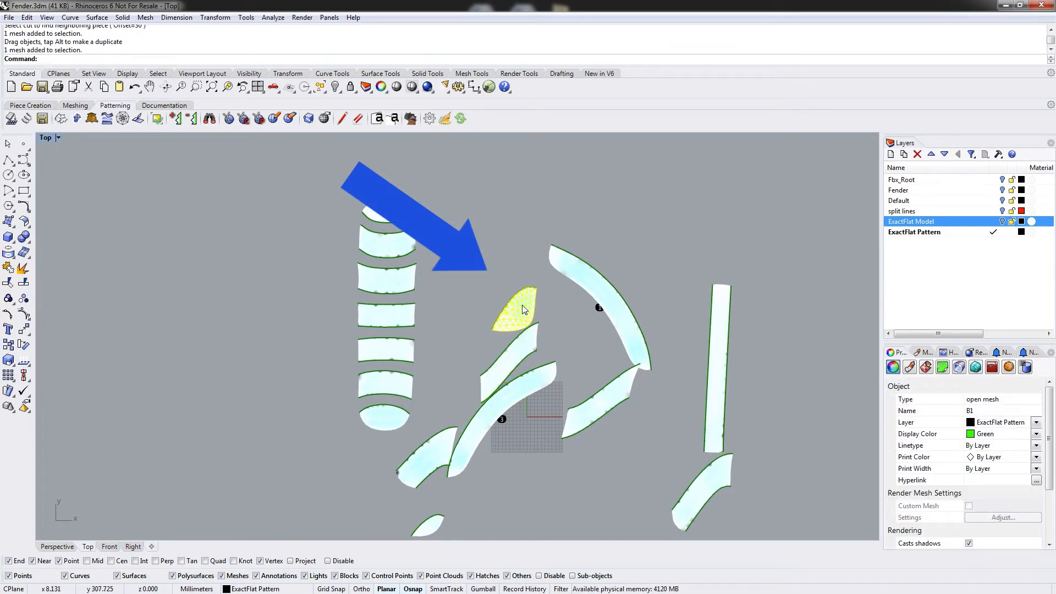
{"action": "left_click_drag", "start_coordinate": [522, 314], "coordinate": [225, 202]}
{"action": "right_click_drag", "start_coordinate": [204, 248], "coordinate": [413, 289]}
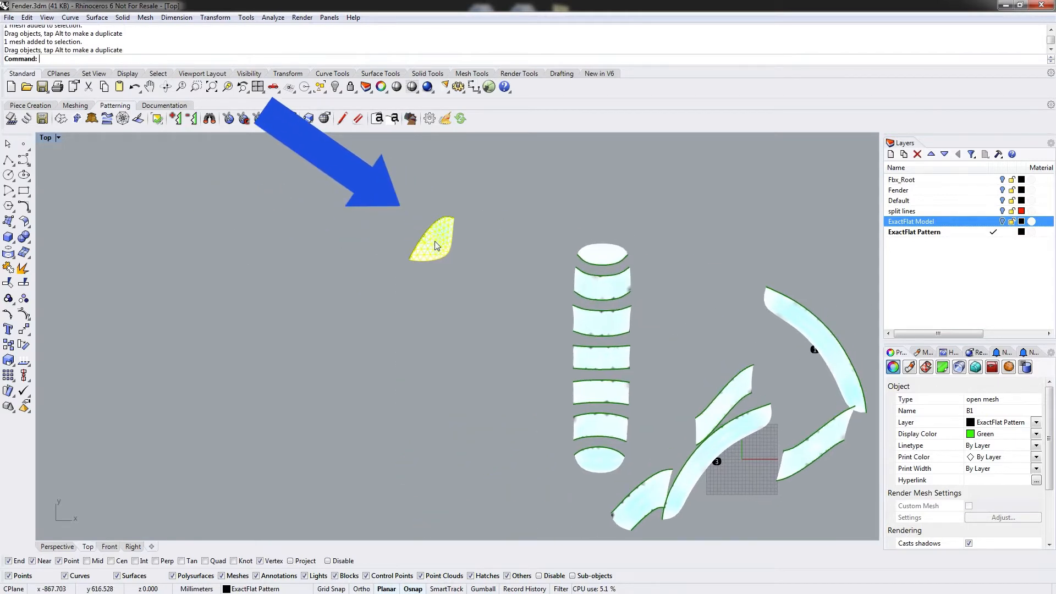
{"action": "left_click_drag", "start_coordinate": [435, 241], "coordinate": [429, 262]}
{"action": "left_click", "coordinate": [471, 254]}
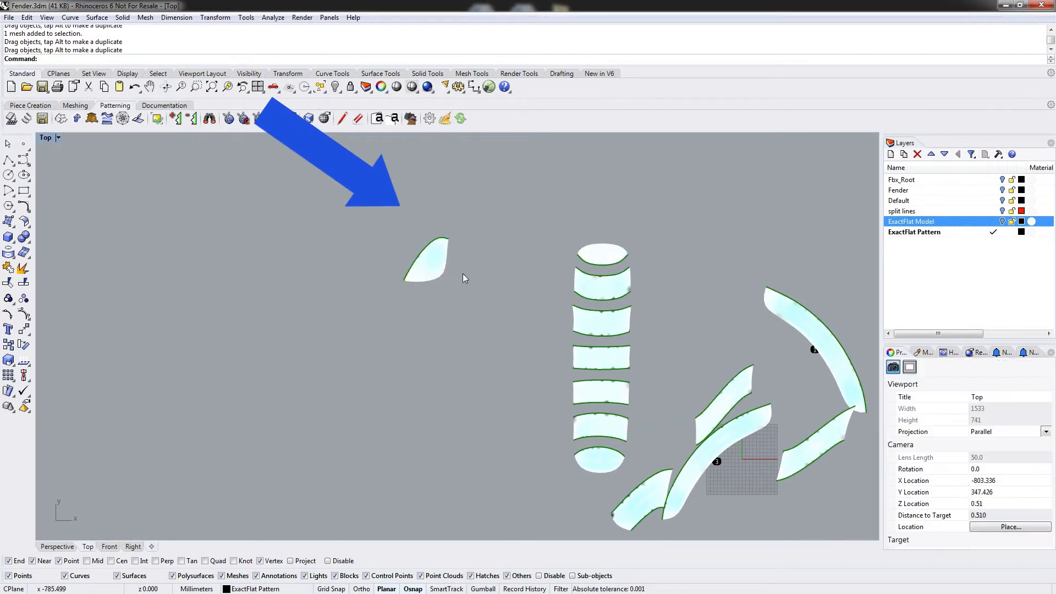
Rotate the small teardrop piece about 180 degrees around its lower left end without copying, then move it up.
{"action": "left_click", "coordinate": [439, 261]}
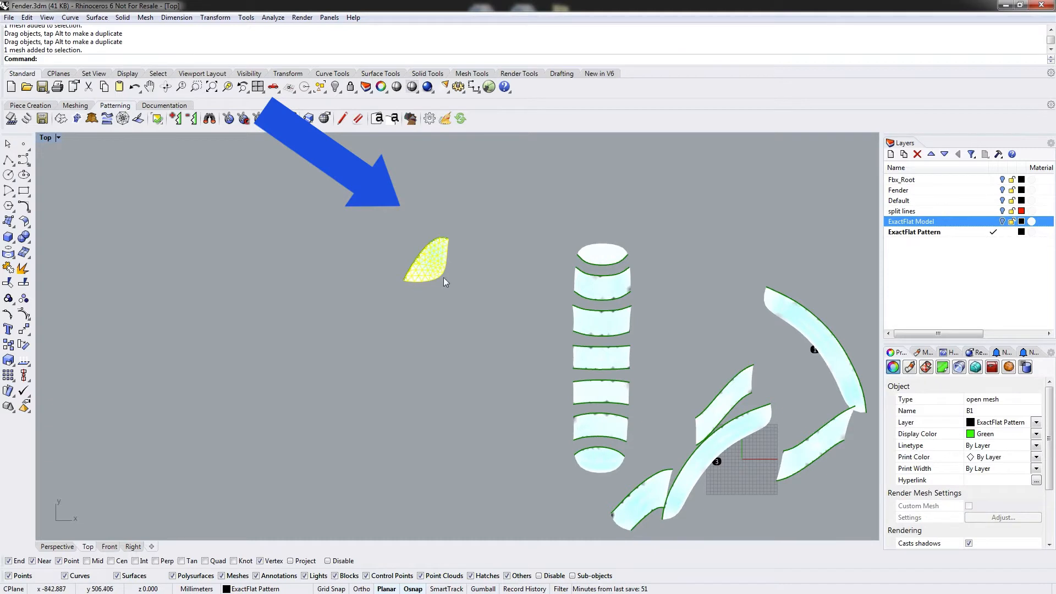
{"action": "left_click", "coordinate": [458, 288]}
{"action": "scroll", "coordinate": [435, 287], "scroll_direction": "up", "scroll_amount": 3}
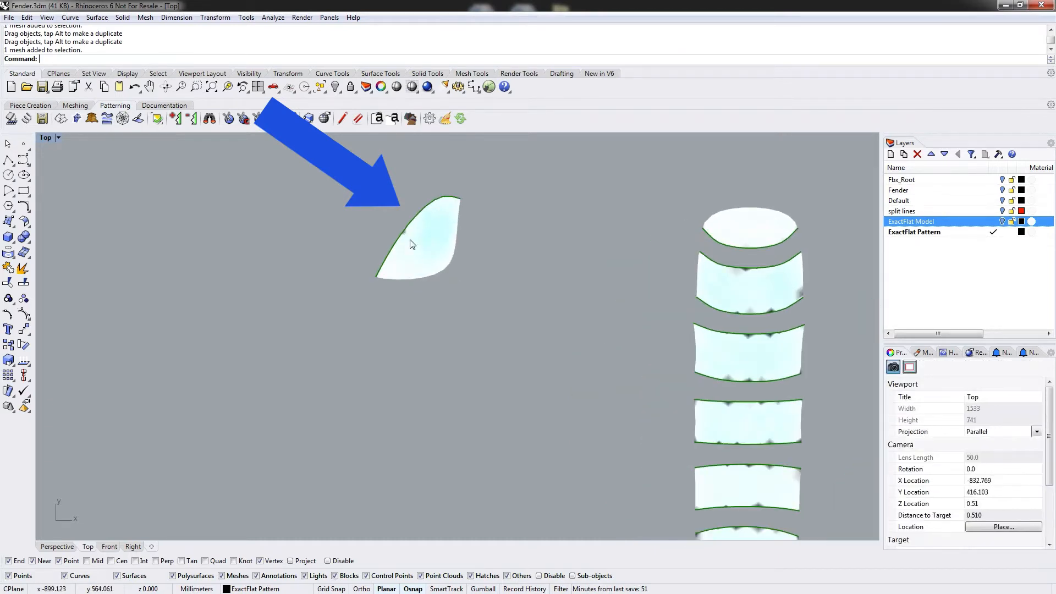
{"action": "left_click", "coordinate": [434, 238]}
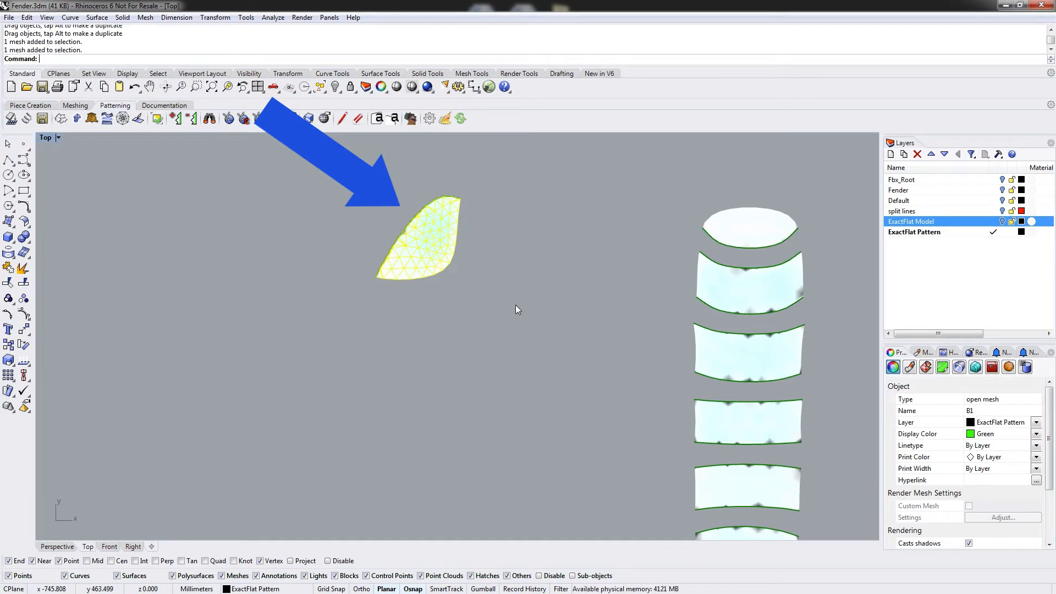
{"action": "type", "text": "rotate"}
{"action": "key", "text": "Return"}
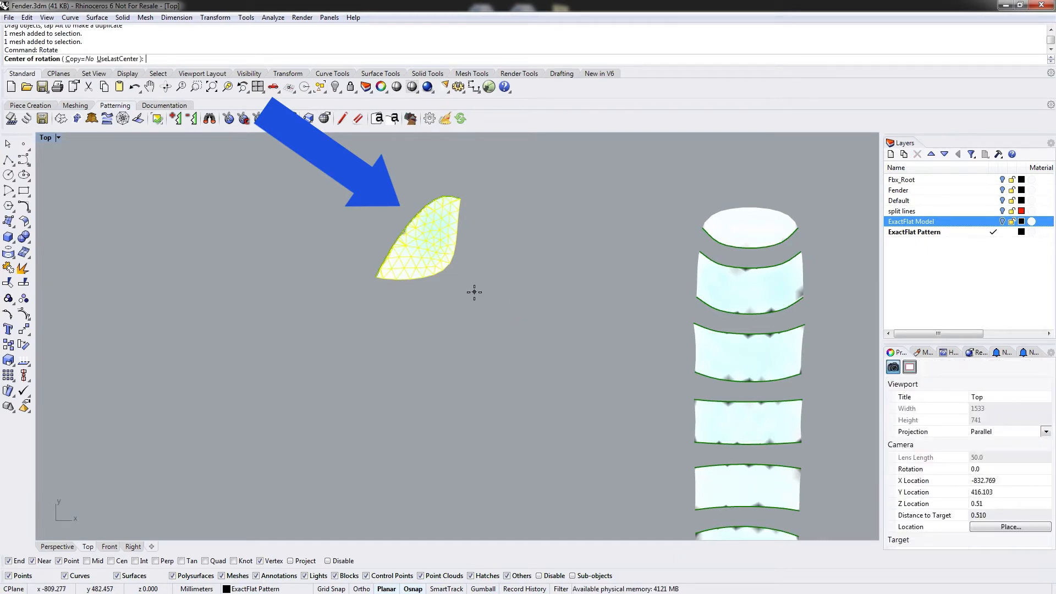
{"action": "left_click", "coordinate": [377, 278]}
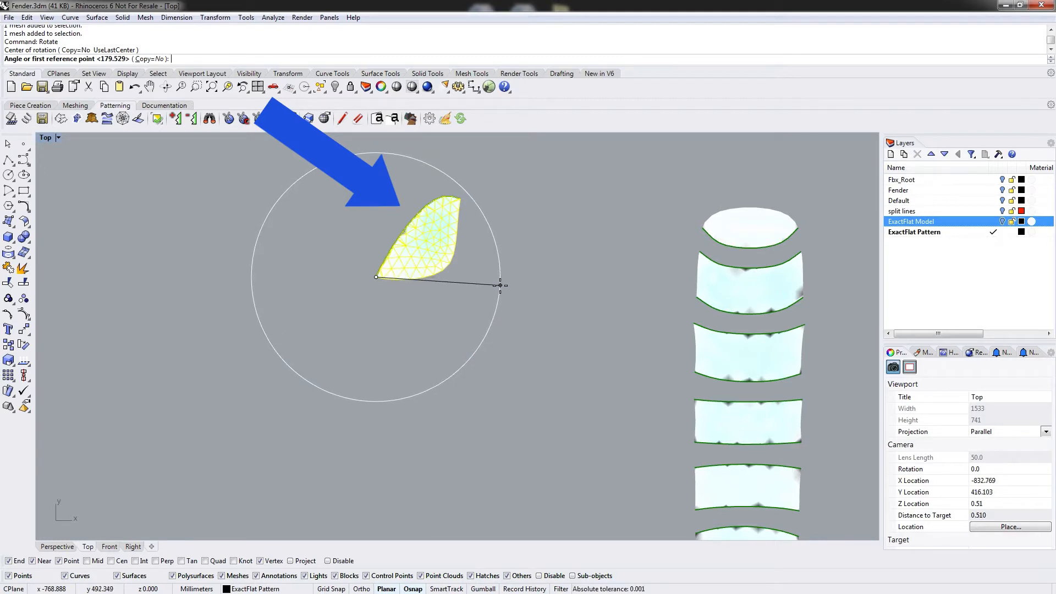
{"action": "left_click", "coordinate": [500, 284]}
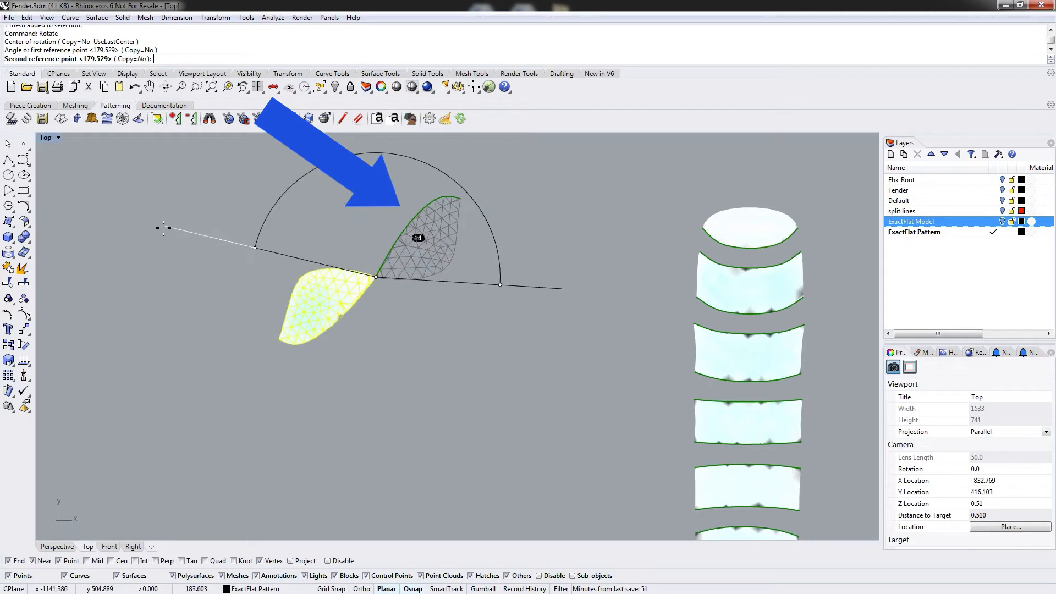
{"action": "left_click", "coordinate": [191, 274]}
{"action": "left_click_drag", "start_coordinate": [329, 323], "coordinate": [335, 185]}
{"action": "left_click", "coordinate": [379, 209]}
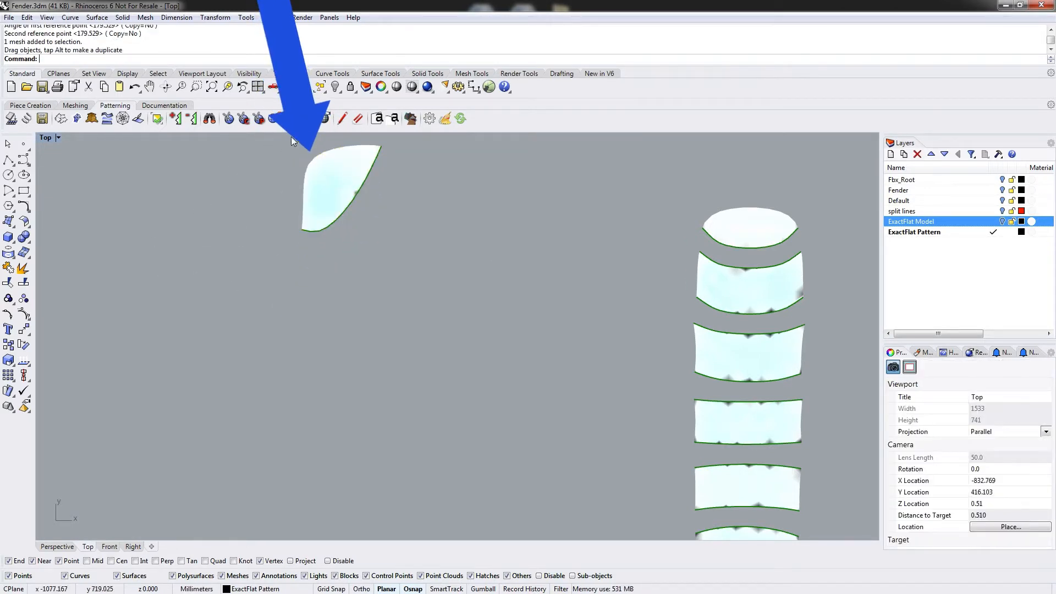
Use Find on successive cuts to stack the neighbouring pieces below the teardrop piece at offset 30.
{"action": "left_click", "coordinate": [209, 118]}
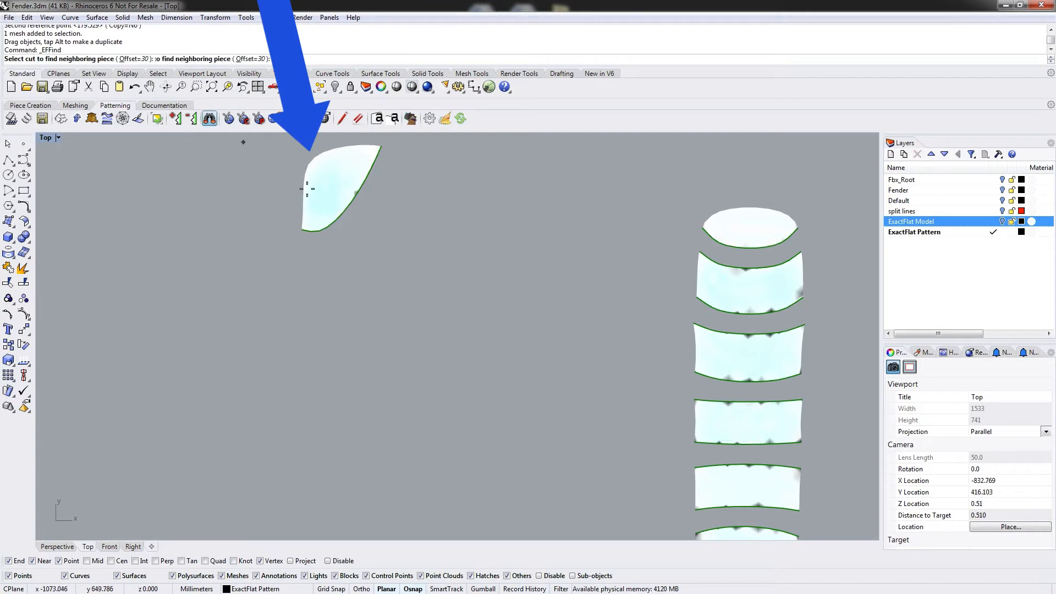
{"action": "left_click", "coordinate": [341, 221]}
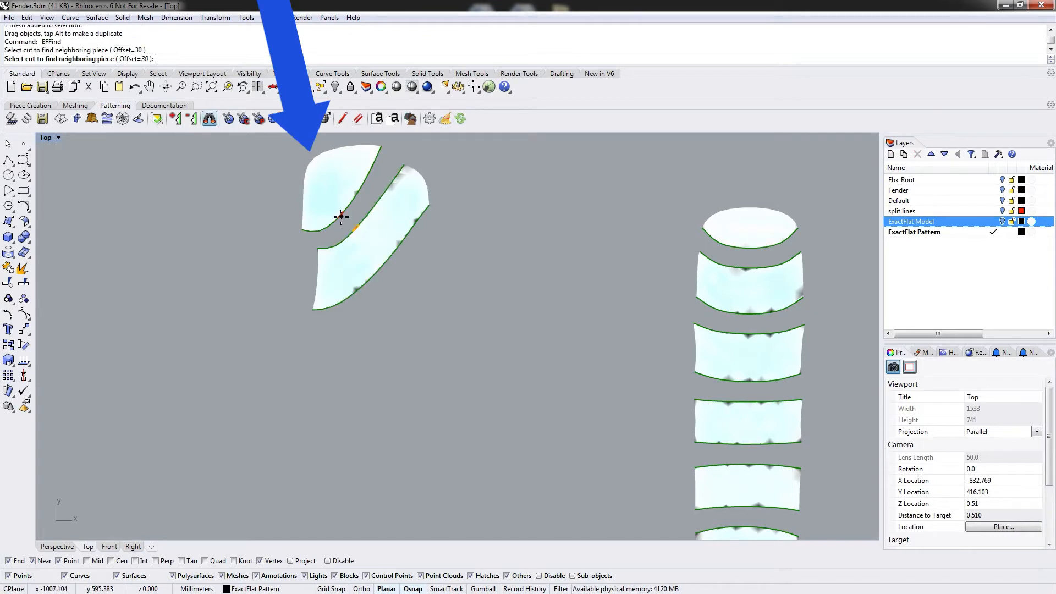
{"action": "left_click", "coordinate": [317, 310]}
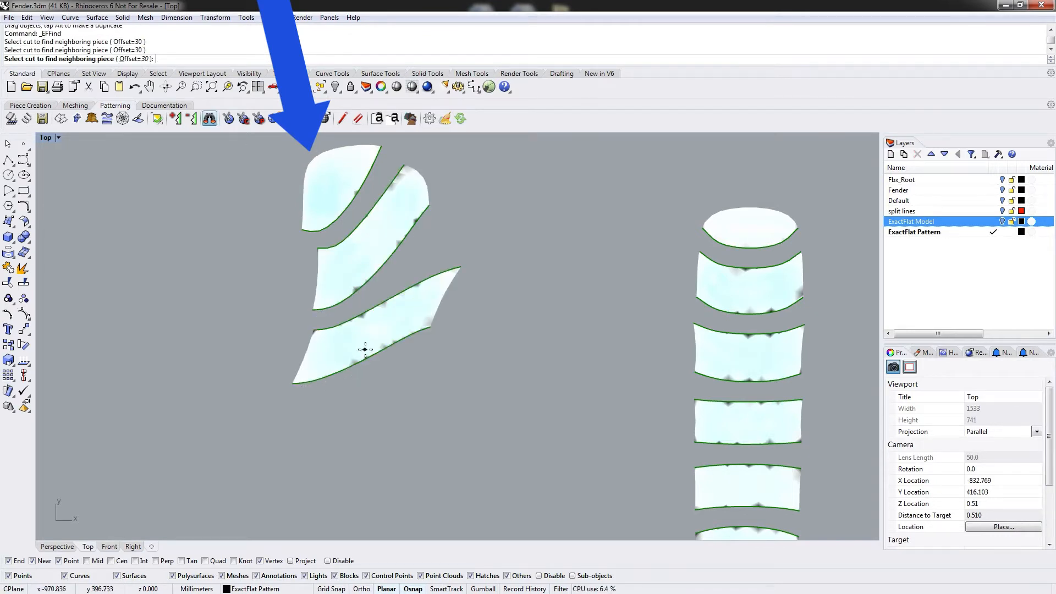
{"action": "left_click", "coordinate": [355, 197]}
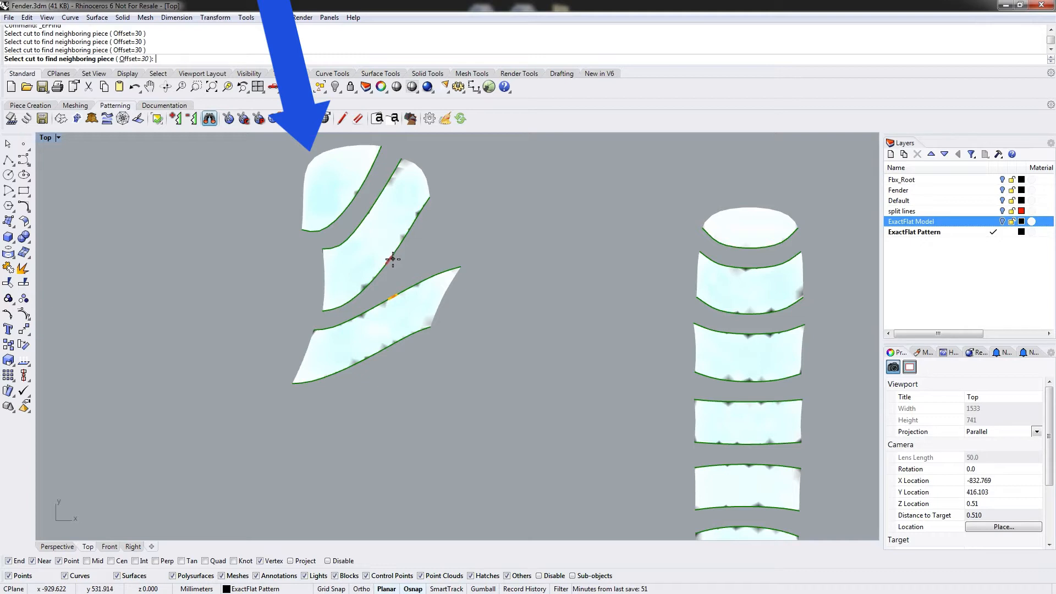
{"action": "left_click", "coordinate": [393, 259]}
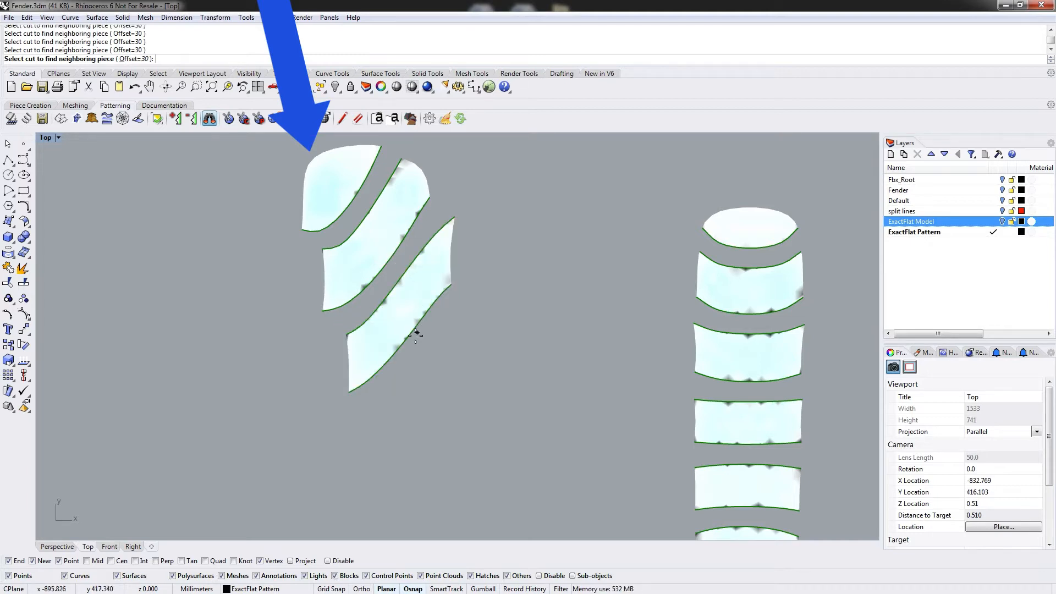
{"action": "left_click", "coordinate": [409, 340]}
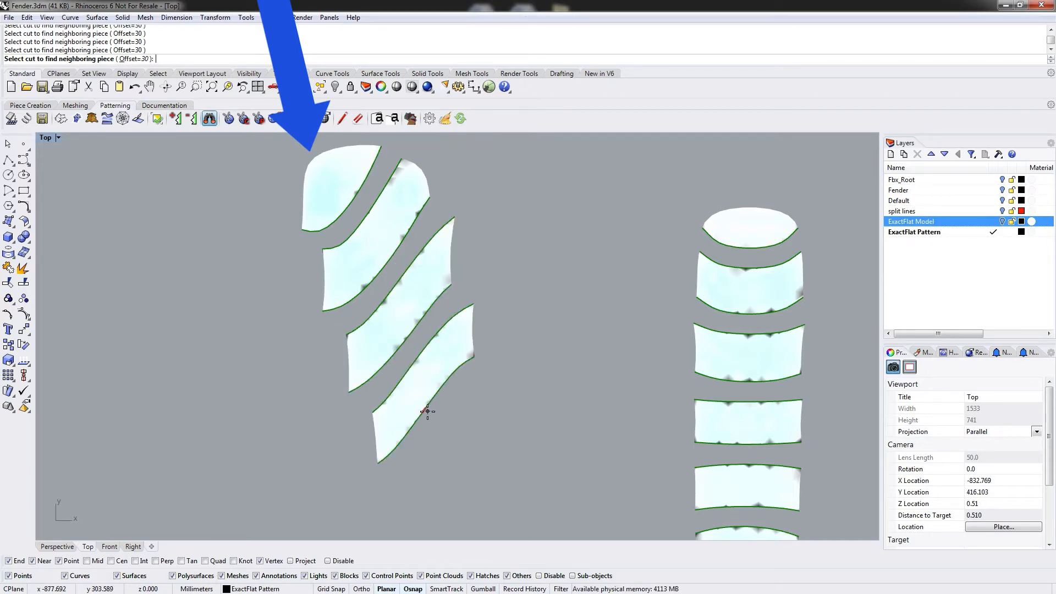
{"action": "right_click_drag", "start_coordinate": [428, 412], "coordinate": [386, 352]}
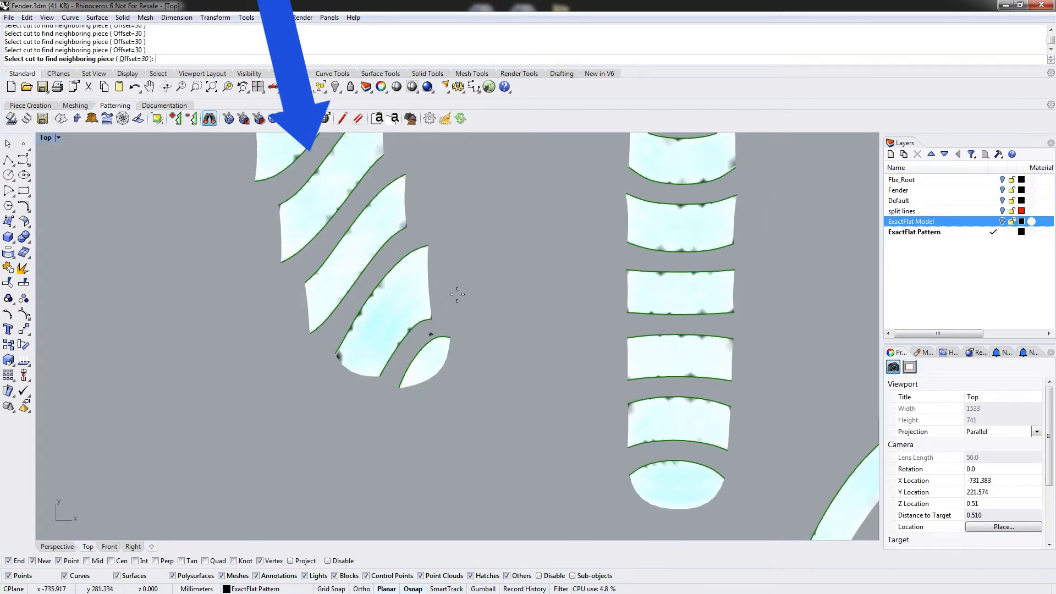
{"action": "key", "text": "Return"}
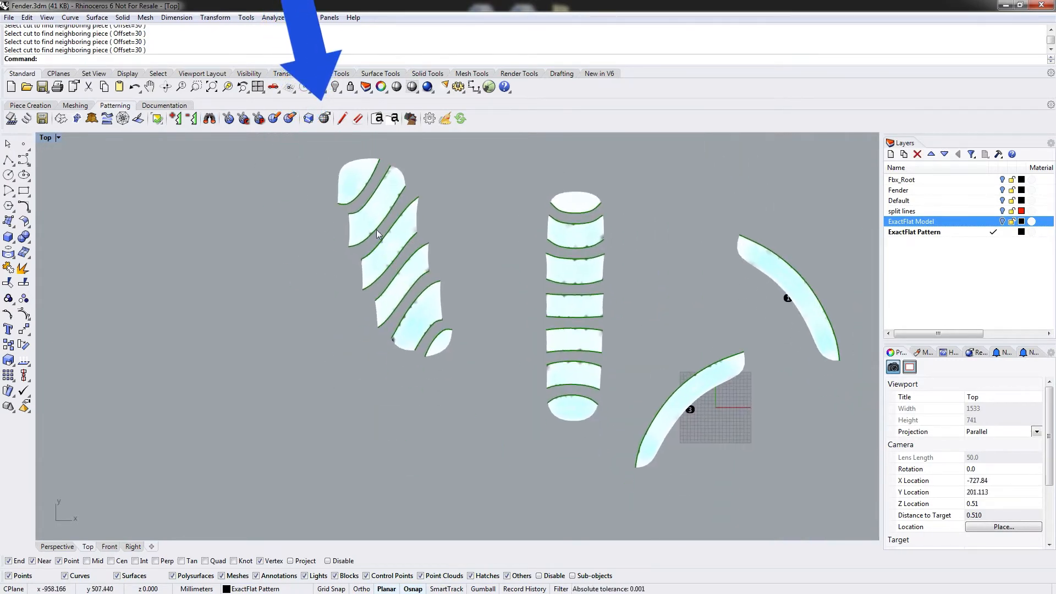
Rearrange the new diagonal stack, moving its small end piece down to the bottom.
{"action": "left_click_drag", "start_coordinate": [376, 232], "coordinate": [364, 375]}
{"action": "left_click", "coordinate": [444, 345]}
{"action": "left_click_drag", "start_coordinate": [444, 345], "coordinate": [394, 409]}
{"action": "left_click", "coordinate": [432, 420]}
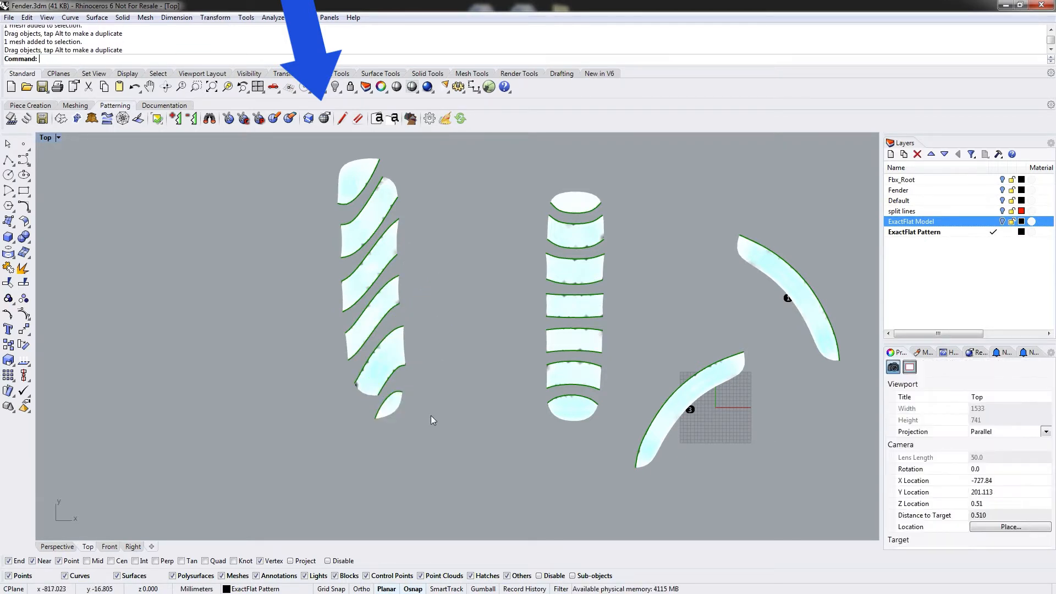
Select the whole six-piece diagonal stack and move it to the right, closer to the central stack.
{"action": "left_click_drag", "start_coordinate": [447, 447], "coordinate": [319, 148]}
{"action": "left_click_drag", "start_coordinate": [351, 182], "coordinate": [423, 206]}
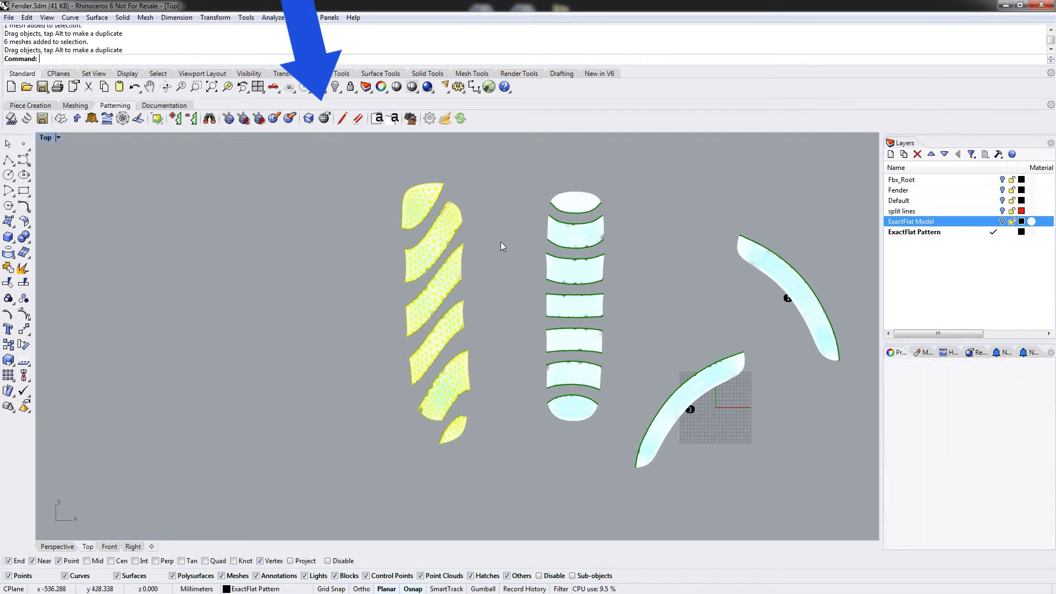
{"action": "left_click", "coordinate": [708, 329]}
{"action": "right_click_drag", "start_coordinate": [707, 329], "coordinate": [567, 290]}
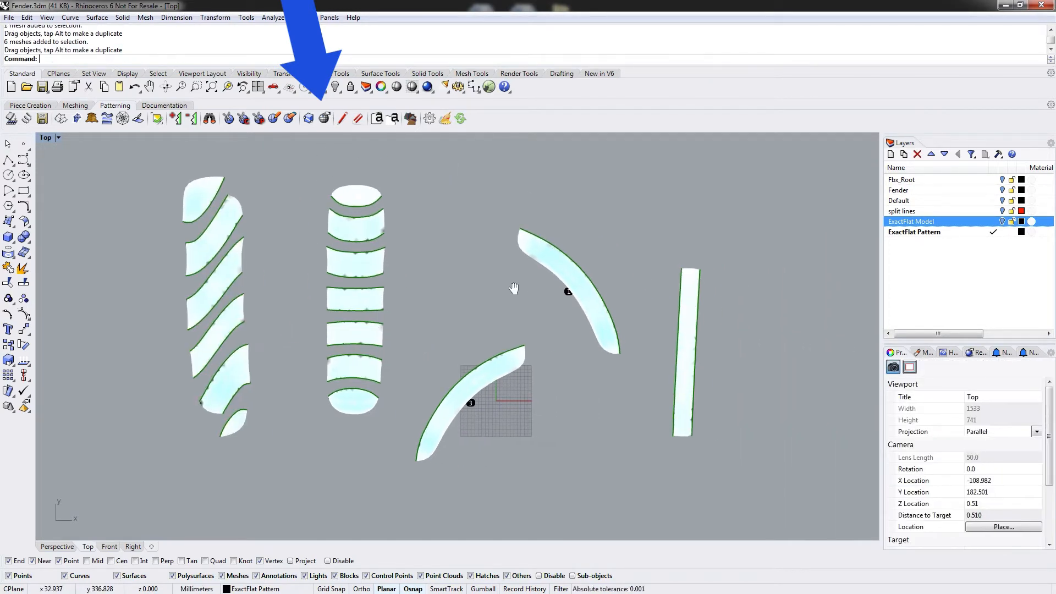
Move the long straight strip piece to the far left of the layout and set curved piece 3 beside it.
{"action": "left_click", "coordinate": [690, 338]}
{"action": "left_click_drag", "start_coordinate": [691, 338], "coordinate": [94, 284]}
{"action": "left_click", "coordinate": [486, 385]}
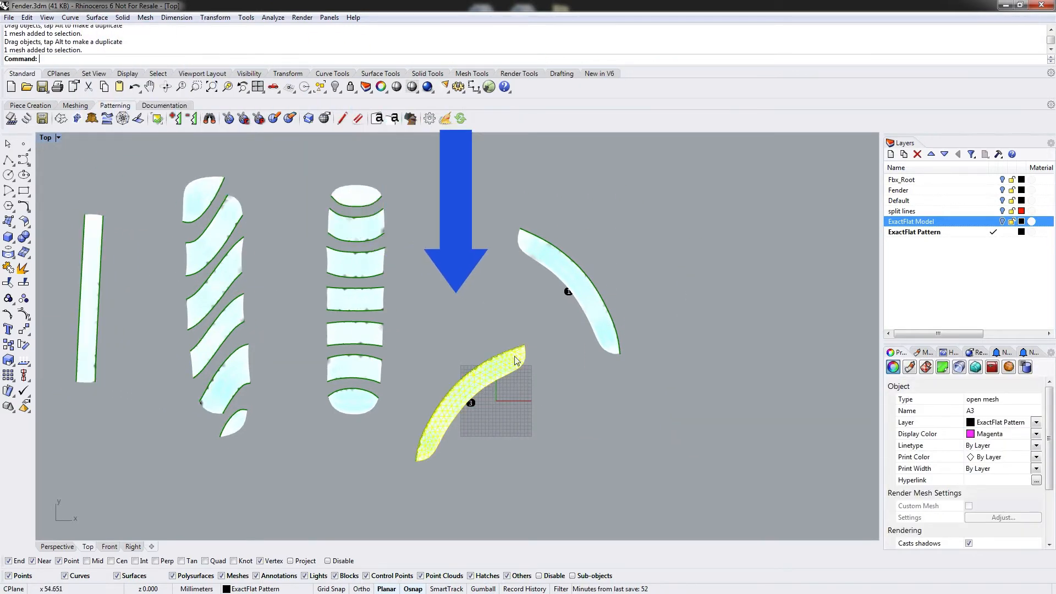
{"action": "left_click_drag", "start_coordinate": [485, 385], "coordinate": [155, 302]}
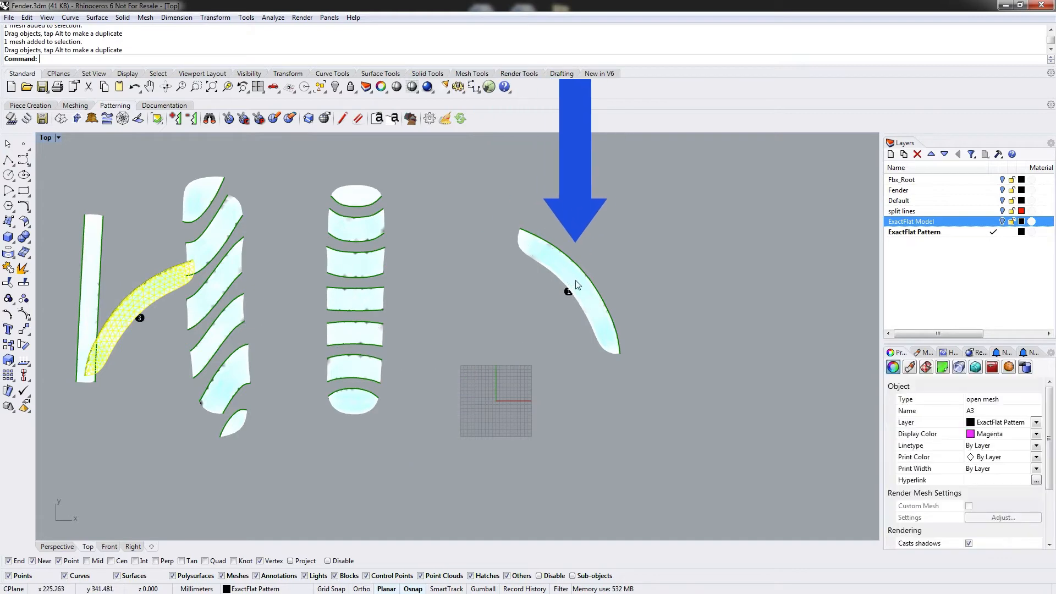
Move curved piece 1 over to the left of the straight strip and adjust its position.
{"action": "left_click_drag", "start_coordinate": [576, 287], "coordinate": [92, 287]}
{"action": "right_click_drag", "start_coordinate": [93, 289], "coordinate": [379, 297]}
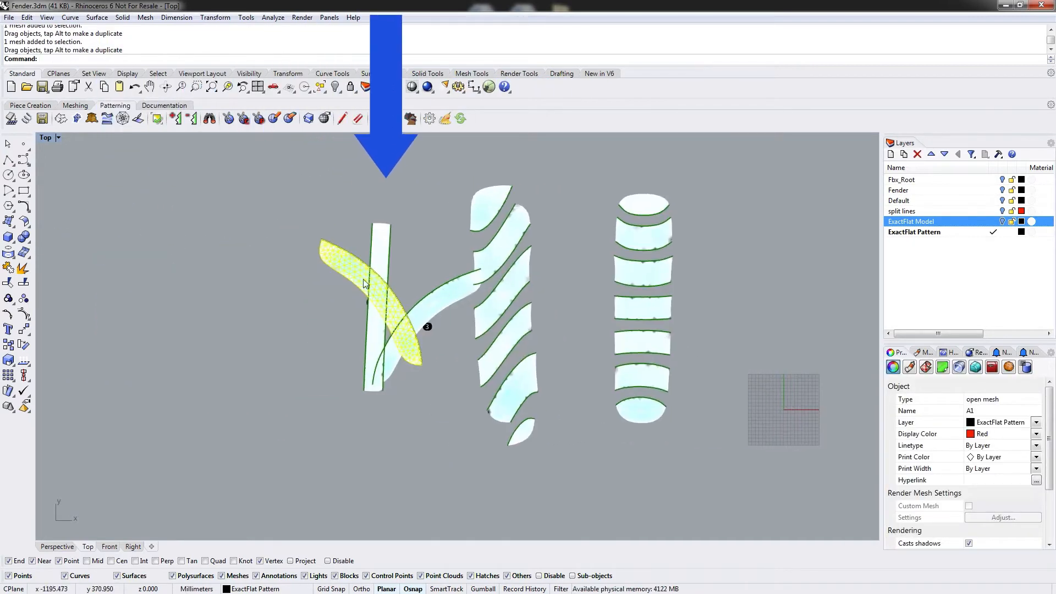
{"action": "left_click_drag", "start_coordinate": [350, 272], "coordinate": [234, 282]}
{"action": "left_click", "coordinate": [332, 319]}
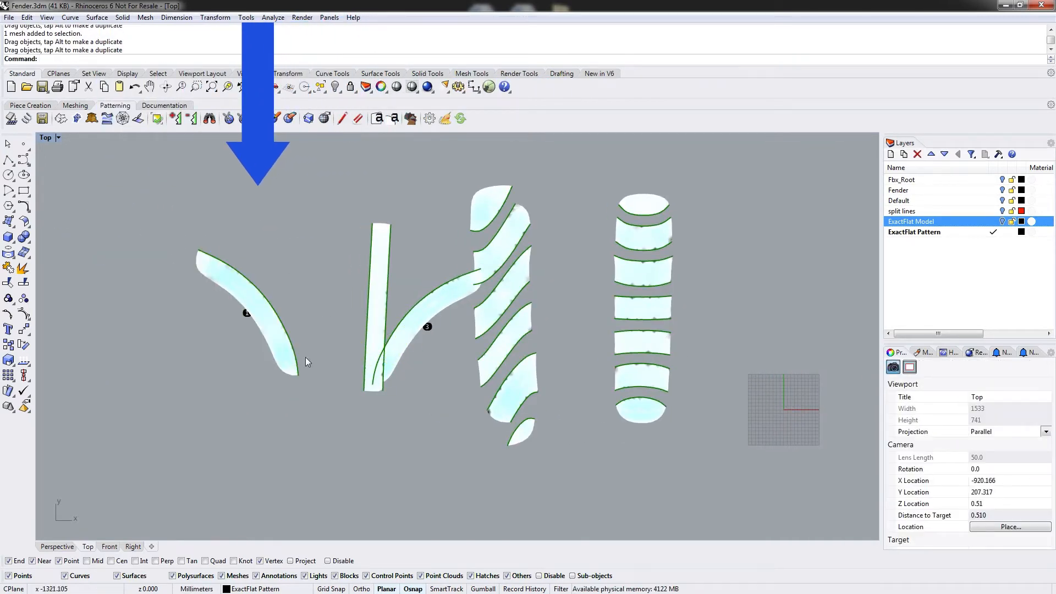
{"action": "left_click", "coordinate": [385, 279]}
{"action": "left_click", "coordinate": [296, 301]}
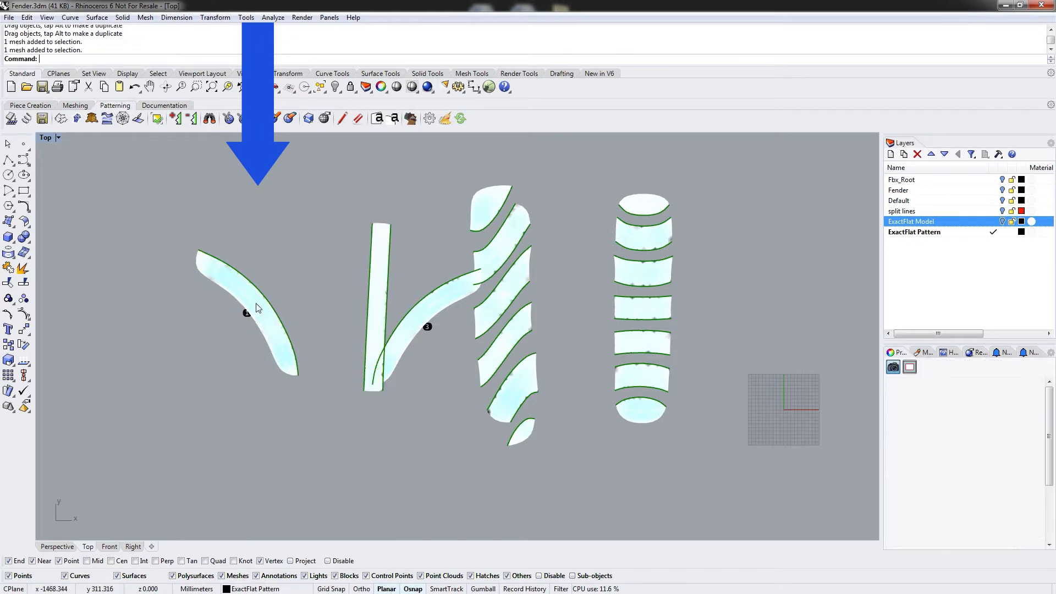
{"action": "left_click_drag", "start_coordinate": [264, 317], "coordinate": [245, 323]}
{"action": "left_click", "coordinate": [269, 282]}
{"action": "left_click", "coordinate": [254, 327]}
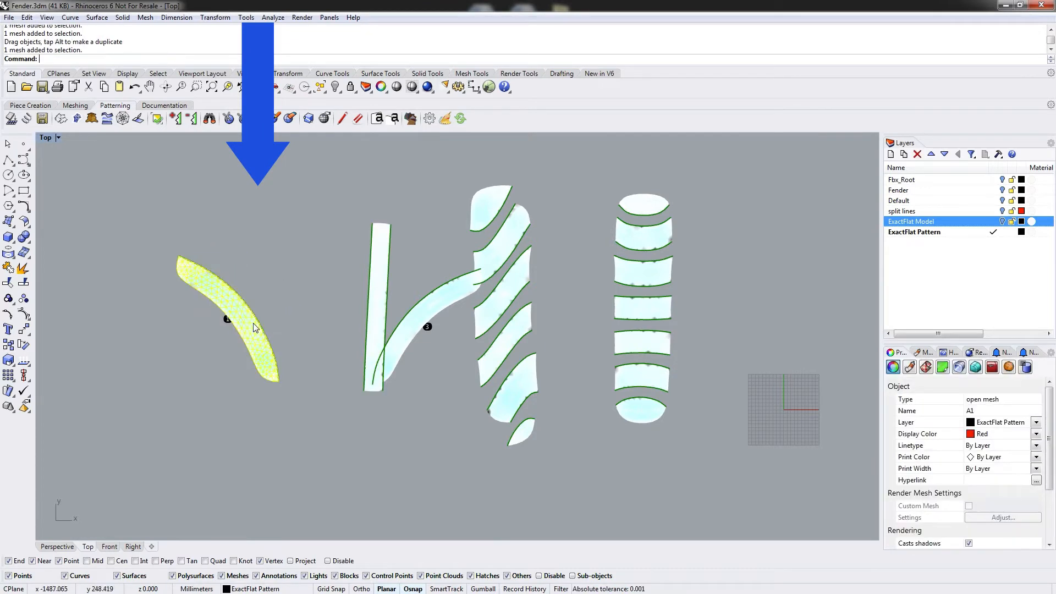
Rotate curved piece 1 about its lower end without copying so it stands upright.
{"action": "type", "text": "rotate"}
{"action": "key", "text": "Return"}
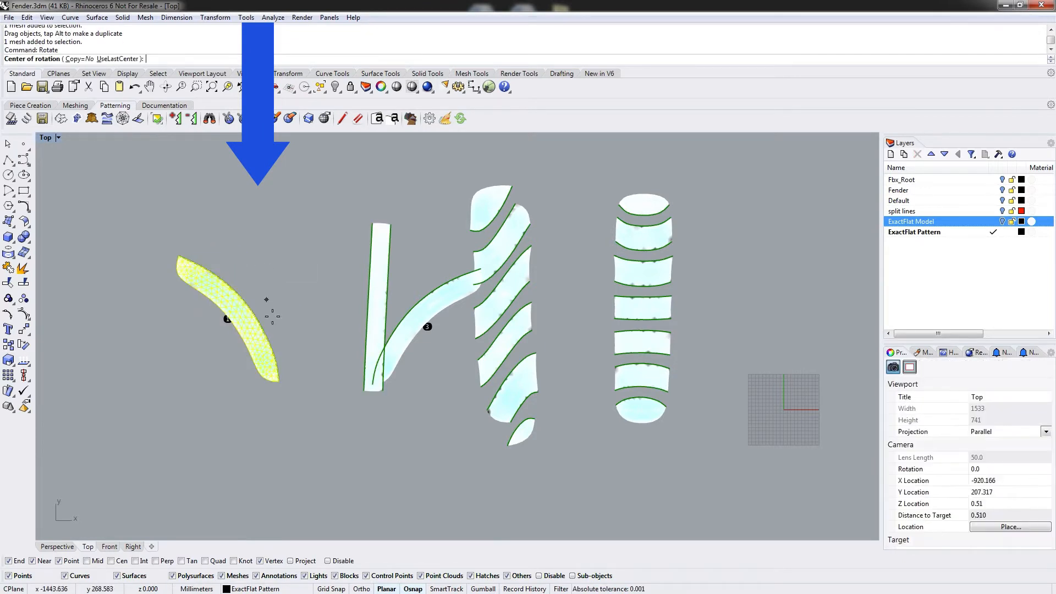
{"action": "scroll", "coordinate": [290, 380], "scroll_direction": "up", "scroll_amount": 3}
{"action": "left_click", "coordinate": [270, 382]}
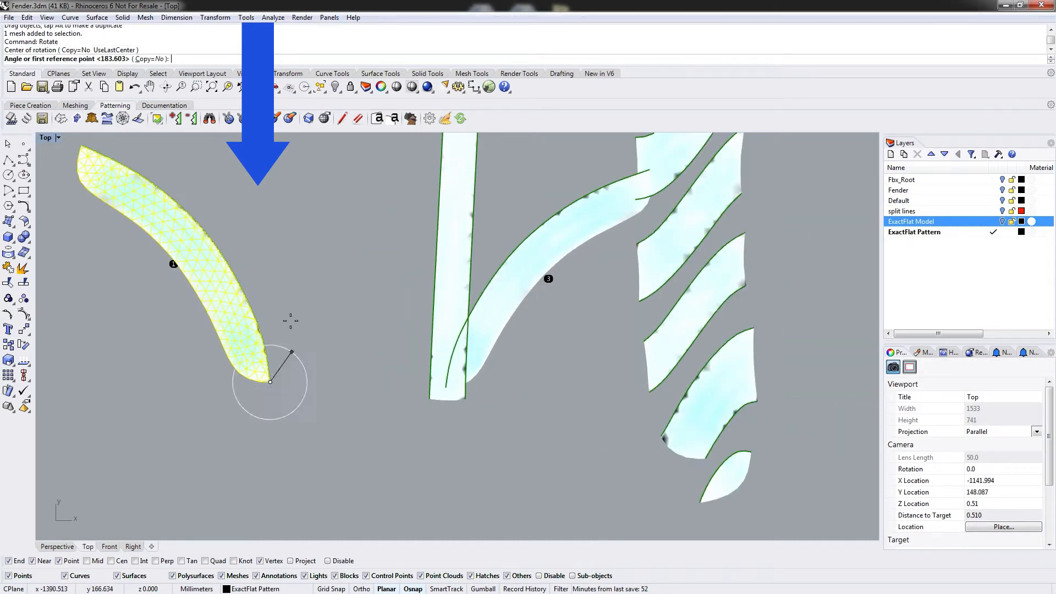
{"action": "right_click_drag", "start_coordinate": [255, 223], "coordinate": [353, 339]}
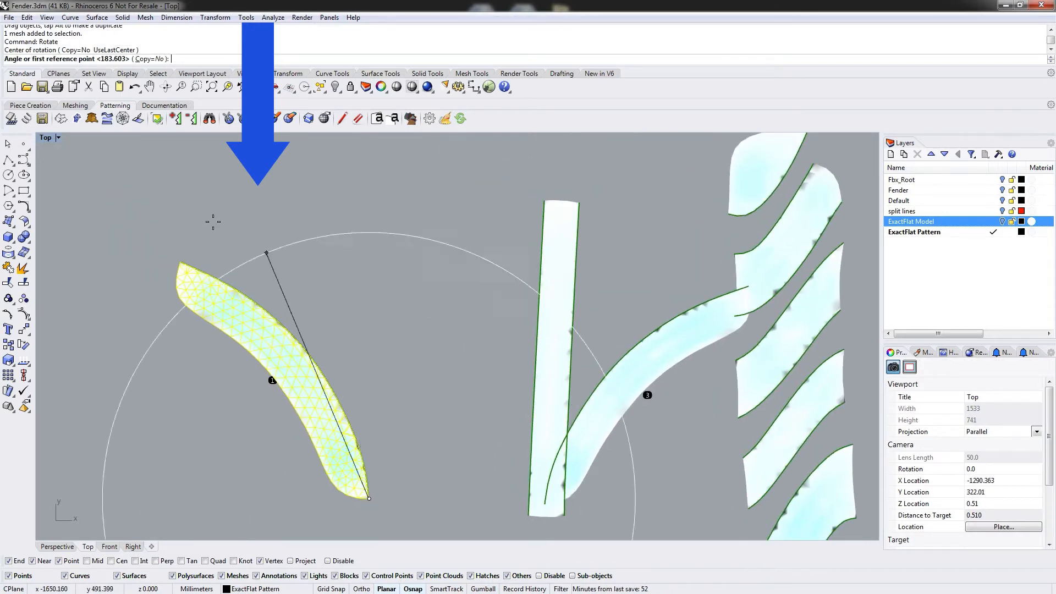
{"action": "left_click", "coordinate": [179, 259]}
{"action": "left_click", "coordinate": [369, 165]}
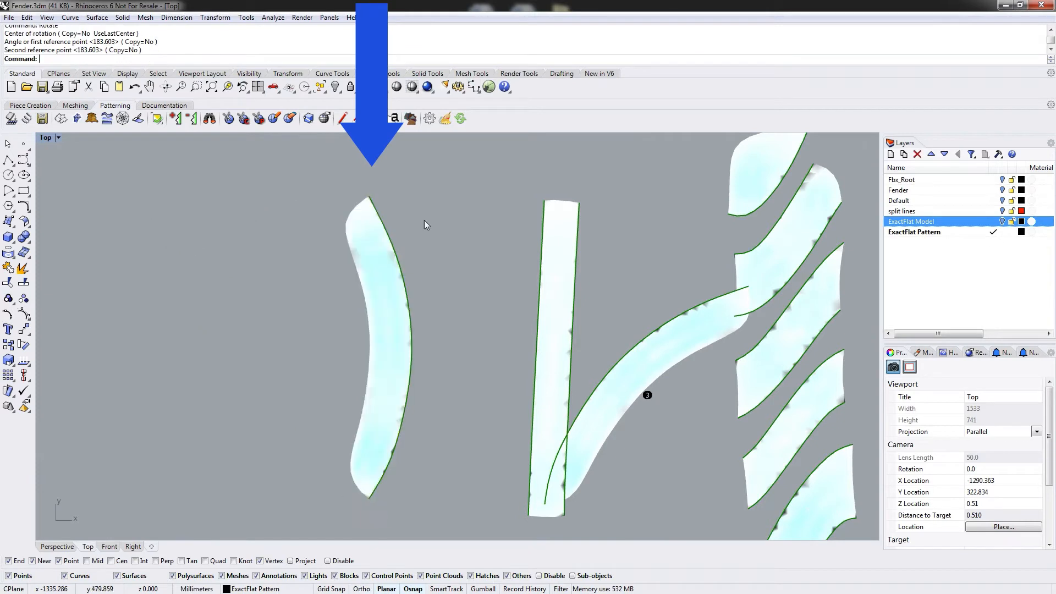
Use Find on the cuts of the upright piece and the strip to line the neighbouring pieces up side by side.
{"action": "left_click", "coordinate": [210, 119]}
{"action": "left_click", "coordinate": [413, 356]}
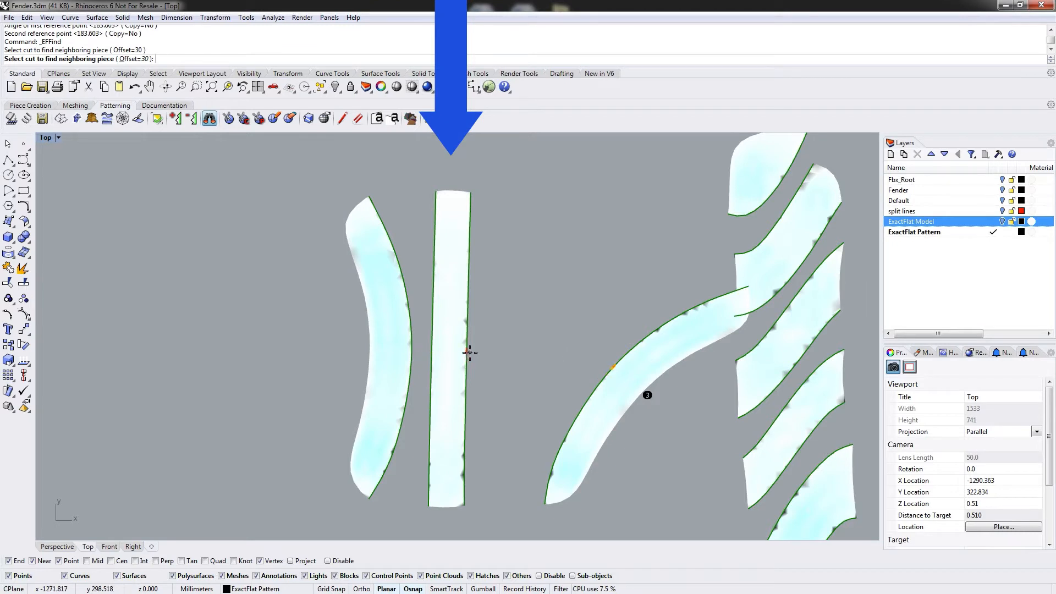
{"action": "left_click", "coordinate": [470, 352]}
{"action": "right_click", "coordinate": [470, 352]}
{"action": "scroll", "coordinate": [645, 283], "scroll_direction": "down", "scroll_amount": 5}
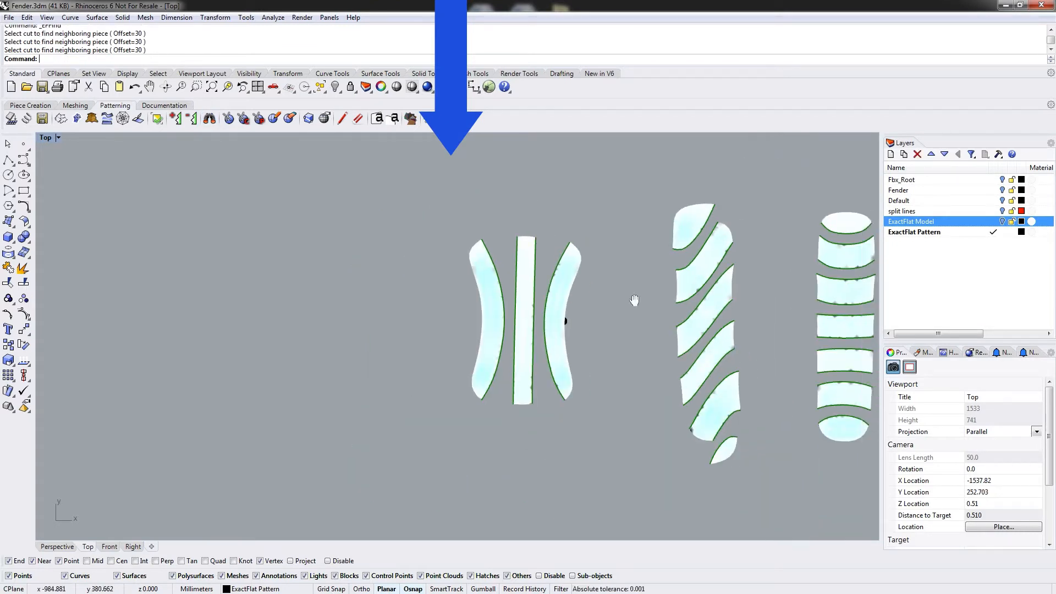
Nudge the two lowest pieces of the diagonal stack slightly to tidy the layout.
{"action": "right_click_drag", "start_coordinate": [634, 300], "coordinate": [462, 299]}
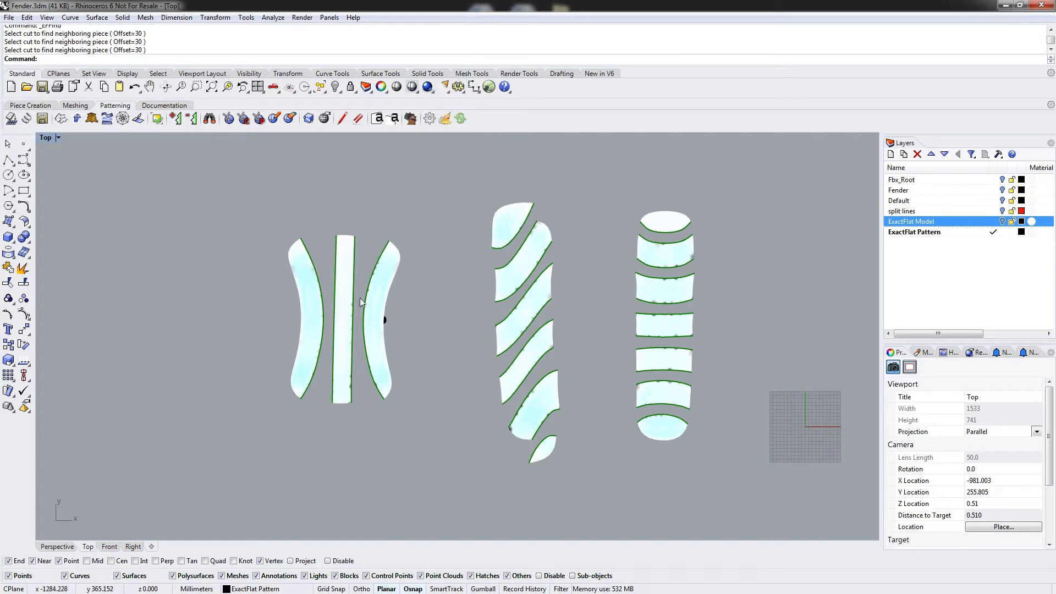
{"action": "right_click_drag", "start_coordinate": [454, 333], "coordinate": [397, 325]}
{"action": "left_click_drag", "start_coordinate": [464, 401], "coordinate": [459, 403]}
{"action": "mouse_move", "coordinate": [476, 437]}
{"action": "left_mouse_down"}
{"action": "mouse_move", "coordinate": [466, 439]}
{"action": "mouse_move", "coordinate": [474, 438]}
{"action": "left_mouse_up"}
{"action": "left_click", "coordinate": [542, 326]}
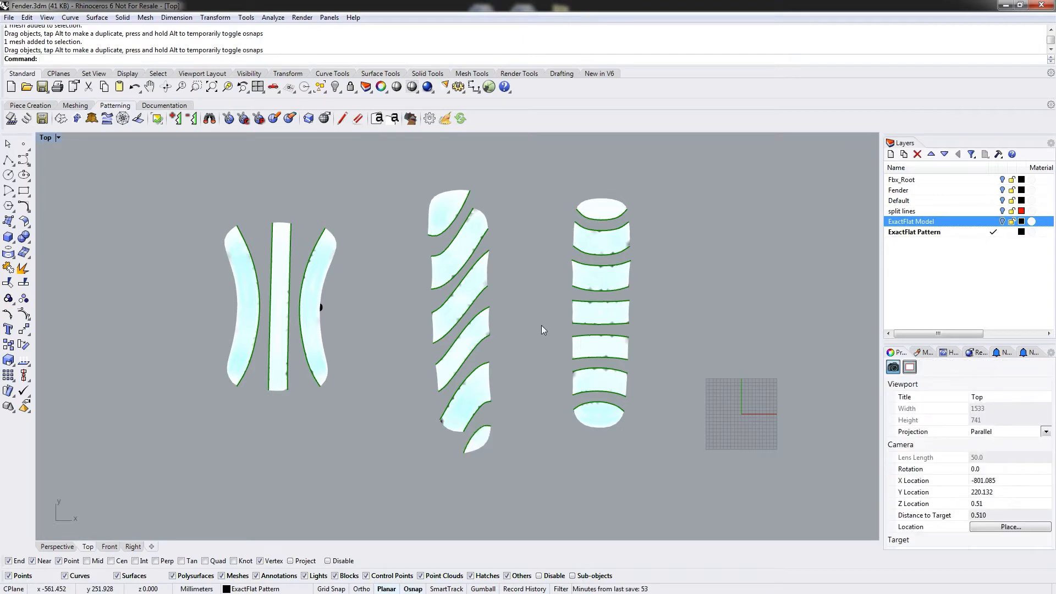
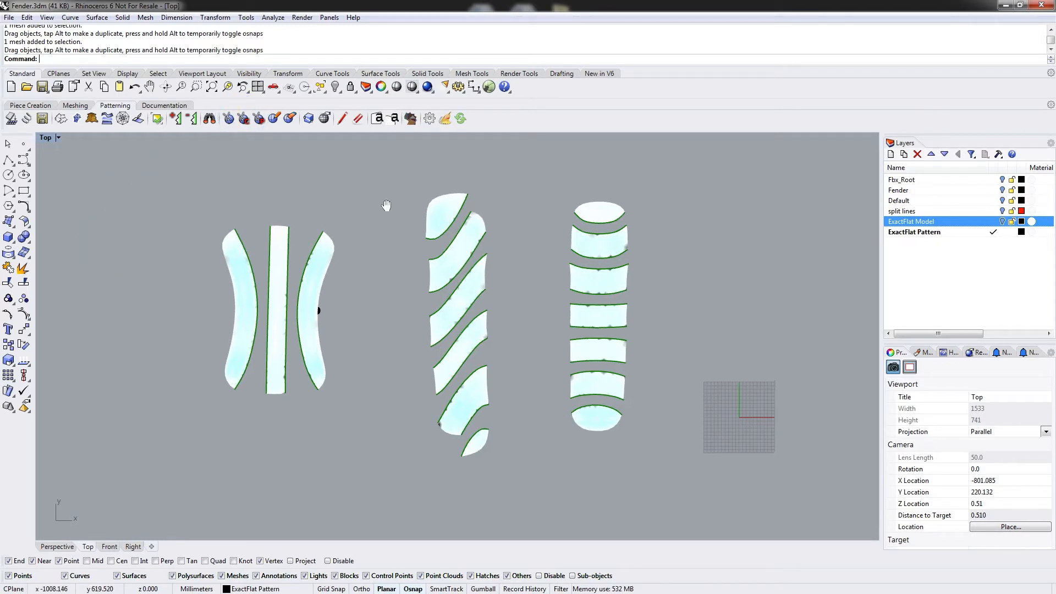
Turn on ExactFlat mesh edge highlighting with EFToggleMeshEdges.
{"action": "right_click_drag", "start_coordinate": [389, 201], "coordinate": [371, 230]}
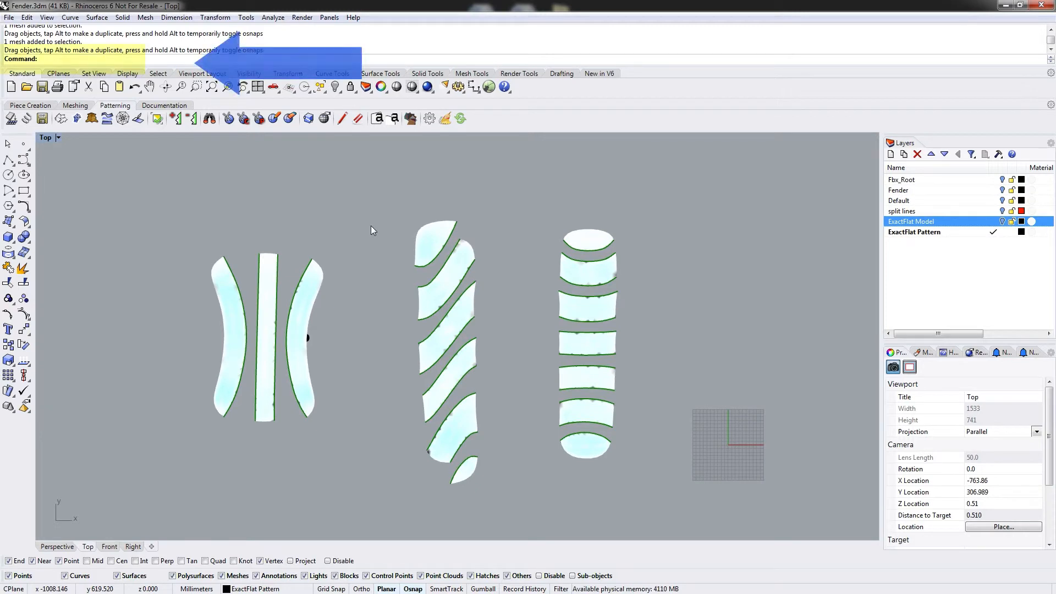
{"action": "type", "text": "oggleMeshEdges"}
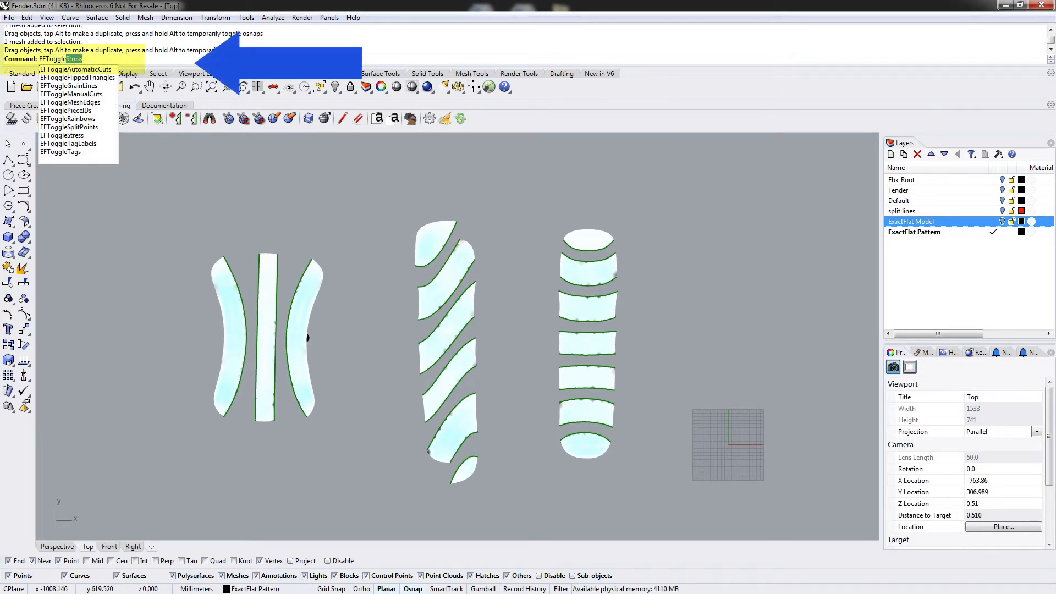
{"action": "key", "text": "Return"}
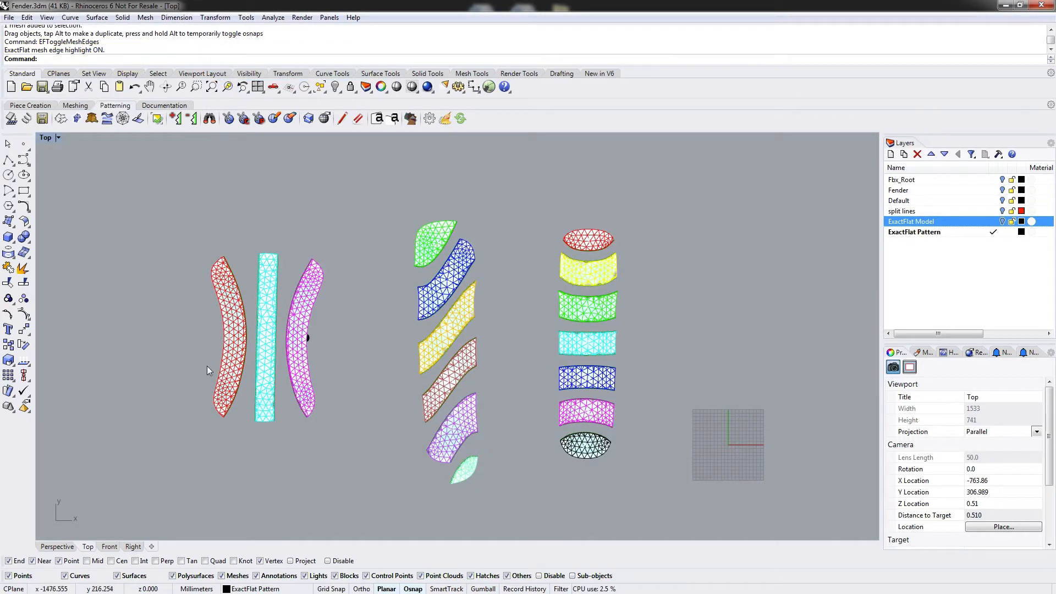
Add a short EFCut between two vertices near the upper inner edge of the left curved piece.
{"action": "scroll", "coordinate": [207, 365], "scroll_direction": "up", "scroll_amount": 2}
{"action": "scroll", "coordinate": [239, 229], "scroll_direction": "up", "scroll_amount": 3}
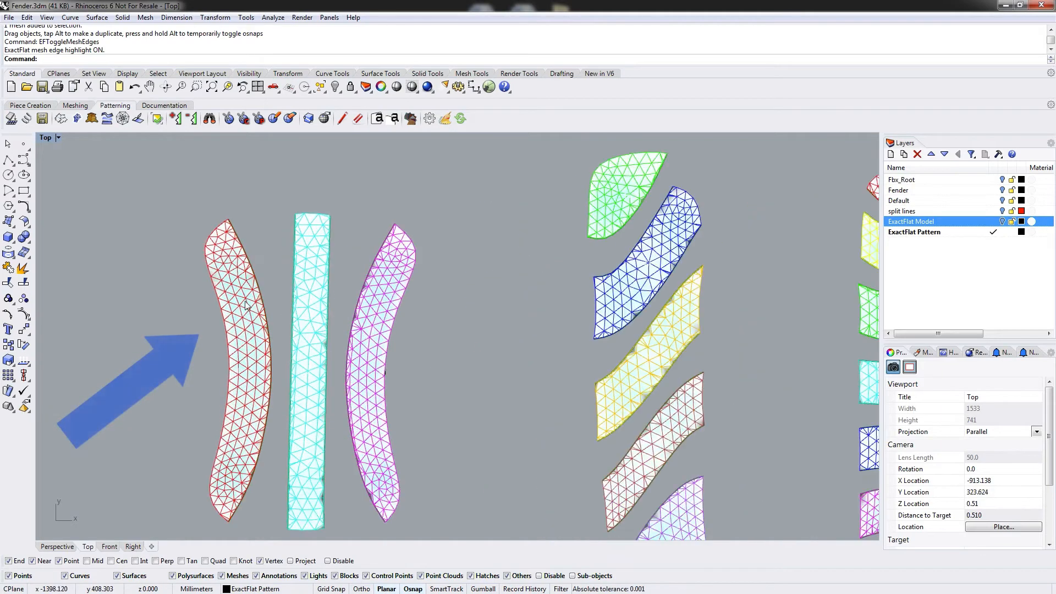
{"action": "scroll", "coordinate": [247, 322], "scroll_direction": "up", "scroll_amount": 8}
{"action": "right_click_drag", "start_coordinate": [250, 355], "coordinate": [283, 318]}
{"action": "scroll", "coordinate": [284, 309], "scroll_direction": "down", "scroll_amount": 4}
{"action": "right_click_drag", "start_coordinate": [291, 272], "coordinate": [310, 263]}
{"action": "scroll", "coordinate": [311, 263], "scroll_direction": "down", "scroll_amount": 3}
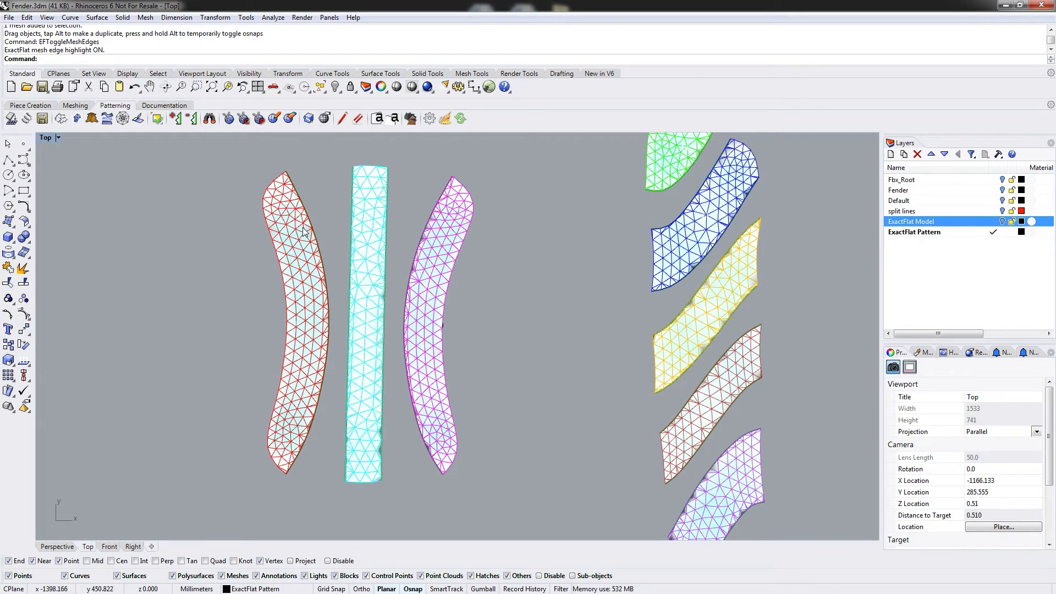
{"action": "left_click", "coordinate": [229, 120]}
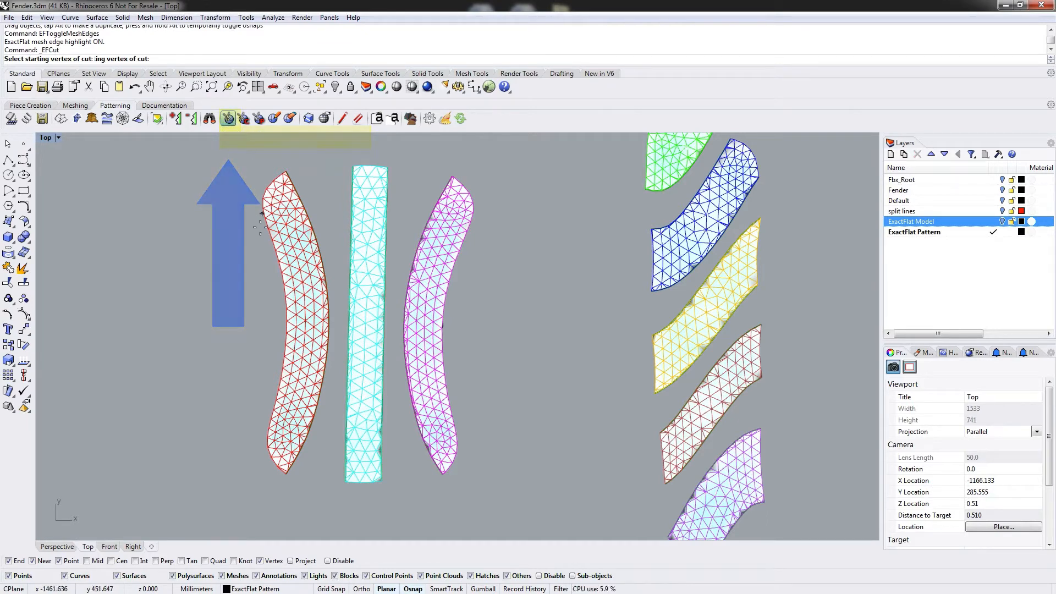
{"action": "left_click", "coordinate": [284, 269]}
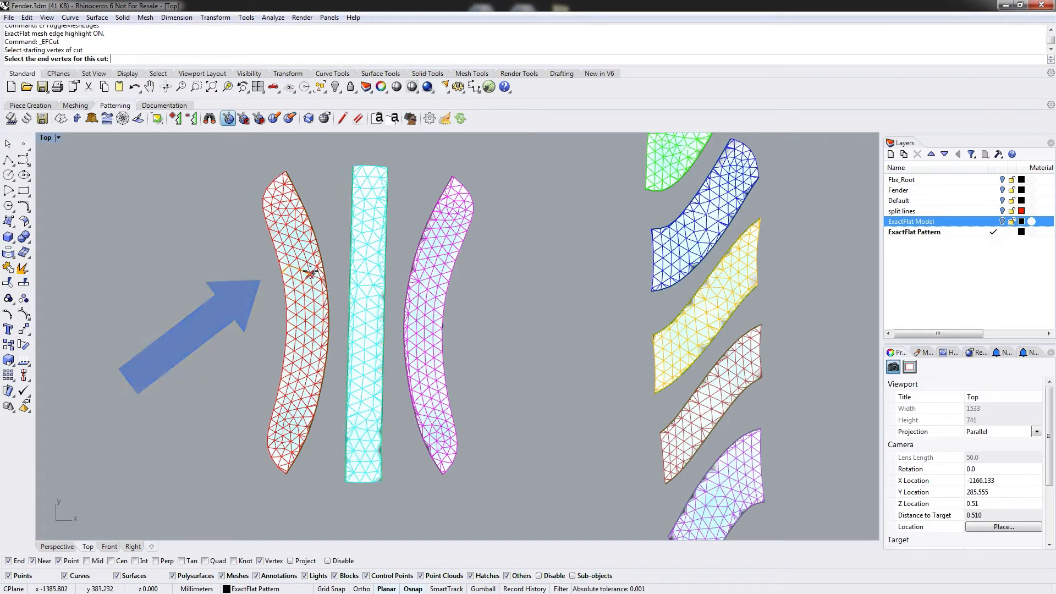
{"action": "left_click", "coordinate": [292, 273]}
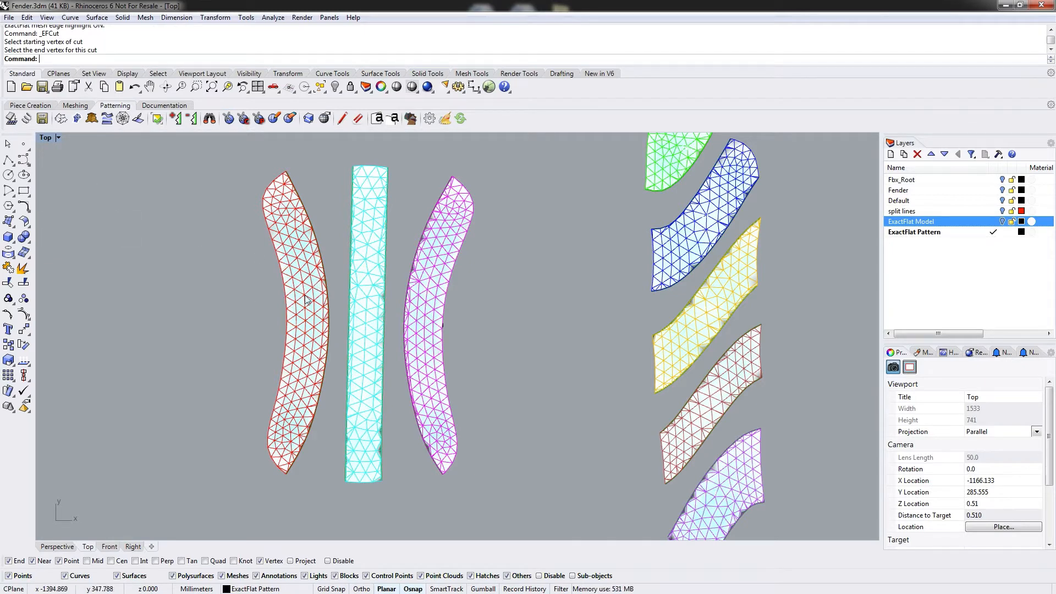
Add a short EFCut between two vertices near the upper left edge of the right curved piece.
{"action": "left_click", "coordinate": [387, 287]}
{"action": "left_click", "coordinate": [403, 205]}
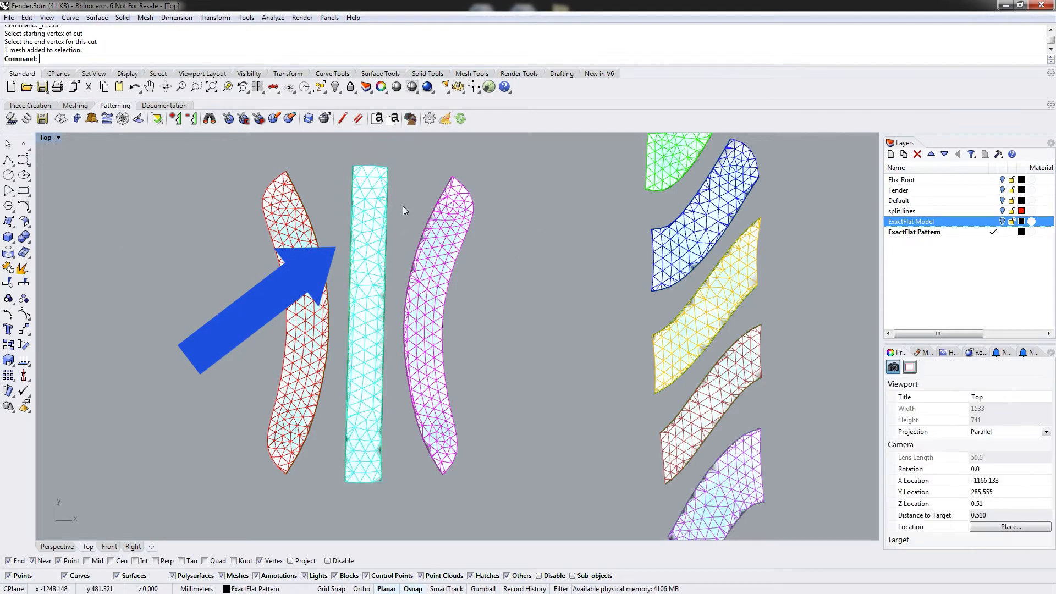
{"action": "left_click", "coordinate": [444, 312]}
{"action": "key", "text": "Return"}
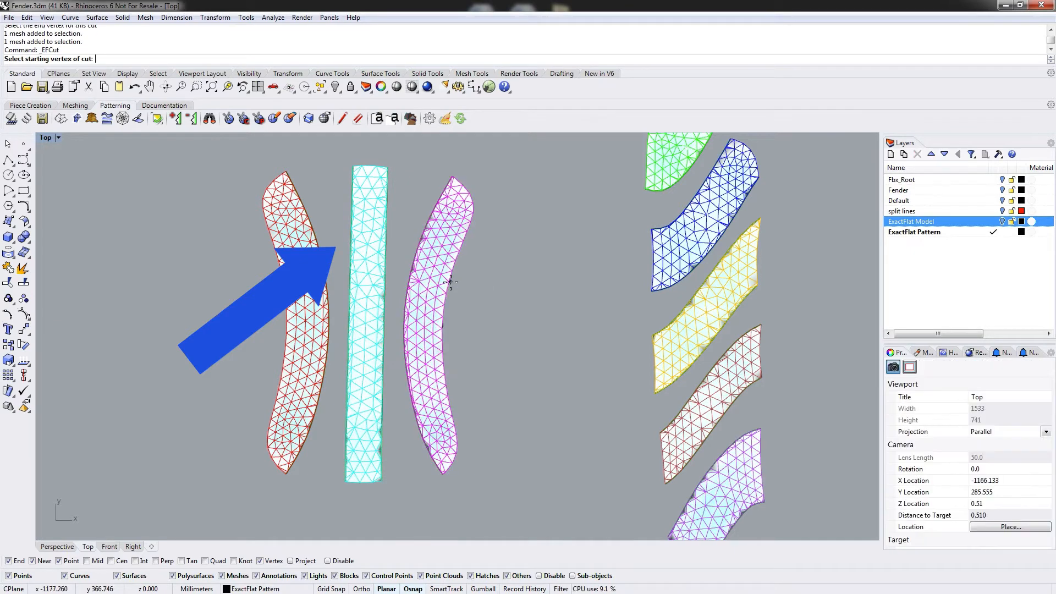
{"action": "left_click", "coordinate": [447, 282]}
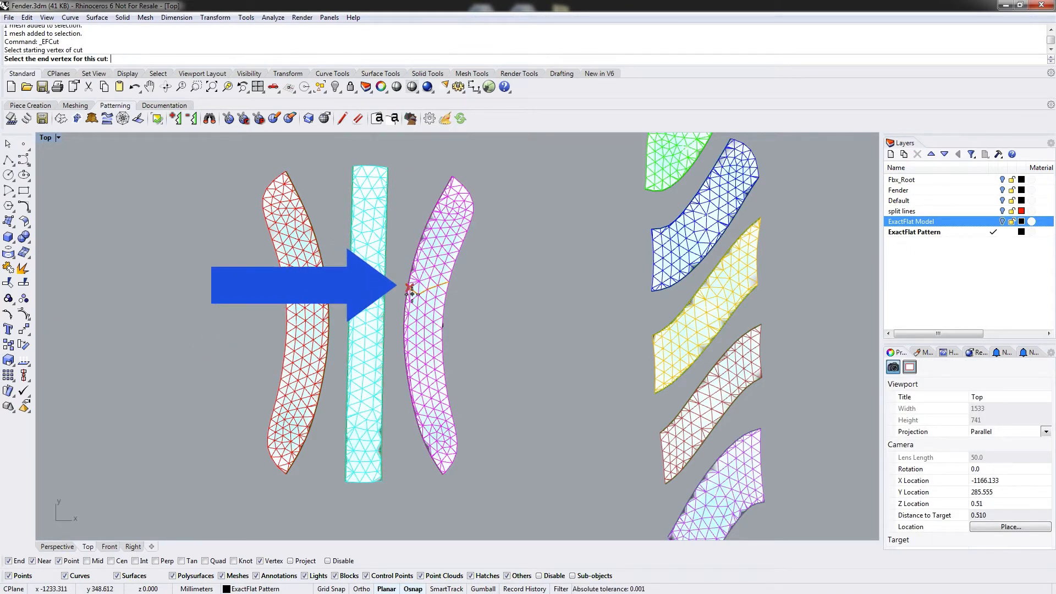
{"action": "left_click", "coordinate": [433, 294]}
{"action": "left_click", "coordinate": [384, 470]}
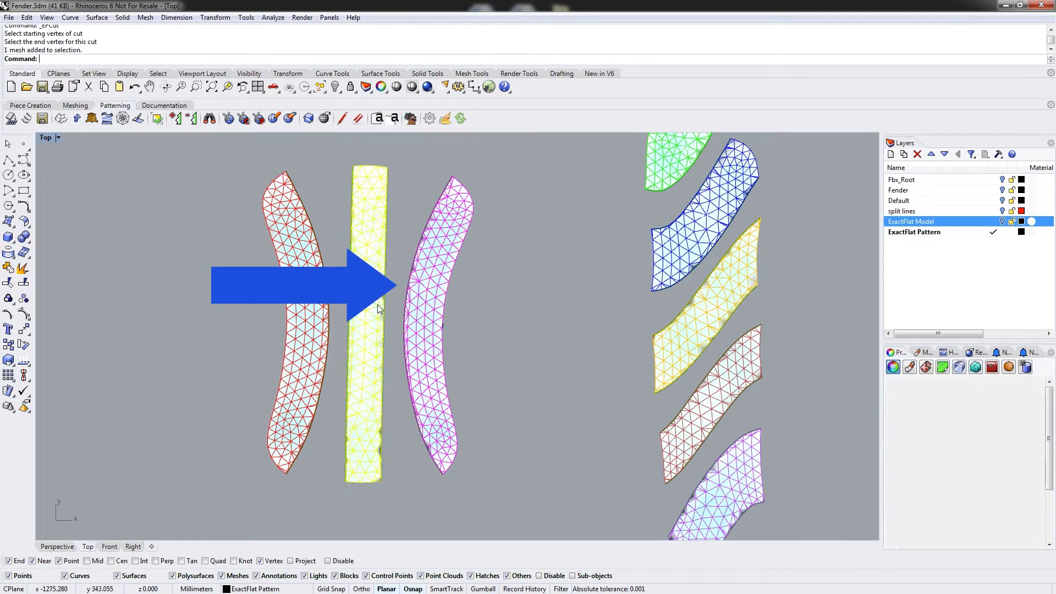
Cut down from the top end of the straight strip a short way.
{"action": "key", "text": "Return"}
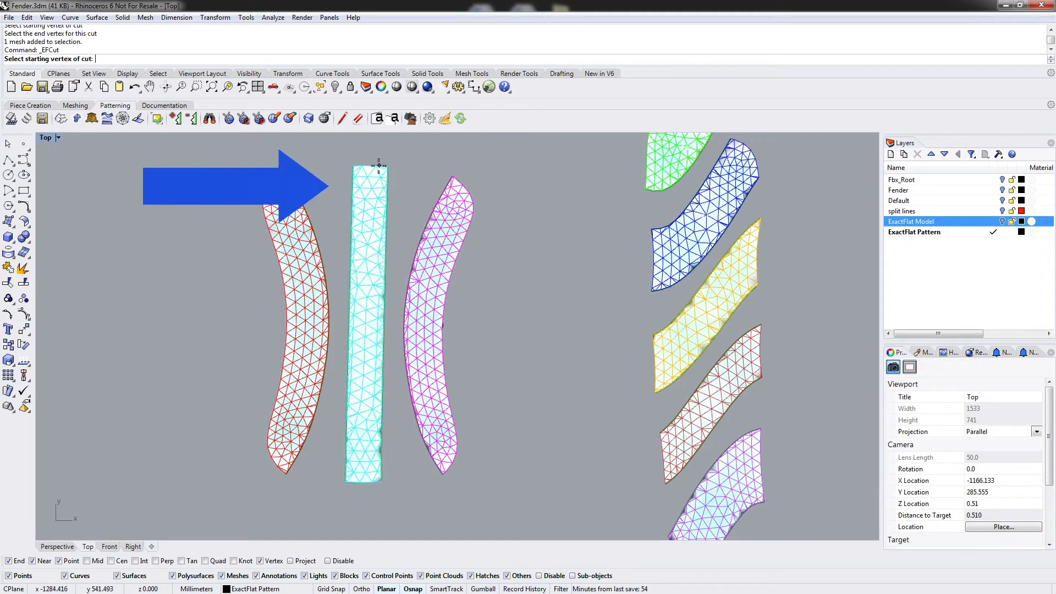
{"action": "left_click", "coordinate": [379, 169]}
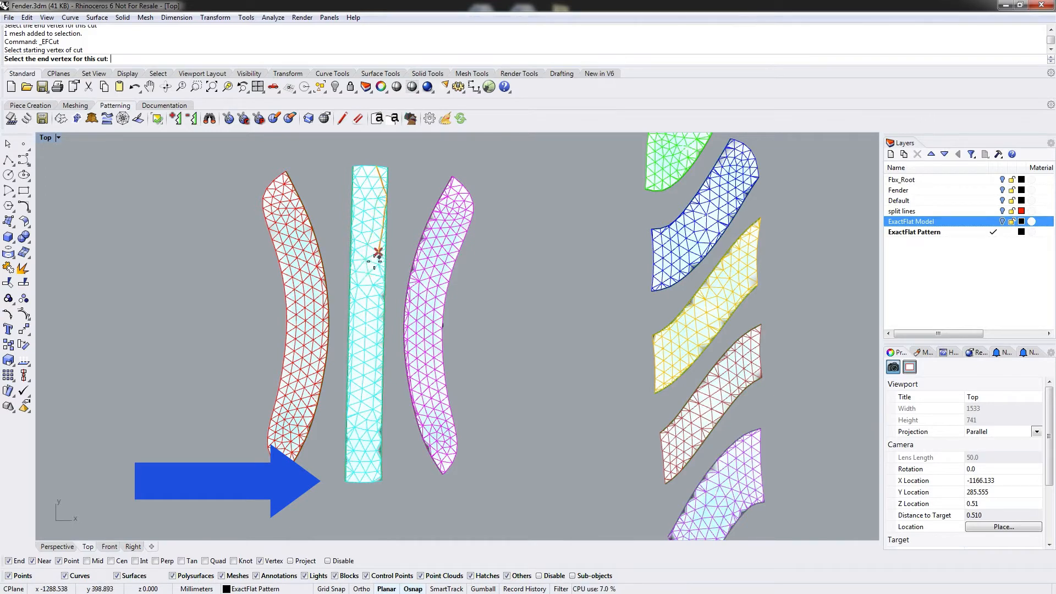
{"action": "left_click", "coordinate": [375, 208]}
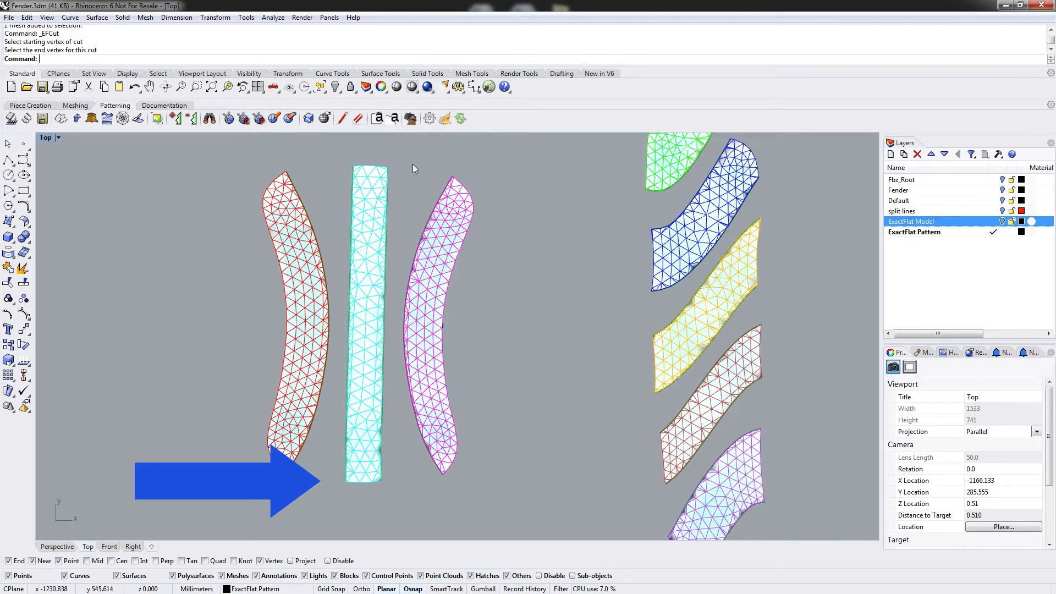
Cut across the straight strip near its top, test-move the cut-off part, and undo the move.
{"action": "key", "text": "Return"}
{"action": "left_click", "coordinate": [352, 228]}
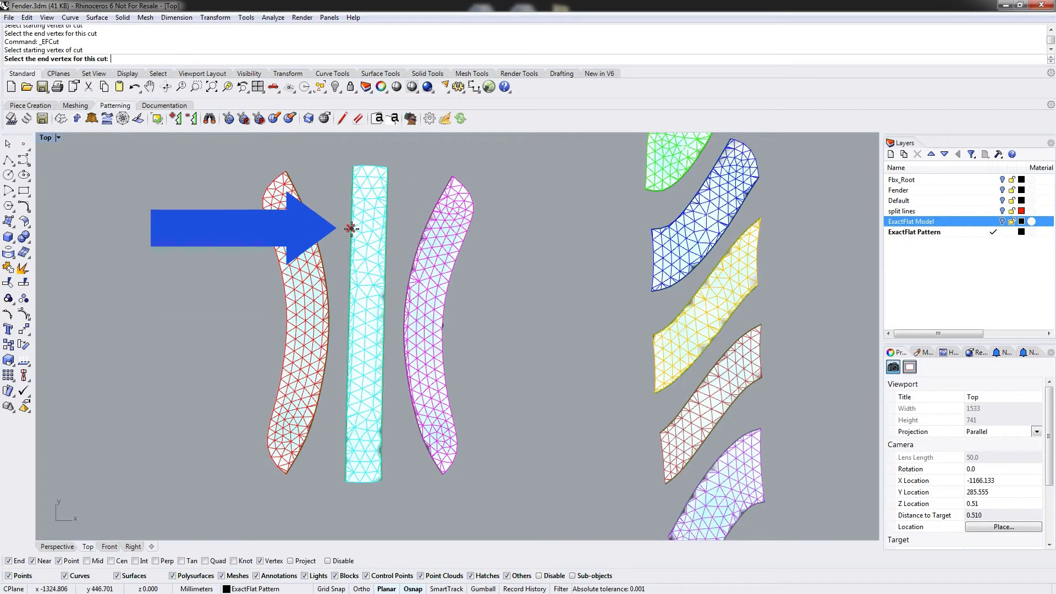
{"action": "left_click", "coordinate": [389, 229]}
{"action": "left_click", "coordinate": [375, 201]}
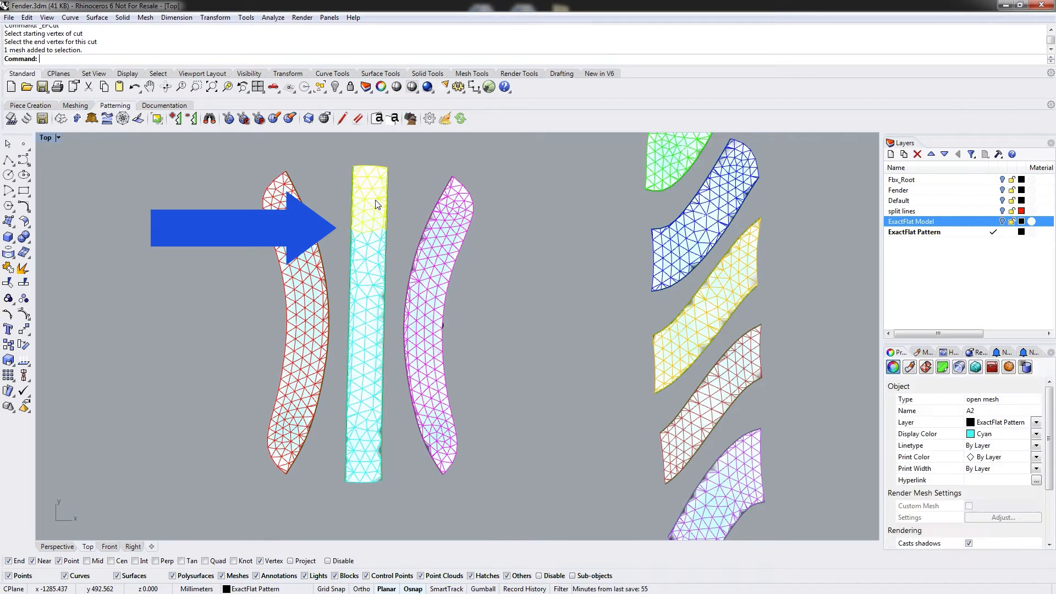
{"action": "left_click_drag", "start_coordinate": [375, 201], "coordinate": [376, 179]}
{"action": "left_click", "coordinate": [415, 174]}
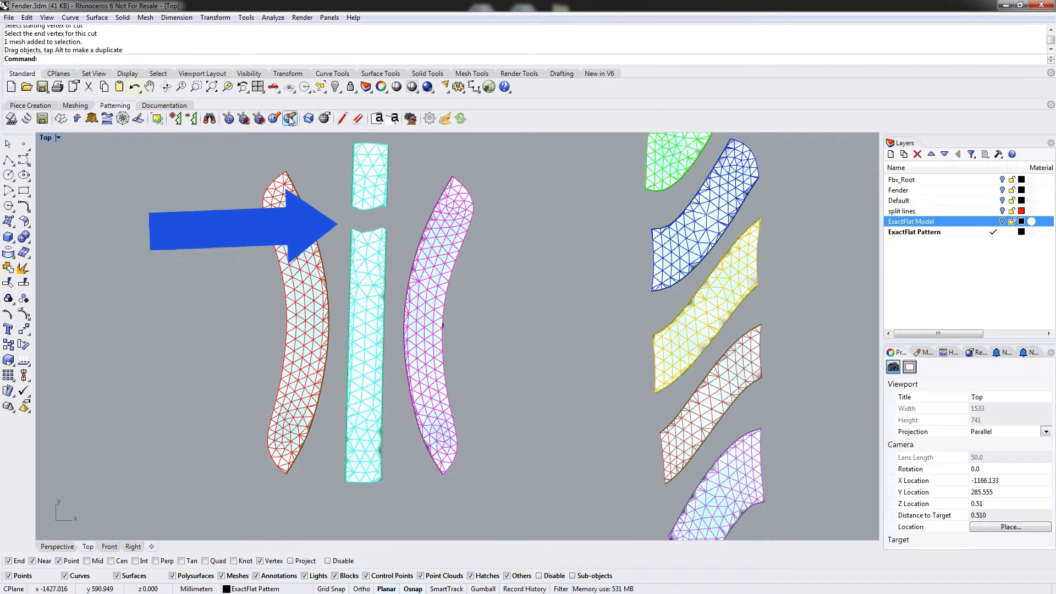
{"action": "left_click", "coordinate": [134, 87]}
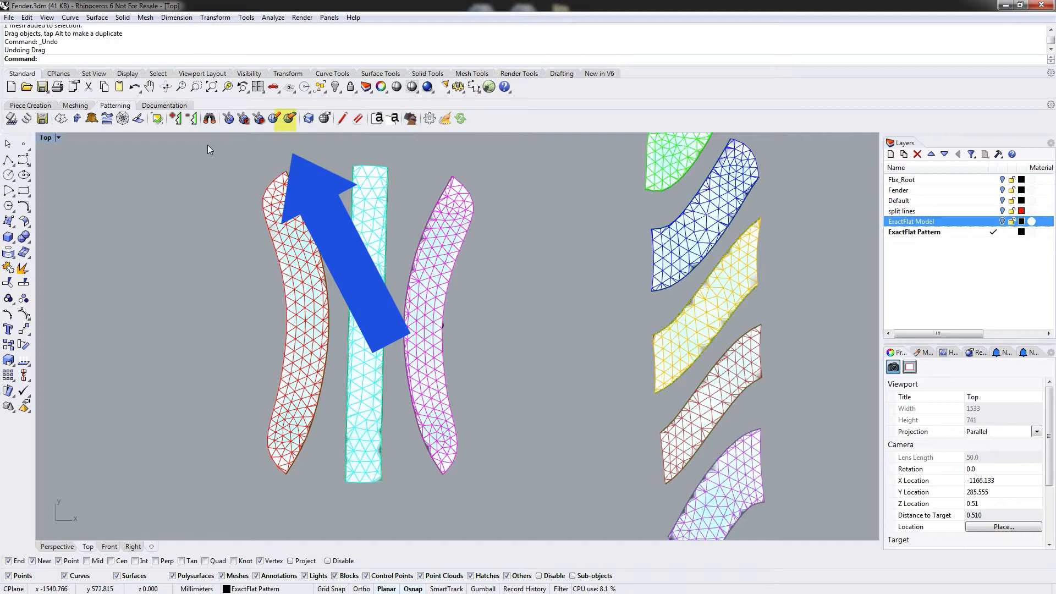
Cut from the strip's left edge partway into it near the top, and inspect the cut closely.
{"action": "left_click", "coordinate": [227, 119]}
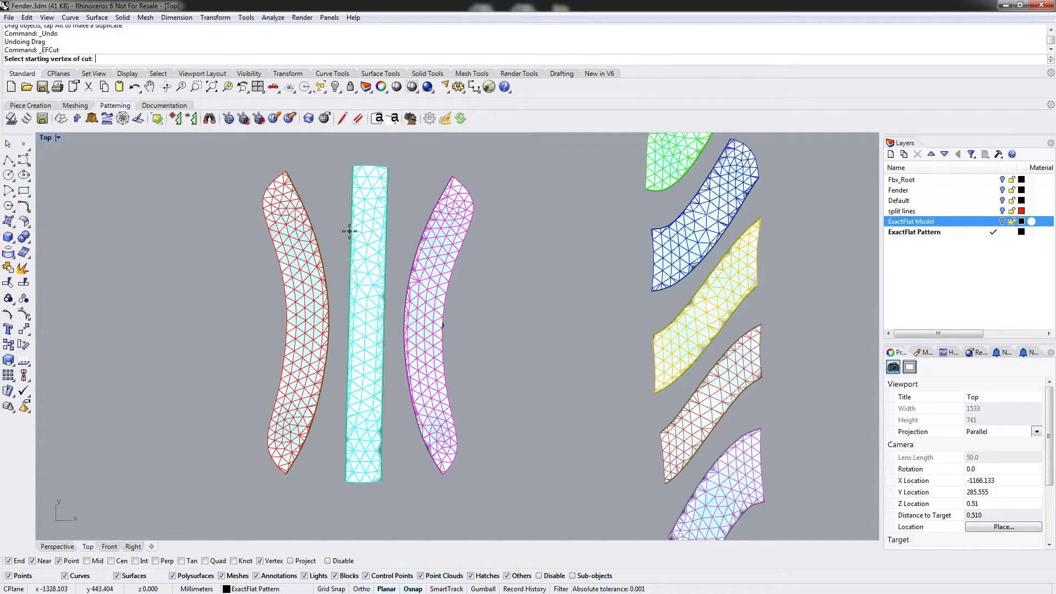
{"action": "left_click", "coordinate": [351, 227]}
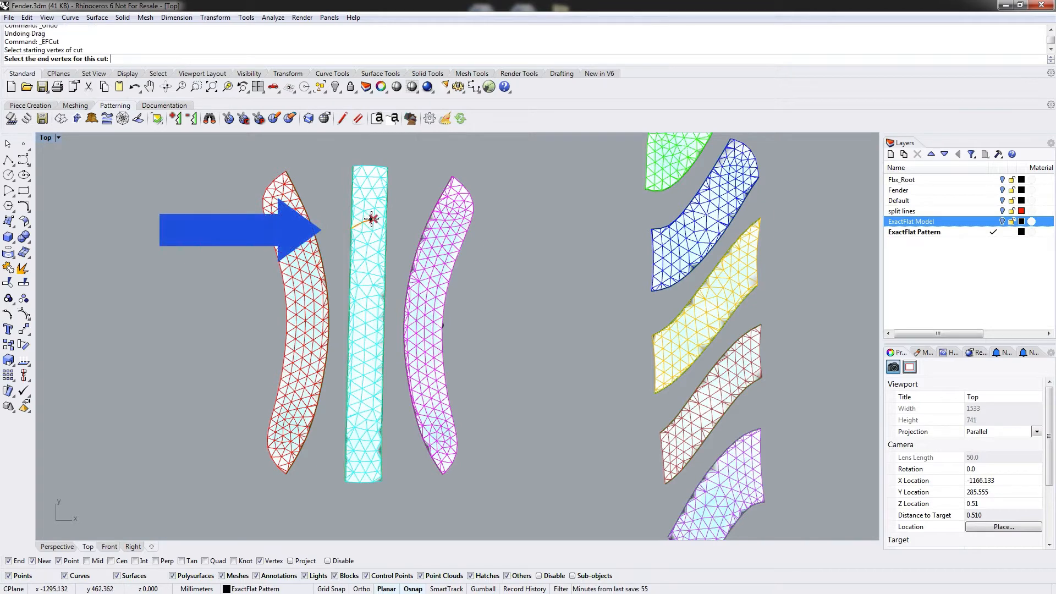
{"action": "left_click", "coordinate": [371, 219]}
{"action": "scroll", "coordinate": [363, 223], "scroll_direction": "up", "scroll_amount": 4}
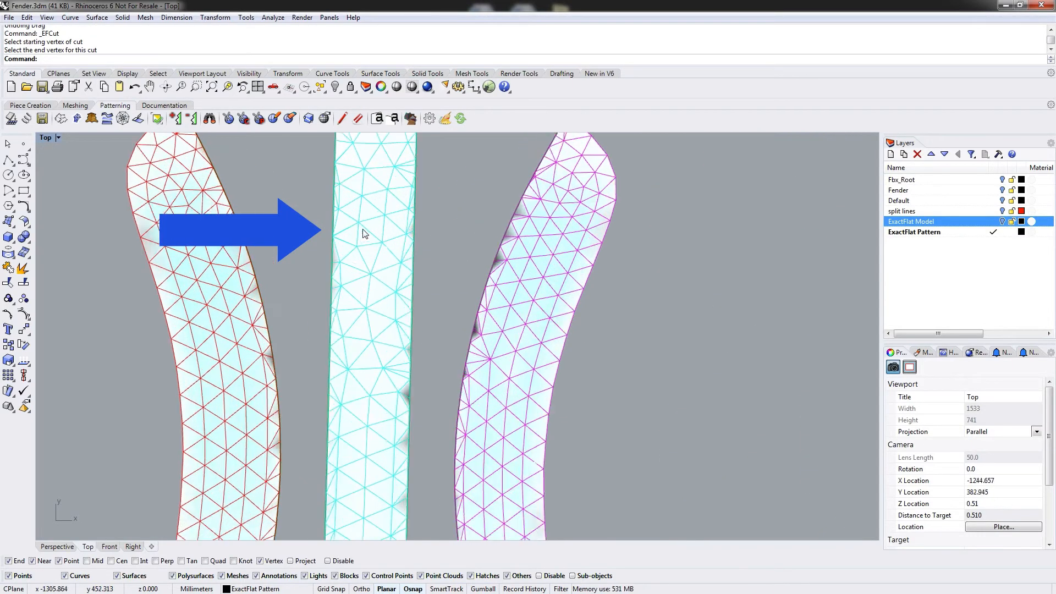
{"action": "scroll", "coordinate": [385, 189], "scroll_direction": "down", "scroll_amount": 2}
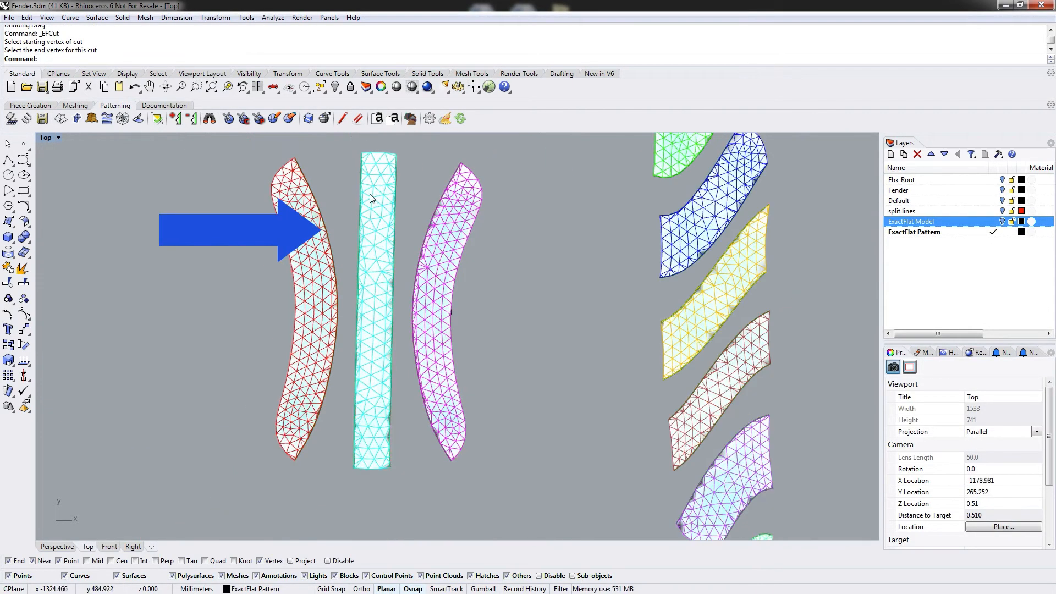
Re-flatten the straight strip with Pelt and move its separated top and bottom parts apart.
{"action": "left_click", "coordinate": [91, 119]}
{"action": "left_click", "coordinate": [385, 281]}
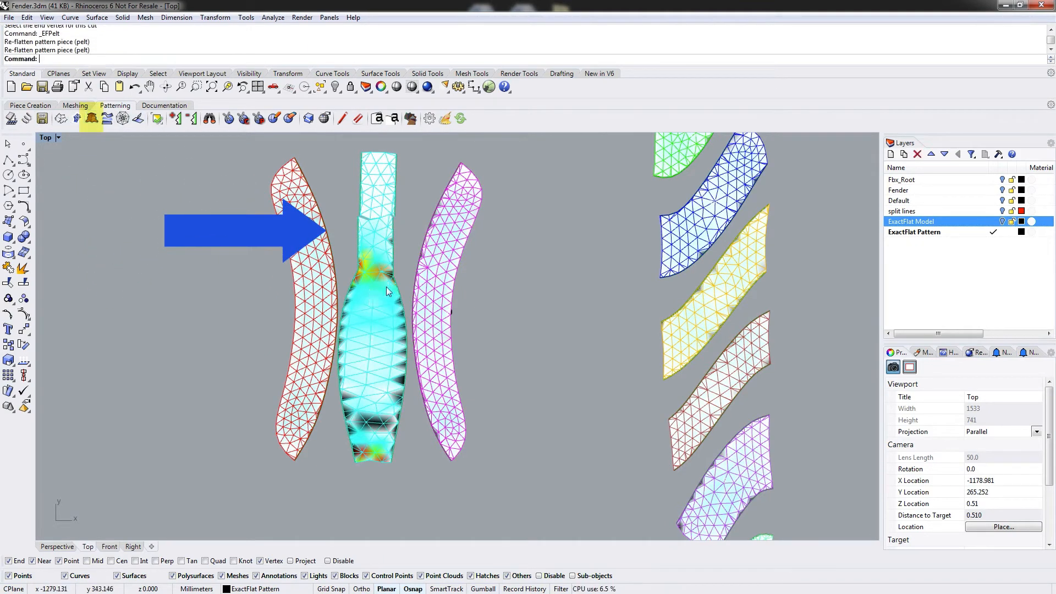
{"action": "left_click", "coordinate": [363, 371]}
{"action": "left_click_drag", "start_coordinate": [364, 372], "coordinate": [357, 398]}
{"action": "left_click_drag", "start_coordinate": [385, 187], "coordinate": [363, 199]}
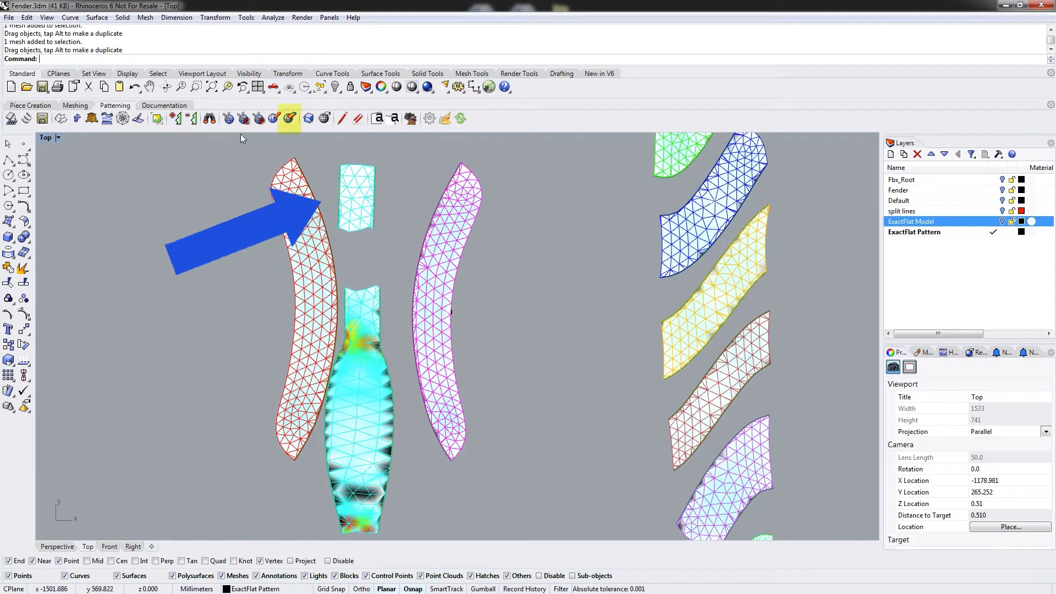
Delete the cut near the top of the strip with EFDeleteCut and reposition the rejoined piece.
{"action": "left_click", "coordinate": [290, 118]}
{"action": "left_click", "coordinate": [357, 230]}
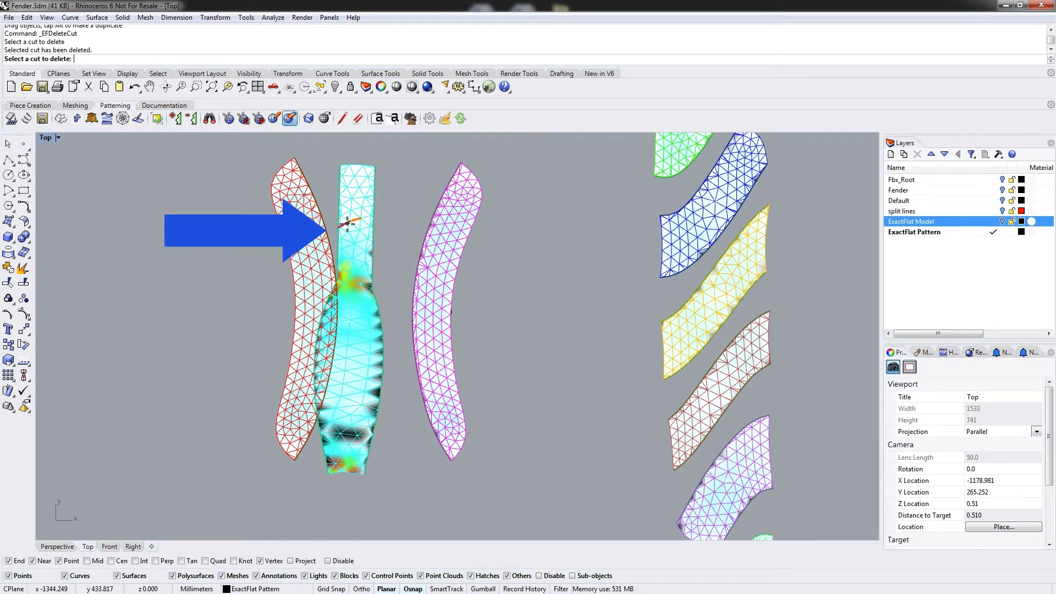
{"action": "left_click", "coordinate": [348, 223]}
{"action": "key", "text": "Escape"}
{"action": "left_click_drag", "start_coordinate": [357, 222], "coordinate": [379, 223]}
{"action": "left_click", "coordinate": [358, 196]}
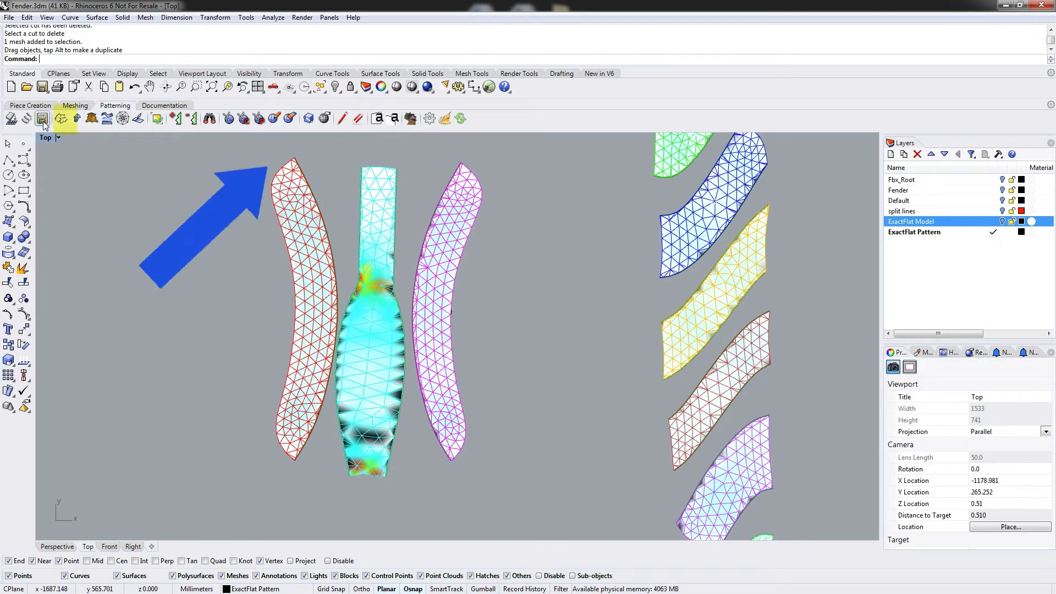
Re-flatten the straight strip with SmartFracture and nudge it upward.
{"action": "left_click", "coordinate": [61, 119]}
{"action": "left_click", "coordinate": [381, 310]}
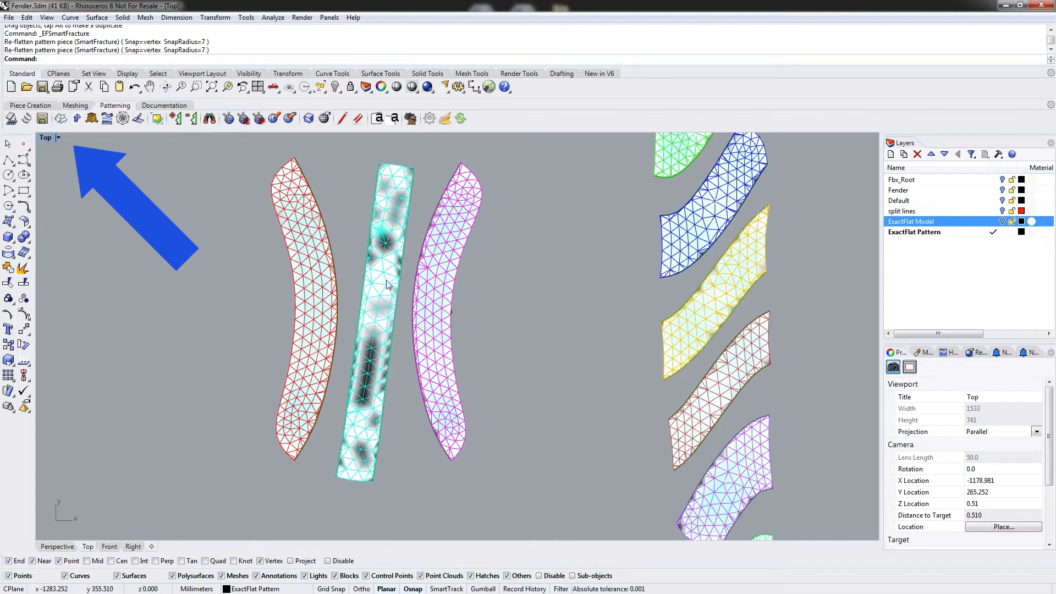
{"action": "left_click_drag", "start_coordinate": [381, 308], "coordinate": [372, 291]}
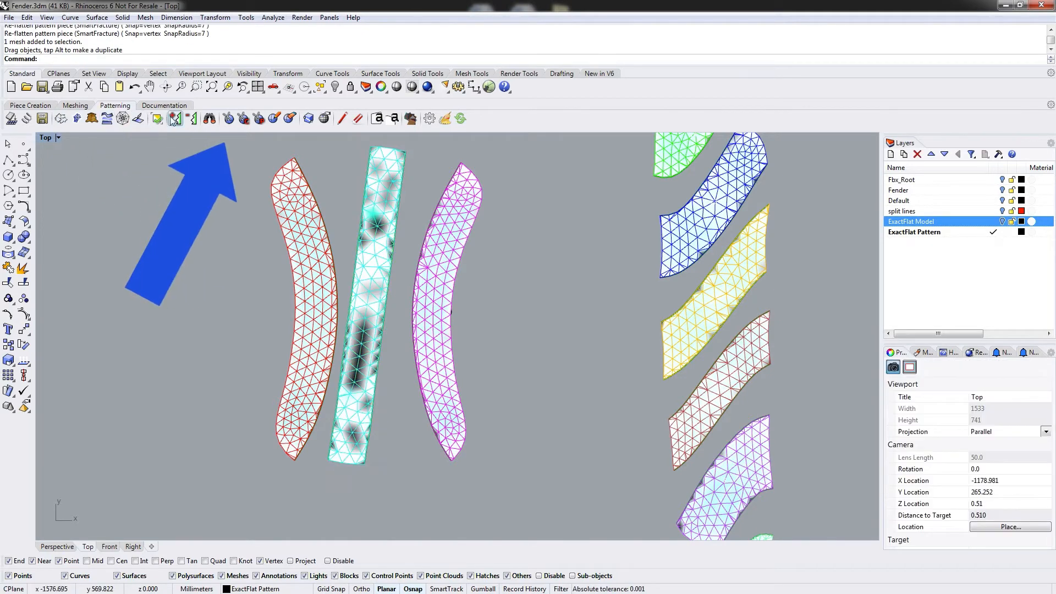
Cut from the strip's left edge toward its middle near the top.
{"action": "left_click", "coordinate": [228, 118]}
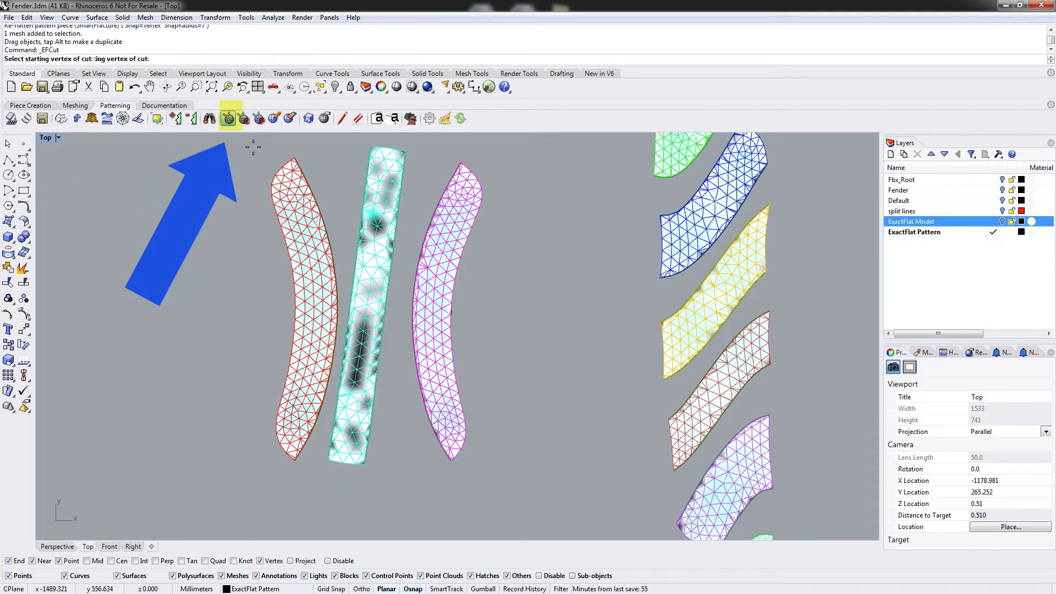
{"action": "left_click", "coordinate": [362, 209]}
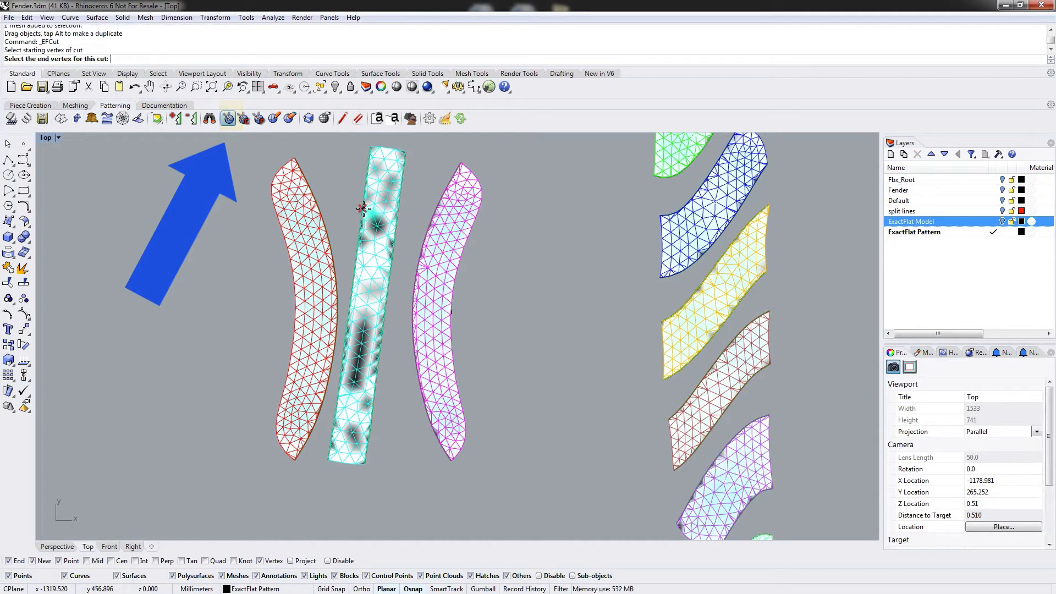
{"action": "left_click", "coordinate": [383, 215]}
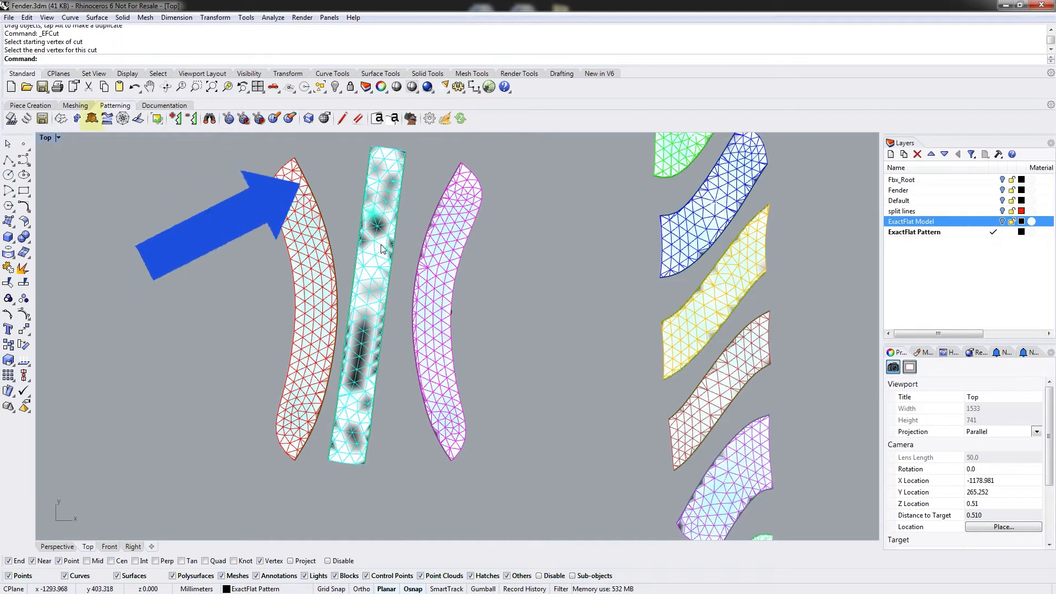
Re-flatten the strip with Pelt to open the new cut as a dart.
{"action": "left_click", "coordinate": [91, 118]}
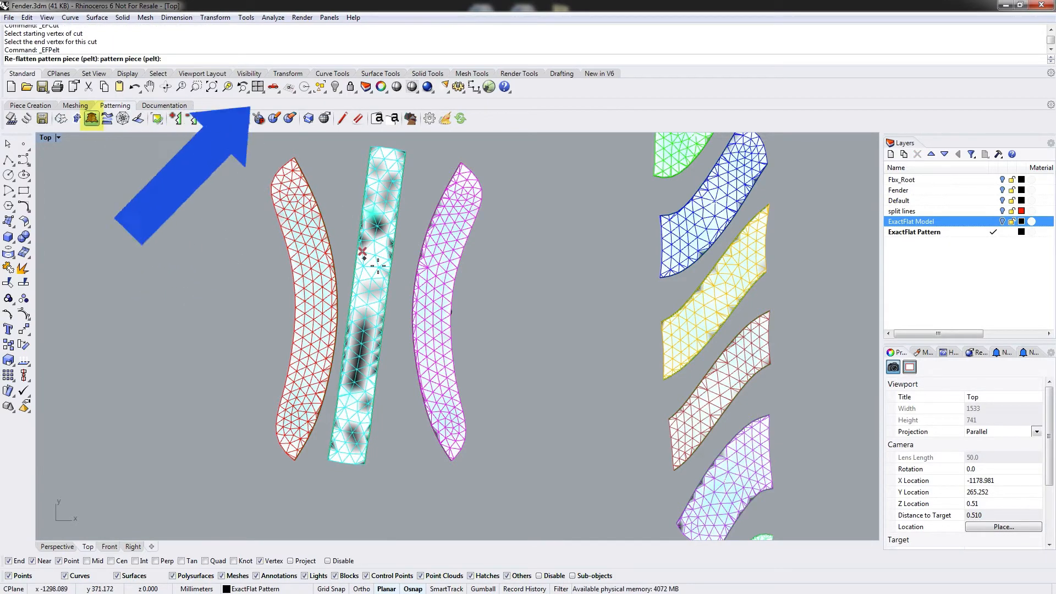
{"action": "left_click", "coordinate": [386, 245]}
{"action": "scroll", "coordinate": [372, 217], "scroll_direction": "up", "scroll_amount": 5}
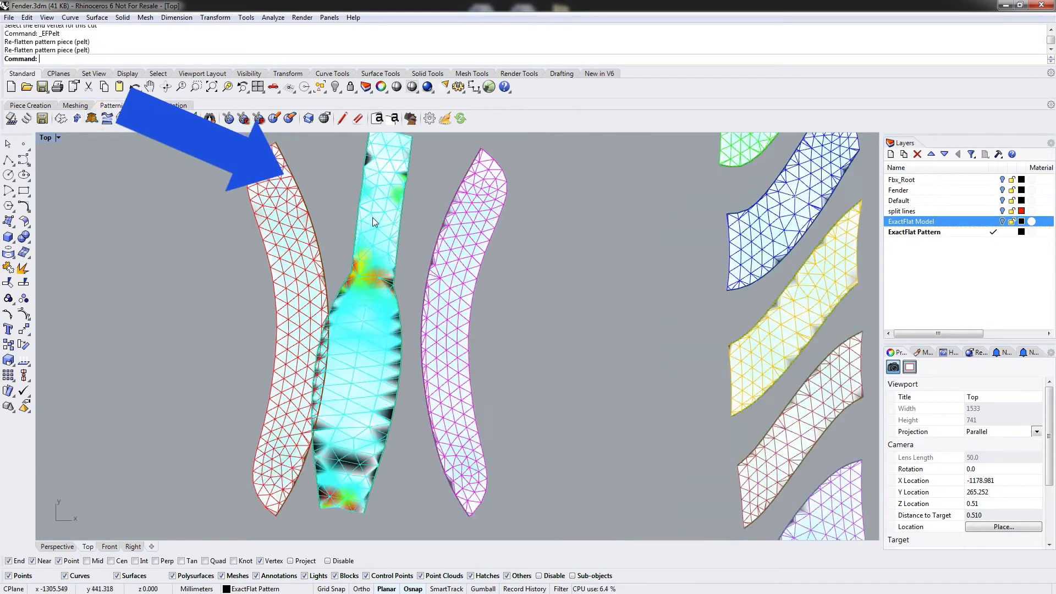
{"action": "scroll", "coordinate": [370, 197], "scroll_direction": "up", "scroll_amount": 3}
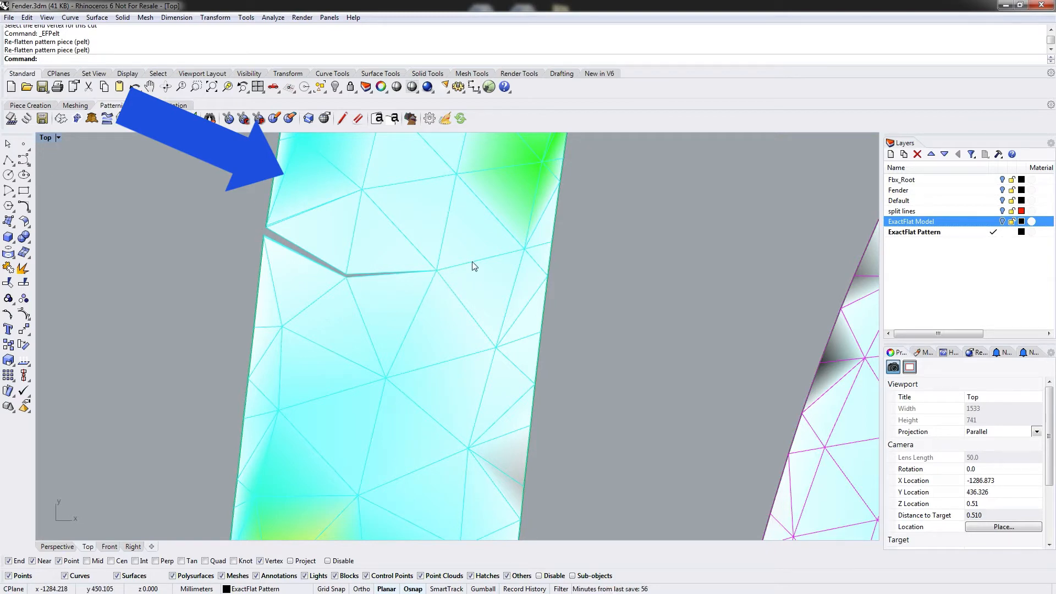
Run the EFSpring optimization on the straight strip with its default settings and stop it partway.
{"action": "scroll", "coordinate": [465, 268], "scroll_direction": "down", "scroll_amount": 6}
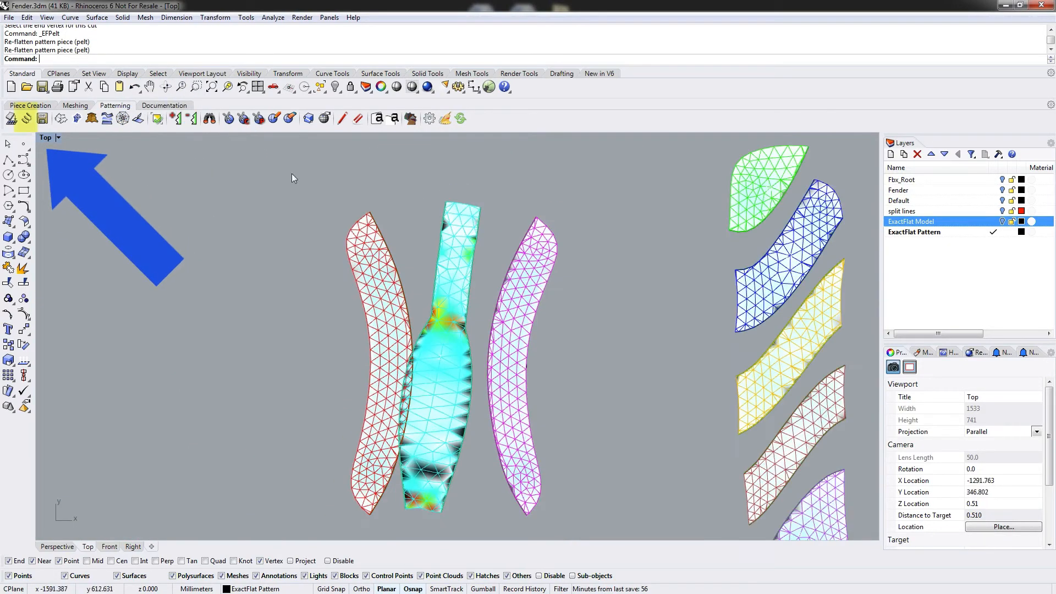
{"action": "left_click", "coordinate": [26, 118]}
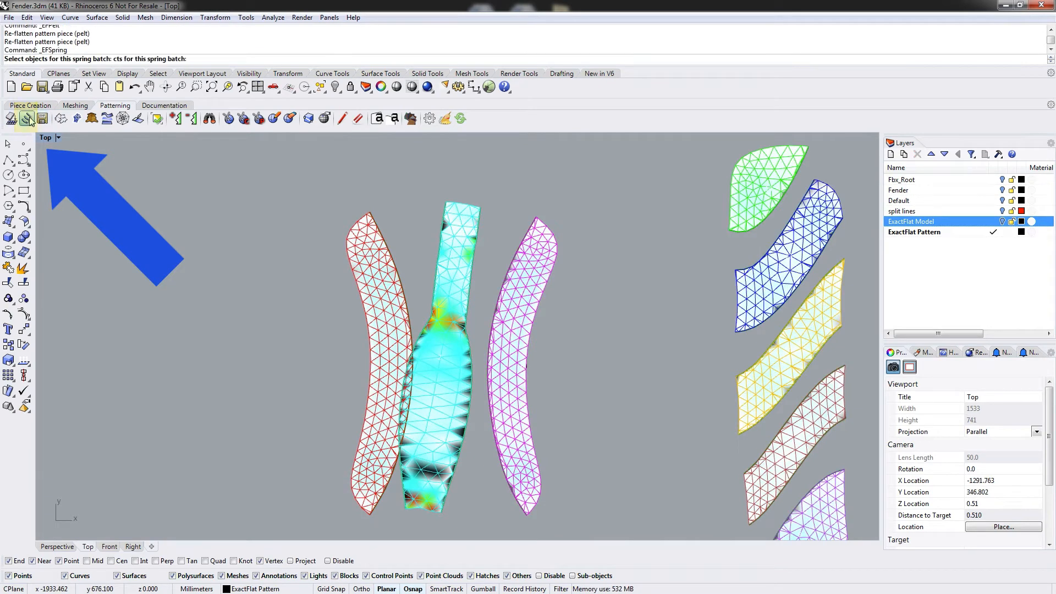
{"action": "left_click", "coordinate": [456, 310]}
{"action": "key", "text": "Return"}
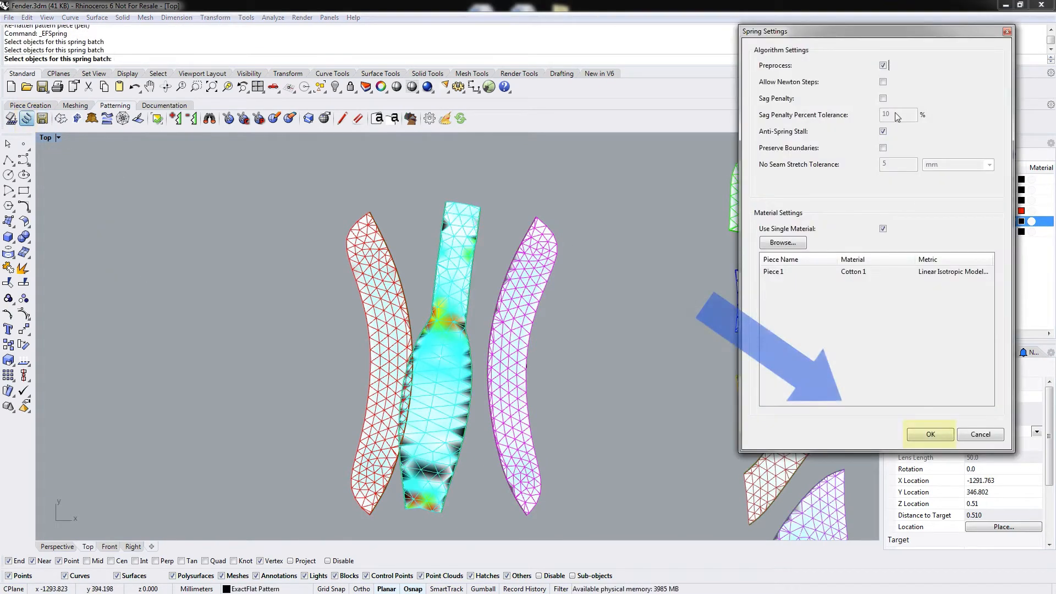
{"action": "left_click", "coordinate": [929, 435]}
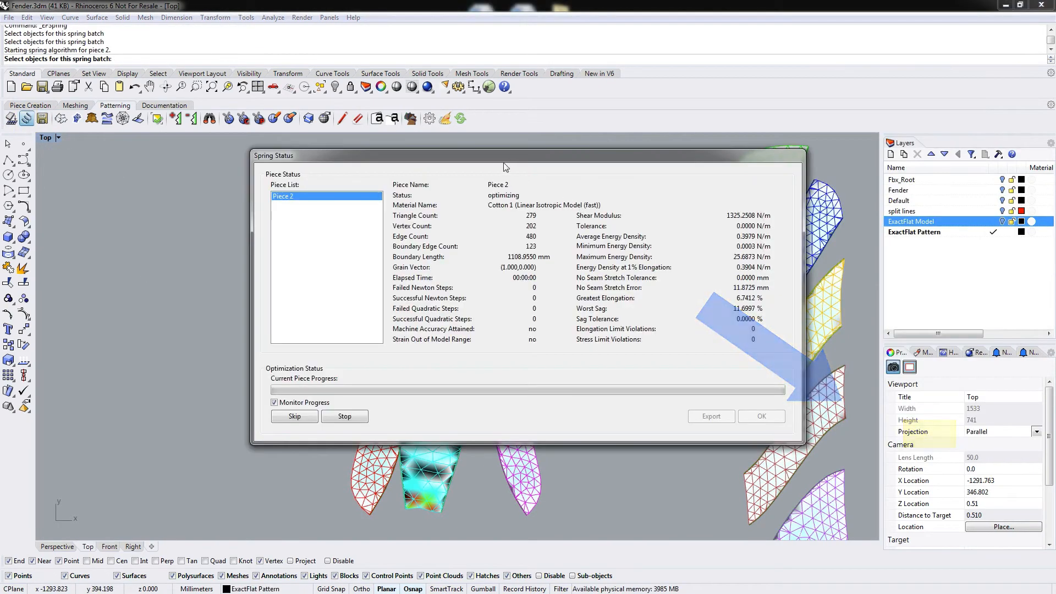
{"action": "left_click_drag", "start_coordinate": [494, 158], "coordinate": [736, 12]}
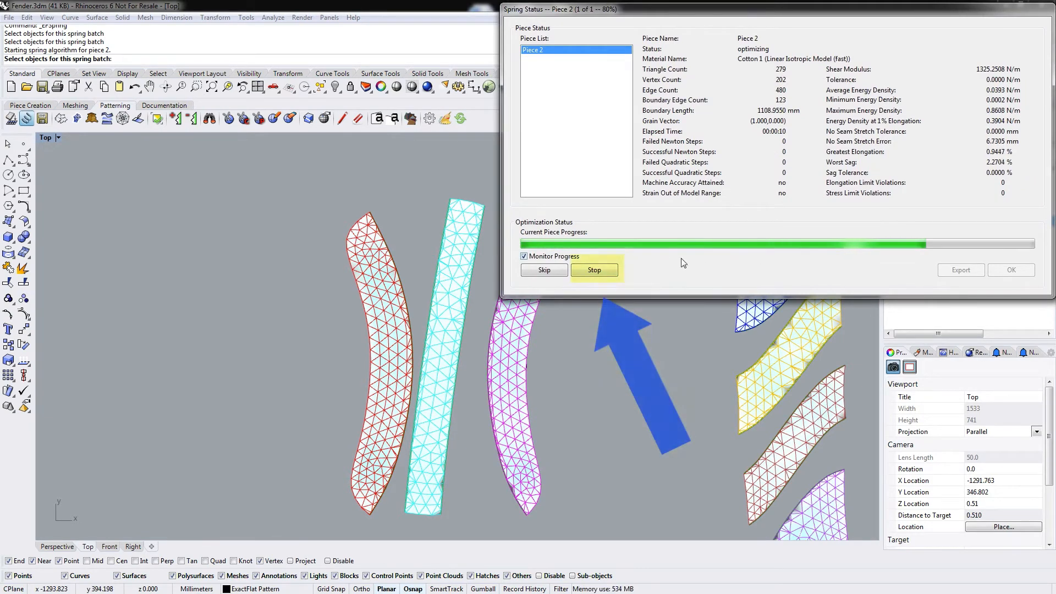
{"action": "left_click", "coordinate": [595, 272]}
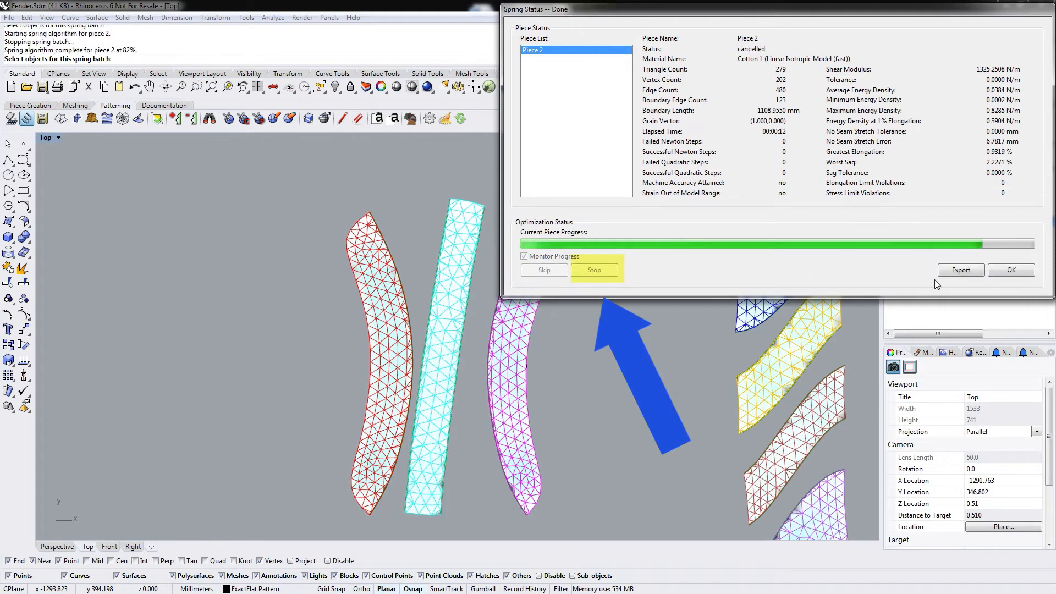
Cut a small V-shaped patch out of the strip near the dart and move it aside.
{"action": "scroll", "coordinate": [440, 266], "scroll_direction": "up", "scroll_amount": 5}
{"action": "scroll", "coordinate": [441, 266], "scroll_direction": "up", "scroll_amount": 6}
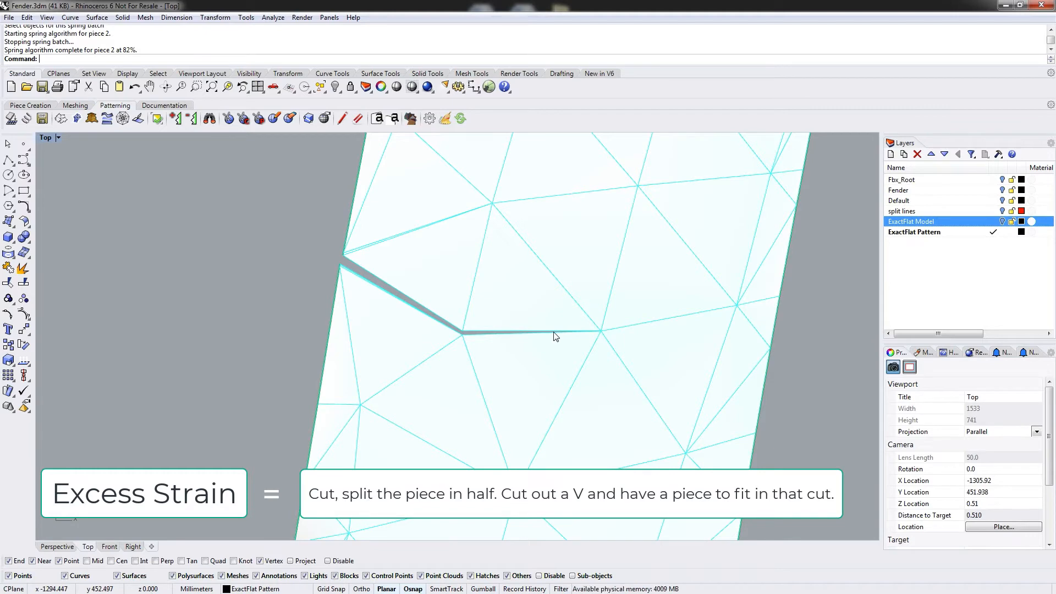
{"action": "scroll", "coordinate": [541, 294], "scroll_direction": "down", "scroll_amount": 8}
{"action": "right_click_drag", "start_coordinate": [565, 233], "coordinate": [525, 214]}
{"action": "scroll", "coordinate": [542, 294], "scroll_direction": "down", "scroll_amount": 6}
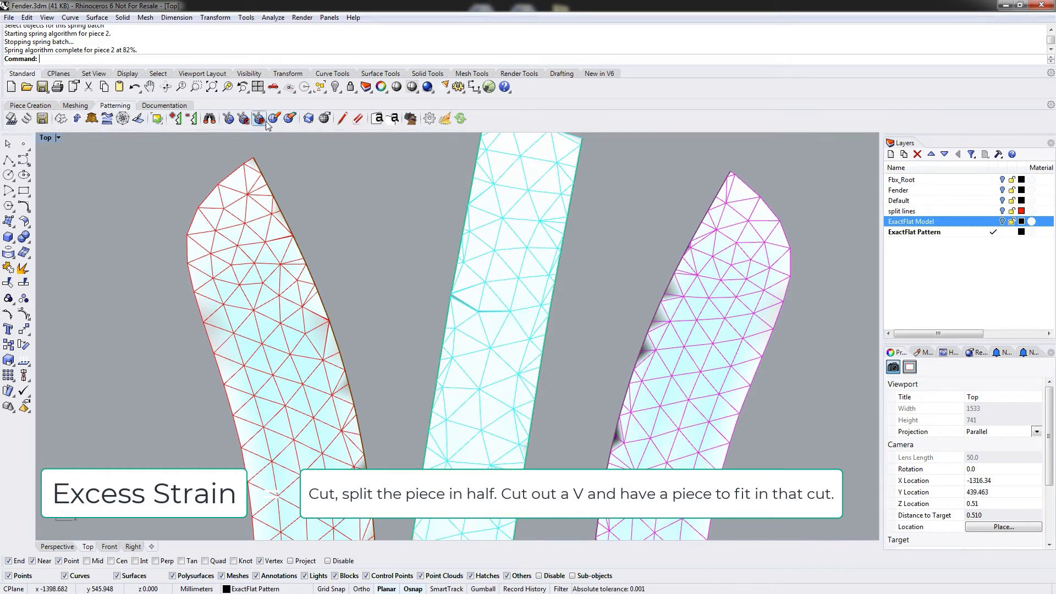
{"action": "left_click", "coordinate": [230, 121]}
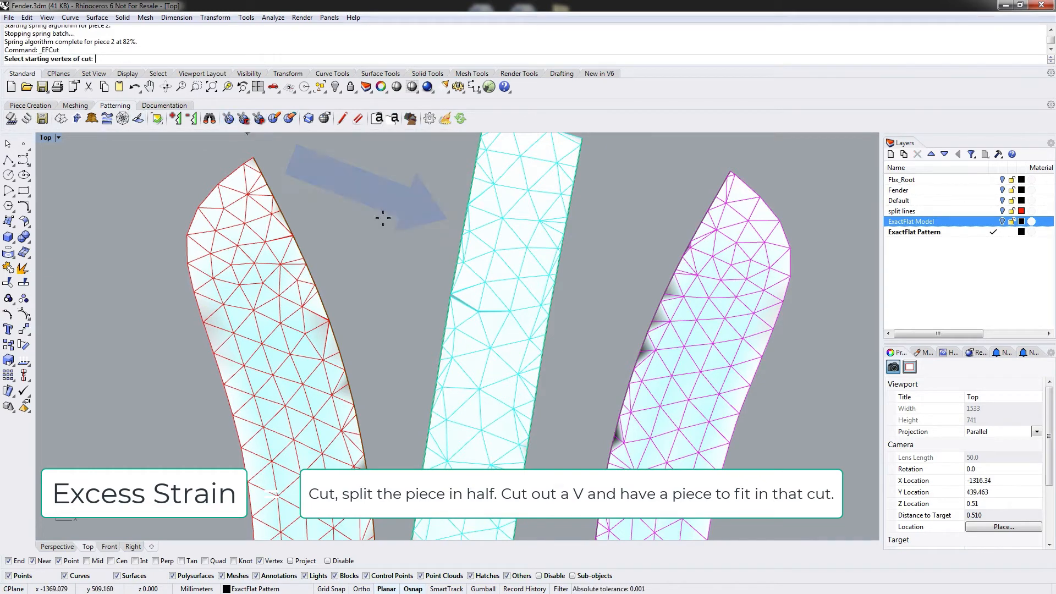
{"action": "left_click", "coordinate": [464, 230]}
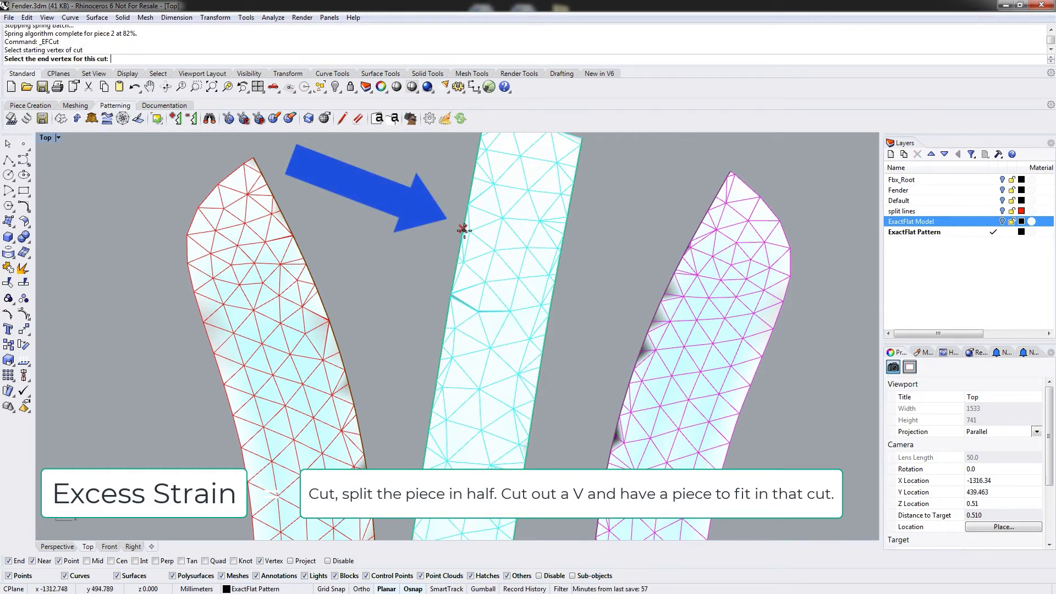
{"action": "left_click", "coordinate": [517, 274]}
{"action": "right_click", "coordinate": [528, 276]}
{"action": "left_click", "coordinate": [518, 277]}
{"action": "left_click", "coordinate": [512, 309]}
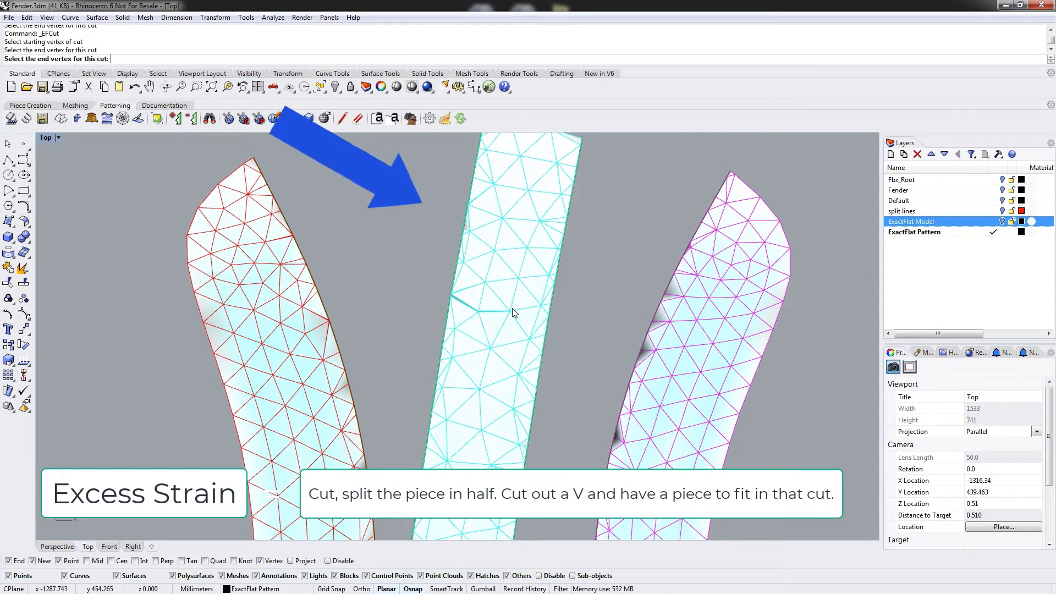
{"action": "left_click", "coordinate": [514, 312]}
{"action": "left_click_drag", "start_coordinate": [485, 314], "coordinate": [407, 272]}
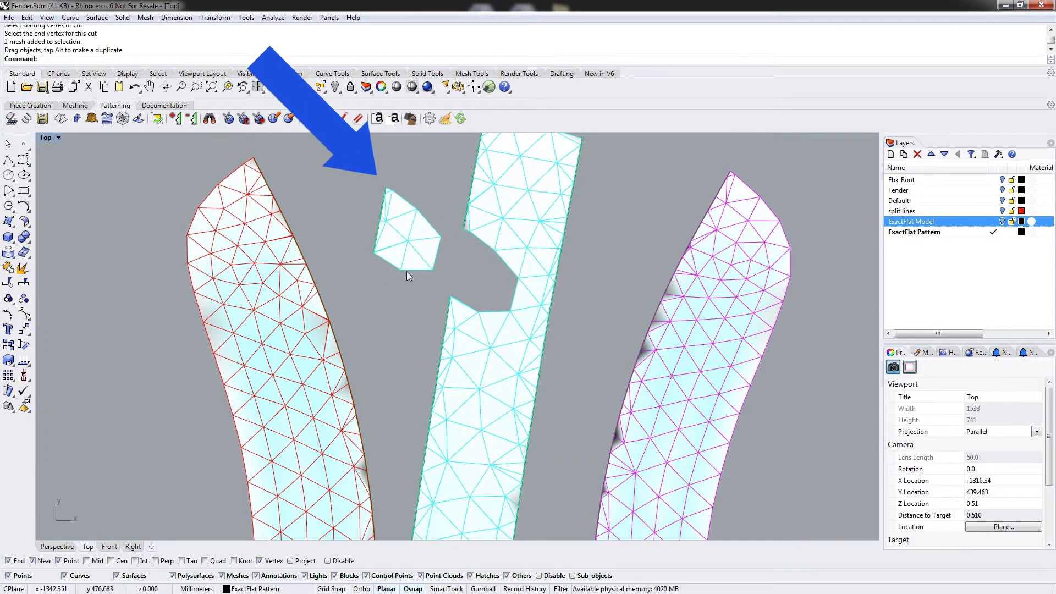
{"action": "right_click_drag", "start_coordinate": [407, 272], "coordinate": [389, 288]}
{"action": "left_click_drag", "start_coordinate": [393, 259], "coordinate": [361, 251]}
{"action": "left_click", "coordinate": [406, 213]}
{"action": "left_click", "coordinate": [368, 308]}
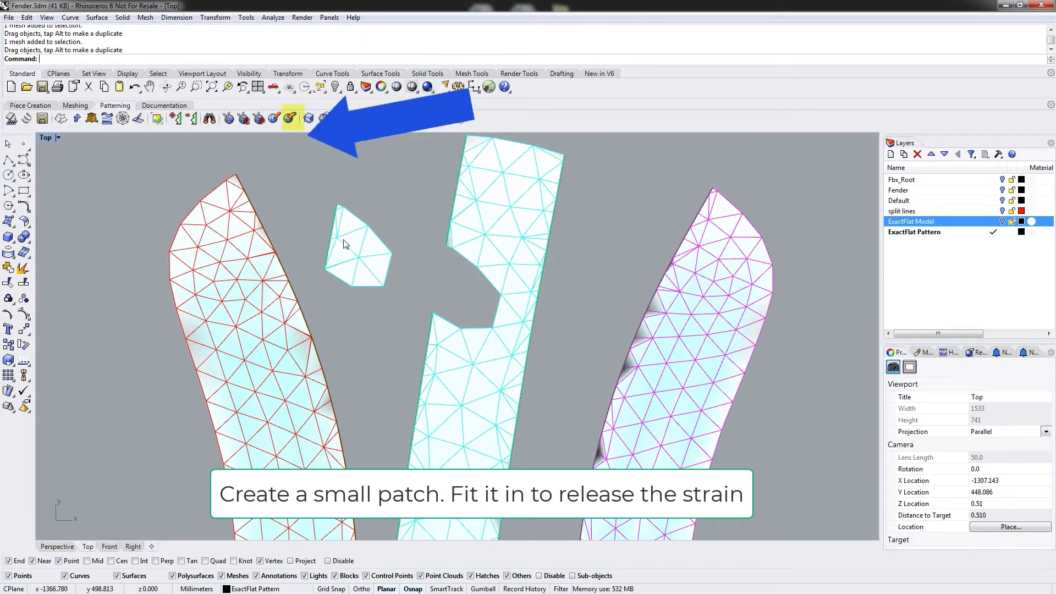
Delete all cuts in the strip with EFDeleteCut so it becomes one piece again.
{"action": "left_click", "coordinate": [290, 118]}
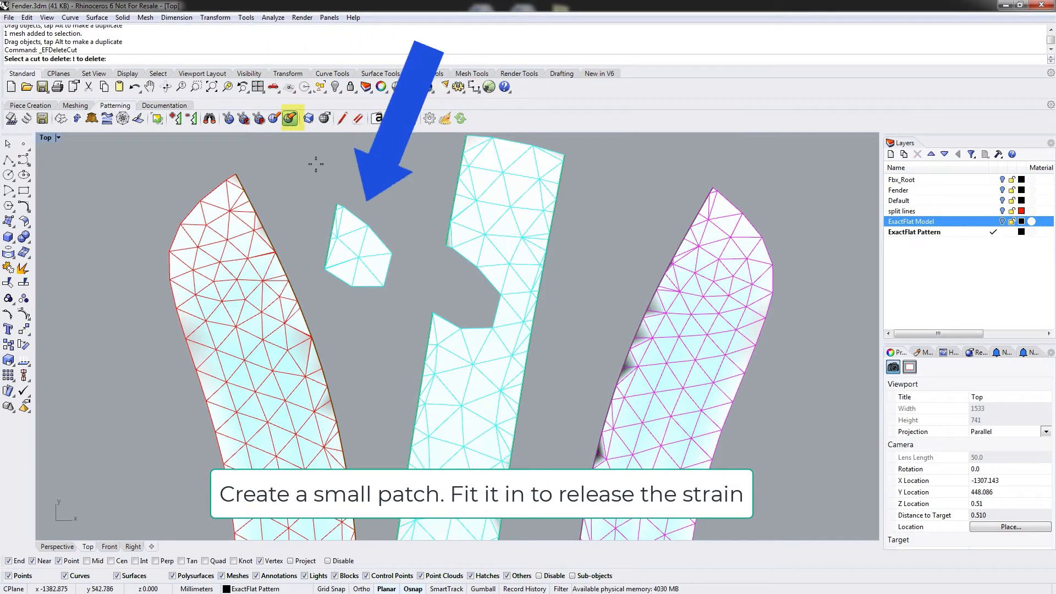
{"action": "left_click", "coordinate": [496, 312]}
{"action": "left_click", "coordinate": [483, 279]}
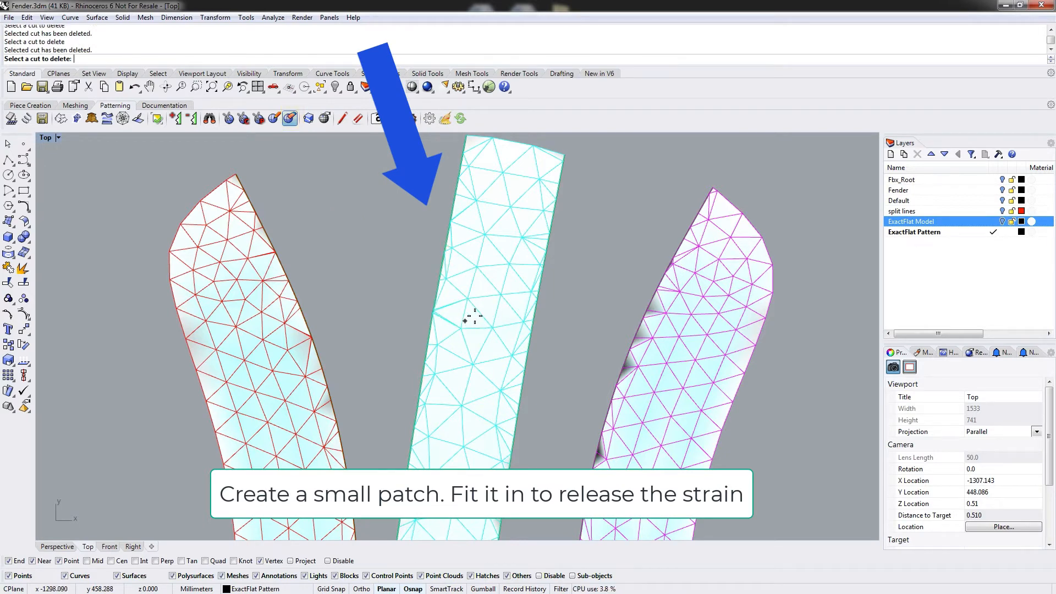
{"action": "scroll", "coordinate": [461, 312], "scroll_direction": "up", "scroll_amount": 5}
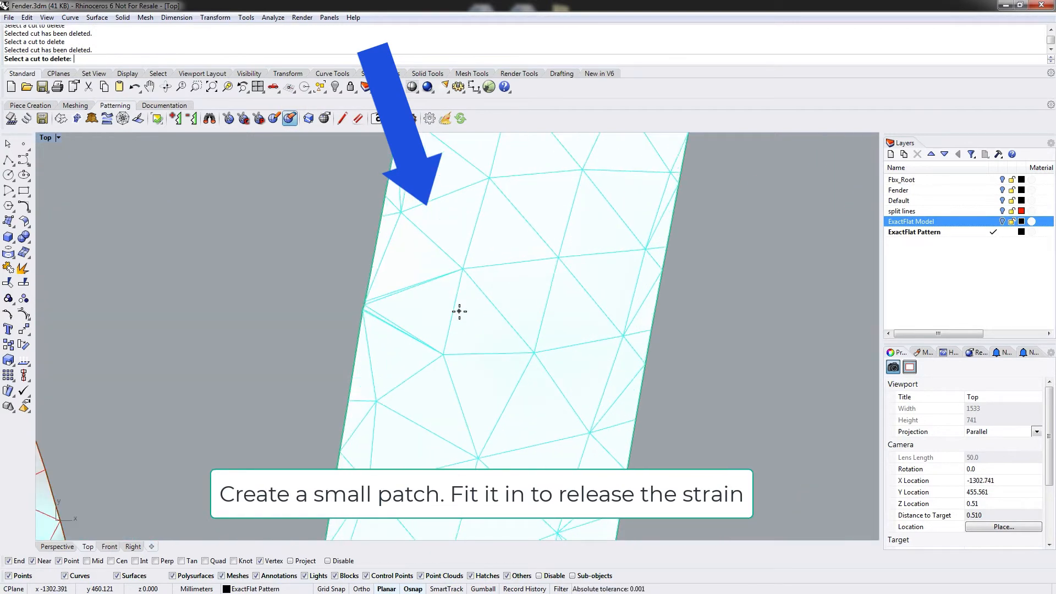
{"action": "scroll", "coordinate": [385, 317], "scroll_direction": "up", "scroll_amount": 10}
{"action": "scroll", "coordinate": [385, 318], "scroll_direction": "down", "scroll_amount": 12}
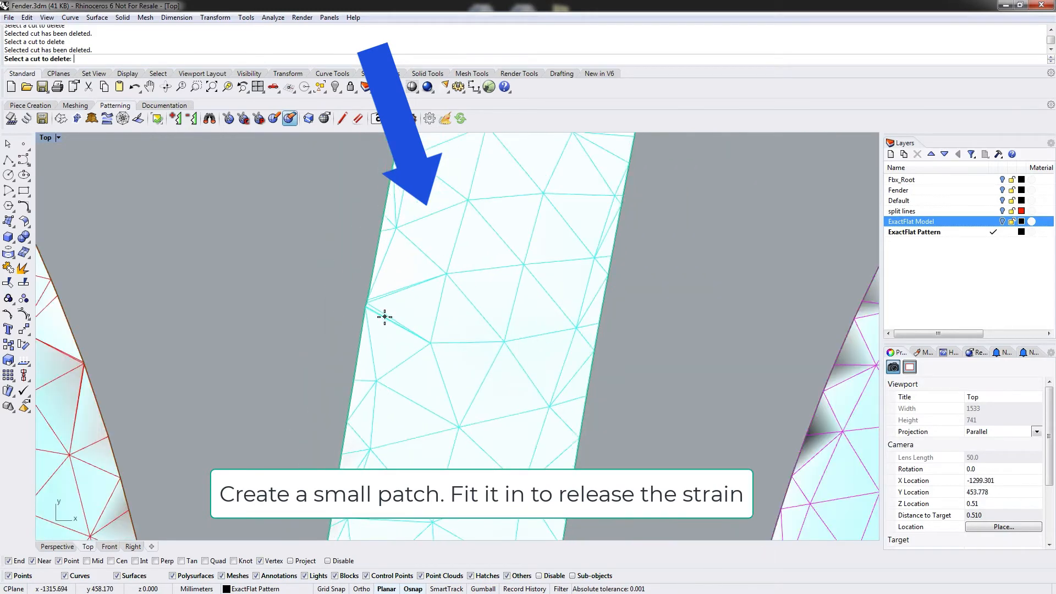
{"action": "left_click", "coordinate": [385, 318]}
{"action": "key", "text": "Escape"}
Nudge the rejoined straight strip slightly upward into place.
{"action": "scroll", "coordinate": [438, 313], "scroll_direction": "down", "scroll_amount": 14}
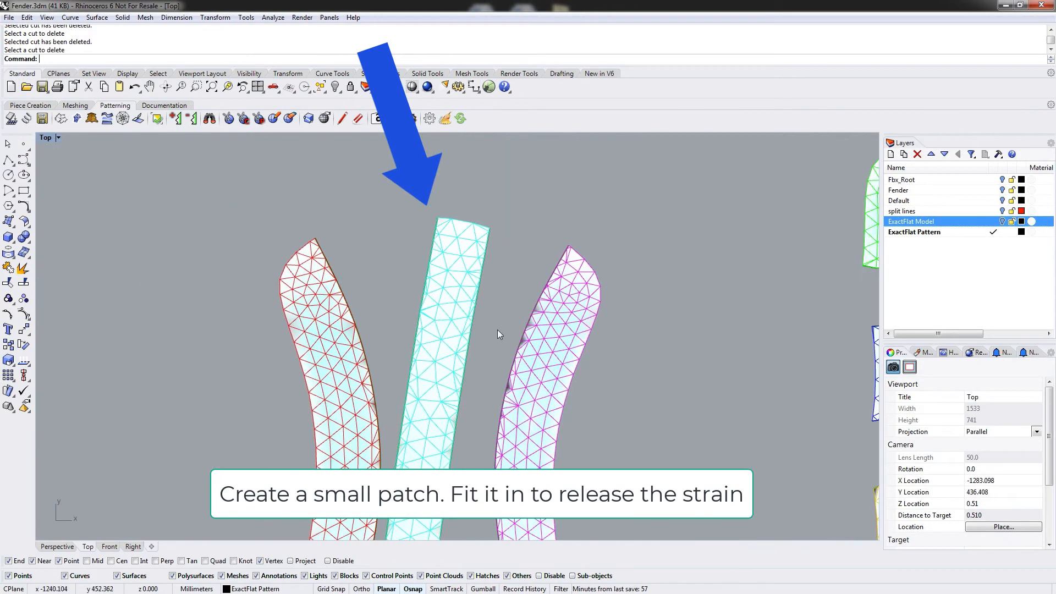
{"action": "scroll", "coordinate": [529, 254], "scroll_direction": "down", "scroll_amount": 5}
{"action": "left_click_drag", "start_coordinate": [476, 400], "coordinate": [485, 386]}
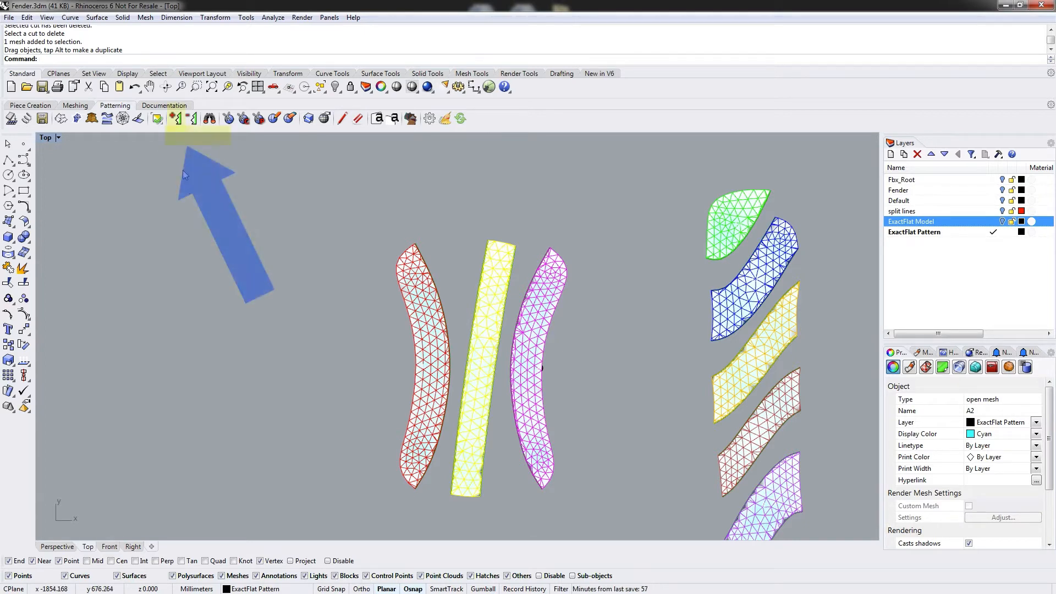
Add a grain line along the inner edge of the red piece, accepting zero target strain.
{"action": "left_click", "coordinate": [175, 119]}
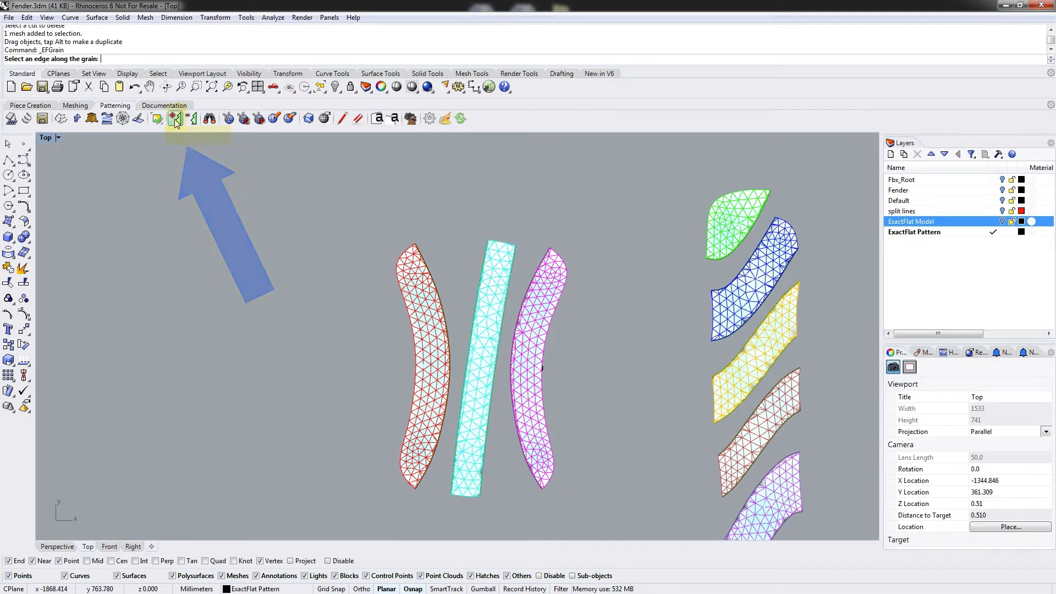
{"action": "mouse_move", "coordinate": [440, 343]}
{"action": "right_mouse_down"}
{"action": "mouse_move", "coordinate": [440, 322]}
{"action": "mouse_move", "coordinate": [425, 338]}
{"action": "right_mouse_up"}
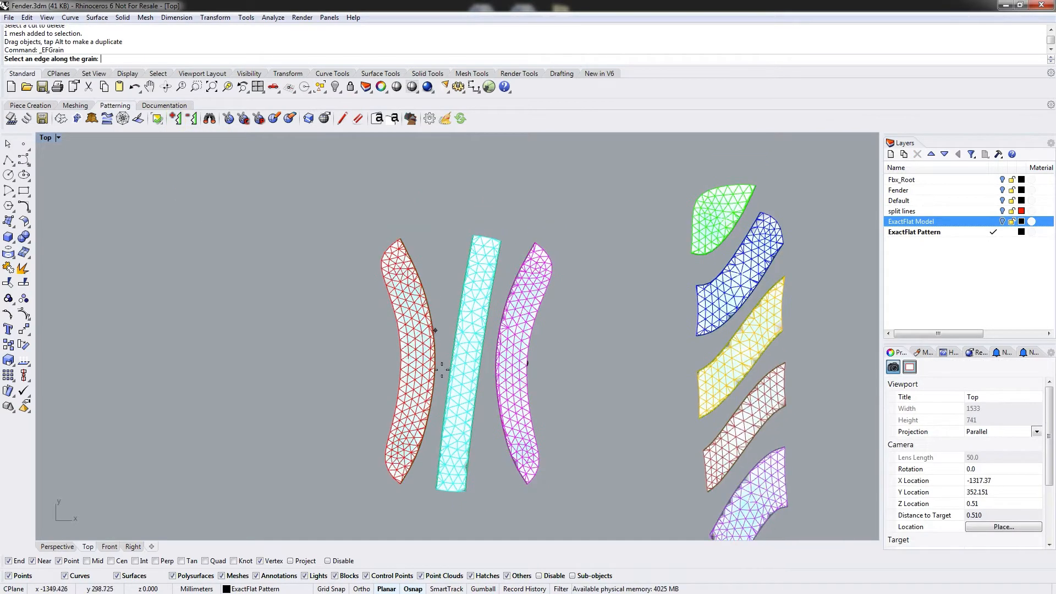
{"action": "scroll", "coordinate": [443, 357], "scroll_direction": "up", "scroll_amount": 10}
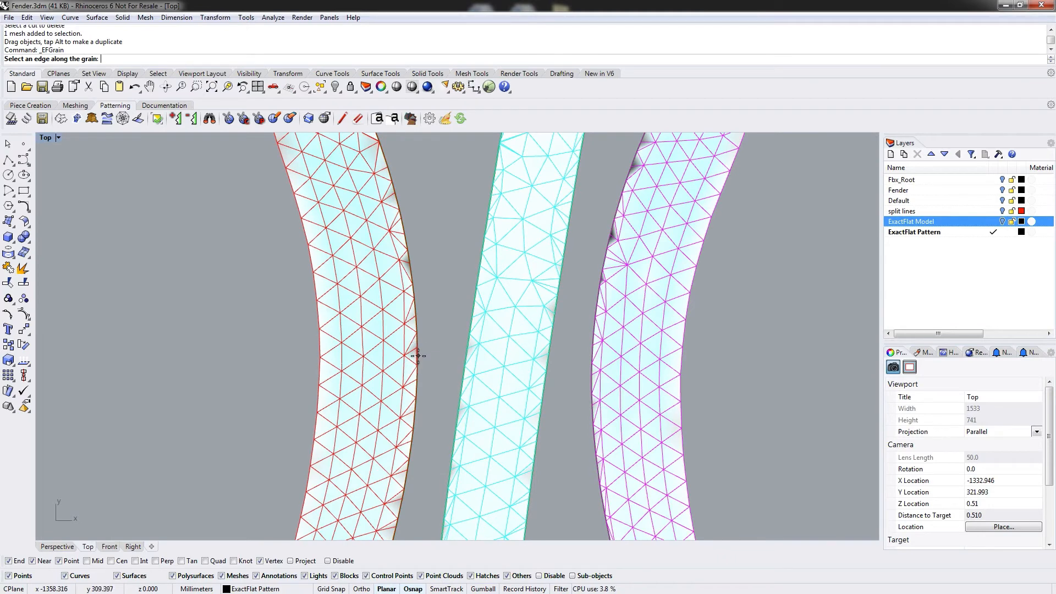
{"action": "scroll", "coordinate": [545, 352], "scroll_direction": "down", "scroll_amount": 6}
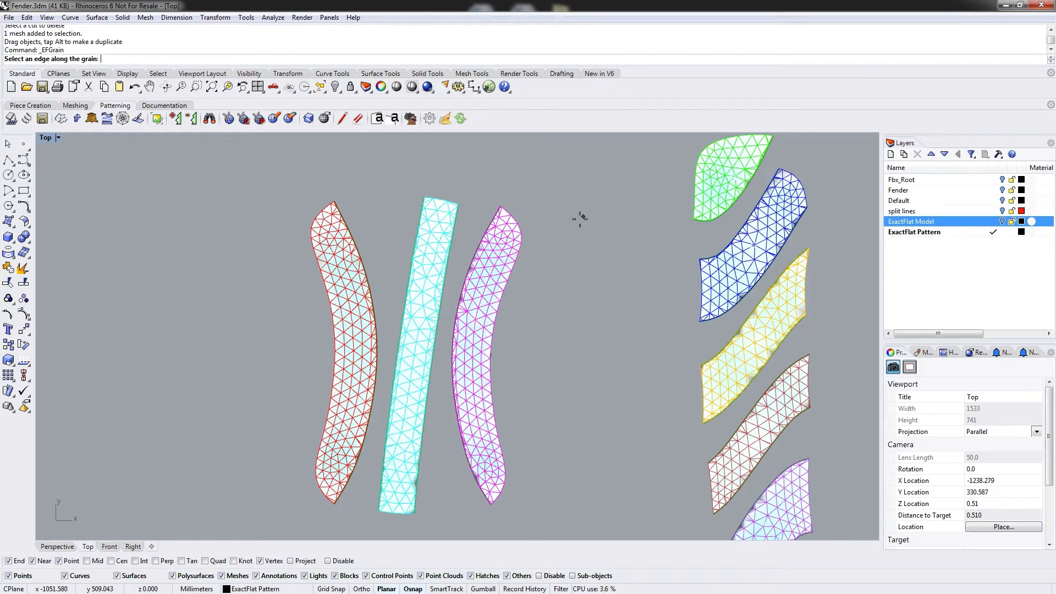
{"action": "right_click_drag", "start_coordinate": [512, 311], "coordinate": [484, 292]}
{"action": "scroll", "coordinate": [324, 316], "scroll_direction": "up", "scroll_amount": 5}
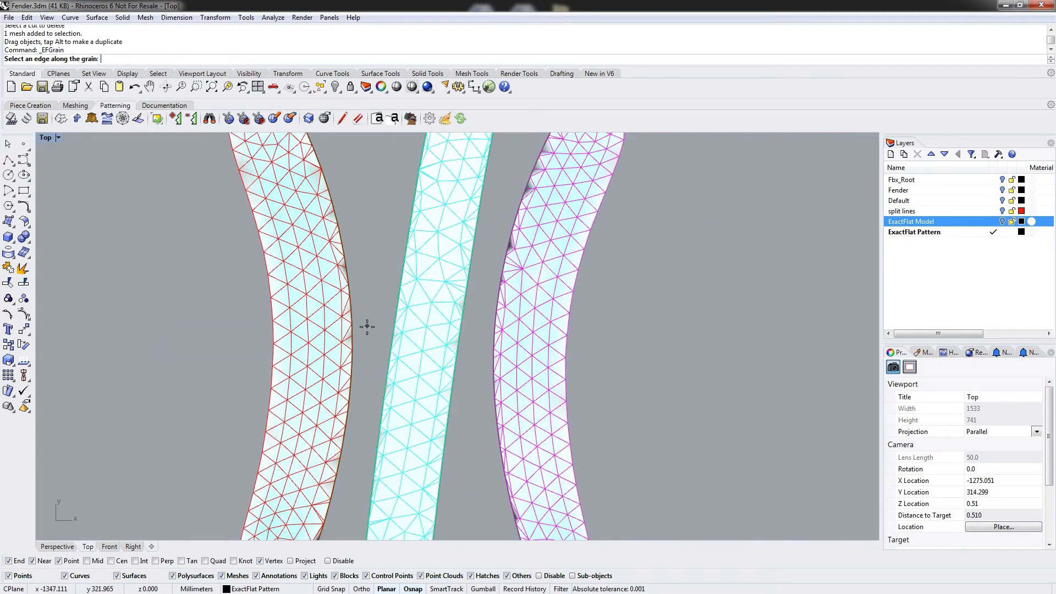
{"action": "left_click", "coordinate": [352, 347]}
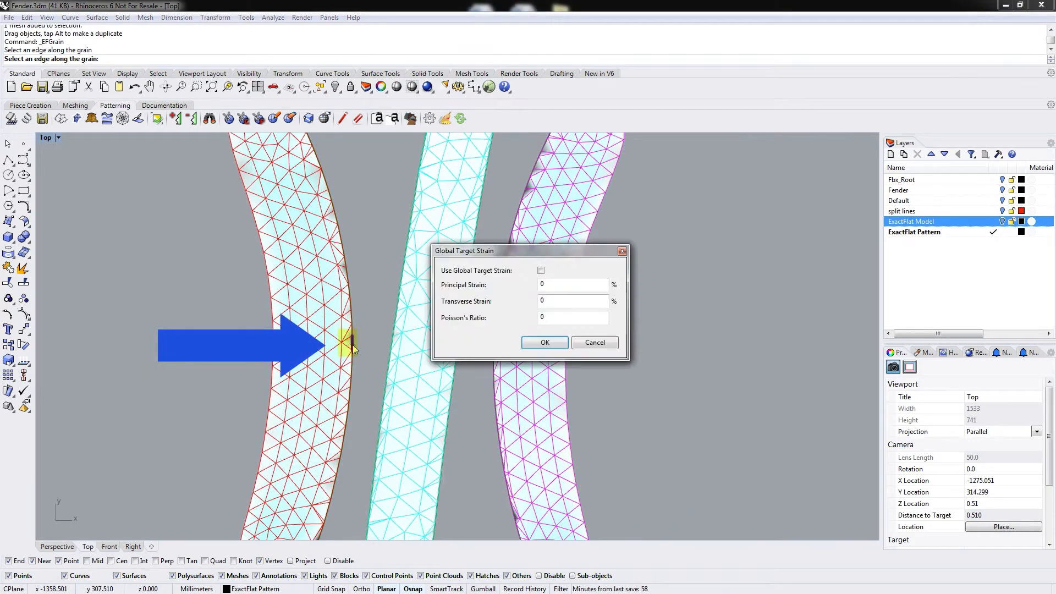
{"action": "left_click_drag", "start_coordinate": [488, 254], "coordinate": [458, 253]}
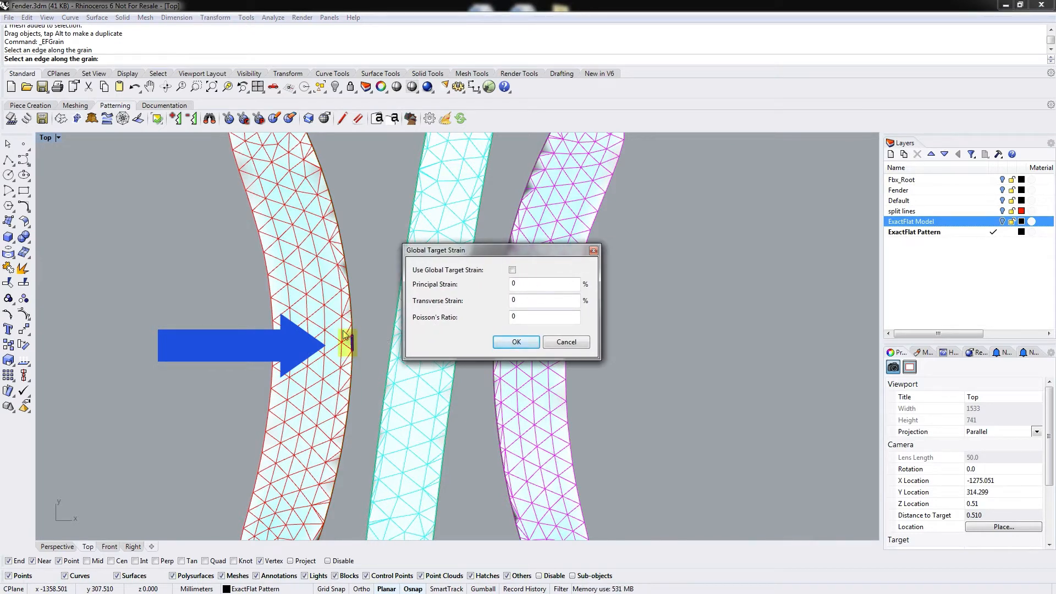
{"action": "left_click_drag", "start_coordinate": [420, 254], "coordinate": [397, 228]}
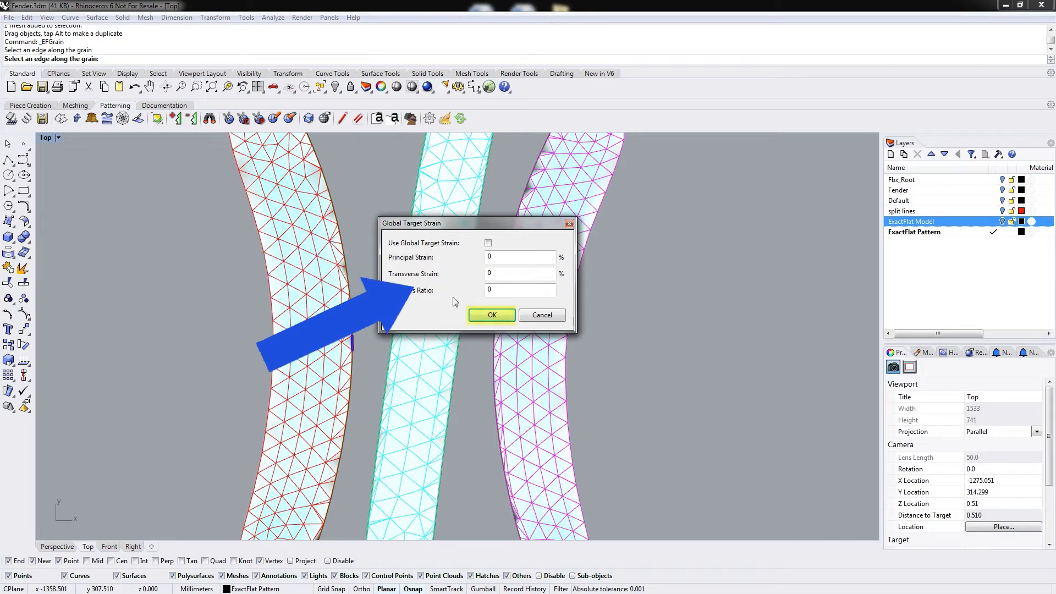
{"action": "left_click", "coordinate": [492, 316]}
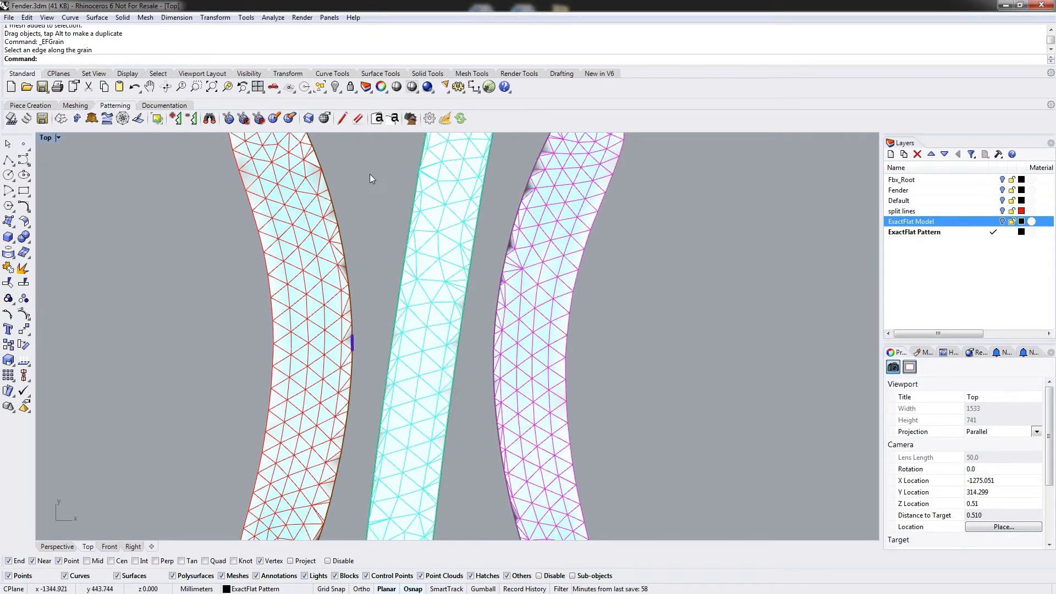
Add grain lines along edges of the cyan strip and the magenta piece, accepting zero target strain.
{"action": "key", "text": "Return"}
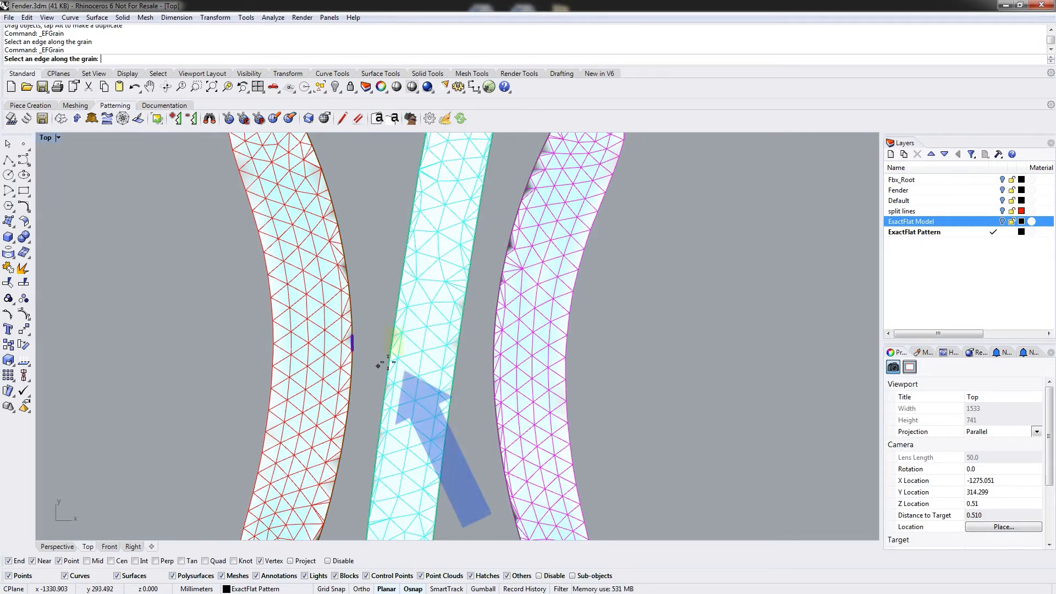
{"action": "left_click", "coordinate": [391, 342]}
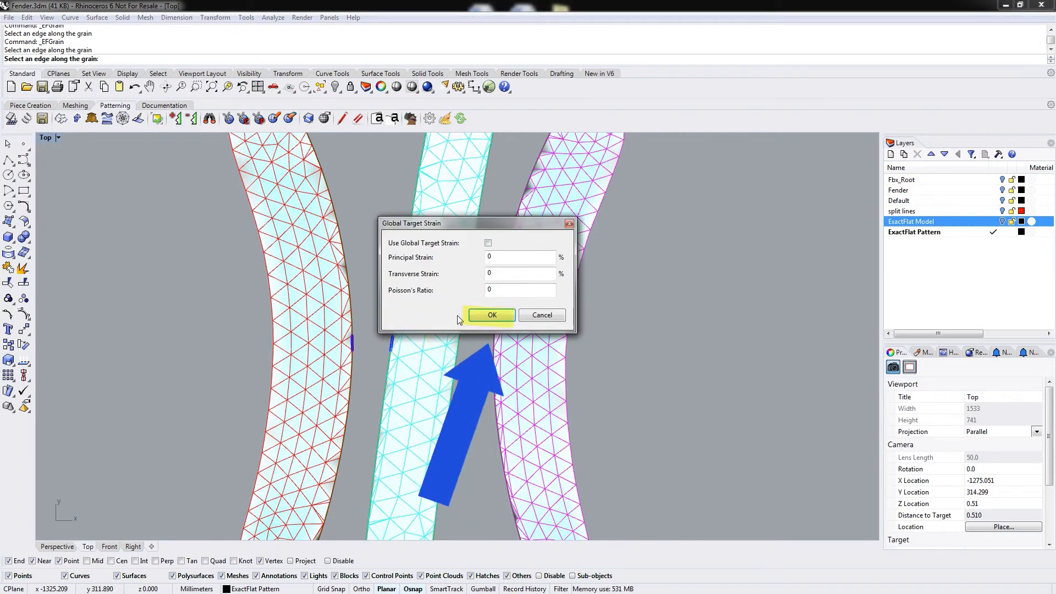
{"action": "left_click", "coordinate": [484, 314]}
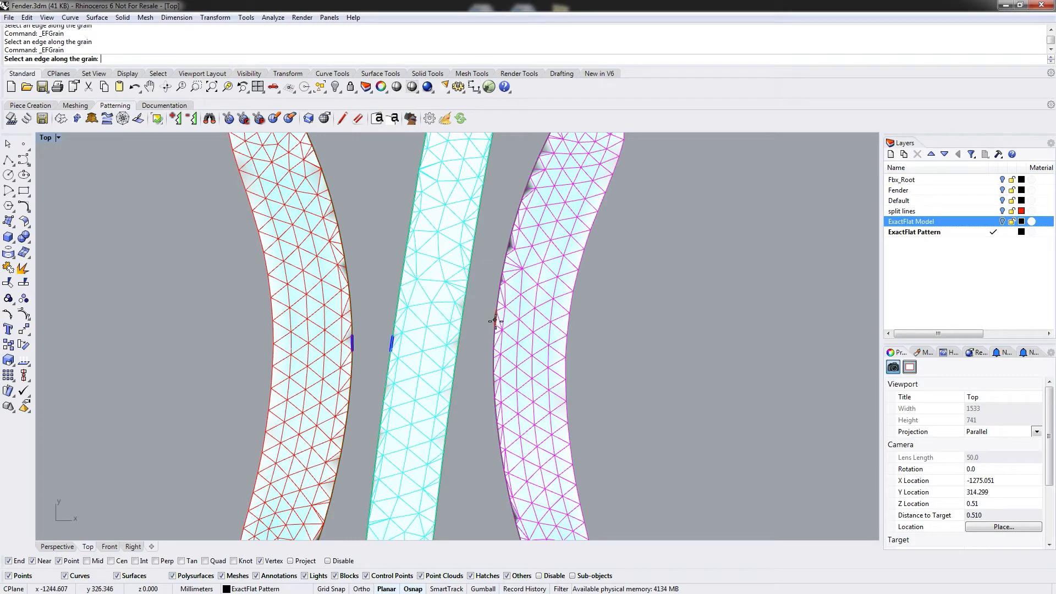
{"action": "left_click", "coordinate": [495, 320]}
{"action": "left_click", "coordinate": [484, 315]}
Add a grain line along the lower edge of the green piece in the middle column.
{"action": "scroll", "coordinate": [618, 319], "scroll_direction": "down", "scroll_amount": 5}
{"action": "right_click_drag", "start_coordinate": [619, 319], "coordinate": [553, 352]}
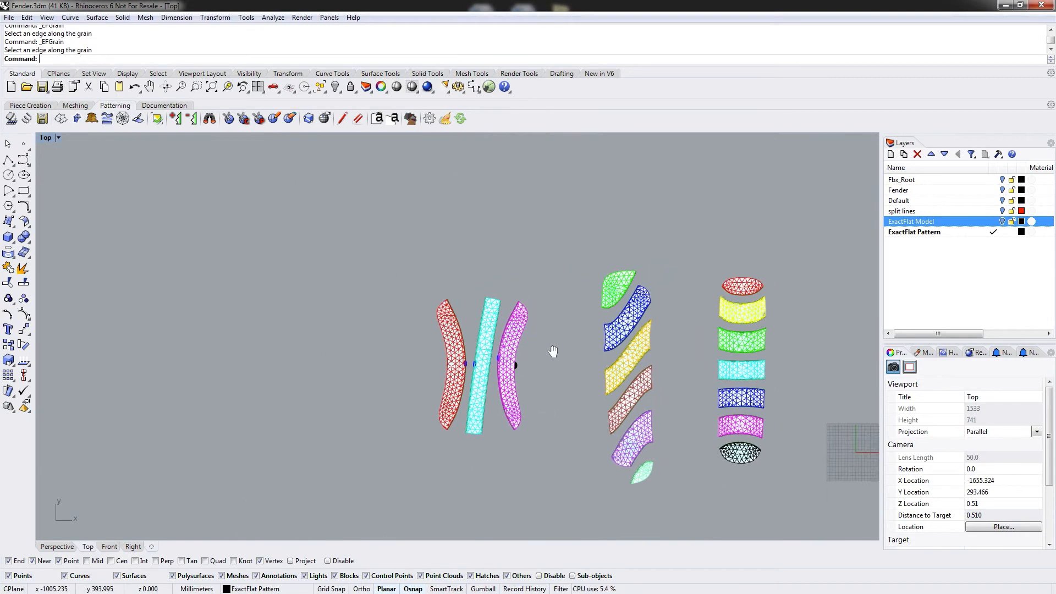
{"action": "scroll", "coordinate": [616, 302], "scroll_direction": "up", "scroll_amount": 10}
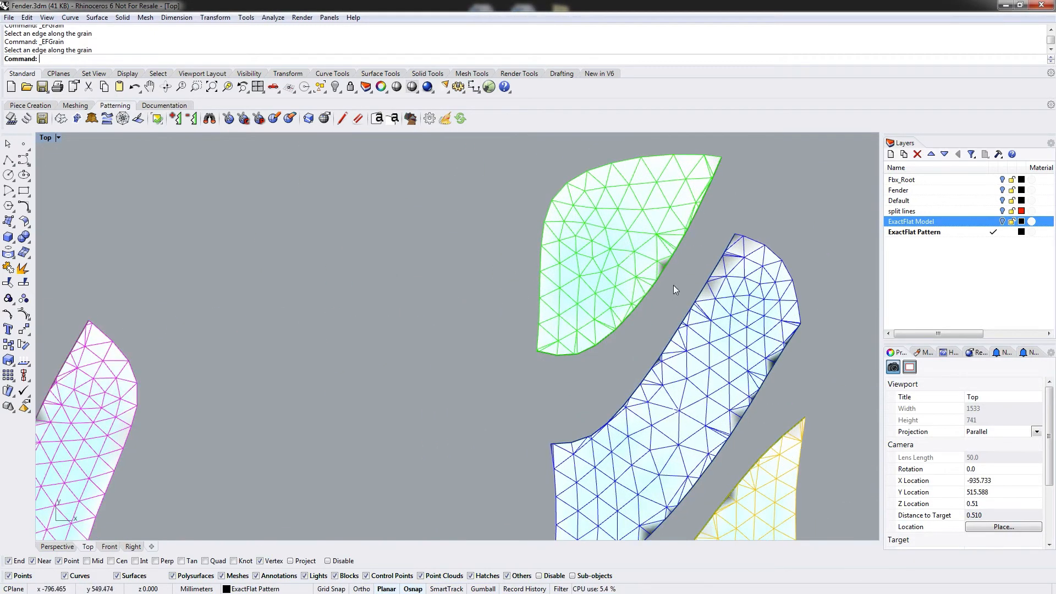
{"action": "right_click_drag", "start_coordinate": [673, 285], "coordinate": [565, 318]}
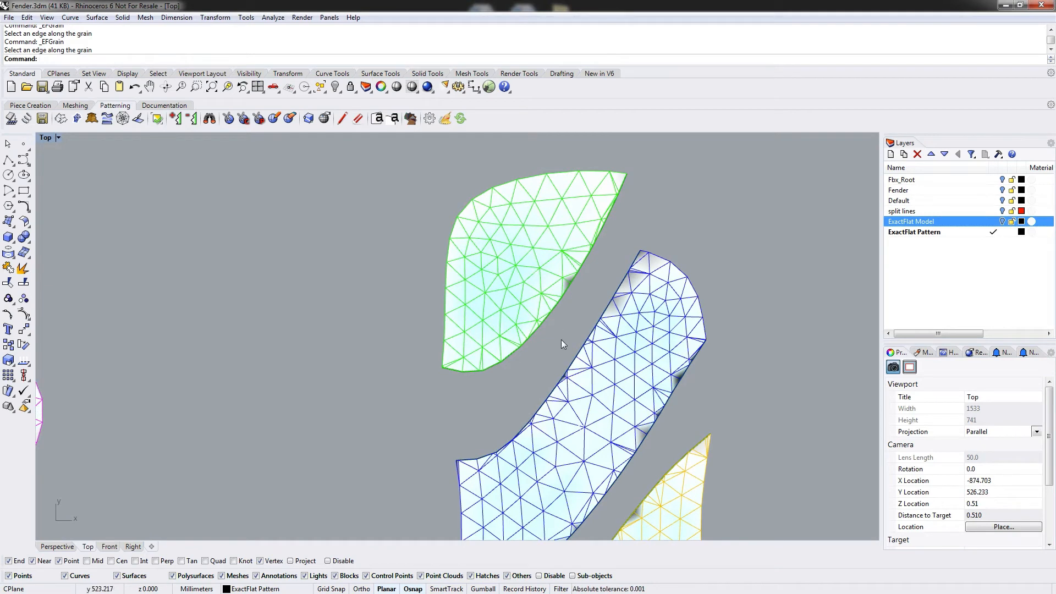
{"action": "right_click", "coordinate": [566, 327]}
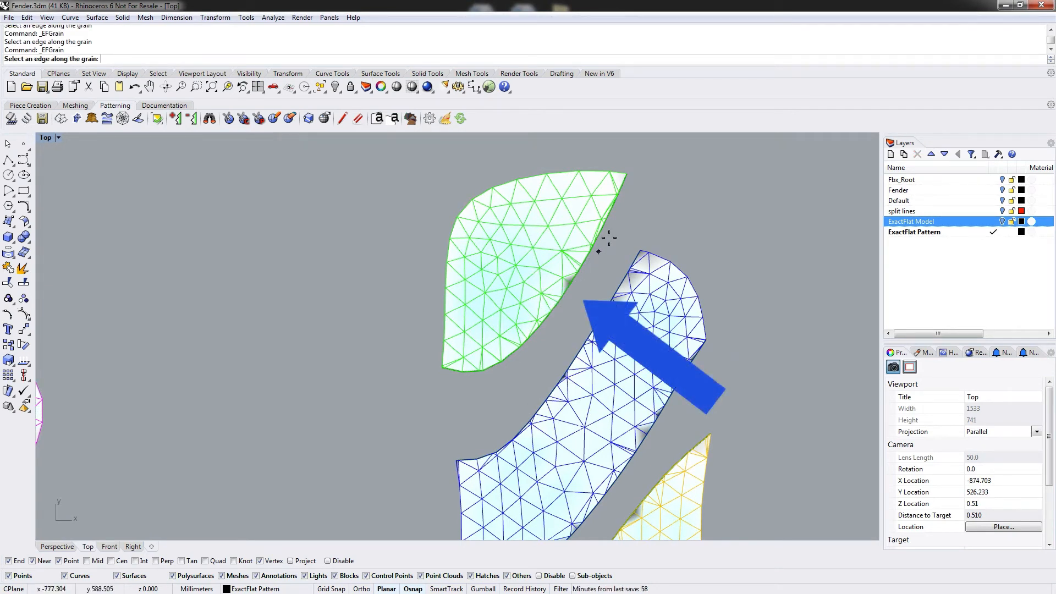
{"action": "left_click", "coordinate": [555, 306]}
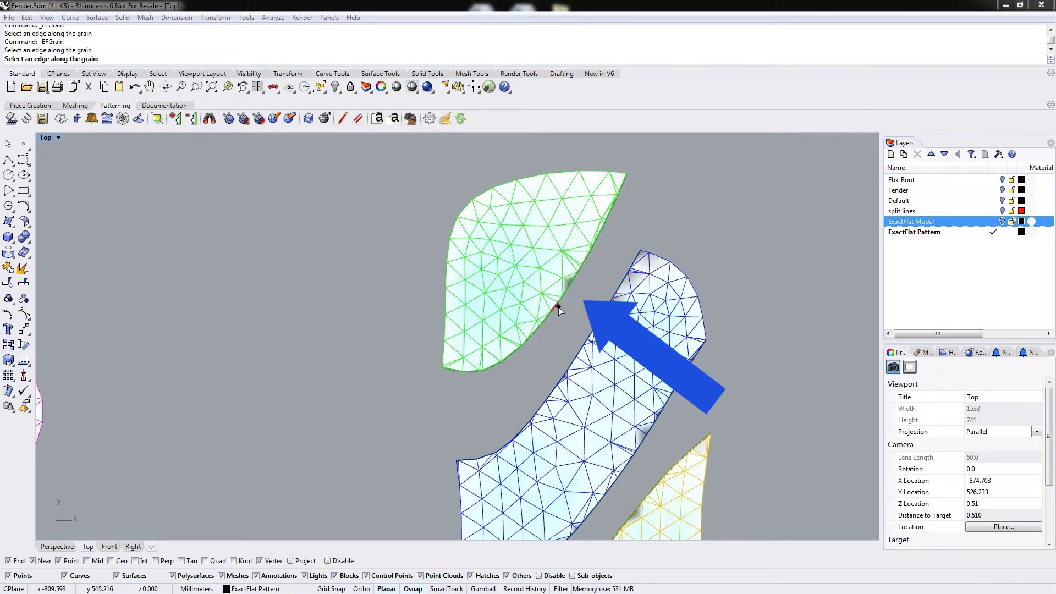
{"action": "key", "text": "Return"}
Add grain lines along edges of the blue and yellow pieces in the middle column, accepting zero target strain.
{"action": "right_click", "coordinate": [523, 359]}
{"action": "left_click", "coordinate": [571, 365]}
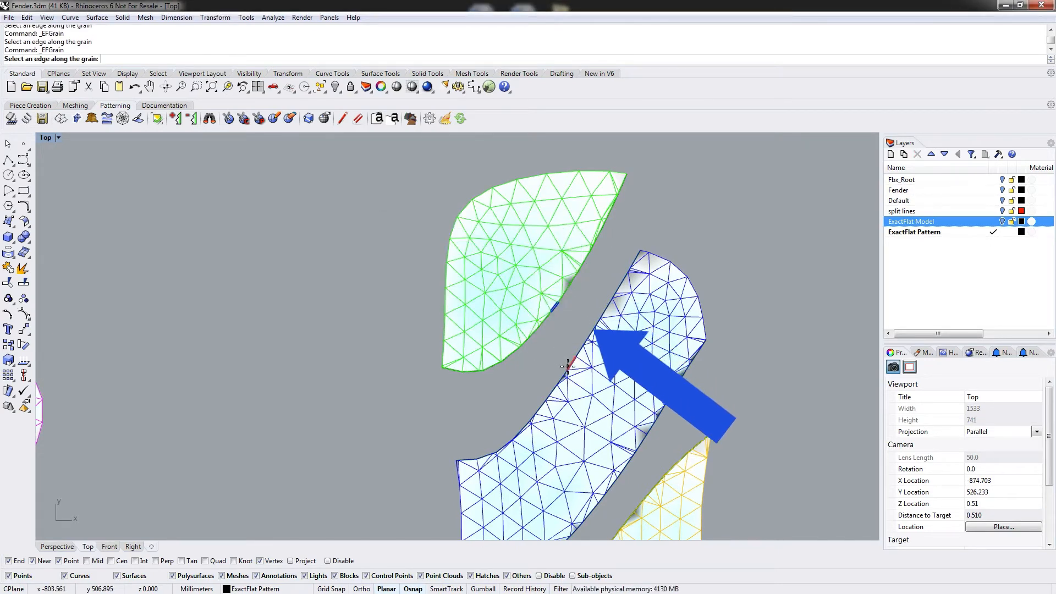
{"action": "key", "text": "Return"}
{"action": "right_click_drag", "start_coordinate": [493, 457], "coordinate": [465, 204]}
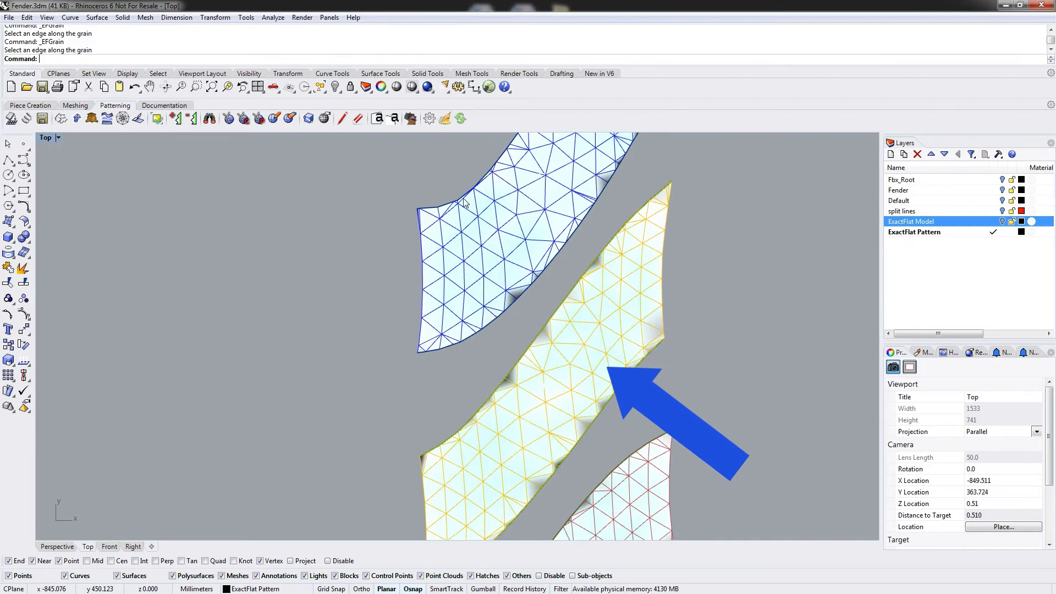
{"action": "right_click", "coordinate": [559, 268]}
{"action": "left_click", "coordinate": [545, 324]}
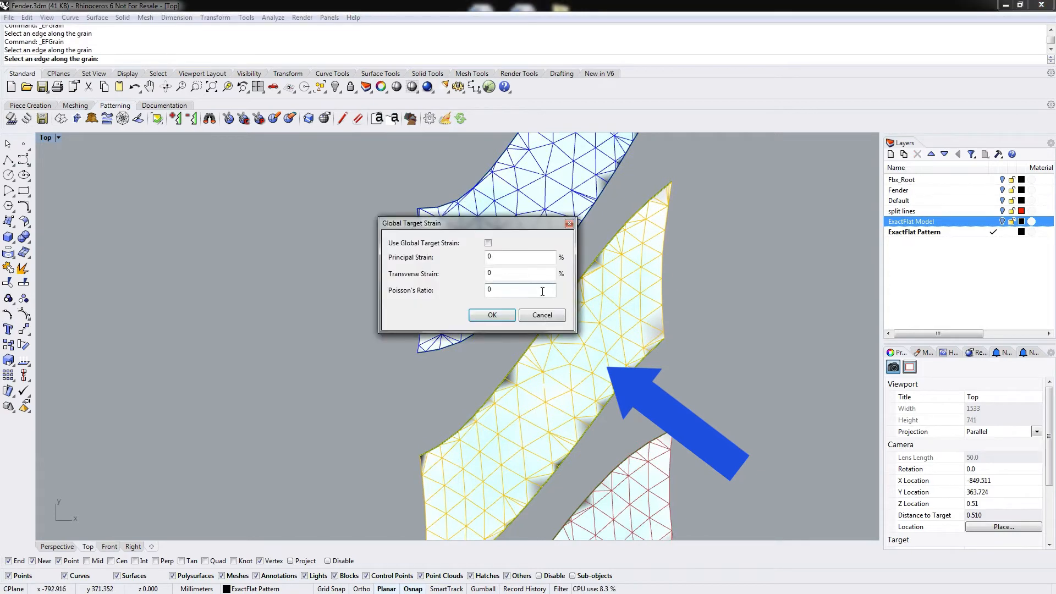
{"action": "left_click", "coordinate": [503, 316]}
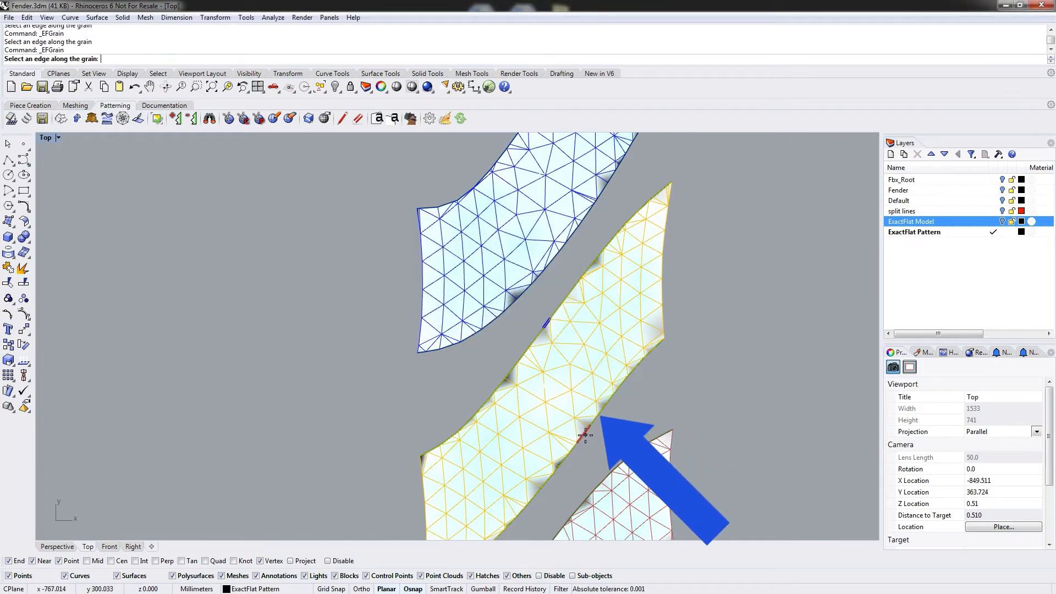
Add further grain lines along the yellow piece's edges, accepting zero target strain.
{"action": "left_click", "coordinate": [584, 435]}
{"action": "left_click", "coordinate": [498, 317]}
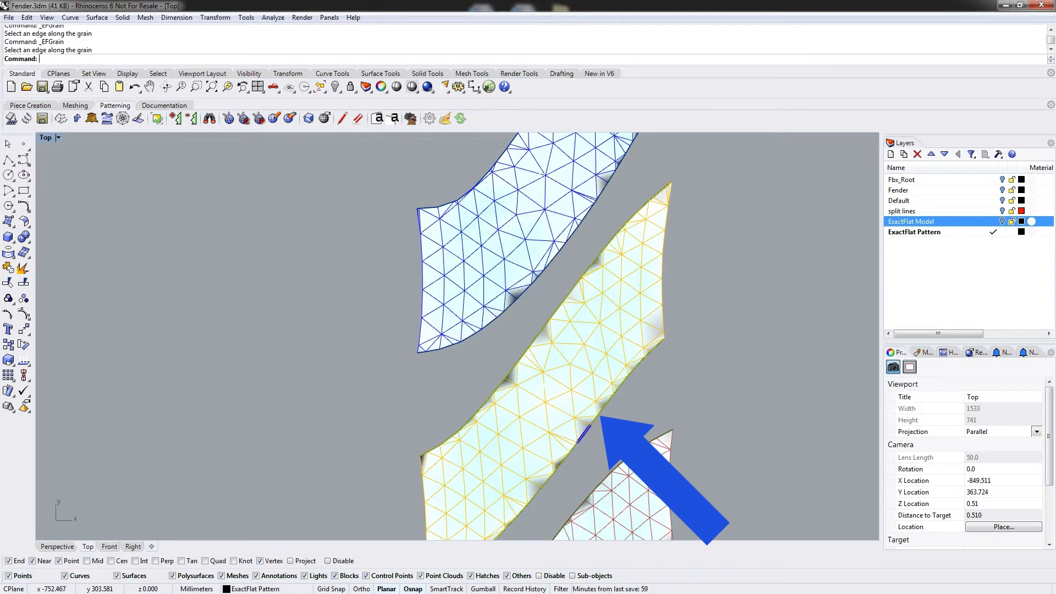
{"action": "key", "text": "Return"}
{"action": "left_click", "coordinate": [532, 339]}
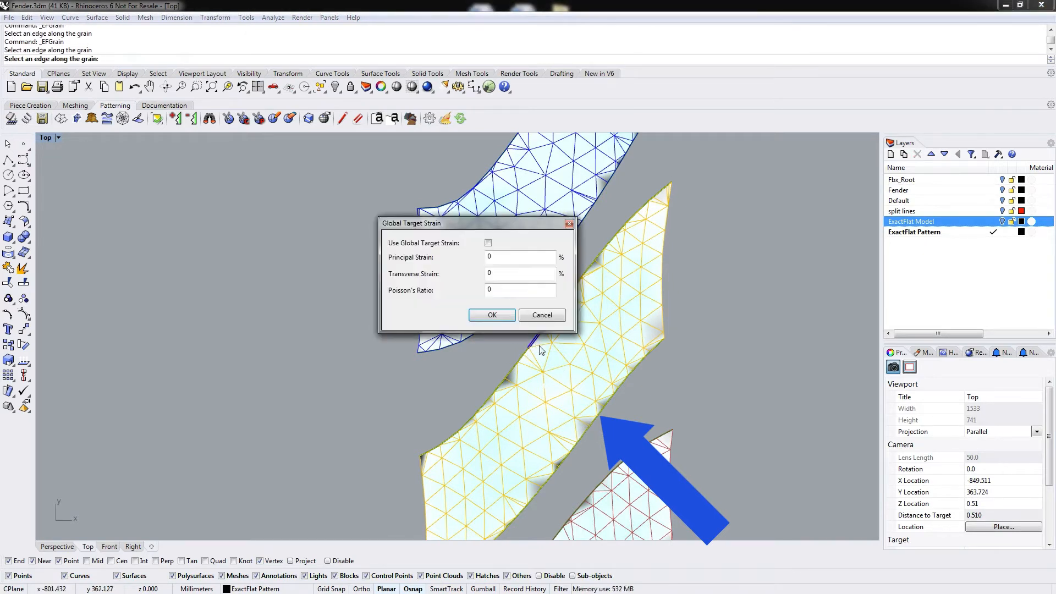
{"action": "left_click", "coordinate": [498, 317]}
{"action": "key", "text": "Return"}
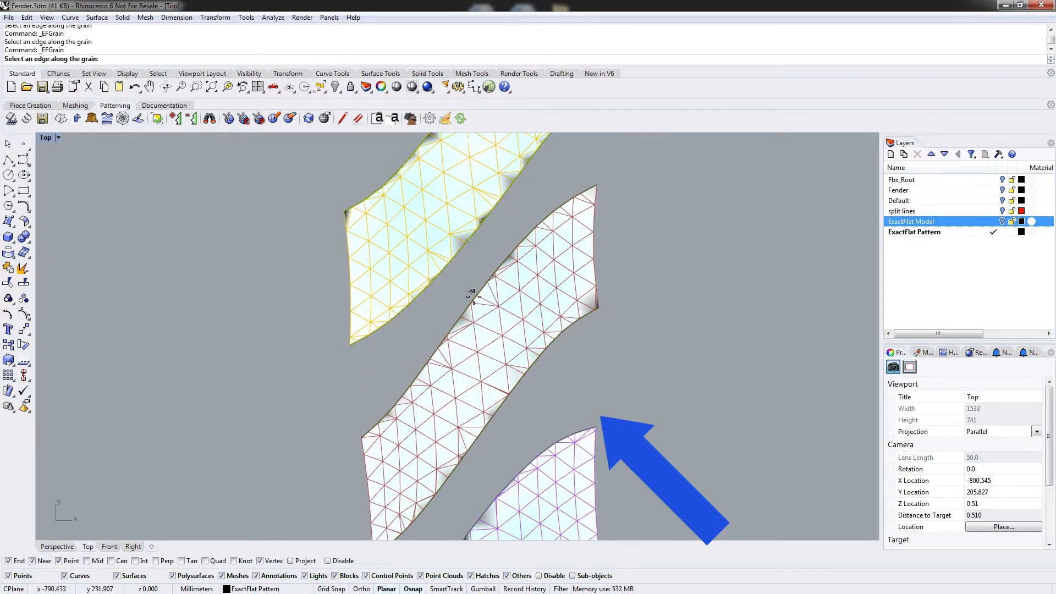
Add grain lines along edges of the brown and purple pieces, accepting zero target strain.
{"action": "left_click", "coordinate": [480, 291]}
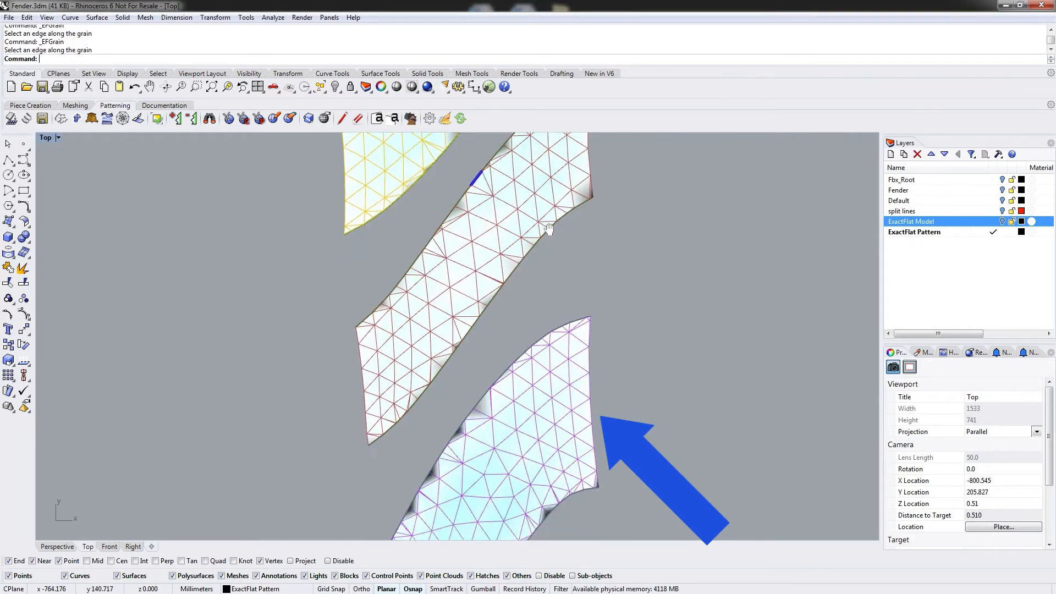
{"action": "key", "text": "Return"}
{"action": "left_click", "coordinate": [491, 313]}
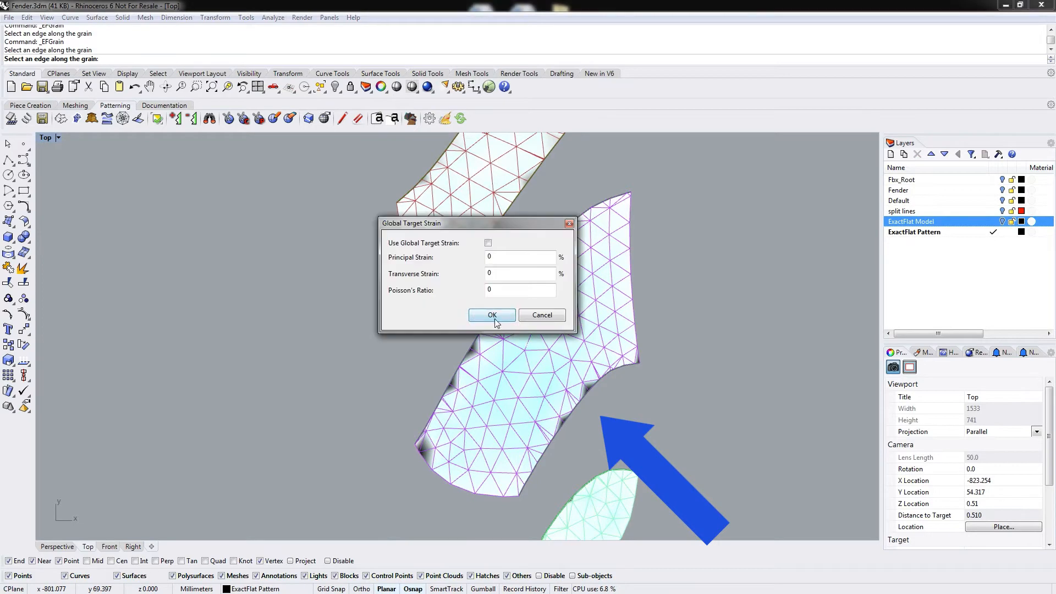
{"action": "left_click", "coordinate": [484, 313]}
{"action": "key", "text": "Return"}
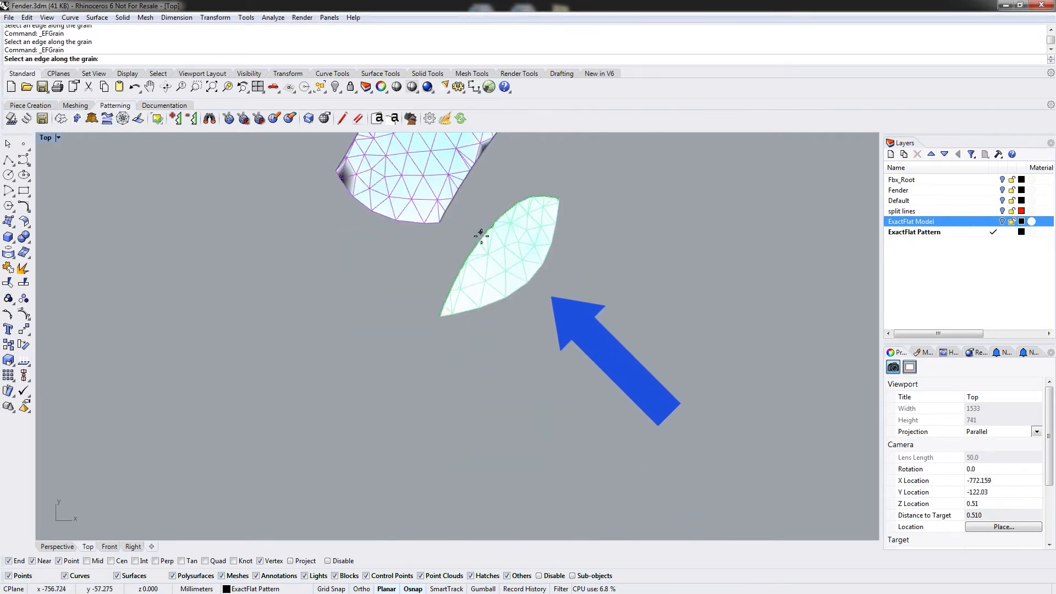
Add grain lines to the small green piece and the bottom edge of the red ellipse in the right column.
{"action": "left_click", "coordinate": [478, 235]}
{"action": "key", "text": "Return"}
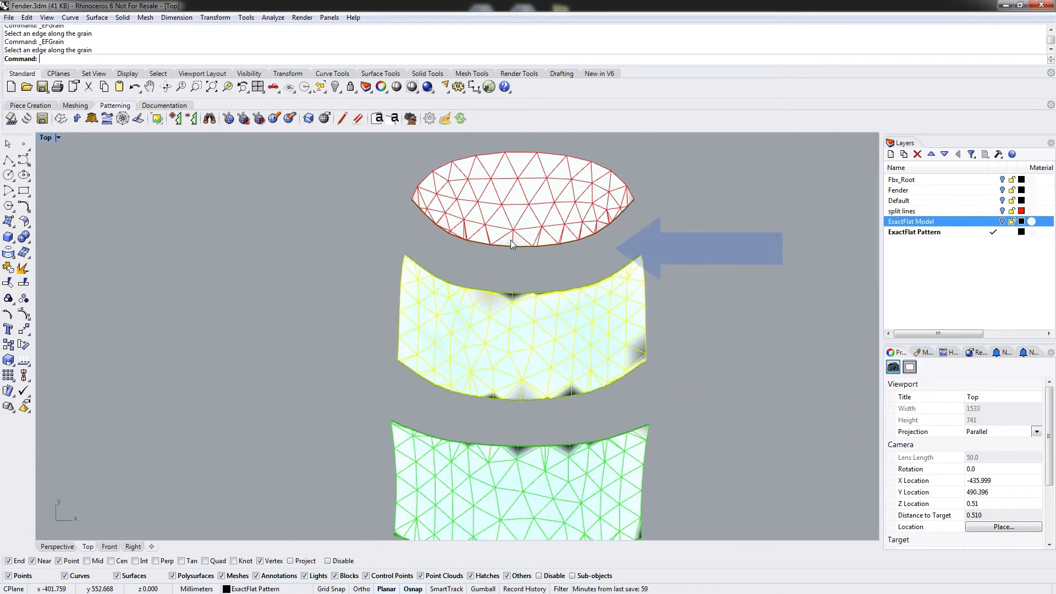
{"action": "key", "text": "Return"}
{"action": "left_click", "coordinate": [515, 240]}
{"action": "key", "text": "Return"}
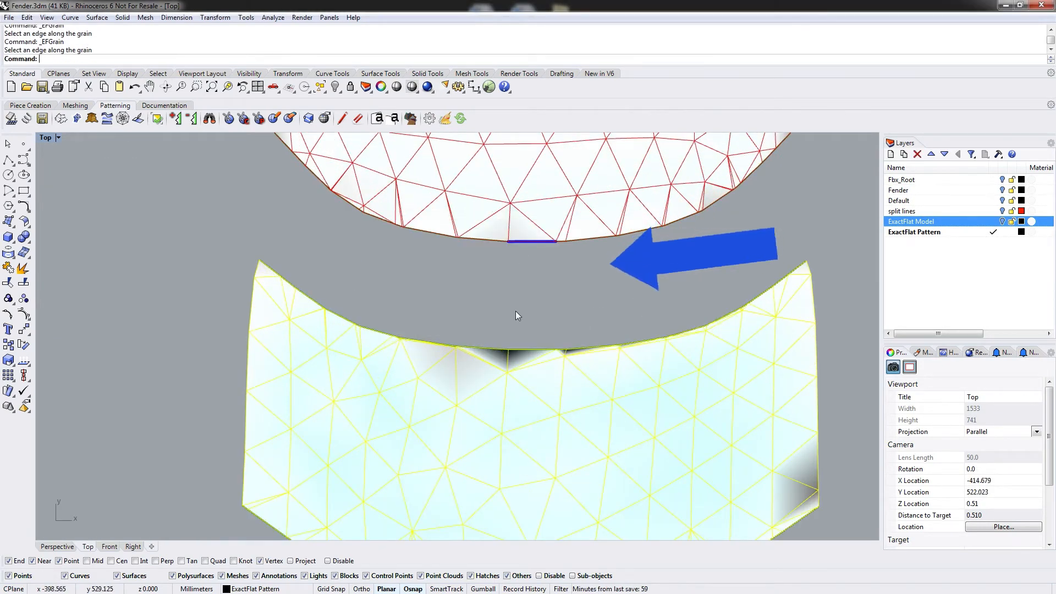
Add a grain line along an edge of the yellow band in the right column.
{"action": "key", "text": "Return"}
{"action": "left_click", "coordinate": [531, 348]}
{"action": "key", "text": "Return"}
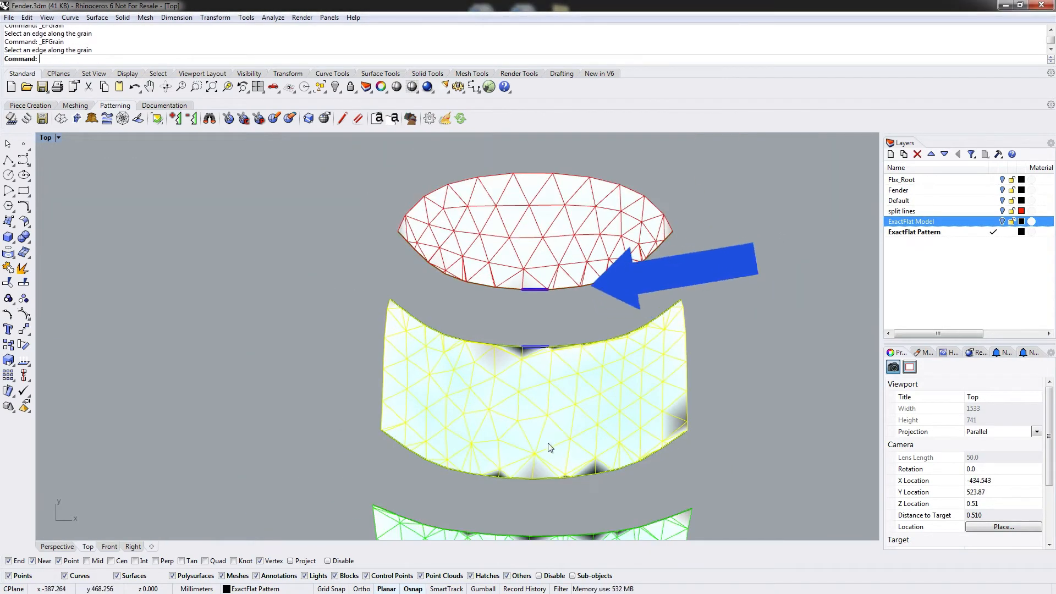
{"action": "key", "text": "Return"}
{"action": "left_click", "coordinate": [520, 227]}
{"action": "key", "text": "Return"}
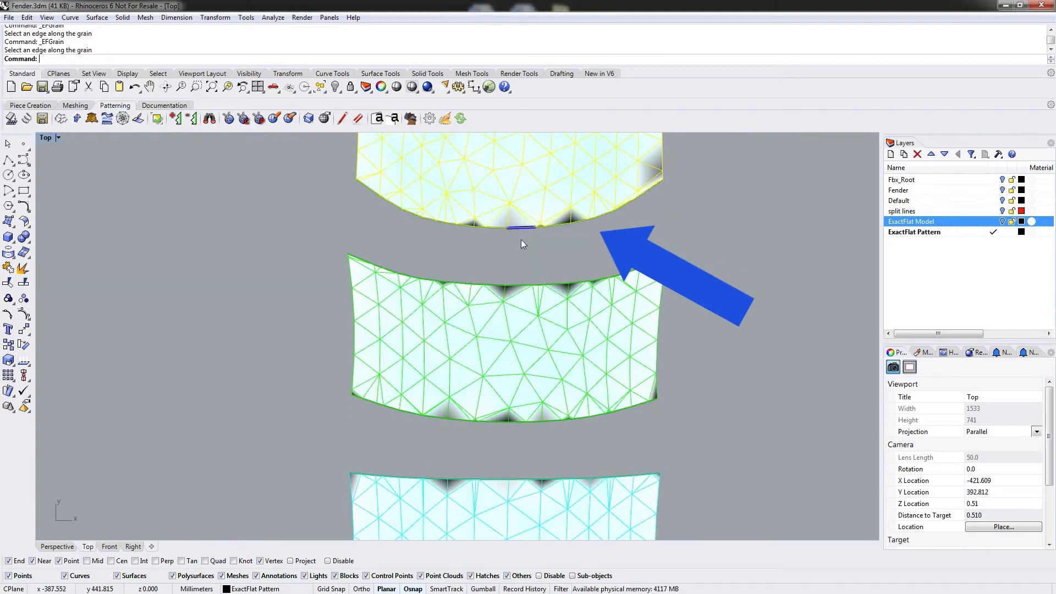
Add a grain line along the lower edge of the green band in the right column.
{"action": "key", "text": "Return"}
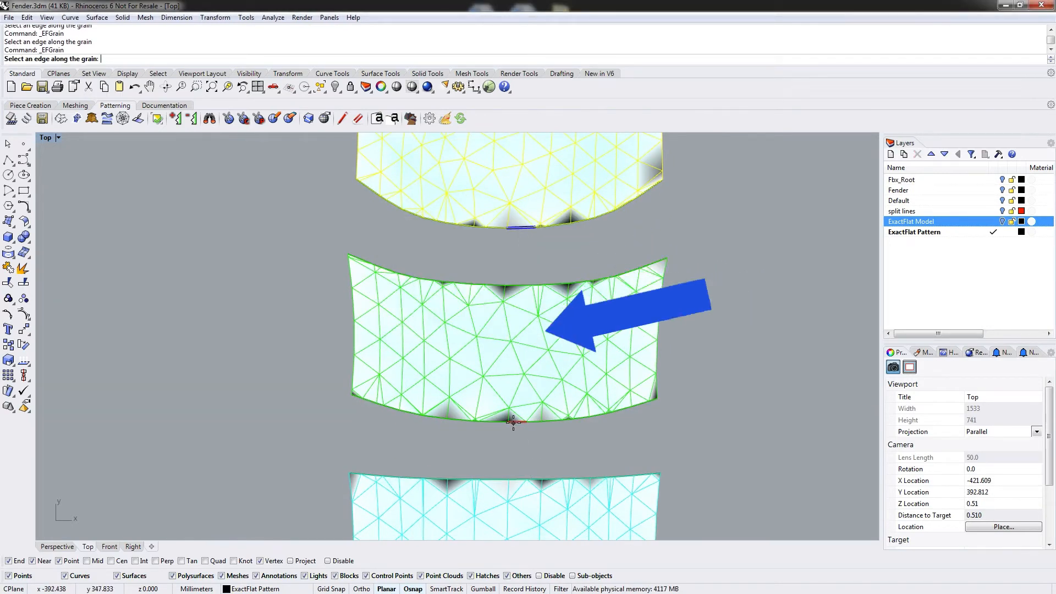
{"action": "left_click", "coordinate": [495, 422]}
{"action": "key", "text": "Return"}
{"action": "mouse_move", "coordinate": [494, 458]}
{"action": "right_mouse_down"}
{"action": "mouse_move", "coordinate": [510, 427]}
{"action": "mouse_move", "coordinate": [509, 236]}
{"action": "right_mouse_up"}
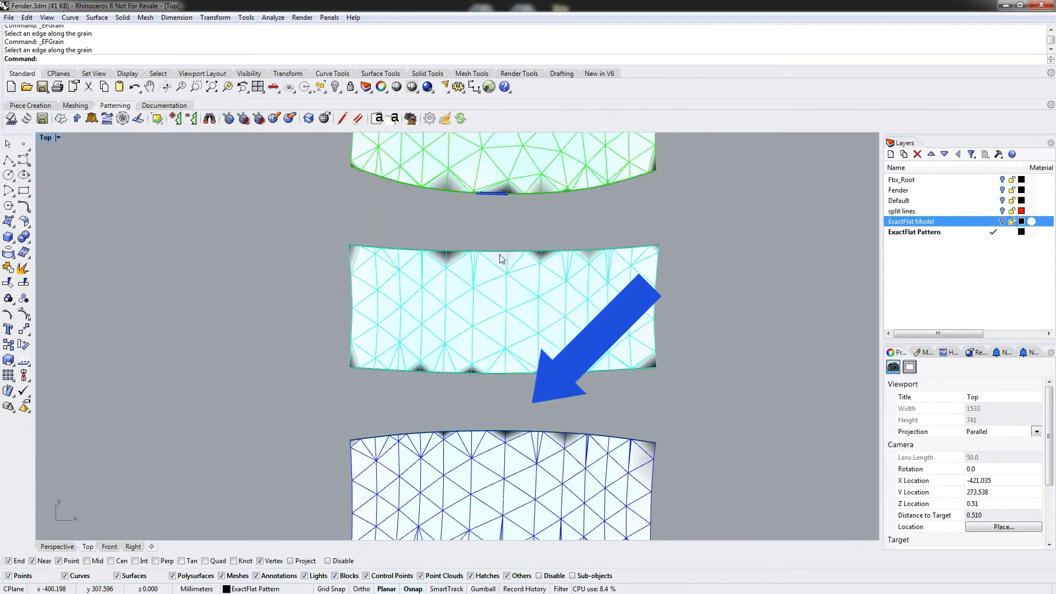
{"action": "key", "text": "Return"}
Add grain lines along the edges of the cyan, blue and magenta bands in the right column.
{"action": "left_click", "coordinate": [498, 373]}
{"action": "right_click_drag", "start_coordinate": [507, 433], "coordinate": [505, 215]}
{"action": "key", "text": "Return"}
{"action": "left_click", "coordinate": [480, 332]}
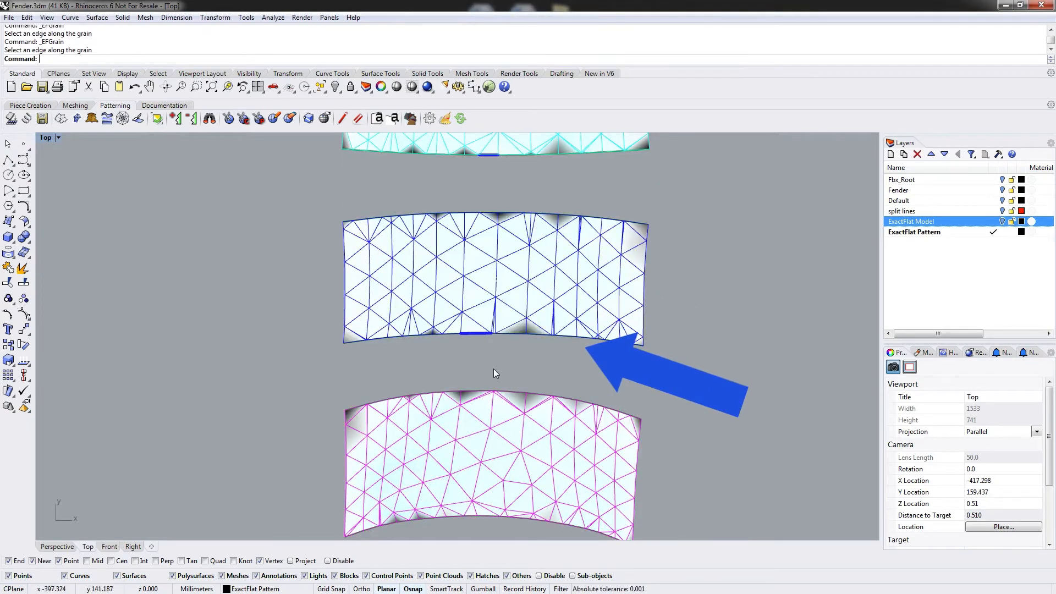
{"action": "right_click_drag", "start_coordinate": [492, 526], "coordinate": [496, 291]}
{"action": "key", "text": "Return"}
{"action": "left_click", "coordinate": [486, 373]}
{"action": "key", "text": "Return"}
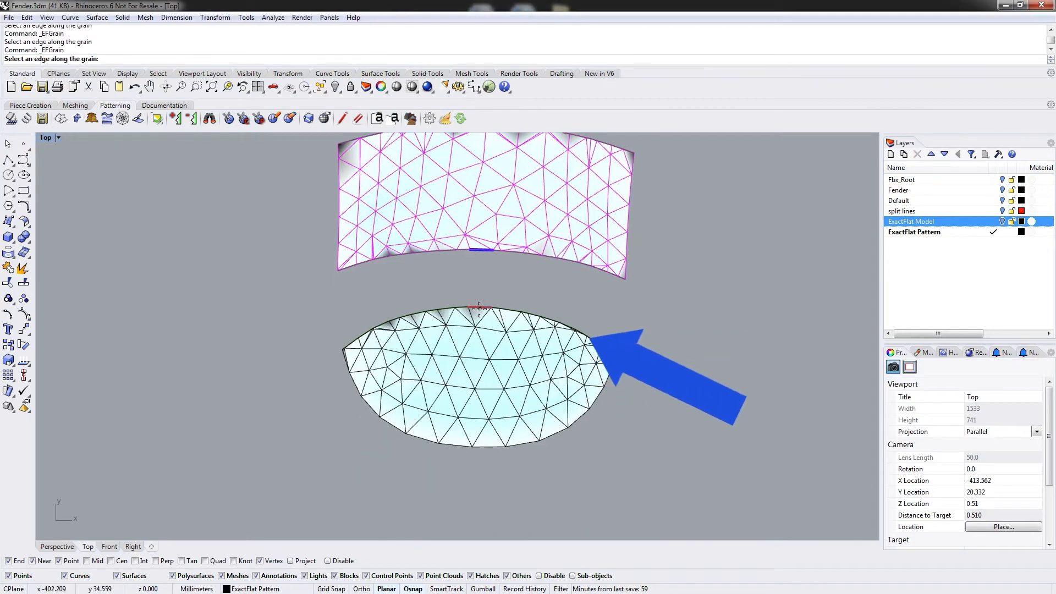
Add a grain line along the top edge of the black ellipse, accepting zero target strain.
{"action": "left_click", "coordinate": [495, 307]}
{"action": "left_click", "coordinate": [489, 325]}
{"action": "scroll", "coordinate": [513, 293], "scroll_direction": "down", "scroll_amount": 3}
{"action": "scroll", "coordinate": [517, 271], "scroll_direction": "down", "scroll_amount": 2}
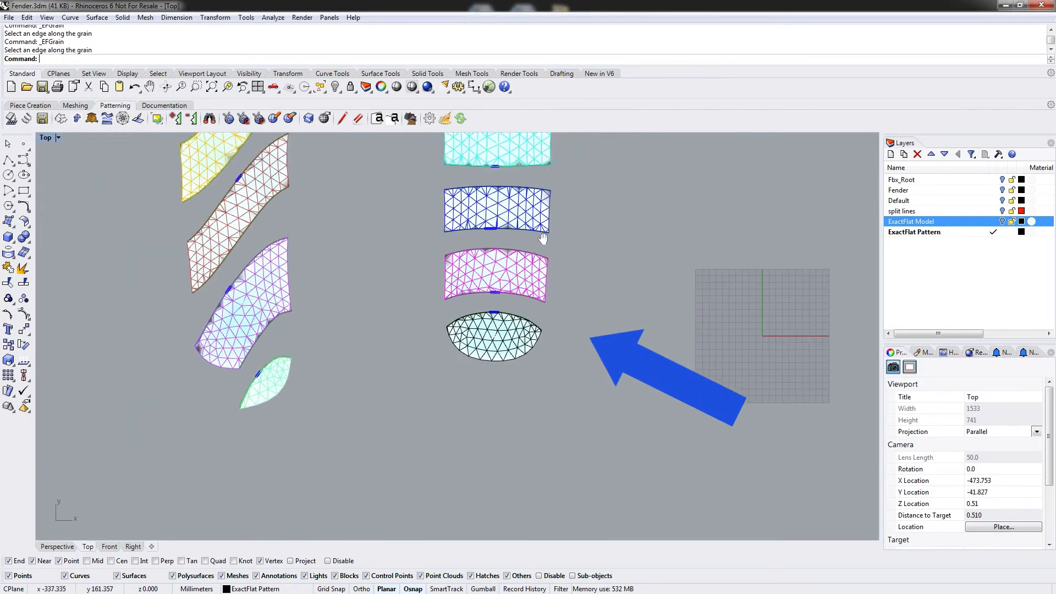
Start EFSpring and select every pattern piece in all three columns as one spring batch.
{"action": "right_click_drag", "start_coordinate": [550, 209], "coordinate": [518, 379]}
{"action": "right_click_drag", "start_coordinate": [525, 220], "coordinate": [576, 289]}
{"action": "right_click_drag", "start_coordinate": [399, 370], "coordinate": [463, 227]}
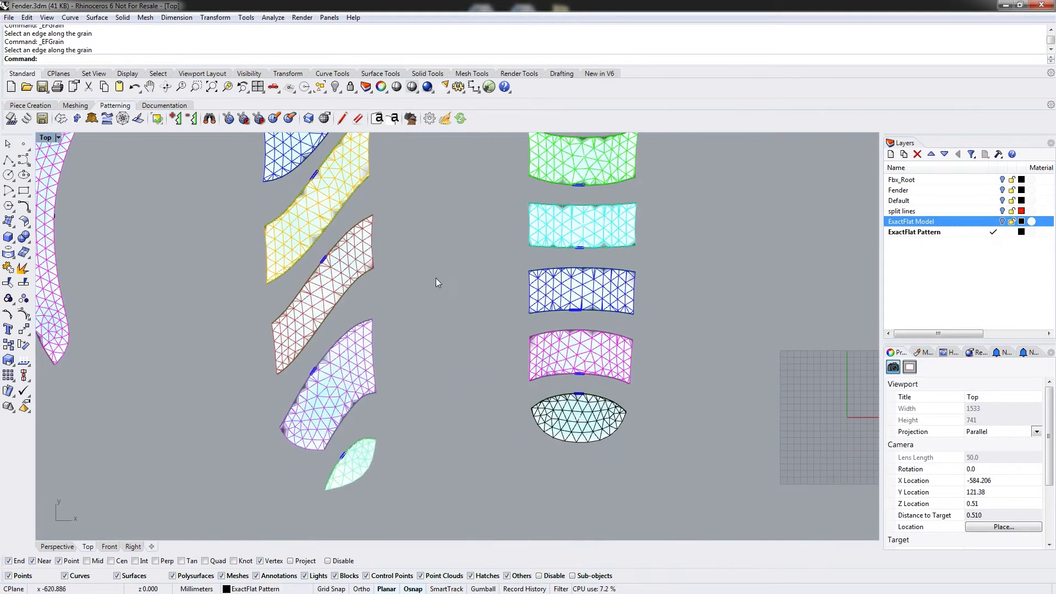
{"action": "right_click_drag", "start_coordinate": [250, 285], "coordinate": [467, 358]}
{"action": "right_click_drag", "start_coordinate": [415, 186], "coordinate": [376, 226]}
{"action": "scroll", "coordinate": [377, 226], "scroll_direction": "down", "scroll_amount": 5}
{"action": "right_click_drag", "start_coordinate": [446, 210], "coordinate": [402, 251]}
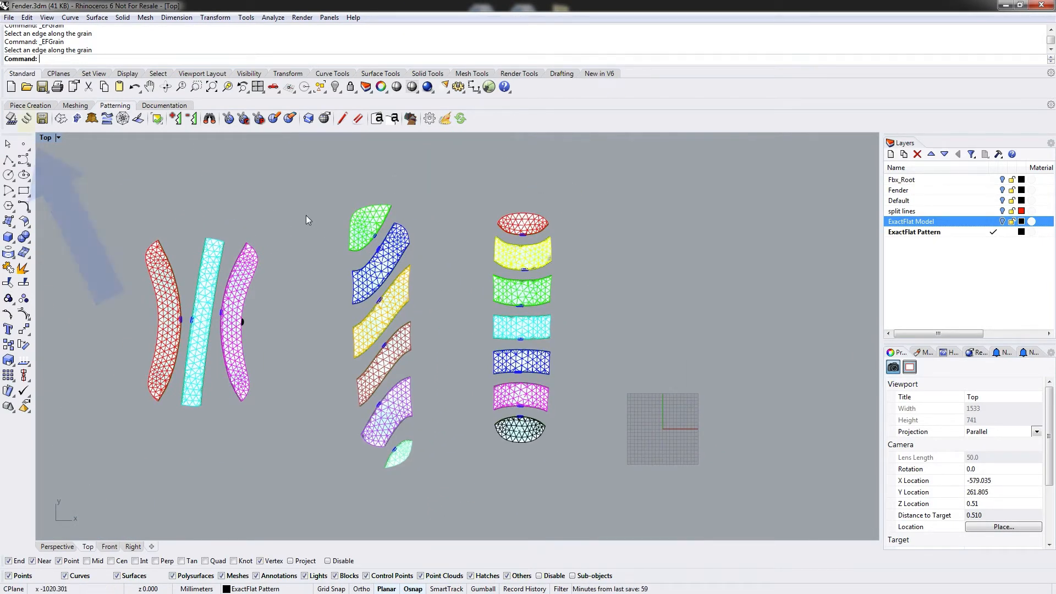
{"action": "left_click", "coordinate": [26, 120]}
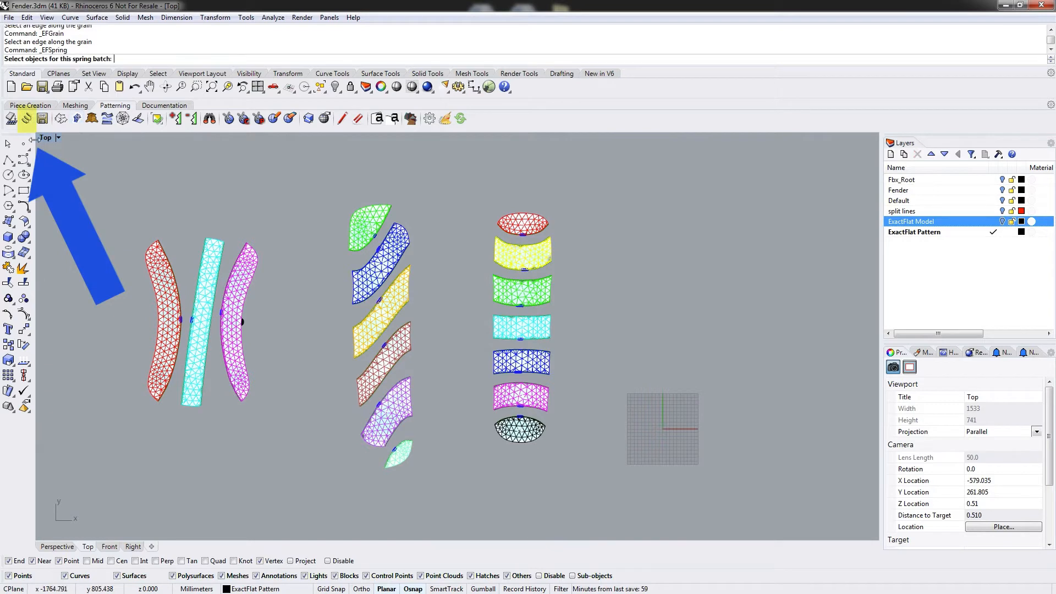
{"action": "left_click", "coordinate": [164, 324]}
{"action": "left_click", "coordinate": [204, 297]}
{"action": "left_click", "coordinate": [242, 323]}
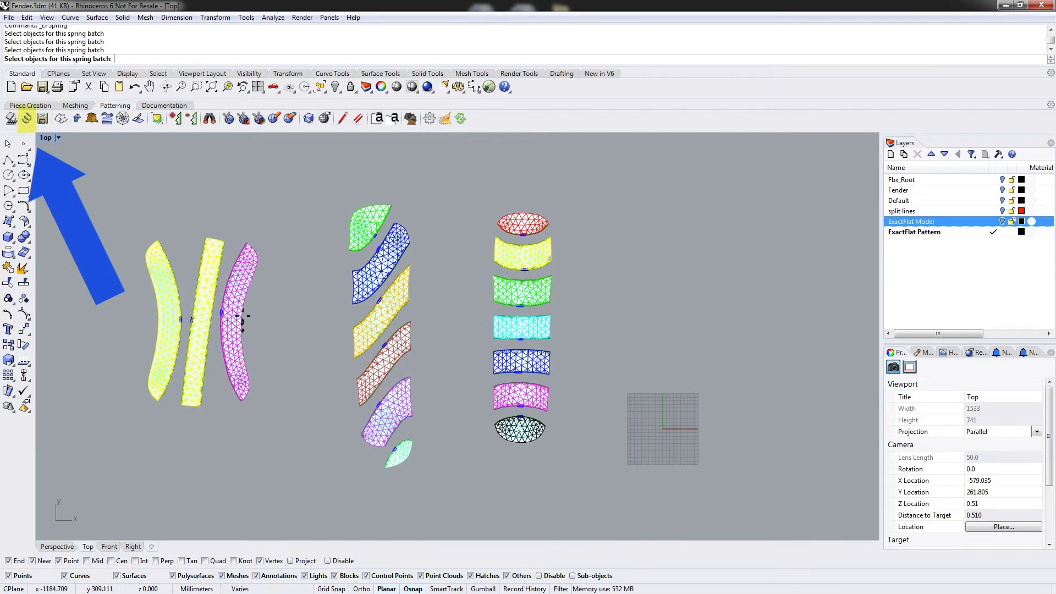
{"action": "left_click", "coordinate": [236, 319]}
{"action": "left_click", "coordinate": [370, 226]}
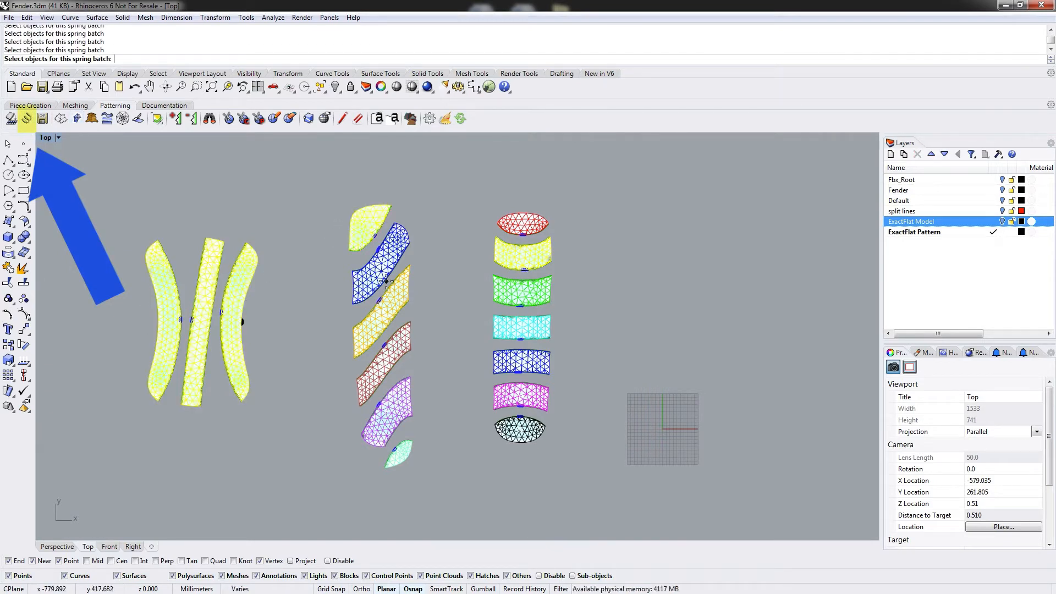
{"action": "left_click", "coordinate": [386, 280]}
{"action": "left_click", "coordinate": [385, 317]}
{"action": "left_click", "coordinate": [385, 363]}
{"action": "left_click", "coordinate": [396, 392]}
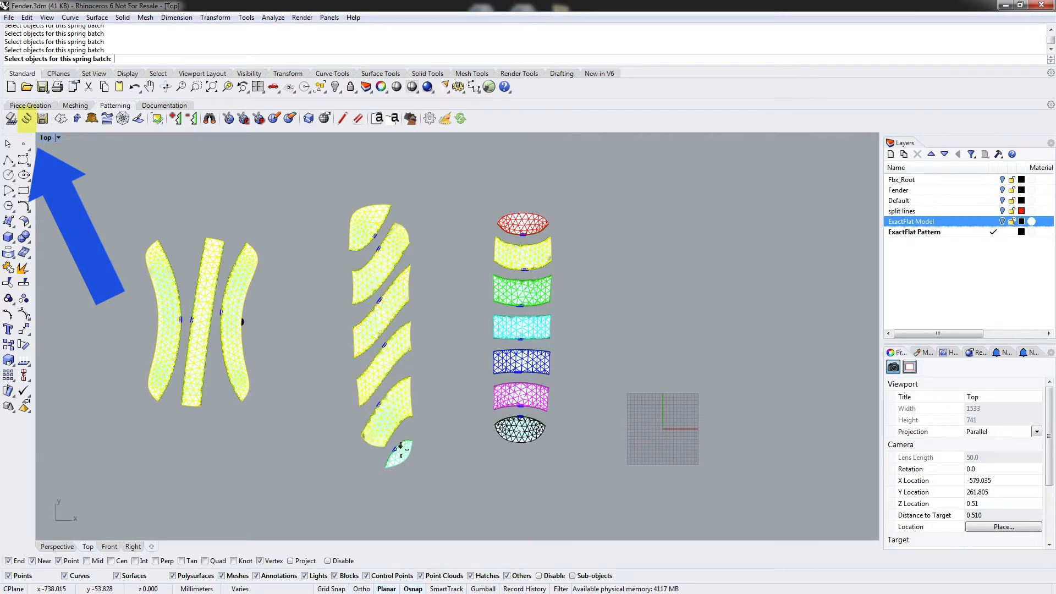
{"action": "left_click", "coordinate": [399, 453]}
{"action": "left_click", "coordinate": [520, 225]}
{"action": "left_click", "coordinate": [524, 290]}
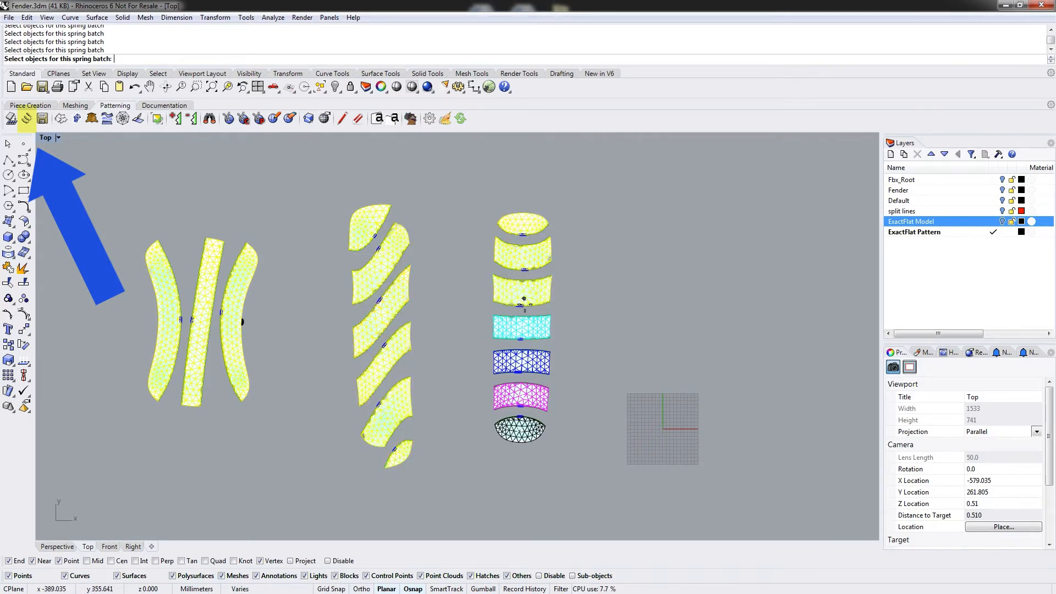
{"action": "left_click", "coordinate": [523, 325]}
{"action": "left_click", "coordinate": [521, 361]}
{"action": "left_click", "coordinate": [518, 395]}
{"action": "left_click", "coordinate": [521, 422]}
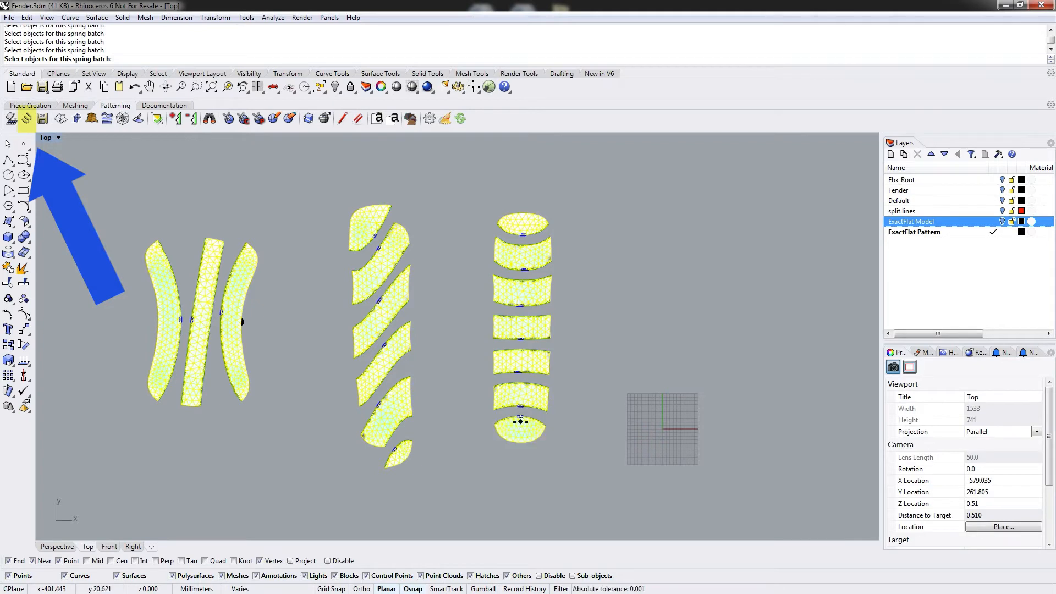
Assign Carbon Fibre as the single material for the spring batch and run the spring optimization on all pieces.
{"action": "key", "text": "Return"}
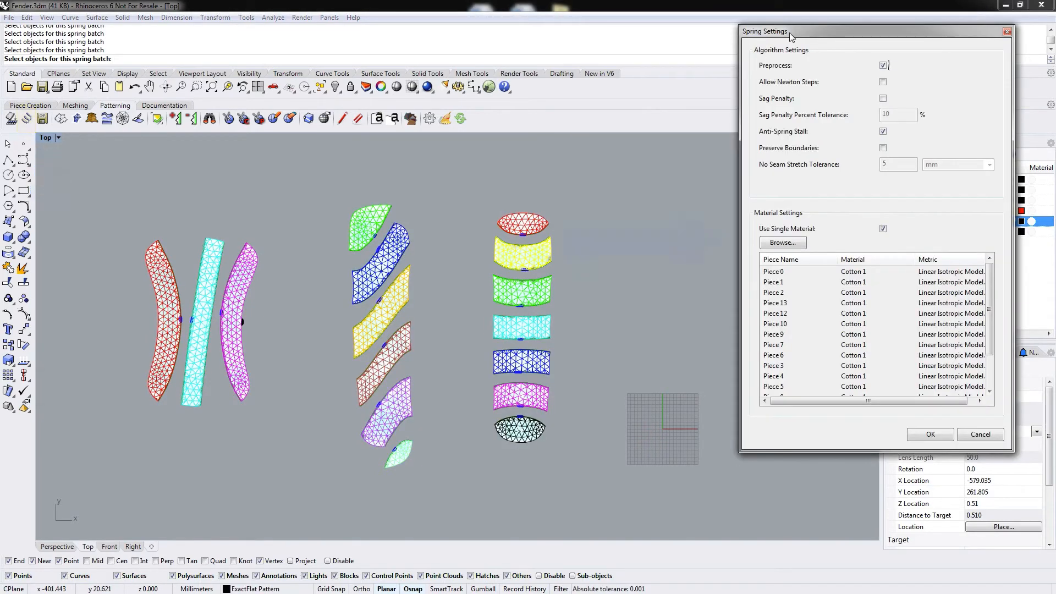
{"action": "left_click_drag", "start_coordinate": [773, 37], "coordinate": [765, 39]}
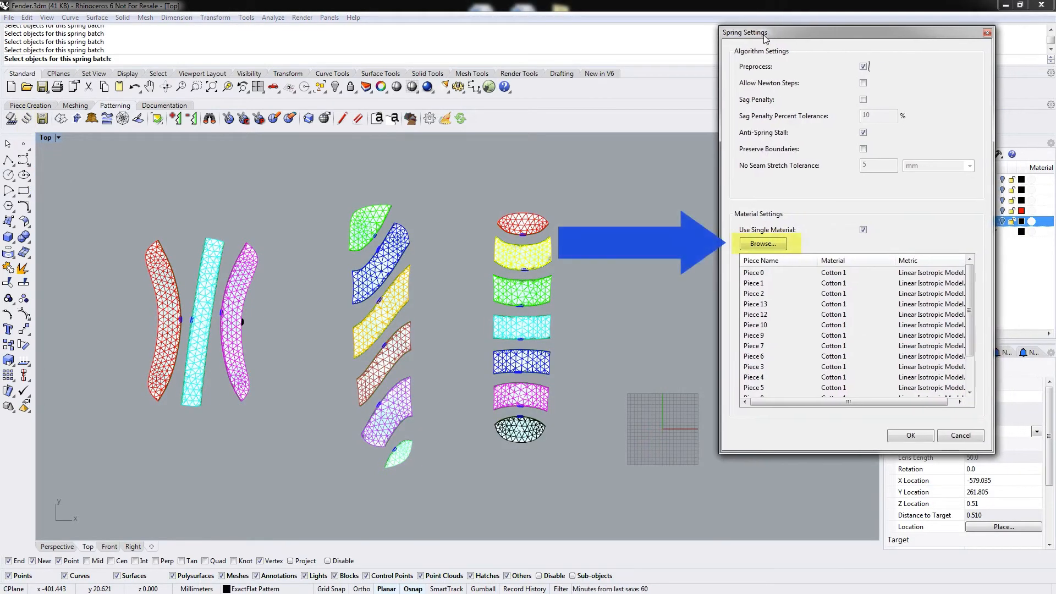
{"action": "left_click", "coordinate": [774, 243]}
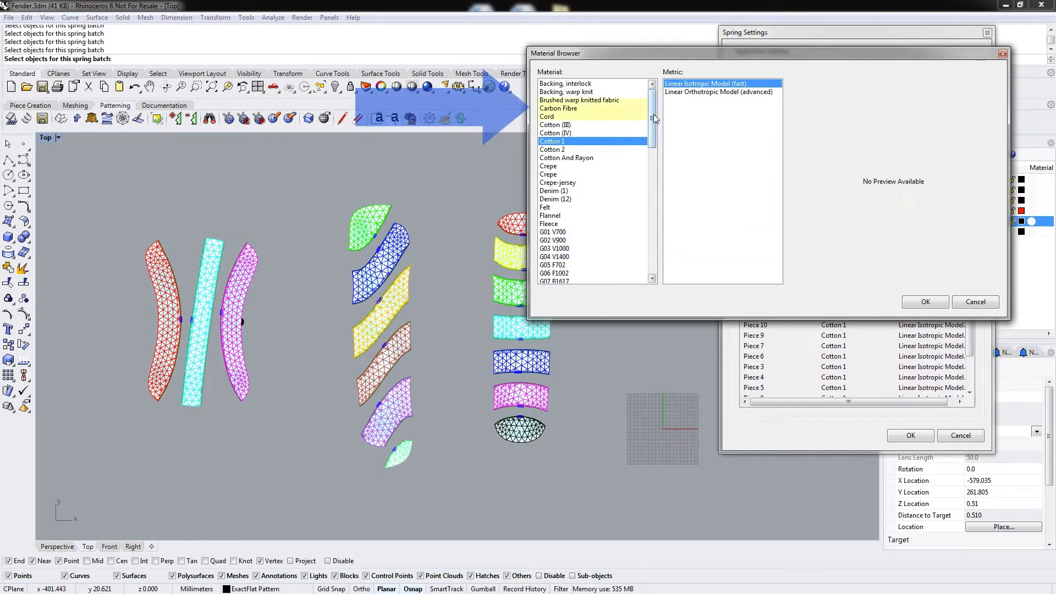
{"action": "left_click", "coordinate": [583, 108]}
{"action": "left_click", "coordinate": [926, 302]}
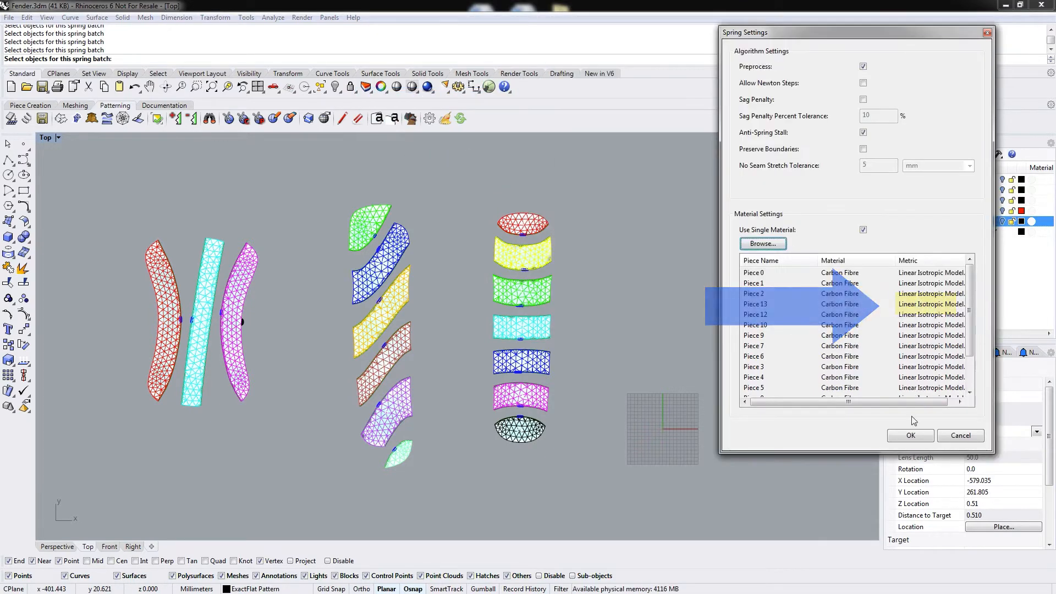
{"action": "left_click", "coordinate": [908, 435]}
{"action": "left_click_drag", "start_coordinate": [548, 160], "coordinate": [795, 17]}
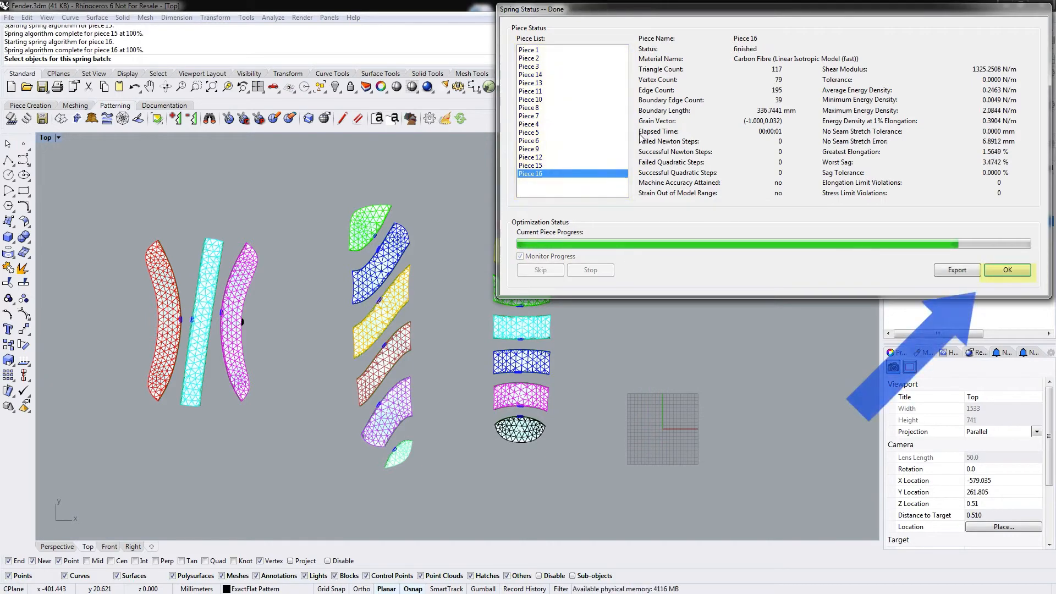
{"action": "left_click", "coordinate": [1007, 270]}
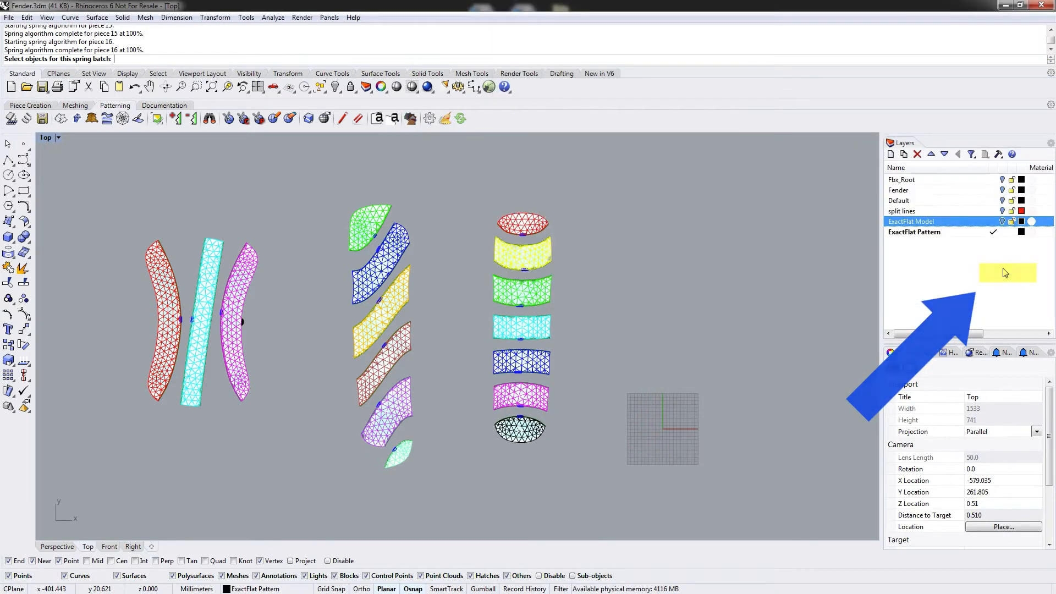
Turn off the pattern mesh edge highlighting with EFToggleMeshEdges.
{"action": "right_click_drag", "start_coordinate": [326, 325], "coordinate": [347, 346]}
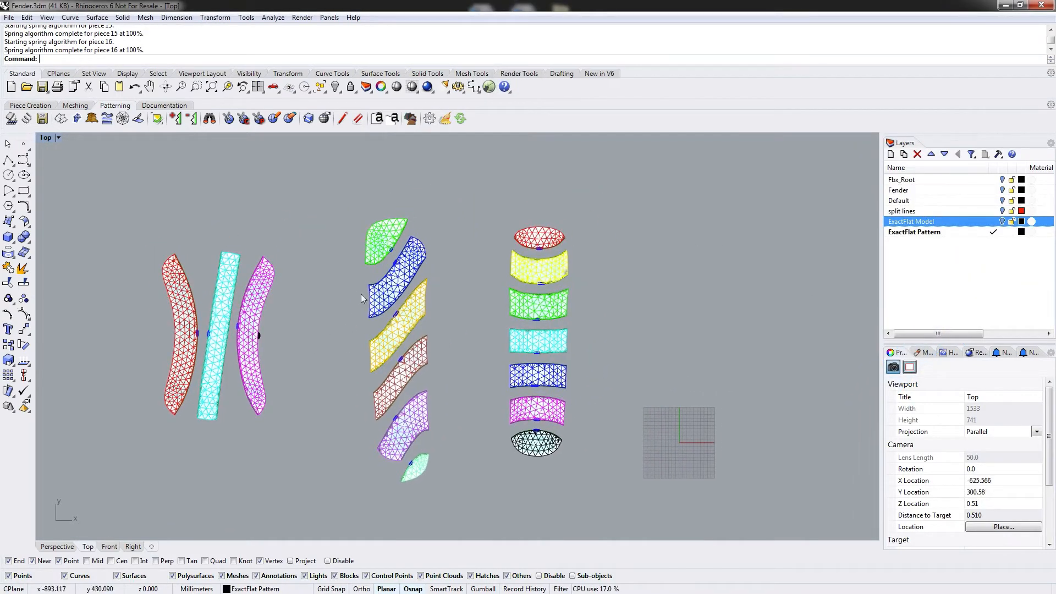
{"action": "right_click_drag", "start_coordinate": [321, 295], "coordinate": [349, 284]}
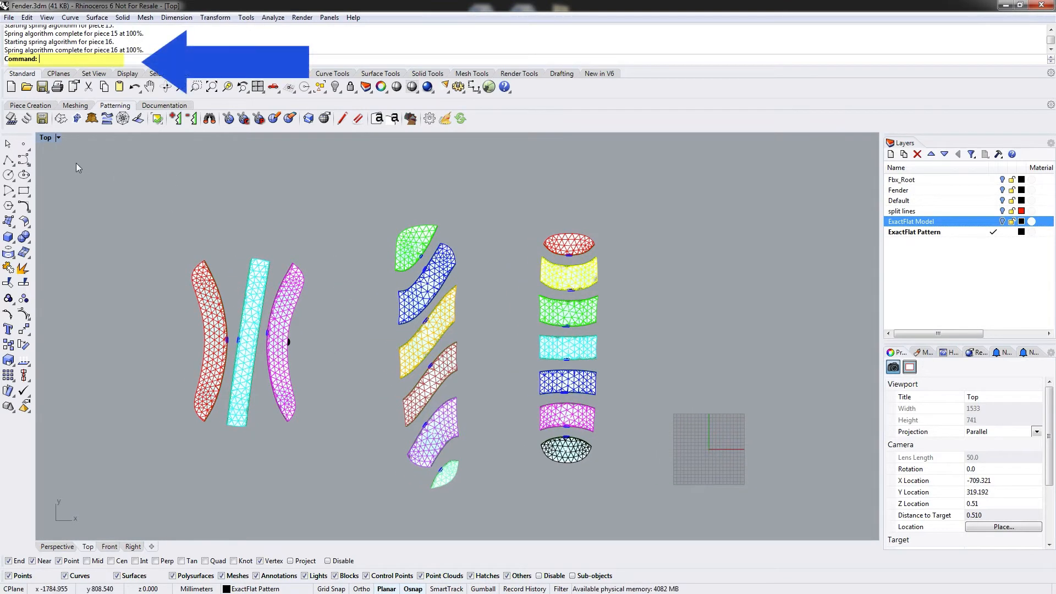
{"action": "type", "text": "EFToggleMeshEdges"}
{"action": "key", "text": "Return"}
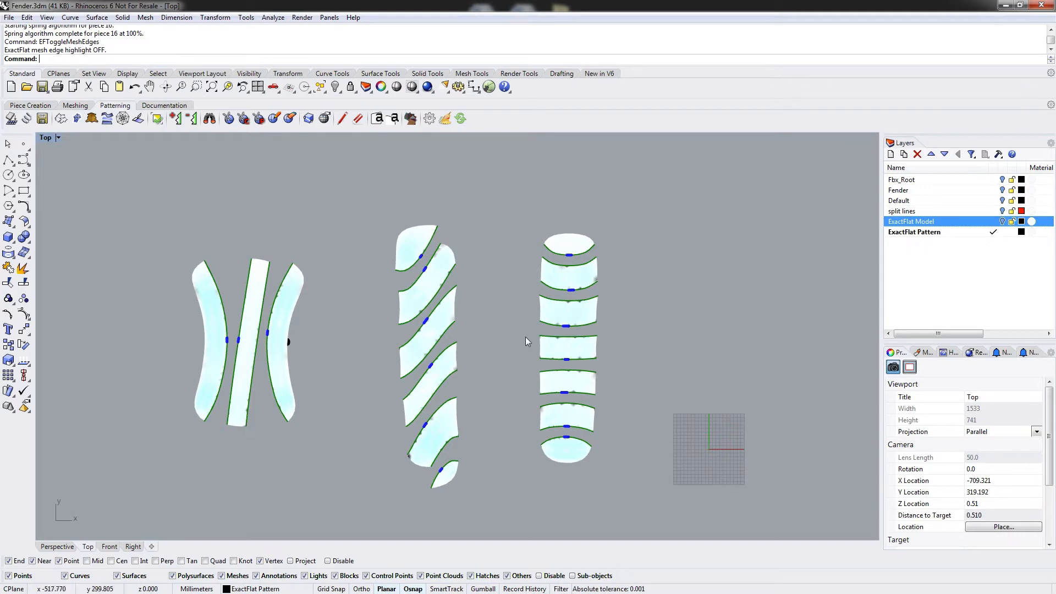
Review the ExactFlat options pages for highlights, DXF export and the strain legend, leaving them unchanged.
{"action": "right_click_drag", "start_coordinate": [521, 375], "coordinate": [519, 340]}
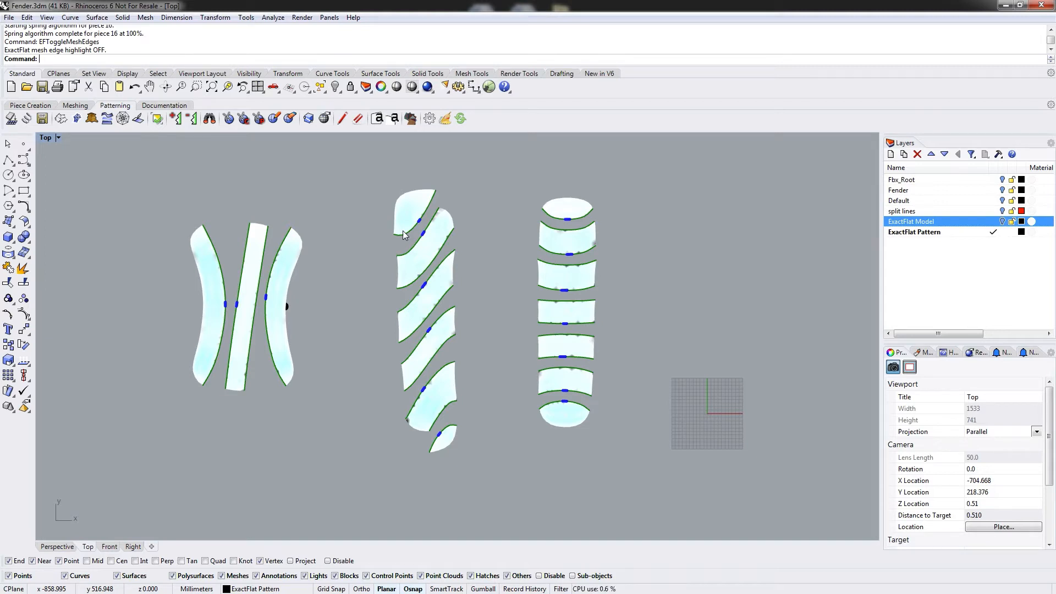
{"action": "left_click", "coordinate": [431, 119]}
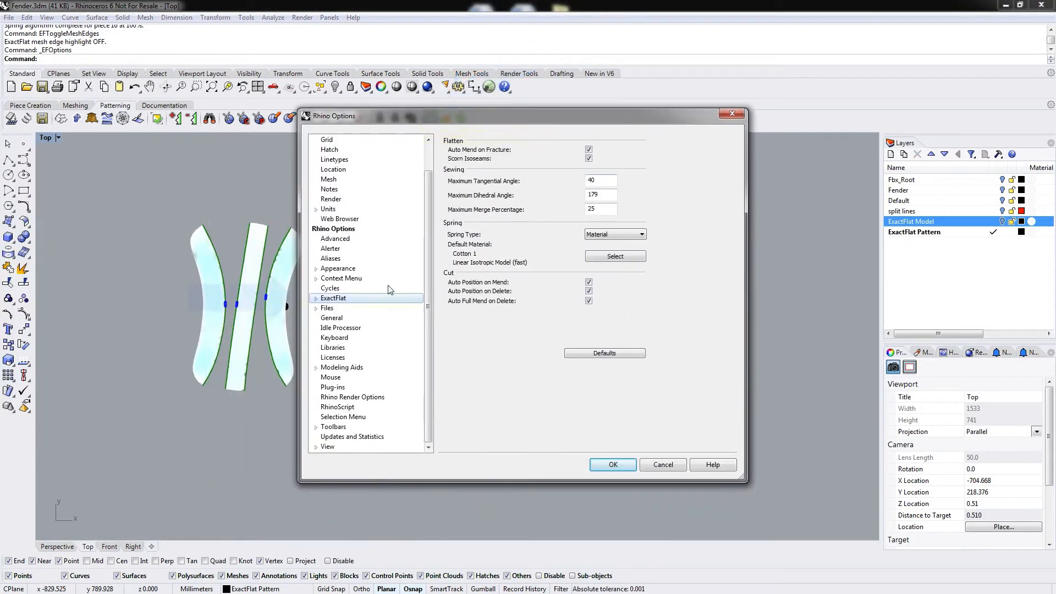
{"action": "left_click", "coordinate": [316, 299]}
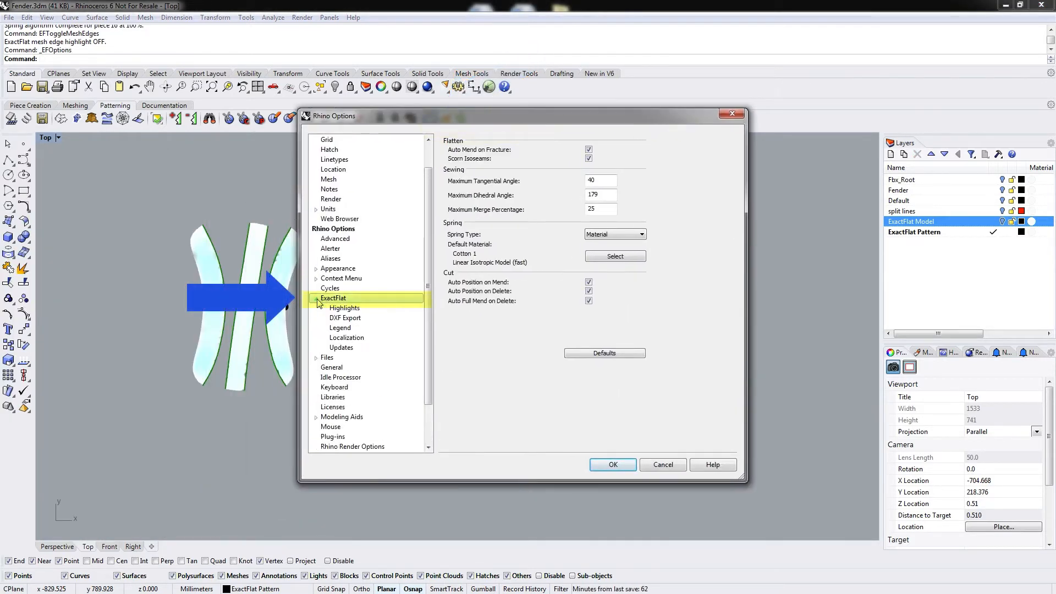
{"action": "left_click", "coordinate": [353, 311]}
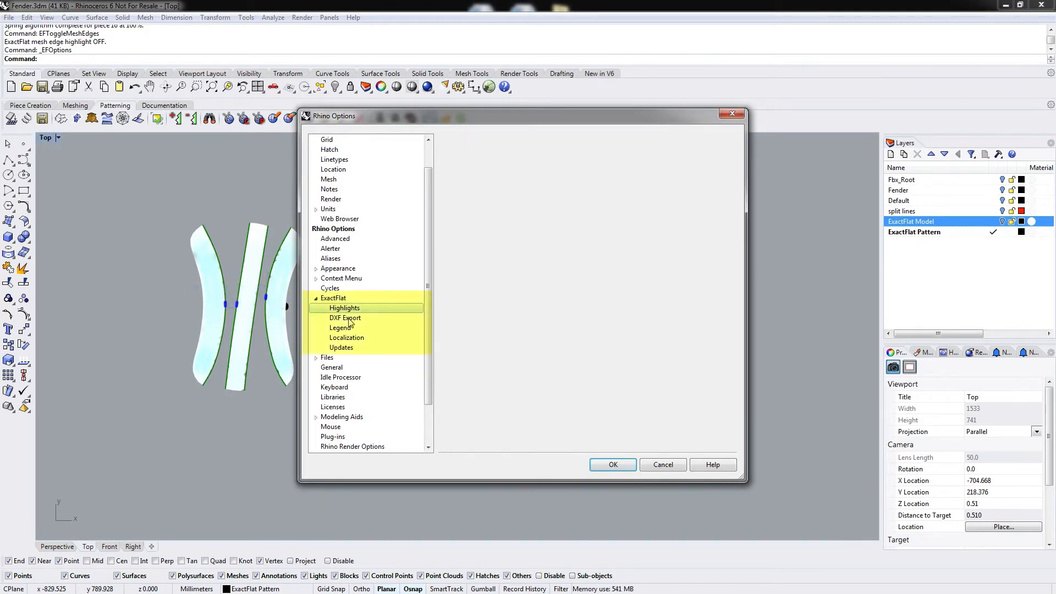
{"action": "left_click", "coordinate": [350, 319]}
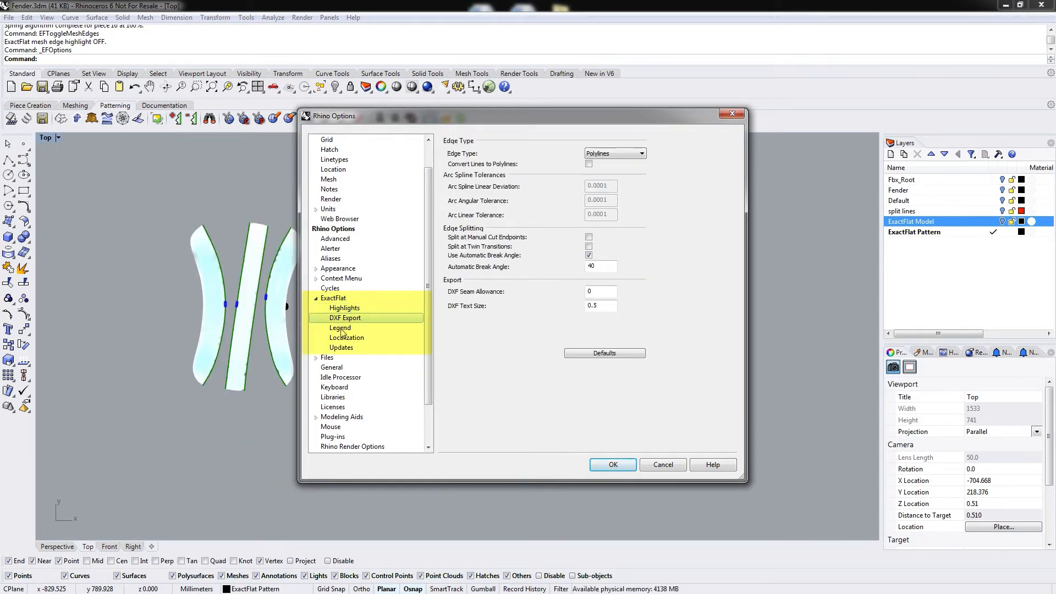
{"action": "left_click", "coordinate": [347, 332]}
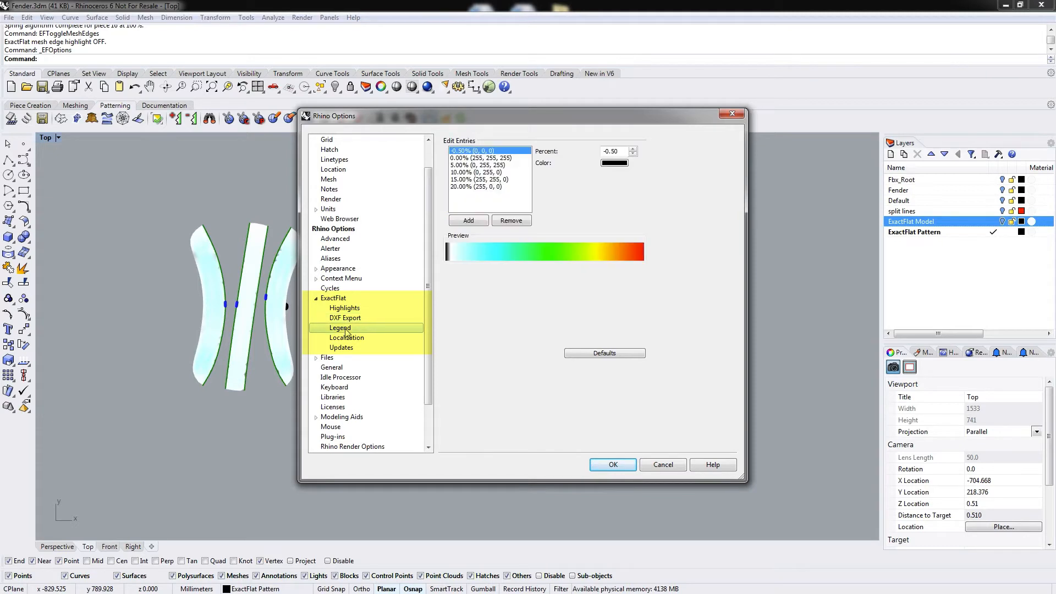
{"action": "left_click", "coordinate": [461, 165]}
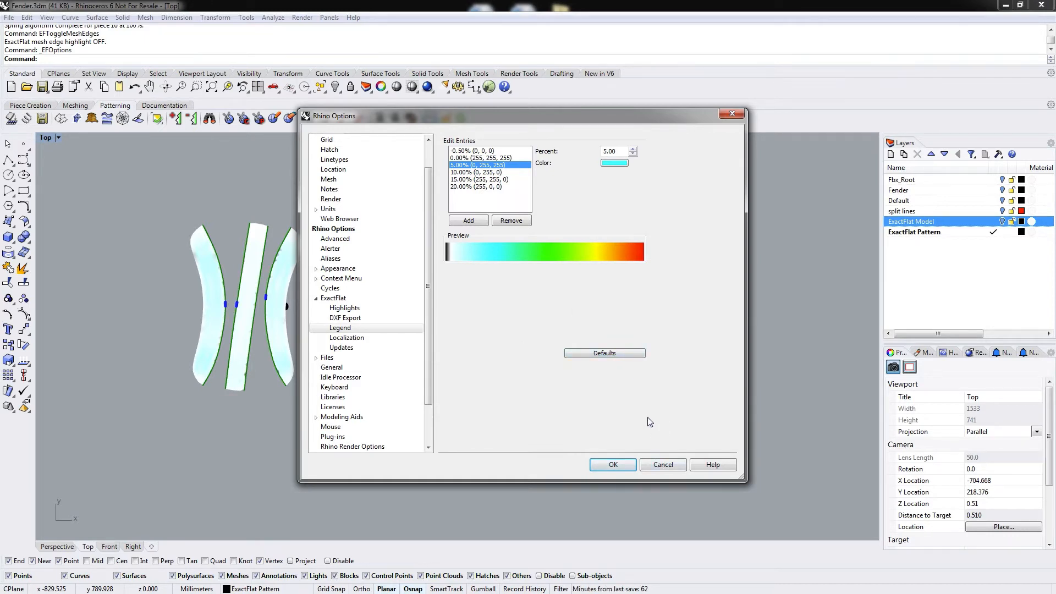
{"action": "left_click", "coordinate": [665, 464]}
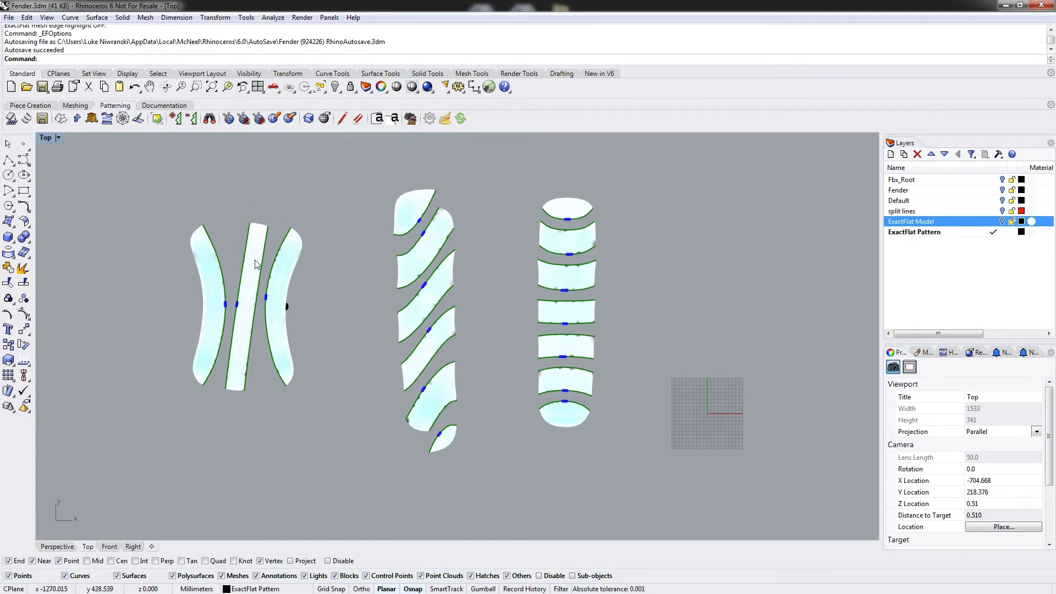
Use EFFind on the cut between the left and middle pieces of the left column to locate its neighbouring piece.
{"action": "left_click", "coordinate": [208, 120]}
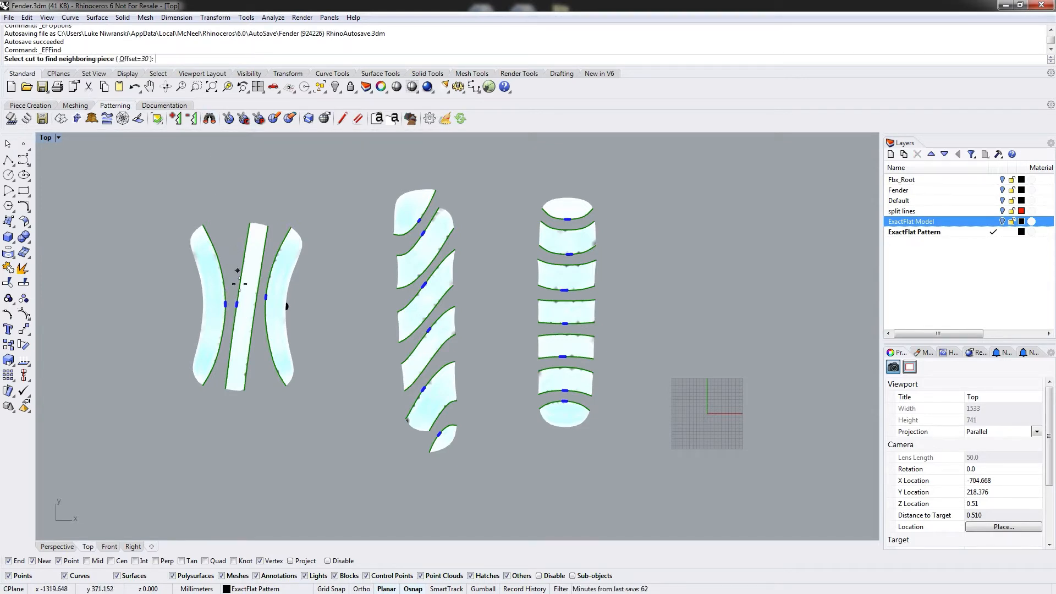
{"action": "left_click", "coordinate": [226, 304]}
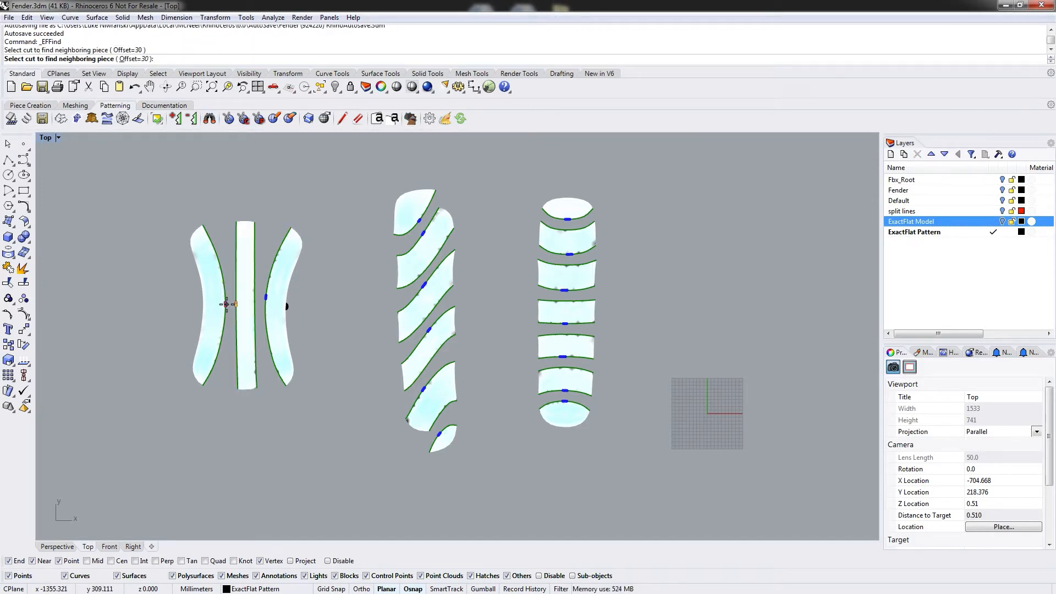
{"action": "key", "text": "Return"}
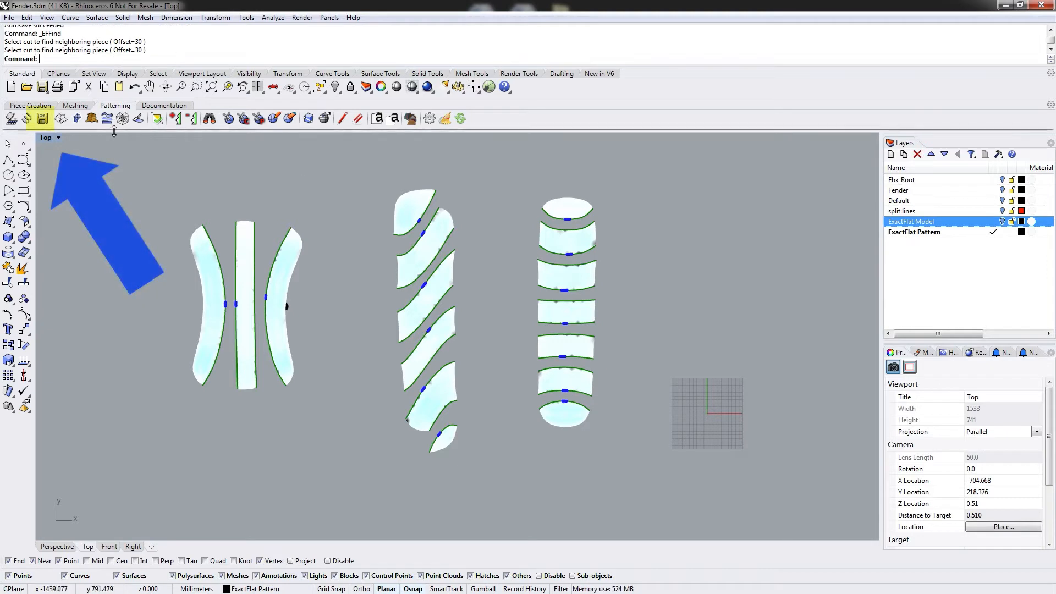
Export the flattened pieces to a DXF file named Fender in the Composites\Video folder.
{"action": "left_click", "coordinate": [42, 119]}
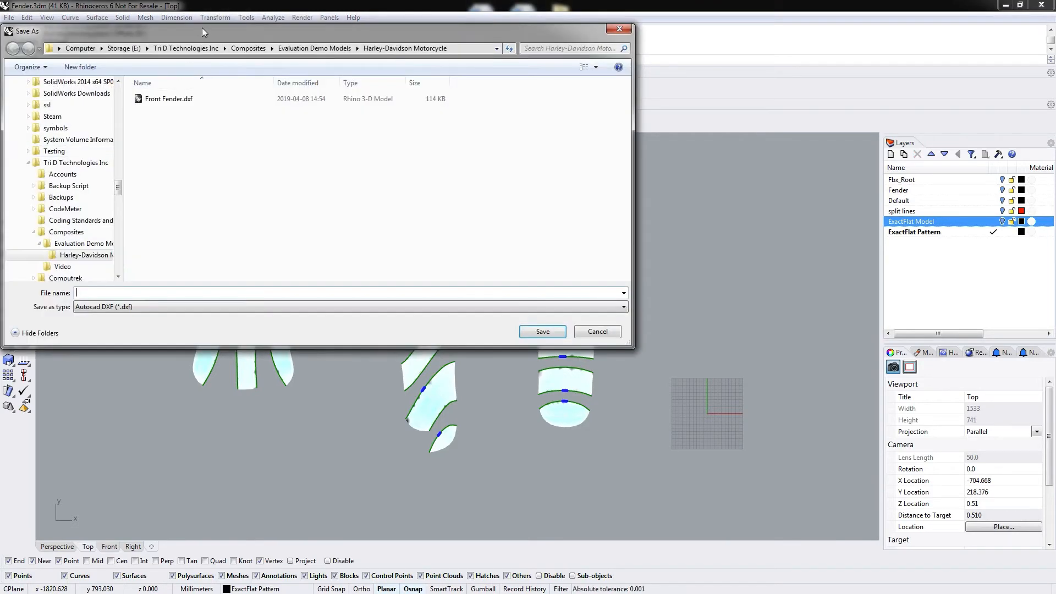
{"action": "left_click_drag", "start_coordinate": [200, 34], "coordinate": [241, 51]}
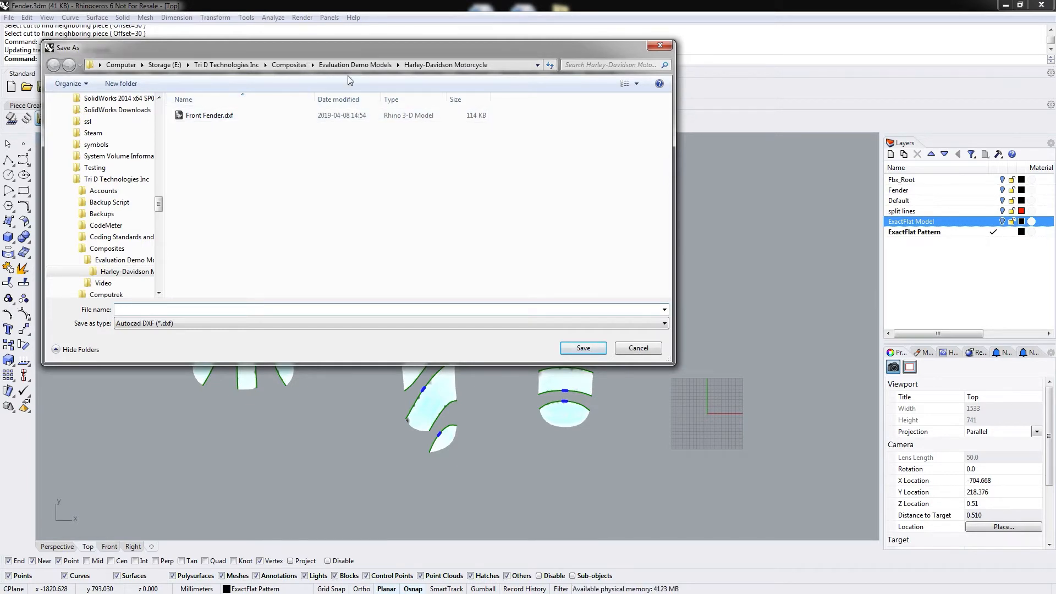
{"action": "left_click", "coordinate": [288, 65]}
{"action": "double_click", "coordinate": [203, 127]}
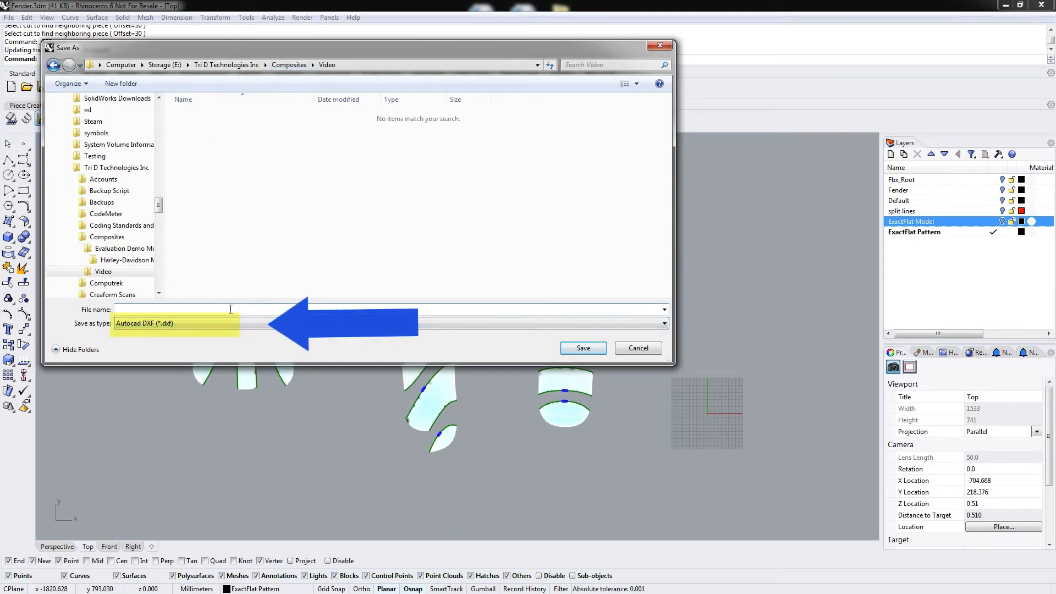
{"action": "type", "text": "Fender"}
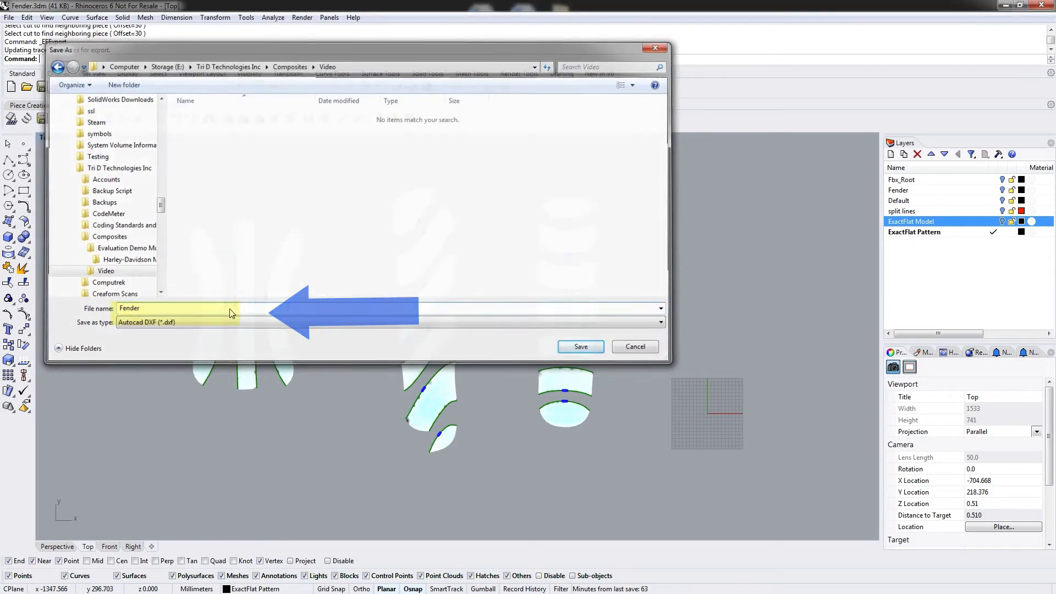
{"action": "key", "text": "Return"}
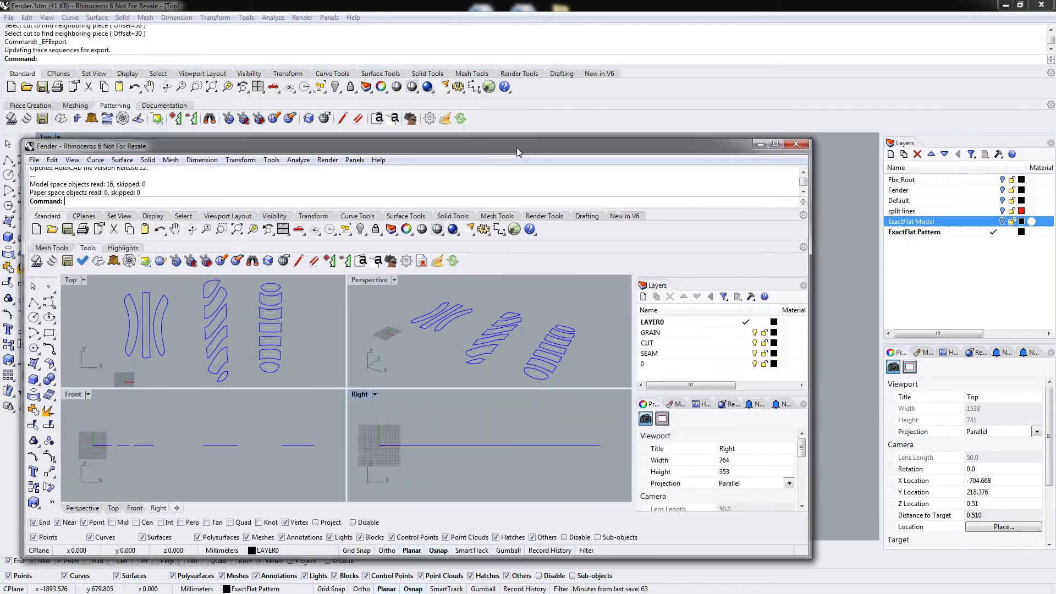
Examine the exported DXF pieces in a maximized Top view and its GRAIN, CUT and SEAM layers.
{"action": "double_click", "coordinate": [524, 144]}
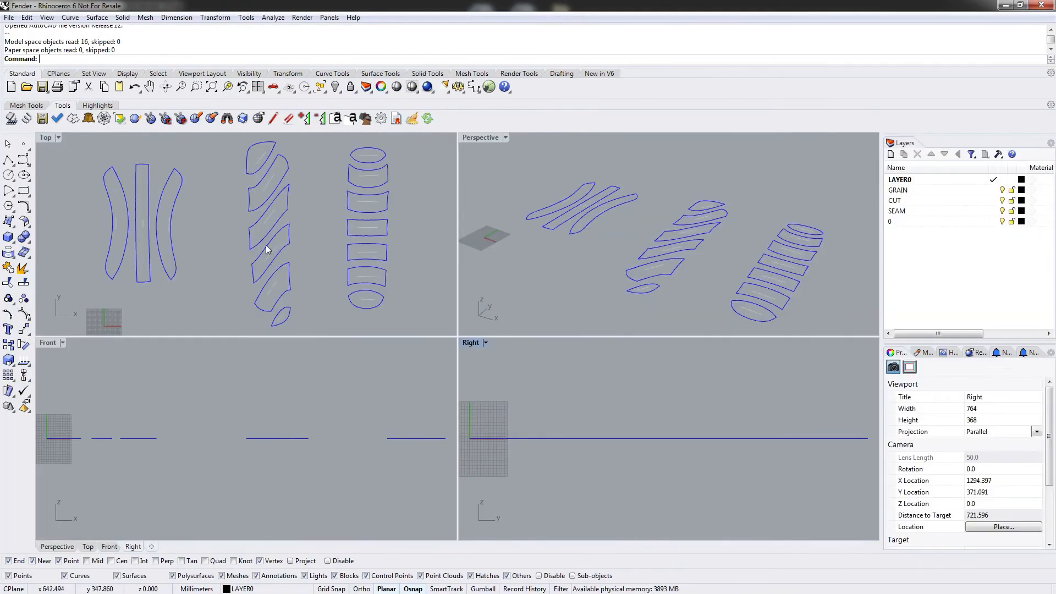
{"action": "right_click_drag", "start_coordinate": [177, 204], "coordinate": [213, 219]}
{"action": "mouse_move", "coordinate": [250, 177]}
{"action": "right_mouse_down"}
{"action": "mouse_move", "coordinate": [243, 188]}
{"action": "mouse_move", "coordinate": [251, 172]}
{"action": "mouse_move", "coordinate": [238, 175]}
{"action": "right_mouse_up"}
{"action": "double_click", "coordinate": [46, 137]}
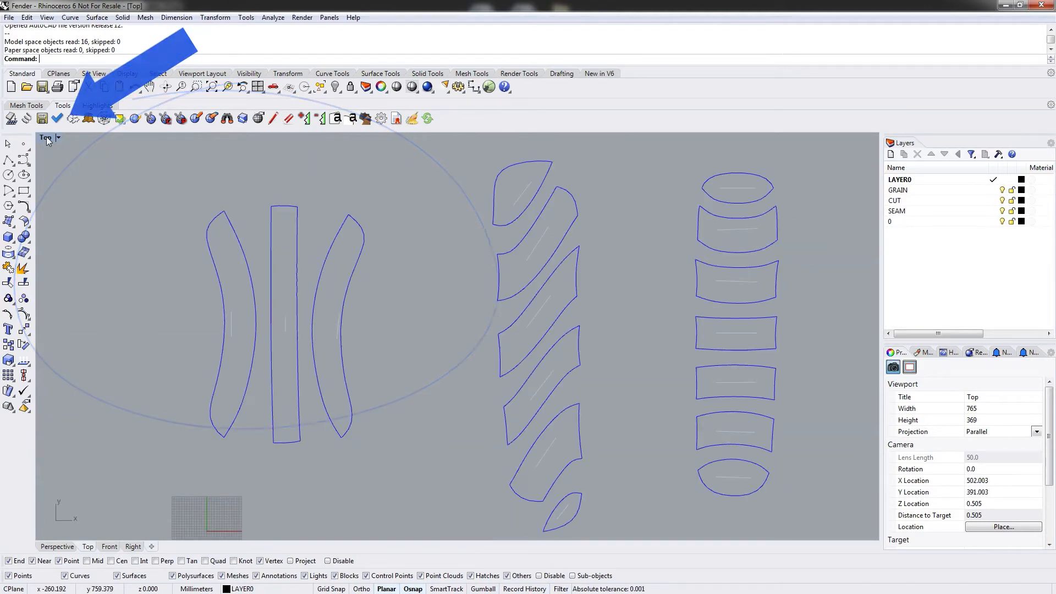
{"action": "mouse_move", "coordinate": [273, 297]}
{"action": "right_mouse_down"}
{"action": "mouse_move", "coordinate": [362, 304]}
{"action": "mouse_move", "coordinate": [321, 302]}
{"action": "mouse_move", "coordinate": [378, 321]}
{"action": "right_mouse_up"}
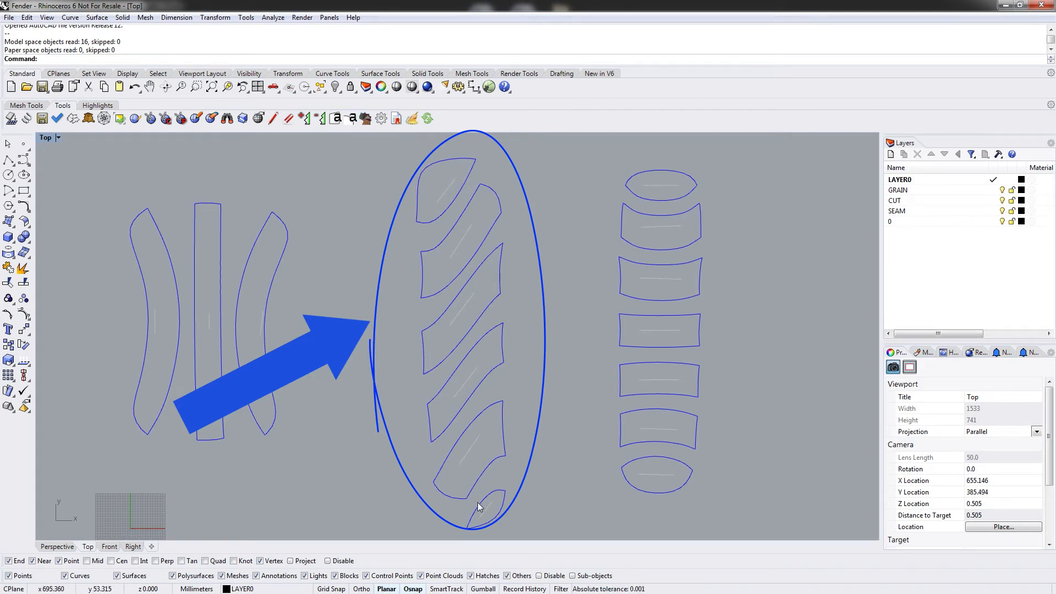
{"action": "mouse_move", "coordinate": [485, 492]}
{"action": "right_mouse_down"}
{"action": "mouse_move", "coordinate": [483, 445]}
{"action": "mouse_move", "coordinate": [480, 486]}
{"action": "right_mouse_up"}
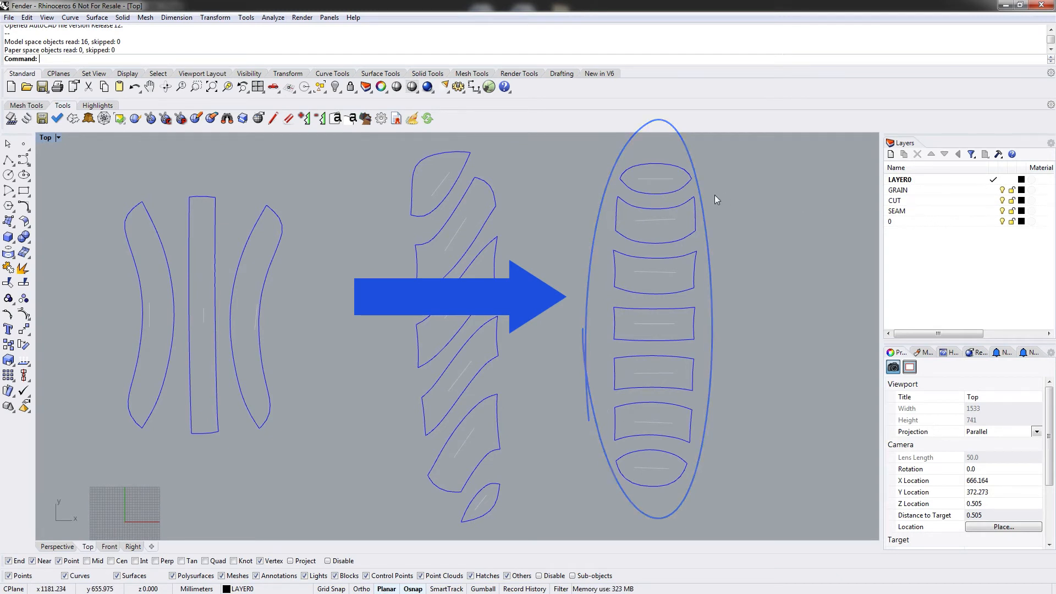
{"action": "left_click", "coordinate": [898, 190]}
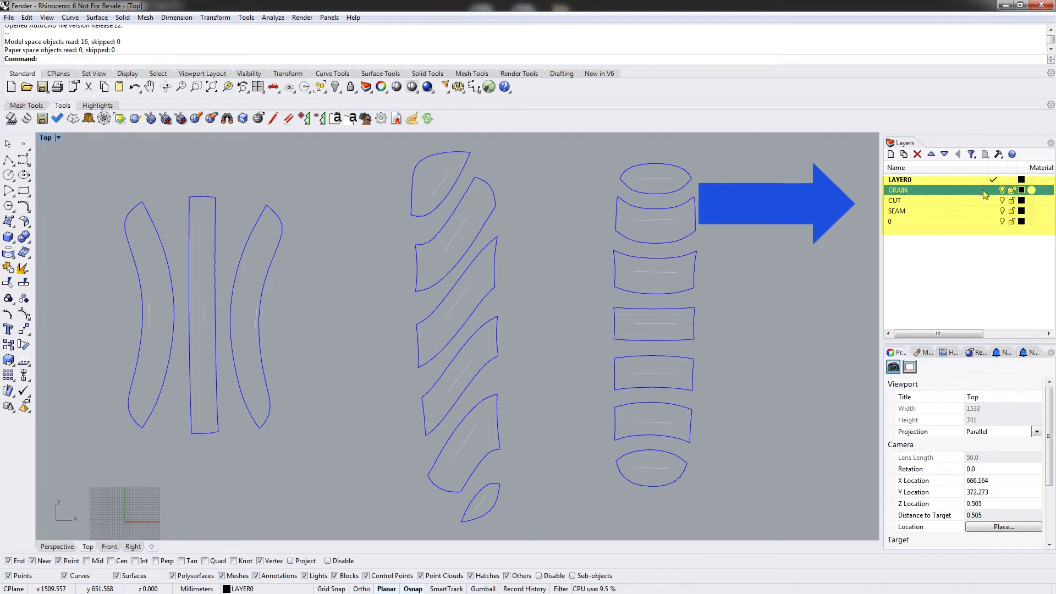
{"action": "left_click", "coordinate": [930, 200]}
{"action": "left_click", "coordinate": [901, 212]}
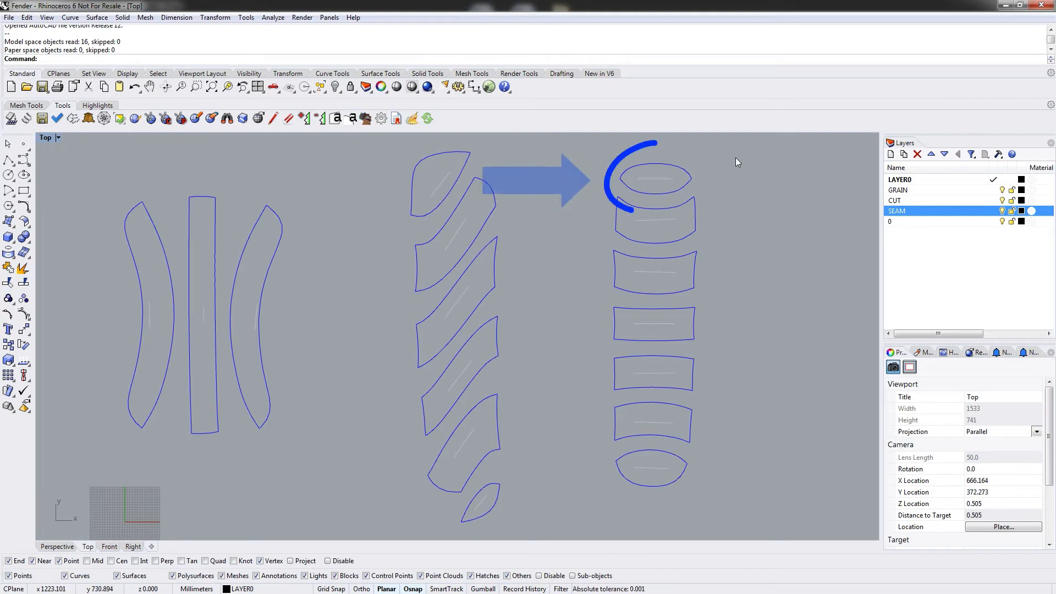
Open the block of the top oval pattern piece for editing with BlockEdit.
{"action": "left_click", "coordinate": [670, 182]}
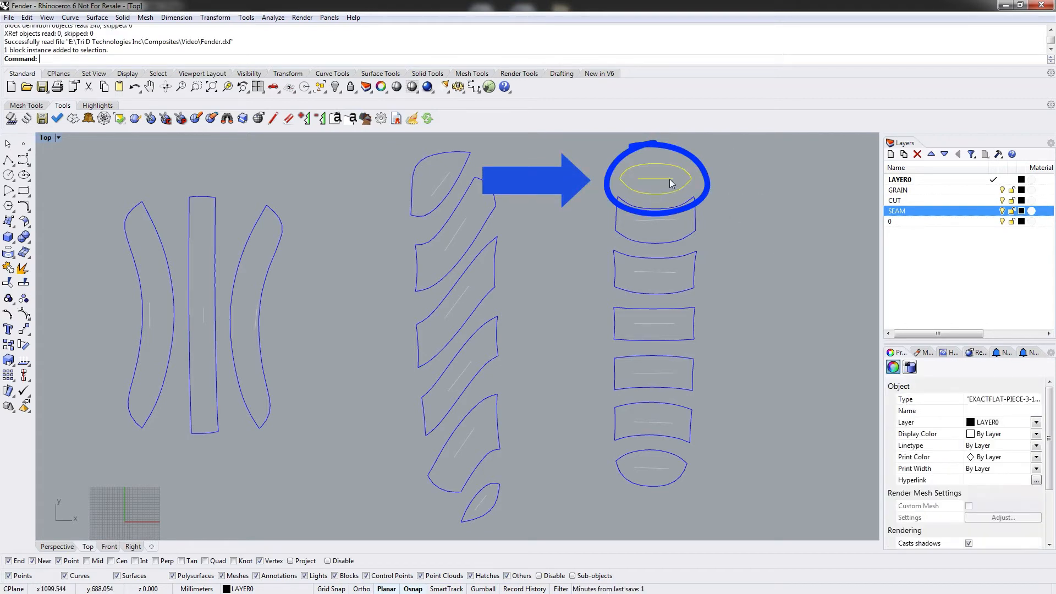
{"action": "left_click", "coordinate": [747, 171]}
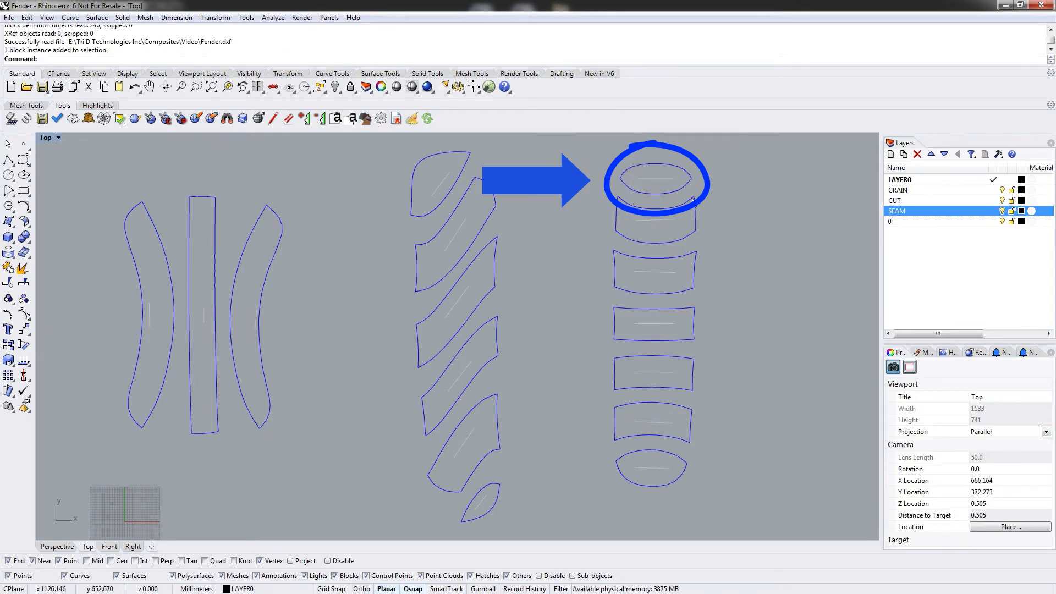
{"action": "left_click", "coordinate": [666, 176]}
{"action": "type", "text": "BlockManager"}
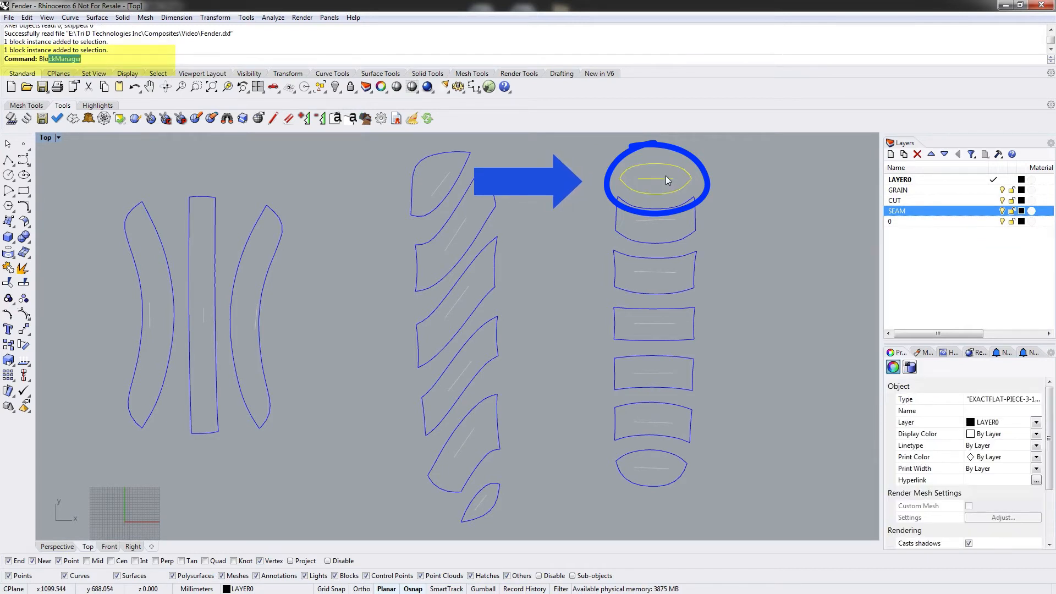
{"action": "key", "text": "Return"}
{"action": "left_click", "coordinate": [666, 176]}
{"action": "type", "text": "BlockEd"}
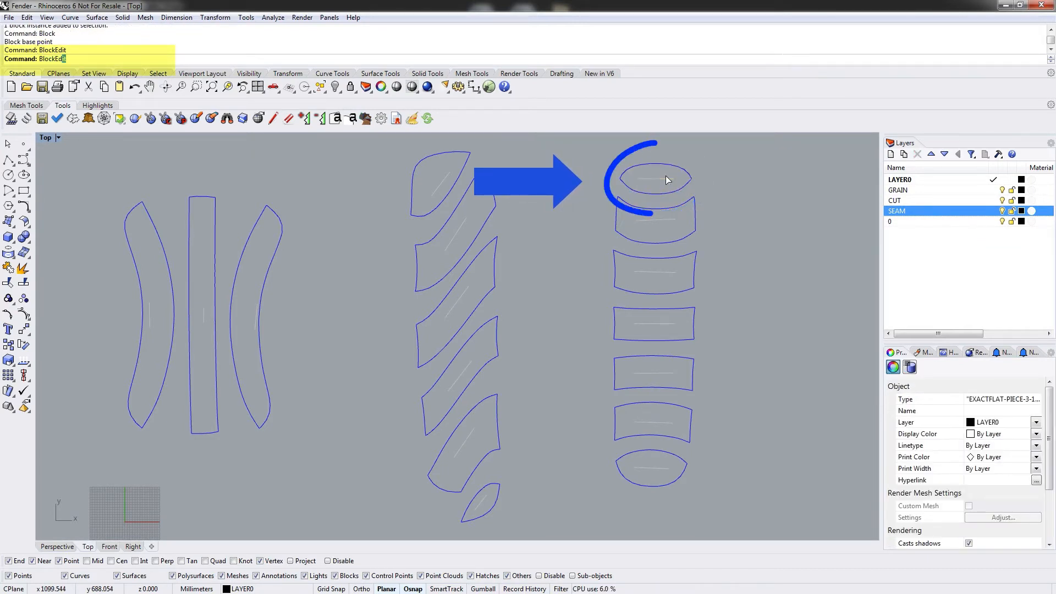
{"action": "key", "text": "Return"}
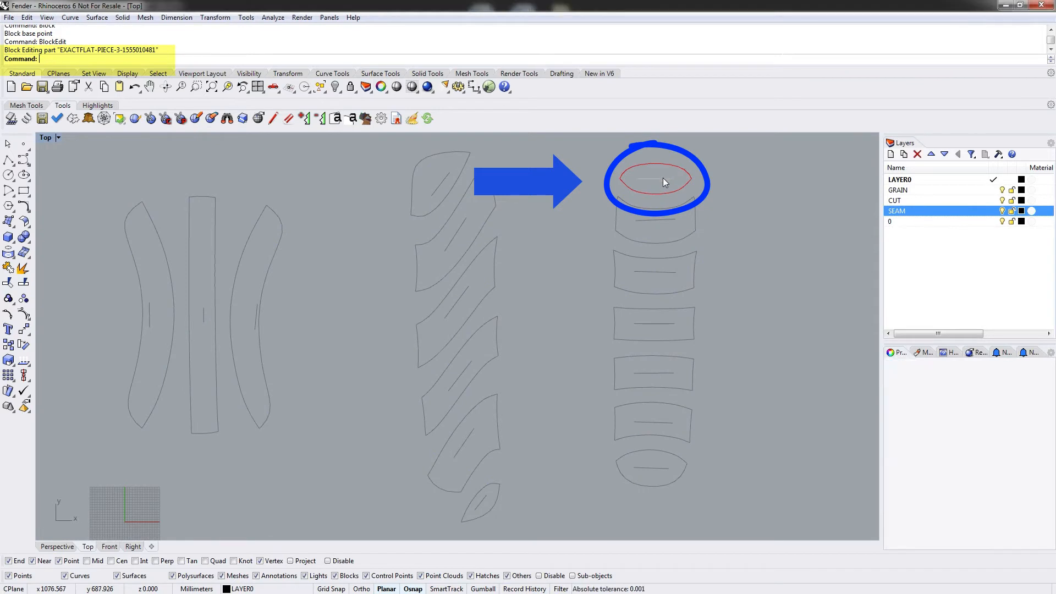
Delete the grain line inside the top oval piece and close the Block Edit dialog.
{"action": "left_click", "coordinate": [662, 179]}
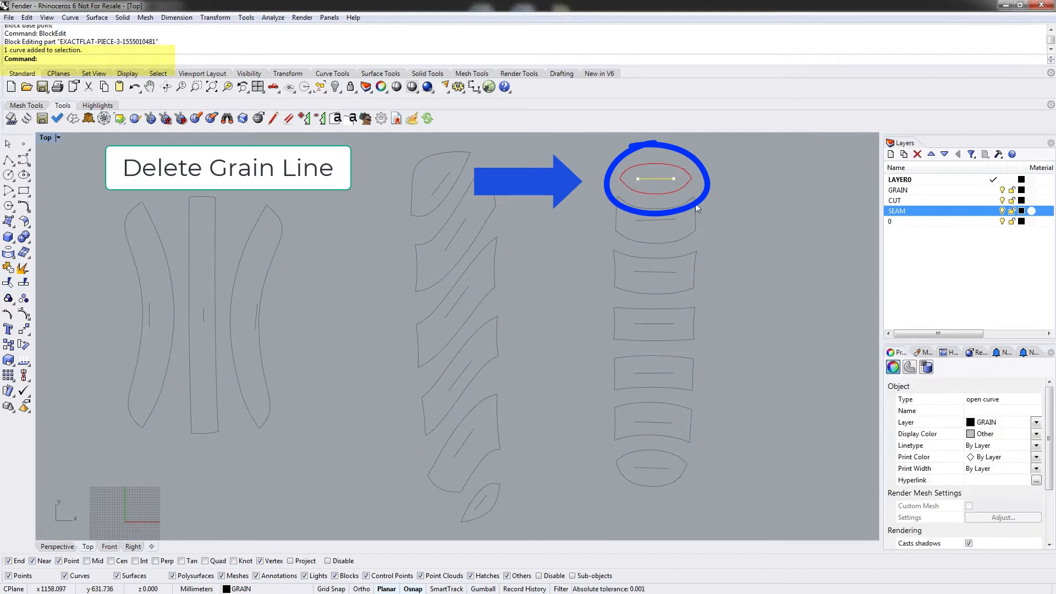
{"action": "key", "text": "Delete"}
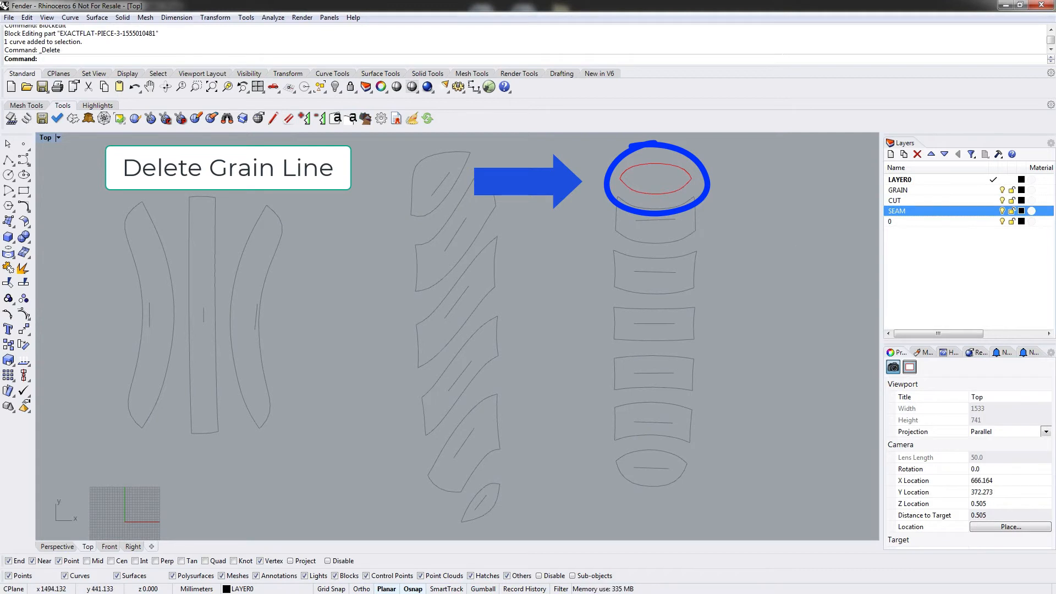
{"action": "left_click_drag", "start_coordinate": [1055, 251], "coordinate": [791, 251]}
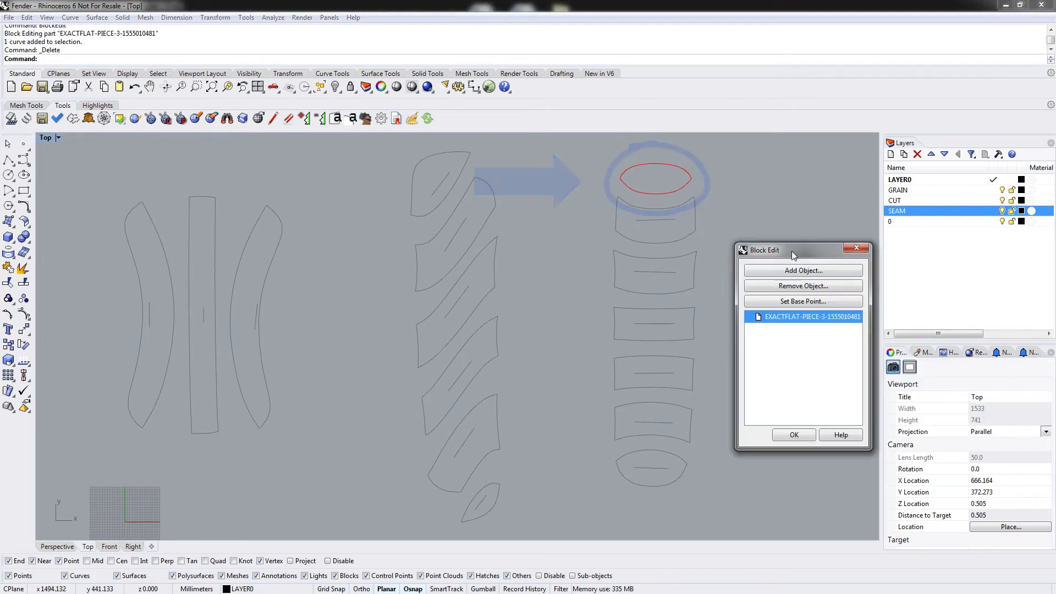
{"action": "left_click", "coordinate": [794, 436]}
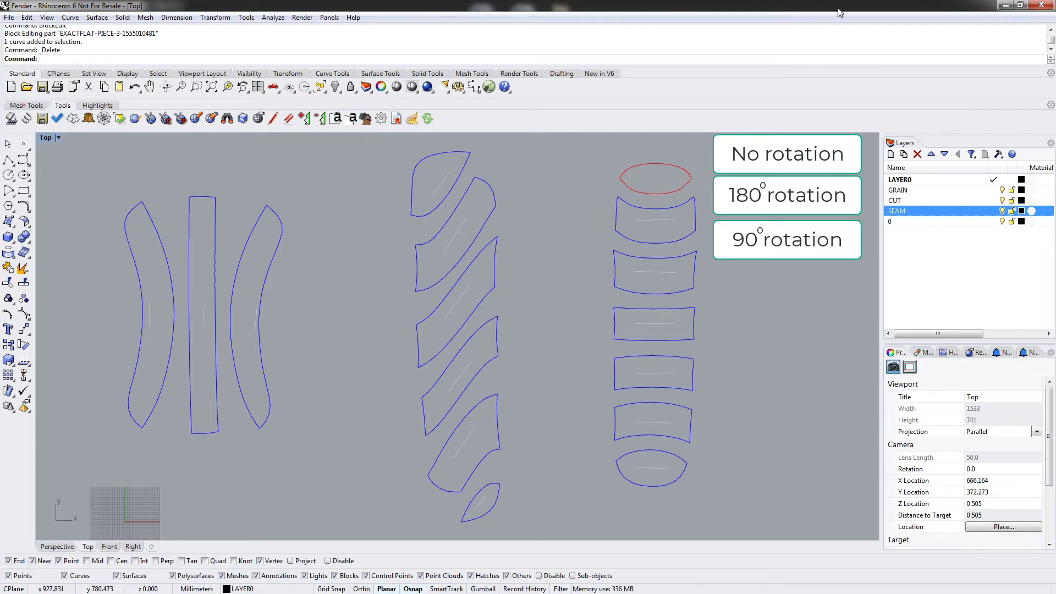
Close the DXF file without saving changes and return to the Fender.3dm model.
{"action": "left_click", "coordinate": [1041, 5]}
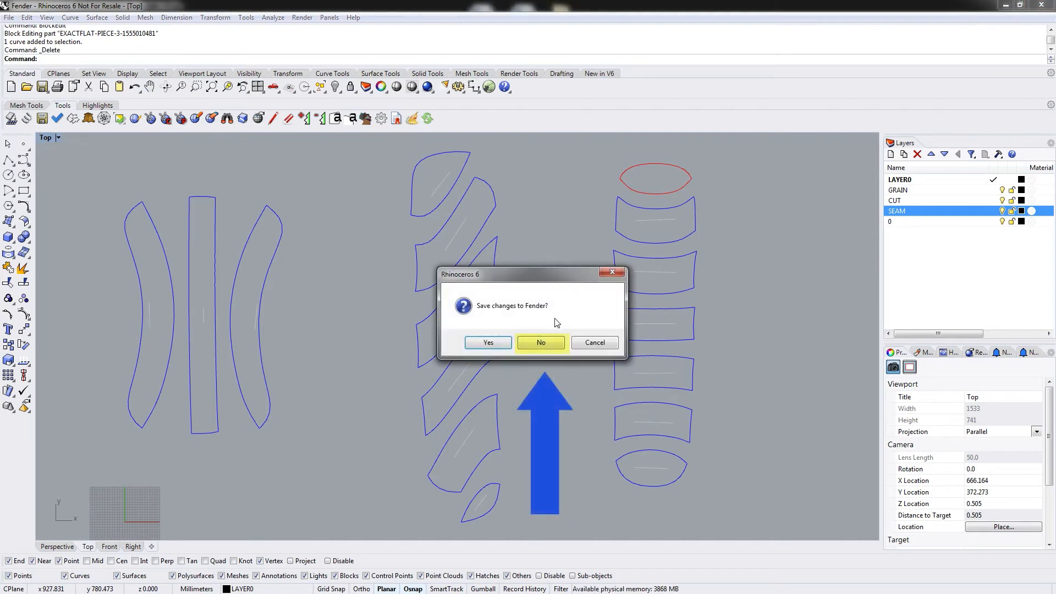
{"action": "left_click", "coordinate": [537, 346]}
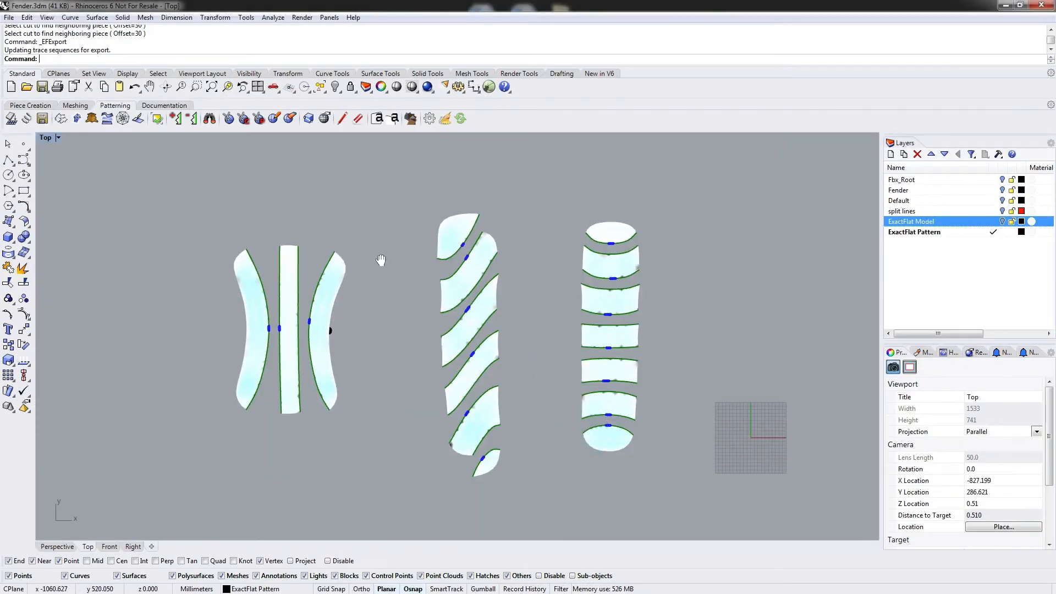
{"action": "right_click_drag", "start_coordinate": [381, 259], "coordinate": [370, 238]}
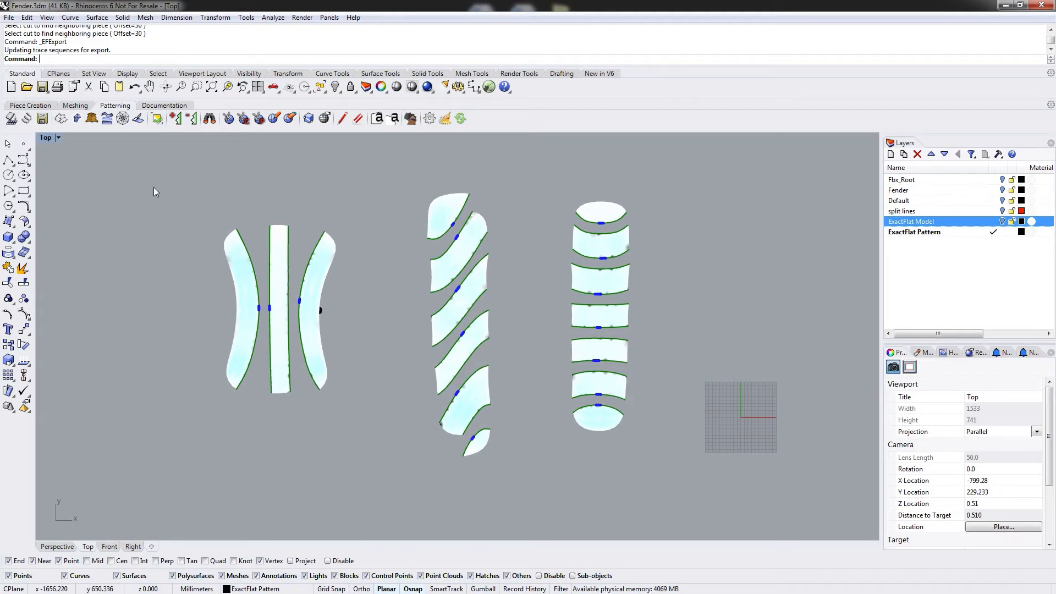
{"action": "left_click", "coordinate": [151, 105]}
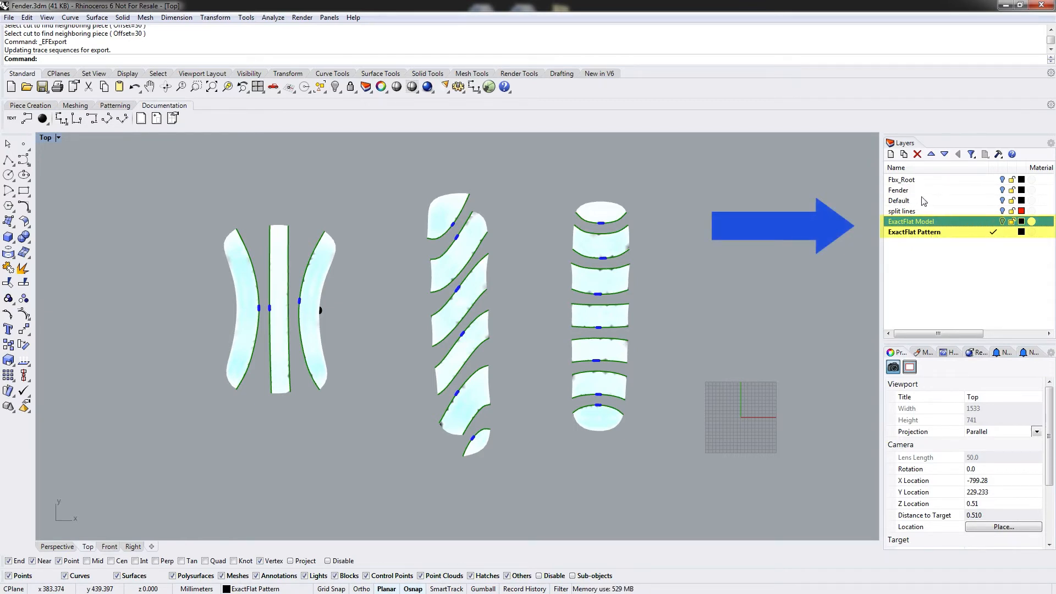
Make the Fender layer current and hide the ExactFlat Pattern and Default layers.
{"action": "left_click", "coordinate": [993, 200]}
{"action": "left_click", "coordinate": [1002, 231]}
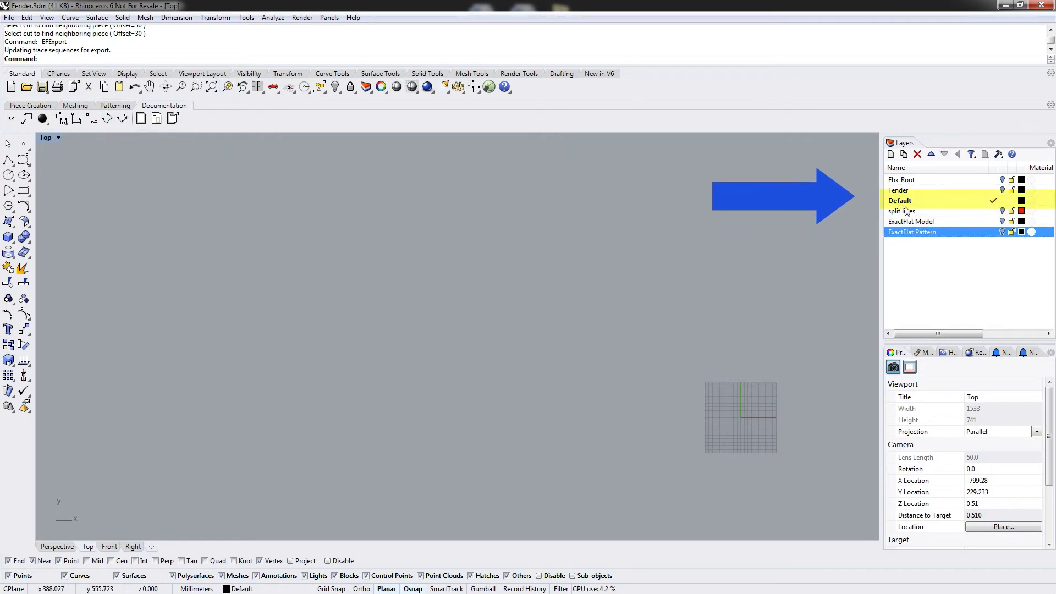
{"action": "left_click", "coordinate": [995, 190]}
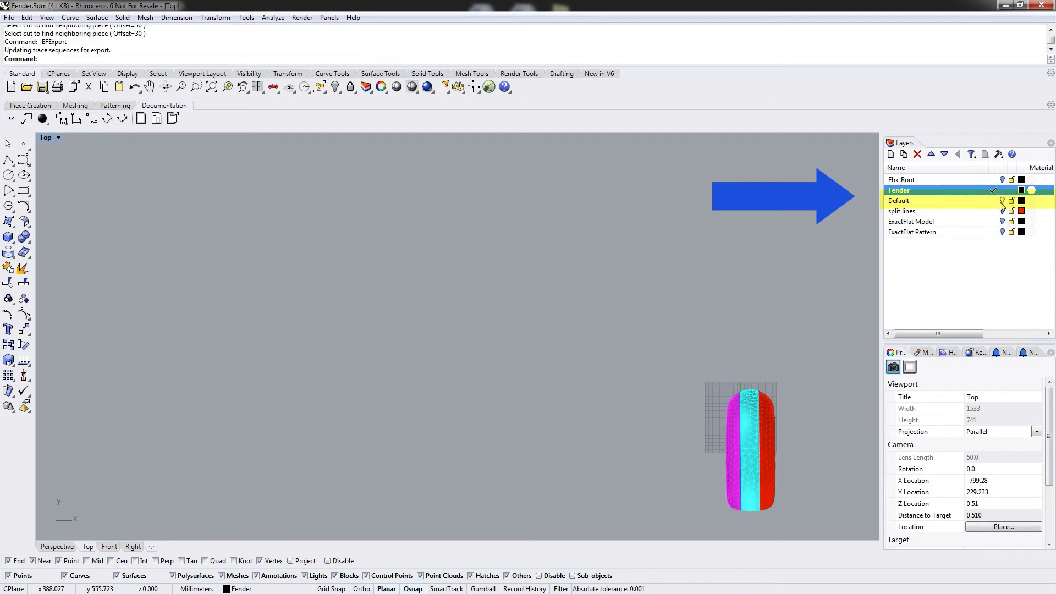
{"action": "left_click", "coordinate": [999, 201]}
Select all the fender meshes and move them up and to the right, away from the origin.
{"action": "left_click_drag", "start_coordinate": [749, 487], "coordinate": [802, 530]}
{"action": "left_click", "coordinate": [482, 278]}
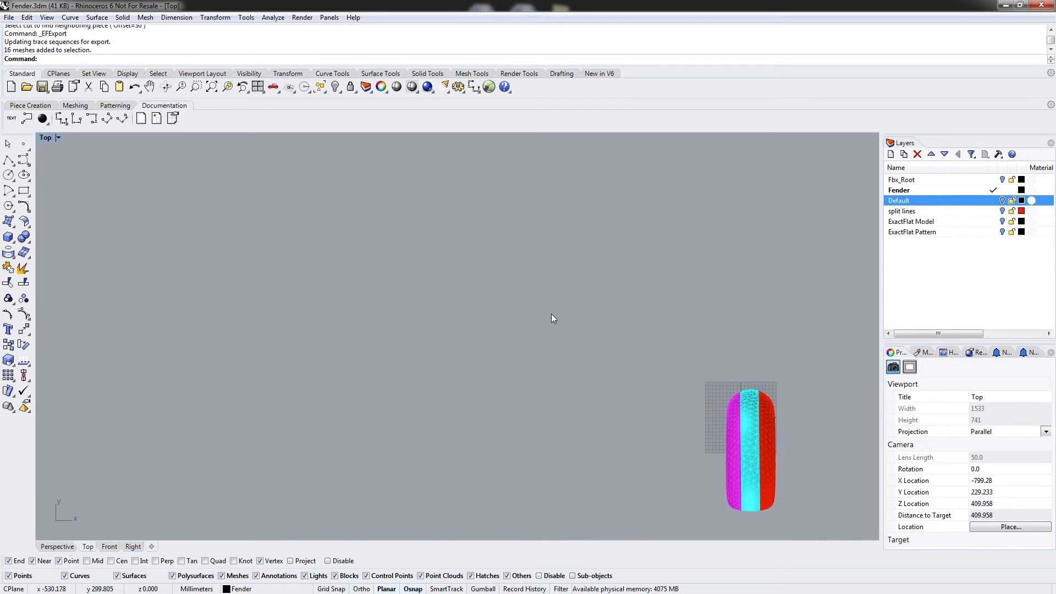
{"action": "left_click_drag", "start_coordinate": [632, 307], "coordinate": [827, 553]}
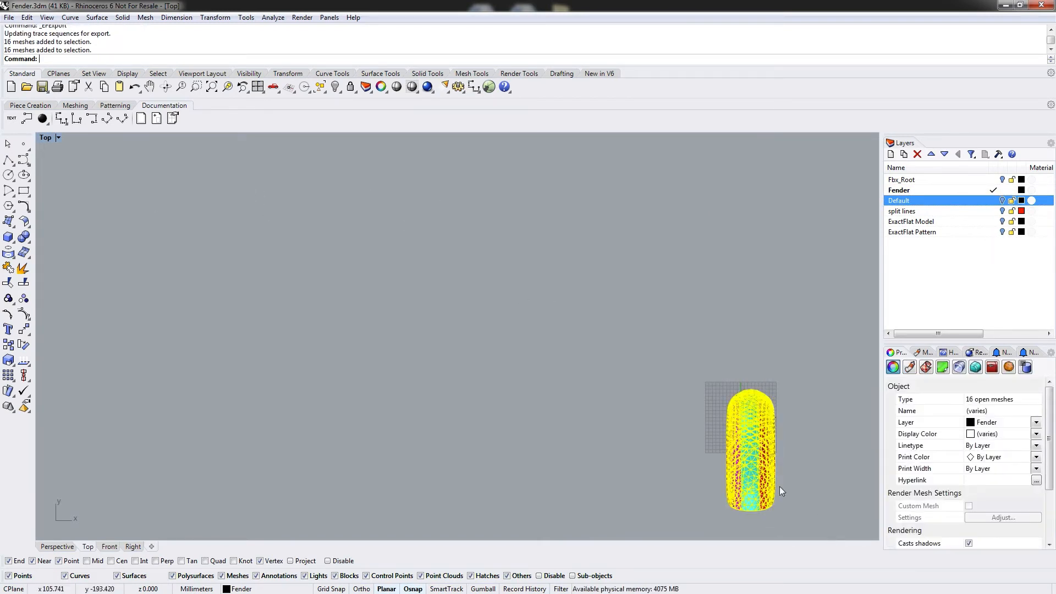
{"action": "left_click_drag", "start_coordinate": [752, 496], "coordinate": [455, 252]}
{"action": "scroll", "coordinate": [452, 249], "scroll_direction": "down", "scroll_amount": 6}
{"action": "right_click_drag", "start_coordinate": [575, 204], "coordinate": [464, 318]}
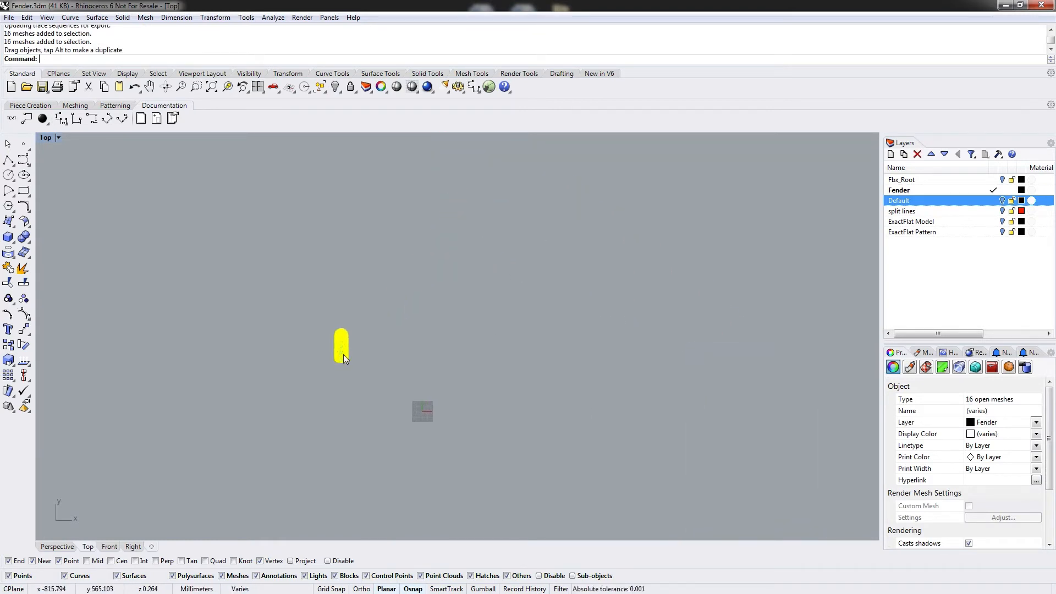
{"action": "left_click_drag", "start_coordinate": [342, 354], "coordinate": [613, 183]}
{"action": "left_click", "coordinate": [679, 196]}
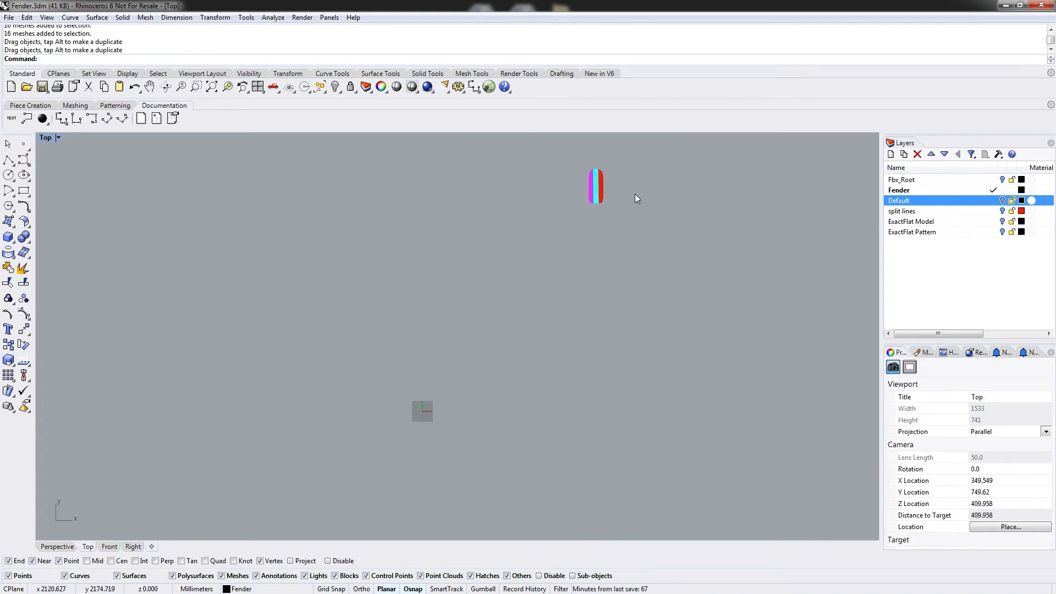
Turn the ExactFlat Model layer on to inspect the model at the origin, then hide it again.
{"action": "left_click", "coordinate": [907, 221]}
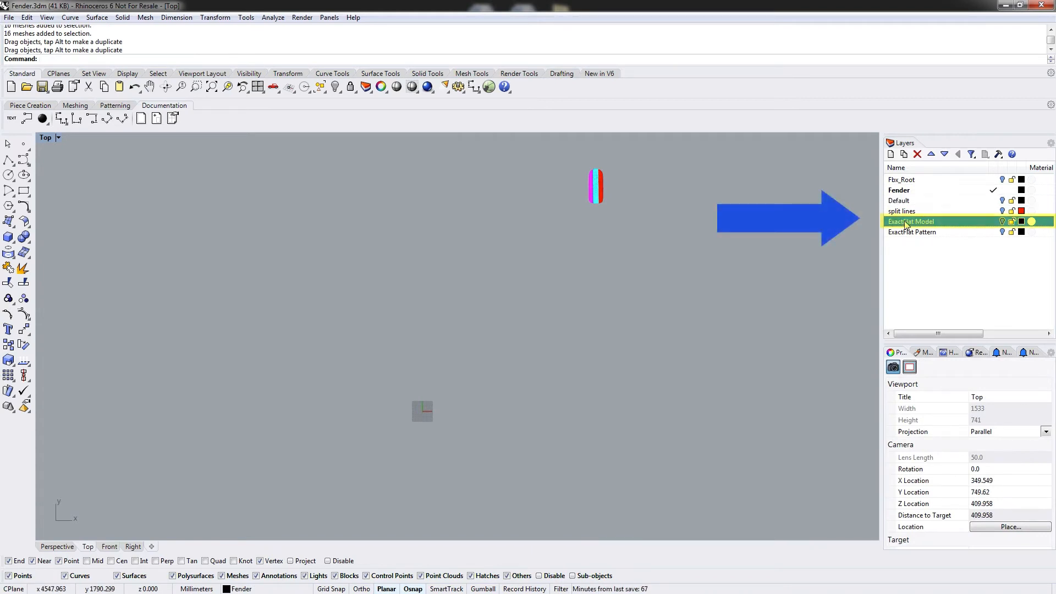
{"action": "left_click", "coordinate": [1002, 222]}
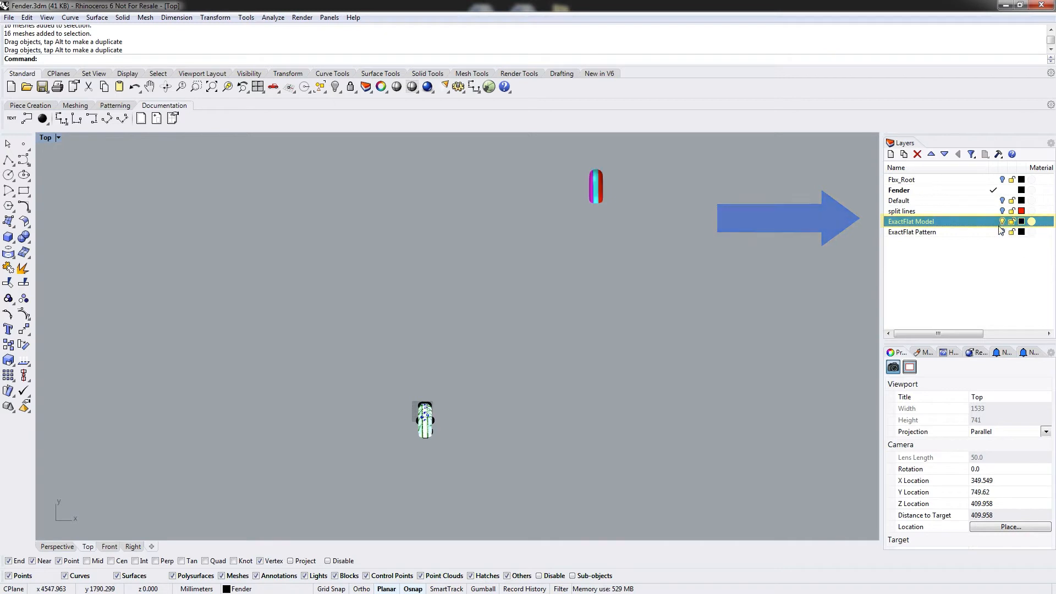
{"action": "scroll", "coordinate": [431, 427], "scroll_direction": "up", "scroll_amount": 3}
{"action": "scroll", "coordinate": [437, 392], "scroll_direction": "up", "scroll_amount": 4}
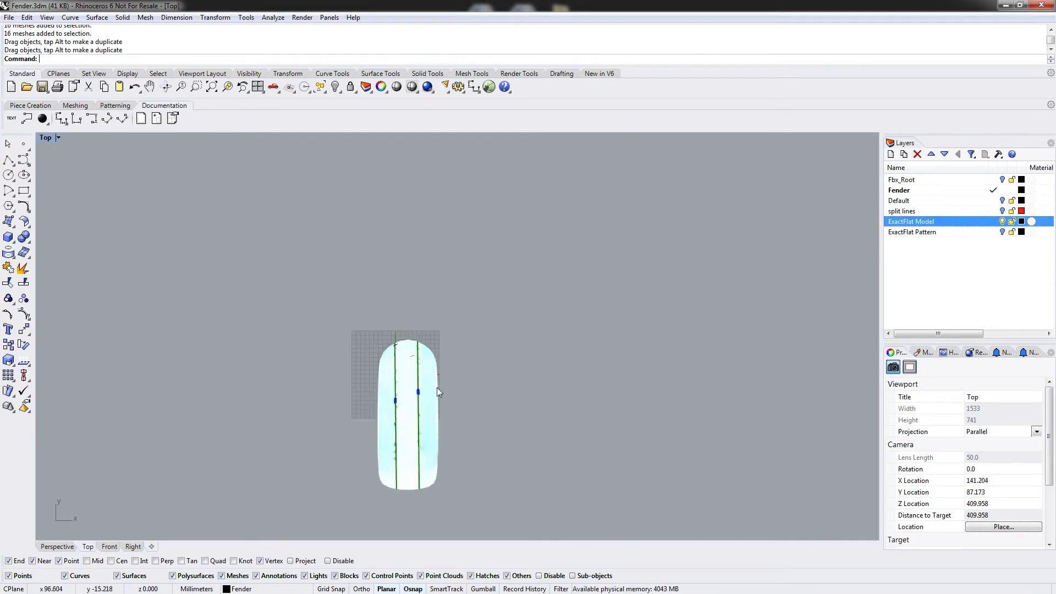
{"action": "scroll", "coordinate": [408, 367], "scroll_direction": "up", "scroll_amount": 2}
{"action": "scroll", "coordinate": [423, 347], "scroll_direction": "down", "scroll_amount": 5}
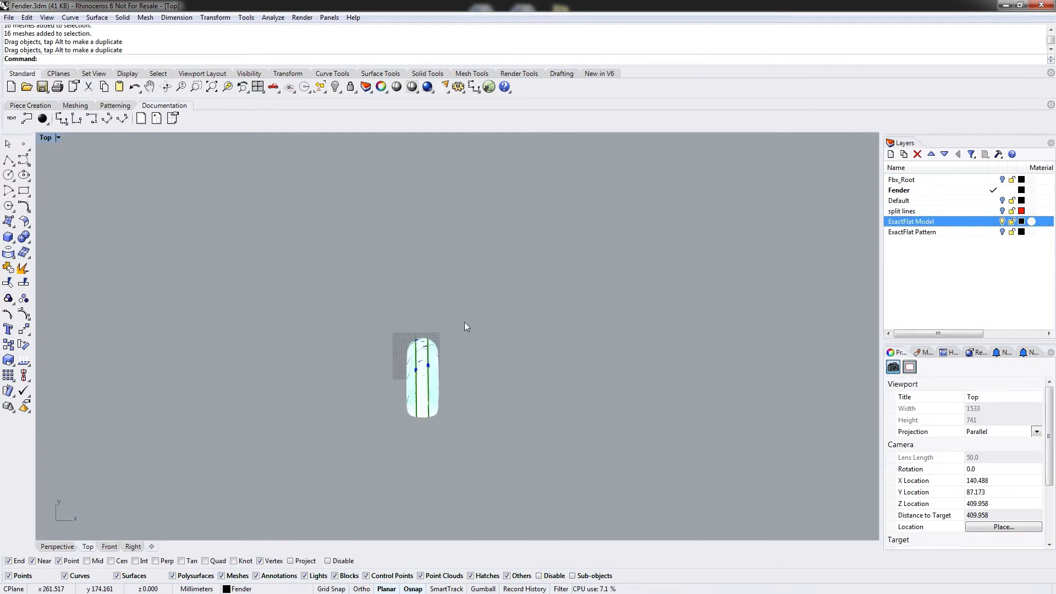
{"action": "left_click", "coordinate": [1002, 221]}
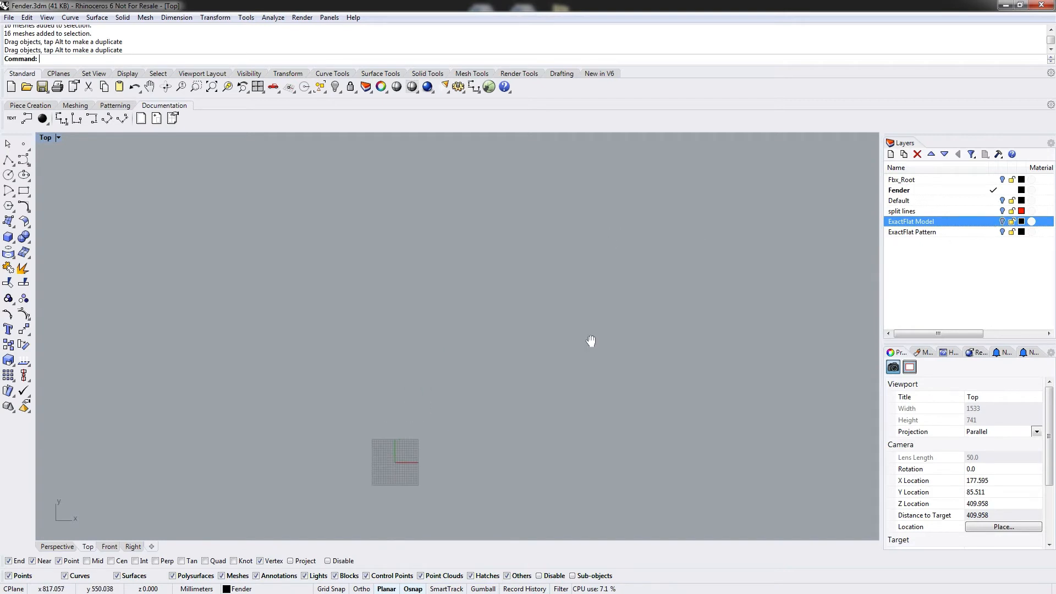
{"action": "scroll", "coordinate": [592, 342], "scroll_direction": "down", "scroll_amount": 3}
{"action": "right_click_drag", "start_coordinate": [655, 197], "coordinate": [576, 272]}
{"action": "scroll", "coordinate": [572, 272], "scroll_direction": "up", "scroll_amount": 9}
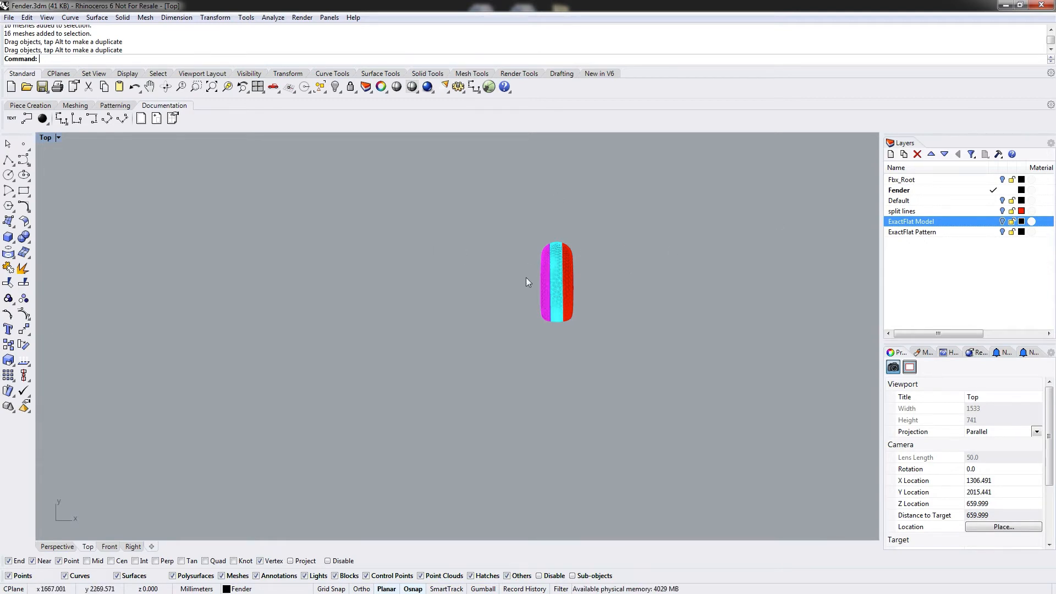
Select the three lengthwise strip meshes and move them left, apart from the diagonal-strip fender.
{"action": "left_click", "coordinate": [553, 294]}
{"action": "left_click", "coordinate": [569, 289]}
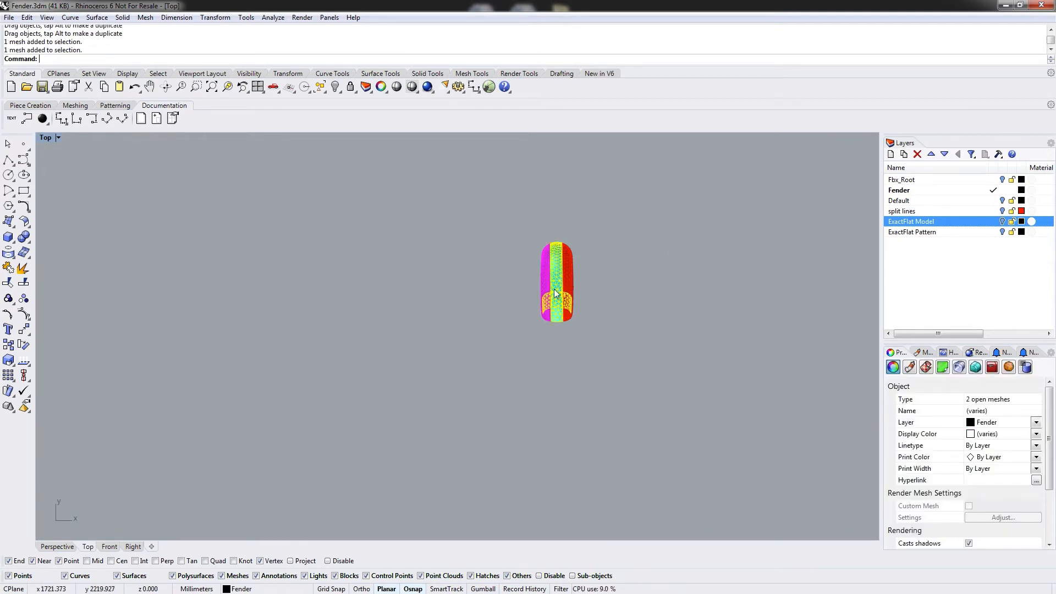
{"action": "left_click", "coordinate": [596, 286]}
{"action": "scroll", "coordinate": [568, 286], "scroll_direction": "up", "scroll_amount": 5}
{"action": "left_click", "coordinate": [568, 286]}
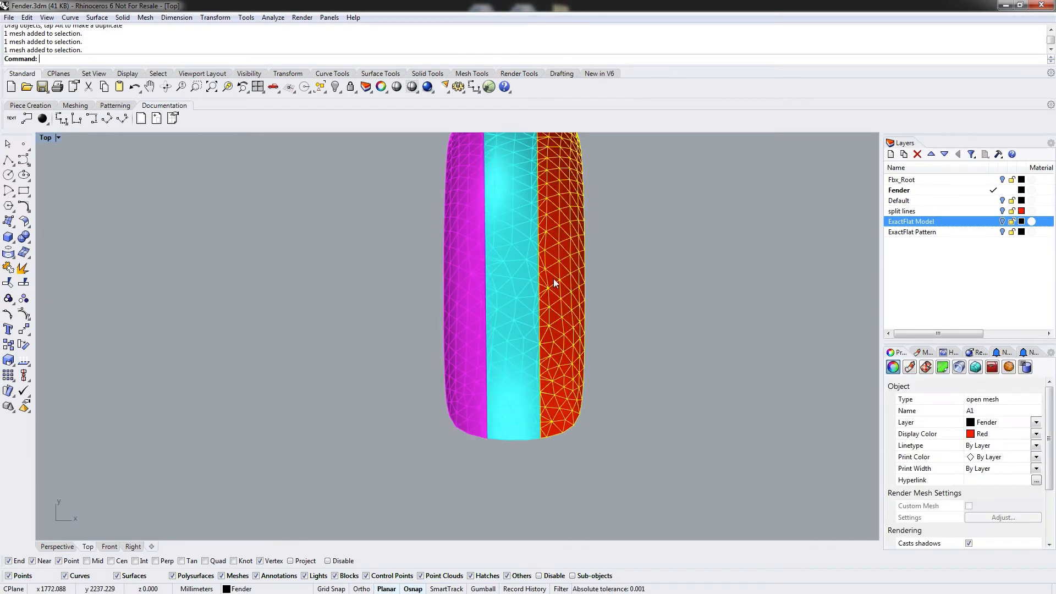
{"action": "left_click", "coordinate": [520, 280], "text": "shift"}
{"action": "left_click", "coordinate": [461, 279], "text": "shift"}
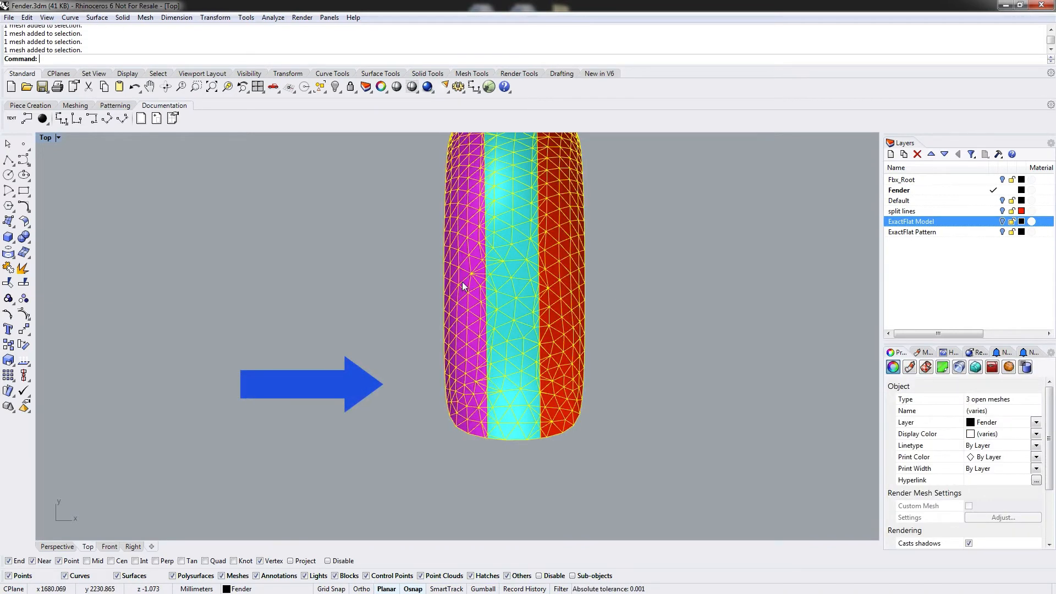
{"action": "scroll", "coordinate": [484, 299], "scroll_direction": "down", "scroll_amount": 6}
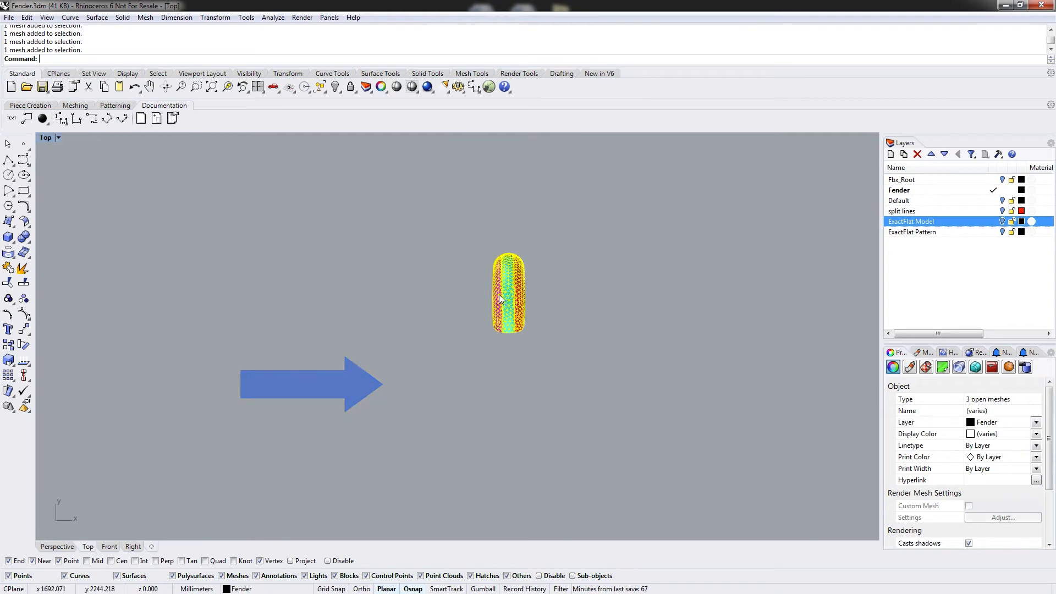
{"action": "left_click_drag", "start_coordinate": [499, 297], "coordinate": [282, 295]}
{"action": "left_click", "coordinate": [399, 278]}
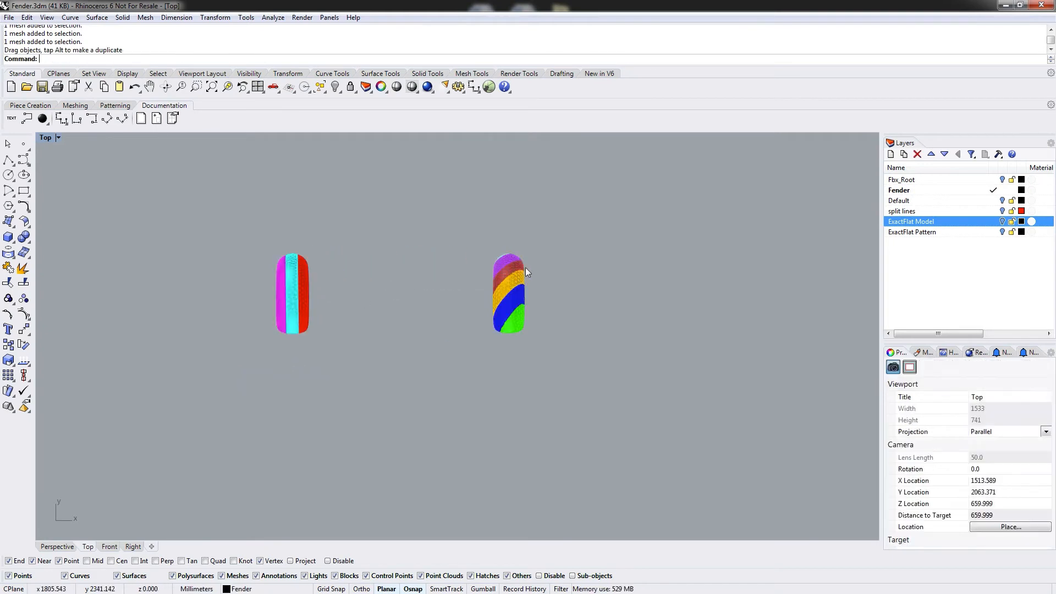
Switch to the Perspective view, zoom to extents and orbit around both fender meshes to examine them.
{"action": "scroll", "coordinate": [524, 271], "scroll_direction": "up", "scroll_amount": 8}
{"action": "scroll", "coordinate": [511, 324], "scroll_direction": "down", "scroll_amount": 2}
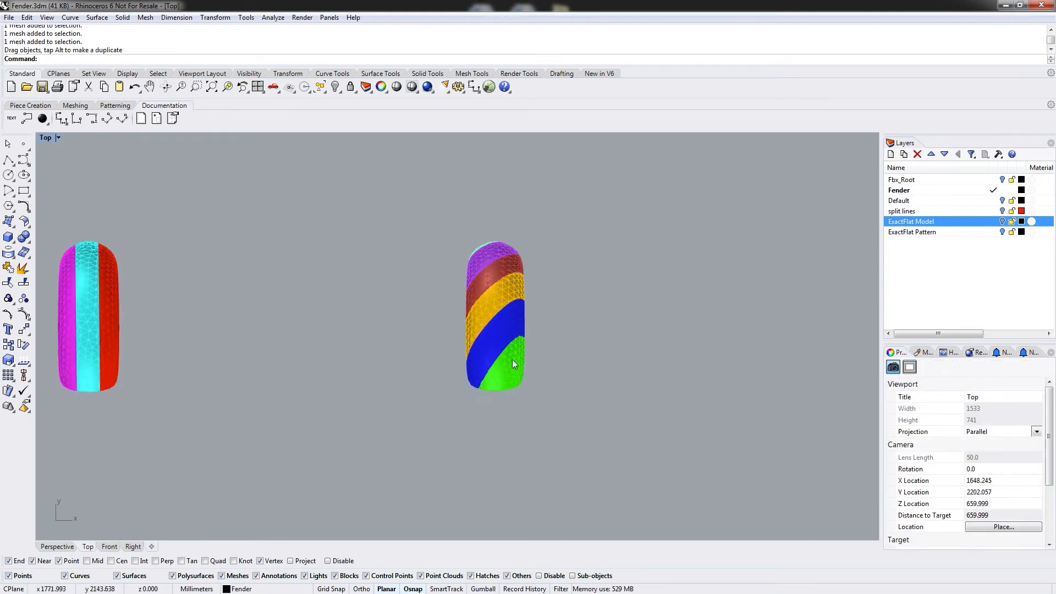
{"action": "double_click", "coordinate": [48, 138]}
{"action": "double_click", "coordinate": [475, 140]}
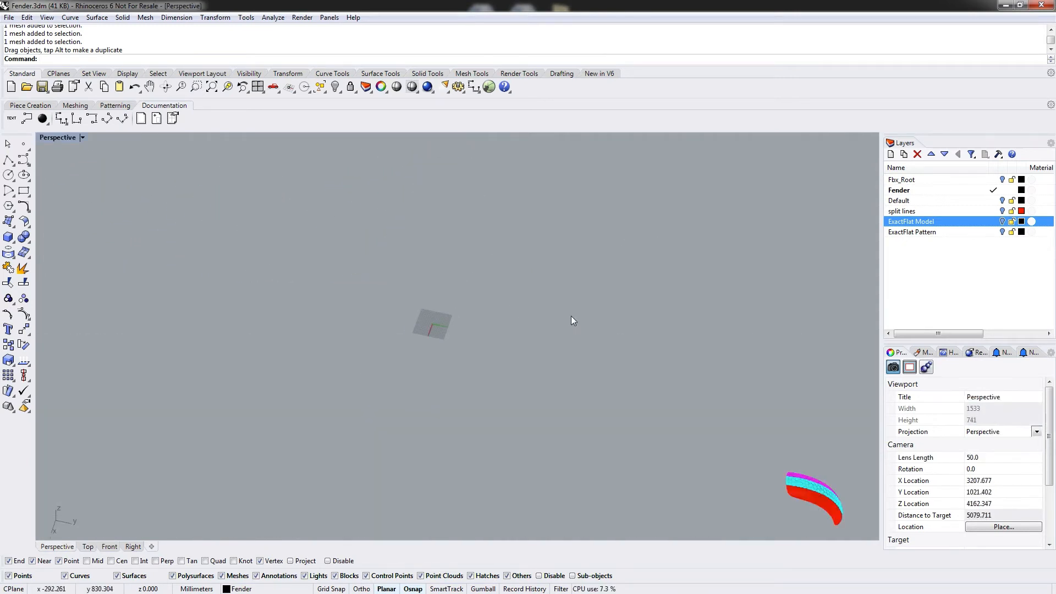
{"action": "left_click", "coordinate": [228, 86]}
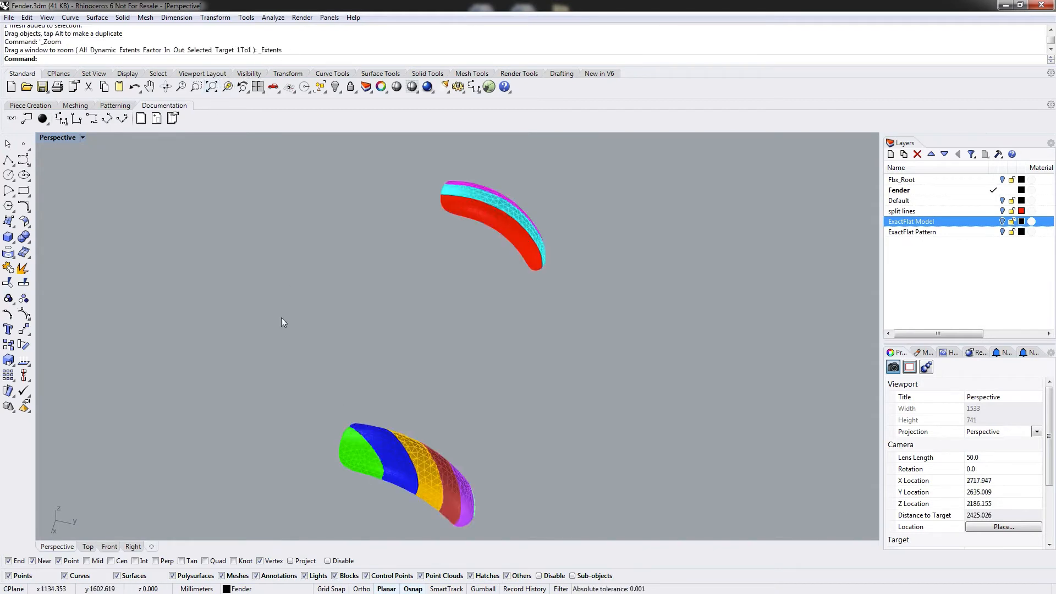
{"action": "right_click_drag", "start_coordinate": [283, 323], "coordinate": [686, 242]}
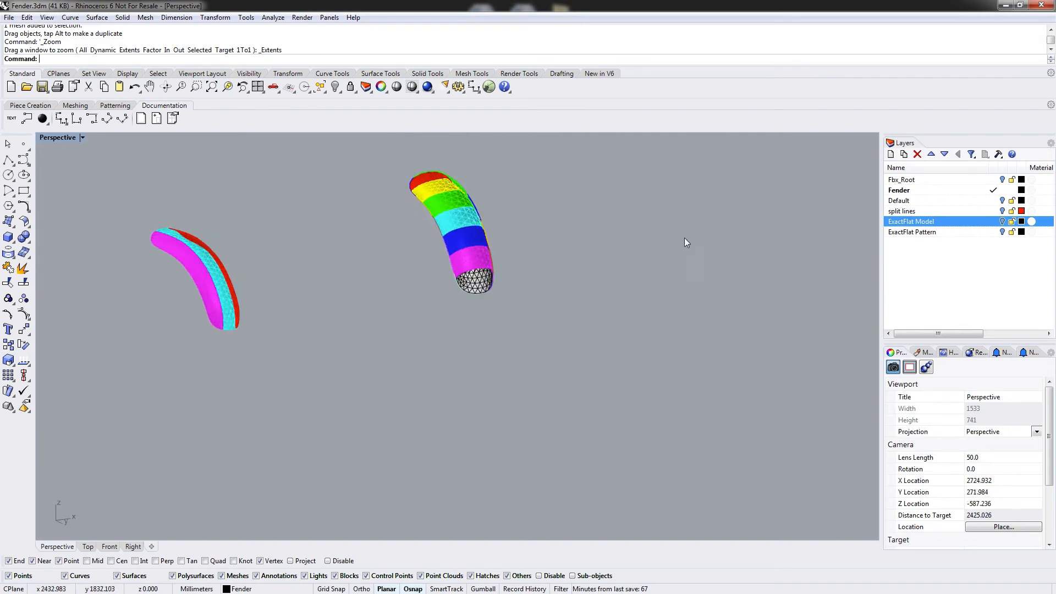
{"action": "scroll", "coordinate": [451, 184], "scroll_direction": "up", "scroll_amount": 6}
{"action": "right_click_drag", "start_coordinate": [451, 259], "coordinate": [428, 186]}
{"action": "left_click", "coordinate": [415, 177]}
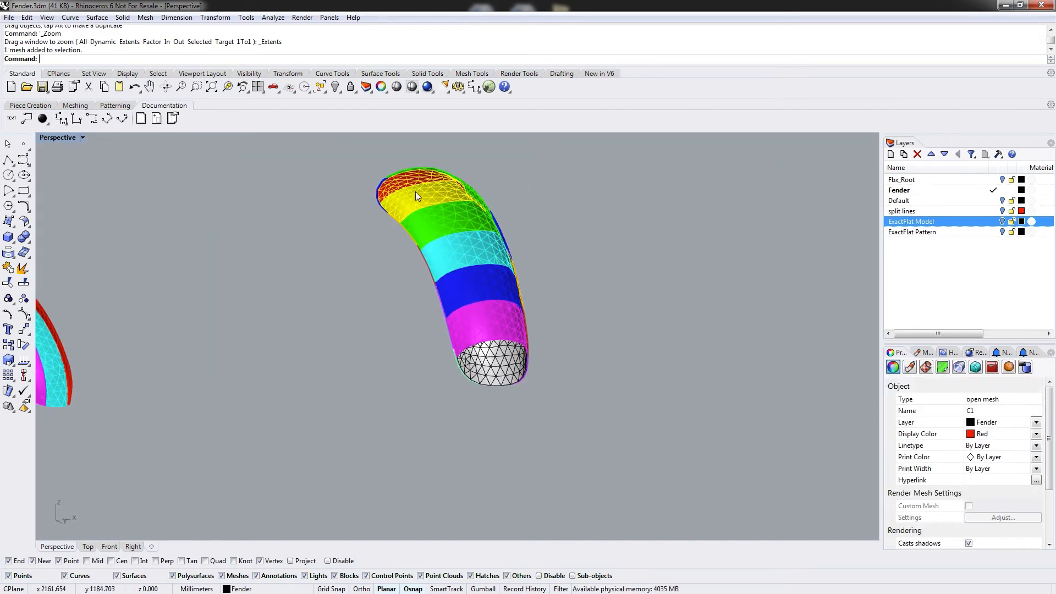
Select the seven ring-strip meshes of the third fender and move them to the right, away from the other two fenders.
{"action": "left_click", "coordinate": [416, 193], "text": "shift"}
{"action": "left_click", "coordinate": [434, 224], "text": "shift"}
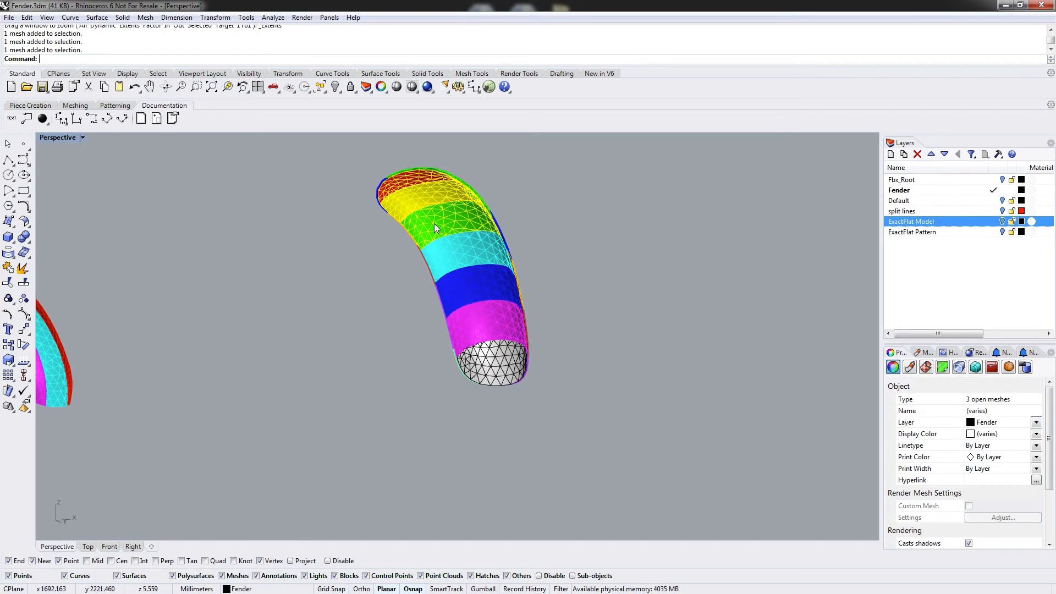
{"action": "left_click", "coordinate": [461, 256], "text": "shift"}
{"action": "left_click", "coordinate": [480, 288]}
{"action": "left_click", "coordinate": [601, 268]}
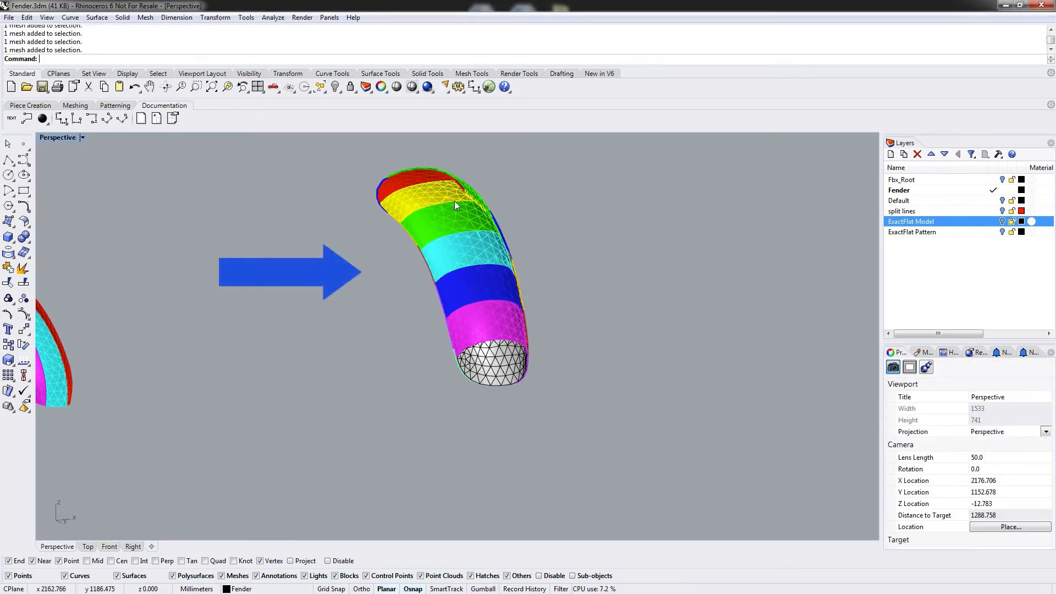
{"action": "left_click", "coordinate": [410, 190]}
{"action": "left_click", "coordinate": [395, 189]}
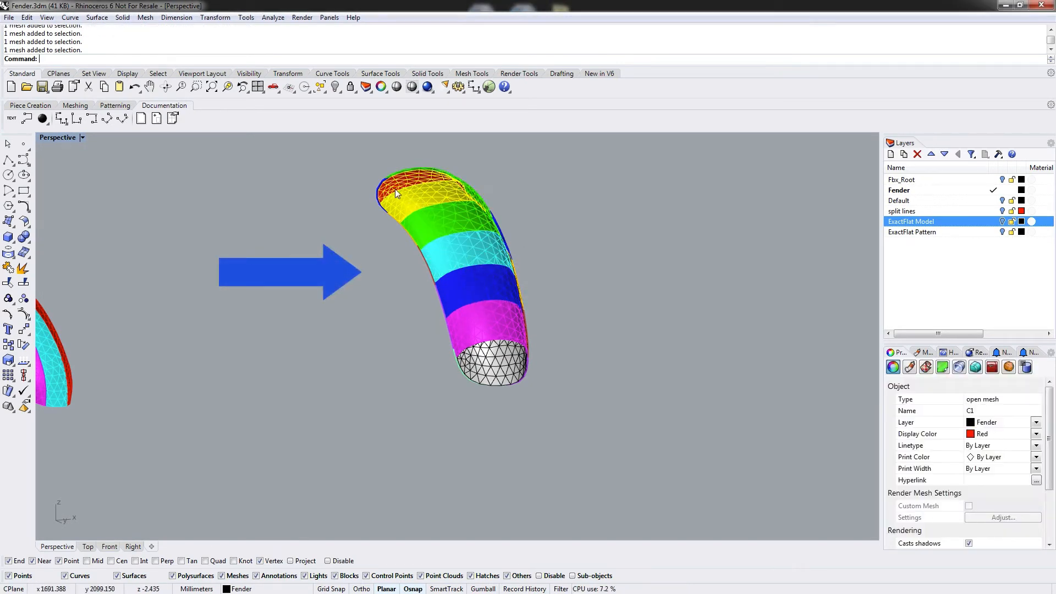
{"action": "left_click", "coordinate": [412, 214], "text": "shift"}
{"action": "left_click", "coordinate": [430, 240]}
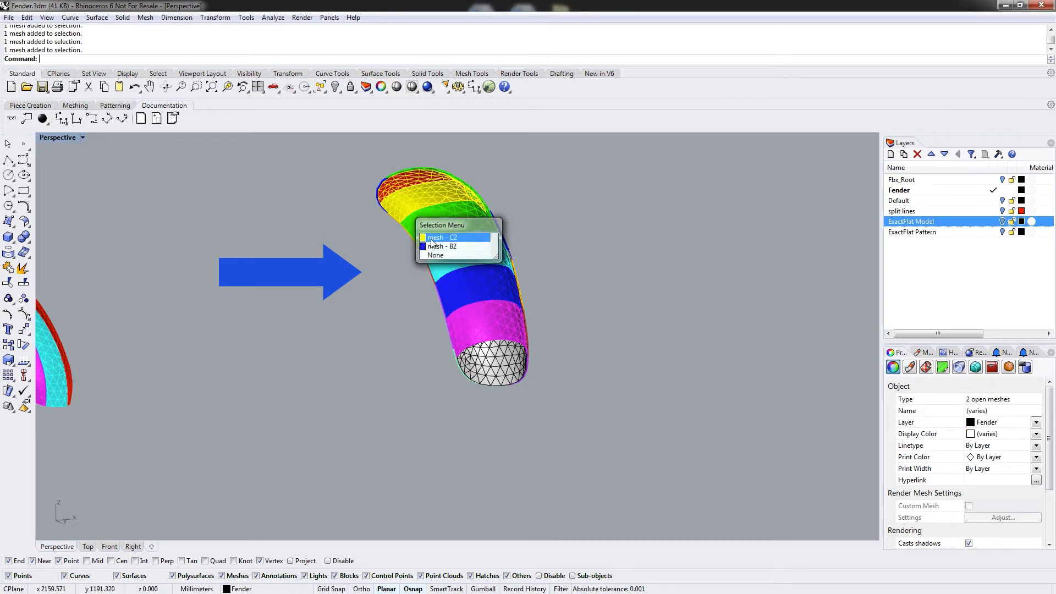
{"action": "left_click", "coordinate": [446, 247], "text": "shift"}
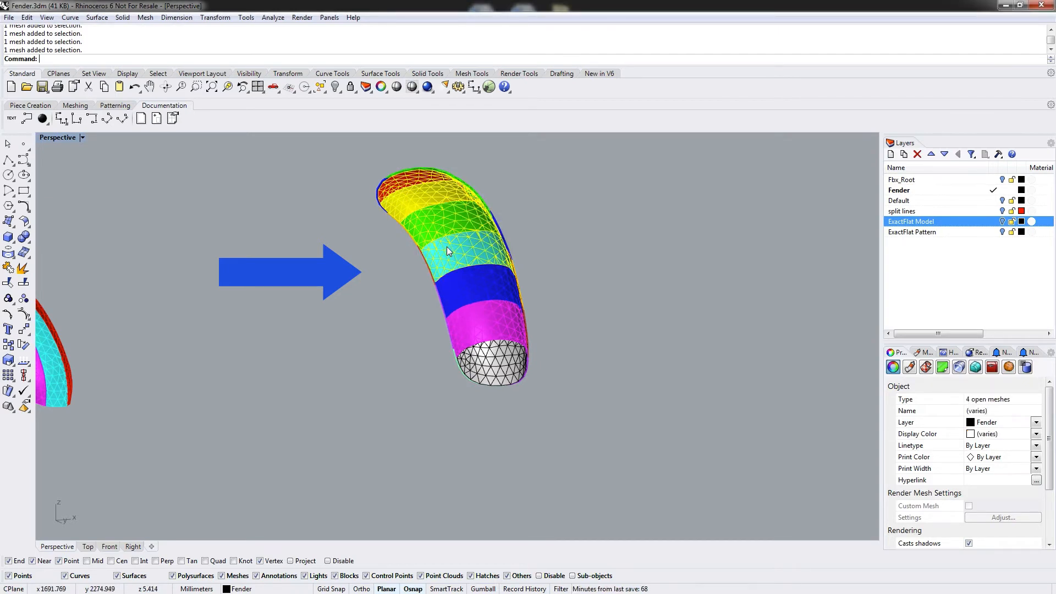
{"action": "left_click", "coordinate": [458, 276], "text": "shift"}
{"action": "left_click", "coordinate": [478, 324], "text": "shift"}
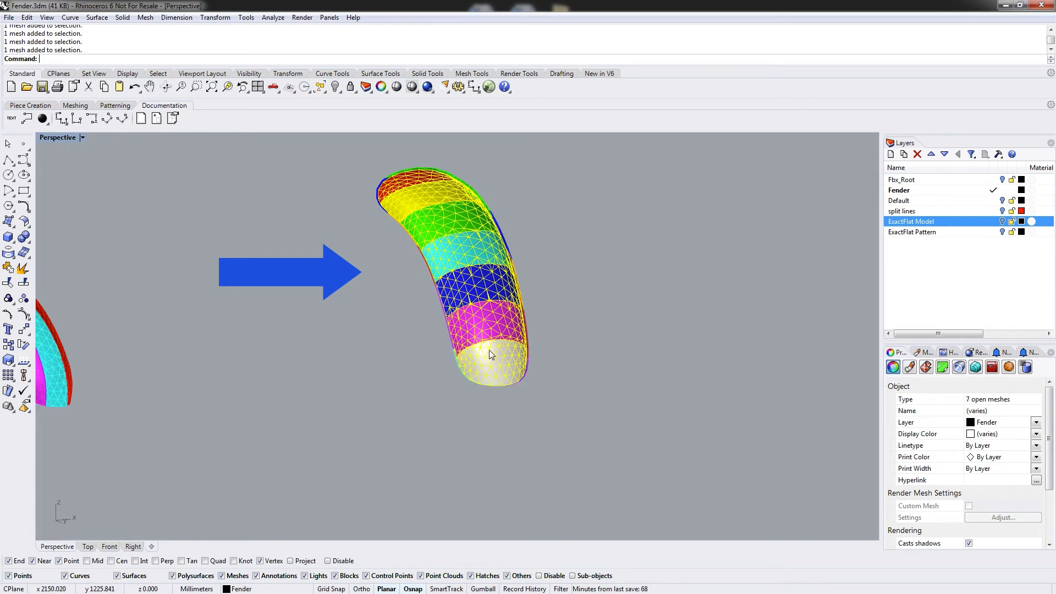
{"action": "left_click_drag", "start_coordinate": [497, 355], "coordinate": [811, 342]}
{"action": "scroll", "coordinate": [775, 365], "scroll_direction": "down", "scroll_amount": 8}
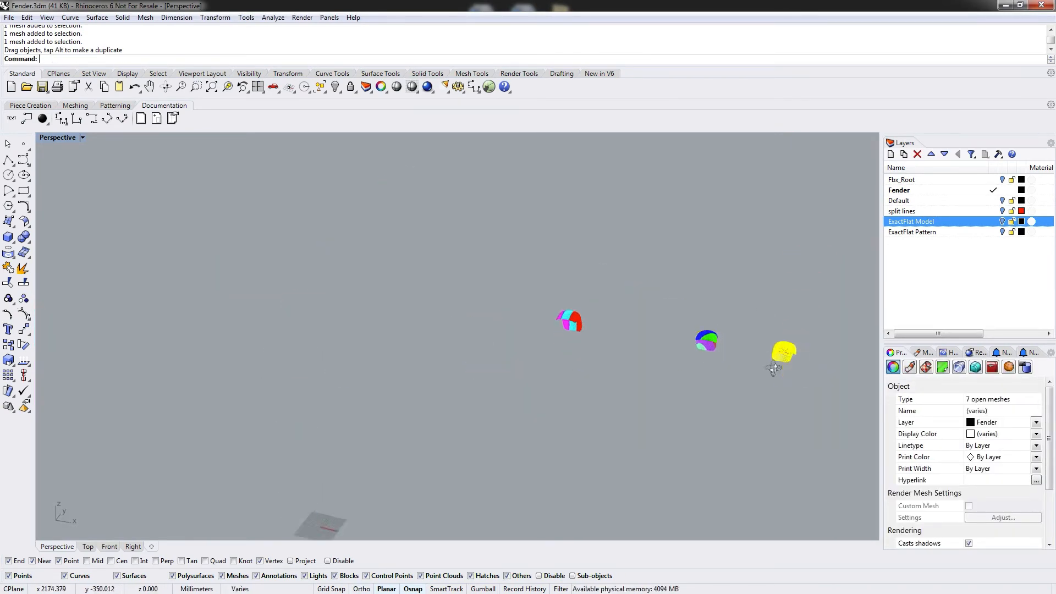
{"action": "right_click_drag", "start_coordinate": [774, 367], "coordinate": [381, 318]}
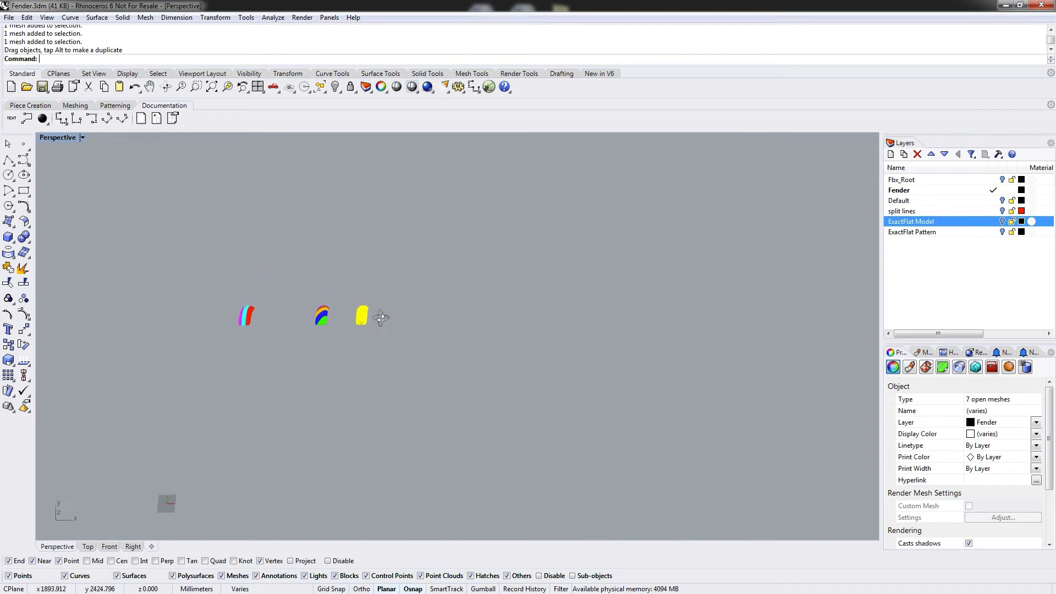
{"action": "left_click_drag", "start_coordinate": [367, 313], "coordinate": [431, 322]}
{"action": "left_click", "coordinate": [286, 288]}
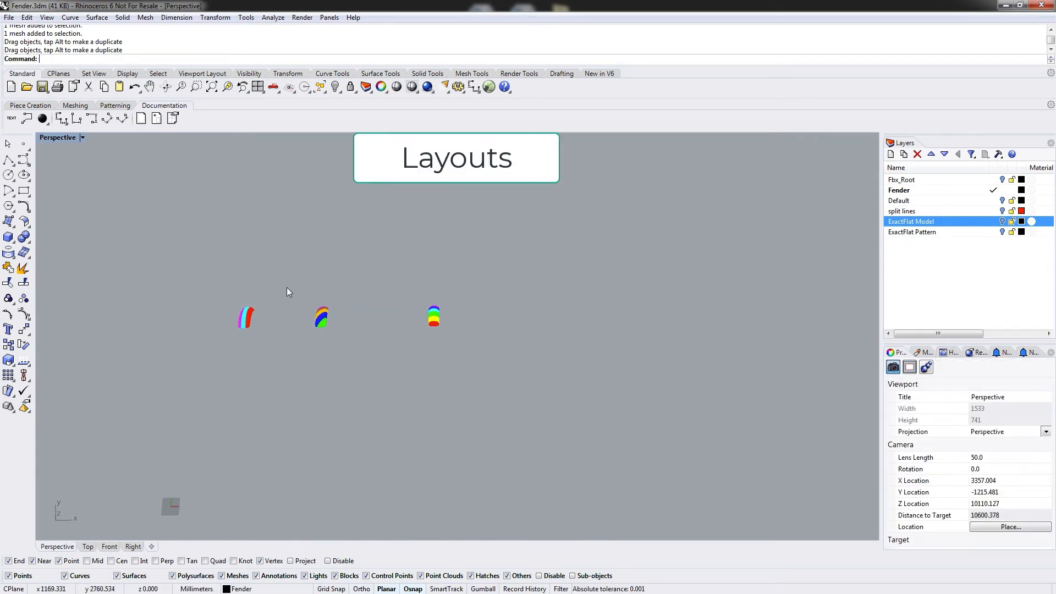
Orbit the view and zoom to extents to see all three fender meshes side by side.
{"action": "left_click_drag", "start_coordinate": [251, 331], "coordinate": [231, 321]}
{"action": "left_click", "coordinate": [291, 285]}
{"action": "right_click_drag", "start_coordinate": [290, 285], "coordinate": [493, 323]}
{"action": "scroll", "coordinate": [493, 322], "scroll_direction": "up", "scroll_amount": 6}
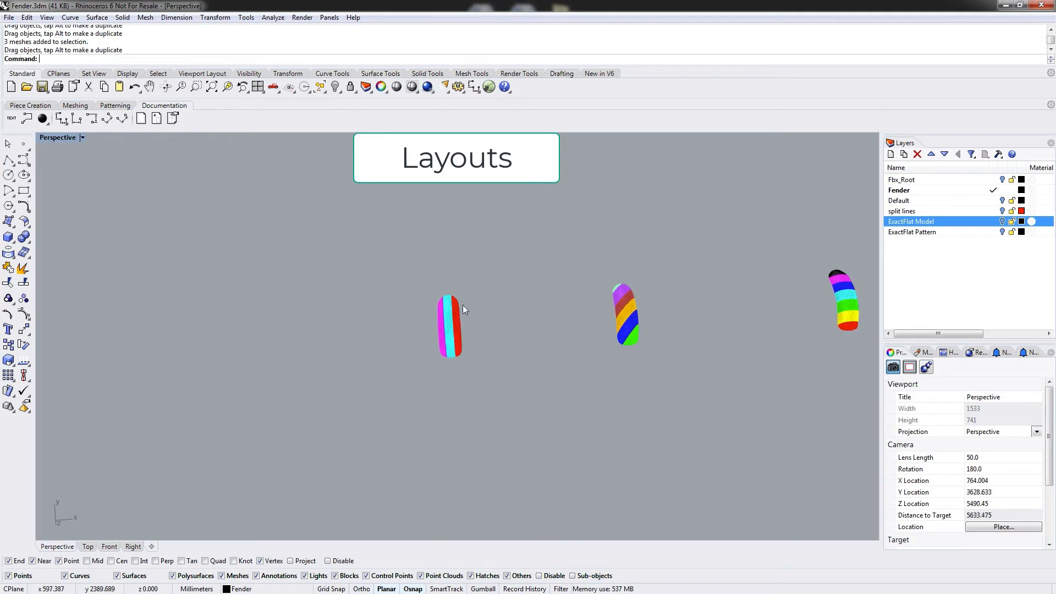
{"action": "left_click_drag", "start_coordinate": [383, 261], "coordinate": [421, 325]}
{"action": "left_click", "coordinate": [531, 342]}
{"action": "right_click_drag", "start_coordinate": [642, 432], "coordinate": [643, 411]}
{"action": "type", "text": "zoom"}
{"action": "key", "text": "Return"}
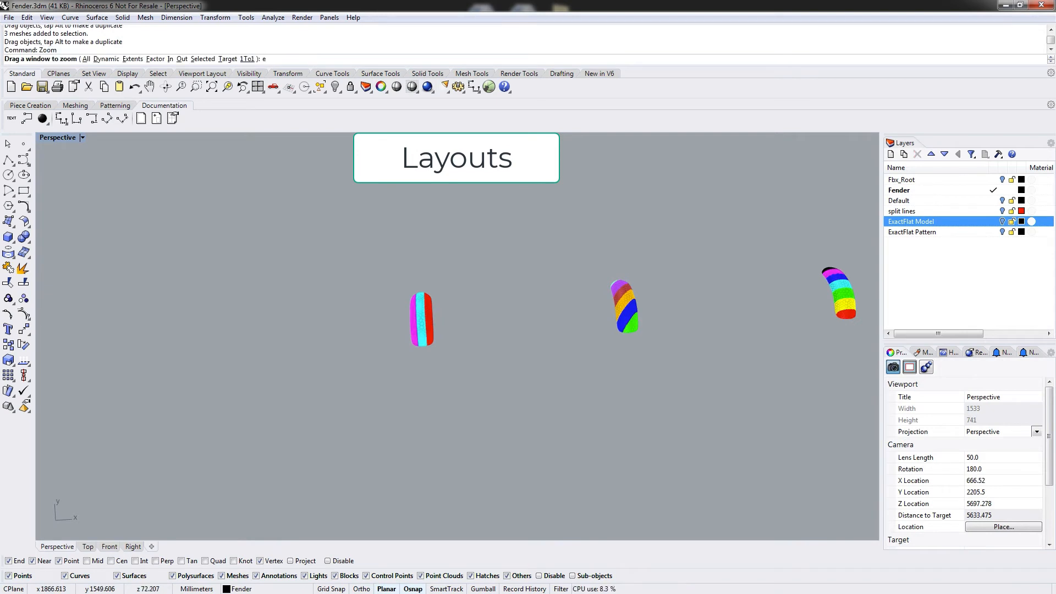
{"action": "type", "text": "ex"}
{"action": "key", "text": "Return"}
{"action": "right_click_drag", "start_coordinate": [570, 366], "coordinate": [329, 334]}
{"action": "right_click_drag", "start_coordinate": [247, 342], "coordinate": [235, 354], "text": "shift"}
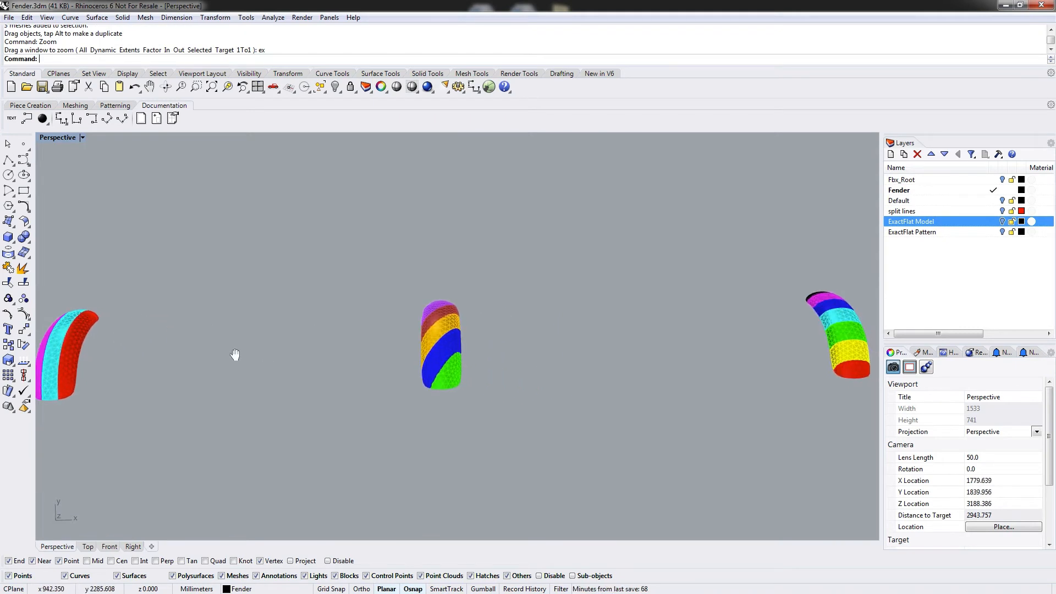
Zoom in on the three lengthwise-strip fender meshes and orbit around them to examine them.
{"action": "left_click", "coordinate": [46, 346]}
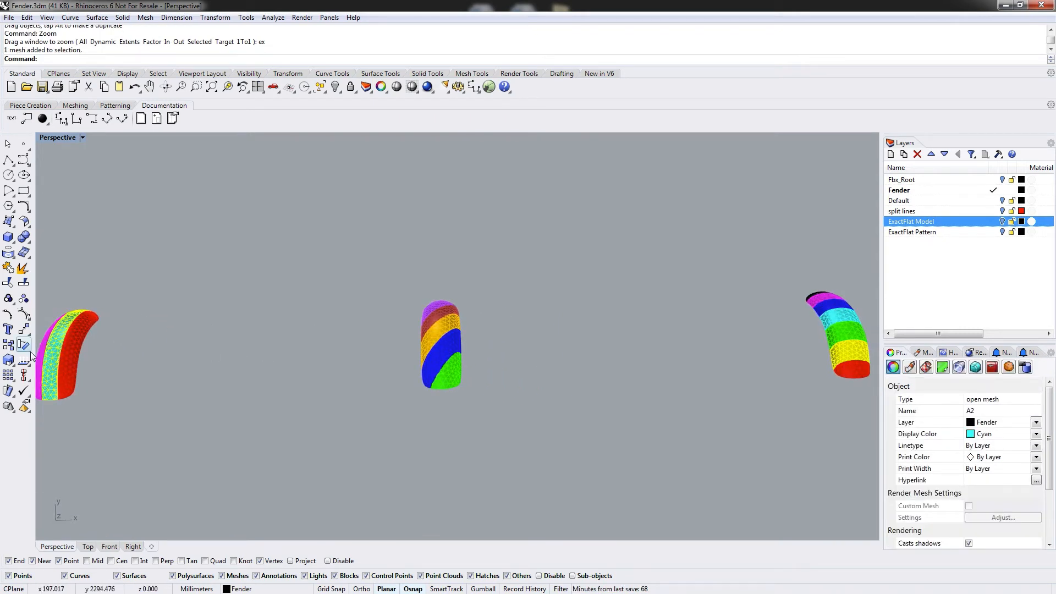
{"action": "left_click", "coordinate": [238, 337]}
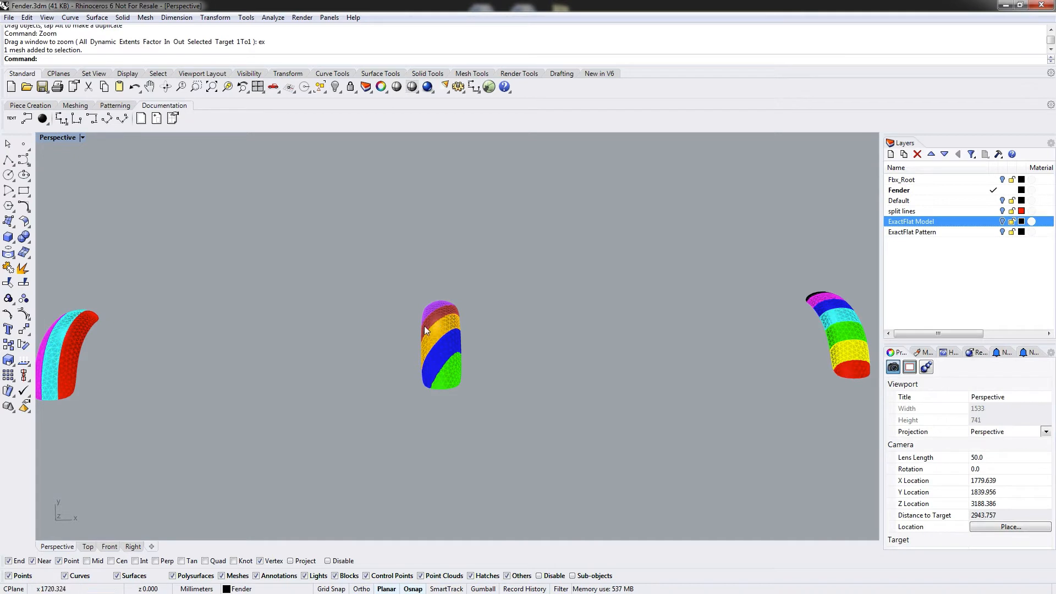
{"action": "right_click_drag", "start_coordinate": [781, 342], "coordinate": [750, 372]}
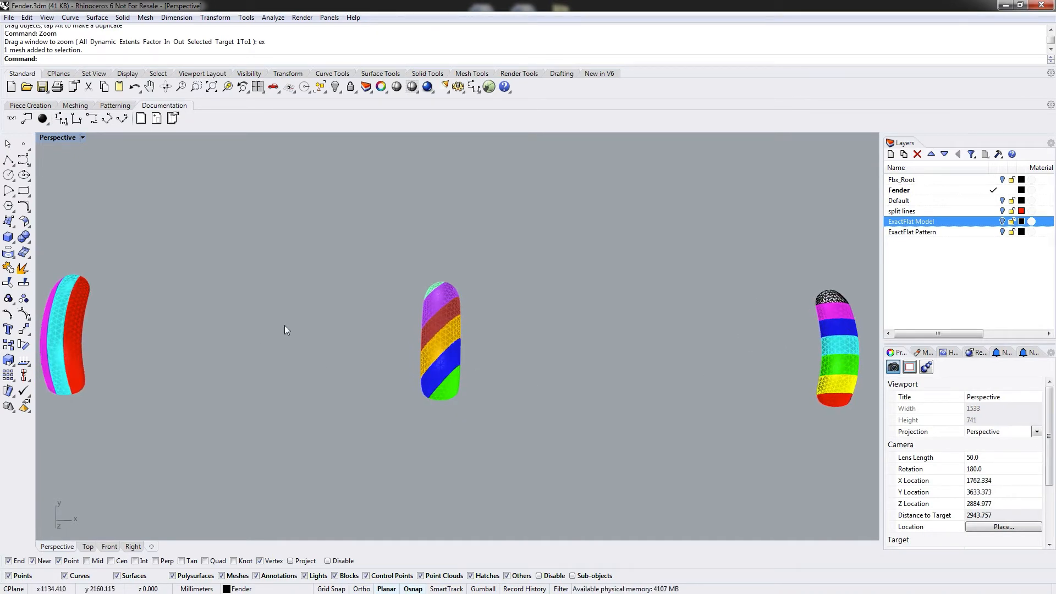
{"action": "right_click_drag", "start_coordinate": [219, 345], "coordinate": [424, 267], "text": "shift"}
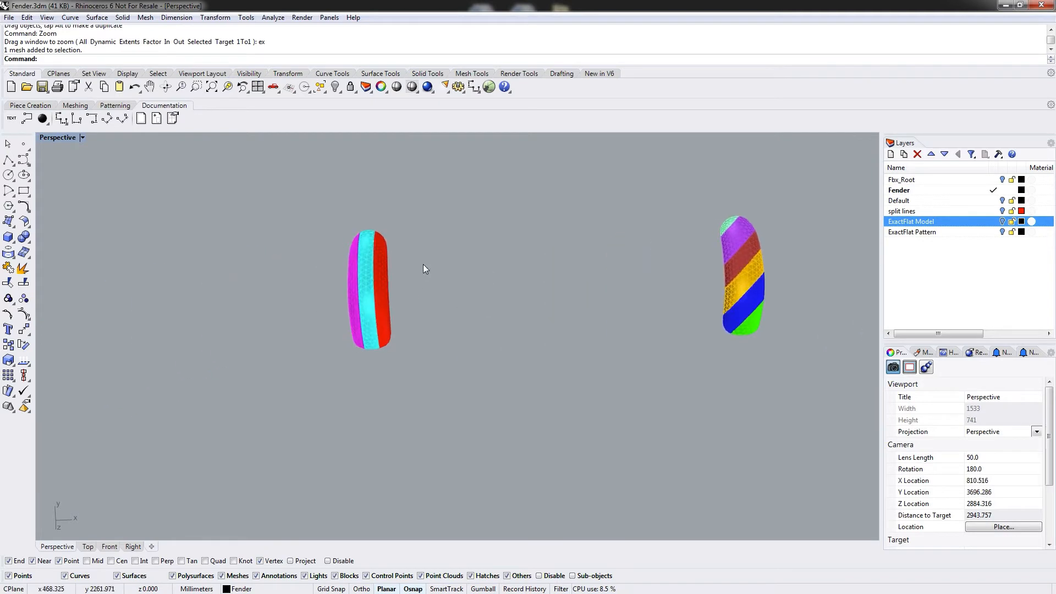
{"action": "left_click_drag", "start_coordinate": [303, 199], "coordinate": [474, 412]}
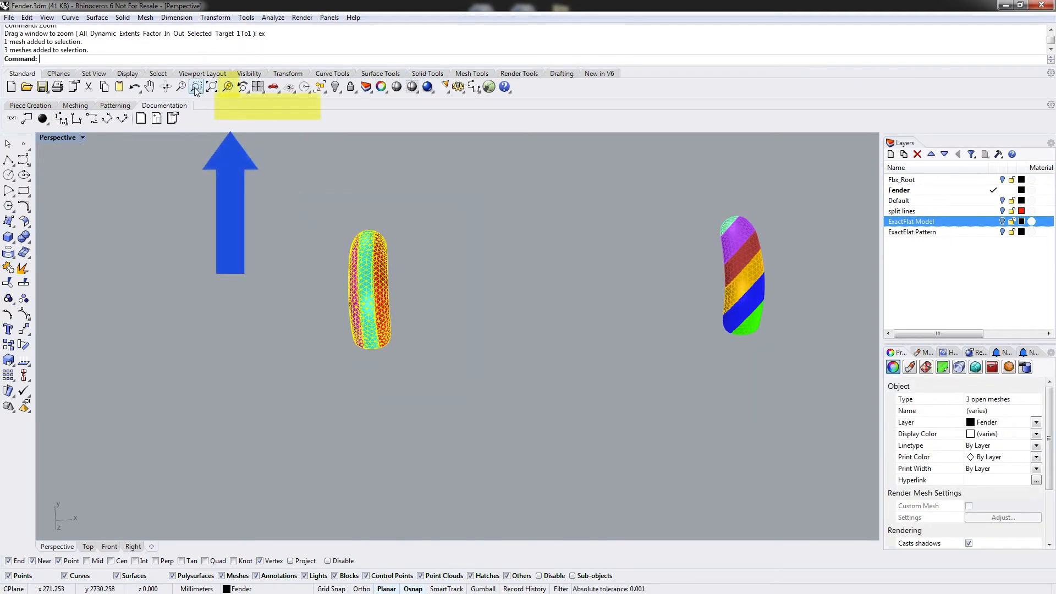
{"action": "left_click", "coordinate": [227, 90]}
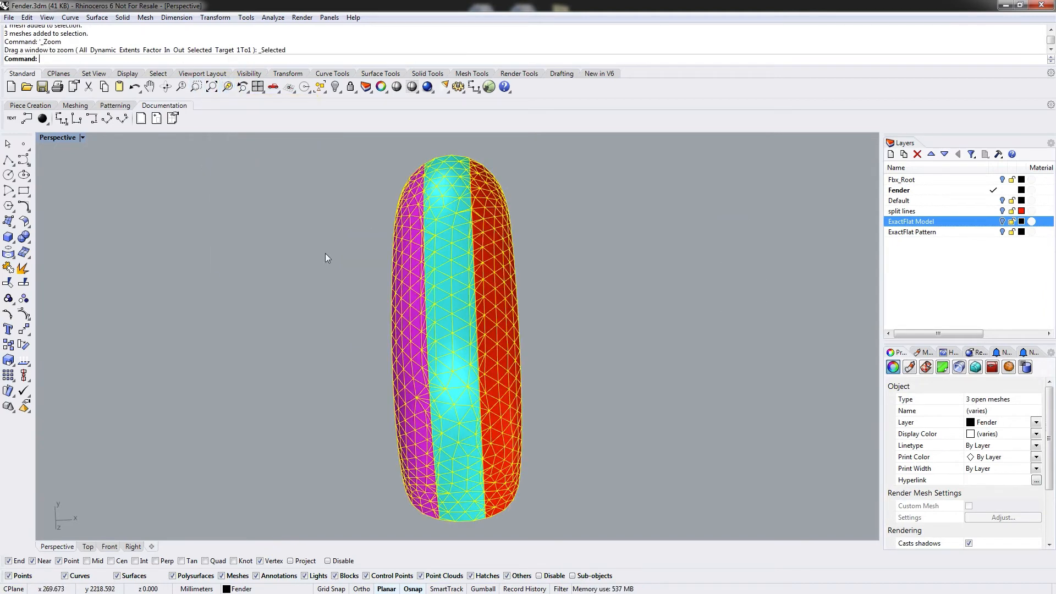
{"action": "right_click_drag", "start_coordinate": [601, 360], "coordinate": [594, 358]}
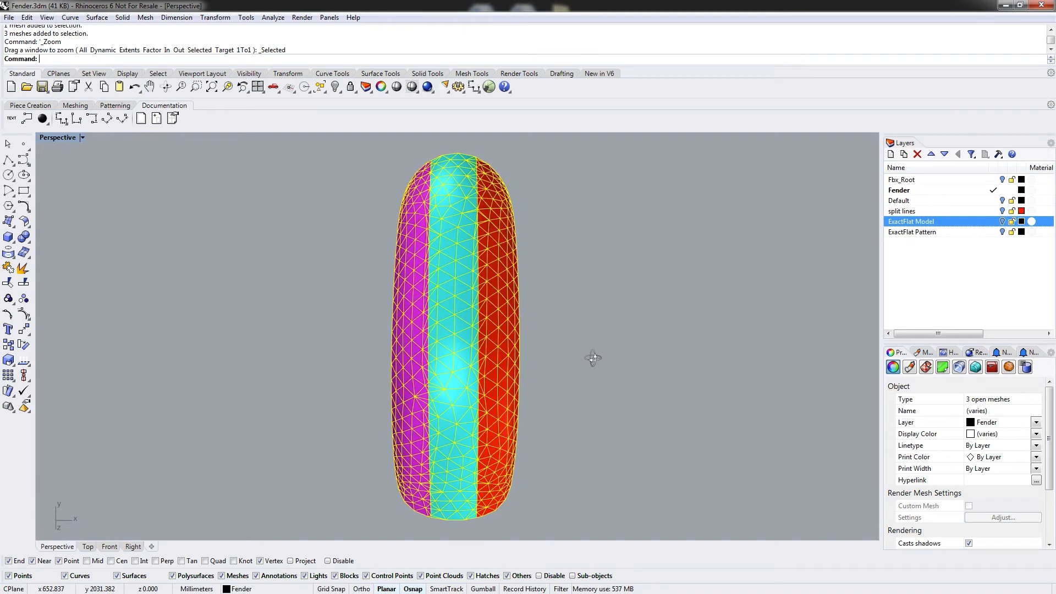
{"action": "right_click_drag", "start_coordinate": [600, 306], "coordinate": [781, 187]}
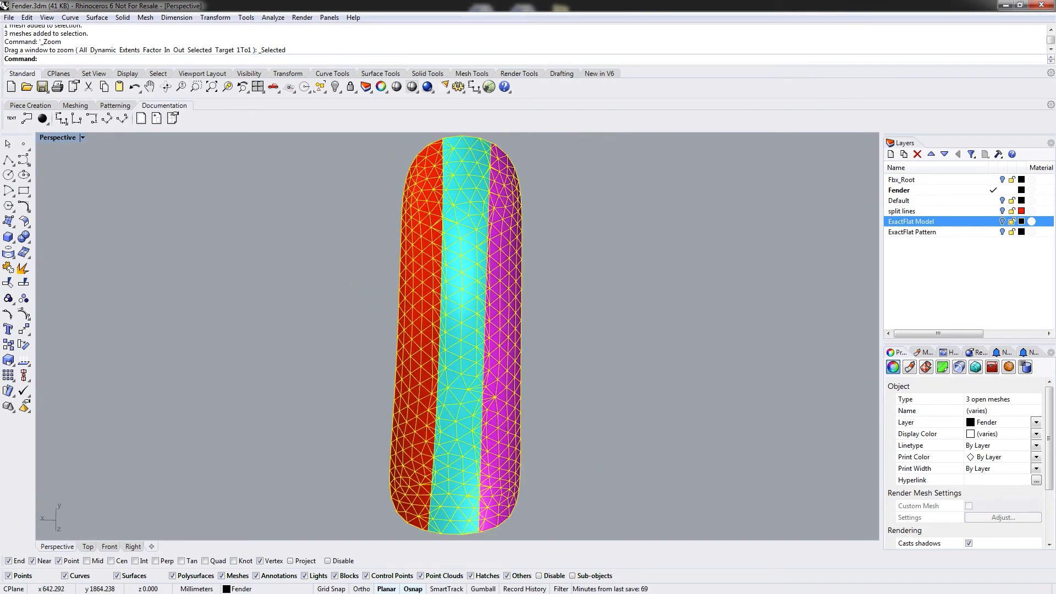
{"action": "right_click_drag", "start_coordinate": [447, 477], "coordinate": [532, 400]}
{"action": "right_click_drag", "start_coordinate": [360, 397], "coordinate": [514, 424]}
{"action": "key", "text": "Escape"}
{"action": "right_click_drag", "start_coordinate": [424, 487], "coordinate": [319, 465]}
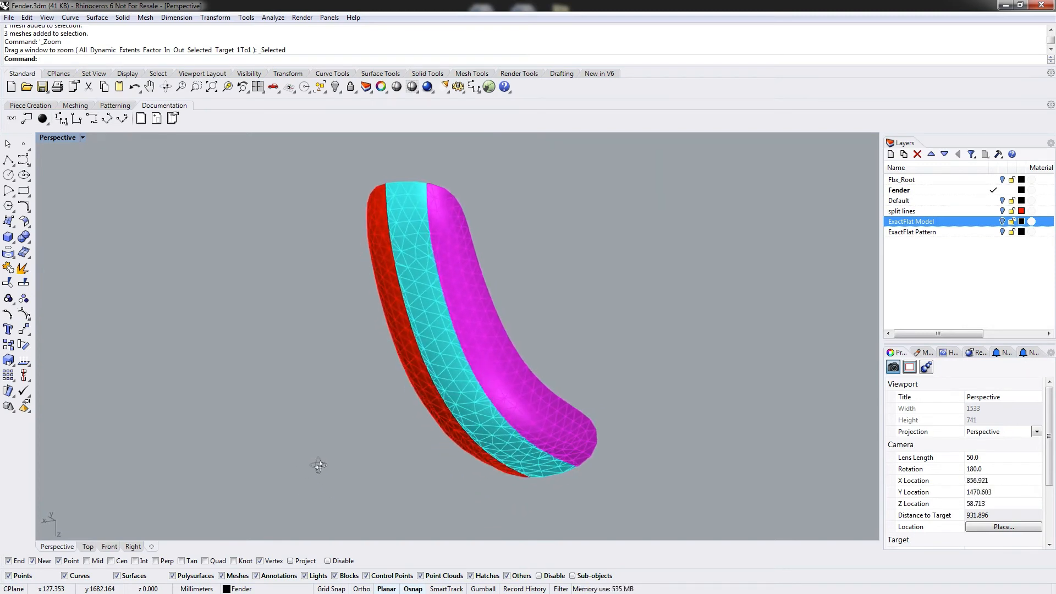
{"action": "right_click_drag", "start_coordinate": [514, 325], "coordinate": [382, 396]}
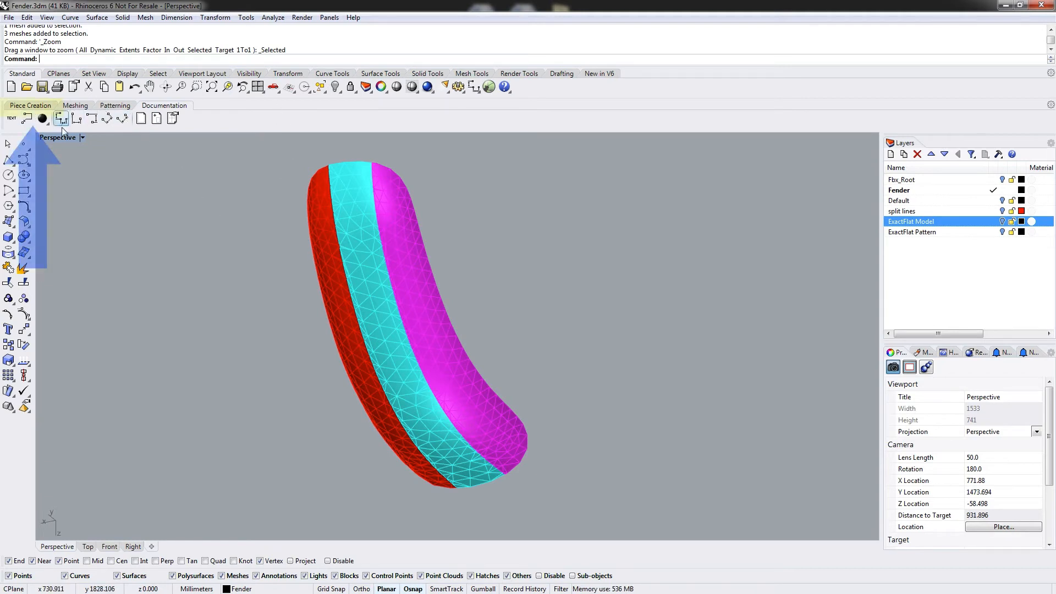
Set the construction plane to match the current view.
{"action": "left_click", "coordinate": [42, 108]}
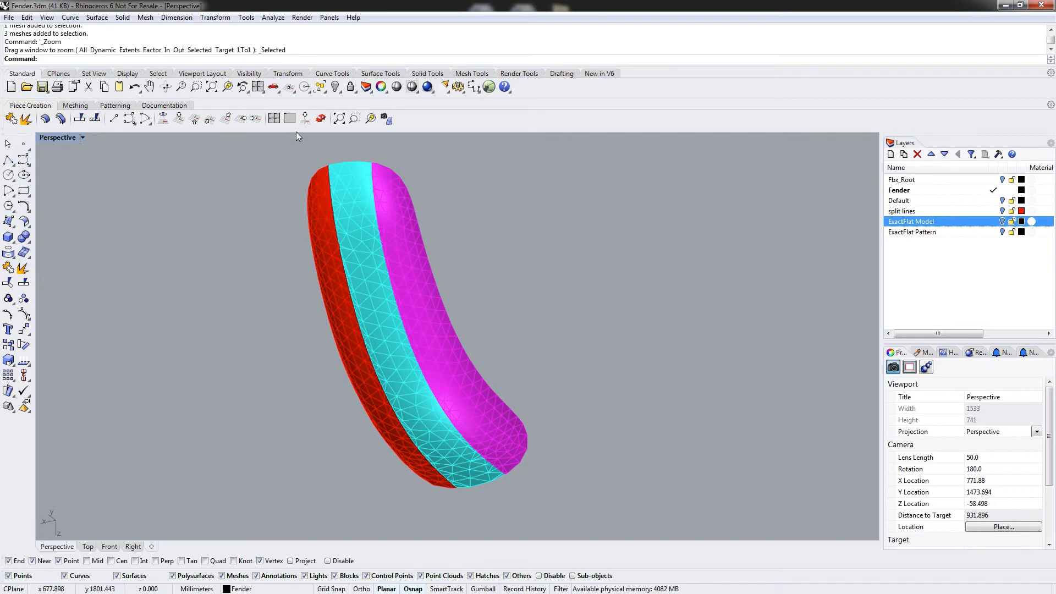
{"action": "left_click", "coordinate": [163, 118]}
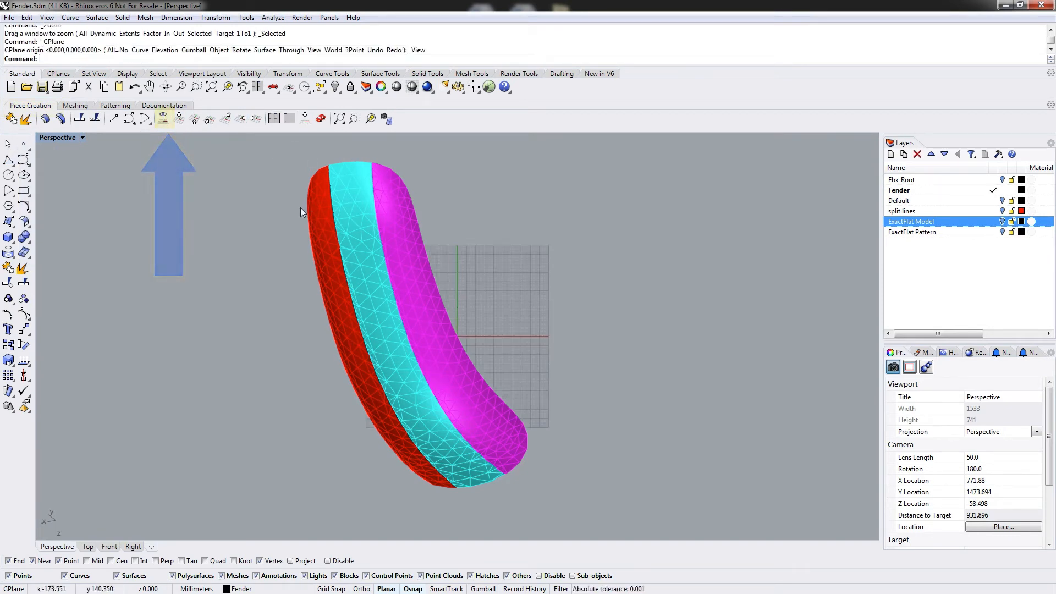
{"action": "right_click_drag", "start_coordinate": [275, 248], "coordinate": [339, 307], "text": "shift"}
Add the text "Layer A" at 15 mm height and place it above the lengthwise-strip fender.
{"action": "scroll", "coordinate": [302, 262], "scroll_direction": "down", "scroll_amount": 2}
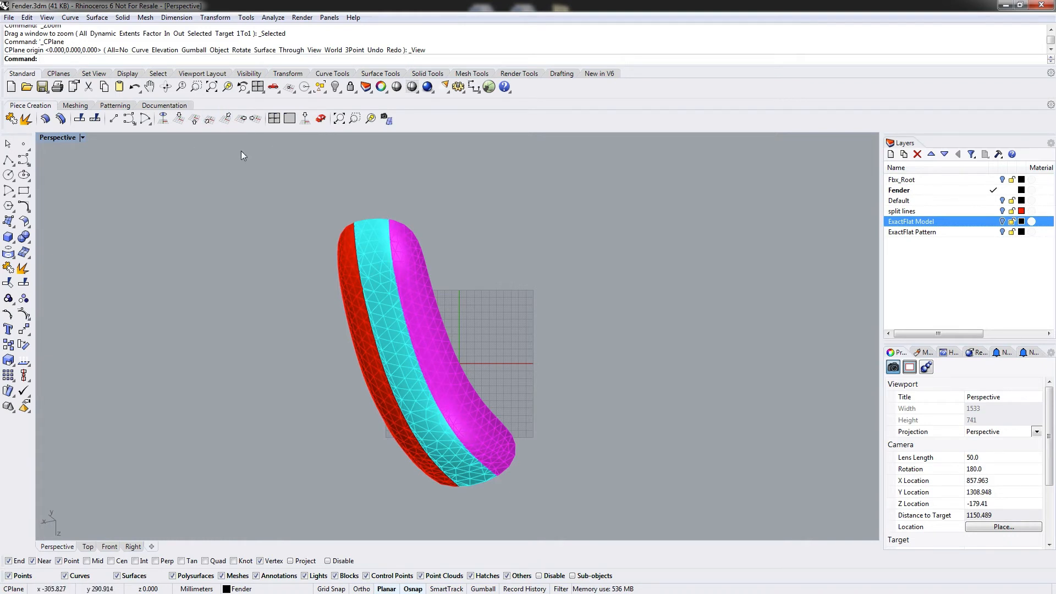
{"action": "left_click", "coordinate": [150, 107]}
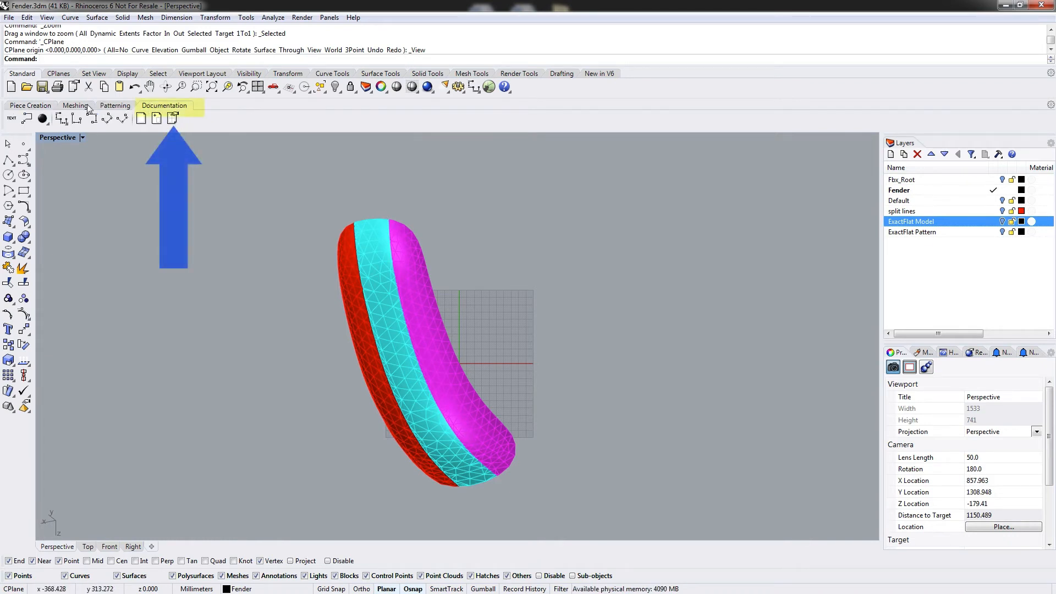
{"action": "left_click", "coordinate": [12, 118]}
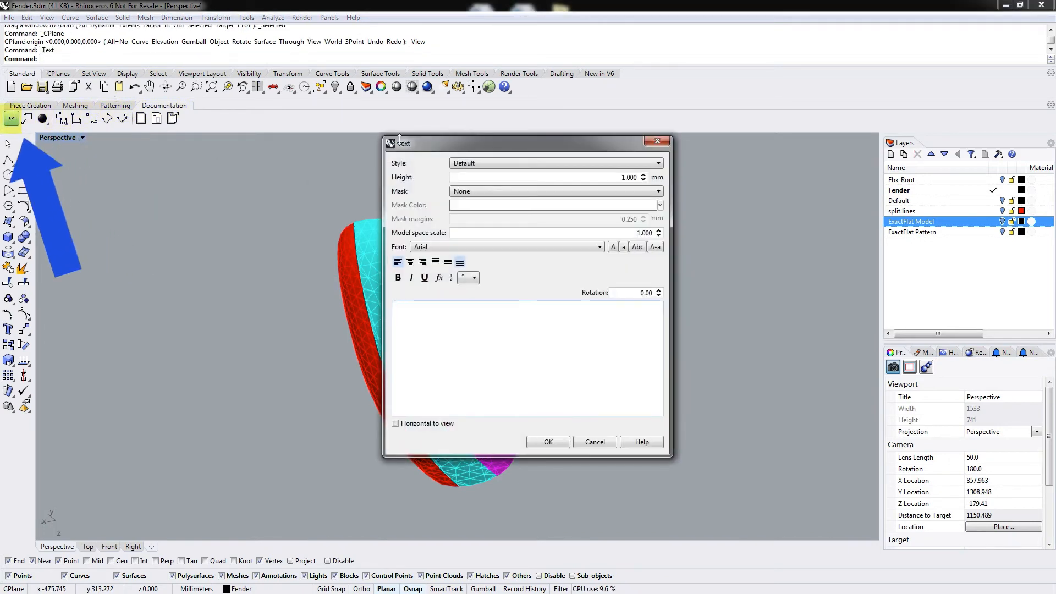
{"action": "left_click_drag", "start_coordinate": [514, 144], "coordinate": [507, 151]}
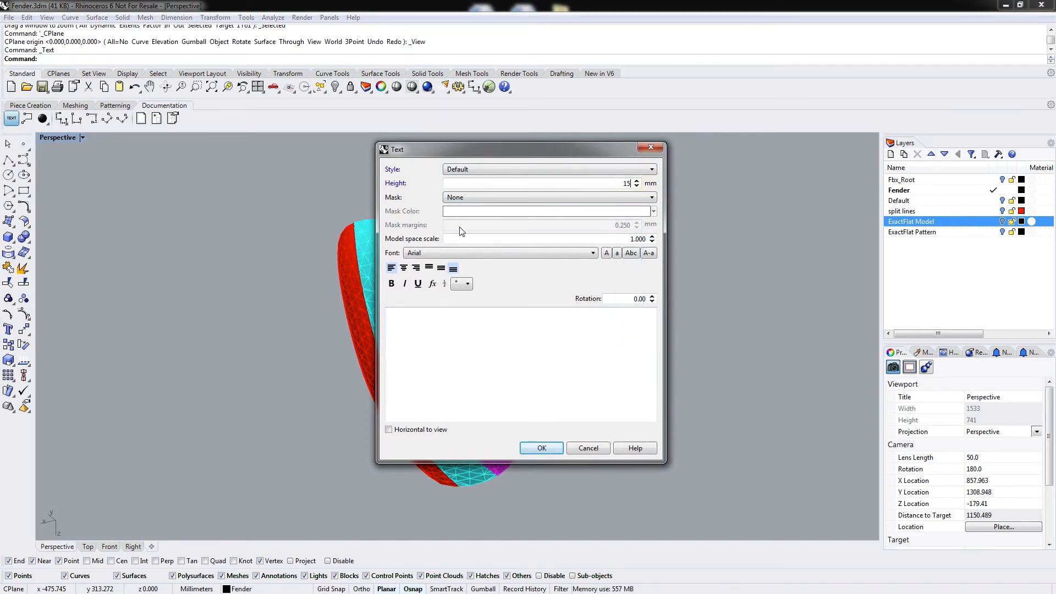
{"action": "left_click", "coordinate": [476, 316]}
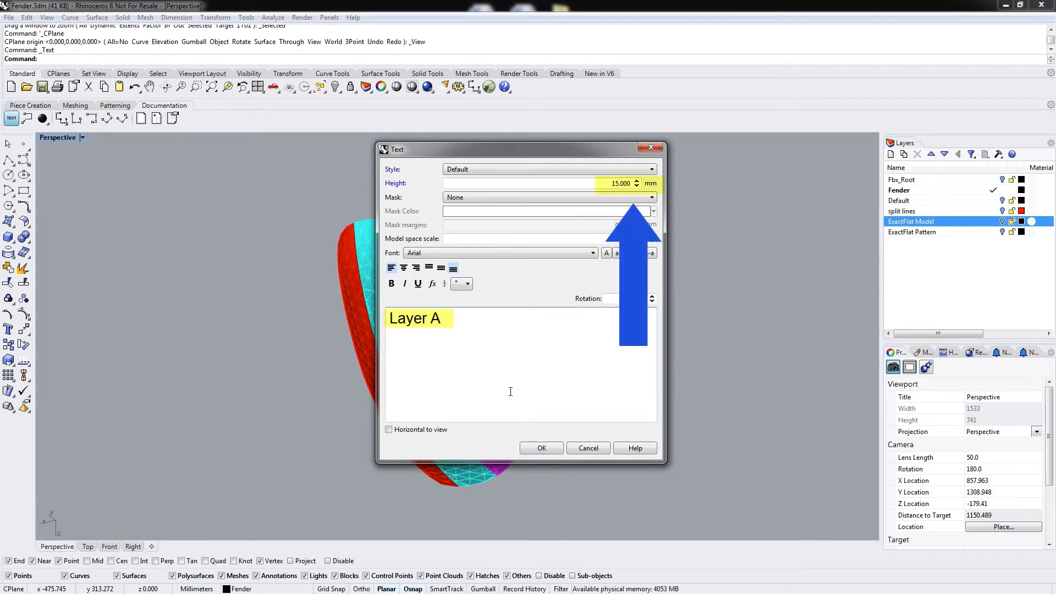
{"action": "left_click", "coordinate": [542, 448]}
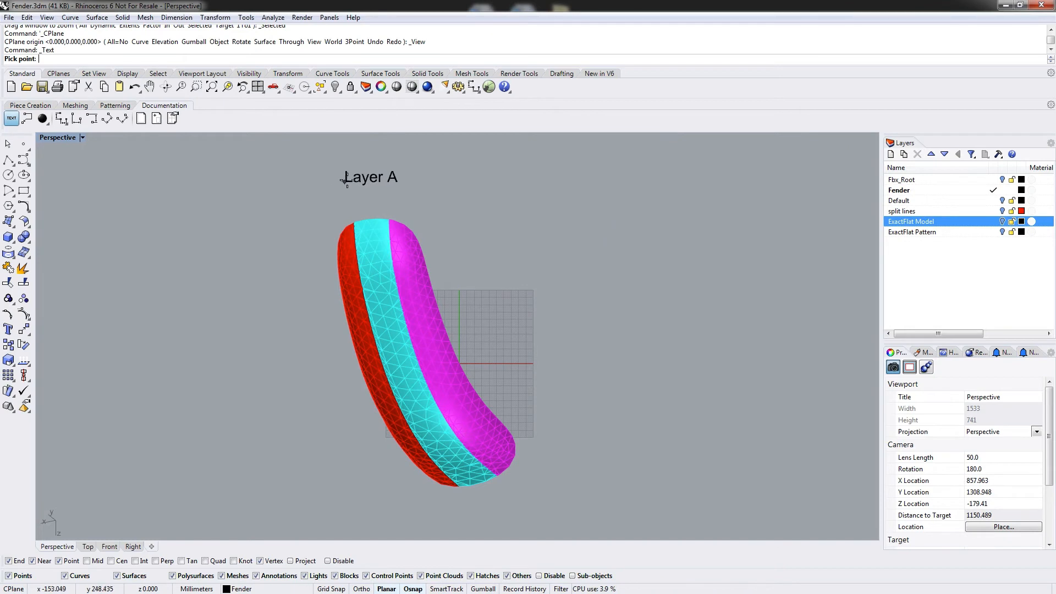
{"action": "left_click", "coordinate": [346, 177]}
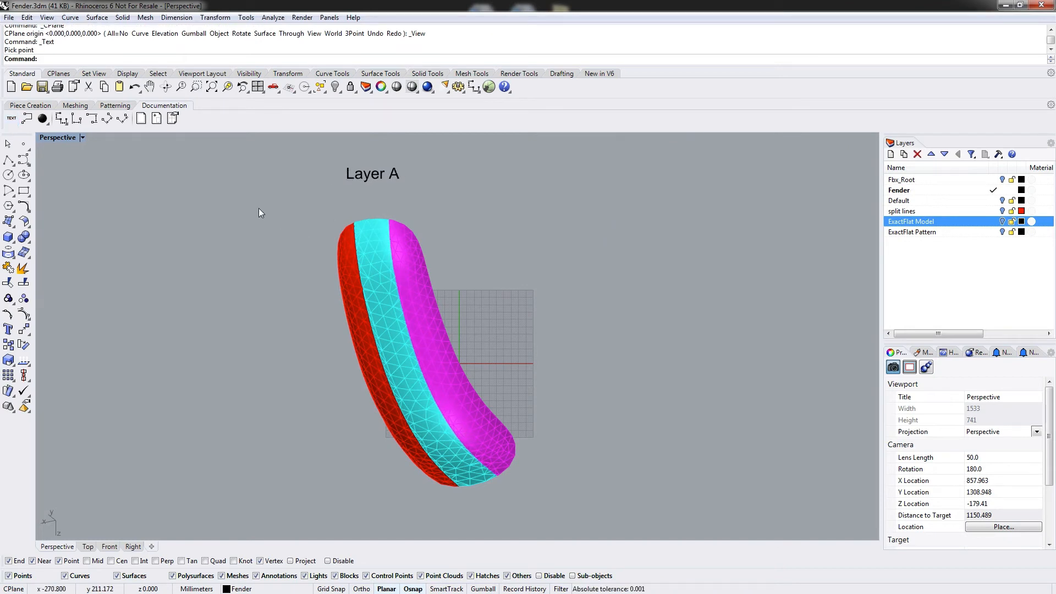
Add a leader labelled A1 with 10 mm text height pointing to the magenta strip of the fender.
{"action": "left_click", "coordinate": [26, 120]}
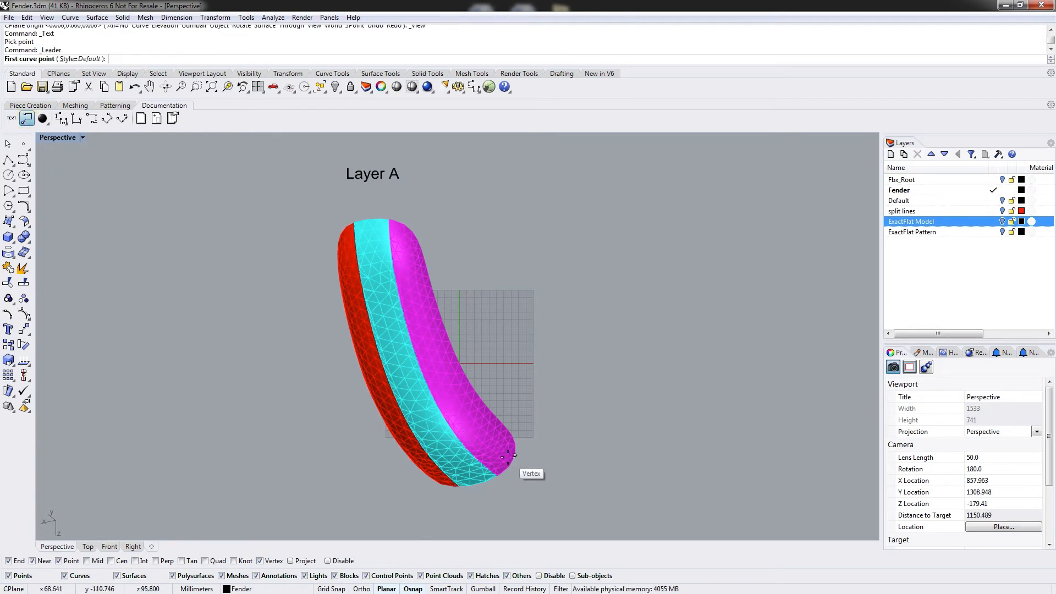
{"action": "left_click", "coordinate": [438, 350]}
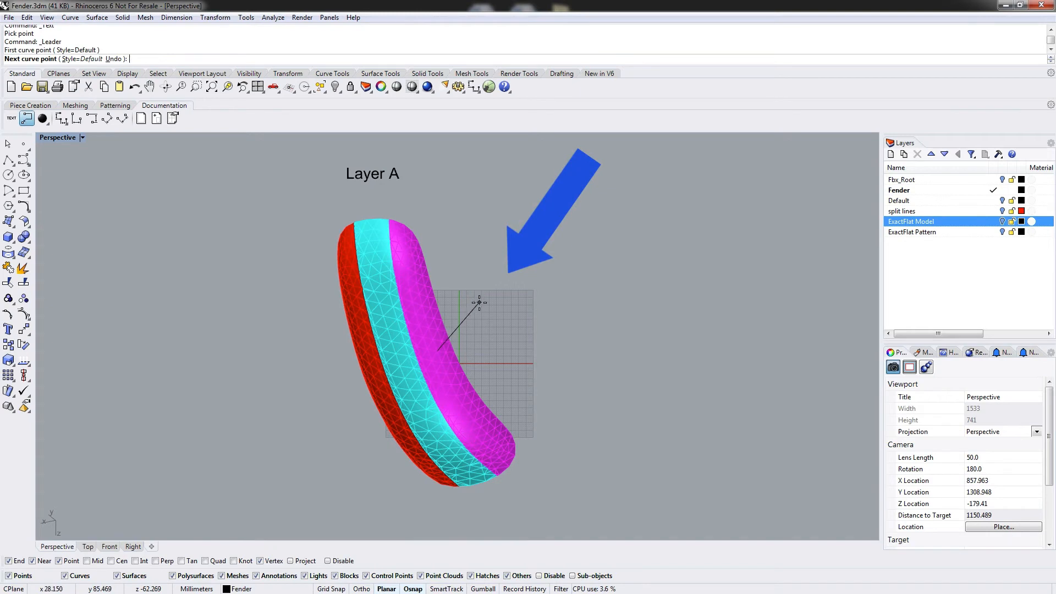
{"action": "left_click", "coordinate": [479, 303]}
{"action": "left_click", "coordinate": [498, 303]}
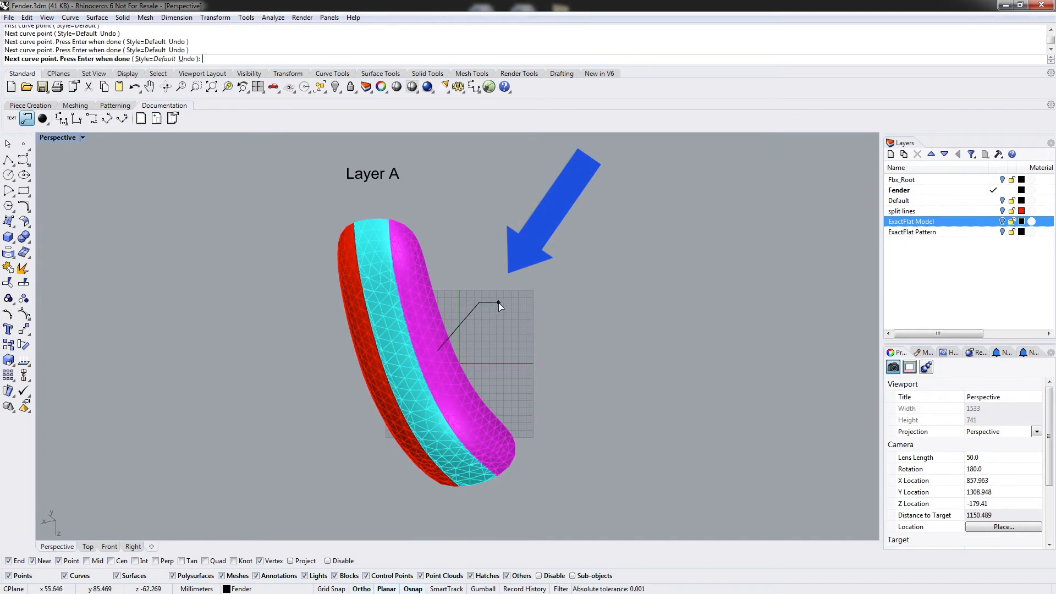
{"action": "key", "text": "Return"}
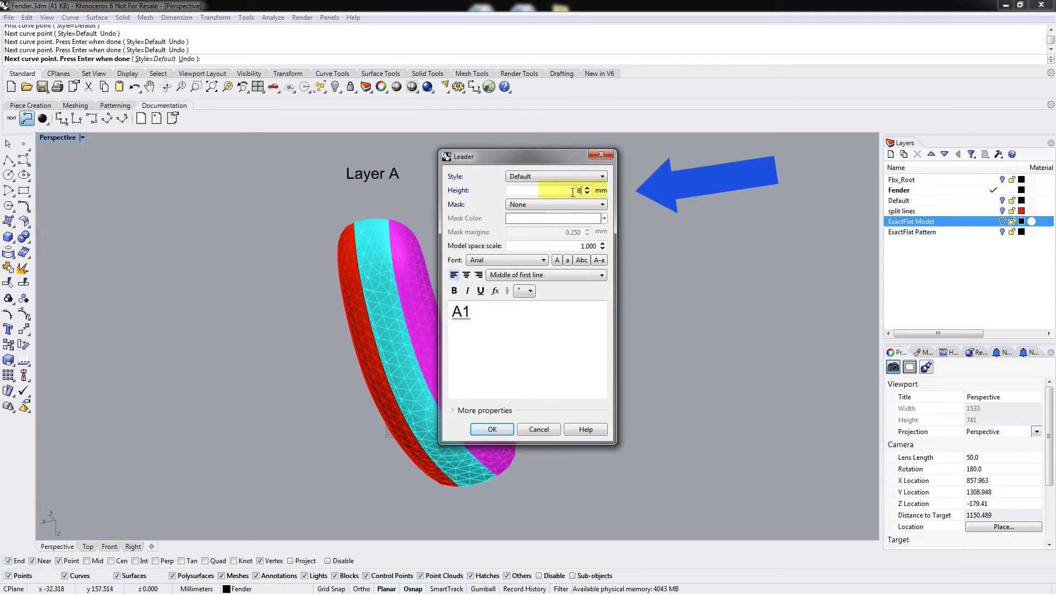
{"action": "type", "text": "10"}
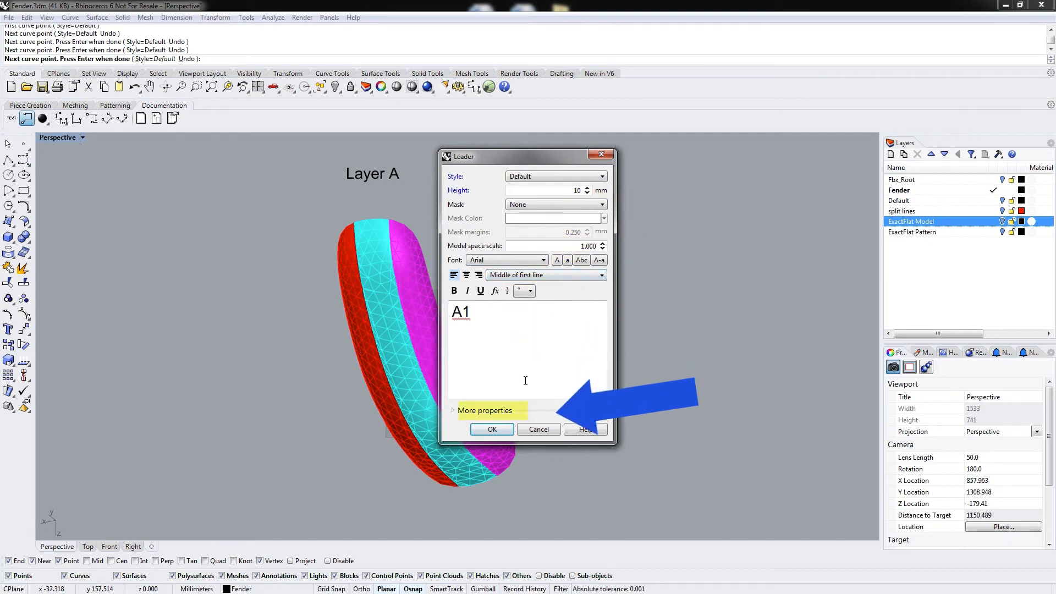
{"action": "left_click", "coordinate": [493, 429]}
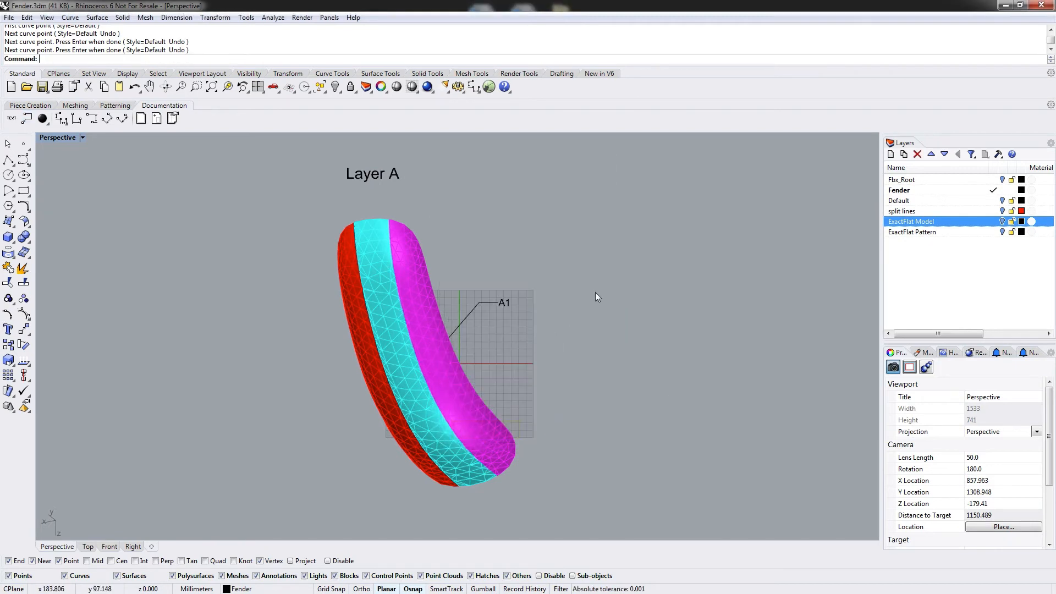
Add a leader labelled A2 with 10 mm text height pointing to the cyan middle strip.
{"action": "right_click", "coordinate": [547, 344]}
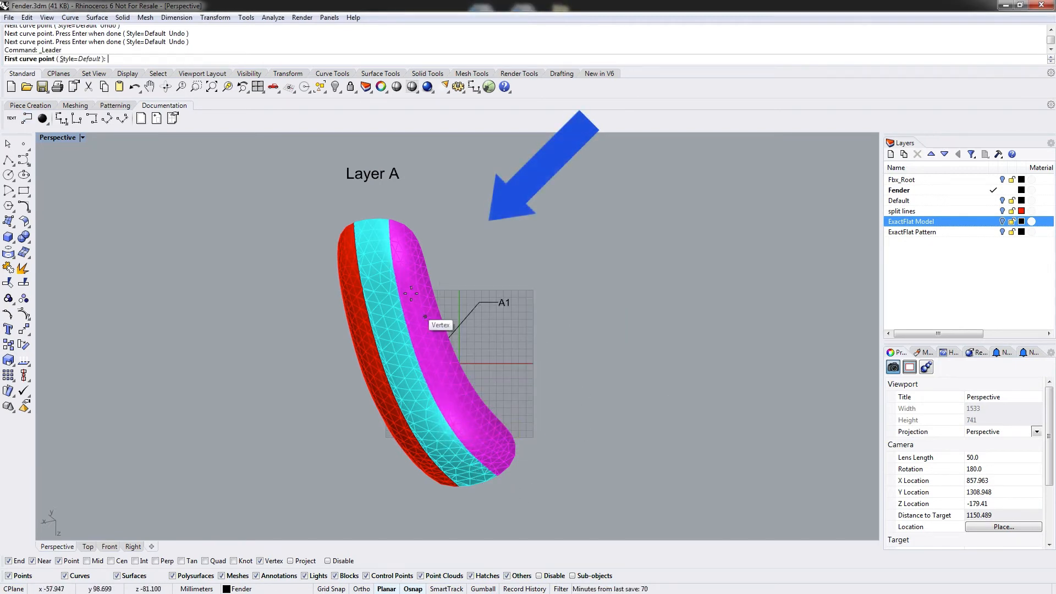
{"action": "left_click", "coordinate": [388, 319]}
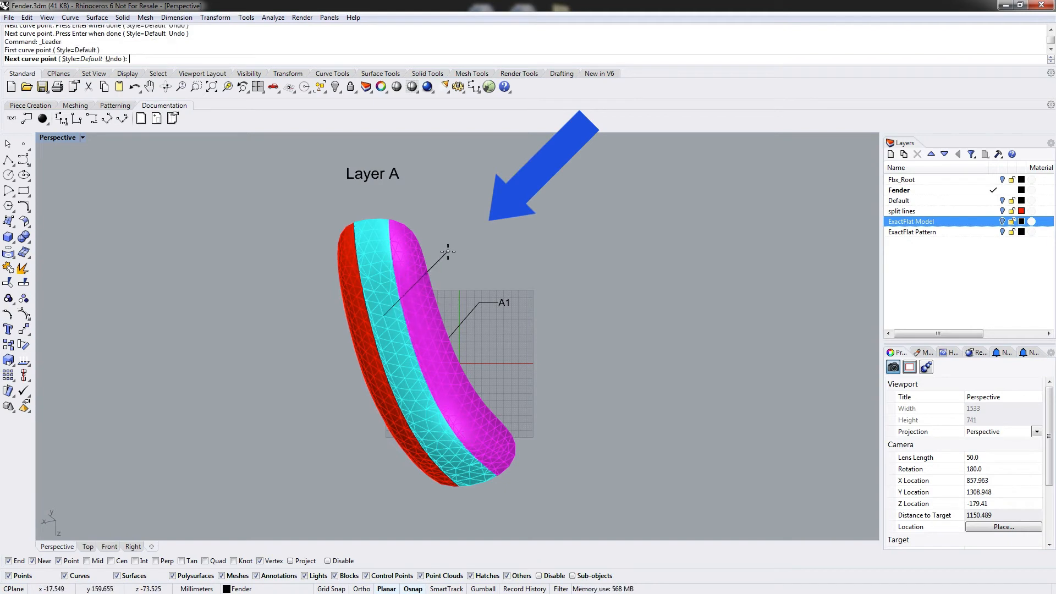
{"action": "left_click", "coordinate": [444, 248]}
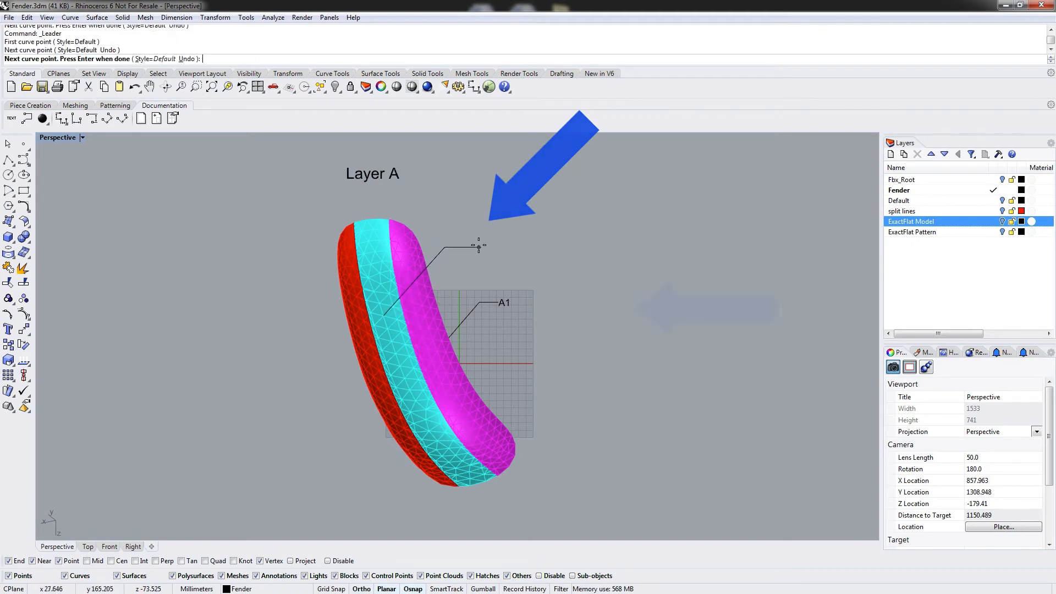
{"action": "left_click", "coordinate": [500, 240]}
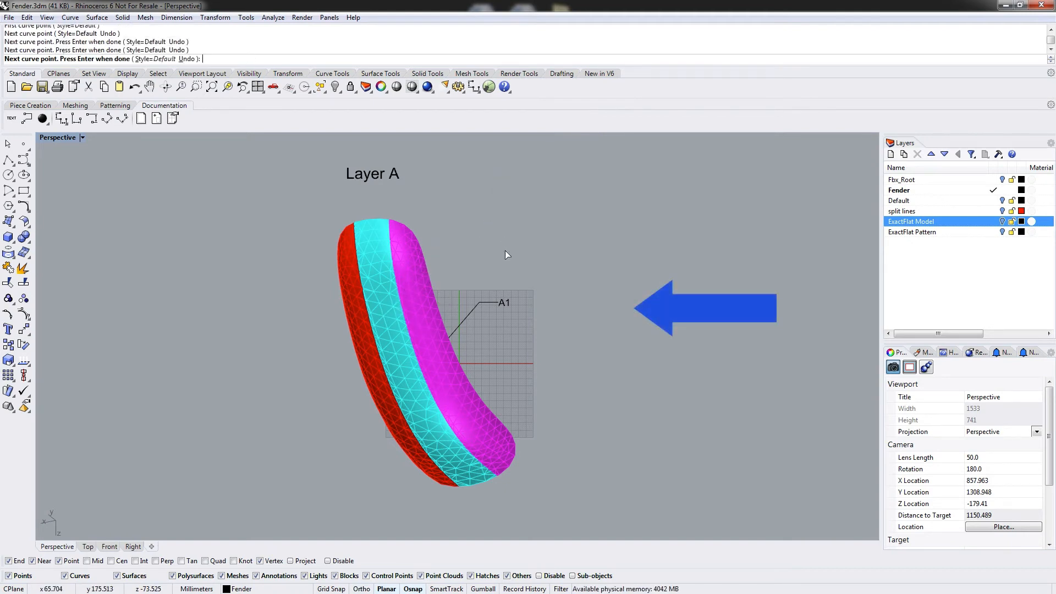
{"action": "key", "text": "Return"}
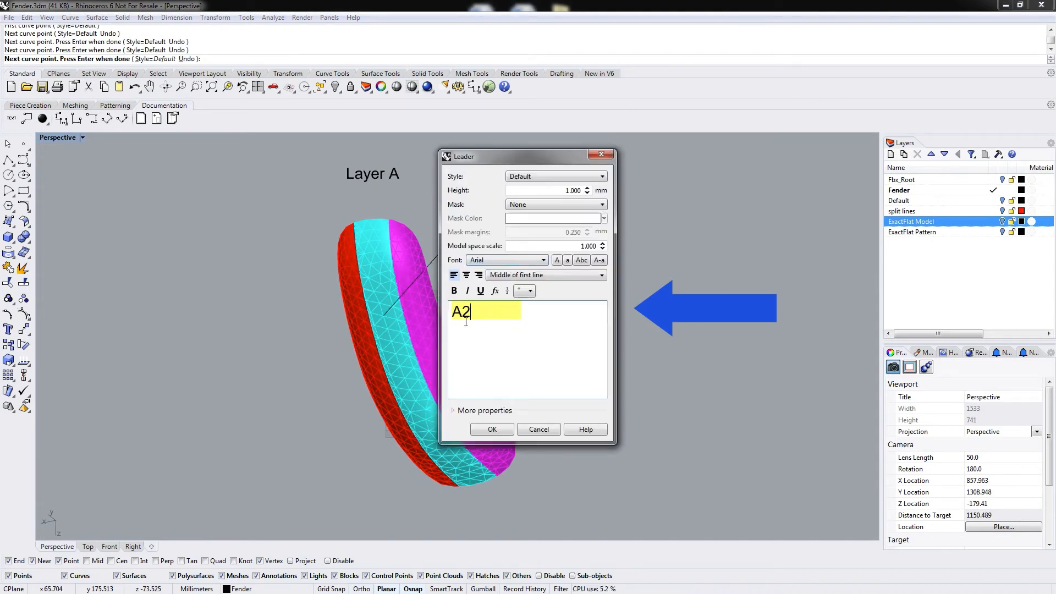
{"action": "left_click_drag", "start_coordinate": [556, 191], "coordinate": [606, 192]}
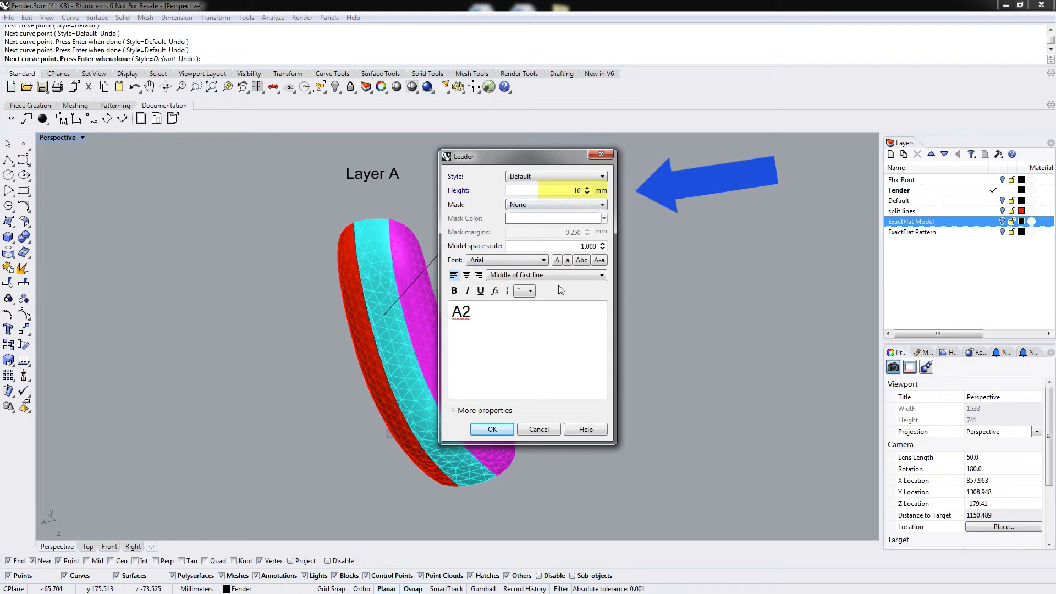
{"action": "type", "text": "10"}
{"action": "left_click", "coordinate": [492, 429]}
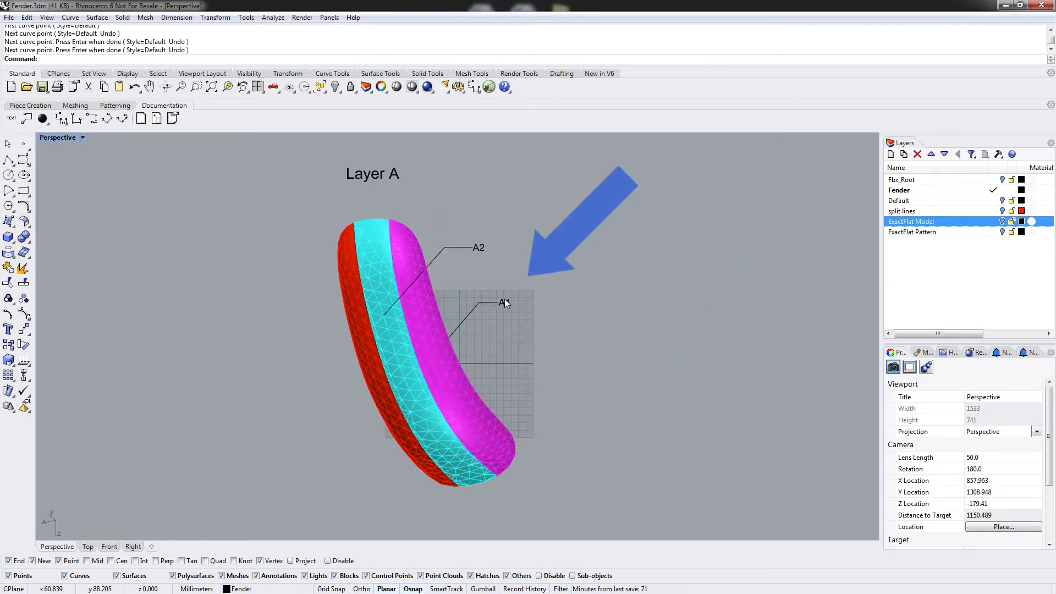
Relabel the leader on the magenta strip as A3.
{"action": "left_click", "coordinate": [504, 302]}
{"action": "left_click", "coordinate": [480, 414]}
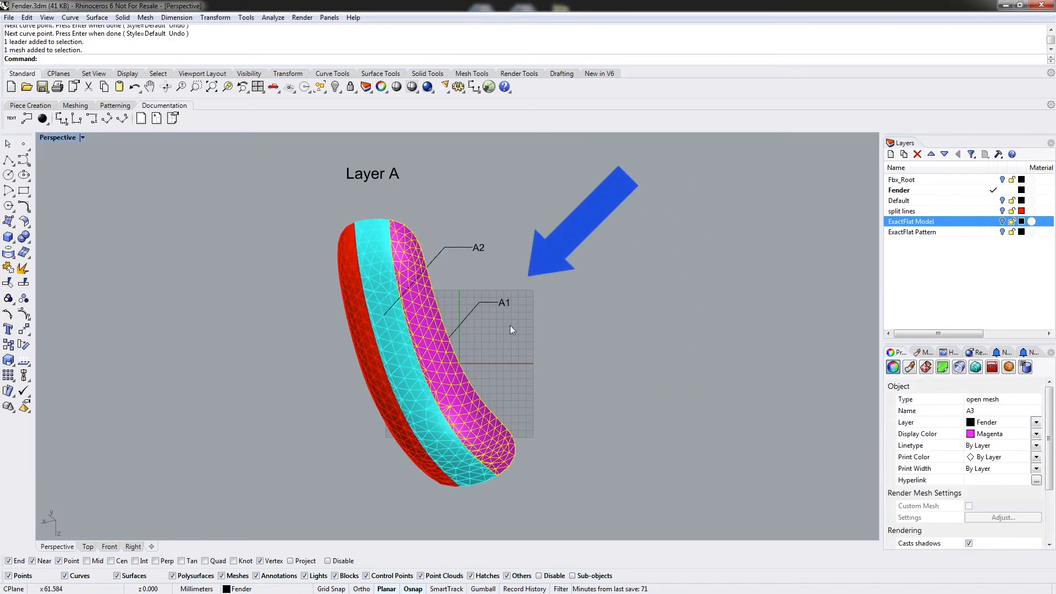
{"action": "double_click", "coordinate": [505, 302]}
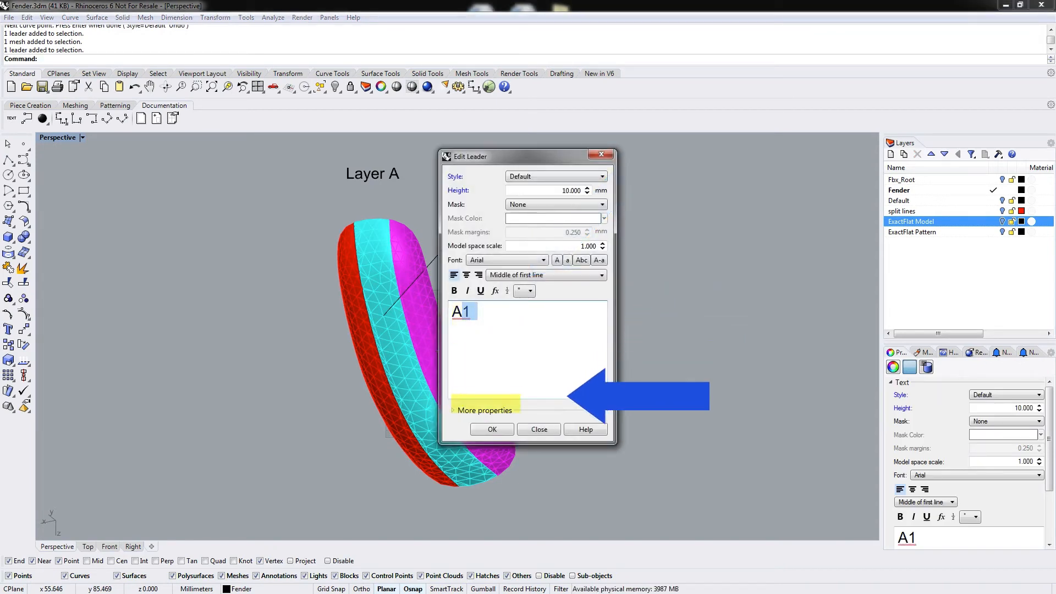
{"action": "type", "text": "3"}
{"action": "left_click", "coordinate": [503, 432]}
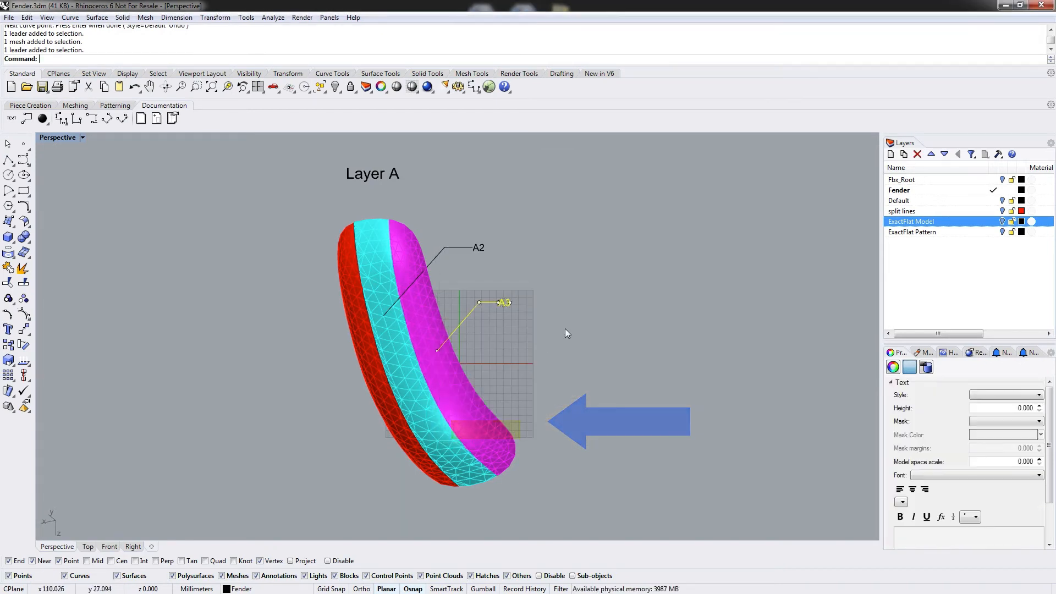
{"action": "left_click", "coordinate": [567, 207]}
Add a leader labelled A1 with 10 mm text height pointing to the red strip.
{"action": "left_click", "coordinate": [13, 118]}
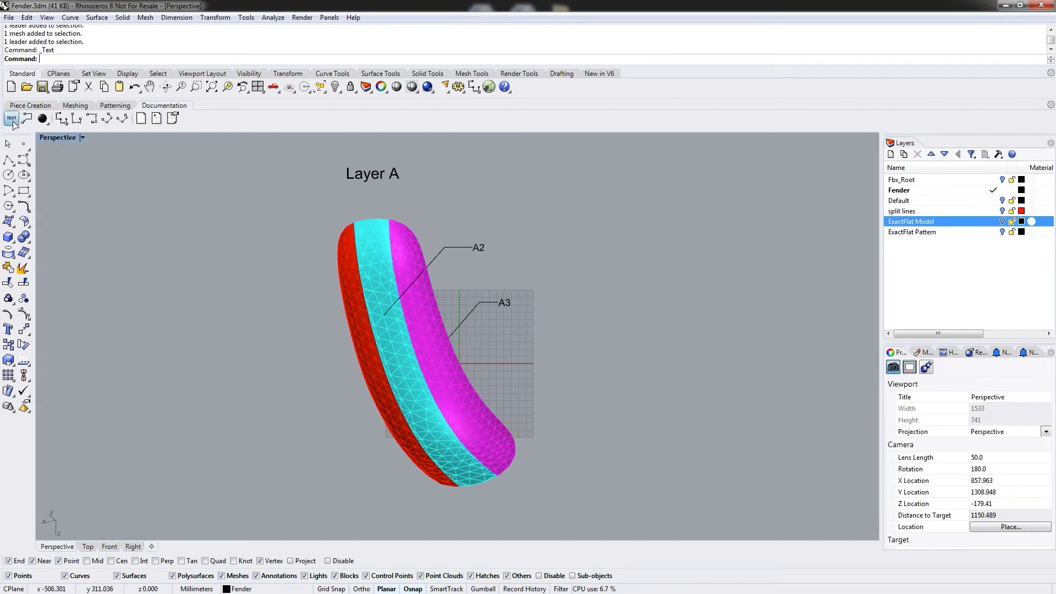
{"action": "key", "text": "Escape"}
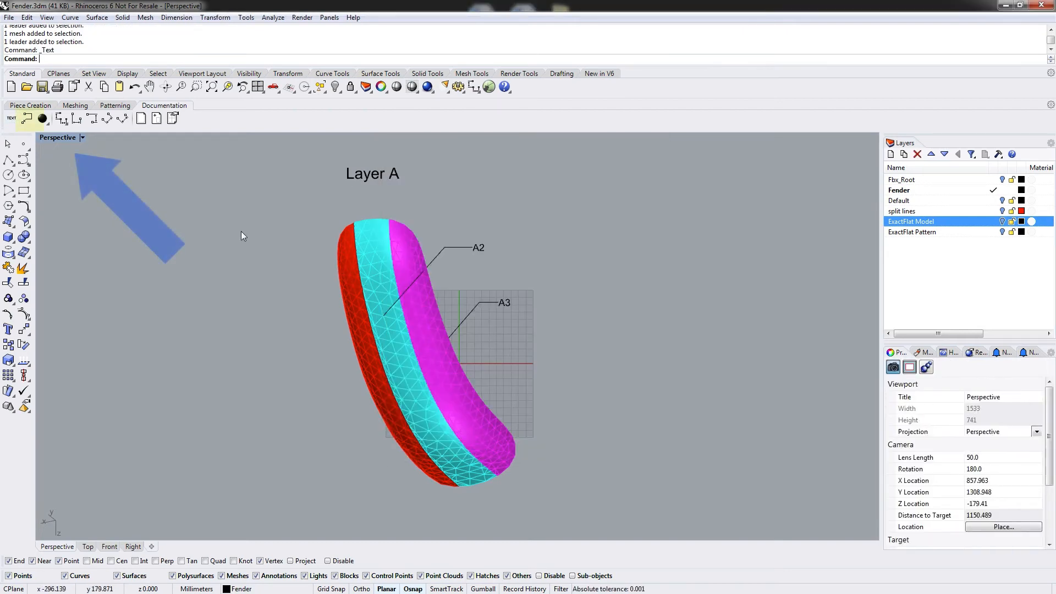
{"action": "left_click", "coordinate": [27, 120]}
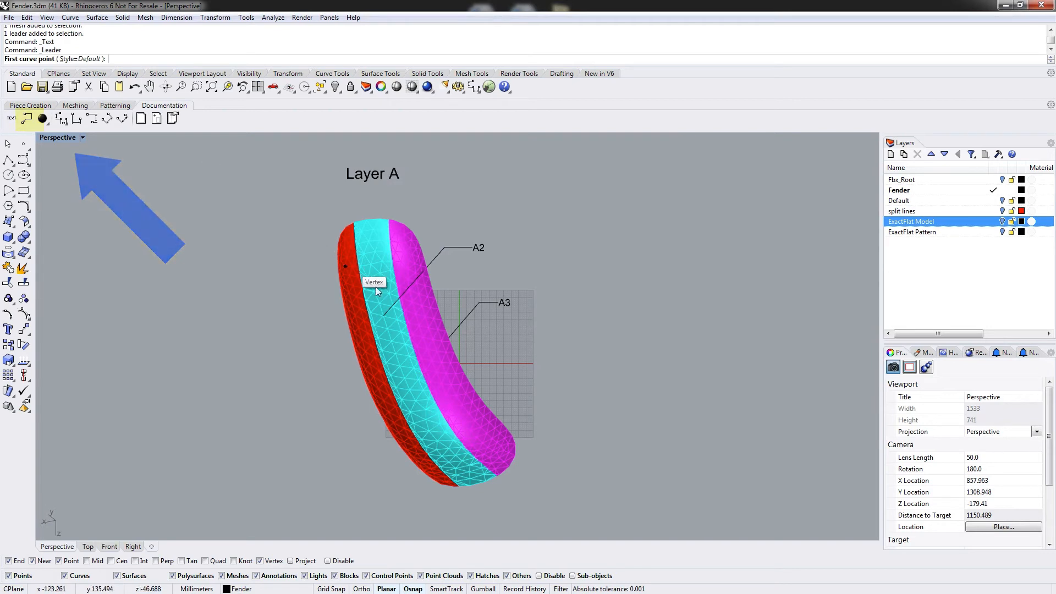
{"action": "left_click", "coordinate": [347, 298]}
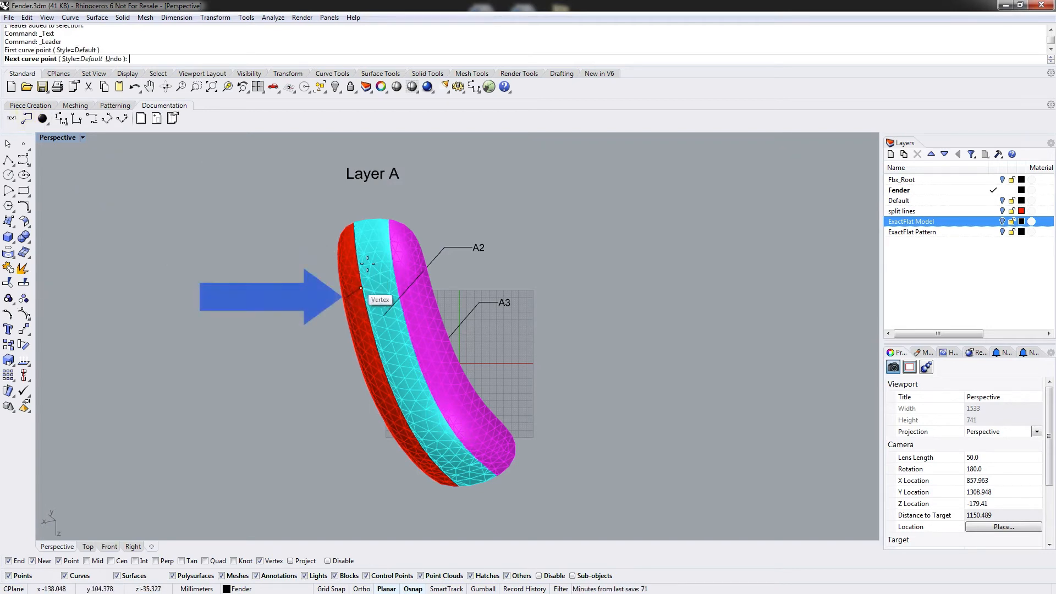
{"action": "left_click", "coordinate": [433, 203]}
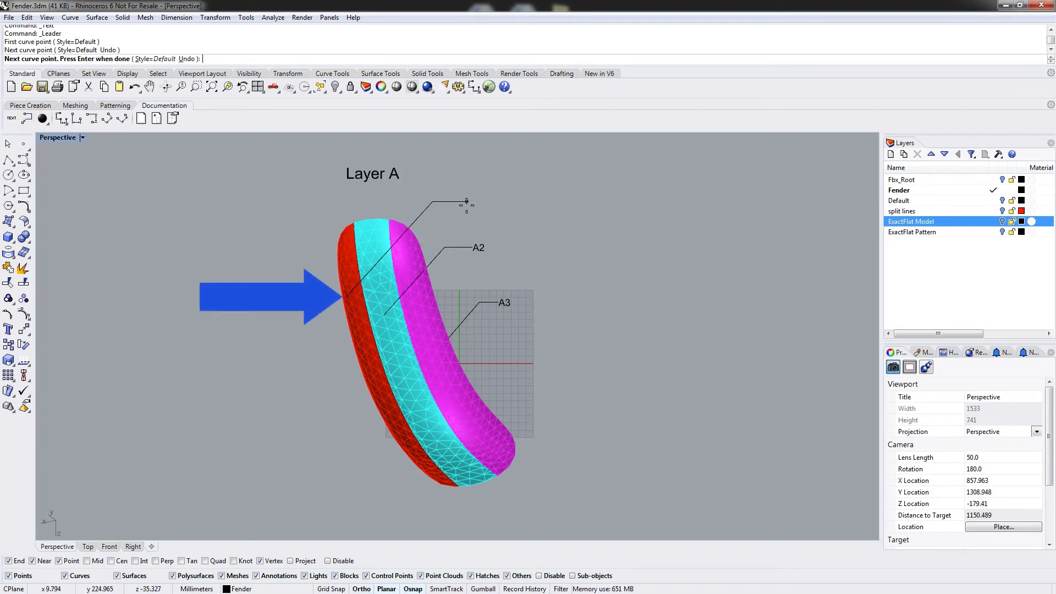
{"action": "left_click", "coordinate": [466, 203]}
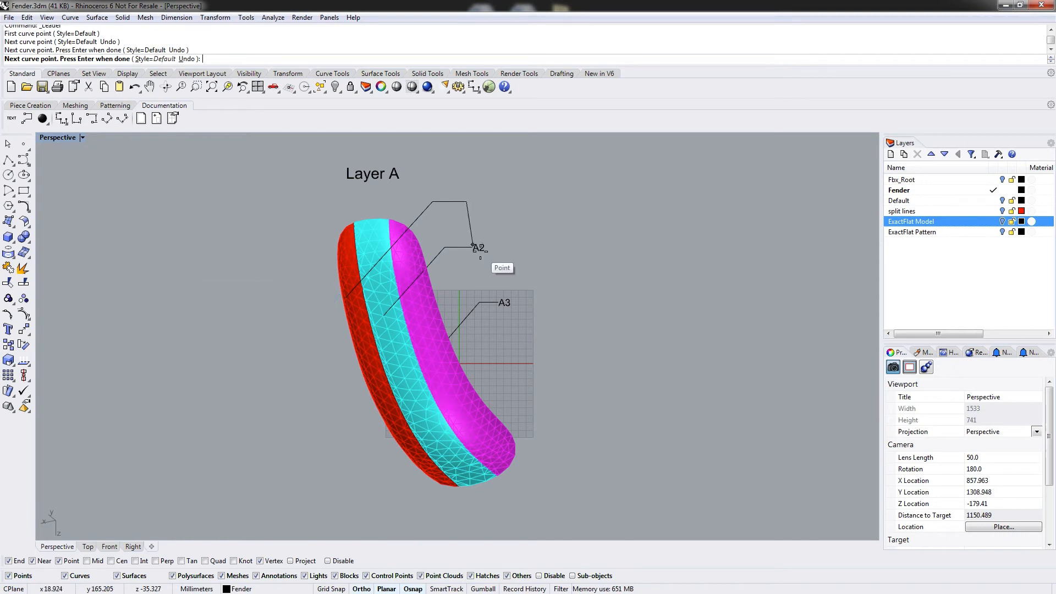
{"action": "key", "text": "Return"}
{"action": "type", "text": "A1"}
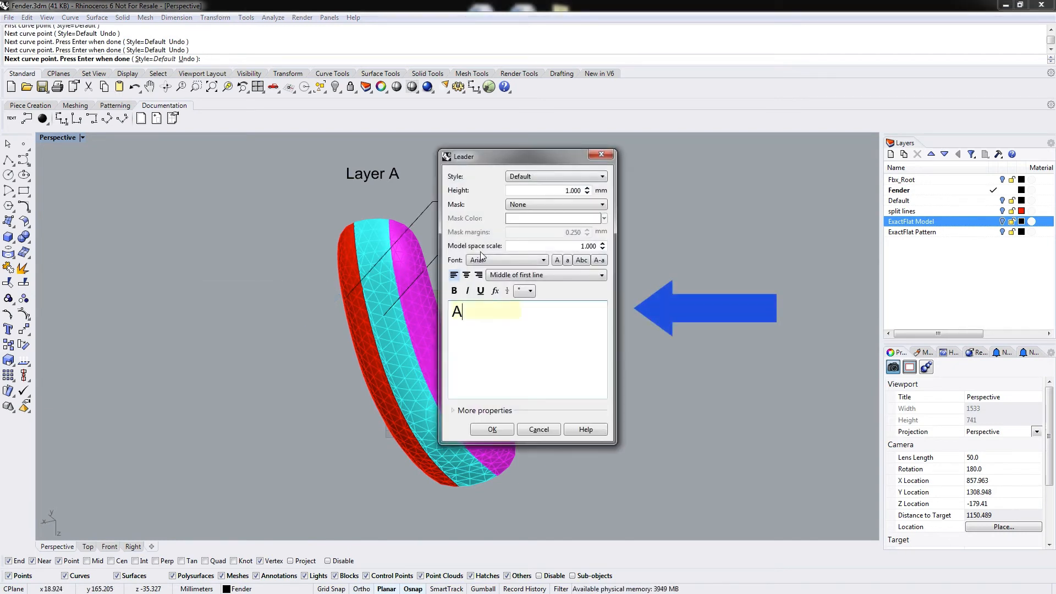
{"action": "left_click", "coordinate": [562, 193]}
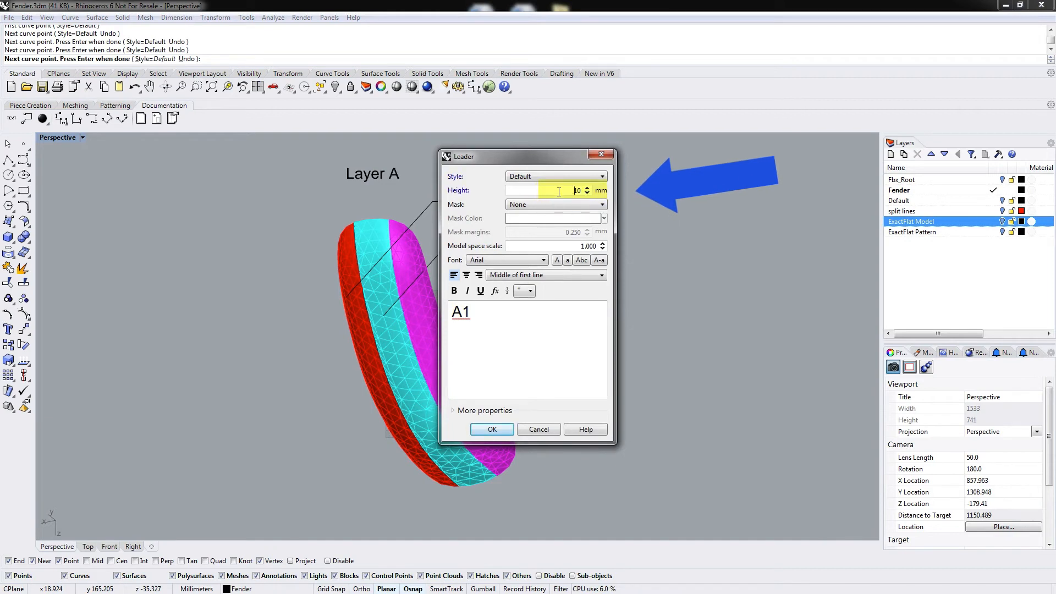
{"action": "left_click", "coordinate": [492, 430]}
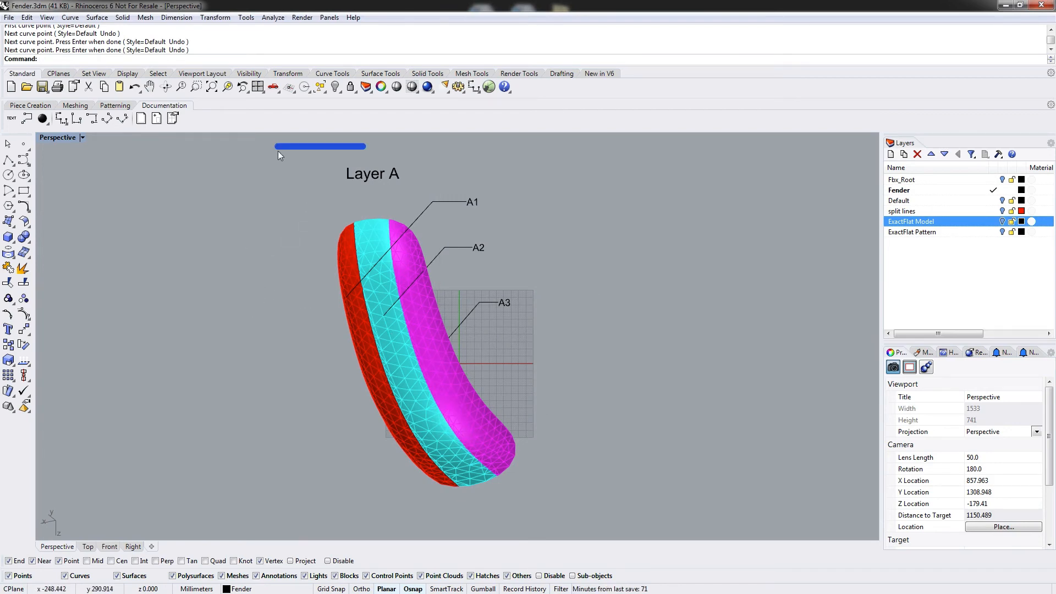
Select all the fender meshes and labels and create a new layout page named Layer A.
{"action": "left_click_drag", "start_coordinate": [278, 151], "coordinate": [576, 495]}
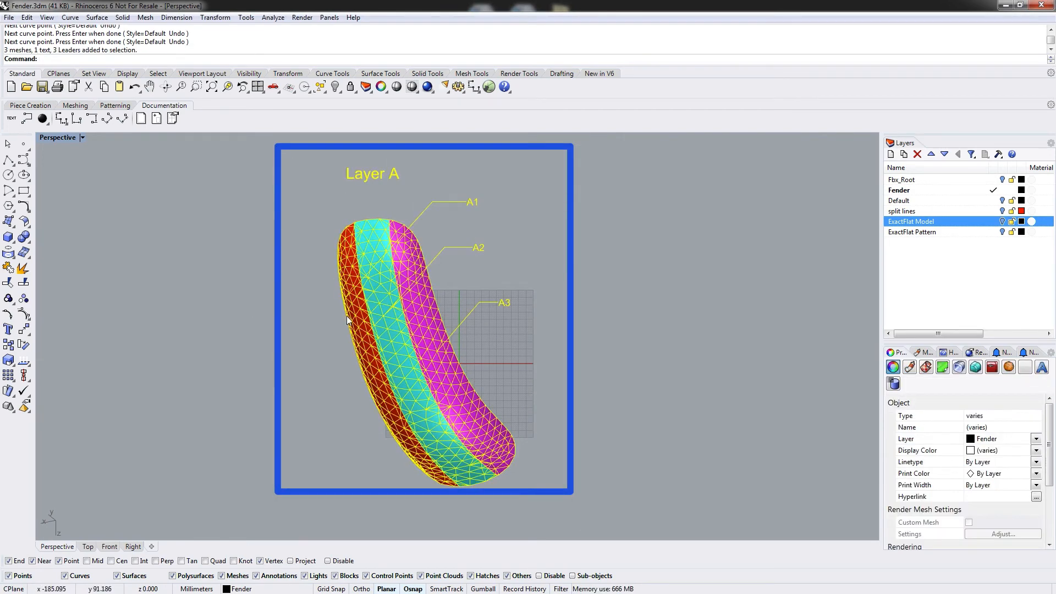
{"action": "left_click", "coordinate": [141, 119]}
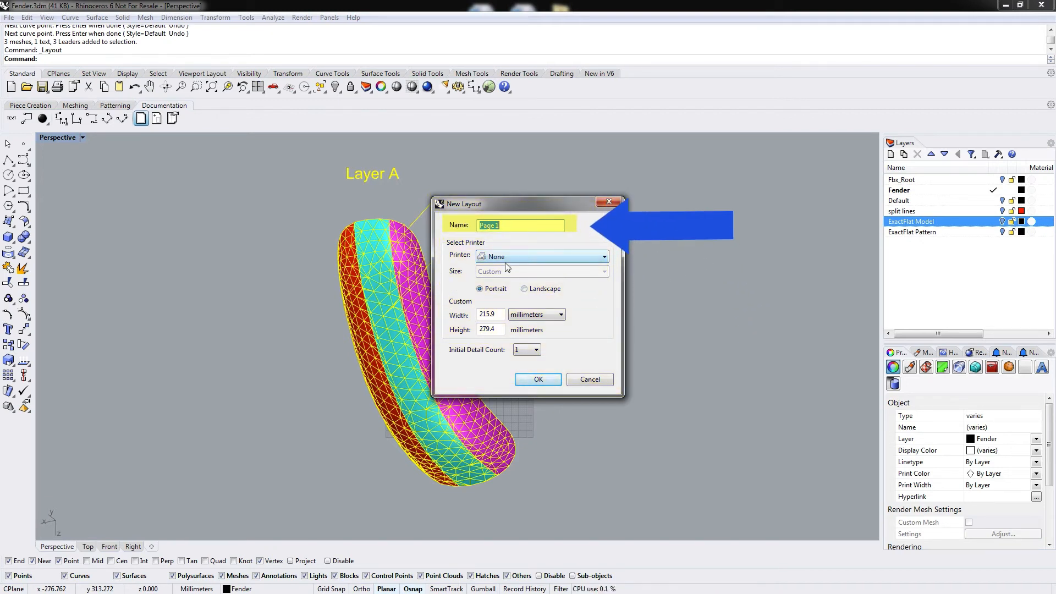
{"action": "type", "text": "Layer A"}
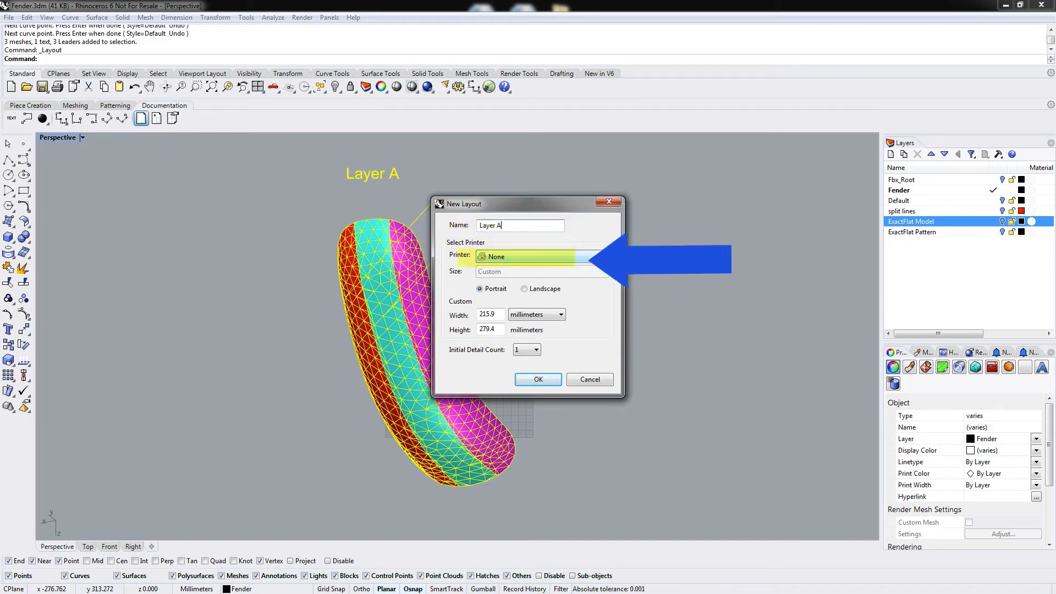
{"action": "left_click", "coordinate": [536, 380]}
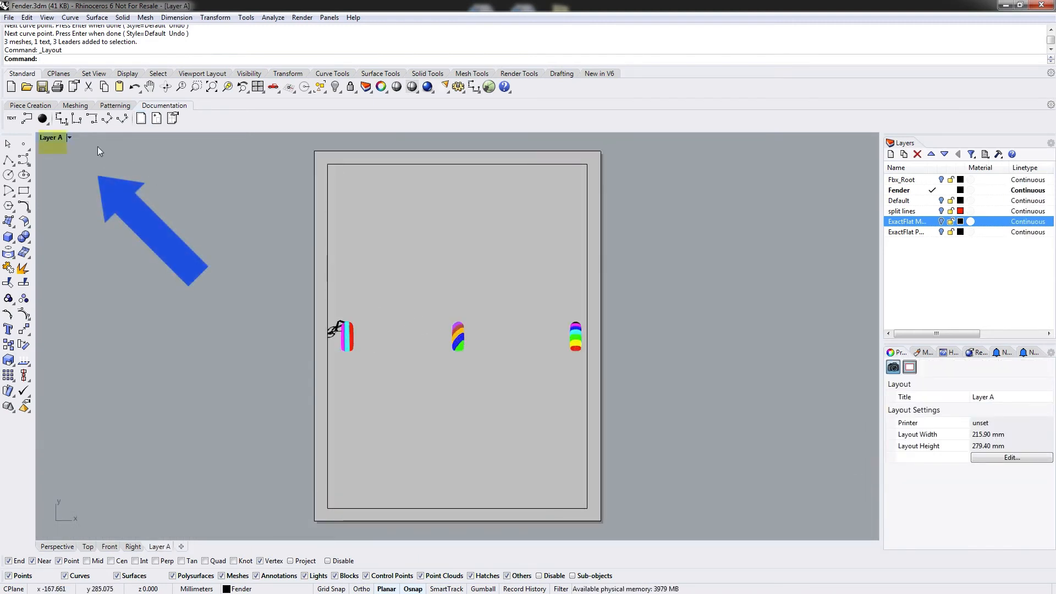
Activate the layout's top detail and frame the lengthwise-strip fender inside it.
{"action": "left_click", "coordinate": [70, 136]}
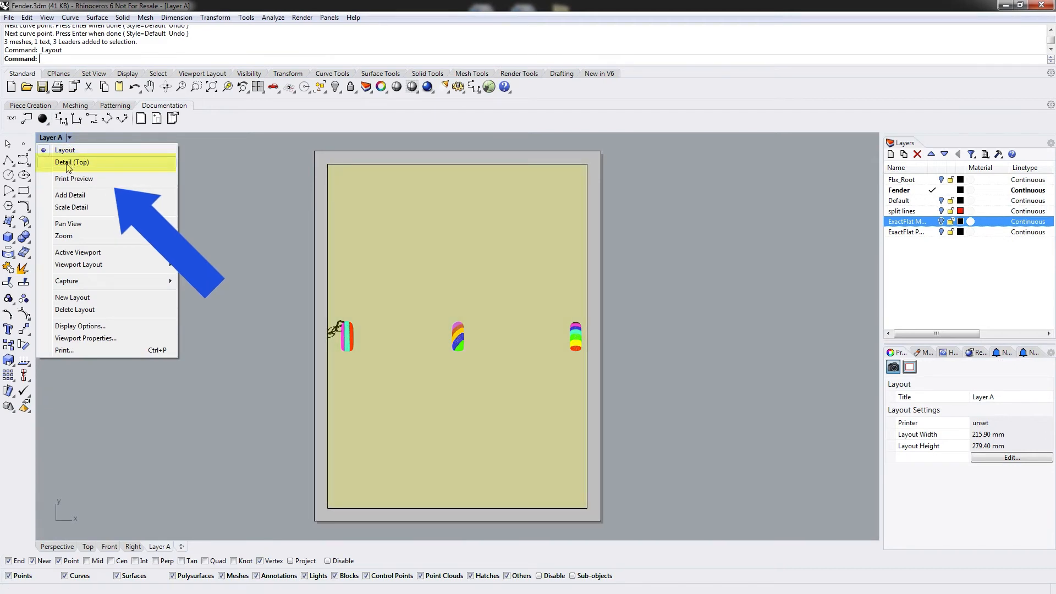
{"action": "left_click", "coordinate": [68, 163]}
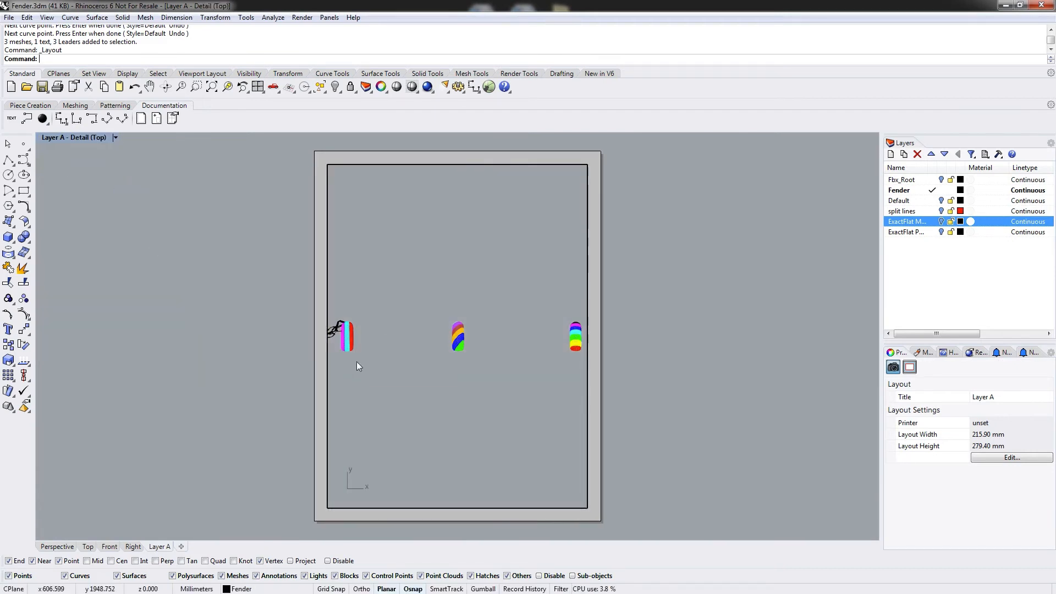
{"action": "right_click_drag", "start_coordinate": [357, 361], "coordinate": [501, 358]}
{"action": "right_click_drag", "start_coordinate": [479, 262], "coordinate": [457, 303]}
{"action": "scroll", "coordinate": [475, 333], "scroll_direction": "up", "scroll_amount": 6}
{"action": "scroll", "coordinate": [478, 333], "scroll_direction": "up", "scroll_amount": 12}
{"action": "scroll", "coordinate": [478, 332], "scroll_direction": "down", "scroll_amount": 4}
Delete the Layer A text and the three leaders.
{"action": "left_click", "coordinate": [116, 138]}
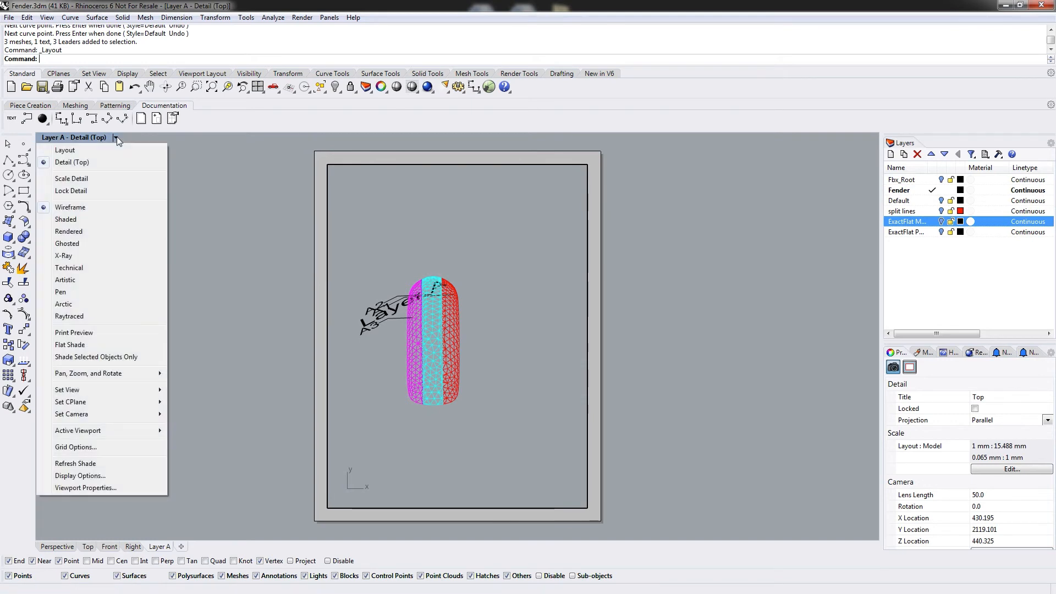
{"action": "left_click", "coordinate": [236, 120]}
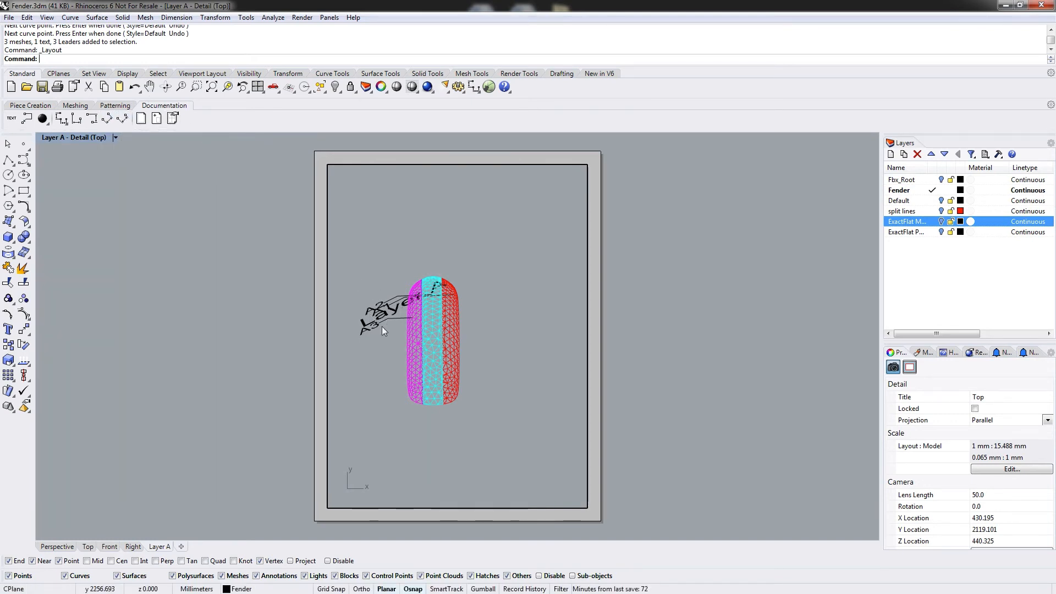
{"action": "left_click_drag", "start_coordinate": [368, 288], "coordinate": [354, 290]}
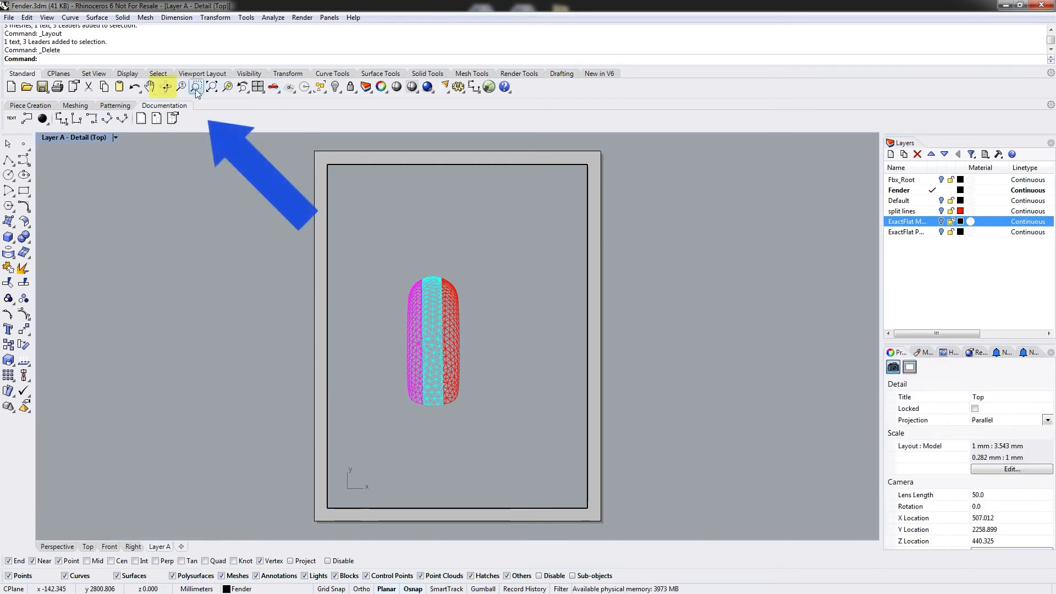
Rotate the detail's view to show the fender from a tilted angle.
{"action": "left_click", "coordinate": [166, 87]}
{"action": "left_click_drag", "start_coordinate": [493, 344], "coordinate": [500, 220]}
{"action": "key", "text": "Return"}
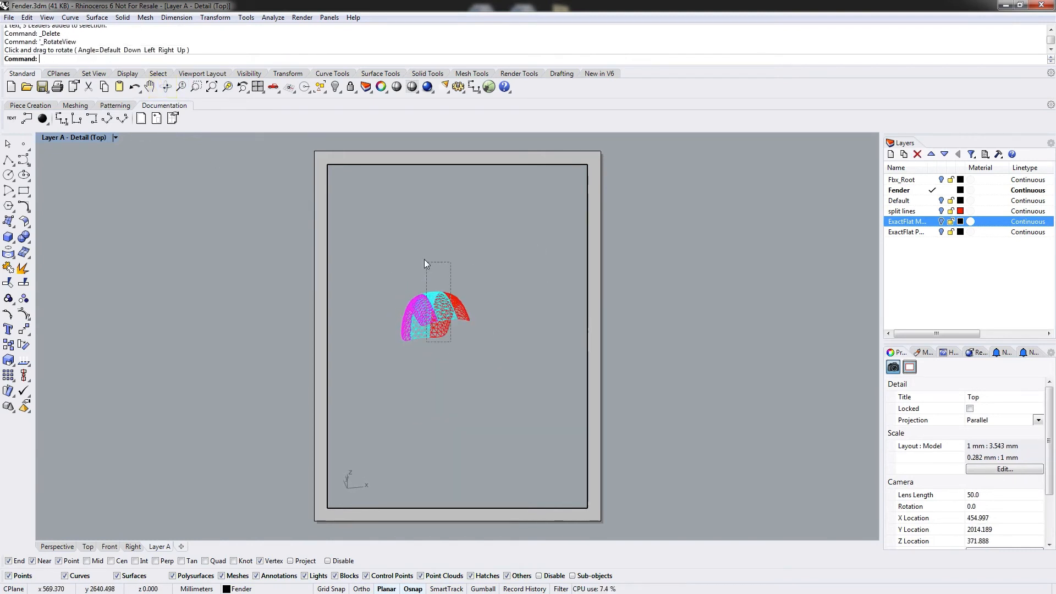
Set the detail's construction plane to the current view after rotating and zooming in on the fender strips.
{"action": "right_click_drag", "start_coordinate": [487, 352], "coordinate": [470, 313], "text": "ctrl+shift"}
{"action": "left_click", "coordinate": [408, 338]}
{"action": "left_click", "coordinate": [458, 375]}
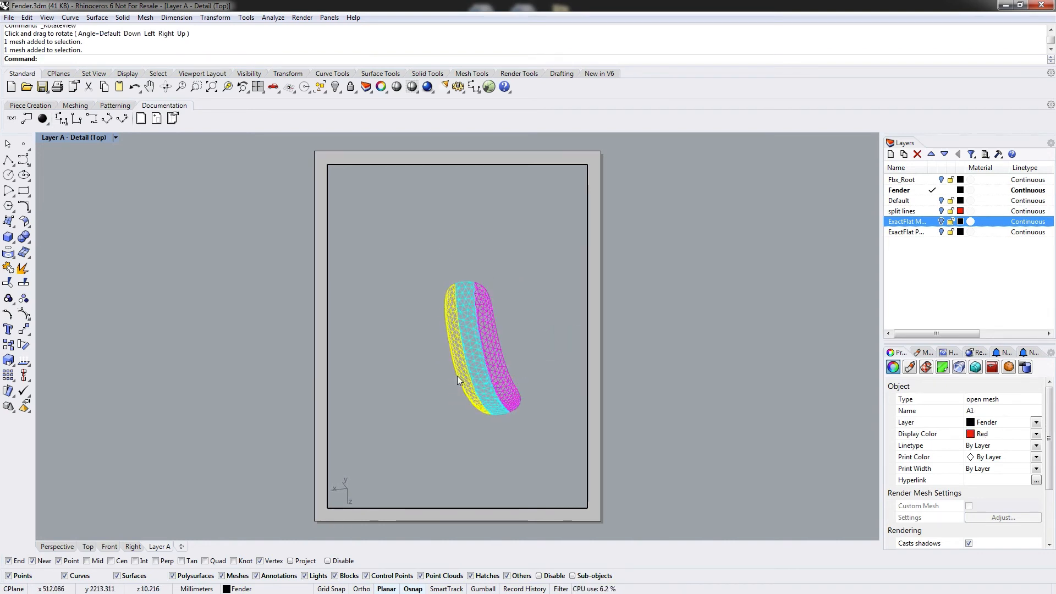
{"action": "left_click", "coordinate": [485, 354]}
{"action": "left_click", "coordinate": [534, 334]}
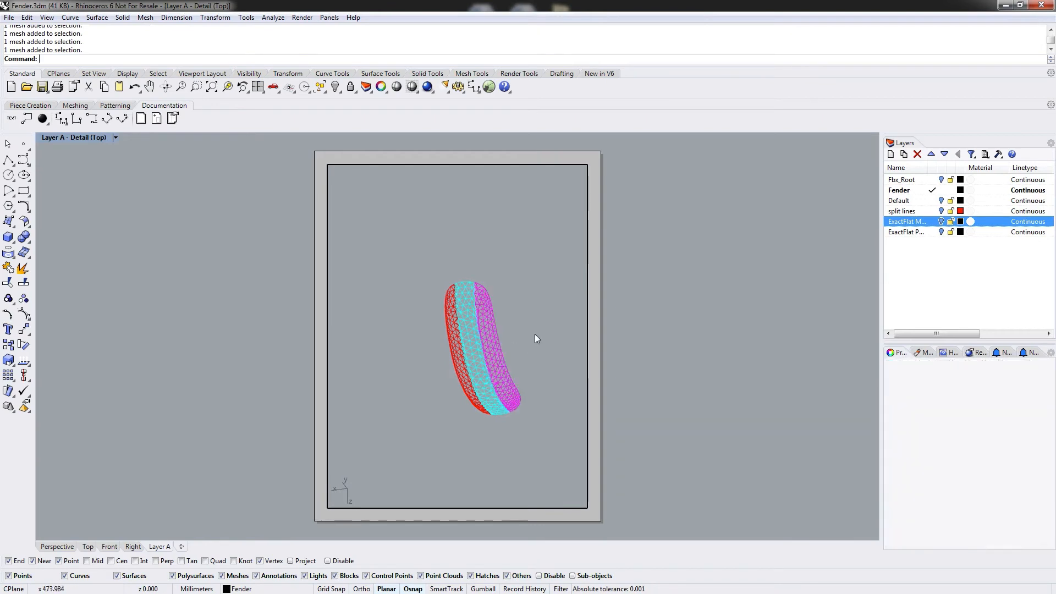
{"action": "scroll", "coordinate": [523, 349], "scroll_direction": "up", "scroll_amount": 2}
{"action": "scroll", "coordinate": [514, 356], "scroll_direction": "up", "scroll_amount": 3}
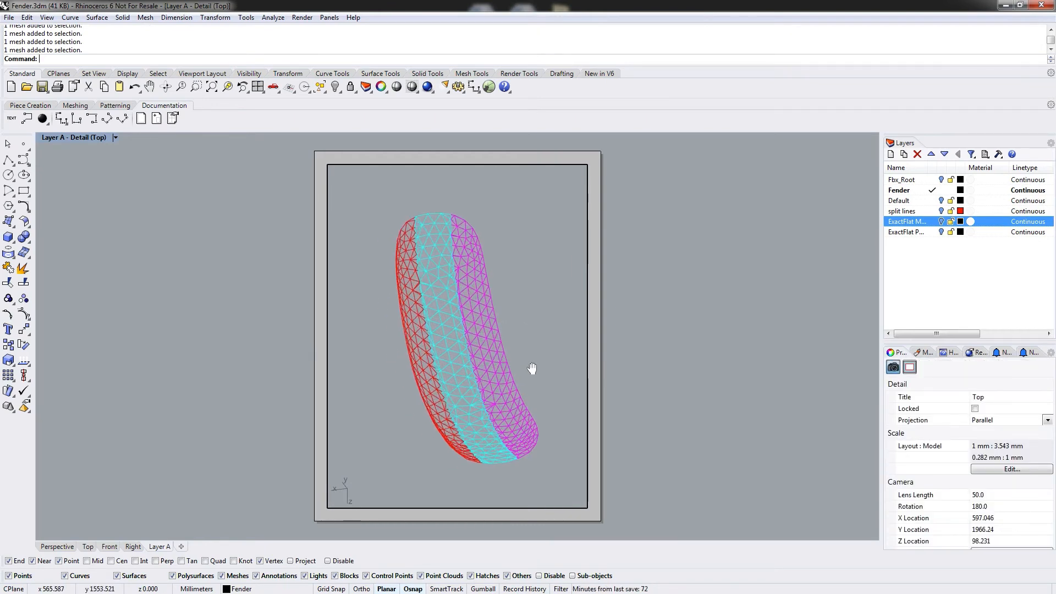
{"action": "scroll", "coordinate": [498, 369], "scroll_direction": "down", "scroll_amount": 4}
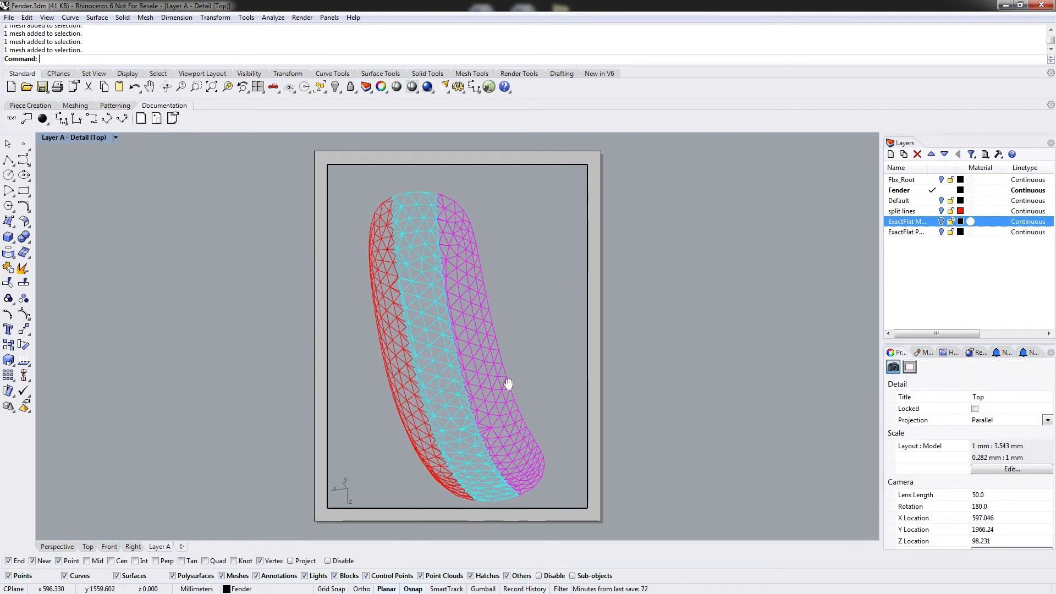
{"action": "middle_click", "coordinate": [498, 383]}
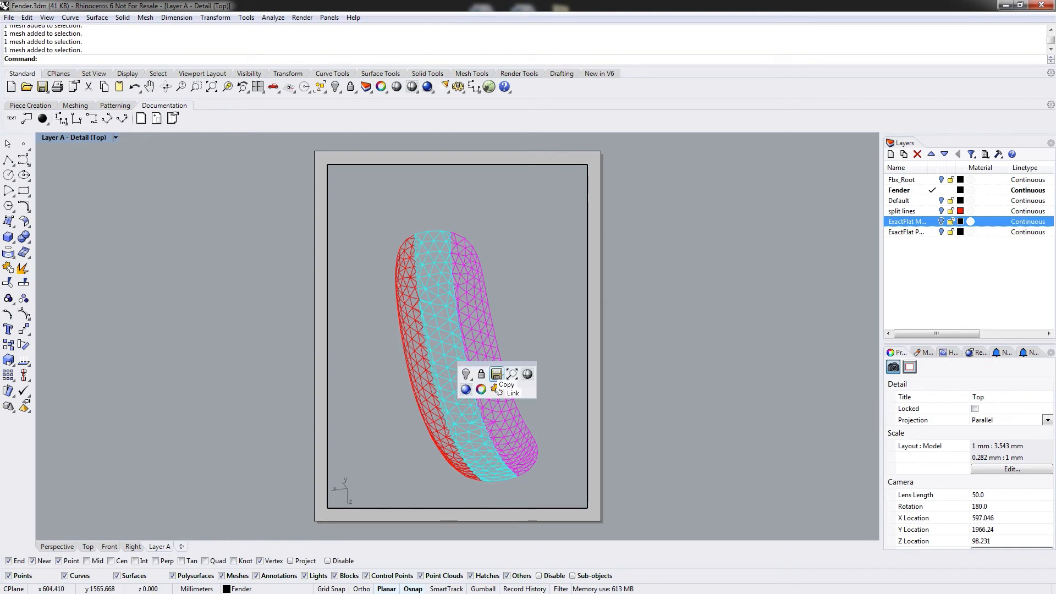
{"action": "scroll", "coordinate": [516, 310], "scroll_direction": "up", "scroll_amount": 3}
{"action": "scroll", "coordinate": [513, 315], "scroll_direction": "down", "scroll_amount": 3}
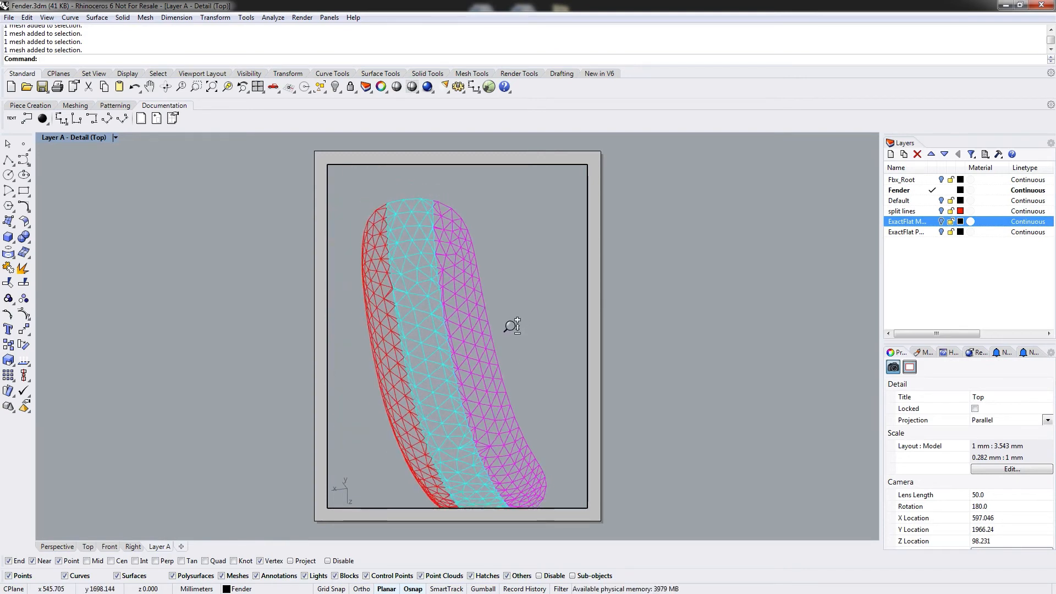
{"action": "right_click_drag", "start_coordinate": [521, 339], "coordinate": [525, 344]}
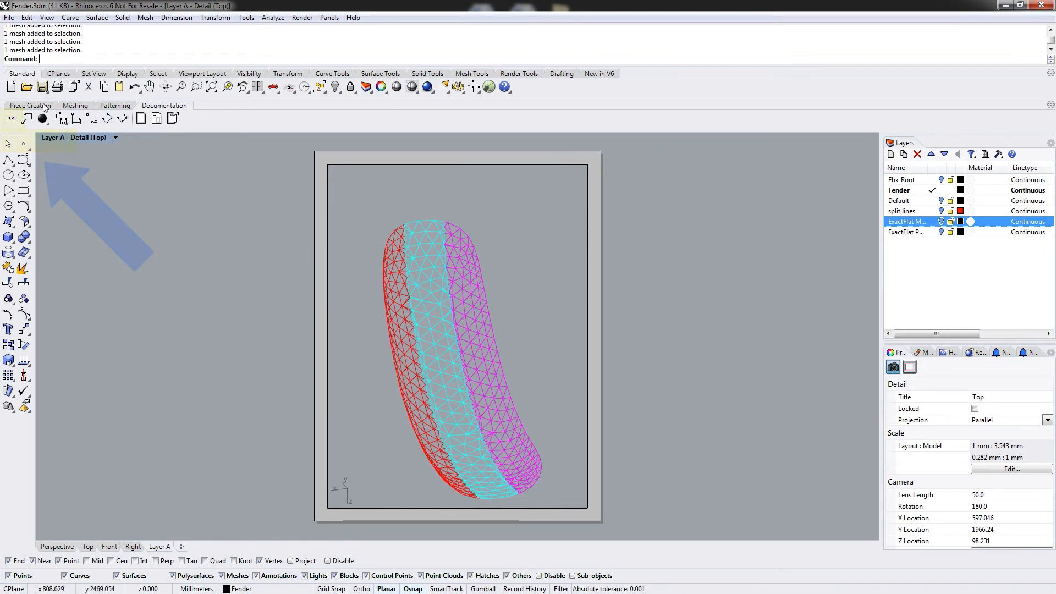
{"action": "left_click", "coordinate": [73, 106]}
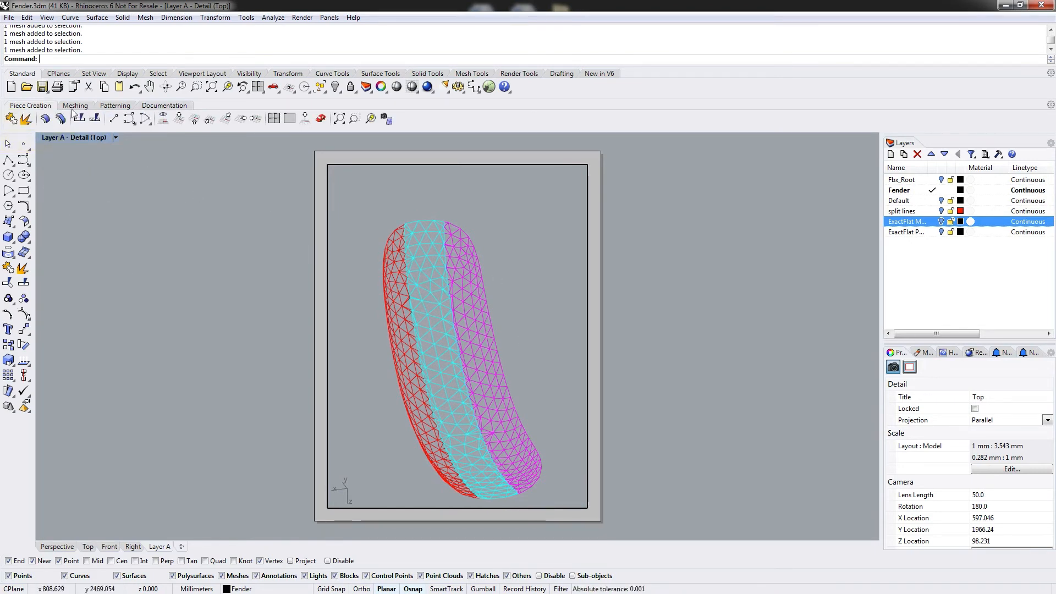
{"action": "left_click", "coordinate": [163, 121]}
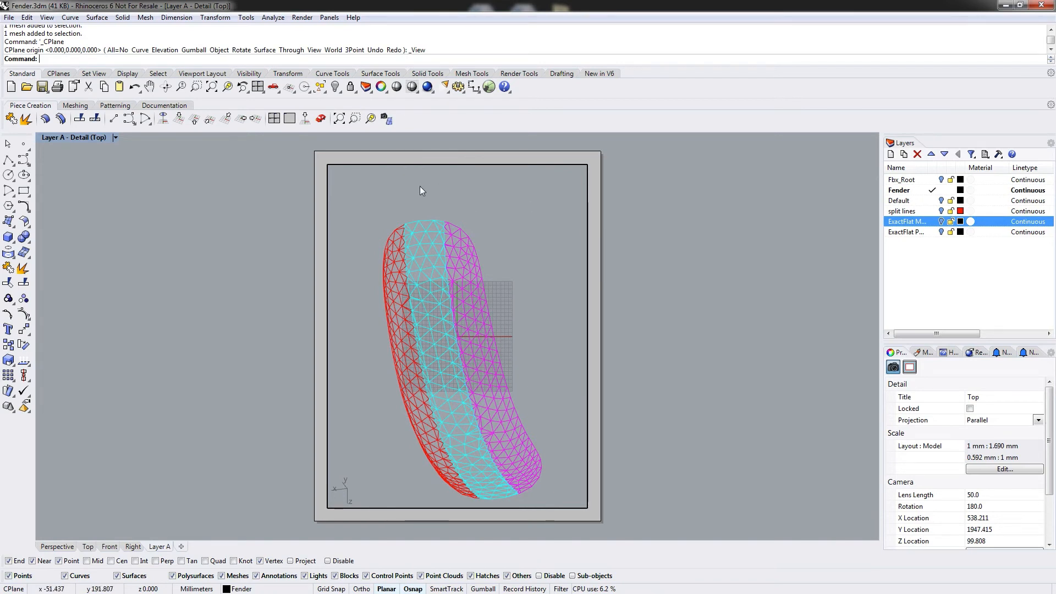
Add a 20 mm high title text reading Layer A above the fender in the detail.
{"action": "left_click", "coordinate": [148, 108]}
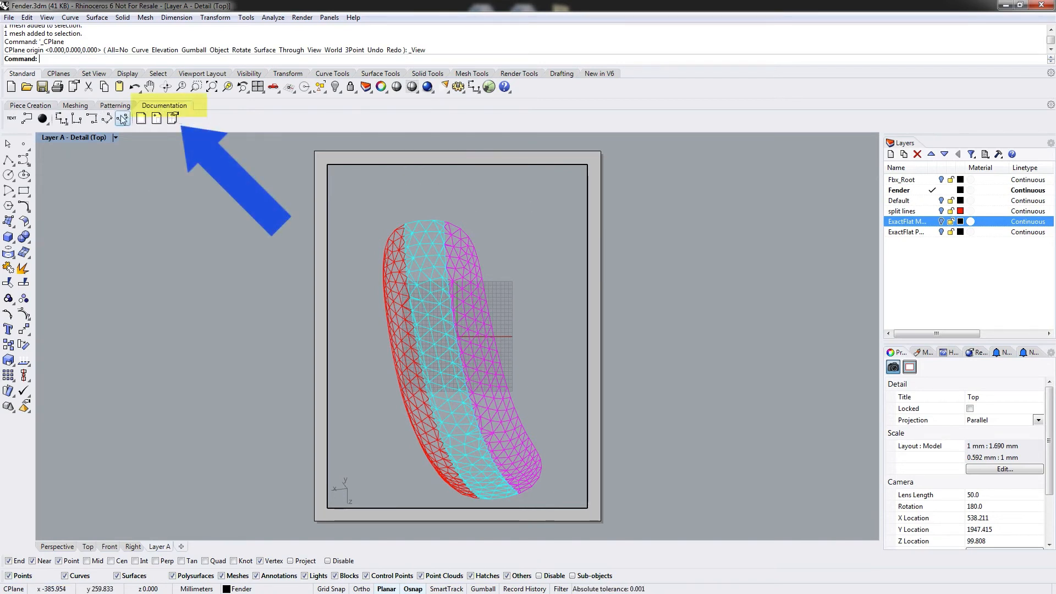
{"action": "left_click", "coordinate": [11, 119]}
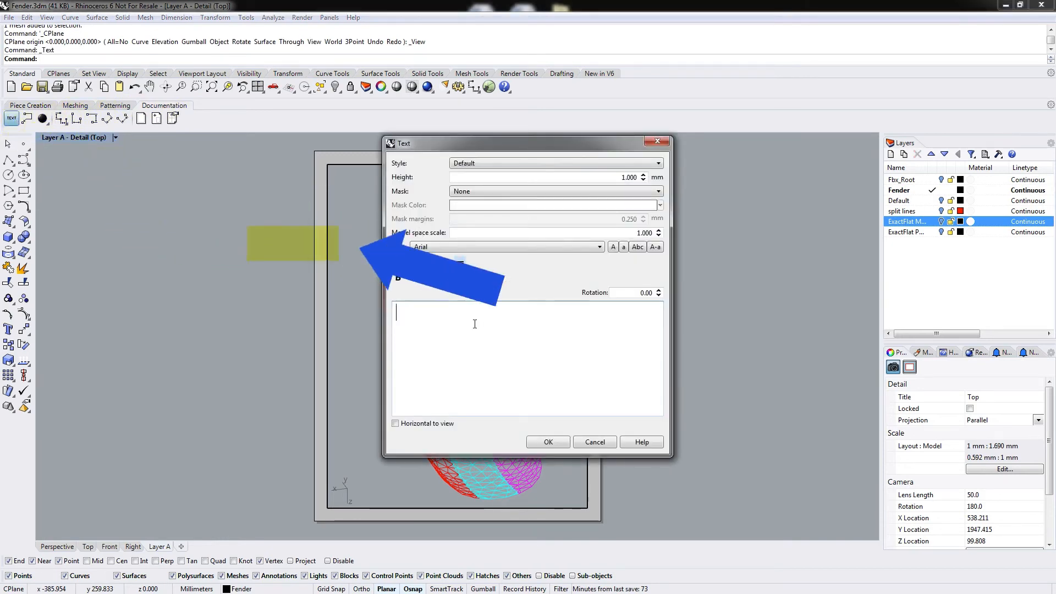
{"action": "type", "text": "Layer A"}
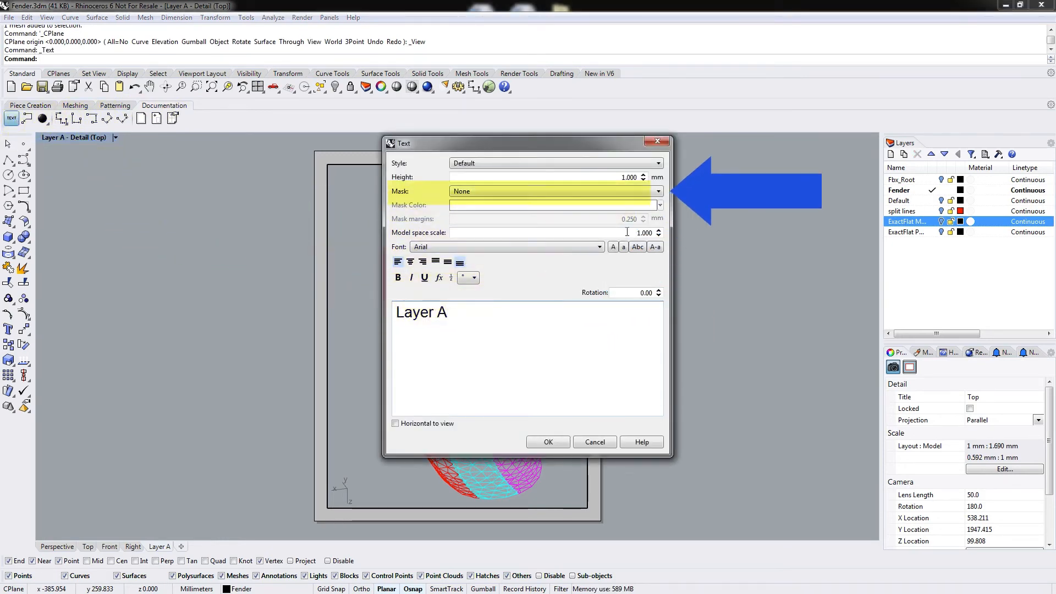
{"action": "left_click", "coordinate": [616, 177]}
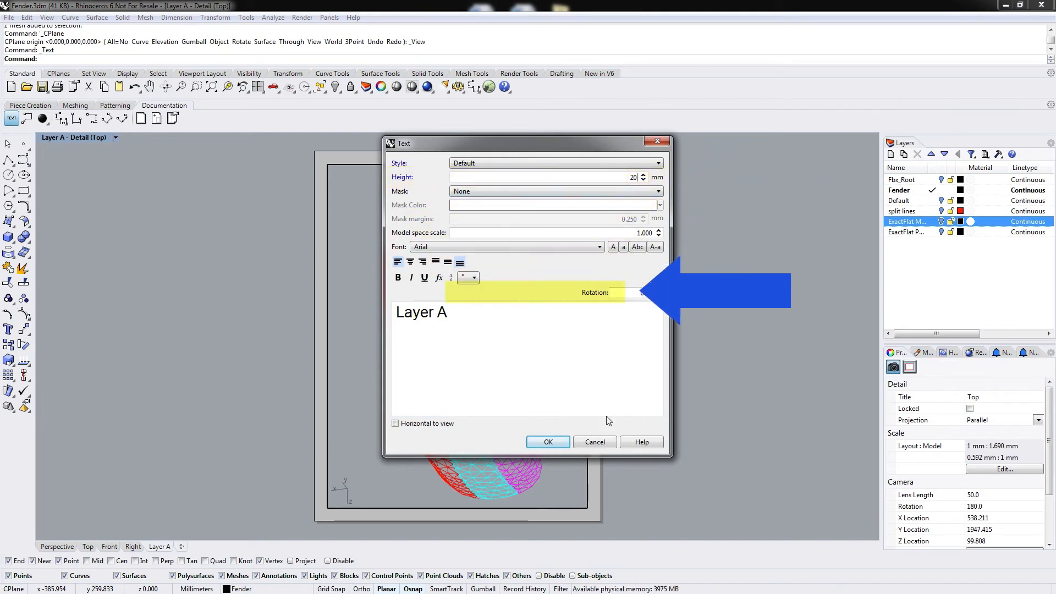
{"action": "left_click", "coordinate": [549, 441]}
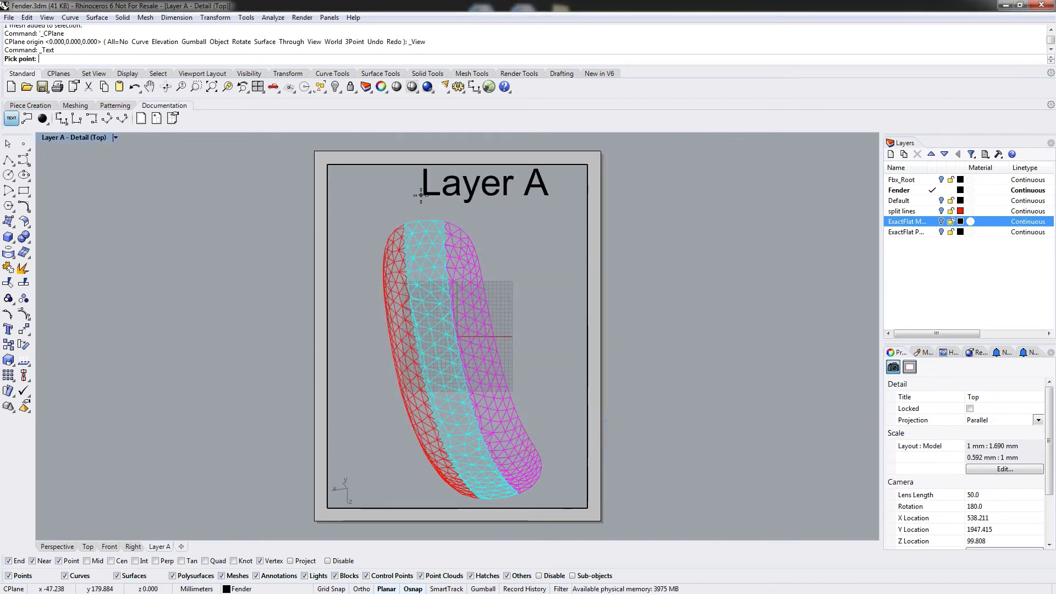
{"action": "left_click", "coordinate": [391, 197]}
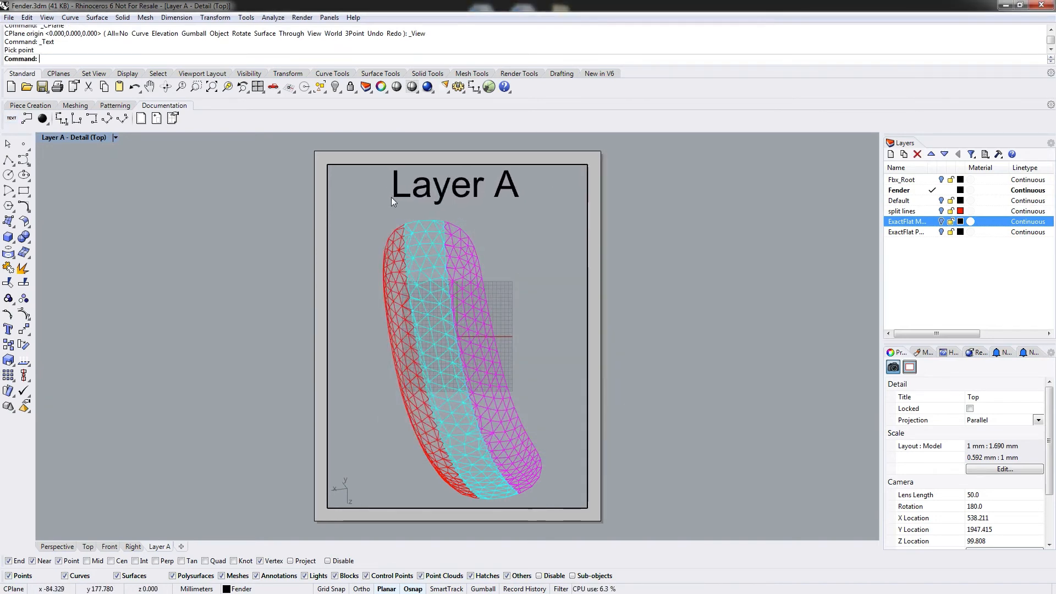
Add a leader labelled A3 pointing to the magenta strip near the fender's lower end.
{"action": "left_click", "coordinate": [27, 120]}
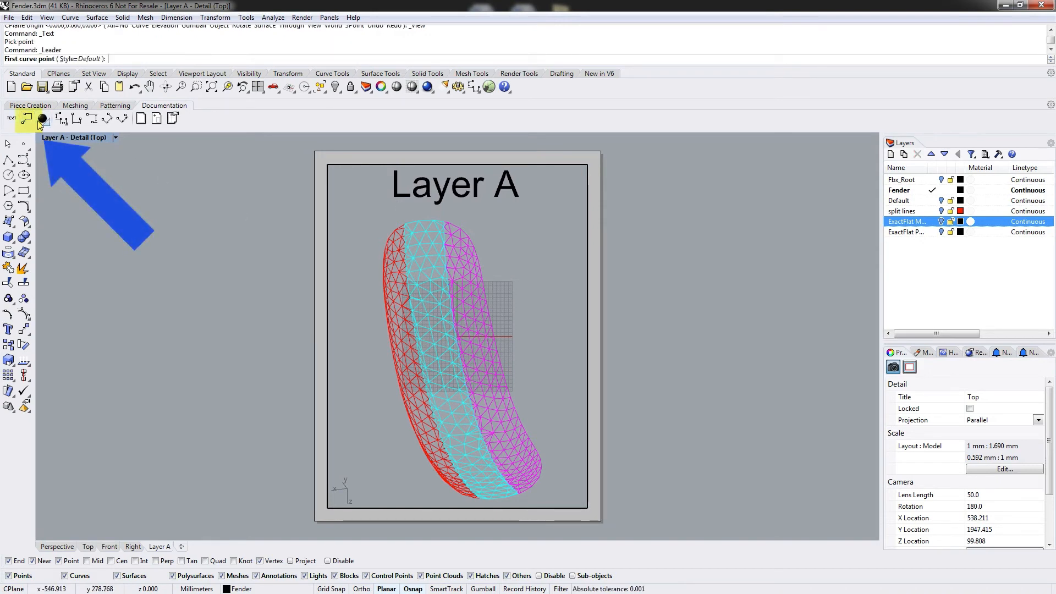
{"action": "left_click", "coordinate": [511, 440]}
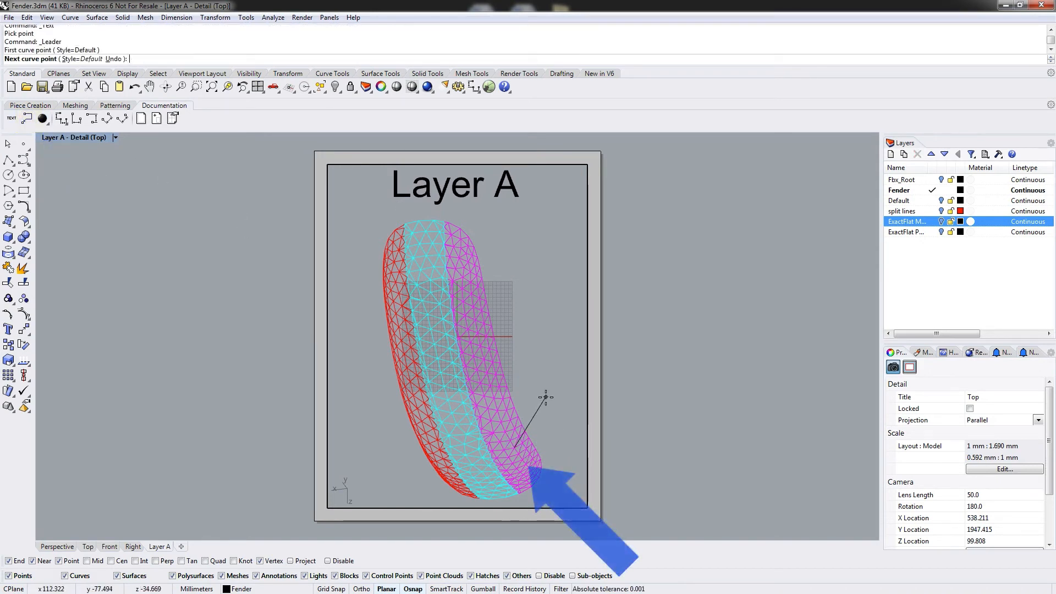
{"action": "left_click", "coordinate": [541, 406]}
{"action": "left_click", "coordinate": [553, 405], "text": "shift"}
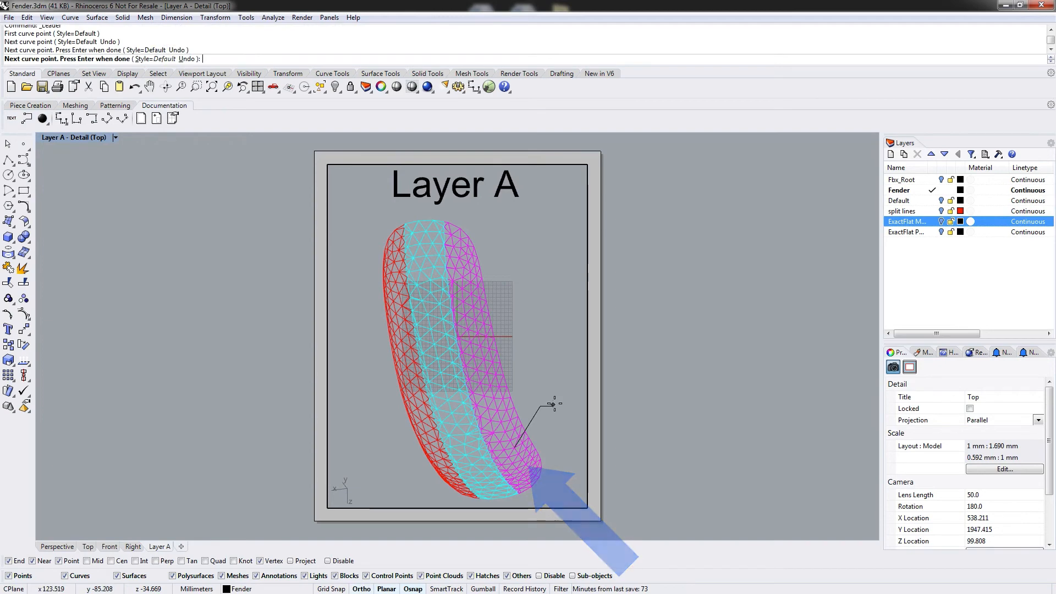
{"action": "key", "text": "Return"}
{"action": "type", "text": "A"}
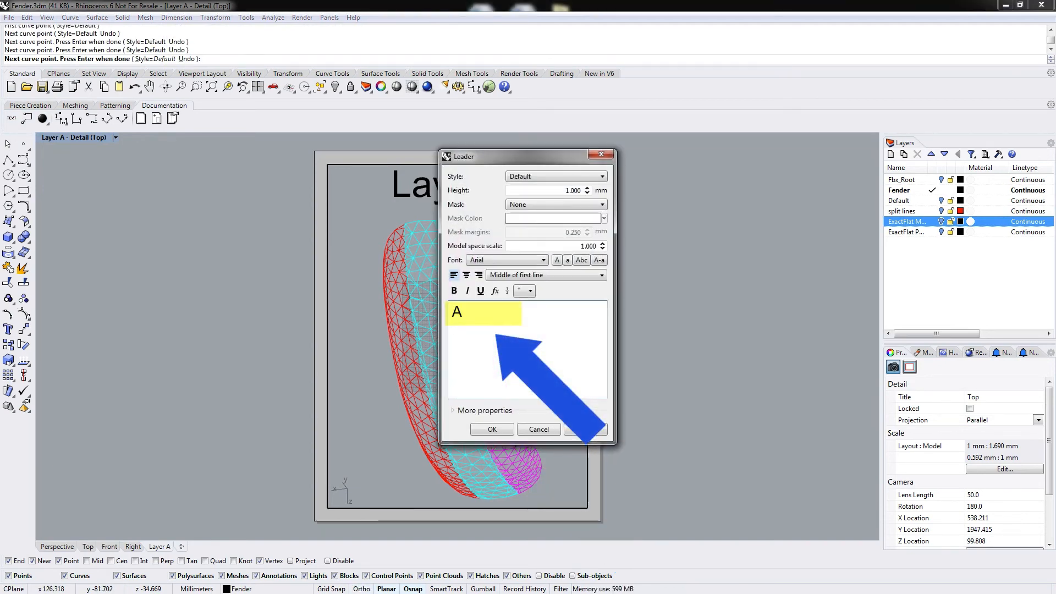
{"action": "type", "text": "3"}
{"action": "left_click_drag", "start_coordinate": [565, 190], "coordinate": [598, 192]}
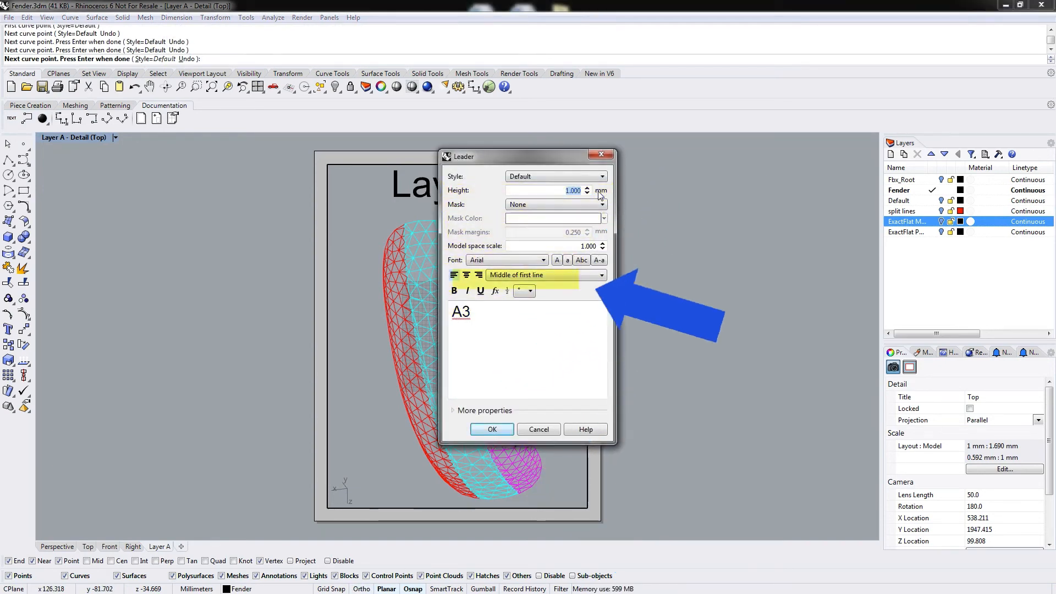
{"action": "left_click", "coordinate": [492, 429]}
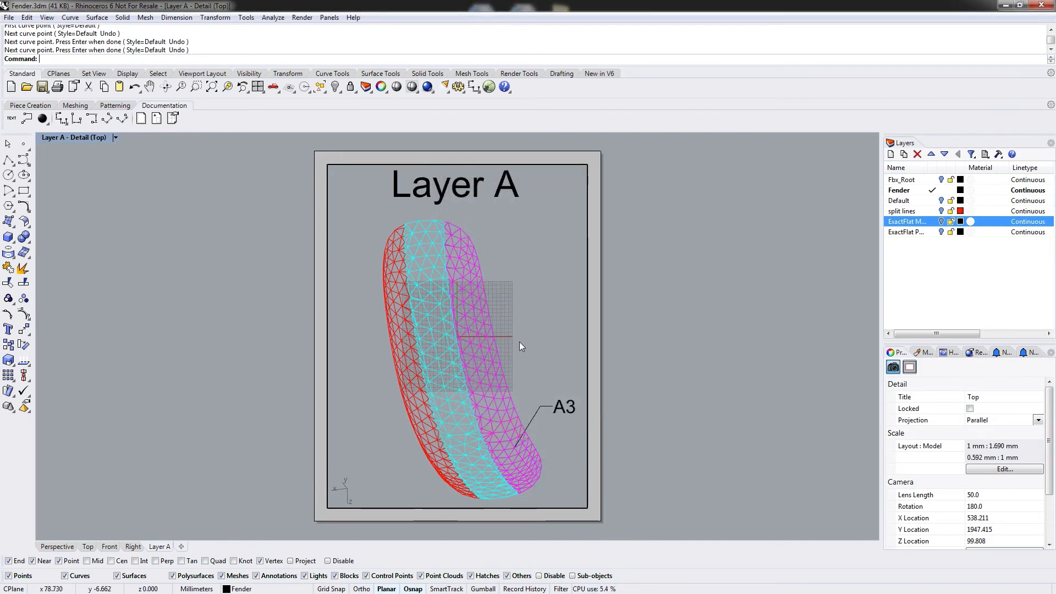
Add a 10 mm high leader labelled A2 pointing to the cyan middle strip.
{"action": "key", "text": "Return"}
{"action": "left_click", "coordinate": [452, 413]}
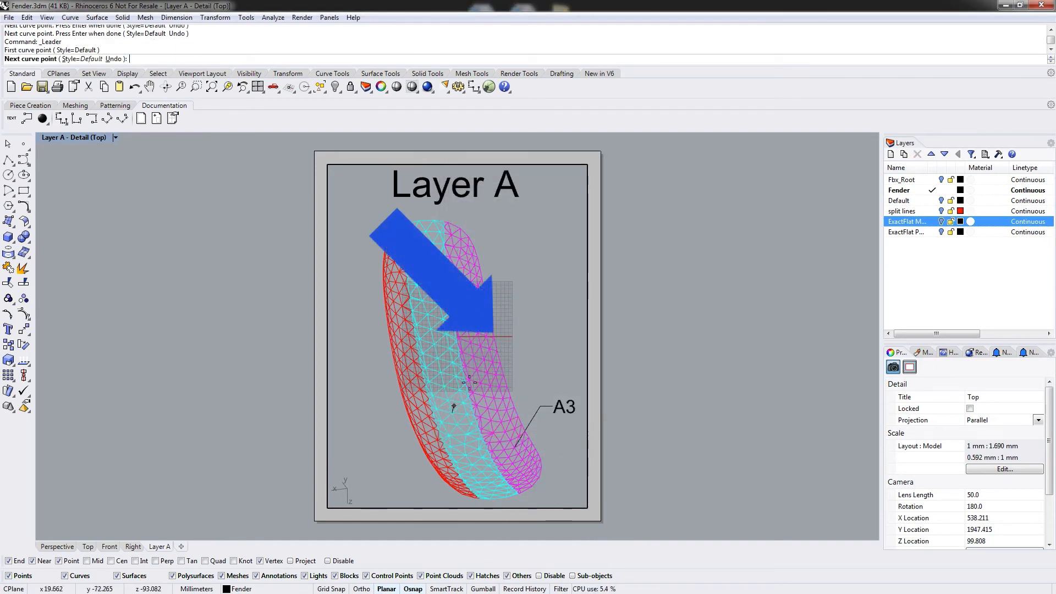
{"action": "left_click", "coordinate": [516, 327]}
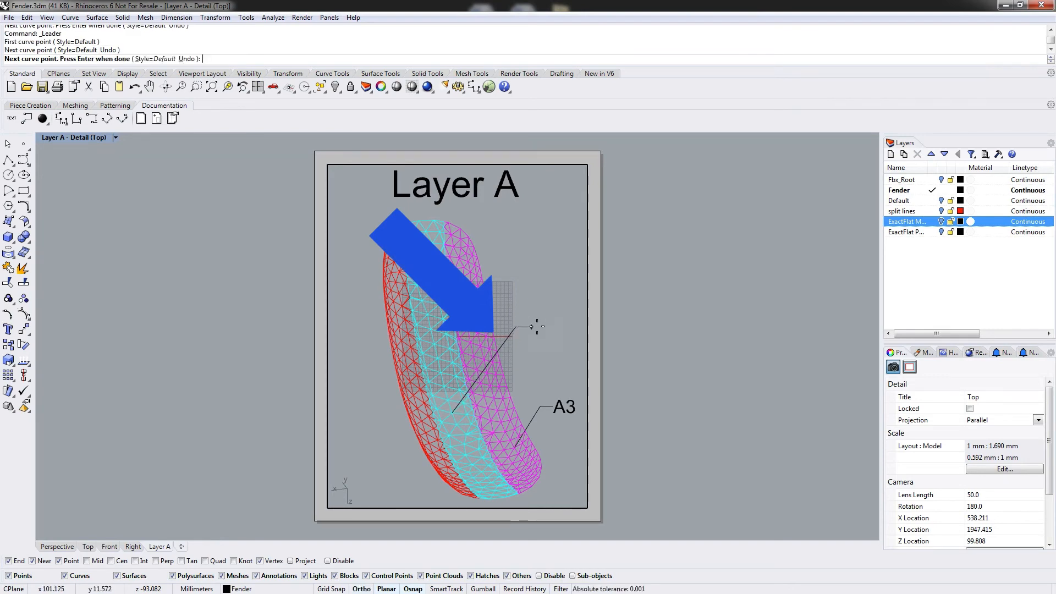
{"action": "left_click", "coordinate": [536, 327]}
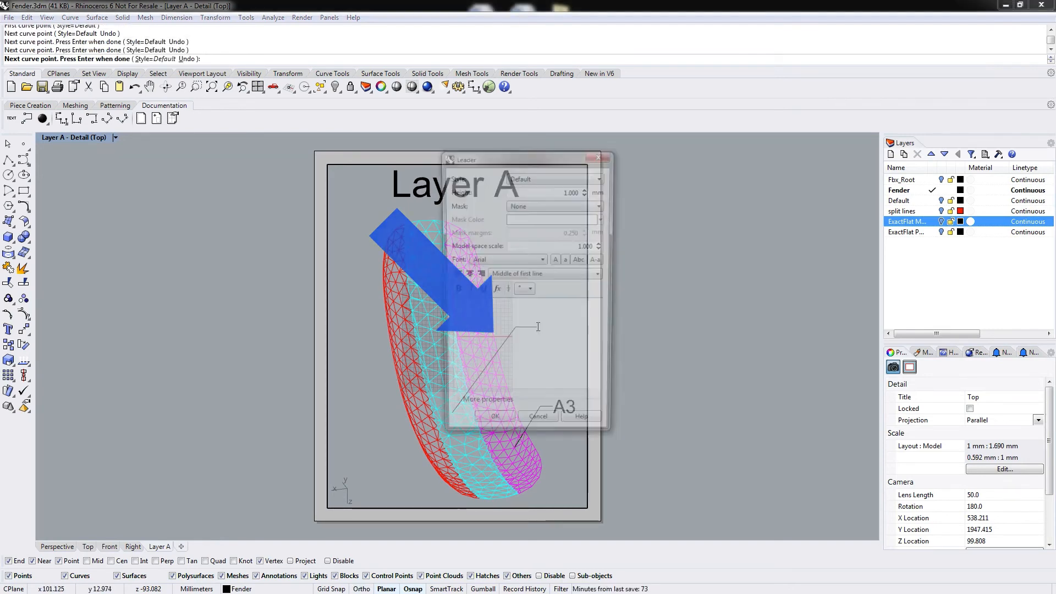
{"action": "key", "text": "Return"}
{"action": "type", "text": "A2"}
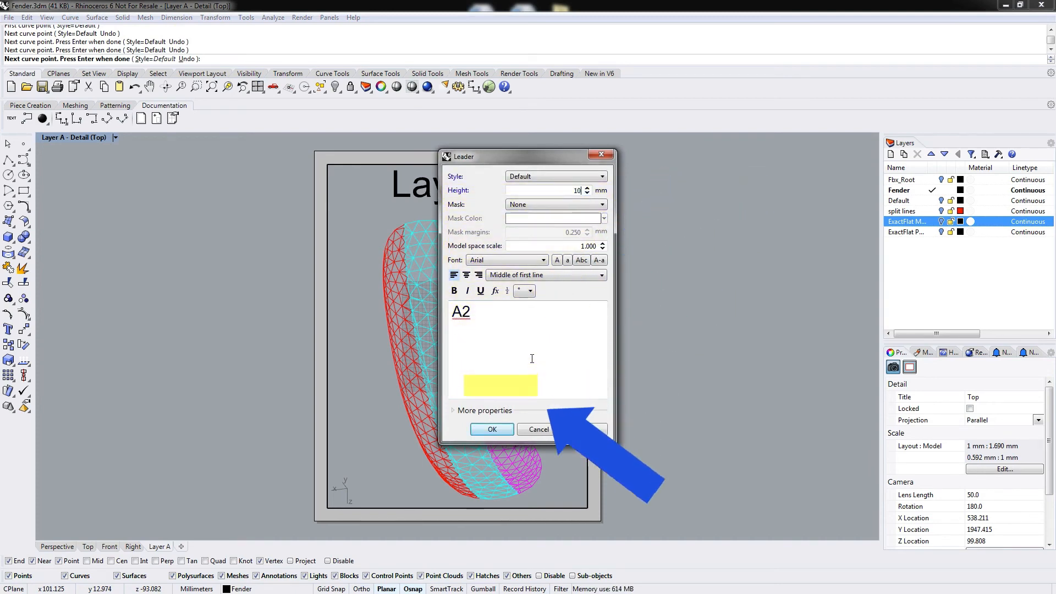
{"action": "left_click", "coordinate": [493, 428]}
Add a leader labelled A1 pointing to the red outer strip near the fender's upper end.
{"action": "key", "text": "Return"}
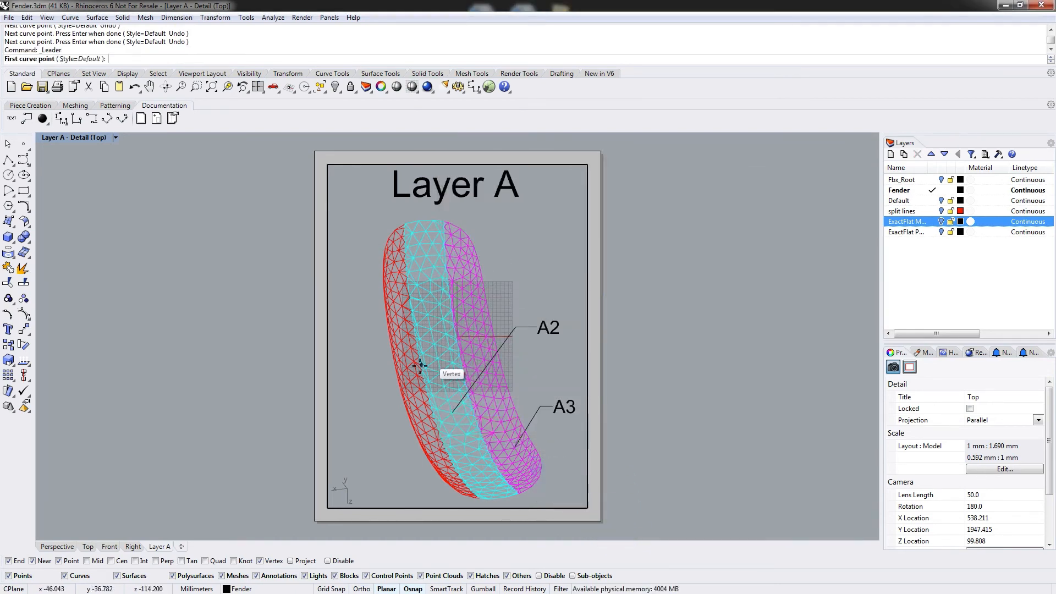
{"action": "left_click", "coordinate": [406, 358]}
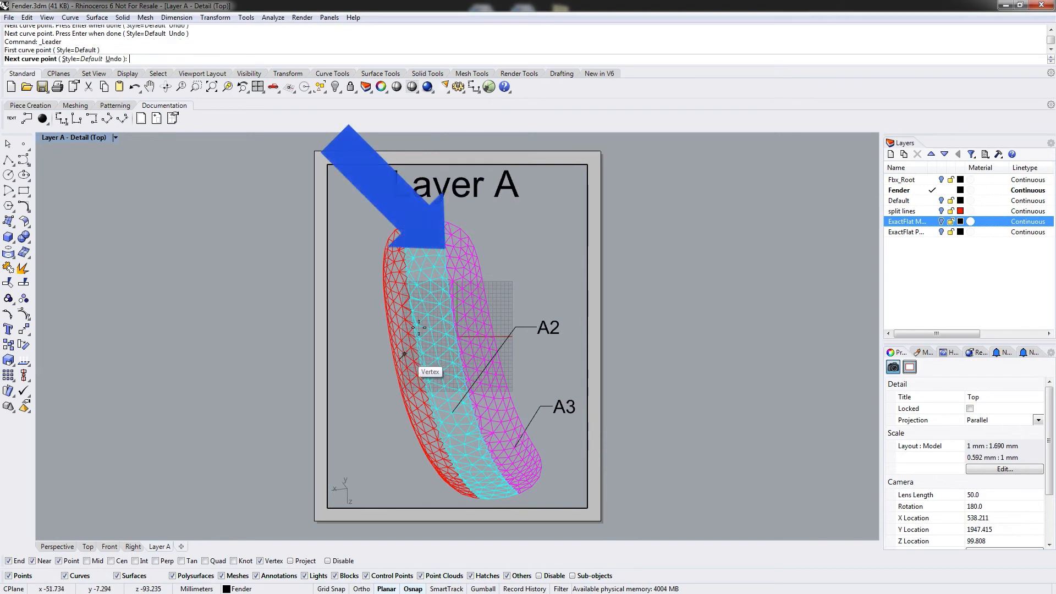
{"action": "left_click", "coordinate": [496, 238]}
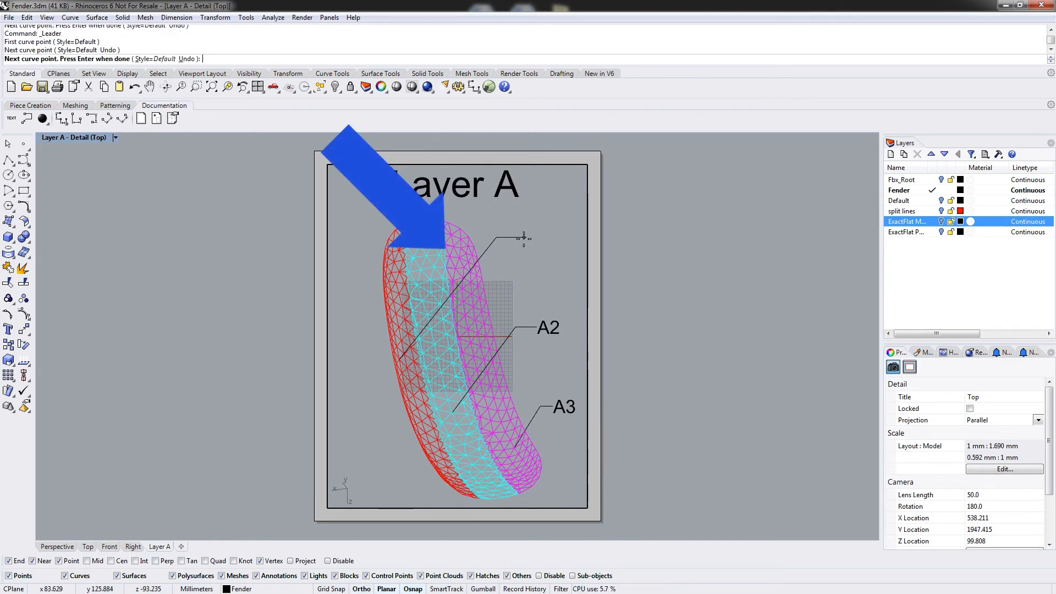
{"action": "left_click", "coordinate": [523, 238]}
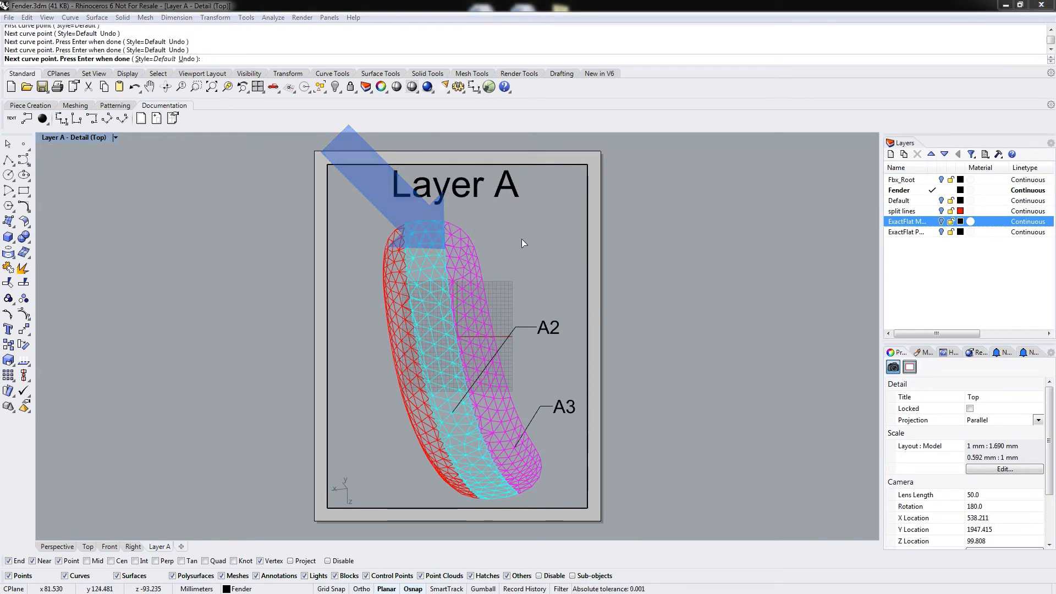
{"action": "key", "text": "Return"}
{"action": "type", "text": "A1"}
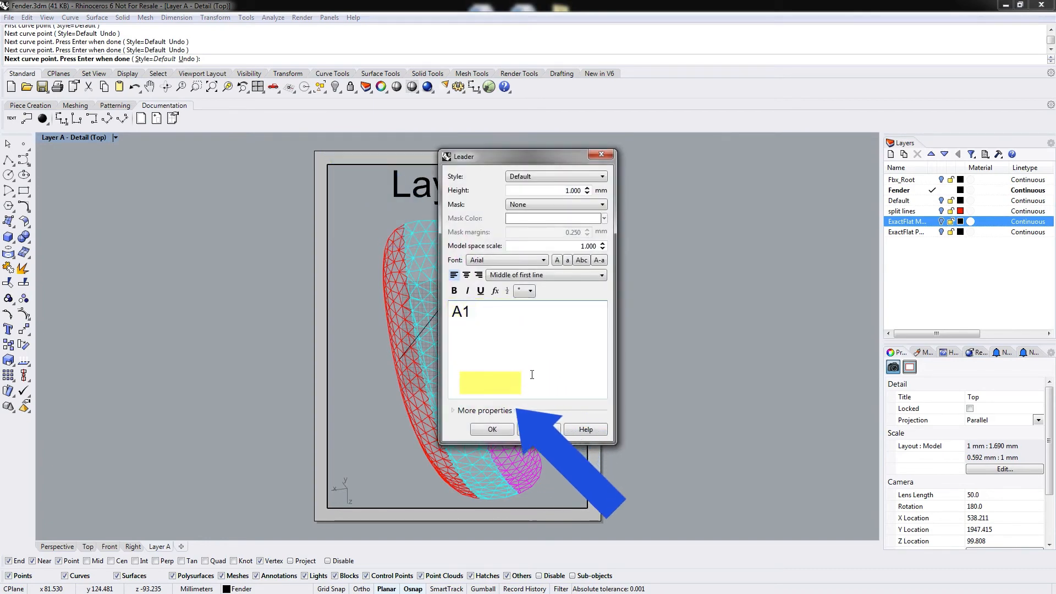
{"action": "left_click", "coordinate": [493, 429]}
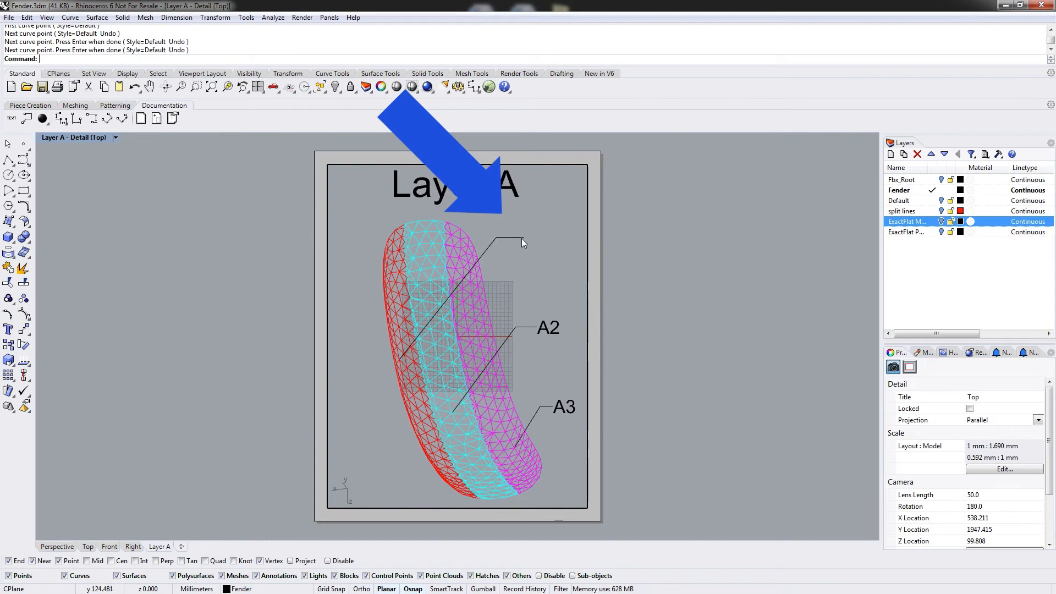
Set the A1 leader's text height to 10 mm.
{"action": "left_click", "coordinate": [507, 237]}
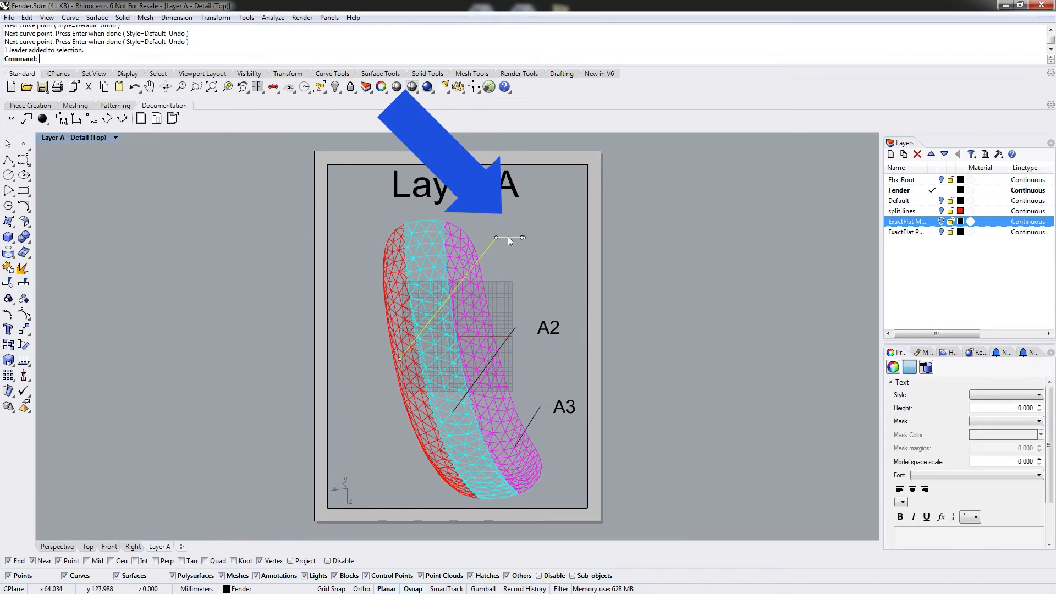
{"action": "double_click", "coordinate": [507, 238]}
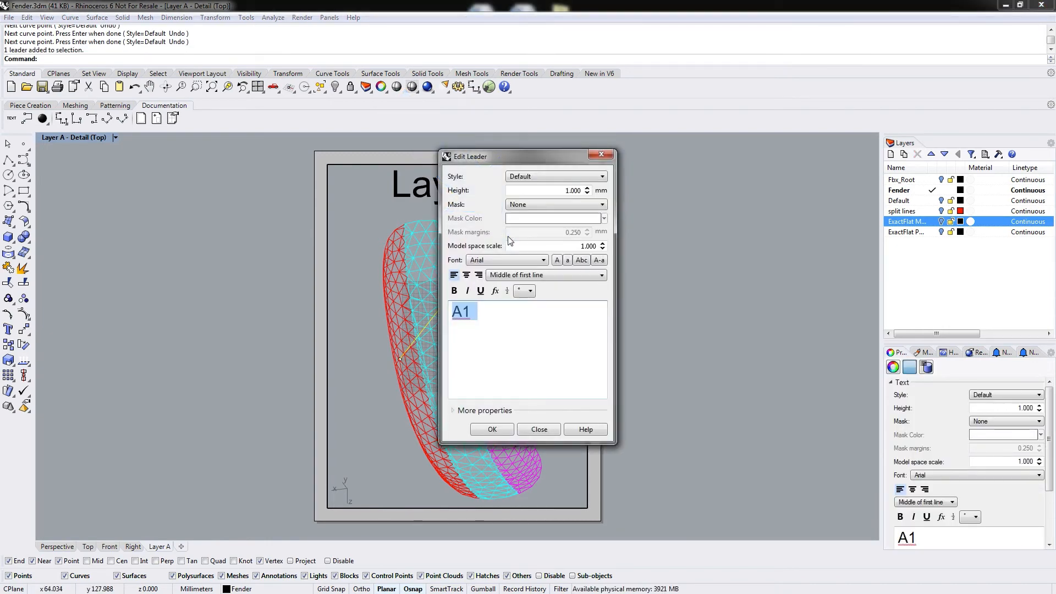
{"action": "left_click_drag", "start_coordinate": [561, 188], "coordinate": [598, 194]}
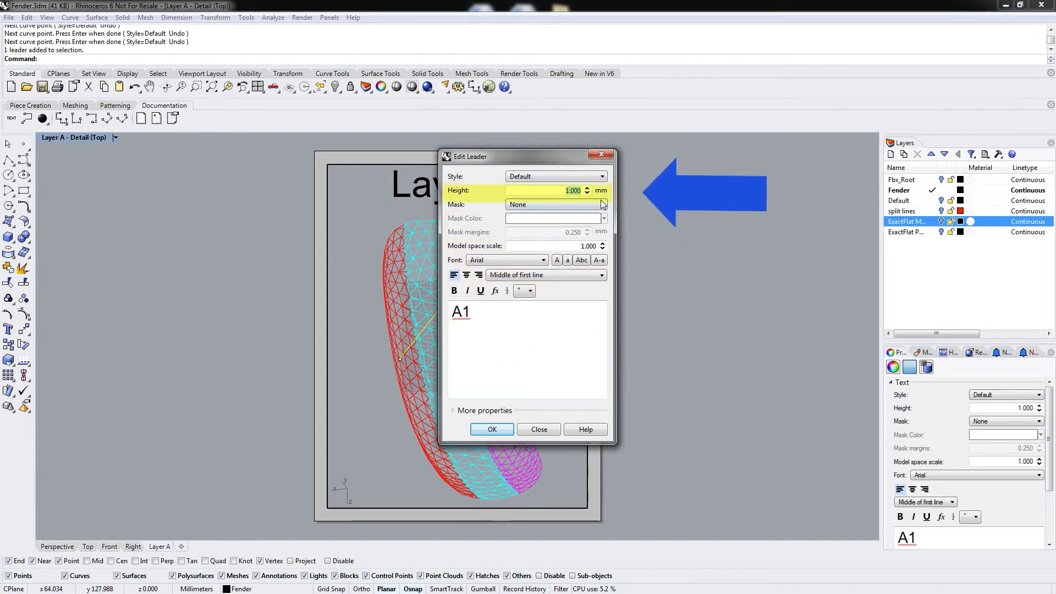
{"action": "type", "text": "10"}
{"action": "left_click", "coordinate": [493, 429]}
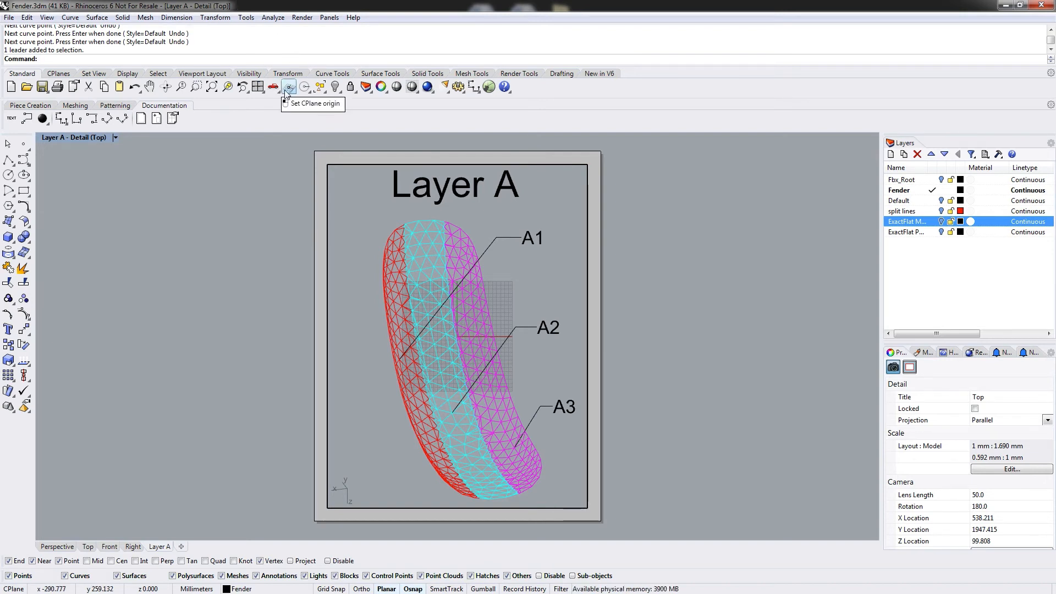
Turn off the grid, grid axes and world axes in the Top detail viewport.
{"action": "left_click", "coordinate": [63, 74]}
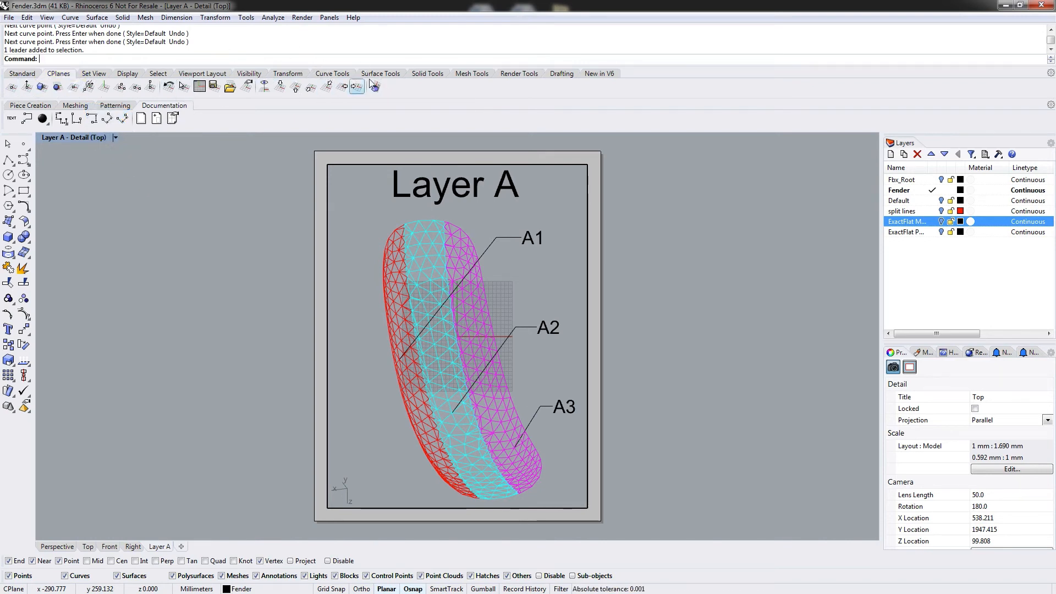
{"action": "left_click", "coordinate": [23, 77]}
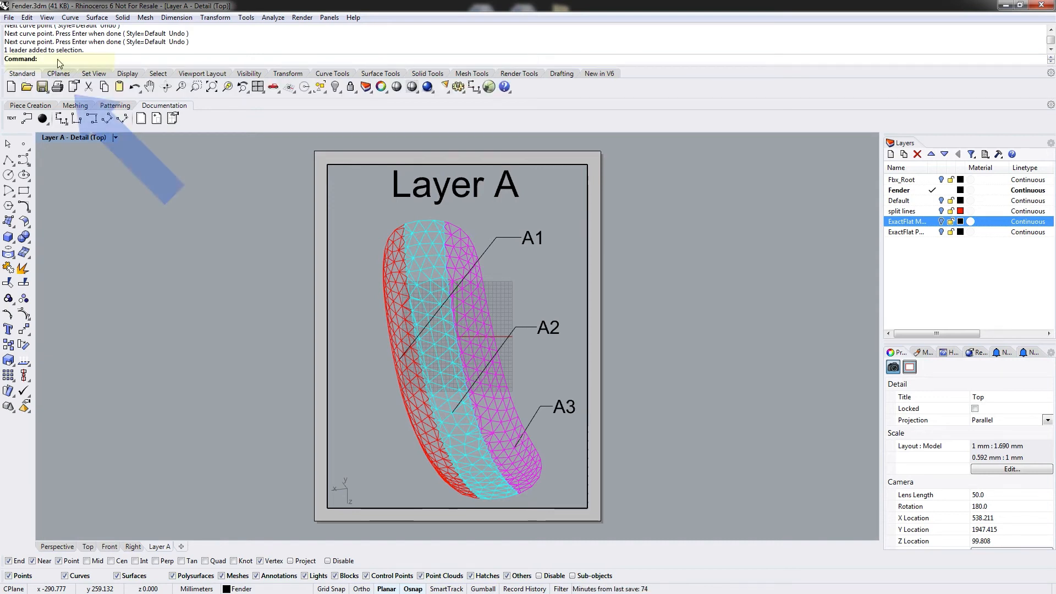
{"action": "type", "text": "Grid"}
{"action": "key", "text": "Return"}
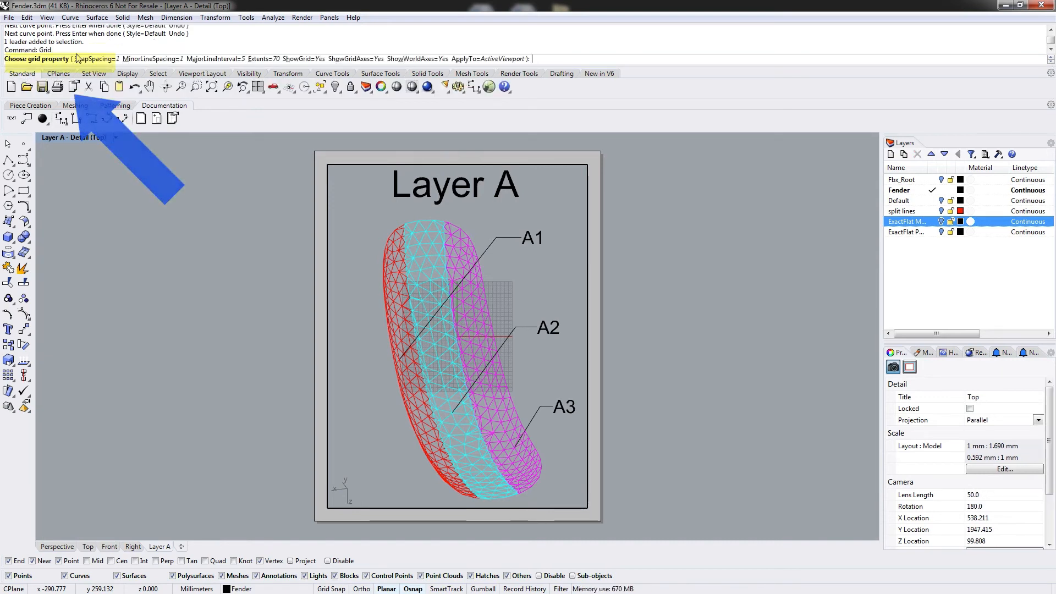
{"action": "left_click", "coordinate": [301, 59]}
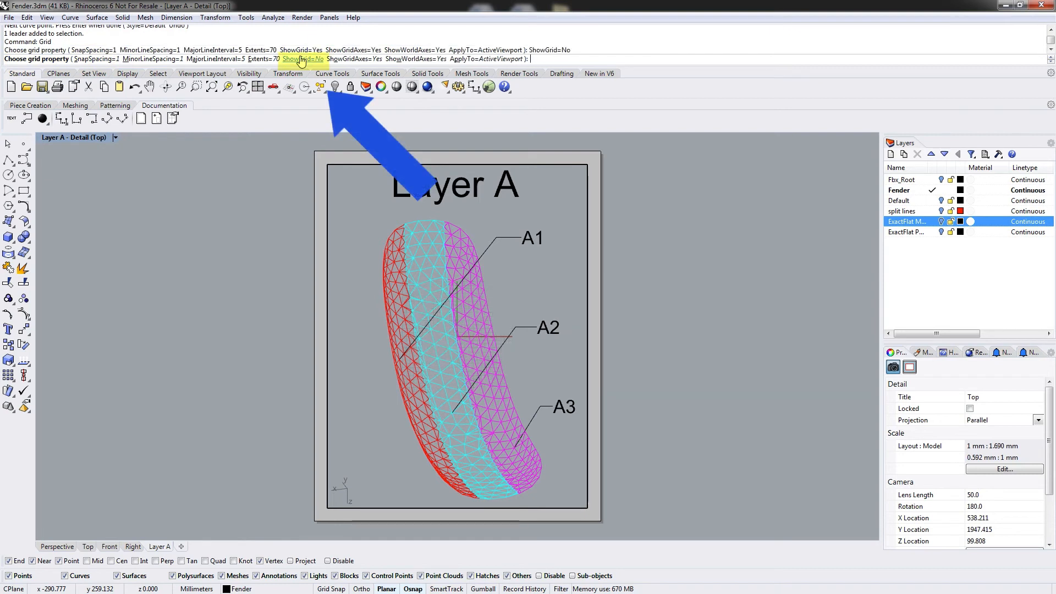
{"action": "left_click", "coordinate": [363, 59]}
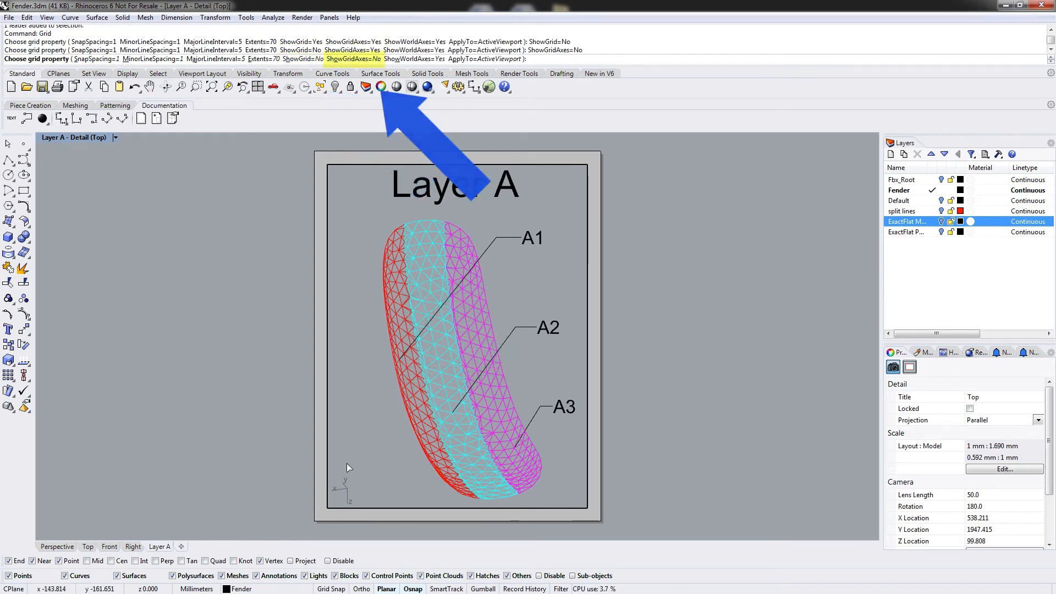
{"action": "left_click", "coordinate": [419, 59]}
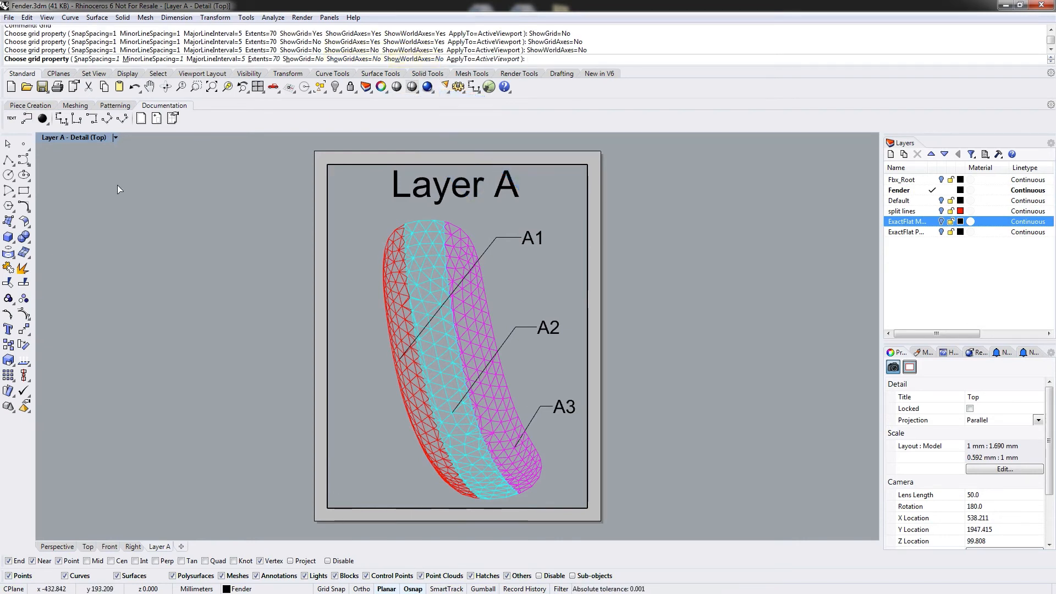
{"action": "key", "text": "Return"}
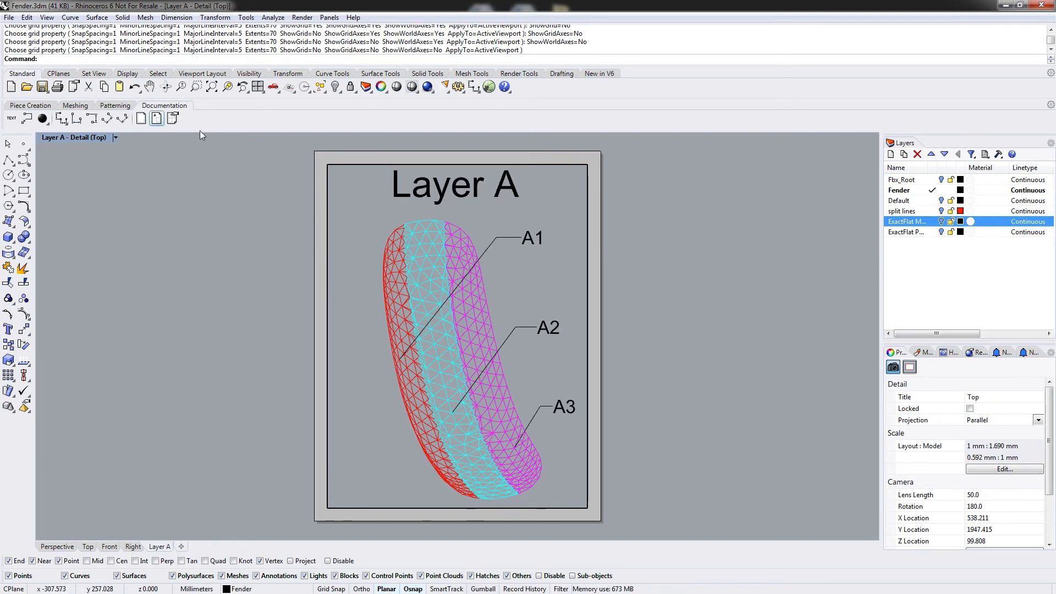
Switch to the layout page and try to shade the view from there.
{"action": "left_click", "coordinate": [115, 138]}
{"action": "left_click", "coordinate": [83, 147]}
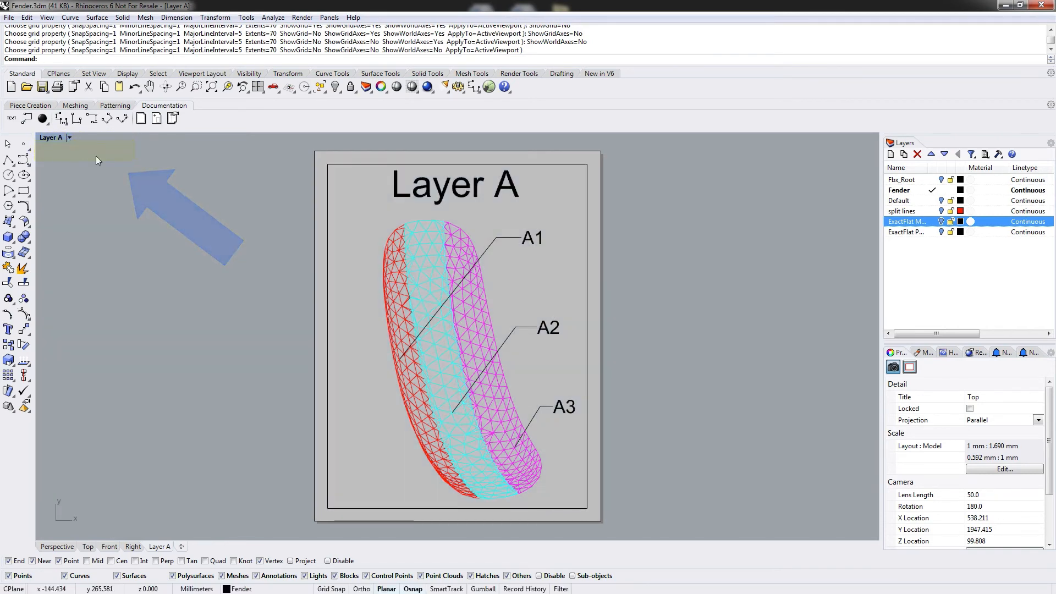
{"action": "left_click", "coordinate": [68, 138]}
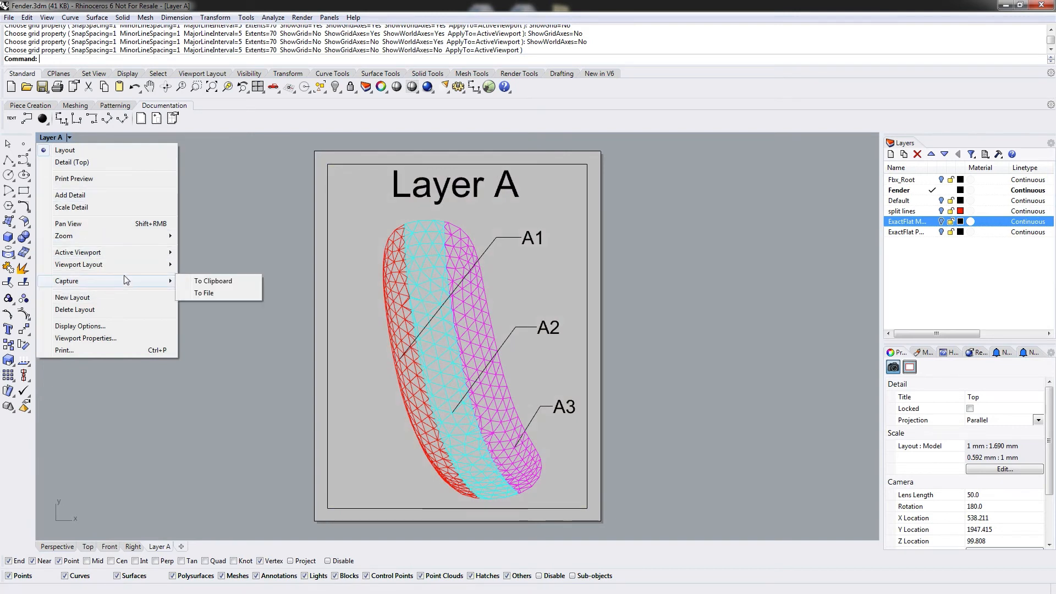
{"action": "mouse_move", "coordinate": [141, 266]}
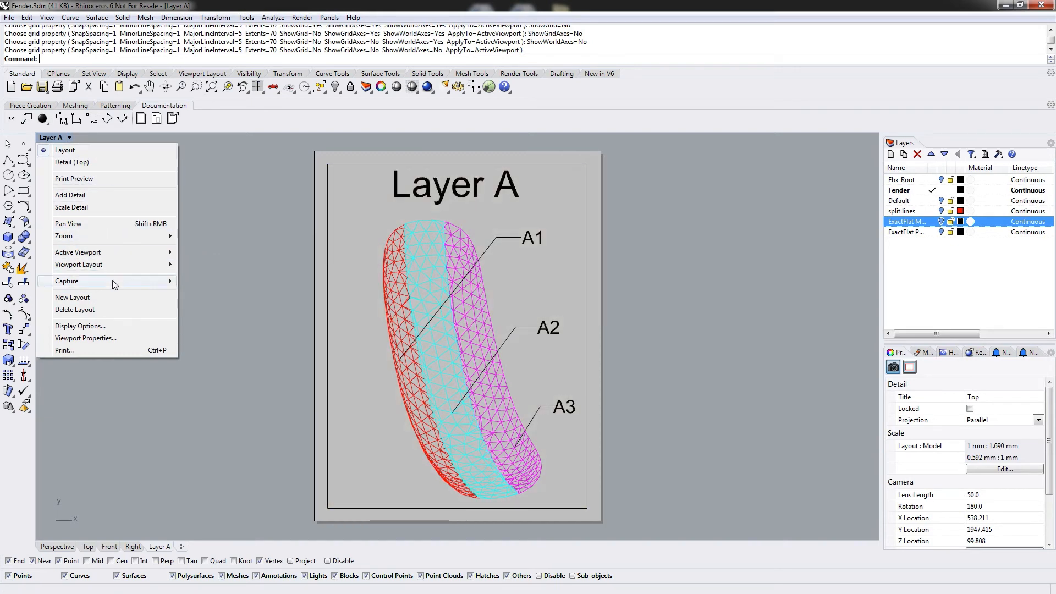
{"action": "left_click", "coordinate": [221, 180]}
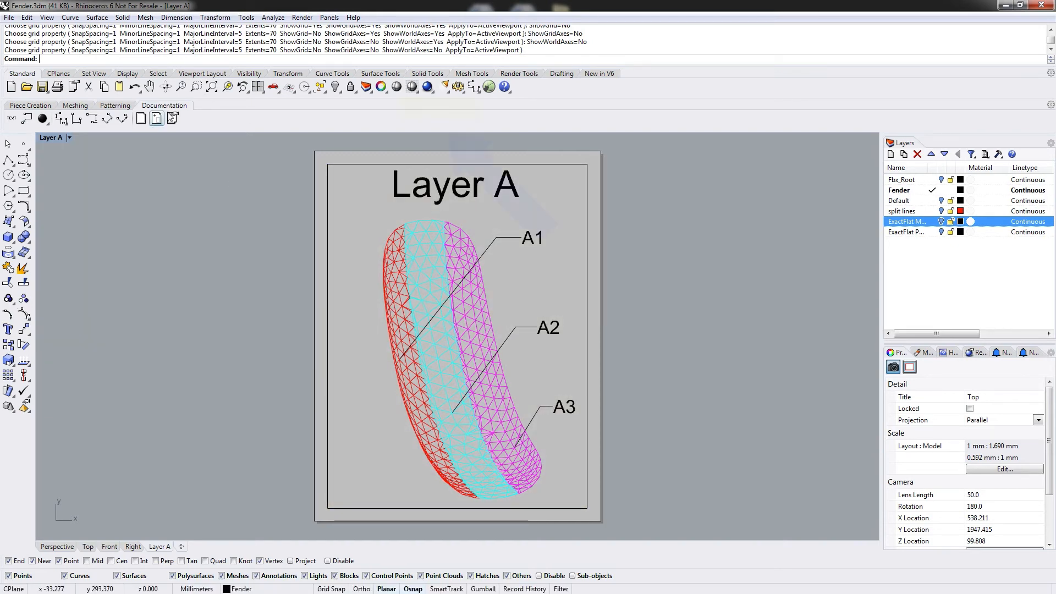
{"action": "left_click", "coordinate": [411, 87]}
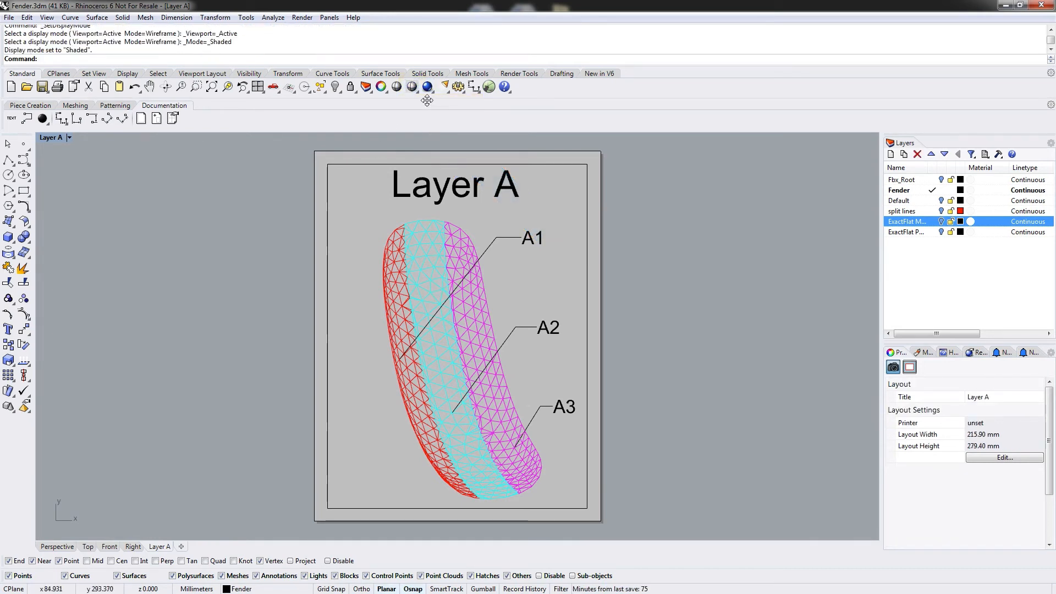
{"action": "left_click", "coordinate": [396, 87]}
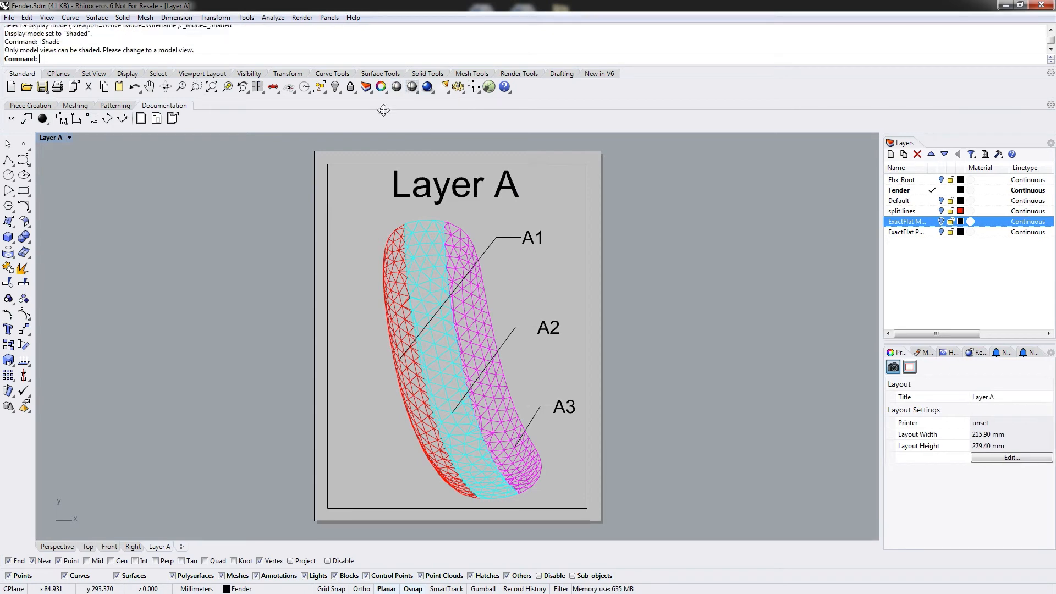
Activate the Top detail, set its display mode to Shaded, and return to the layout page.
{"action": "left_click", "coordinate": [68, 137]}
{"action": "left_click", "coordinate": [67, 164]}
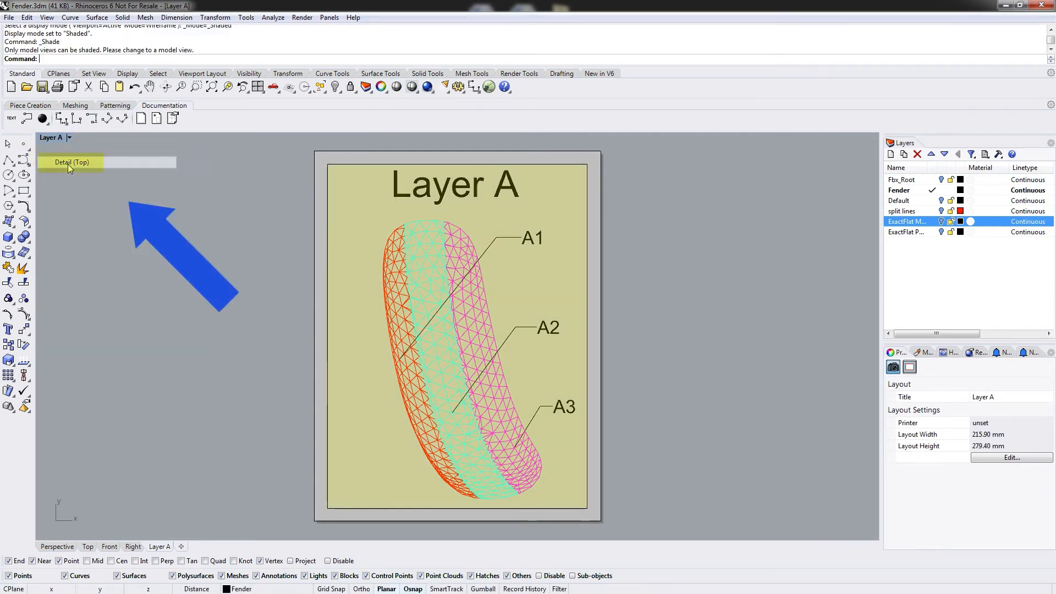
{"action": "left_click", "coordinate": [412, 86]}
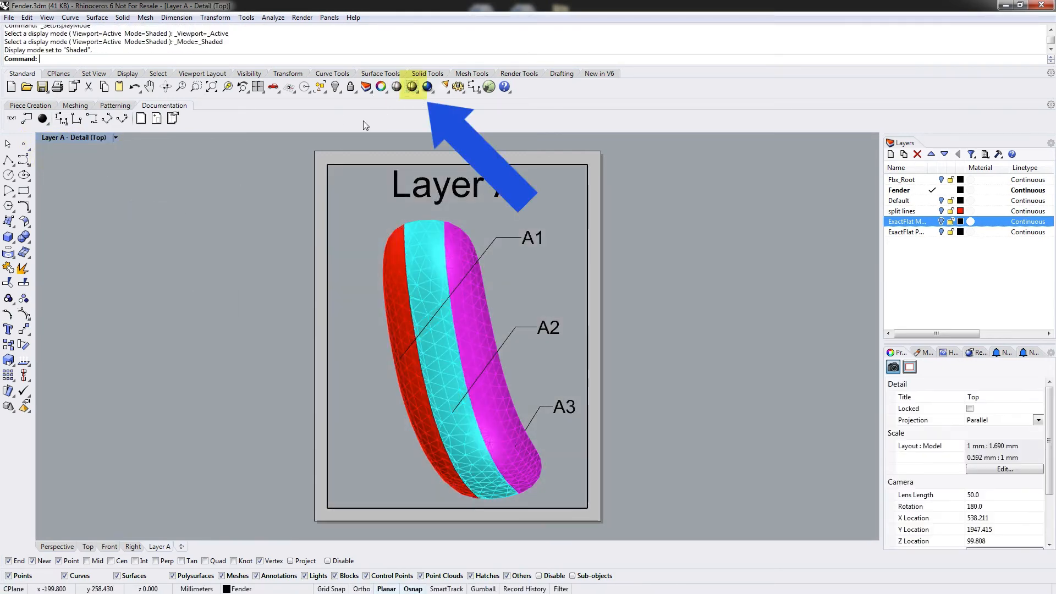
{"action": "left_click", "coordinate": [116, 136]}
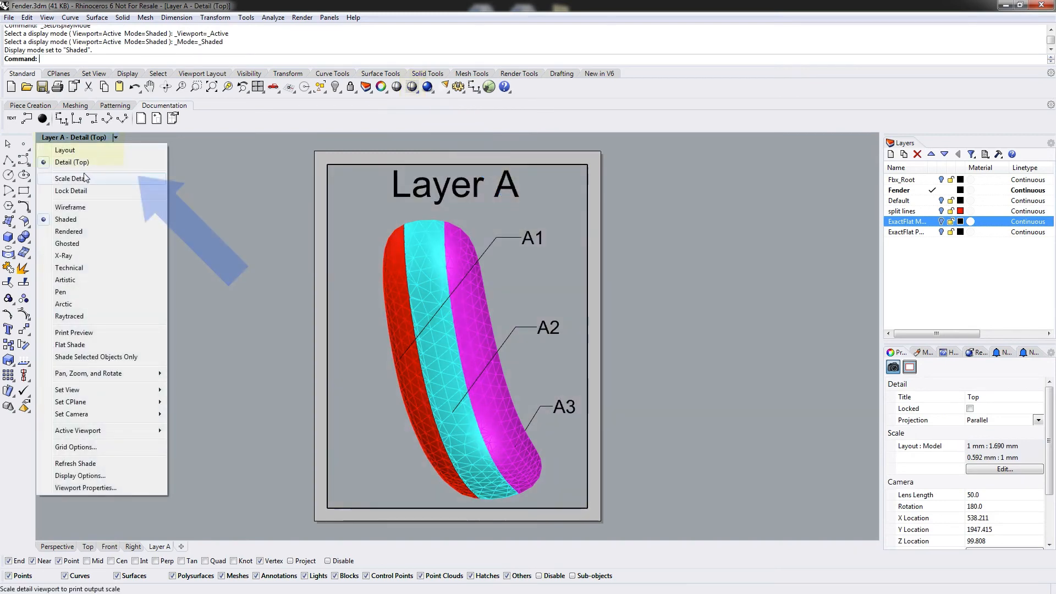
{"action": "left_click", "coordinate": [65, 150]}
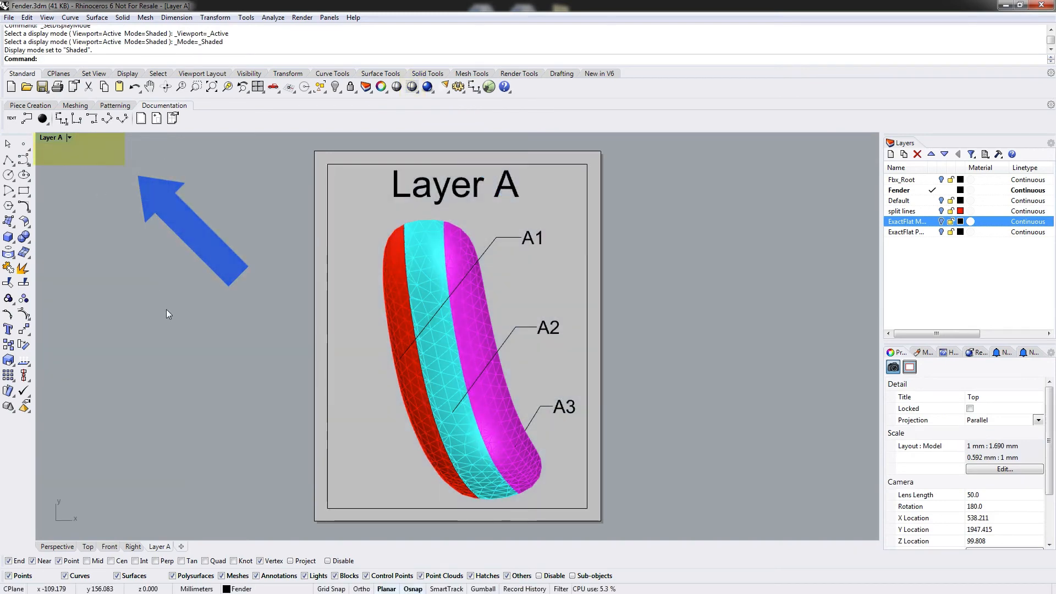
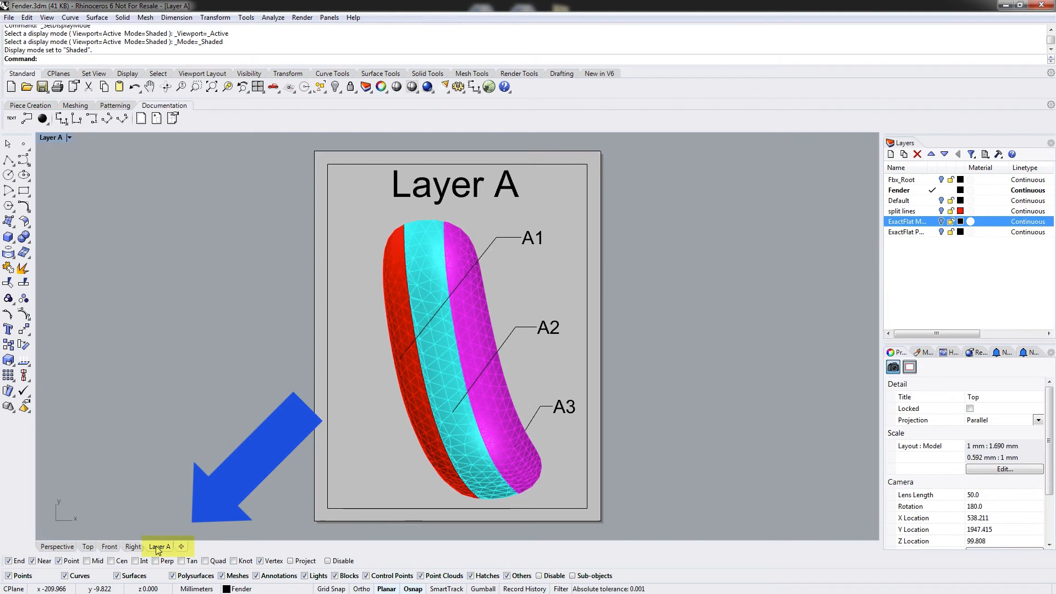
Create a new layout named Layer B.
{"action": "left_click", "coordinate": [58, 547]}
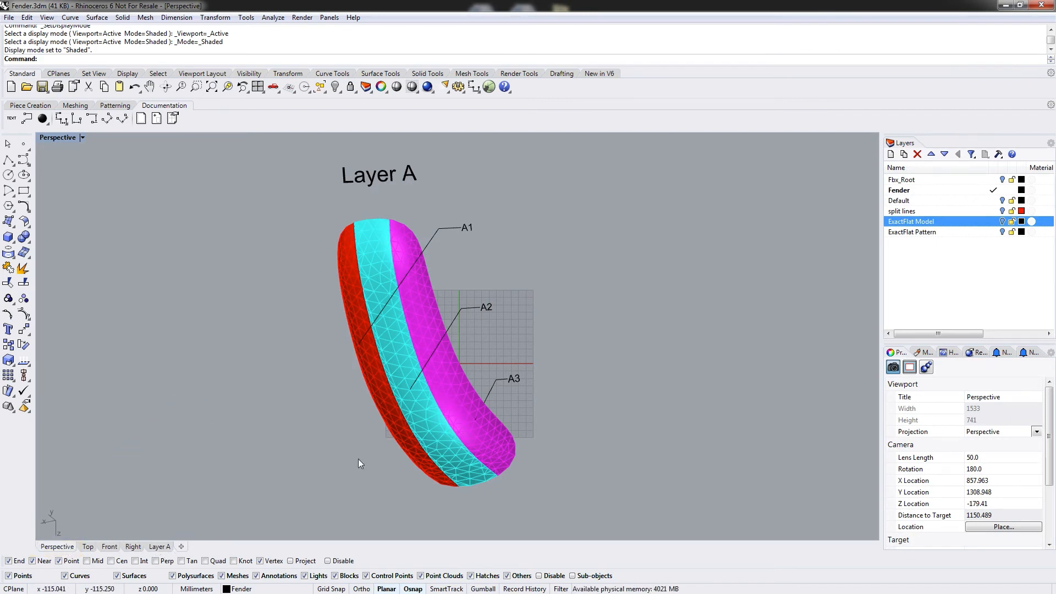
{"action": "scroll", "coordinate": [572, 242], "scroll_direction": "down", "scroll_amount": 6}
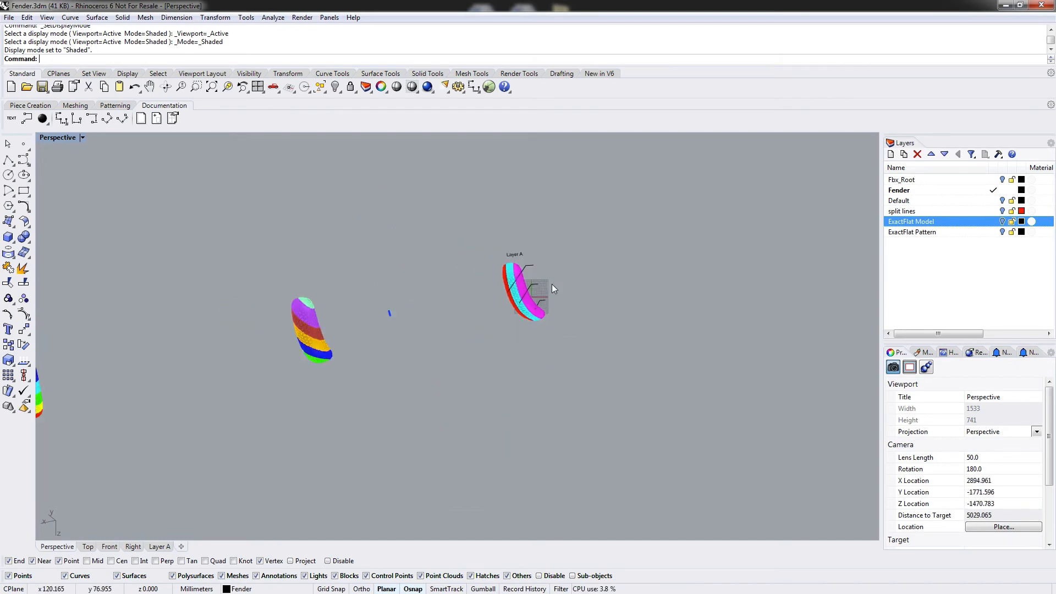
{"action": "left_click", "coordinate": [442, 296]}
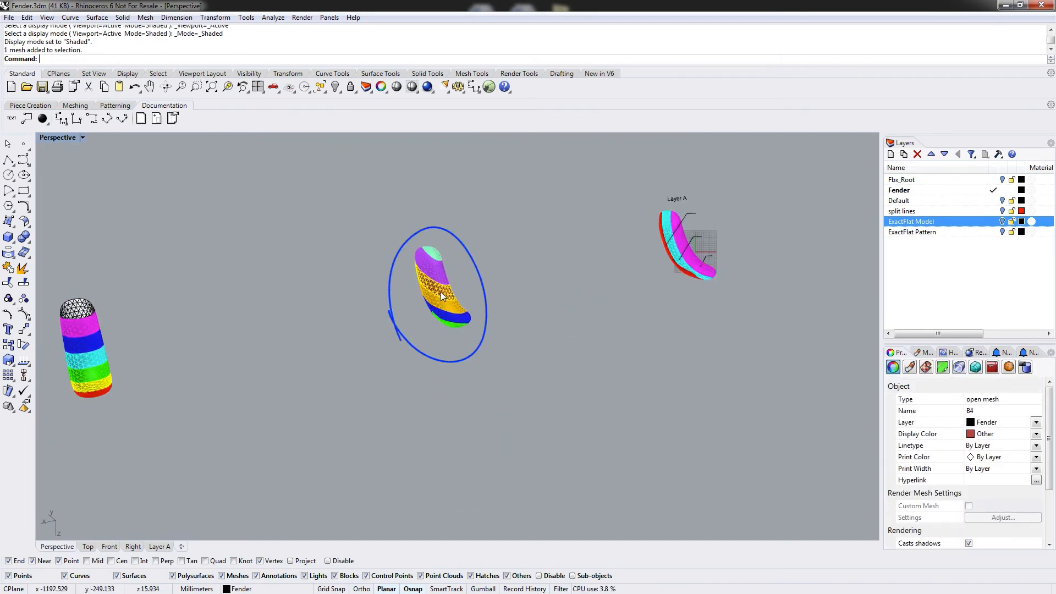
{"action": "scroll", "coordinate": [473, 280], "scroll_direction": "up", "scroll_amount": 5}
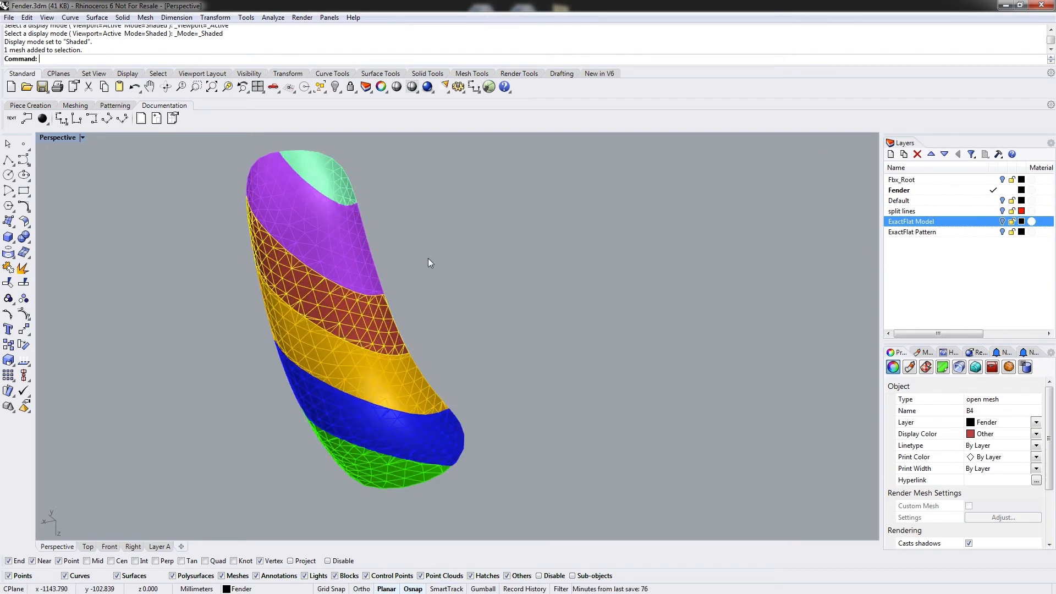
{"action": "left_click", "coordinate": [429, 259]}
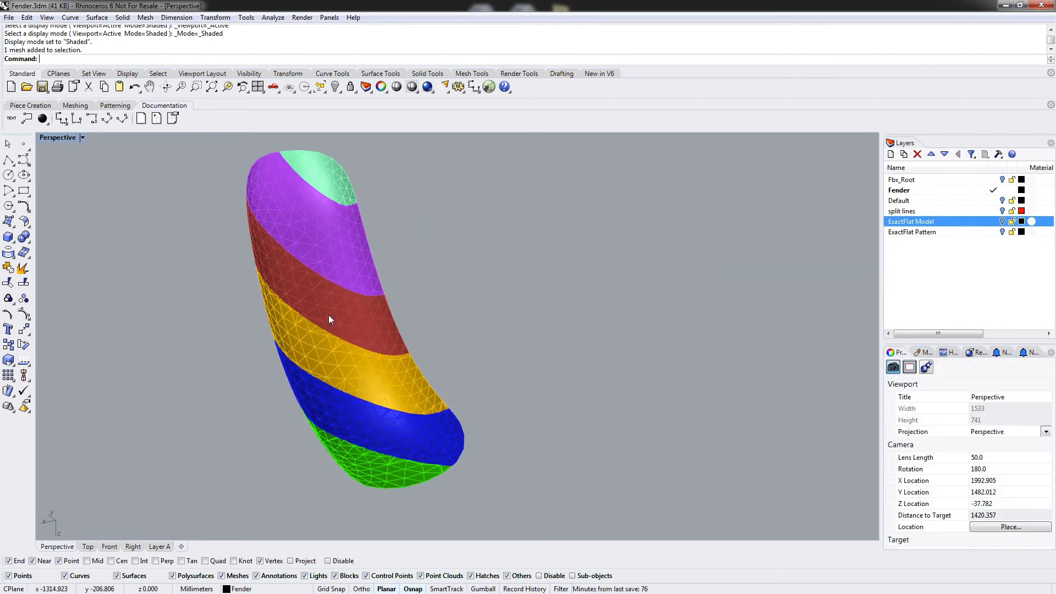
{"action": "left_click", "coordinate": [141, 118]}
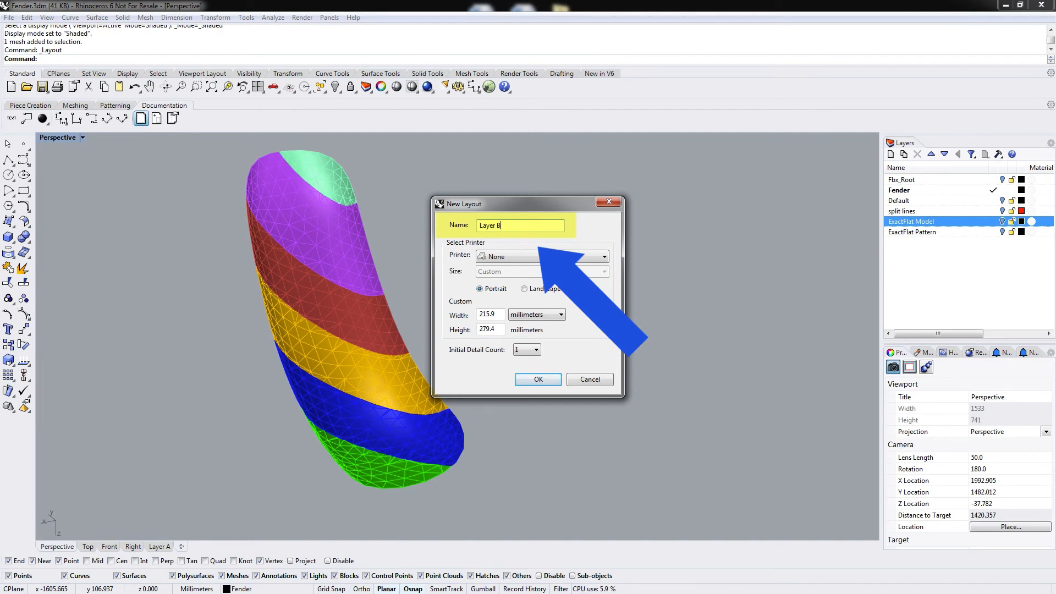
{"action": "type", "text": "Layer B"}
{"action": "left_click", "coordinate": [532, 381]}
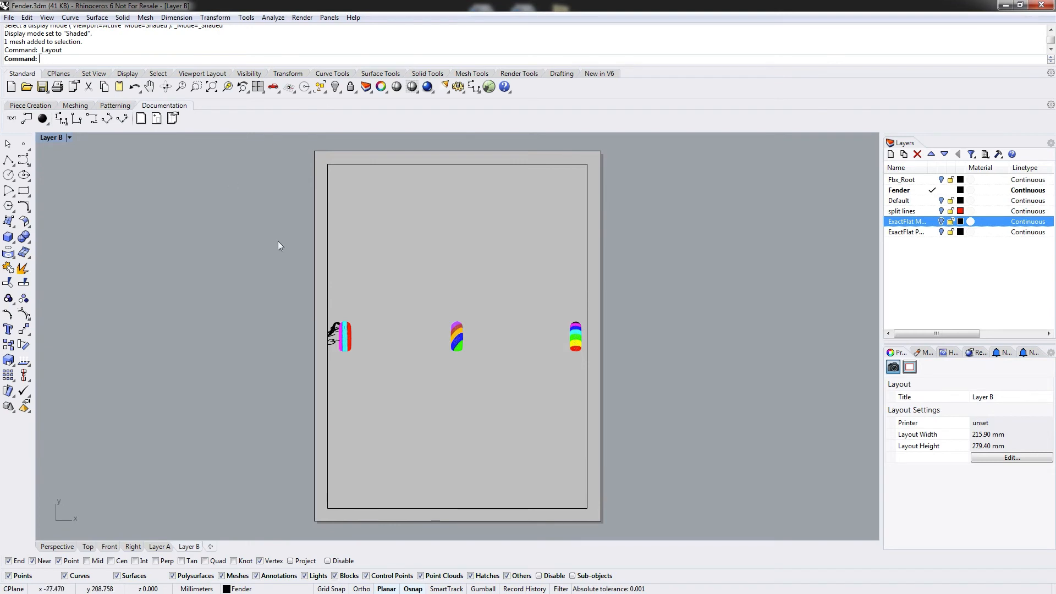
Activate the Top detail of the Layer B layout and zoom it in on the second fender.
{"action": "left_click", "coordinate": [70, 138]}
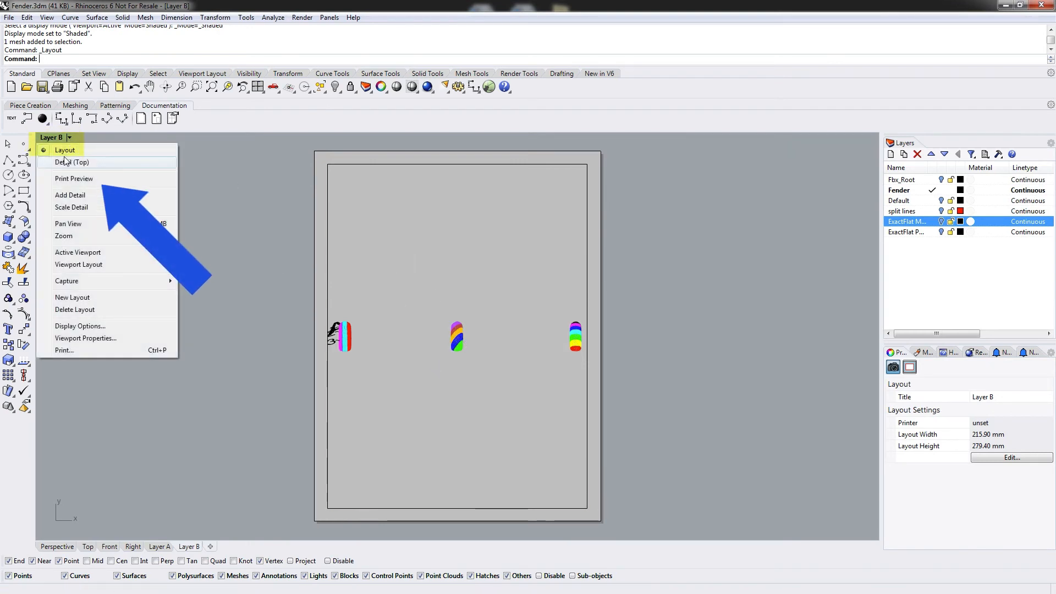
{"action": "left_click", "coordinate": [65, 162]}
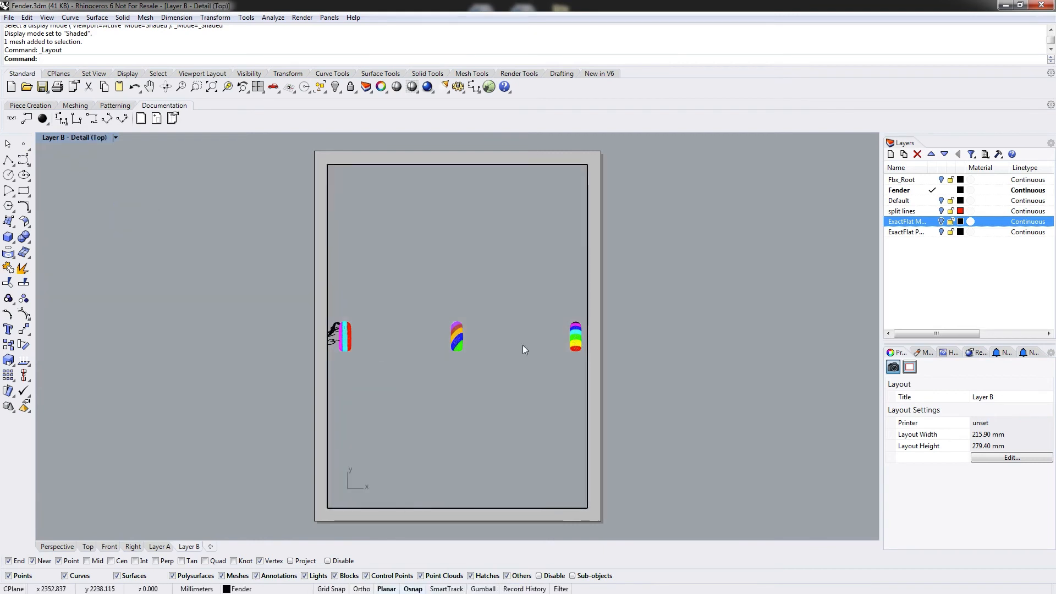
{"action": "right_click_drag", "start_coordinate": [484, 309], "coordinate": [464, 324]}
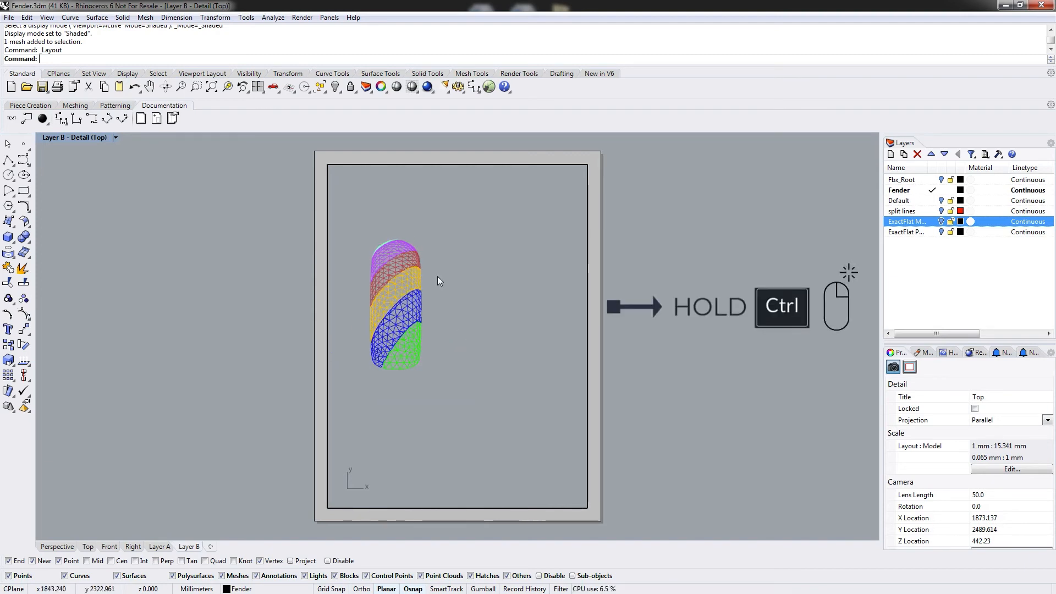
{"action": "right_click_drag", "start_coordinate": [438, 278], "coordinate": [494, 307]}
{"action": "mouse_move", "coordinate": [518, 353]}
{"action": "right_mouse_down", "text": "ctrl"}
{"action": "mouse_move", "coordinate": [513, 321]}
{"action": "mouse_move", "coordinate": [525, 369]}
{"action": "right_mouse_up", "text": "ctrl"}
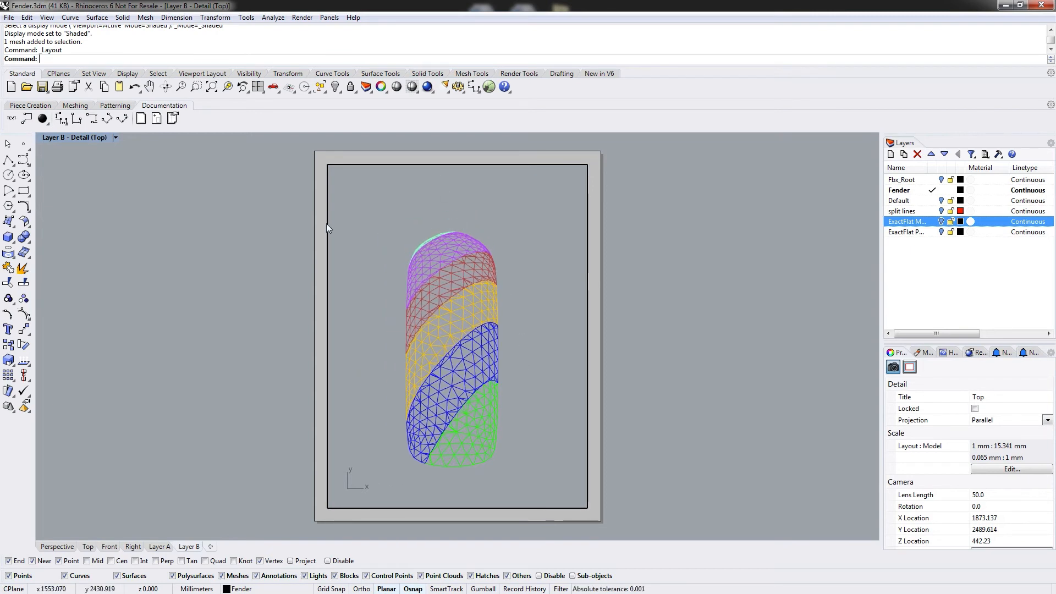
Rotate the detail view so the fender's coloured plies run diagonally across the sheet.
{"action": "left_click", "coordinate": [166, 86]}
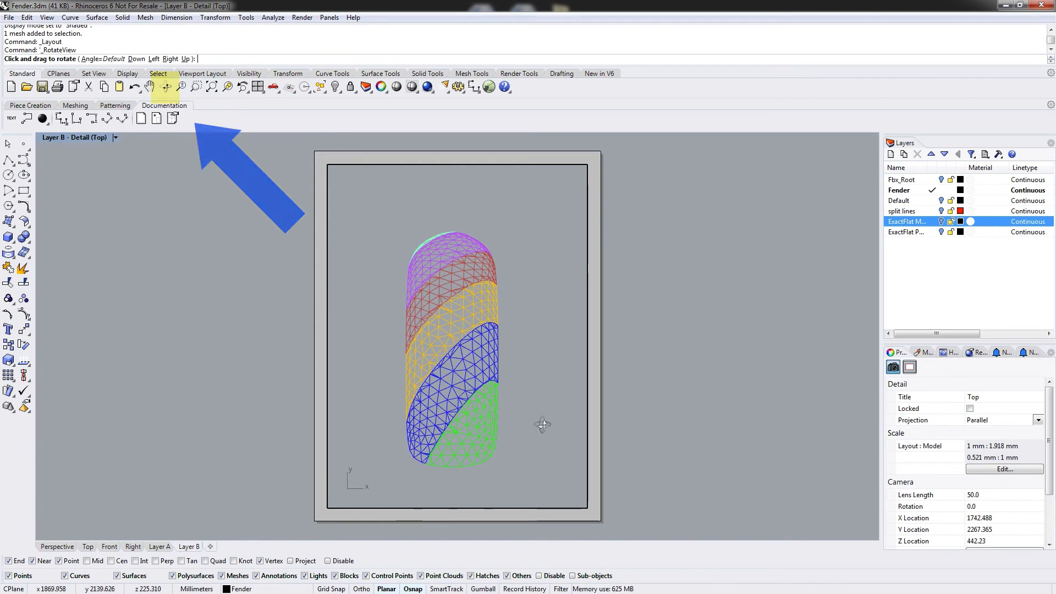
{"action": "left_click_drag", "start_coordinate": [543, 425], "coordinate": [499, 189]}
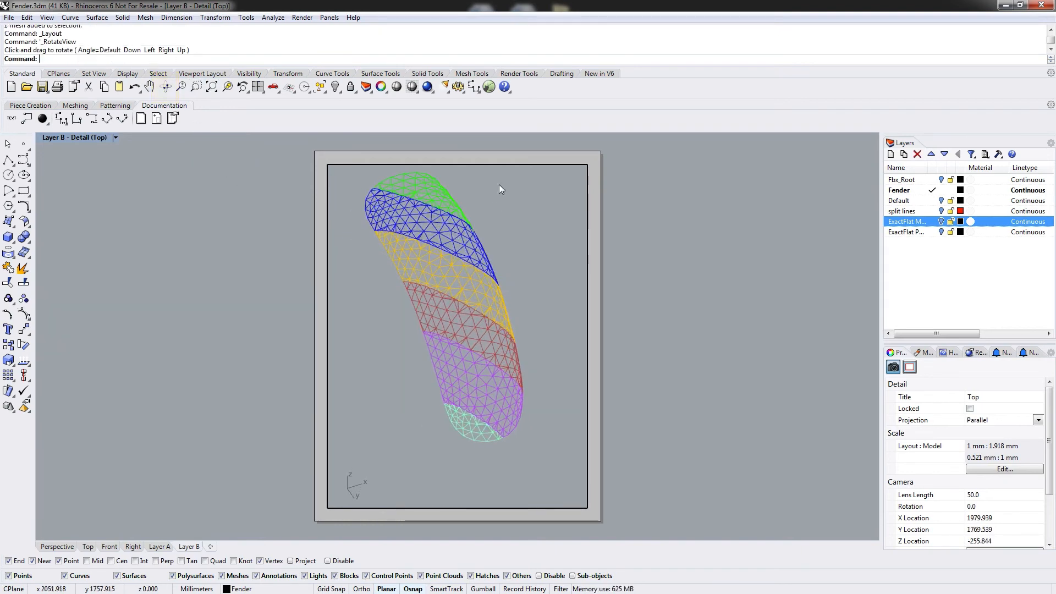
{"action": "left_click", "coordinate": [480, 341]}
{"action": "left_click", "coordinate": [566, 340]}
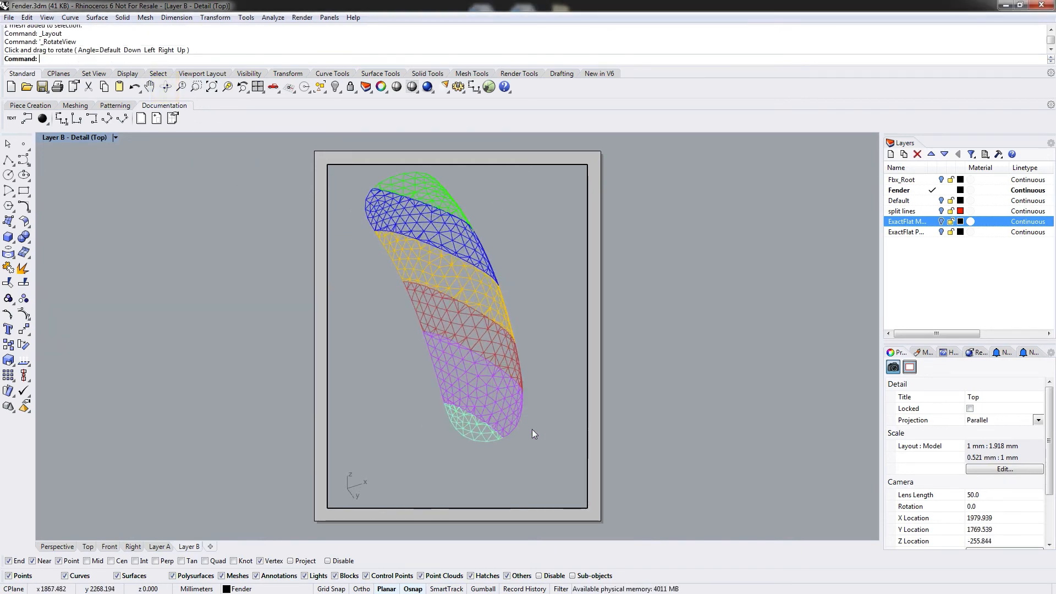
{"action": "right_click_drag", "start_coordinate": [533, 433], "coordinate": [77, 266]}
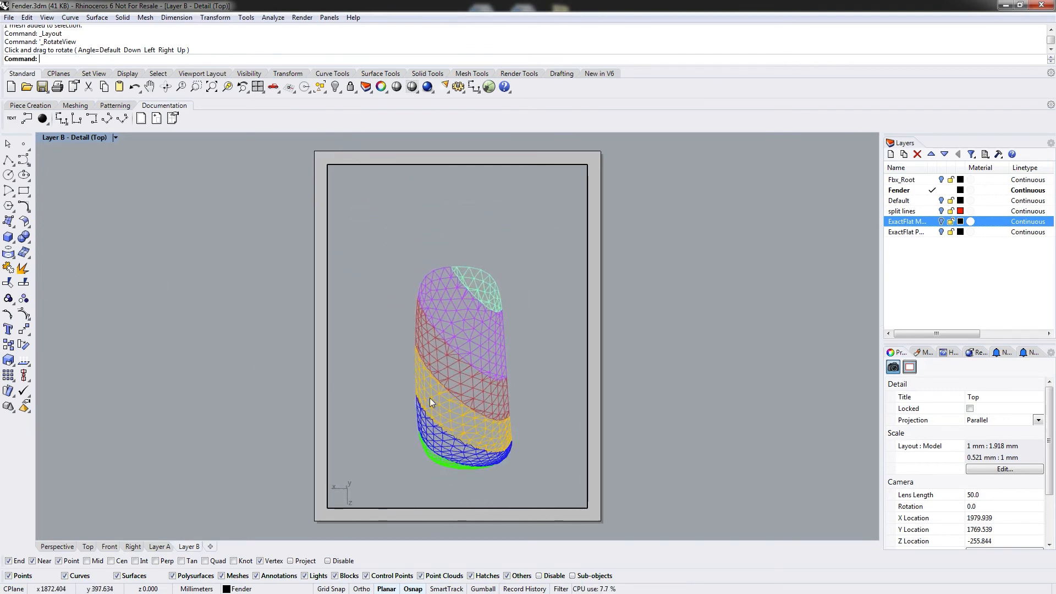
{"action": "right_click_drag", "start_coordinate": [430, 397], "coordinate": [441, 371]}
{"action": "left_click", "coordinate": [488, 308]}
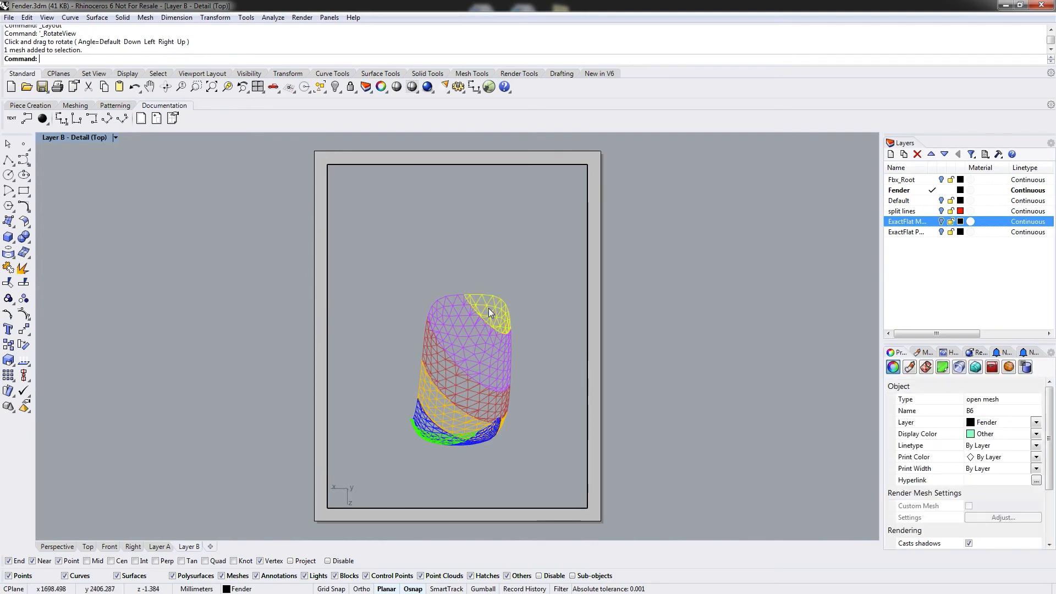
{"action": "right_click_drag", "start_coordinate": [510, 299], "coordinate": [171, 461]}
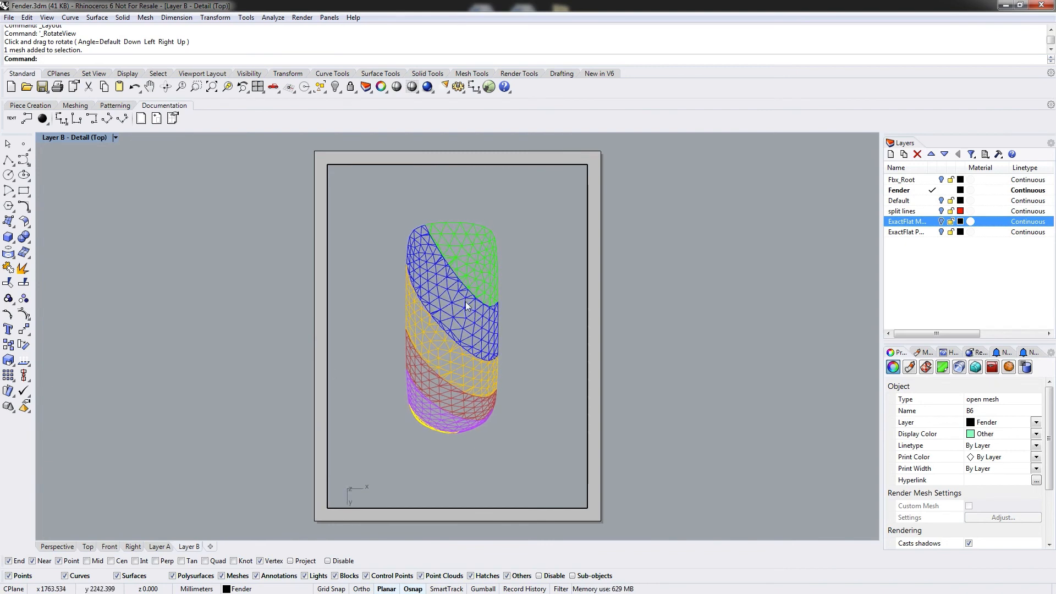
{"action": "left_click", "coordinate": [490, 259]}
{"action": "left_click", "coordinate": [442, 283]}
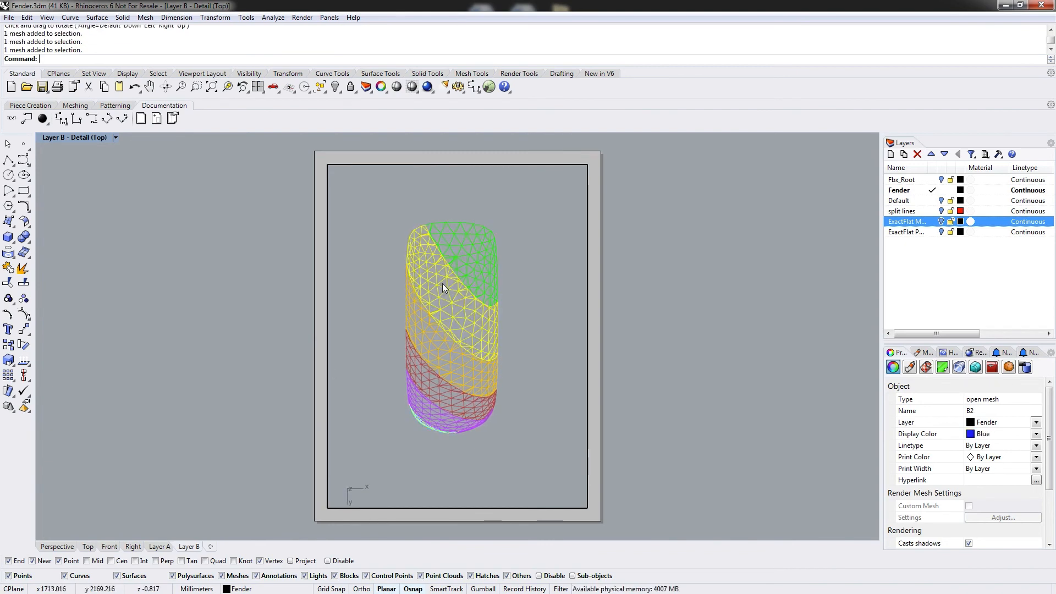
{"action": "right_click_drag", "start_coordinate": [443, 283], "coordinate": [424, 403]}
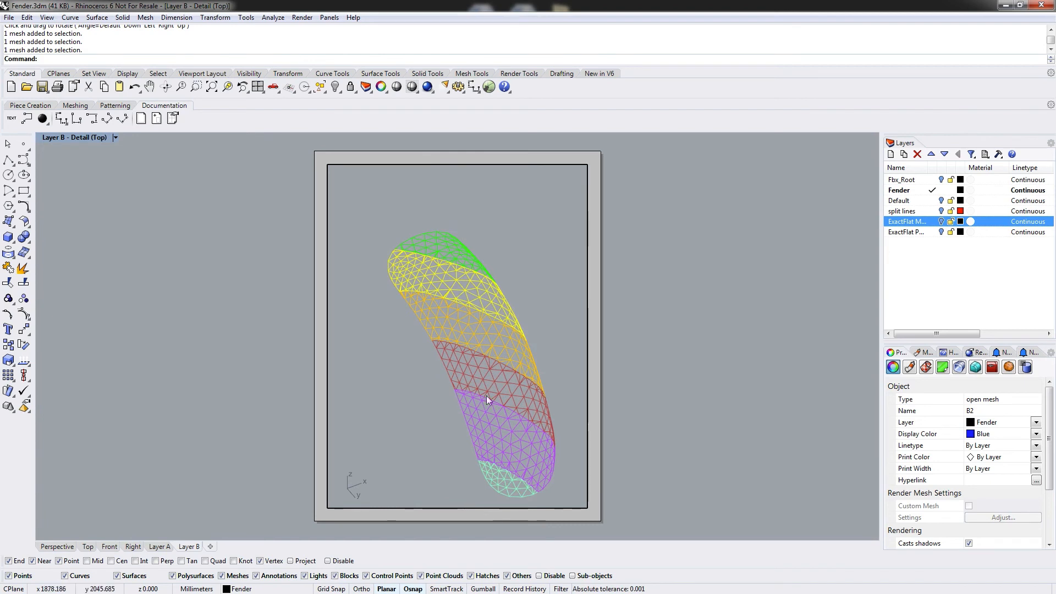
{"action": "mouse_move", "coordinate": [487, 395]}
{"action": "right_mouse_down"}
{"action": "mouse_move", "coordinate": [483, 371]}
{"action": "mouse_move", "coordinate": [481, 405]}
{"action": "mouse_move", "coordinate": [468, 403]}
{"action": "right_mouse_up"}
{"action": "left_click", "coordinate": [498, 259]}
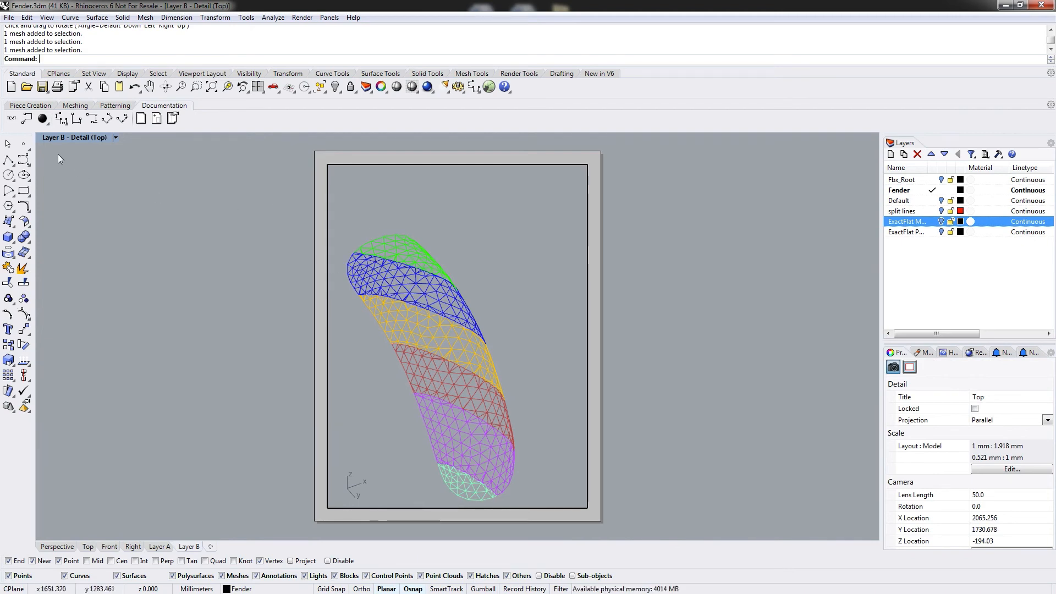
Set the construction plane to match the detail's view.
{"action": "left_click", "coordinate": [41, 105]}
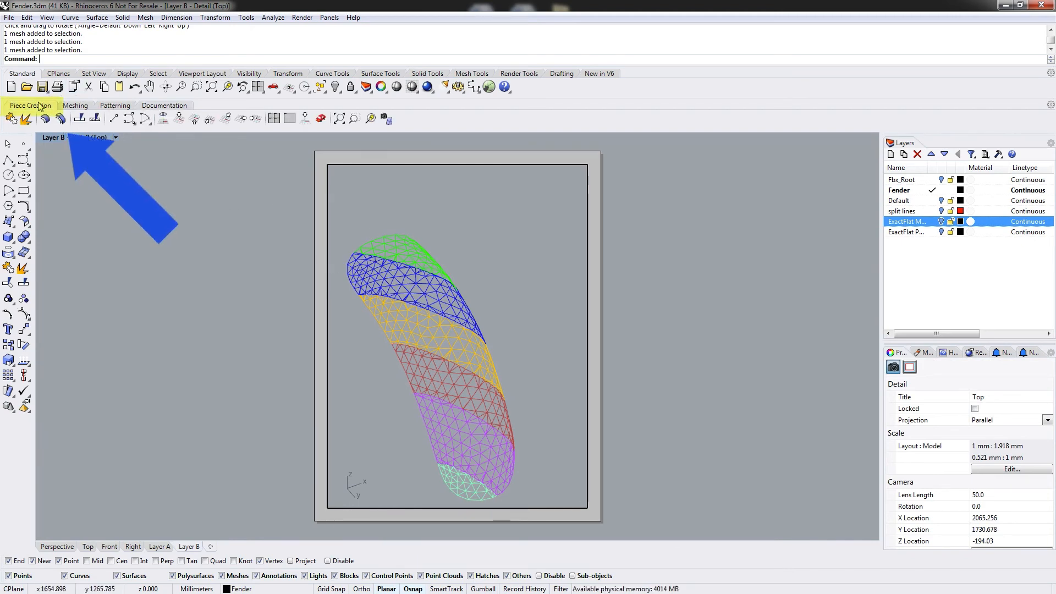
{"action": "left_click", "coordinate": [163, 119]}
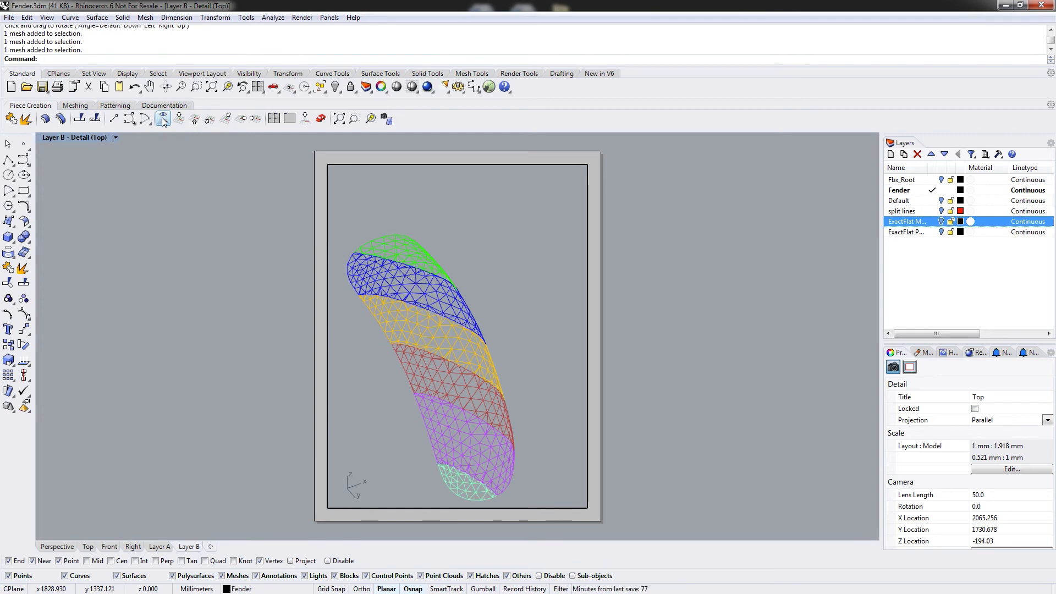
{"action": "left_click", "coordinate": [163, 120]}
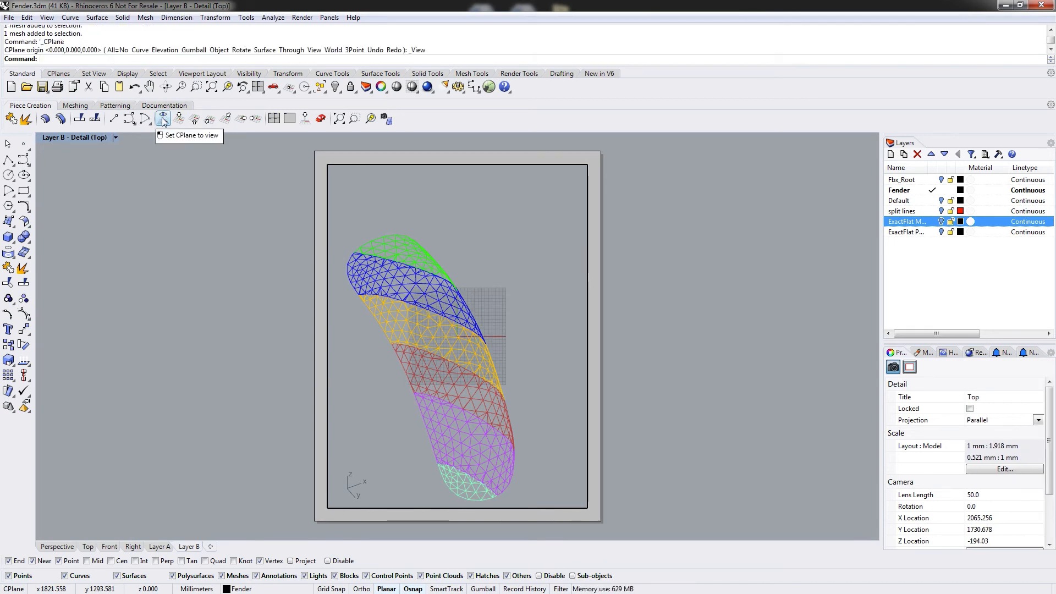
{"action": "left_click", "coordinate": [164, 106]}
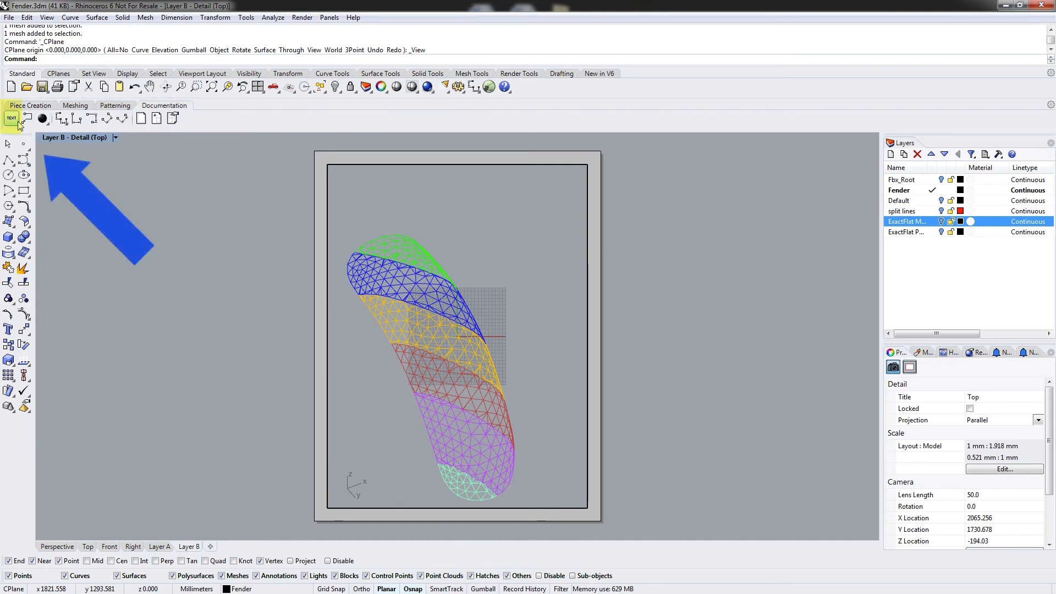
Add the title text "Layer B" at 20 mm height near the top of the sheet.
{"action": "left_click", "coordinate": [16, 120]}
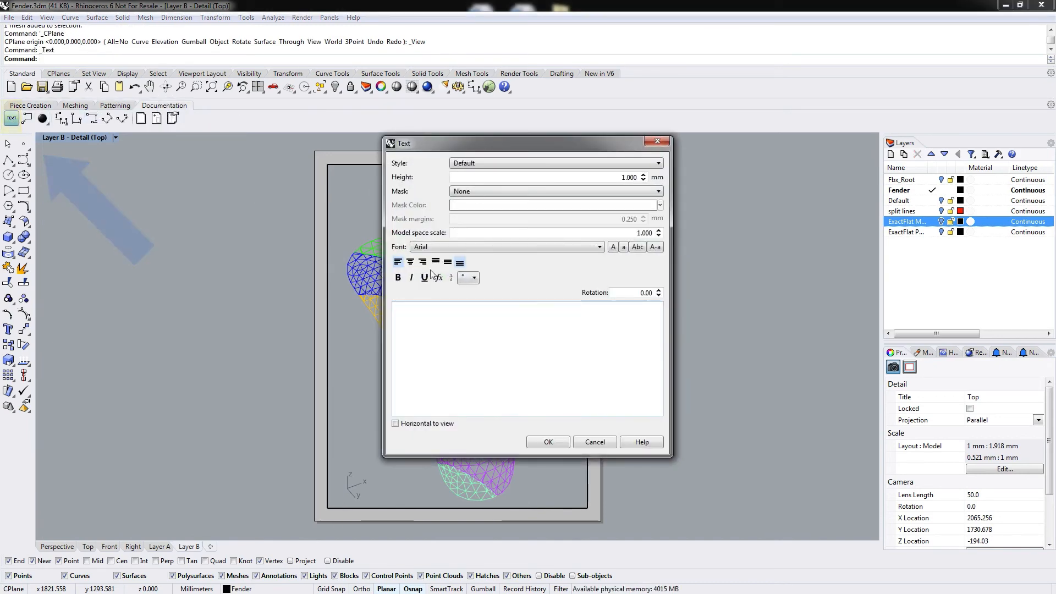
{"action": "type", "text": "Layer "}
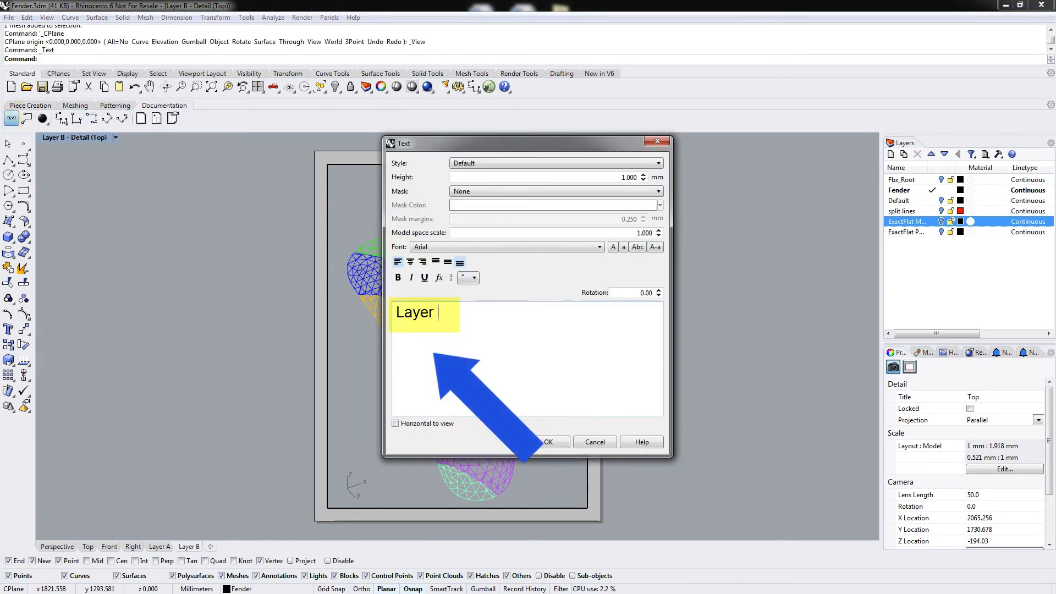
{"action": "type", "text": "B"}
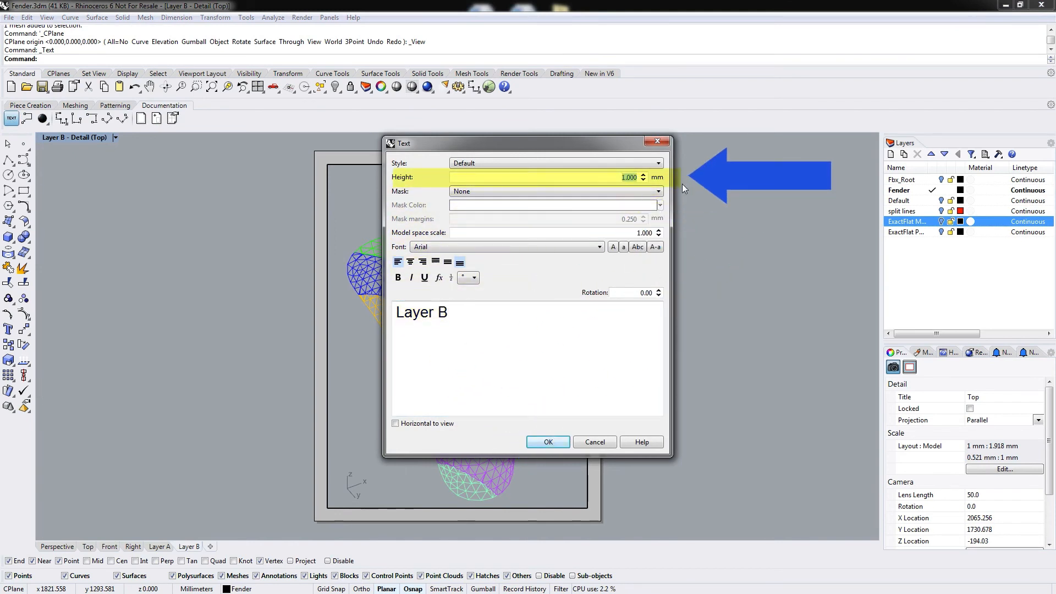
{"action": "type", "text": "20"}
{"action": "left_click", "coordinate": [548, 441]}
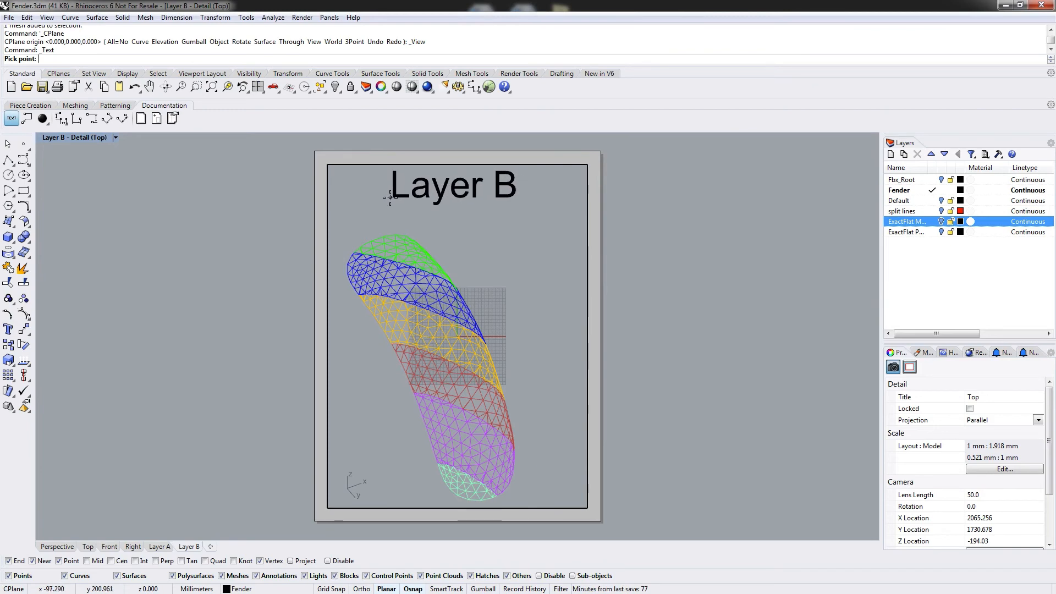
{"action": "left_click", "coordinate": [390, 197]}
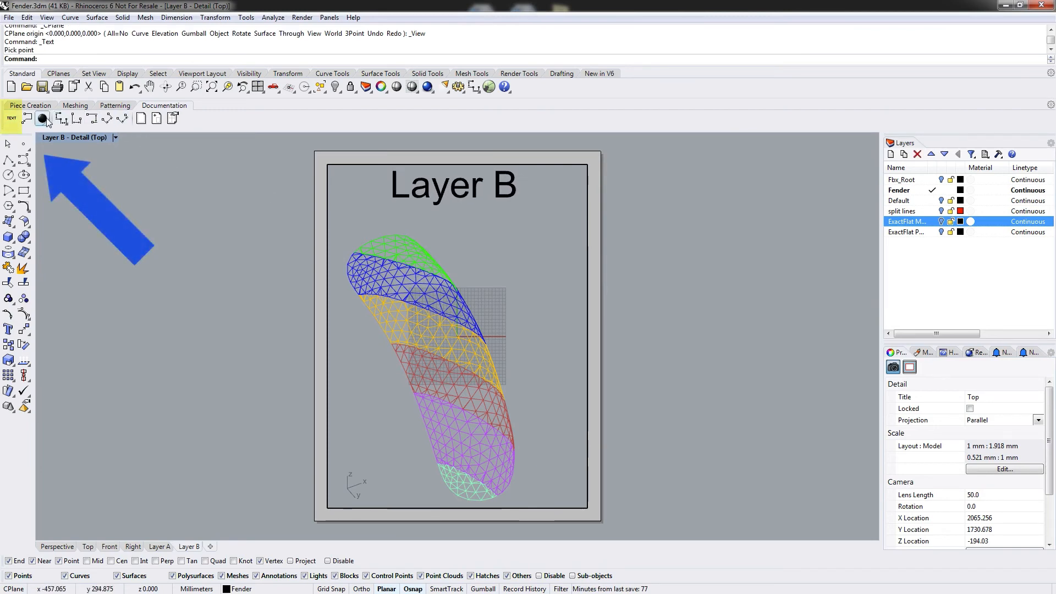
Add a leader from the green ply labelled B1 with 10 mm text height.
{"action": "left_click", "coordinate": [12, 119]}
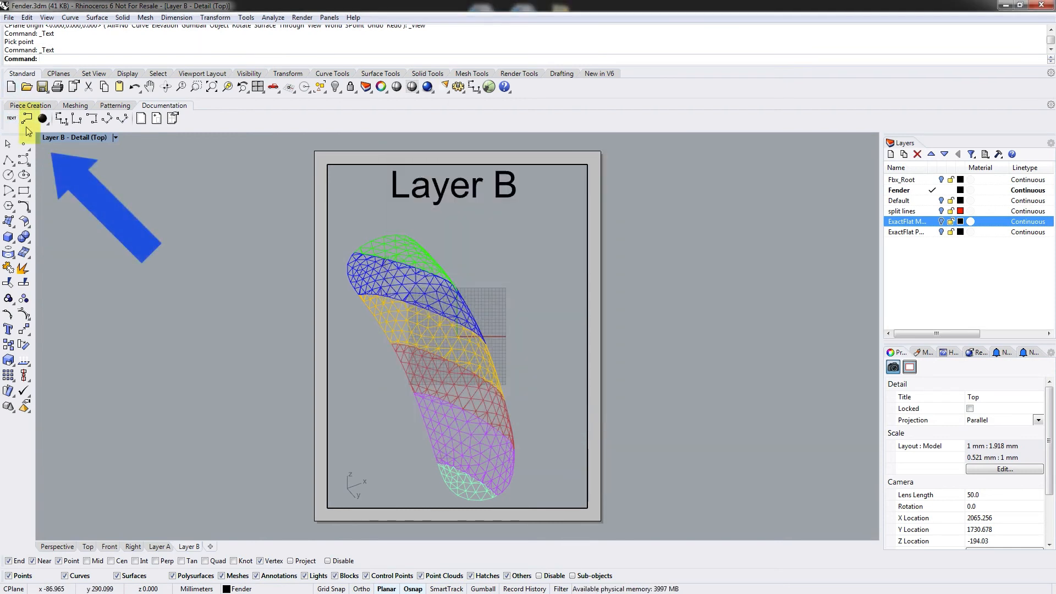
{"action": "left_click", "coordinate": [26, 120]}
{"action": "left_click", "coordinate": [404, 252]}
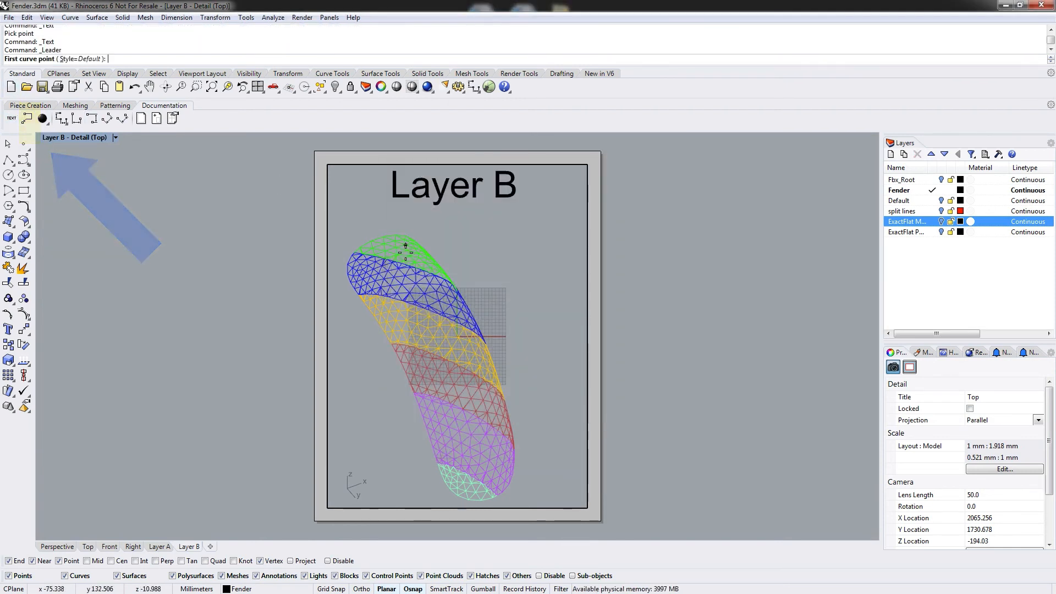
{"action": "left_click", "coordinate": [447, 217]}
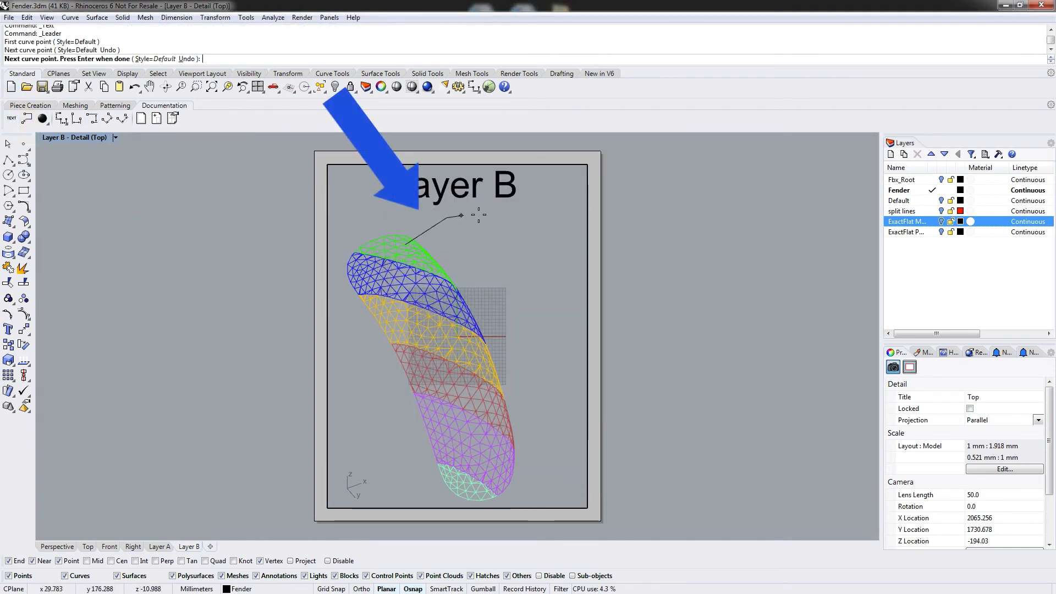
{"action": "left_click", "coordinate": [469, 217]}
{"action": "key", "text": "Return"}
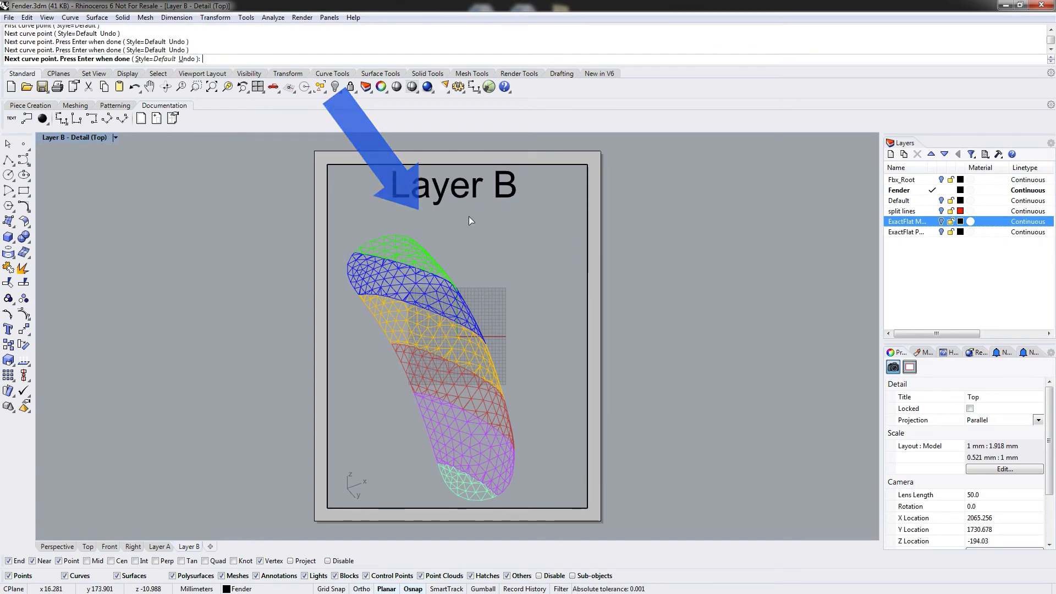
{"action": "type", "text": "B1"}
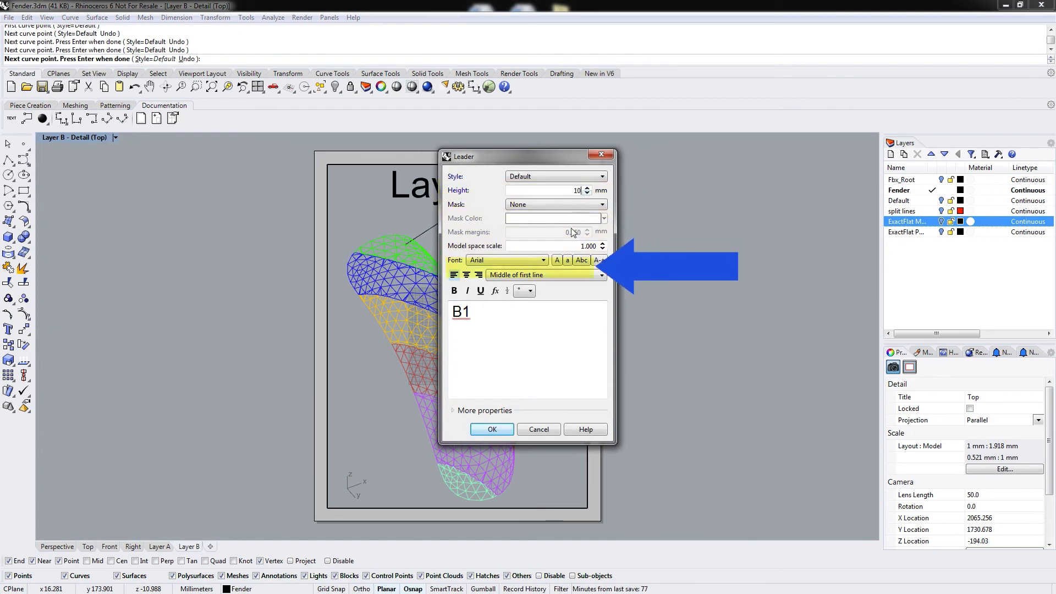
{"action": "left_click", "coordinate": [492, 429]}
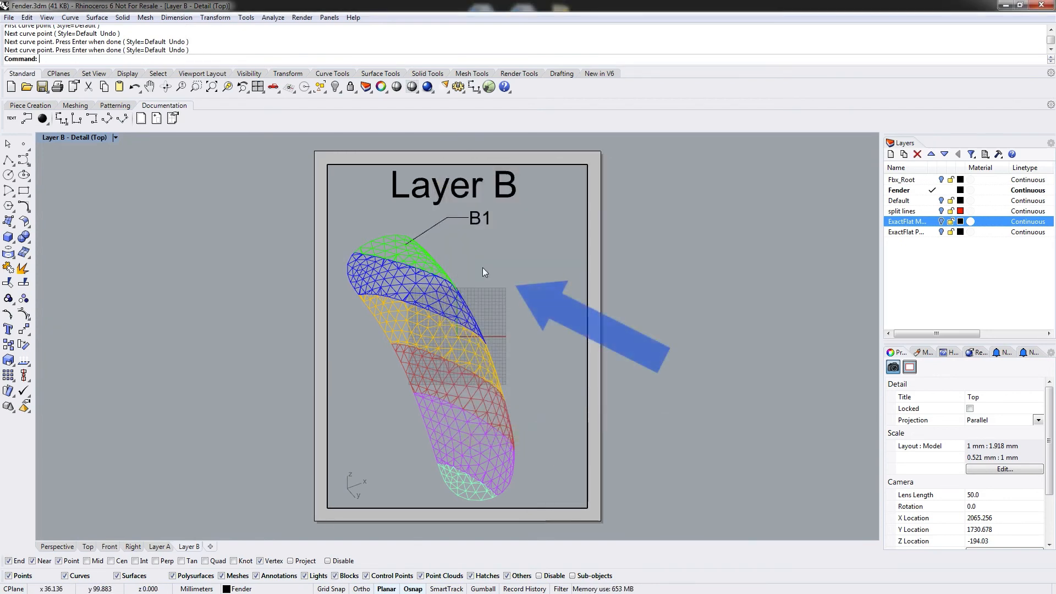
Add a leader from the blue ply labelled B2 with 10 mm text height.
{"action": "right_click", "coordinate": [483, 267]}
{"action": "left_click", "coordinate": [437, 302]}
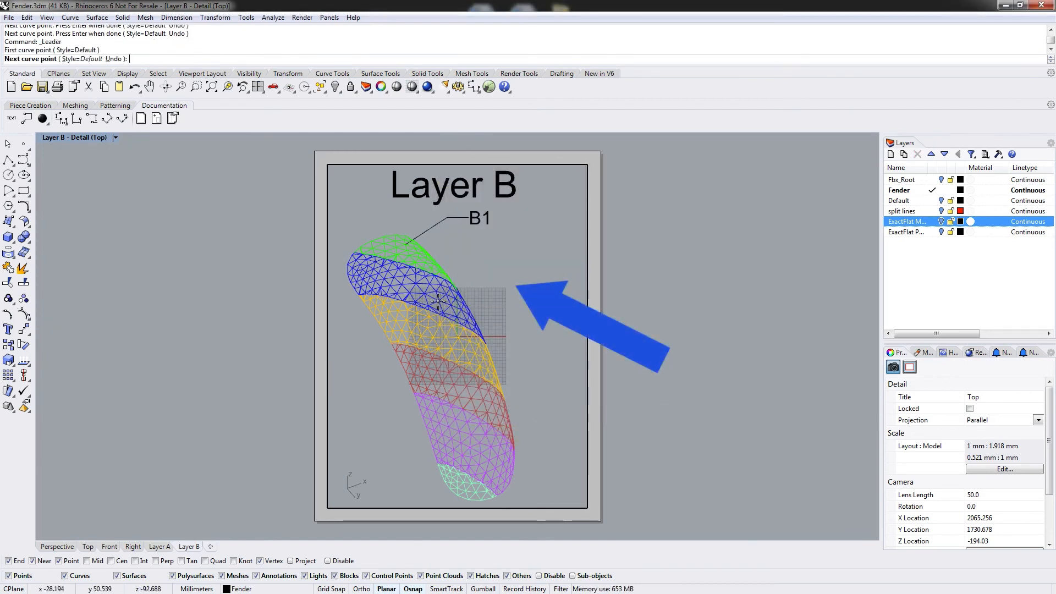
{"action": "left_click", "coordinate": [477, 267]}
{"action": "left_click", "coordinate": [492, 266]}
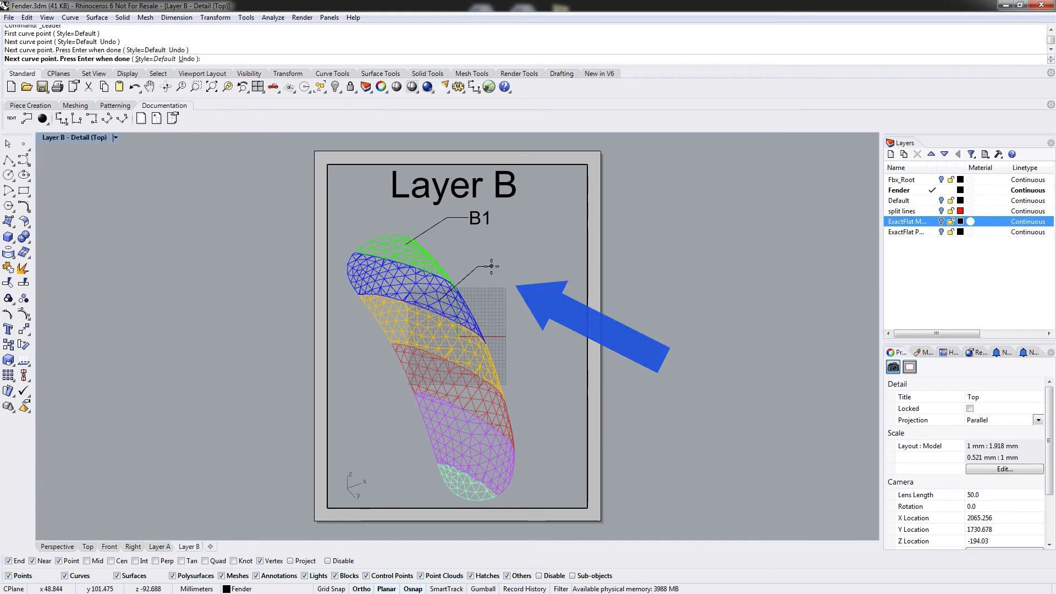
{"action": "right_click", "coordinate": [491, 266]}
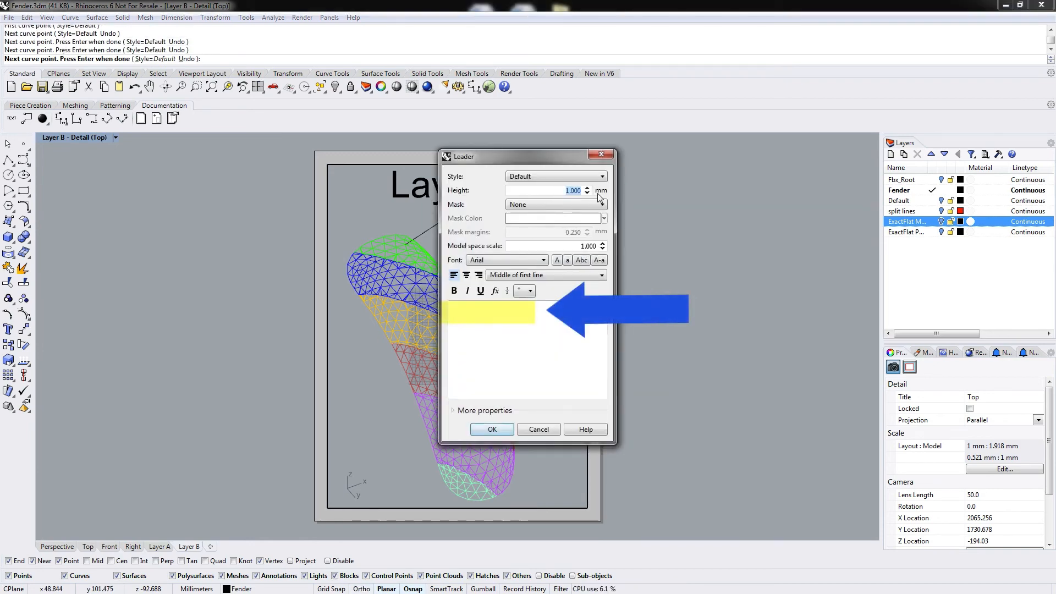
{"action": "type", "text": "B2"}
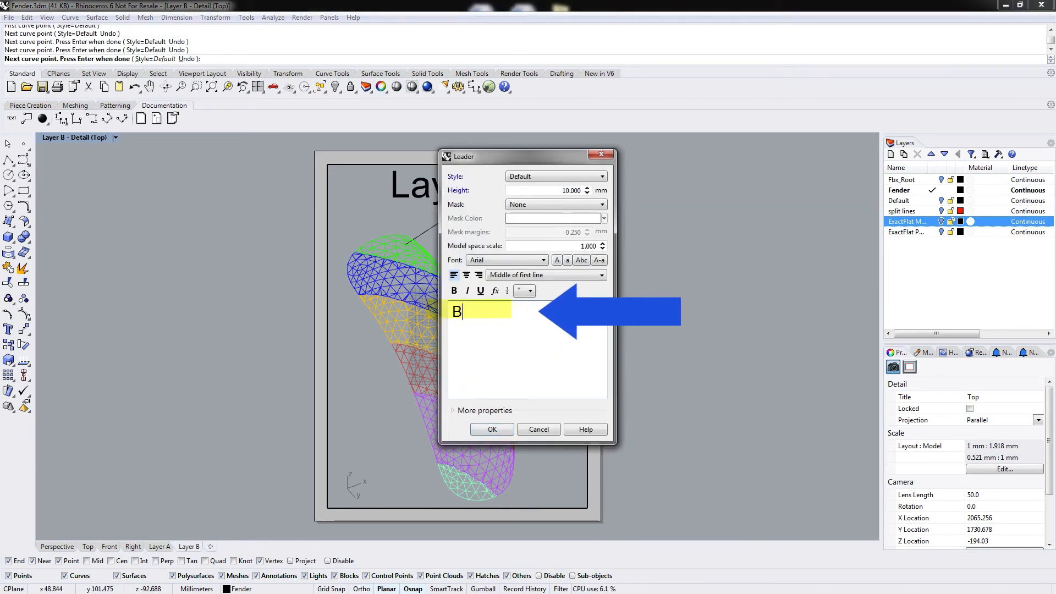
{"action": "left_click", "coordinate": [493, 431]}
Add a leader from the yellow ply labelled B3 with 10 mm text height.
{"action": "key", "text": "Return"}
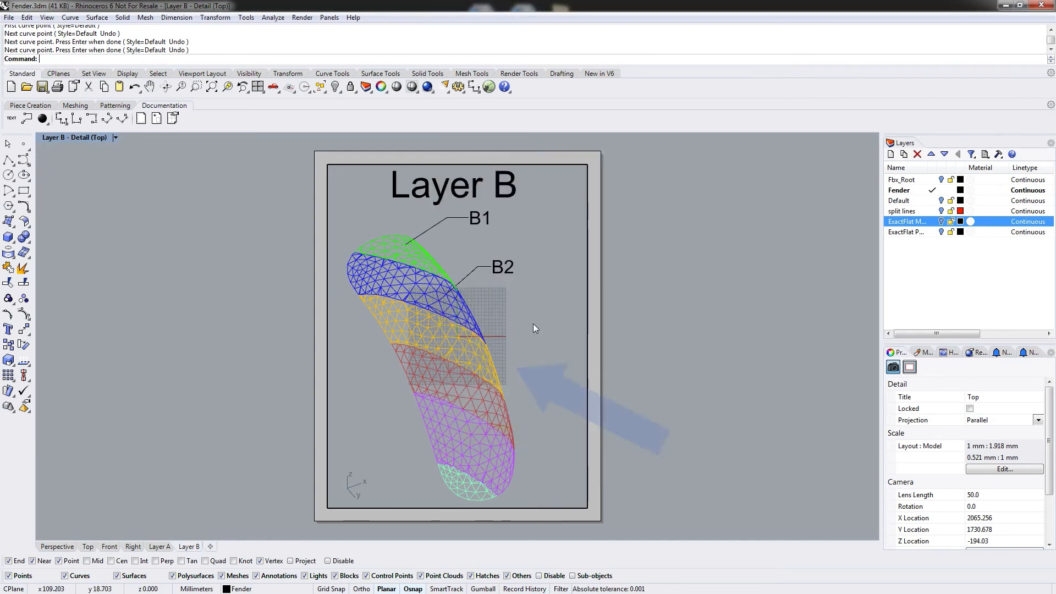
{"action": "left_click", "coordinate": [464, 348]}
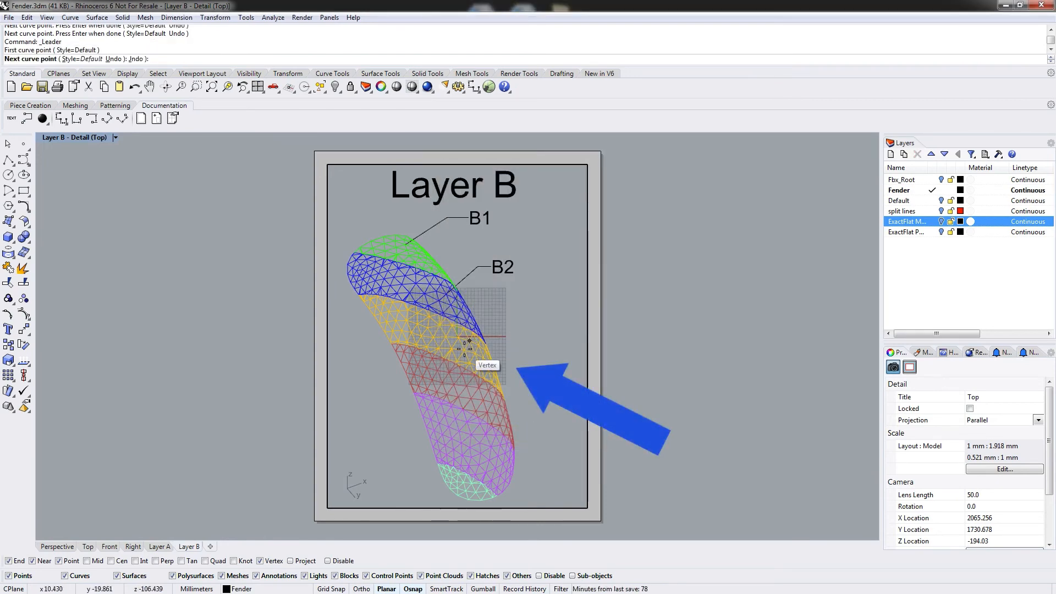
{"action": "left_click", "coordinate": [505, 312]}
{"action": "left_click", "coordinate": [519, 312]}
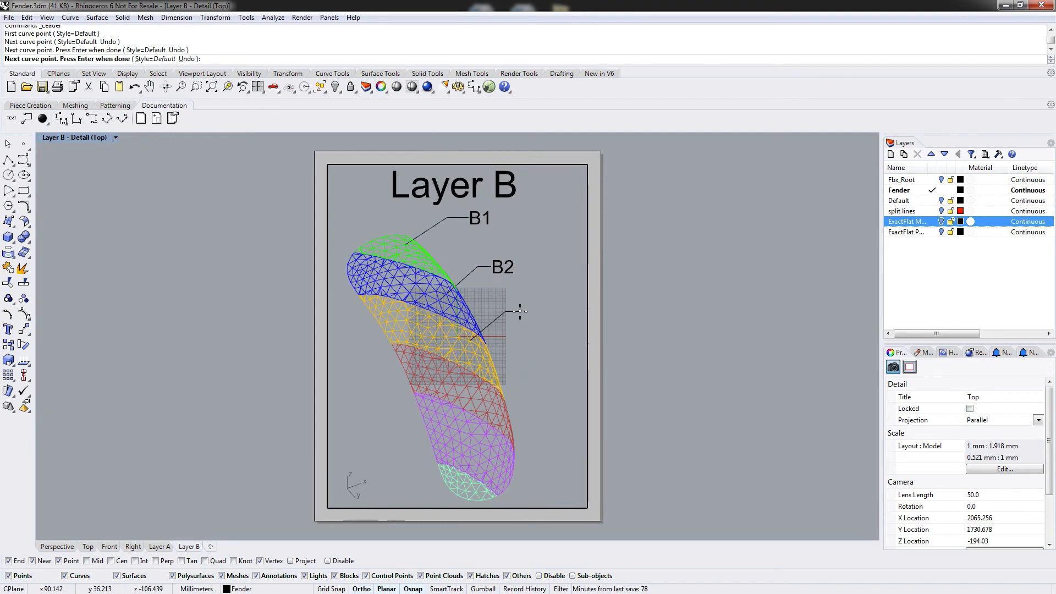
{"action": "key", "text": "Return"}
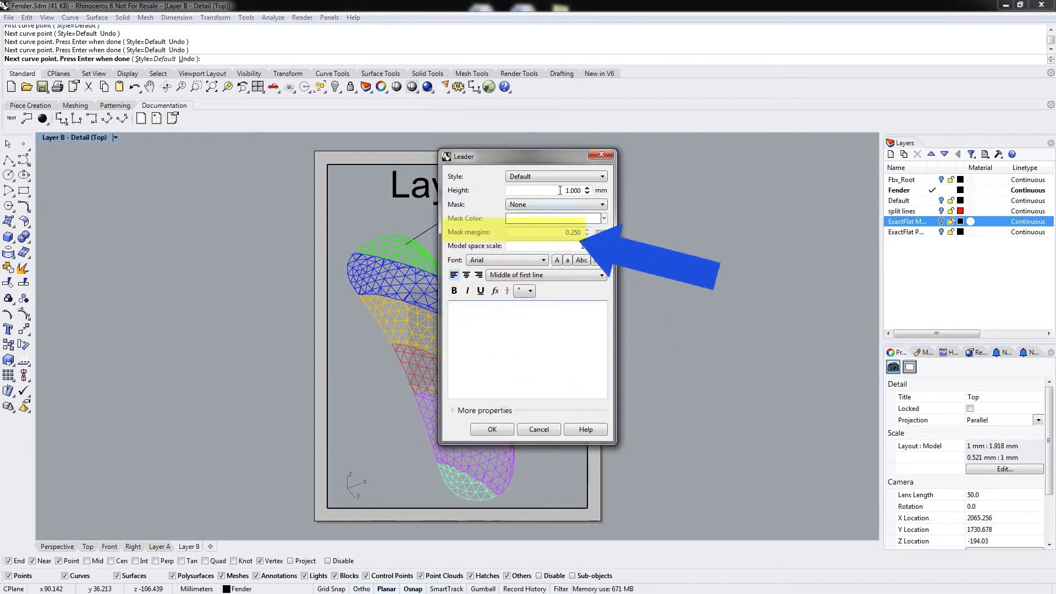
{"action": "type", "text": "10"}
{"action": "left_click", "coordinate": [495, 324]}
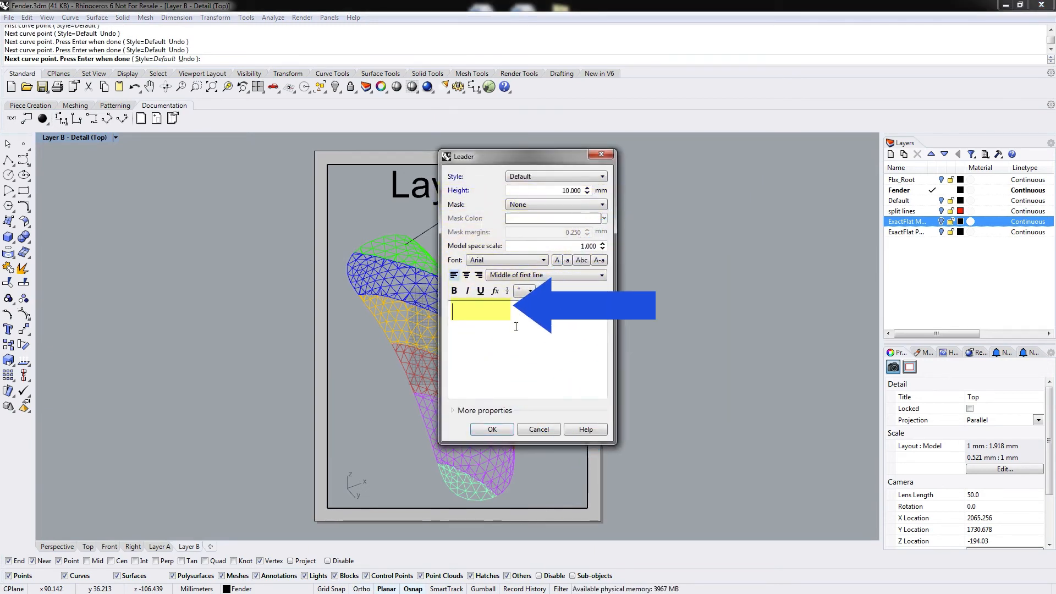
{"action": "type", "text": "B3"}
{"action": "left_click", "coordinate": [492, 429]}
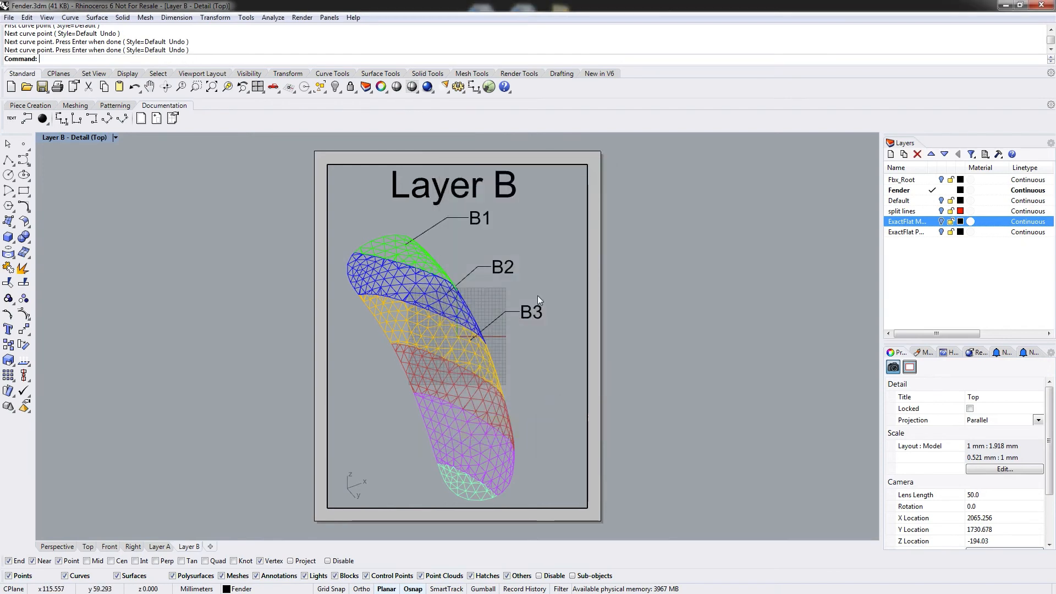
Add a leader from the red ply labelled B4 with 10 mm text height.
{"action": "key", "text": "Return"}
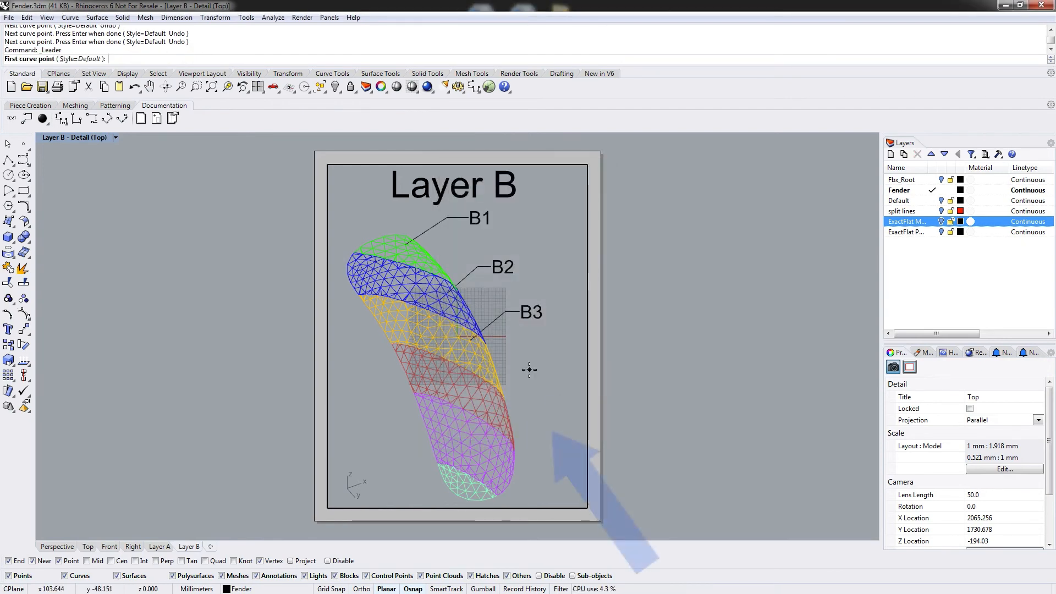
{"action": "left_click", "coordinate": [477, 404]}
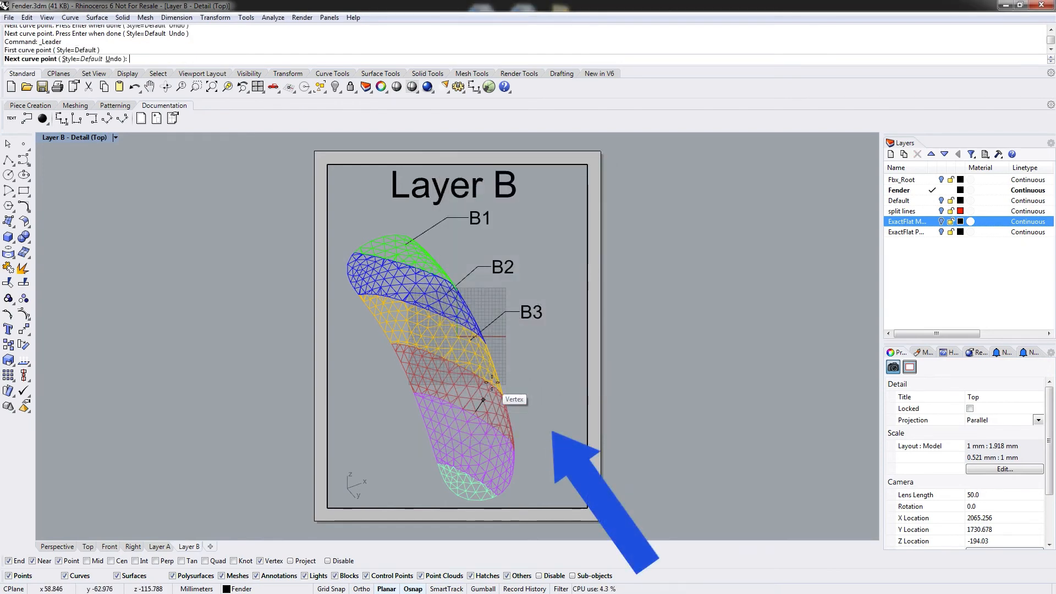
{"action": "left_click", "coordinate": [519, 374]}
{"action": "left_click", "coordinate": [532, 373]}
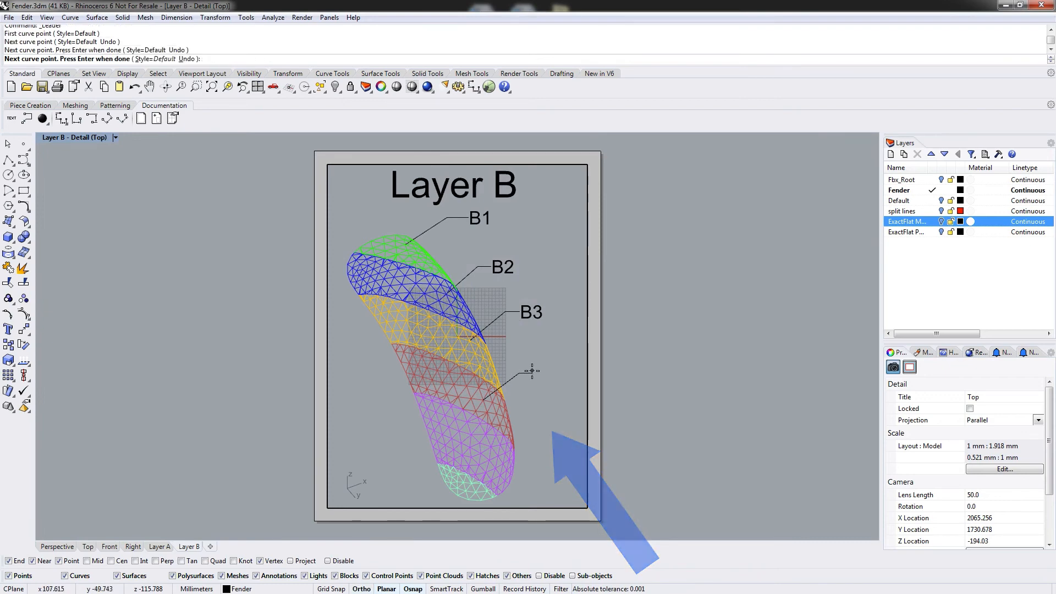
{"action": "key", "text": "Return"}
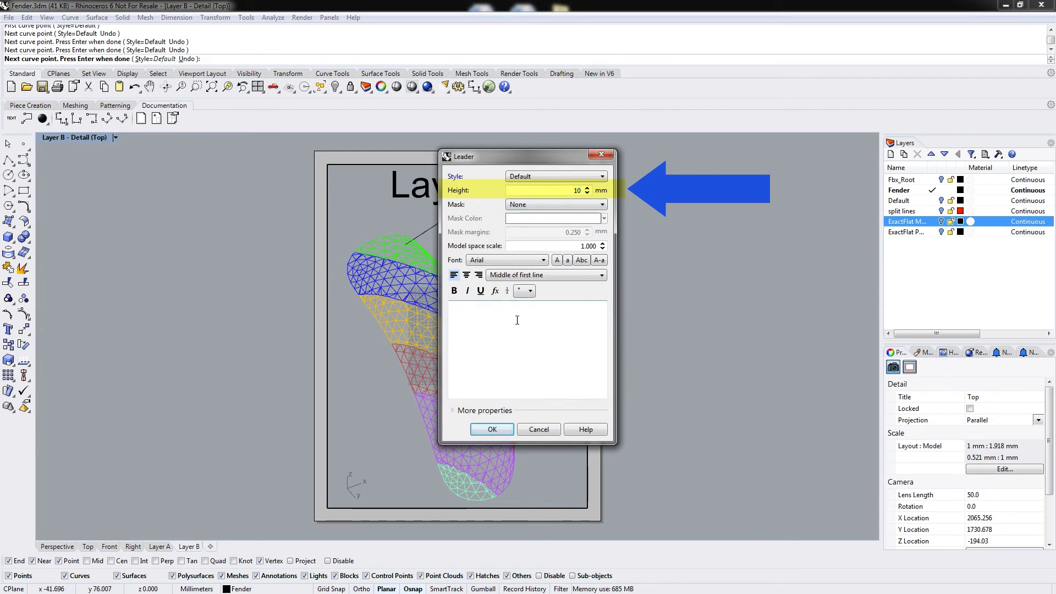
{"action": "left_click", "coordinate": [503, 332]}
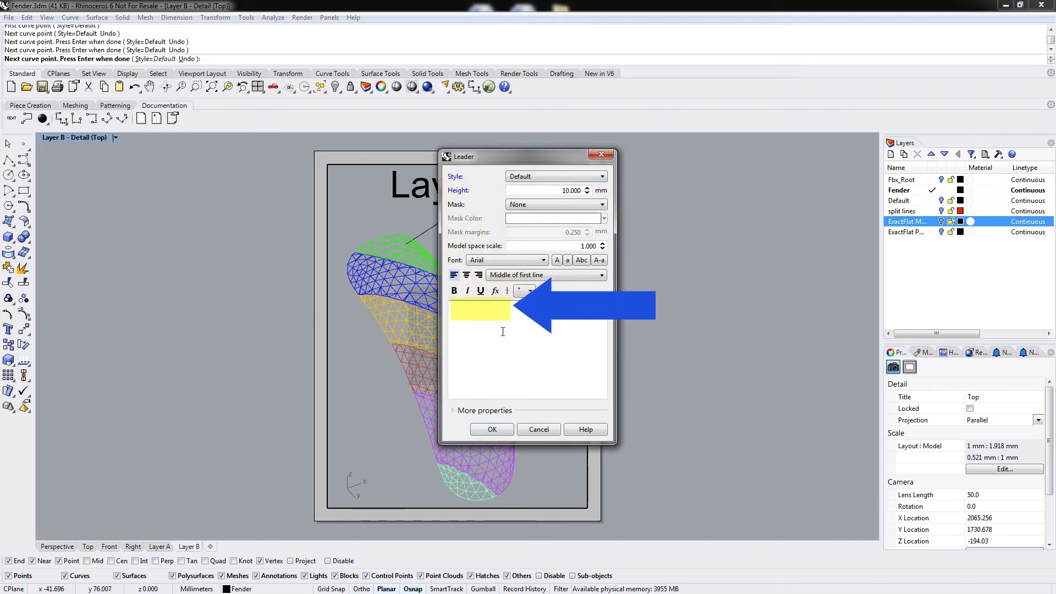
{"action": "left_click_drag", "start_coordinate": [474, 155], "coordinate": [653, 164]}
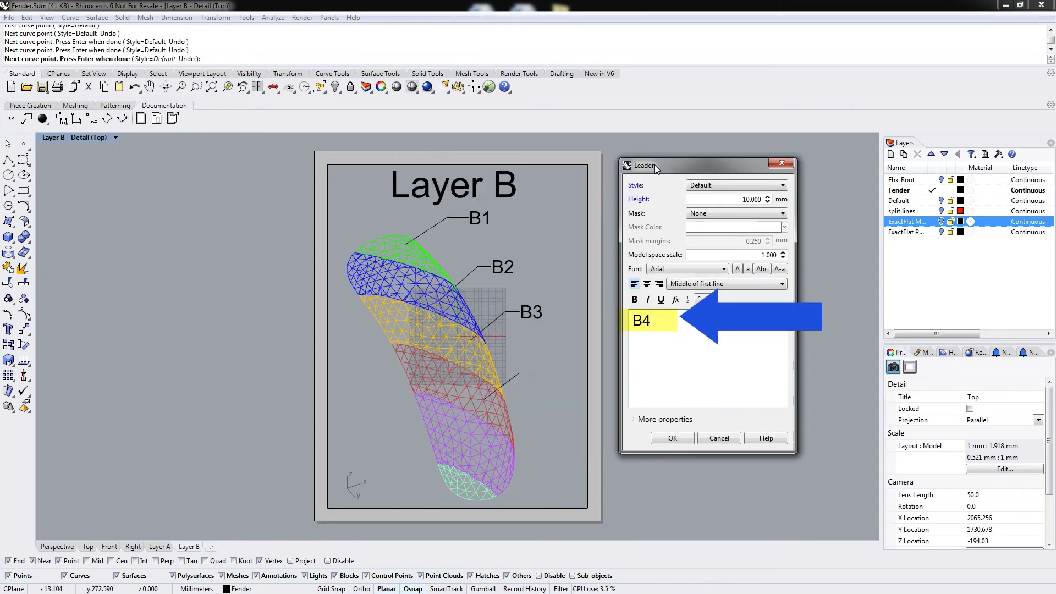
{"action": "left_click", "coordinate": [674, 440]}
Add a leader from the purple ply labelled B5 with 10 mm text height.
{"action": "key", "text": "Return"}
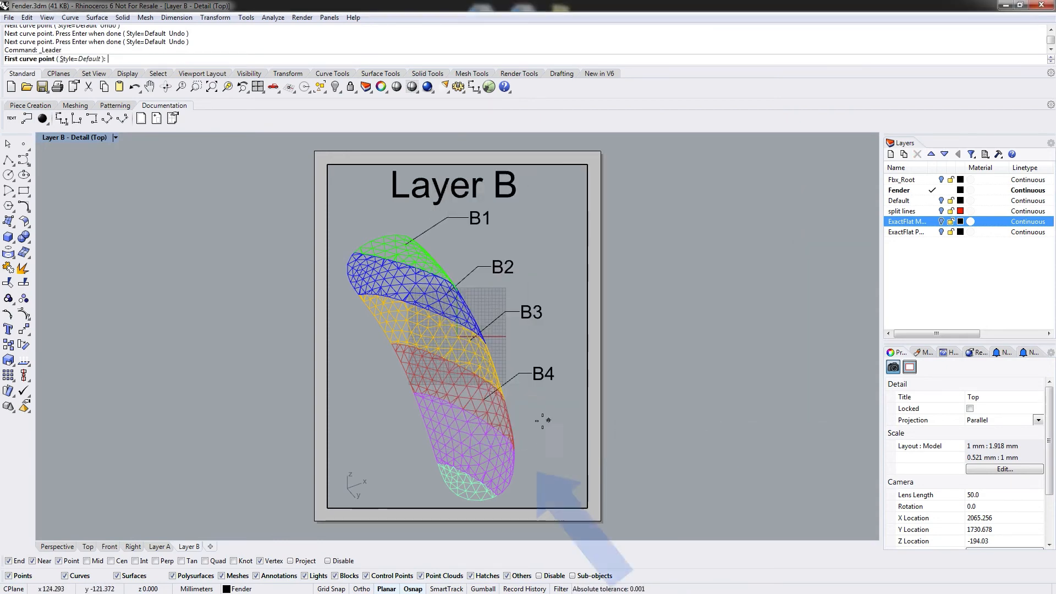
{"action": "left_click", "coordinate": [480, 453]}
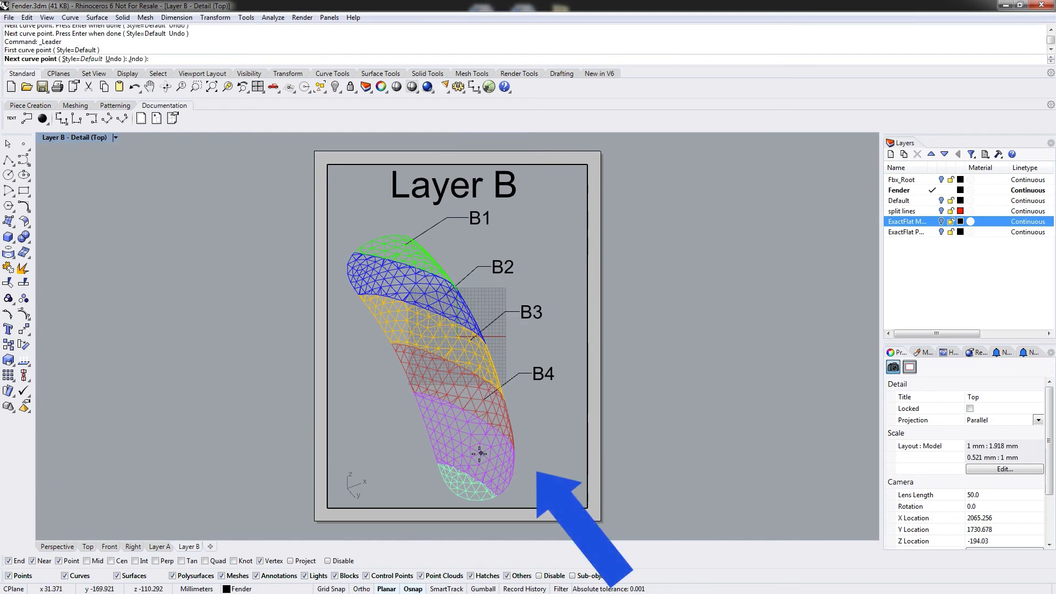
{"action": "left_click", "coordinate": [526, 425]}
{"action": "left_click", "coordinate": [544, 424]}
{"action": "key", "text": "Return"}
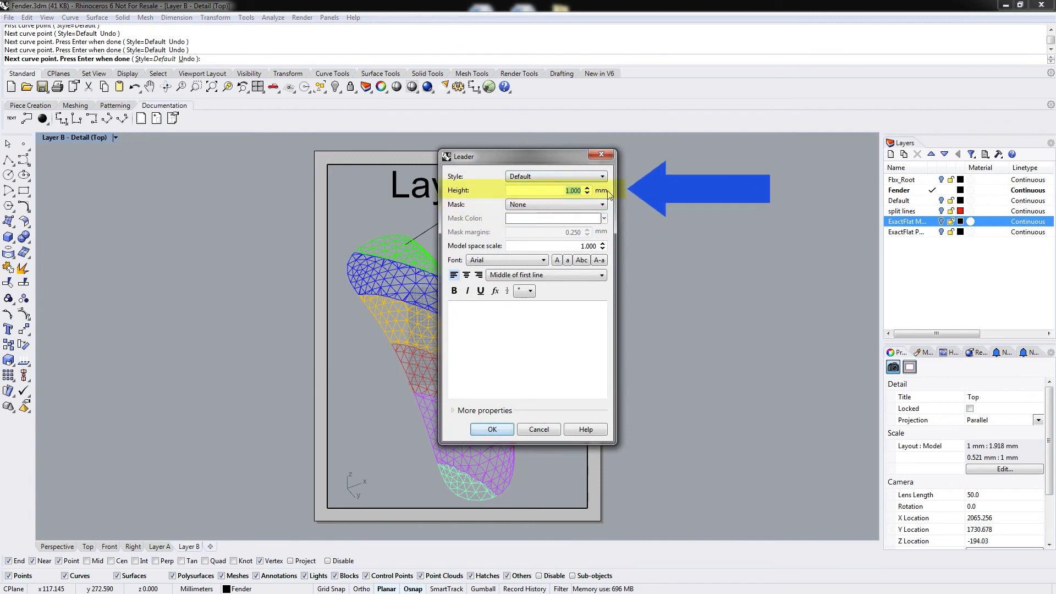
{"action": "left_click", "coordinate": [530, 347]}
{"action": "type", "text": "B5"}
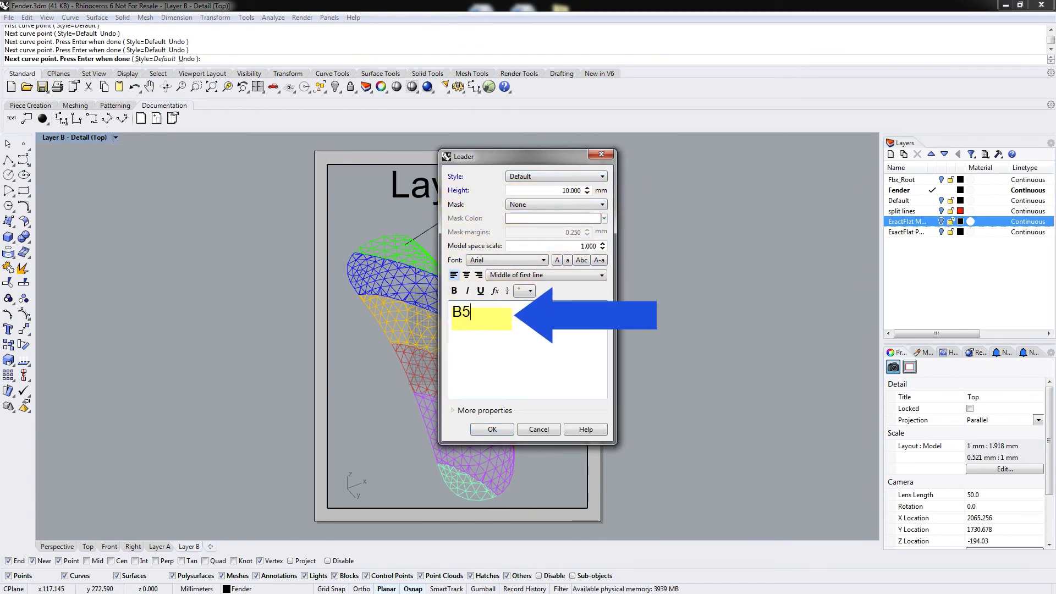
{"action": "left_click", "coordinate": [493, 431]}
Add a leader from the light green end ply labelled B6, setting the text height to 10 mm.
{"action": "right_click", "coordinate": [540, 452]}
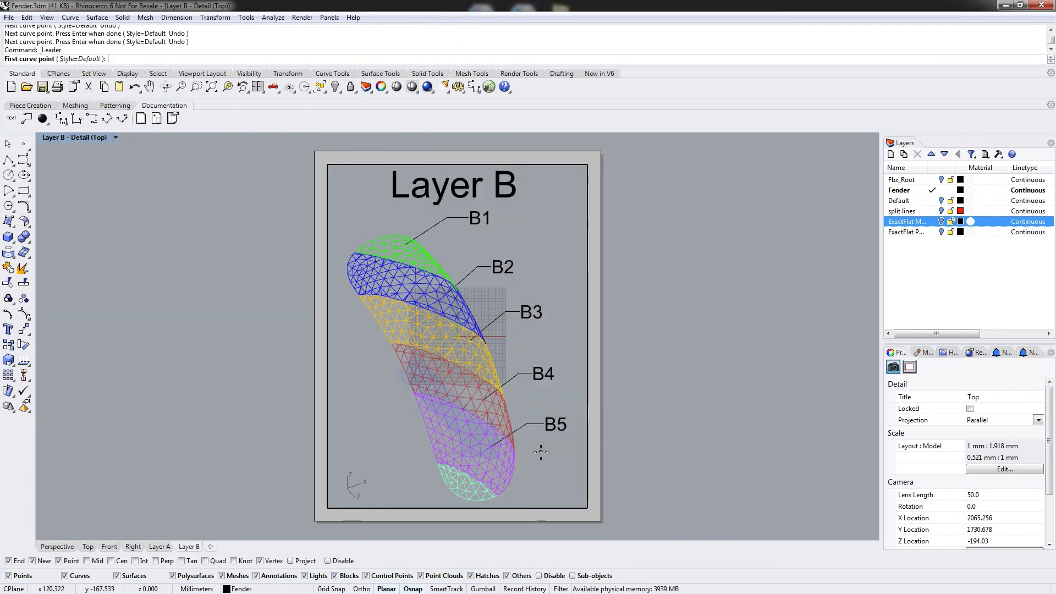
{"action": "left_click", "coordinate": [476, 491]}
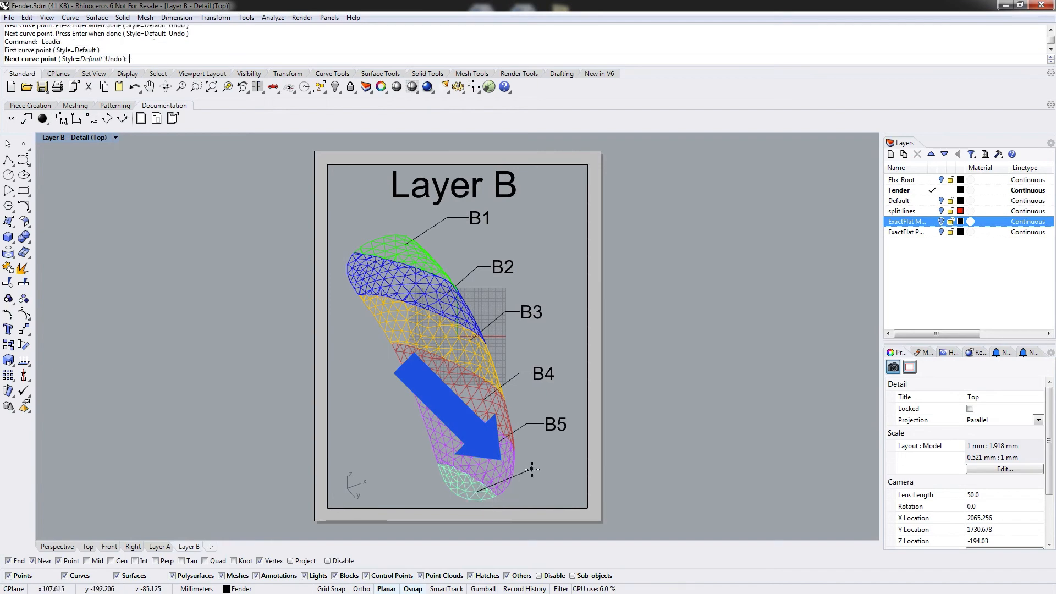
{"action": "left_click", "coordinate": [529, 461]}
{"action": "left_click", "coordinate": [543, 461]}
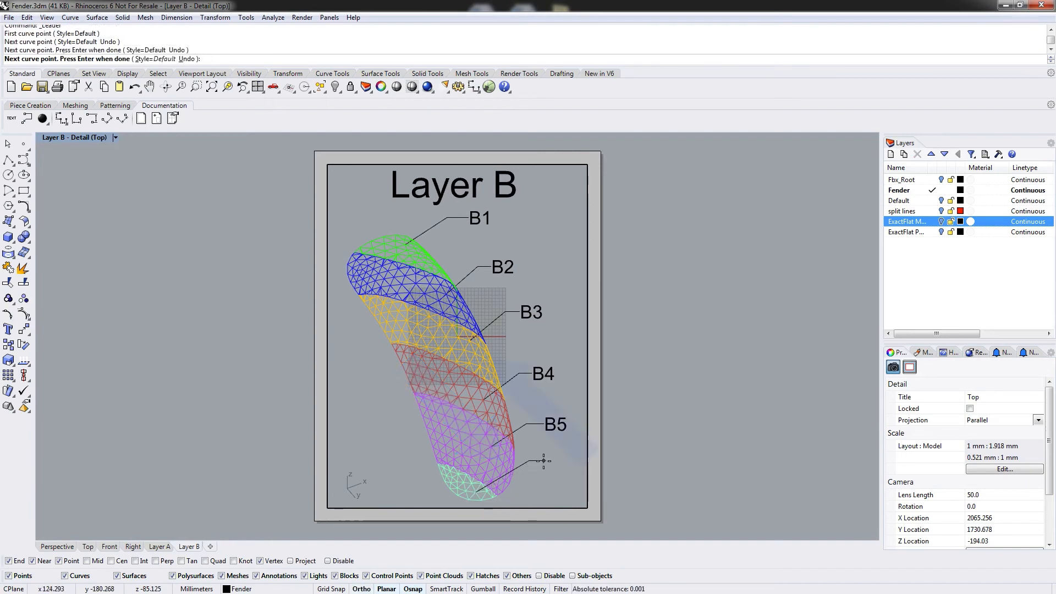
{"action": "right_click", "coordinate": [544, 461]}
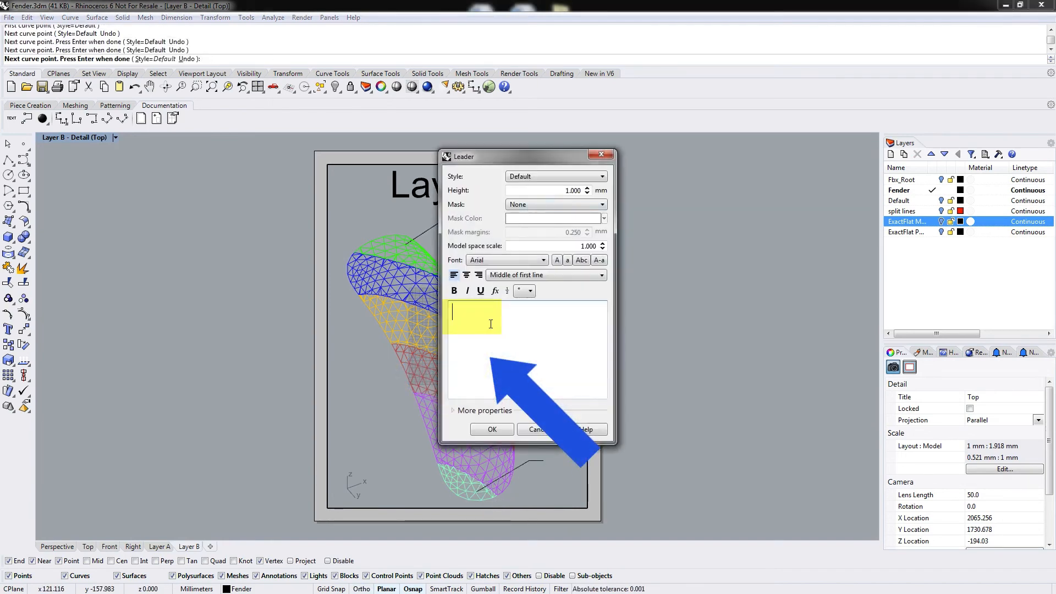
{"action": "left_click", "coordinate": [562, 190]}
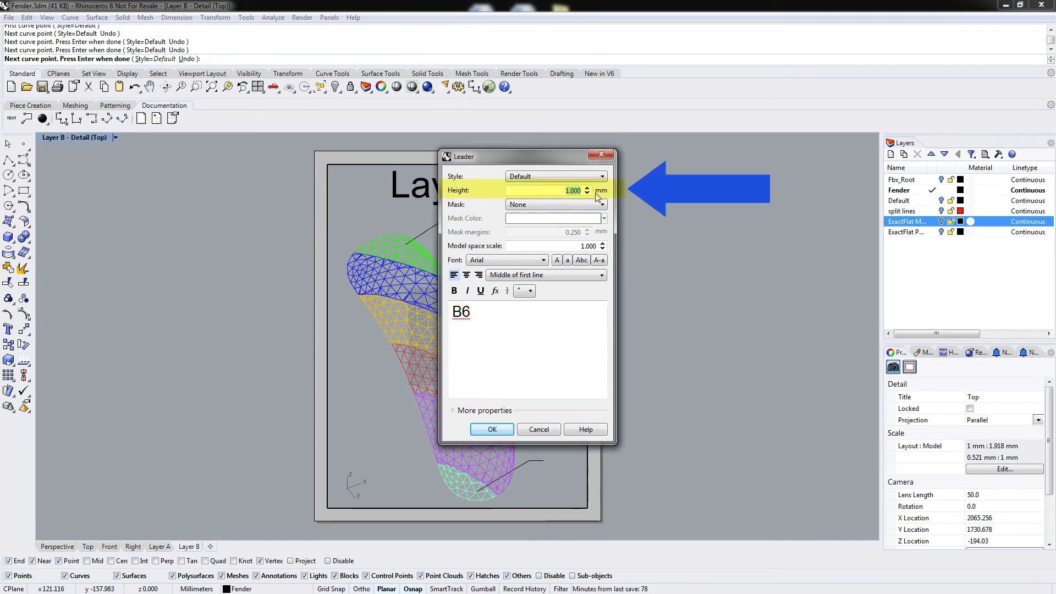
{"action": "left_click", "coordinate": [493, 429]}
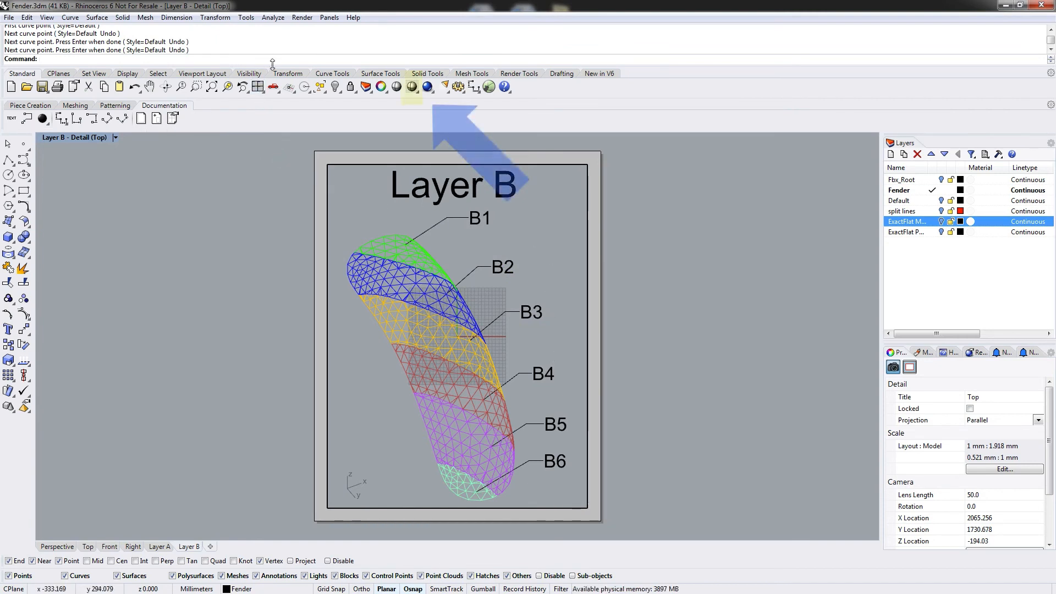
Shade the detail view and hide its grid, grid axes and world axes.
{"action": "left_click", "coordinate": [412, 87]}
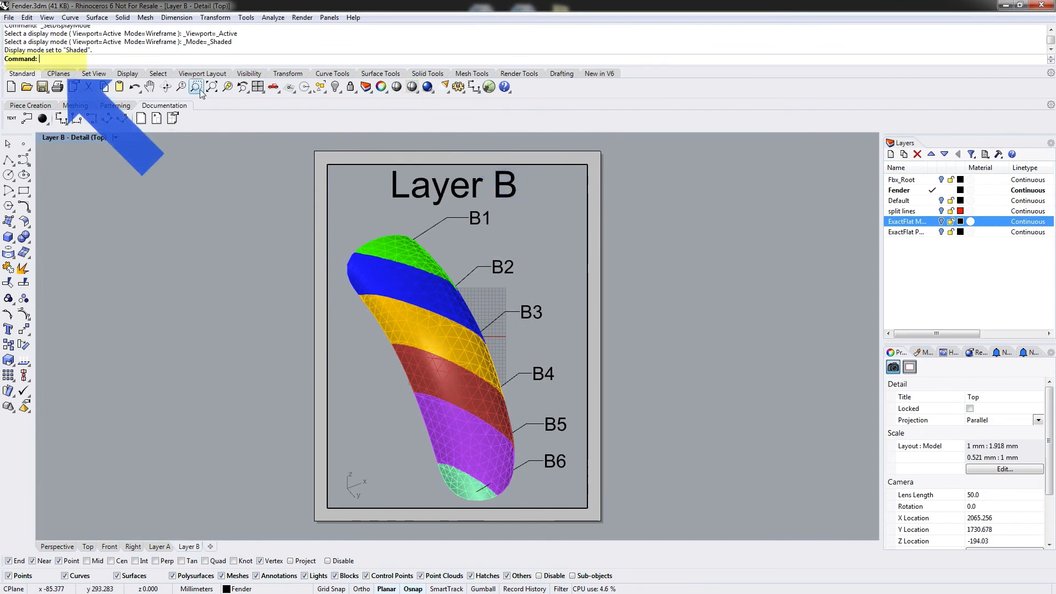
{"action": "type", "text": "G"}
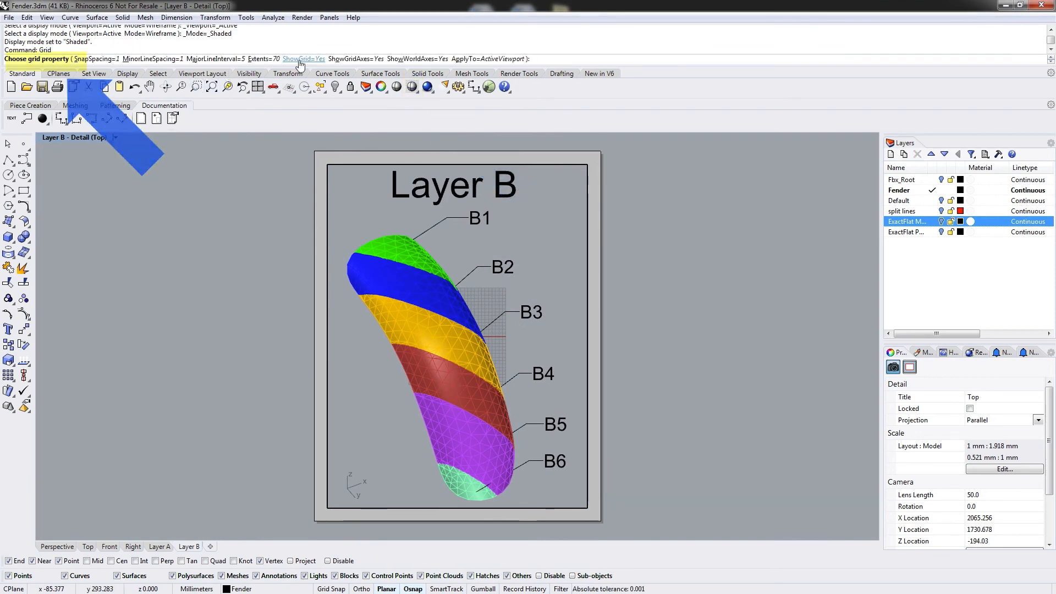
{"action": "left_click", "coordinate": [316, 59]}
{"action": "left_click", "coordinate": [354, 59]}
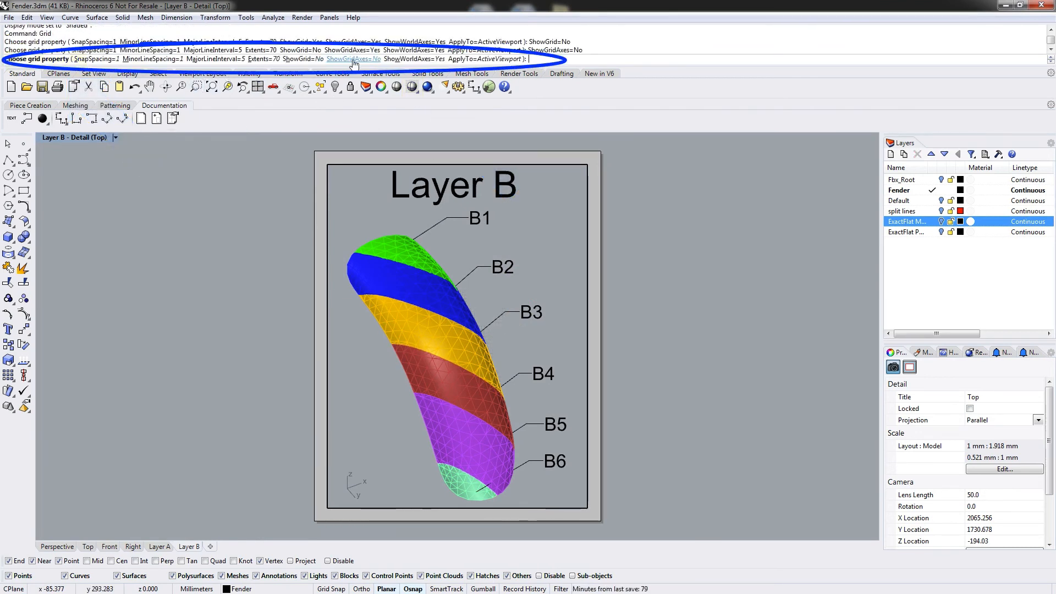
{"action": "left_click", "coordinate": [413, 59]}
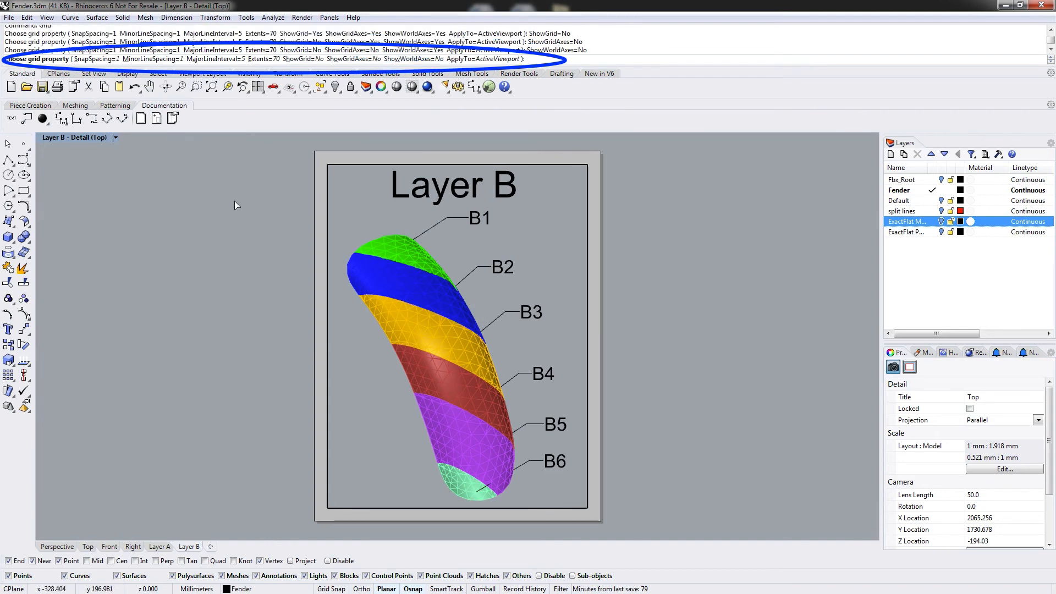
Return to layout space and create a new layout named "Layer C".
{"action": "left_click", "coordinate": [115, 138]}
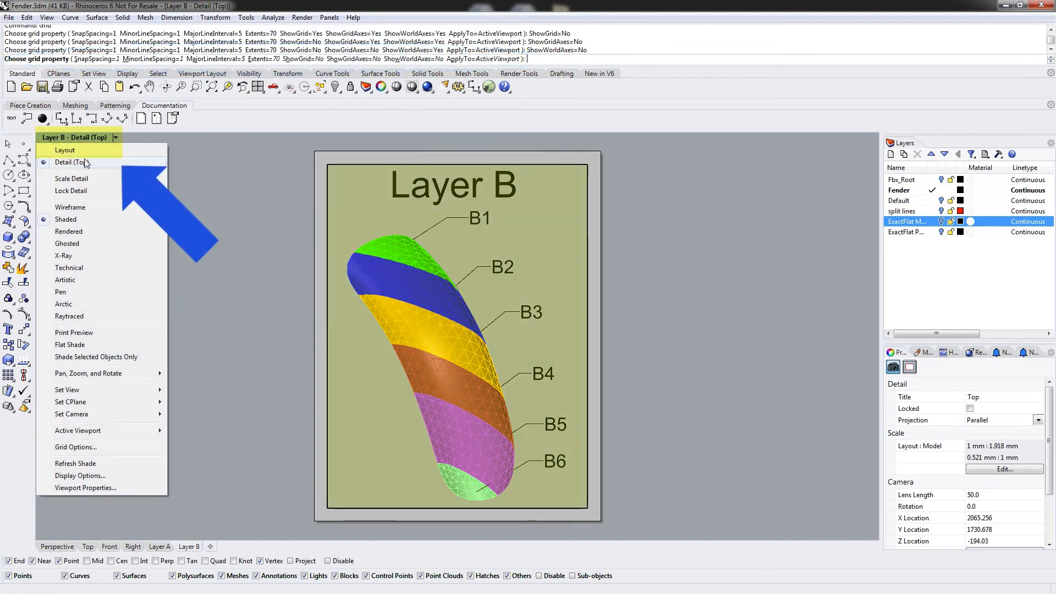
{"action": "left_click", "coordinate": [67, 149]}
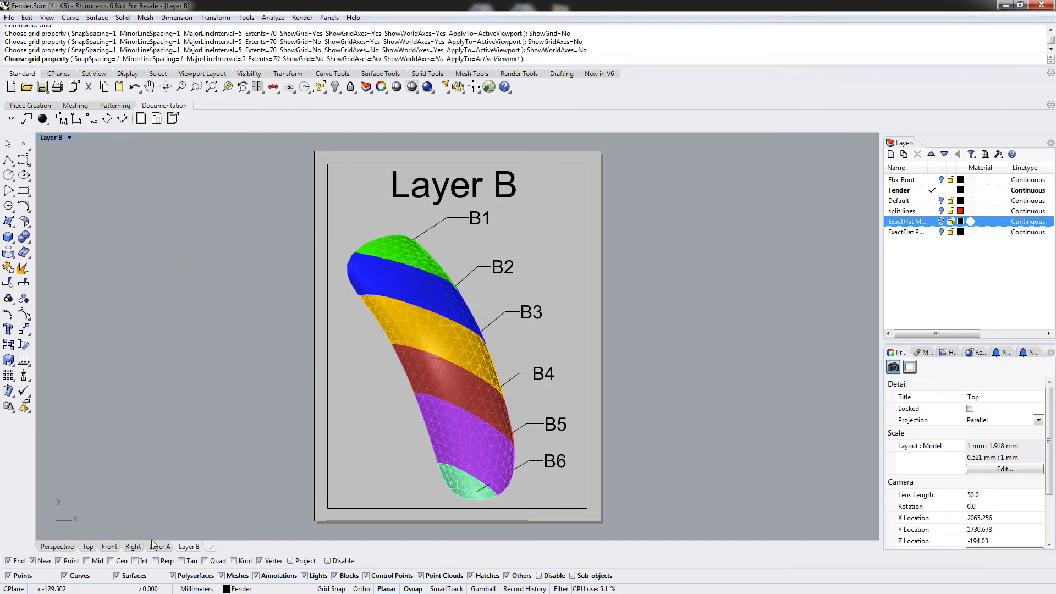
{"action": "left_click", "coordinate": [141, 119]}
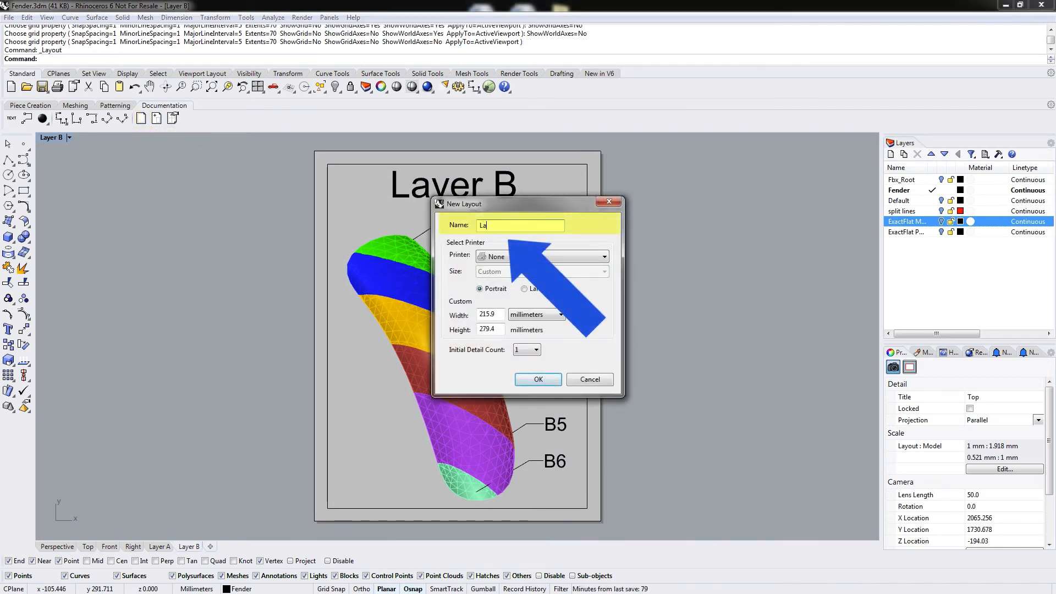
{"action": "type", "text": "Layer C"}
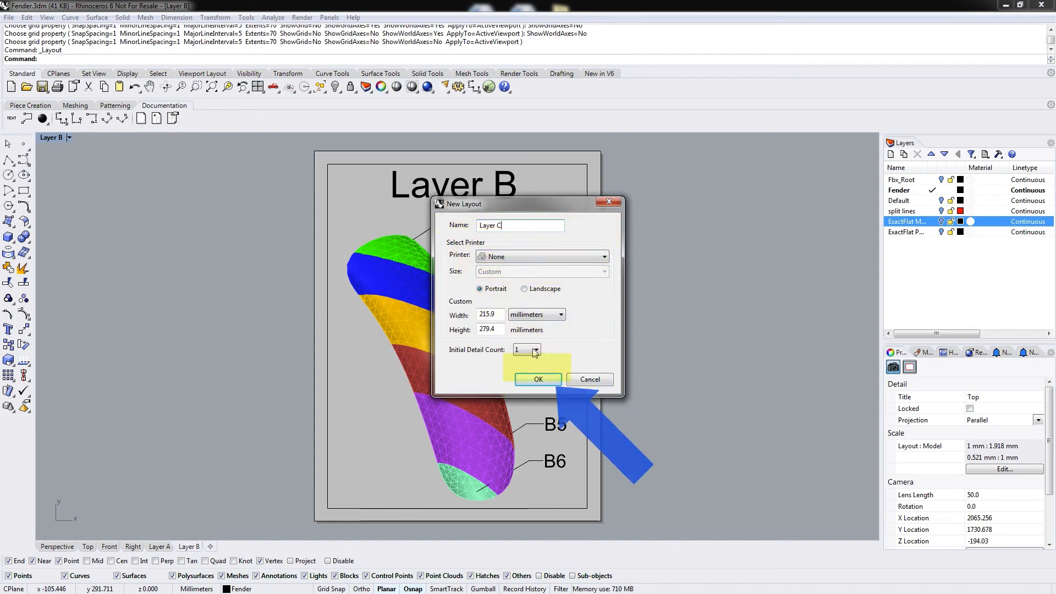
{"action": "left_click", "coordinate": [538, 379]}
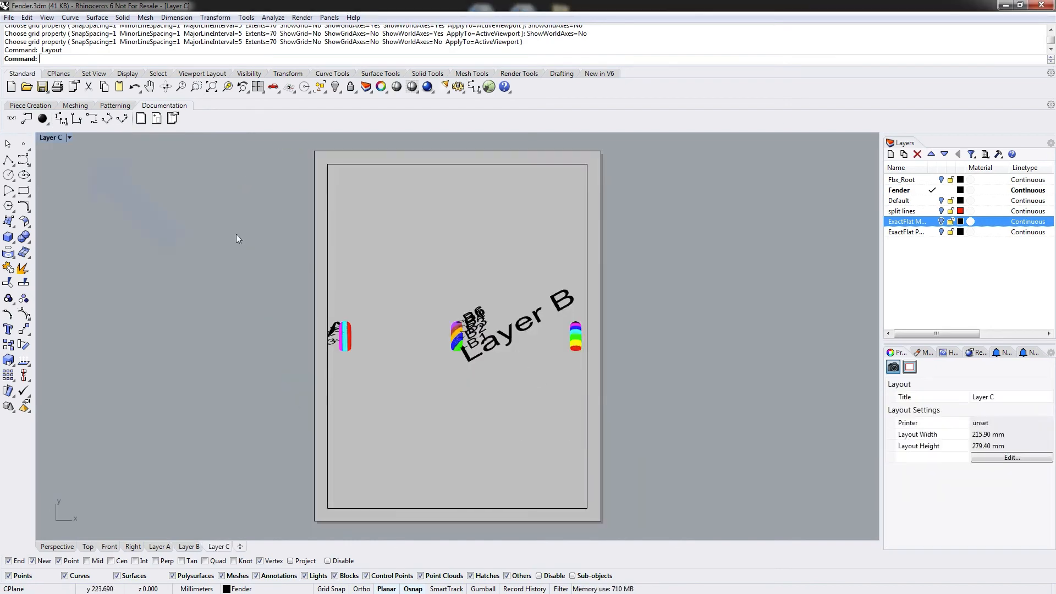
Frame the fender meshes inside the Layer C detail, turned upright so the red end ply sits at the top.
{"action": "left_click", "coordinate": [69, 138]}
{"action": "left_click", "coordinate": [60, 162]}
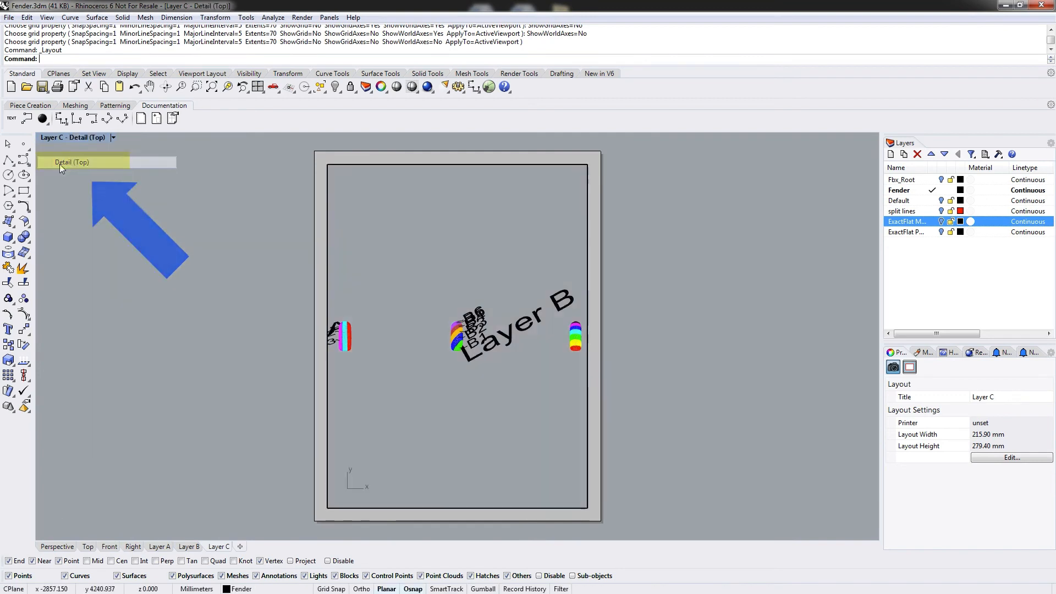
{"action": "right_click_drag", "start_coordinate": [509, 361], "coordinate": [394, 365]}
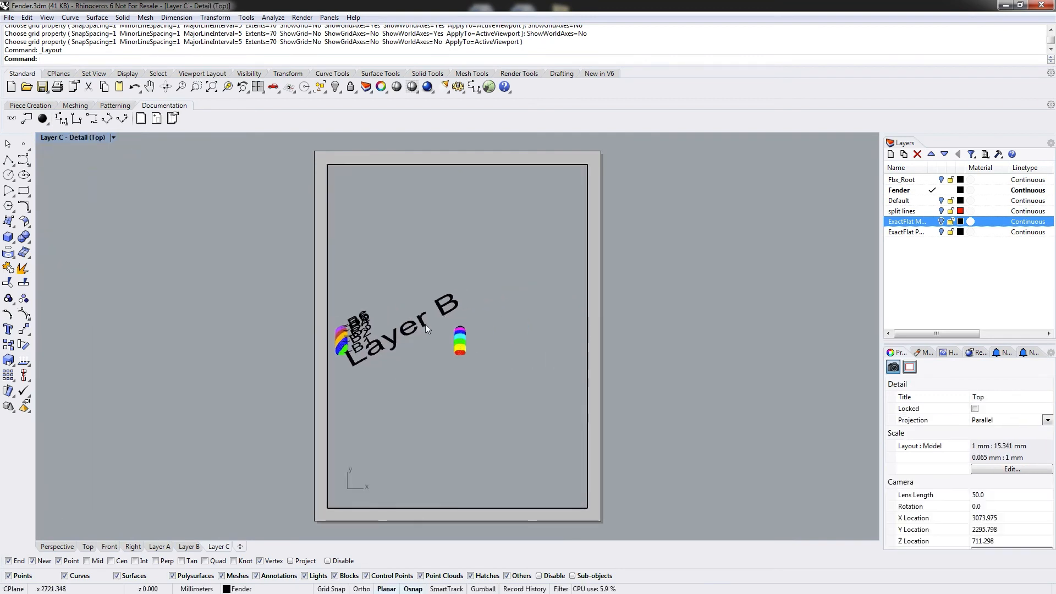
{"action": "left_click", "coordinate": [461, 344]}
{"action": "key", "text": "Escape"}
{"action": "right_click_drag", "start_coordinate": [474, 326], "coordinate": [487, 358]}
{"action": "left_click_drag", "start_coordinate": [474, 385], "coordinate": [471, 379]}
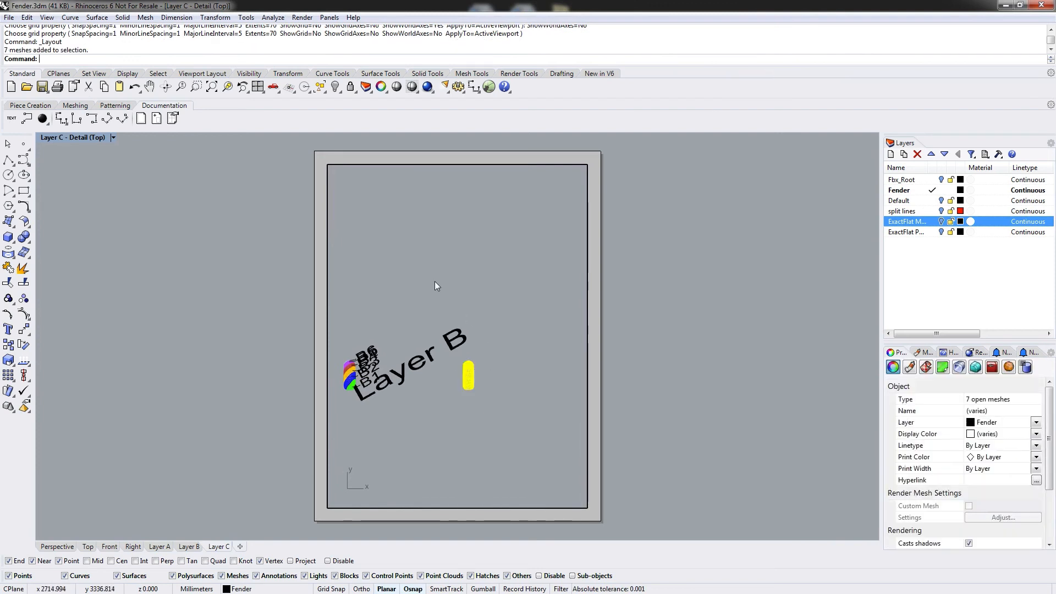
{"action": "left_click", "coordinate": [213, 88]}
{"action": "left_click", "coordinate": [570, 327]}
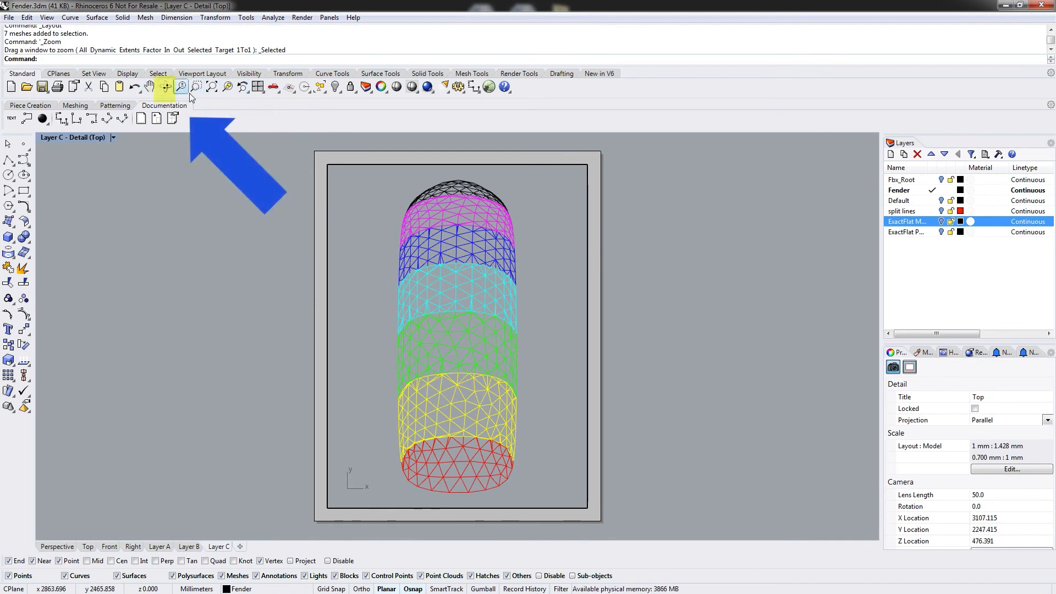
{"action": "left_click", "coordinate": [165, 87]}
{"action": "left_click_drag", "start_coordinate": [540, 405], "coordinate": [500, 190]}
{"action": "left_click", "coordinate": [461, 173]}
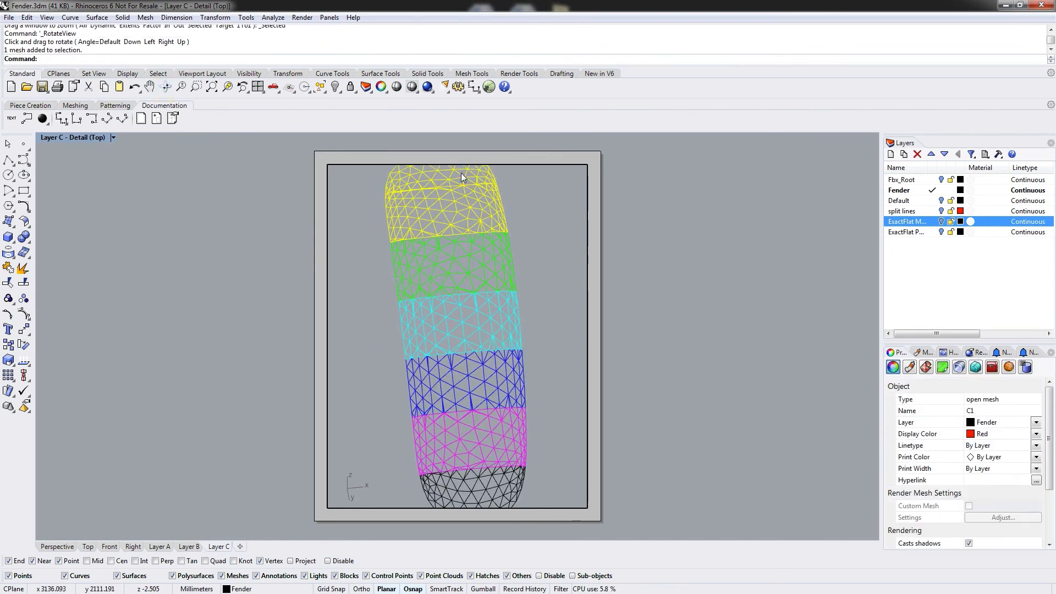
{"action": "left_click", "coordinate": [552, 351]}
{"action": "right_click_drag", "start_coordinate": [551, 351], "coordinate": [507, 370], "text": "ctrl+shift"}
{"action": "scroll", "coordinate": [527, 278], "scroll_direction": "down", "scroll_amount": 4}
{"action": "scroll", "coordinate": [513, 369], "scroll_direction": "up", "scroll_amount": 3}
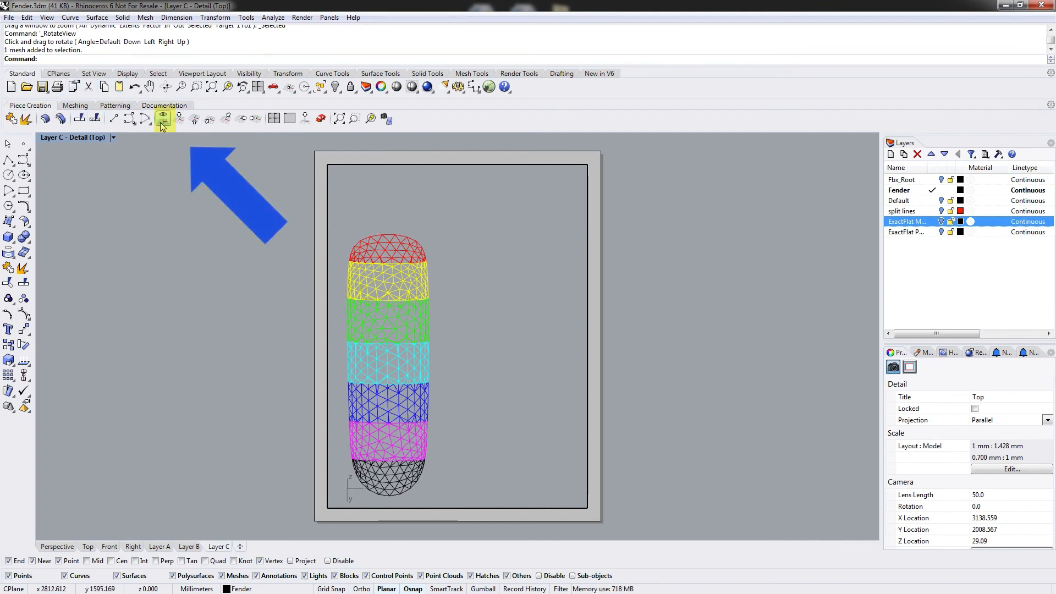
Set the construction plane to the view and place a 20 mm high "Layer C" title above the fender.
{"action": "left_click", "coordinate": [162, 123]}
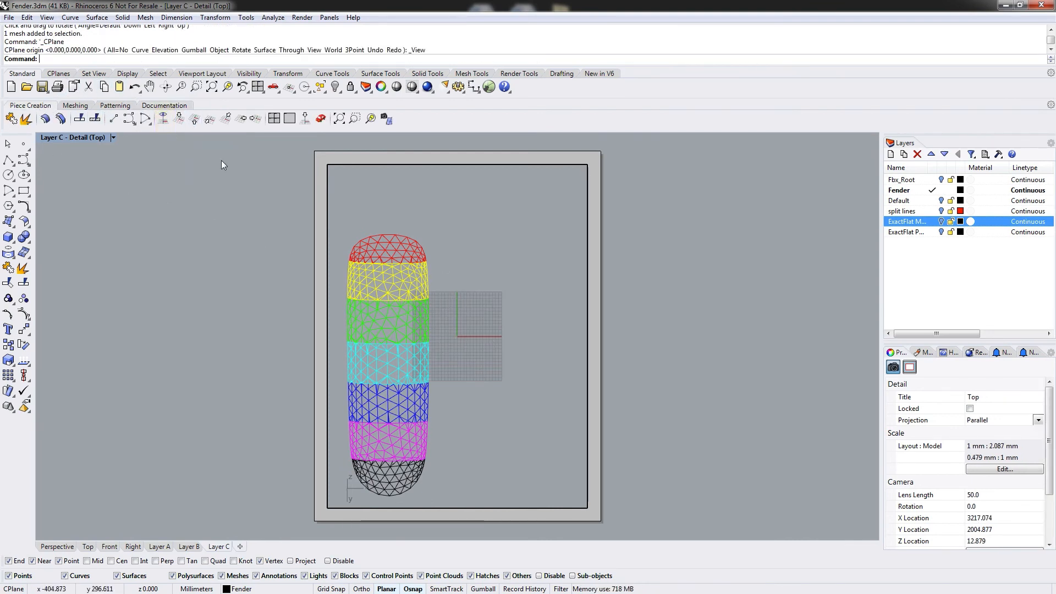
{"action": "left_click", "coordinate": [164, 105]}
{"action": "left_click", "coordinate": [11, 118]}
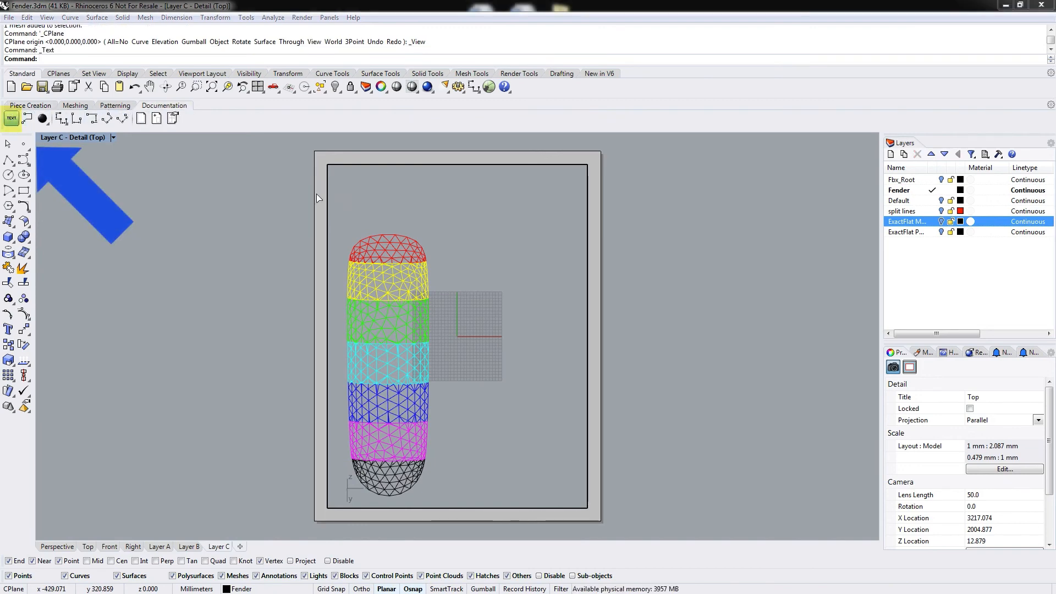
{"action": "type", "text": "Layer C"}
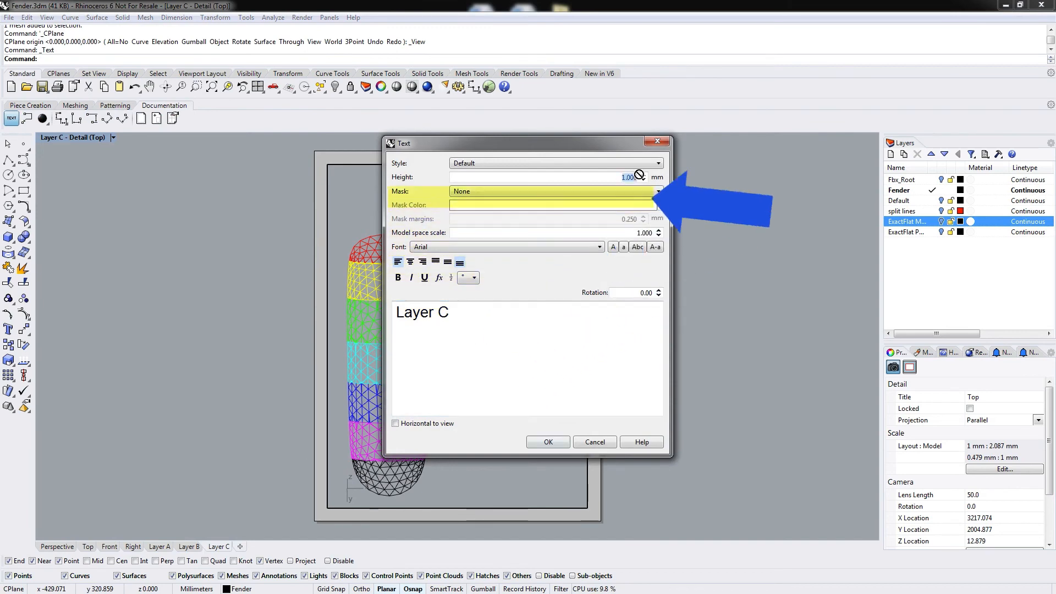
{"action": "double_click", "coordinate": [629, 177]}
{"action": "type", "text": "20"}
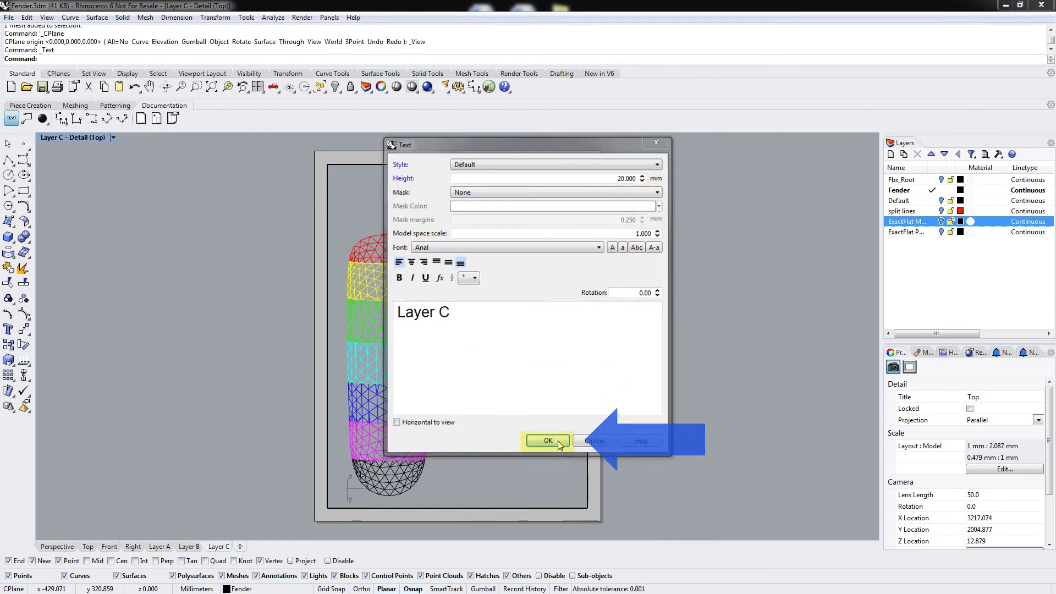
{"action": "left_click", "coordinate": [549, 442]}
{"action": "left_click", "coordinate": [386, 203]}
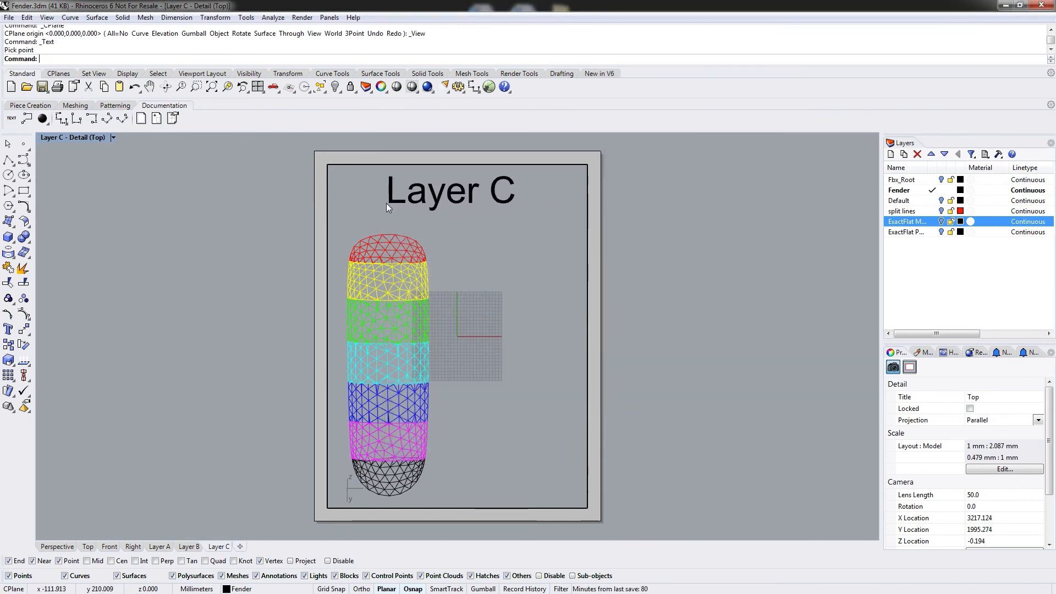
Add a leader from the red end ply labelled C1 with 10 mm text height.
{"action": "left_click", "coordinate": [25, 121]}
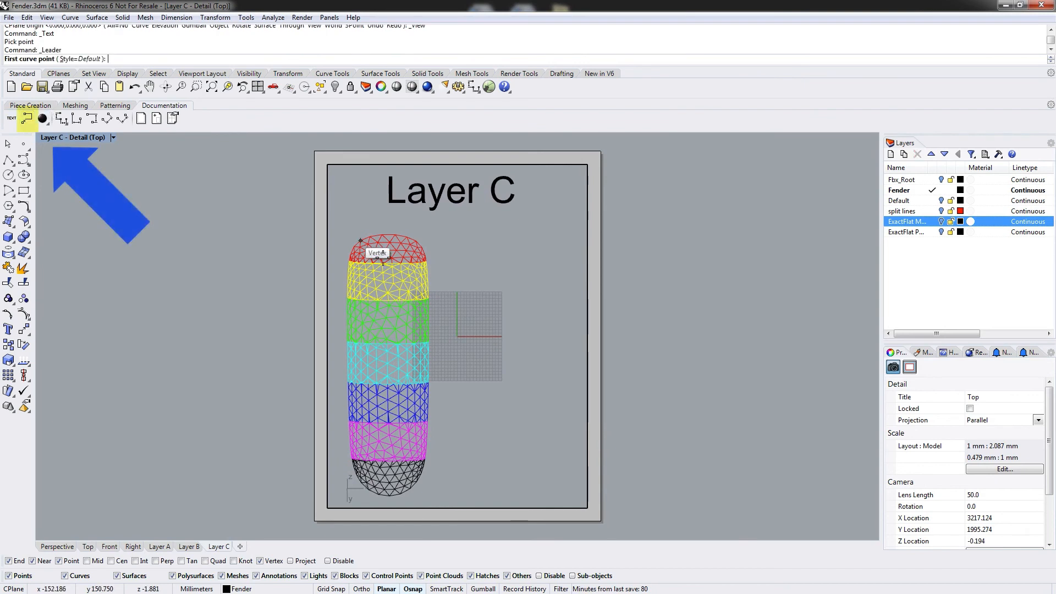
{"action": "left_click", "coordinate": [416, 246]}
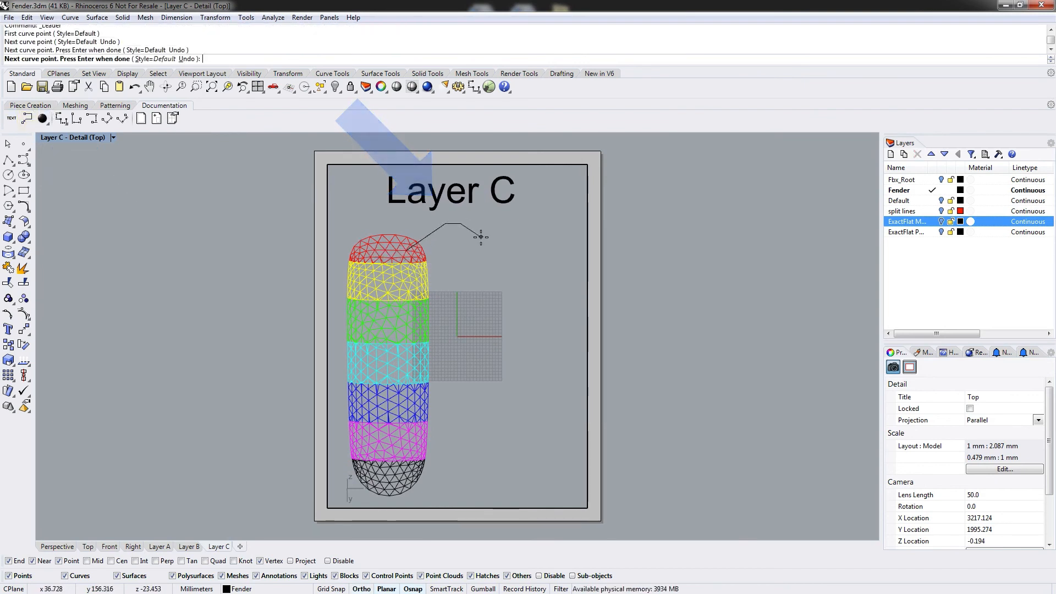
{"action": "key", "text": "Return"}
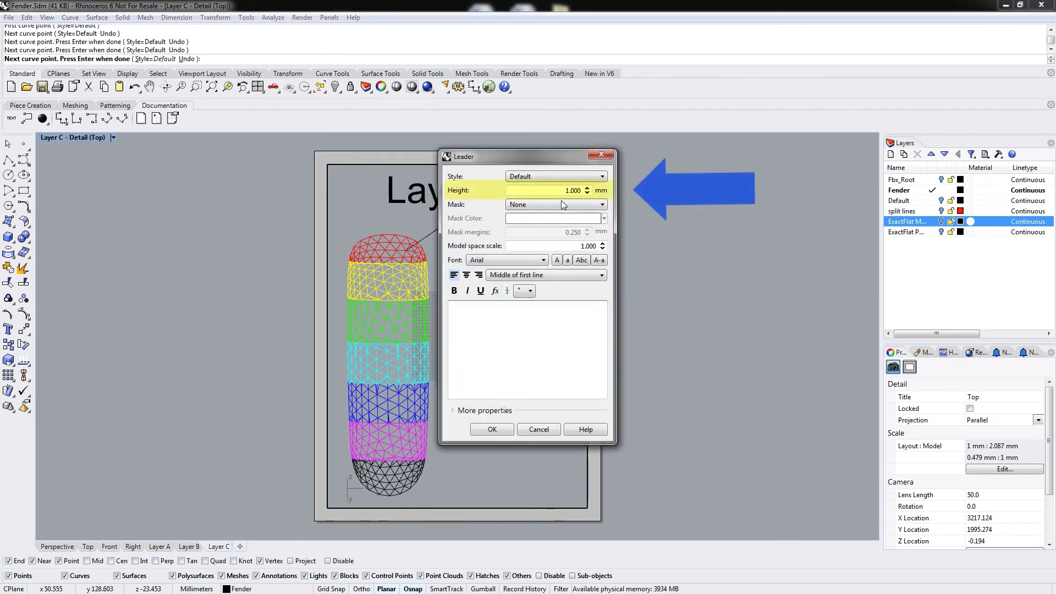
{"action": "type", "text": "10"}
{"action": "left_click", "coordinate": [512, 331]}
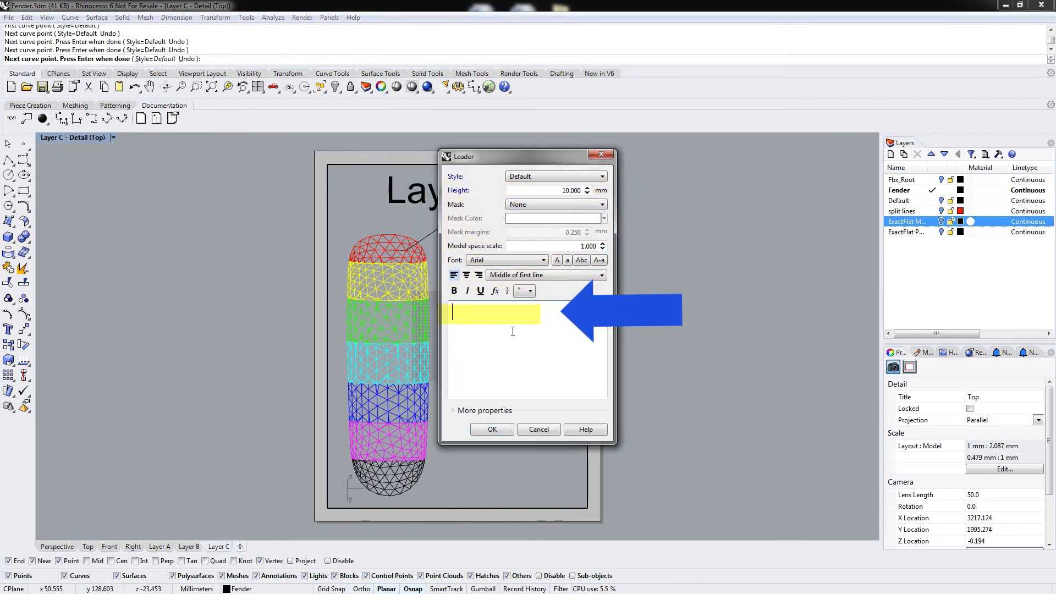
{"action": "type", "text": "C1"}
{"action": "left_click", "coordinate": [492, 429]}
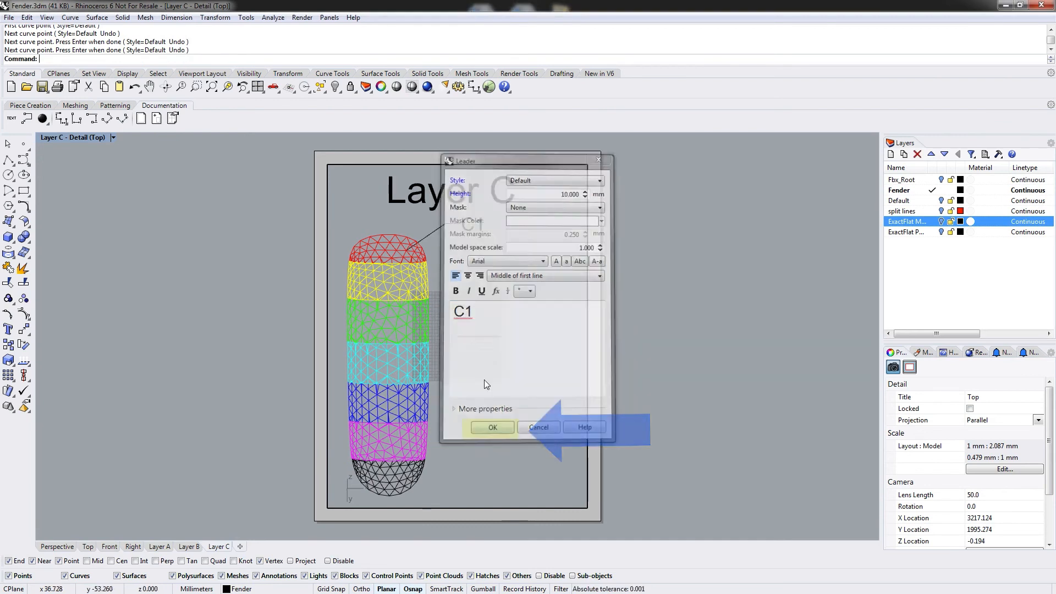
Add a leader from the yellow ply labelled C2 with 10 mm text height.
{"action": "left_click", "coordinate": [412, 283]}
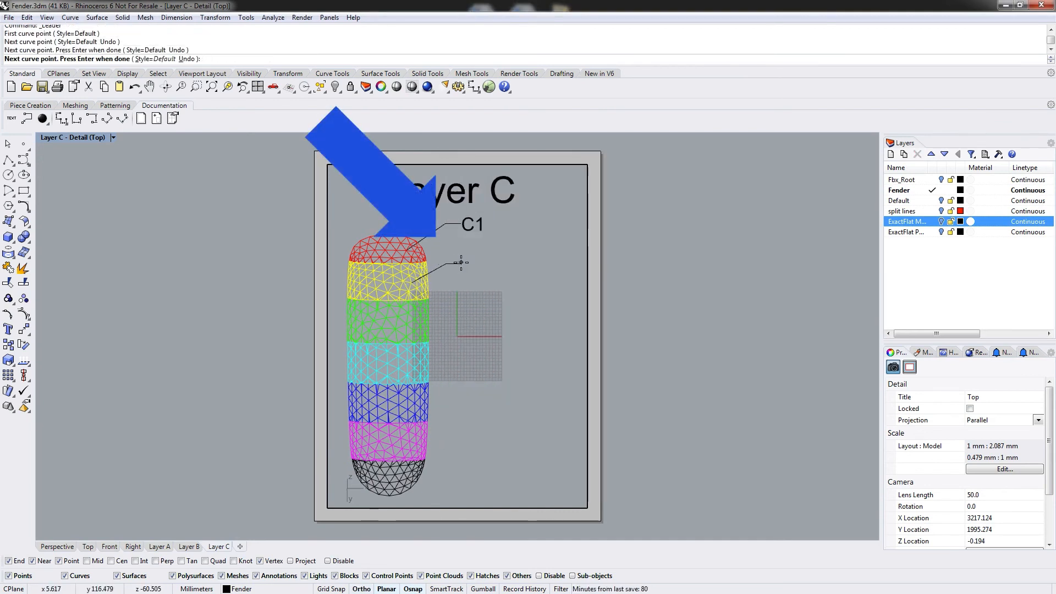
{"action": "key", "text": "Return"}
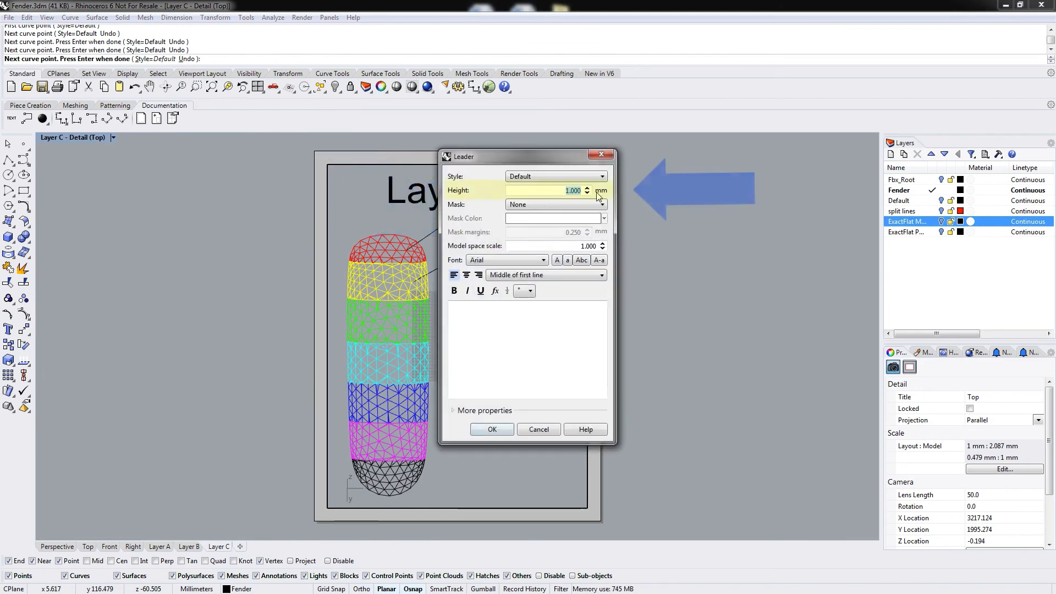
{"action": "left_click", "coordinate": [497, 310]}
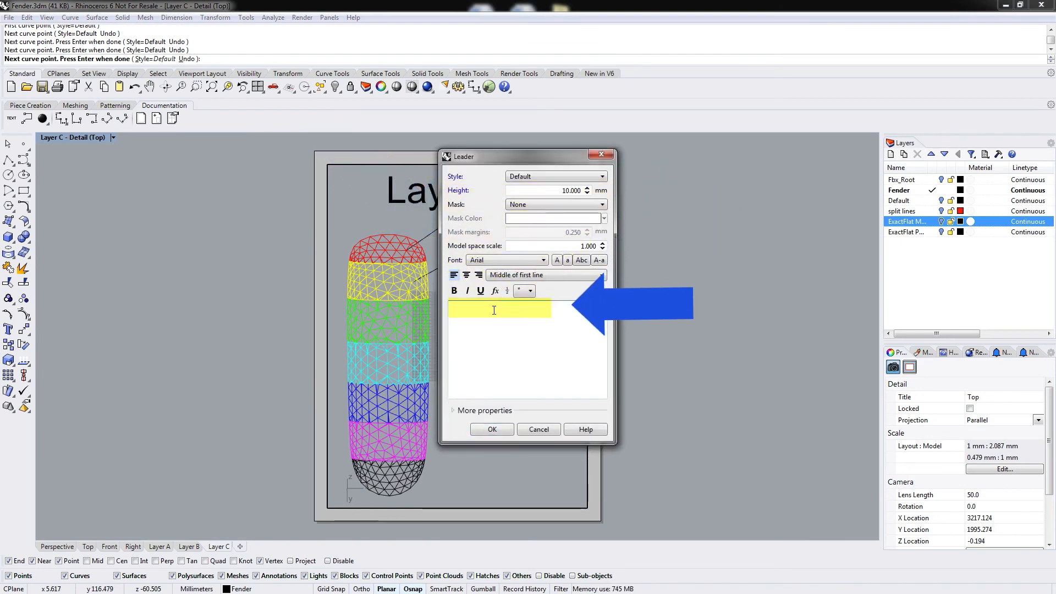
{"action": "type", "text": "C2"}
{"action": "left_click", "coordinate": [499, 427]}
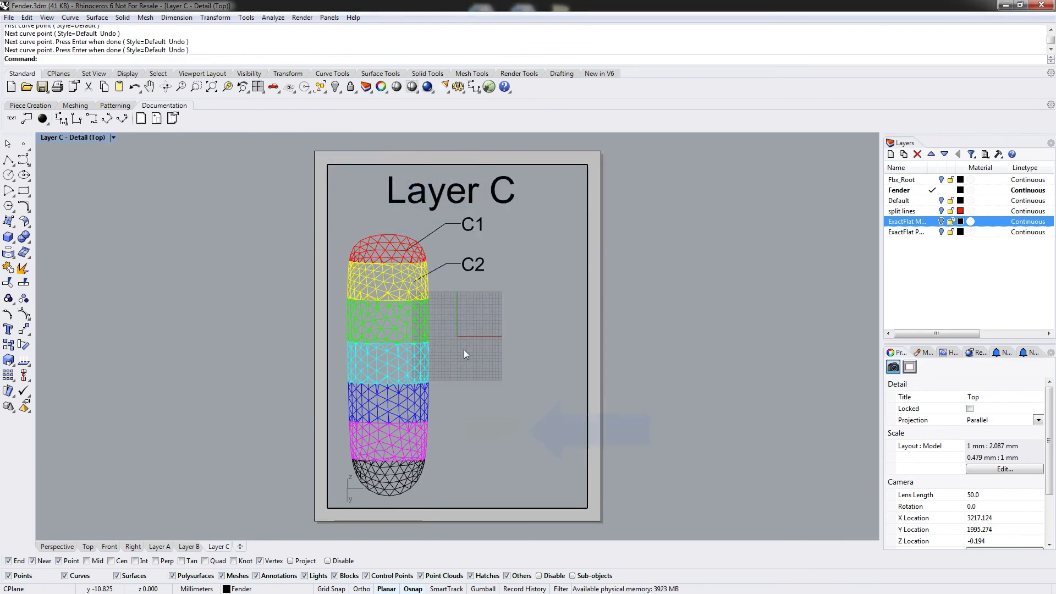
Add a leader from the green ply labelled C3, setting the text height to 10 mm.
{"action": "key", "text": "Return"}
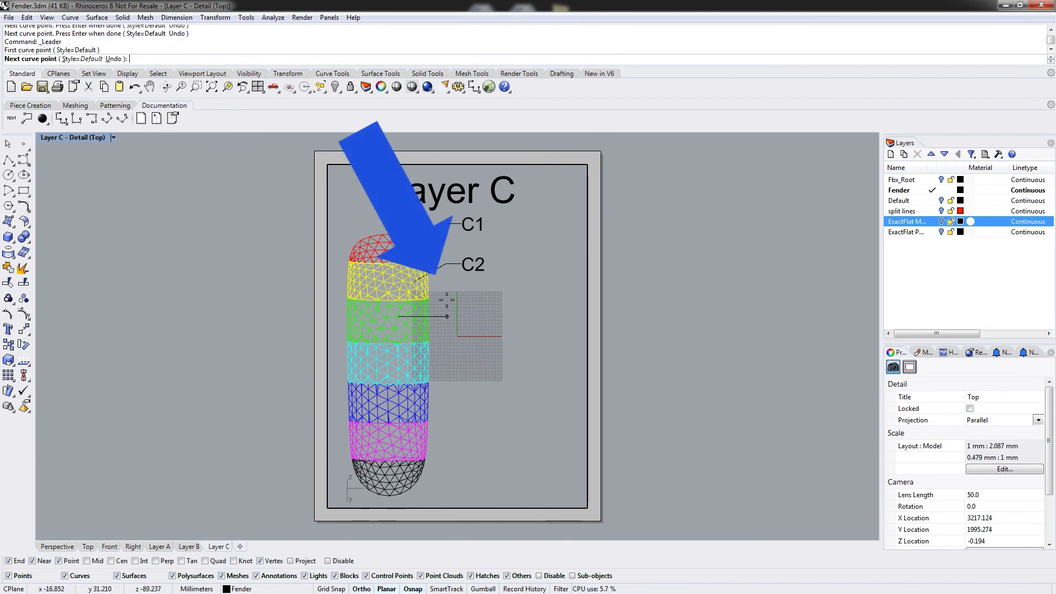
{"action": "left_click", "coordinate": [447, 297]}
{"action": "left_click", "coordinate": [470, 296]}
{"action": "key", "text": "Return"}
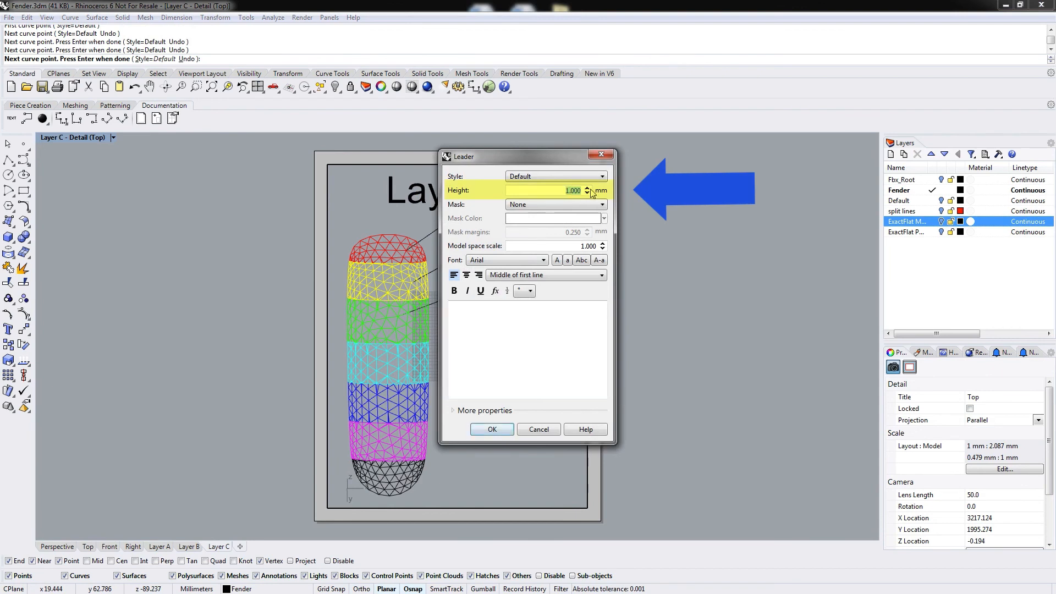
{"action": "type", "text": "10"}
{"action": "left_click", "coordinate": [522, 322]}
{"action": "type", "text": "C"}
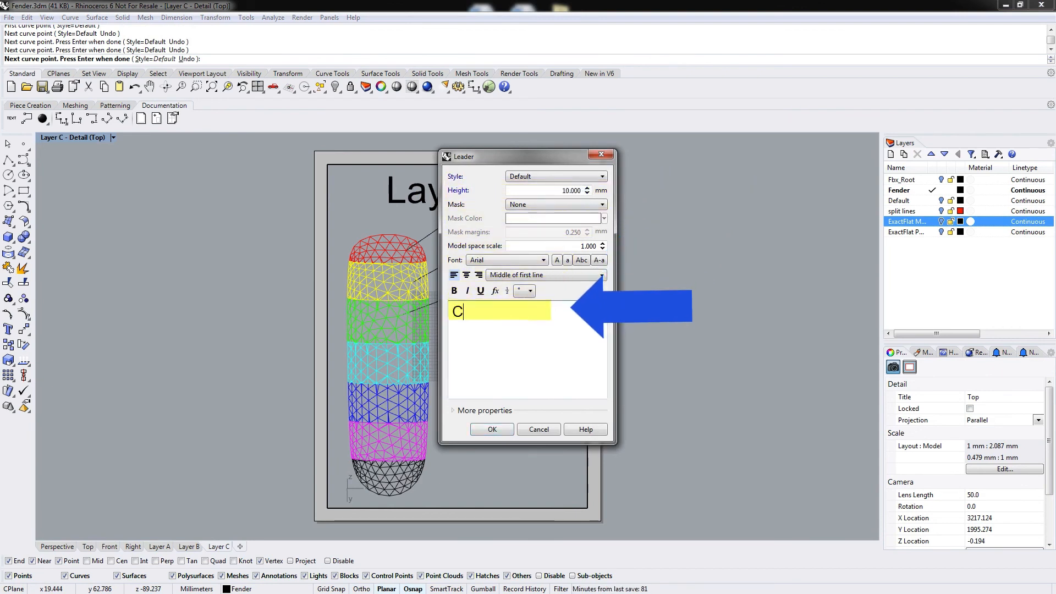
{"action": "type", "text": "3"}
{"action": "left_click", "coordinate": [492, 430]}
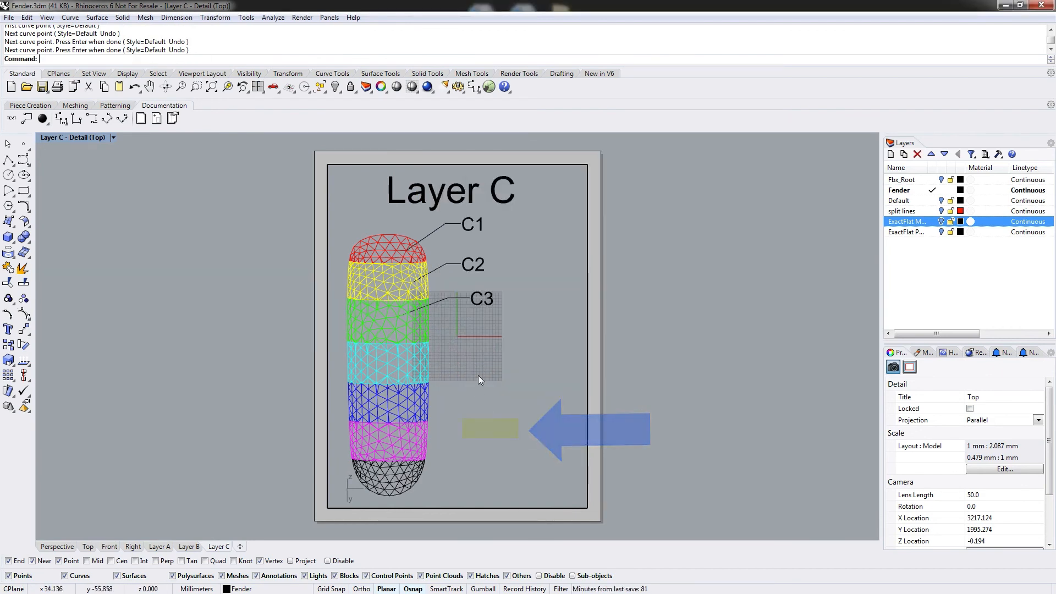
Add a leader from the cyan ply labelled C4 with 10 mm text height.
{"action": "key", "text": "Return"}
{"action": "left_click", "coordinate": [406, 372]}
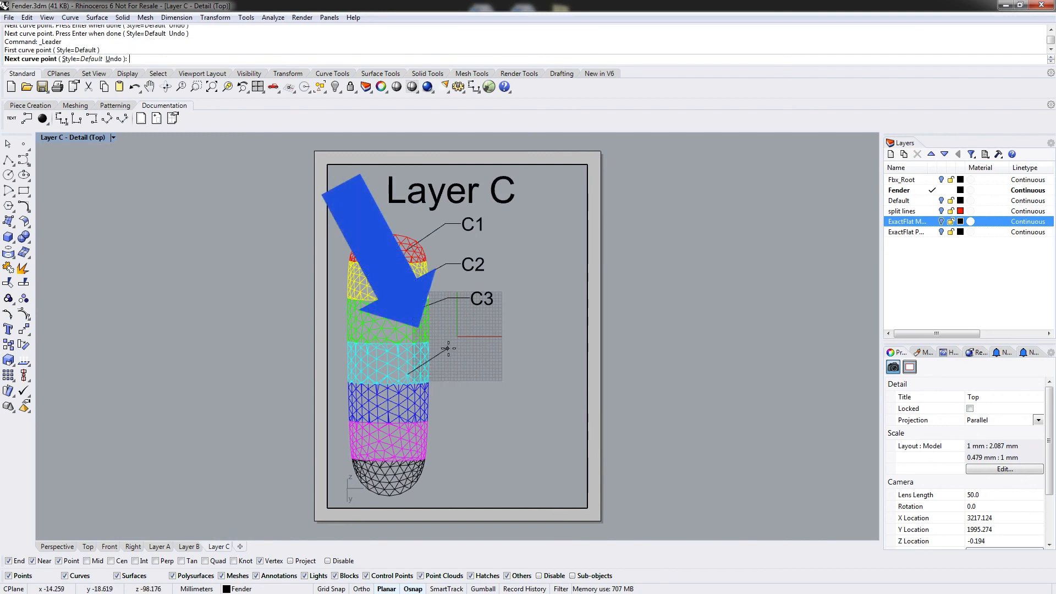
{"action": "left_click", "coordinate": [472, 352], "text": "shift"}
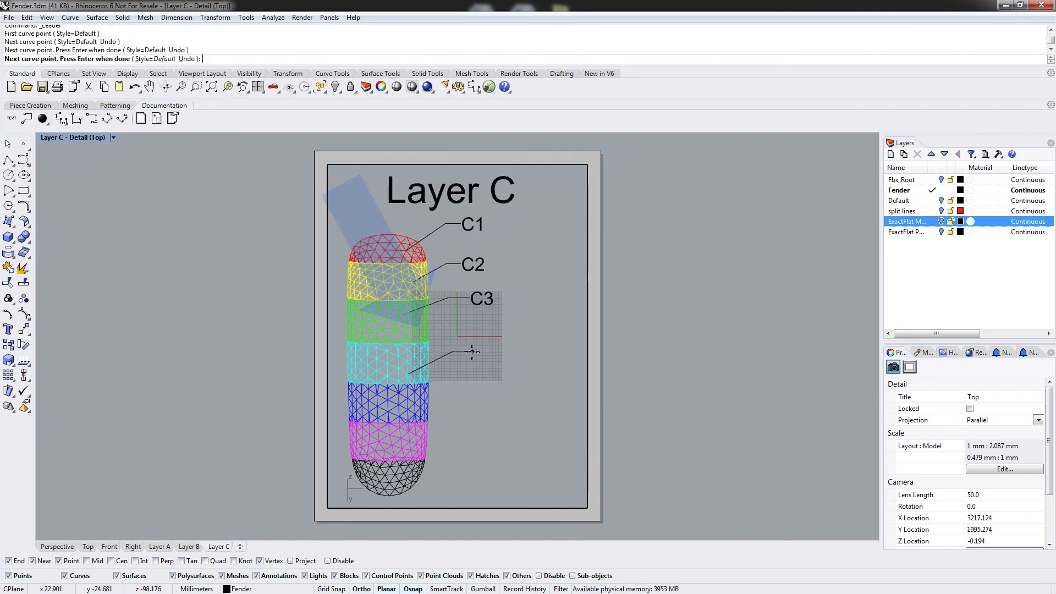
{"action": "key", "text": "Return"}
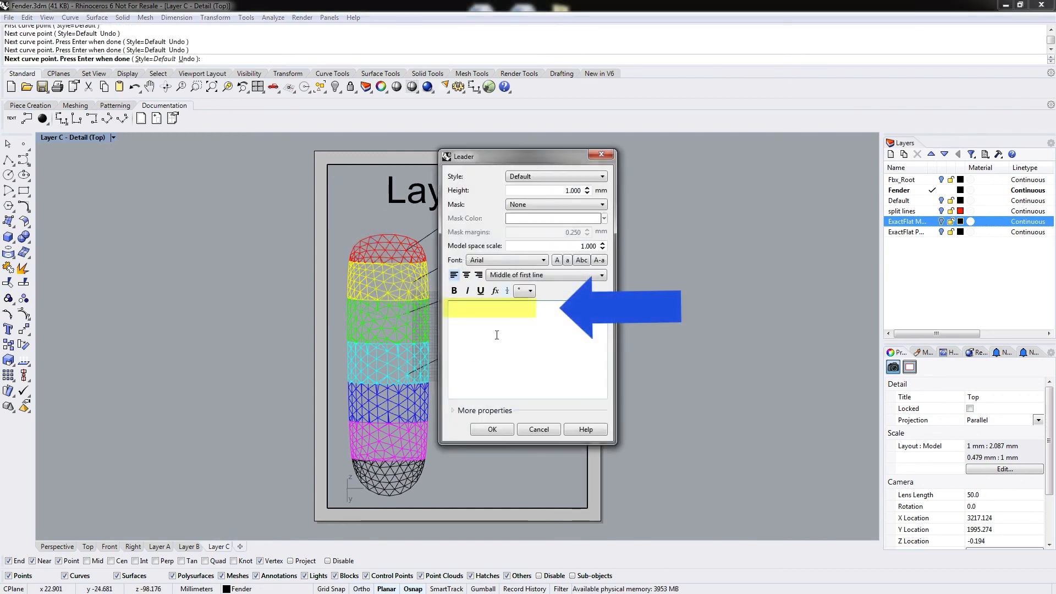
{"action": "type", "text": "C4"}
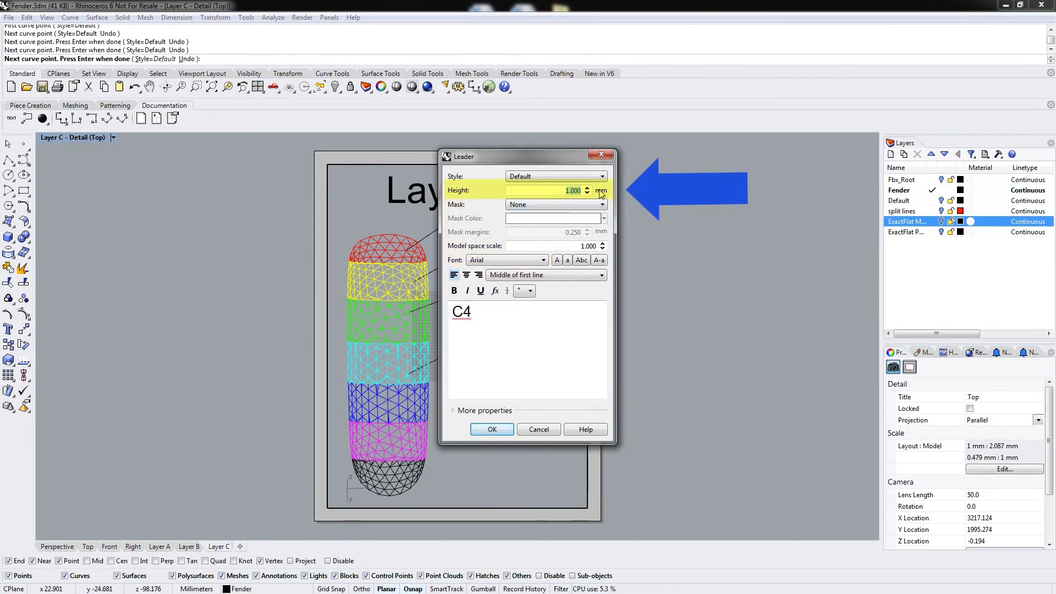
{"action": "left_click", "coordinate": [484, 429]}
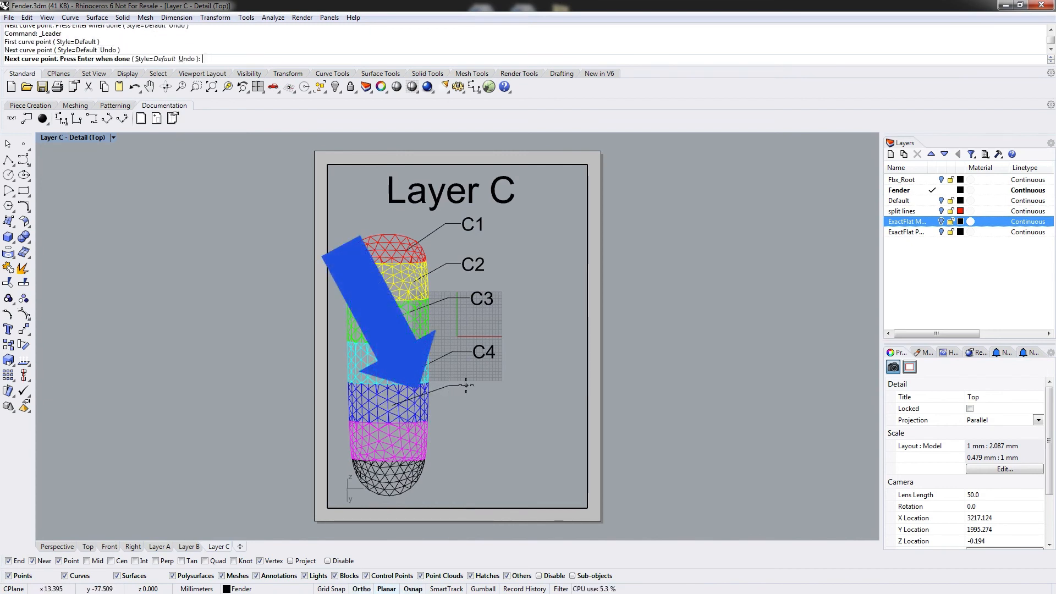
Add a leader from the blue ply labelled C5 with 10 mm text height.
{"action": "left_click", "coordinate": [466, 386]}
{"action": "key", "text": "Return"}
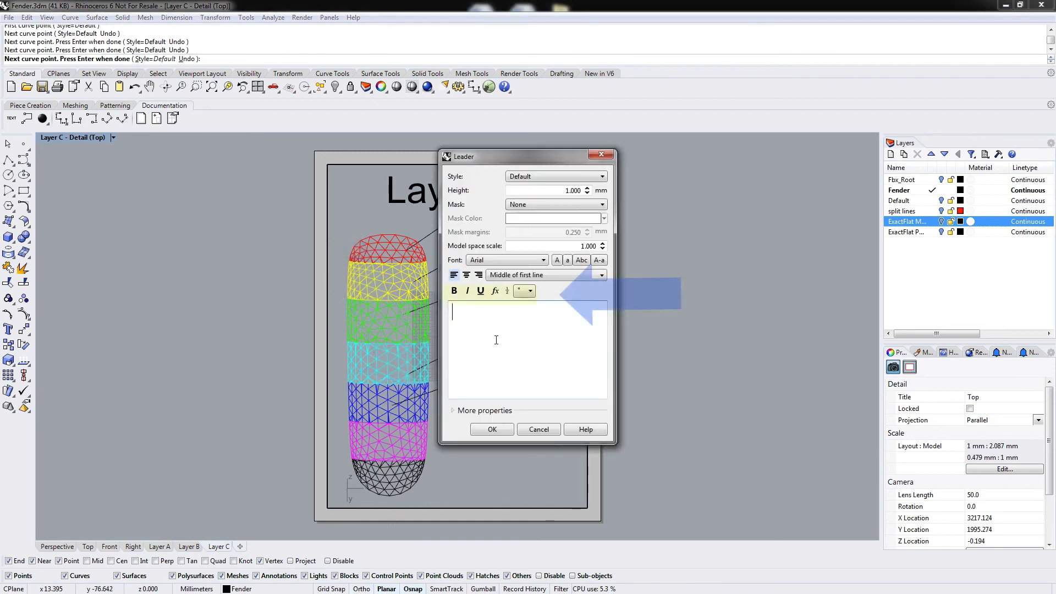
{"action": "type", "text": "C5"}
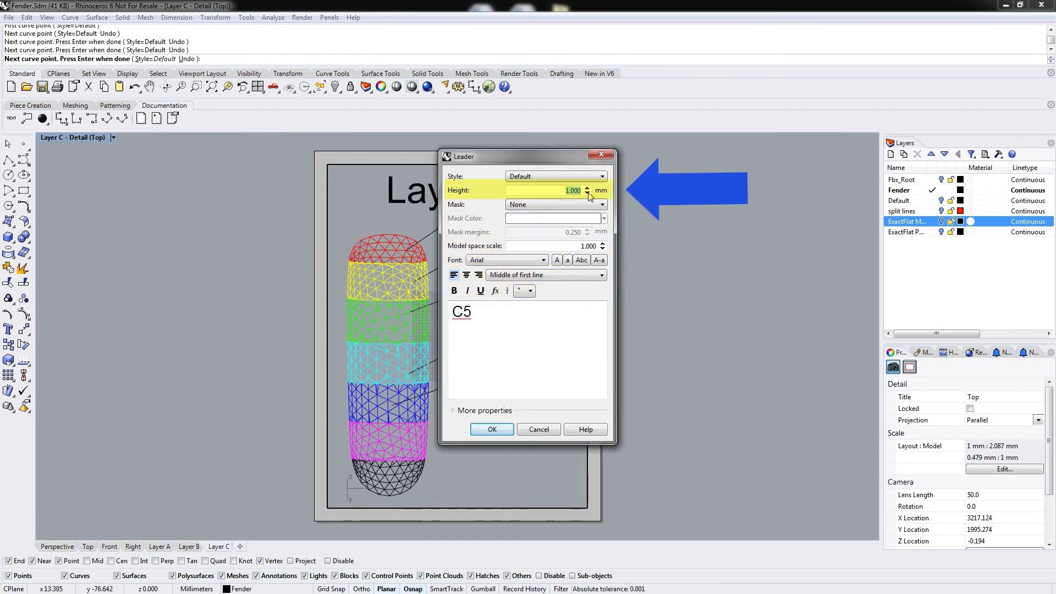
{"action": "left_click", "coordinate": [487, 428]}
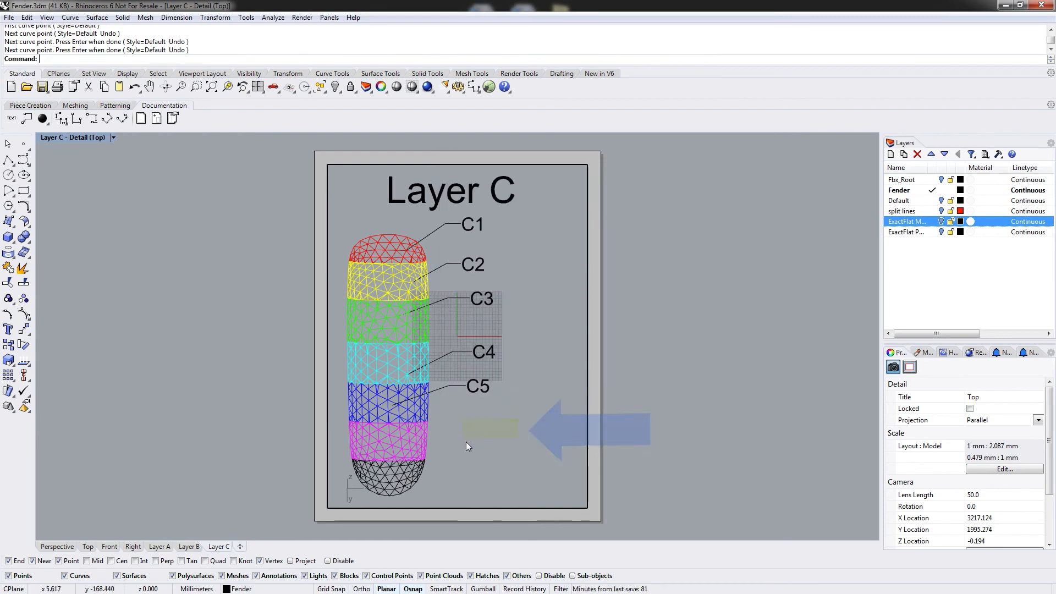
Add a leader from the magenta ply labelled C6 with 10 mm text height.
{"action": "key", "text": "Return"}
{"action": "left_click", "coordinate": [396, 451]}
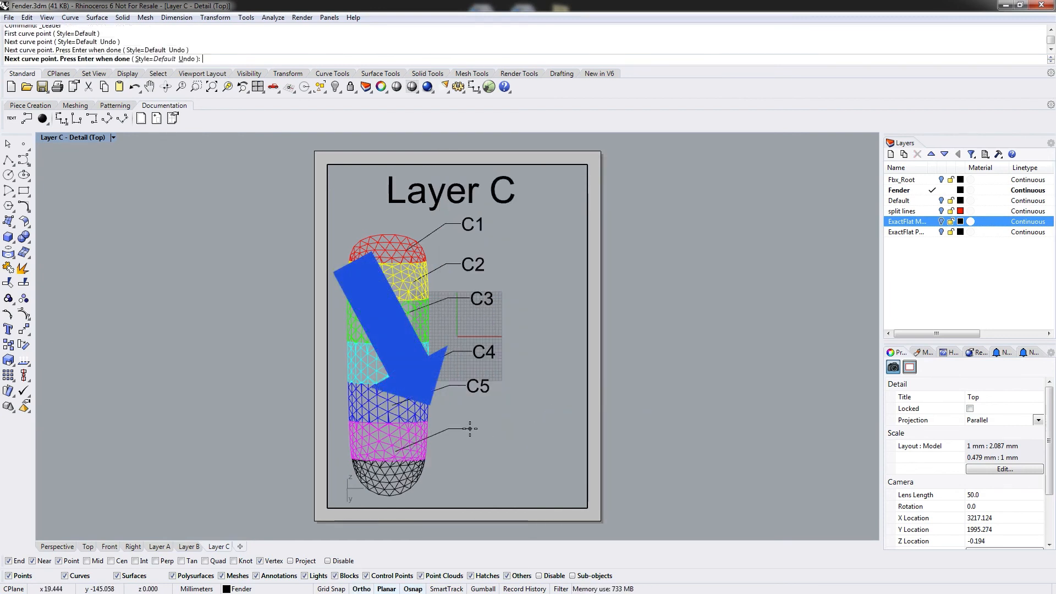
{"action": "key", "text": "Return"}
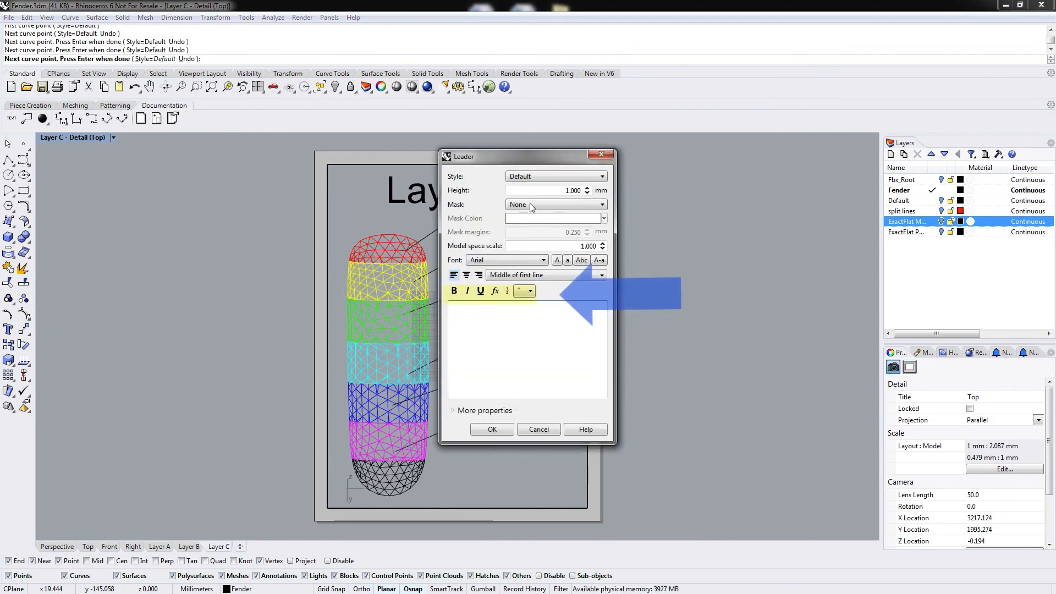
{"action": "left_click_drag", "start_coordinate": [600, 198], "coordinate": [600, 205]}
{"action": "type", "text": "10"}
{"action": "left_click", "coordinate": [516, 335]}
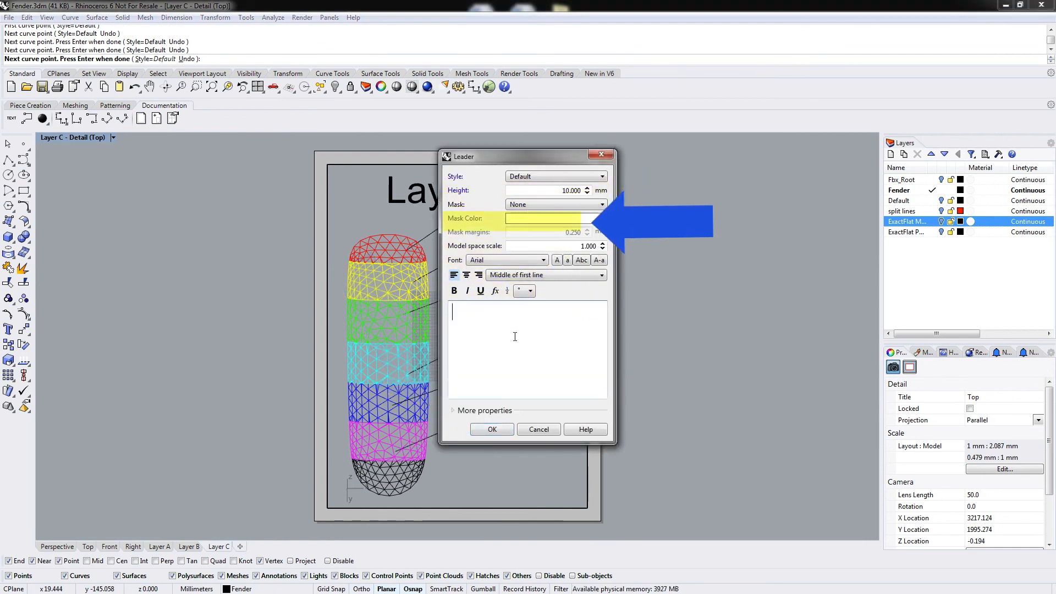
{"action": "type", "text": "C6"}
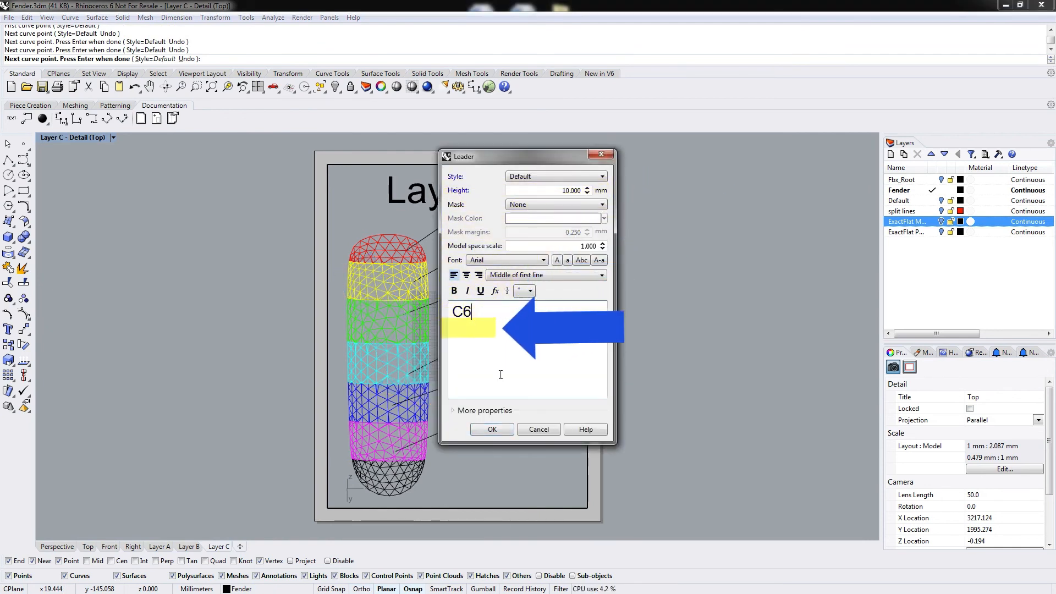
{"action": "left_click", "coordinate": [491, 430]}
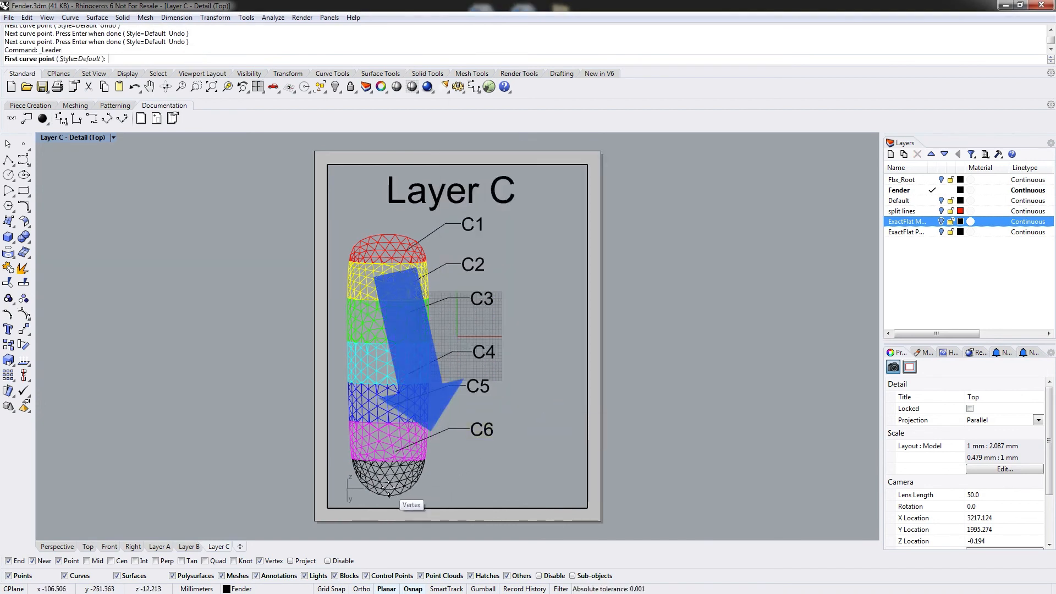
Add a leader from the black ply labelled C7 with 10 mm text height.
{"action": "left_click", "coordinate": [463, 461]}
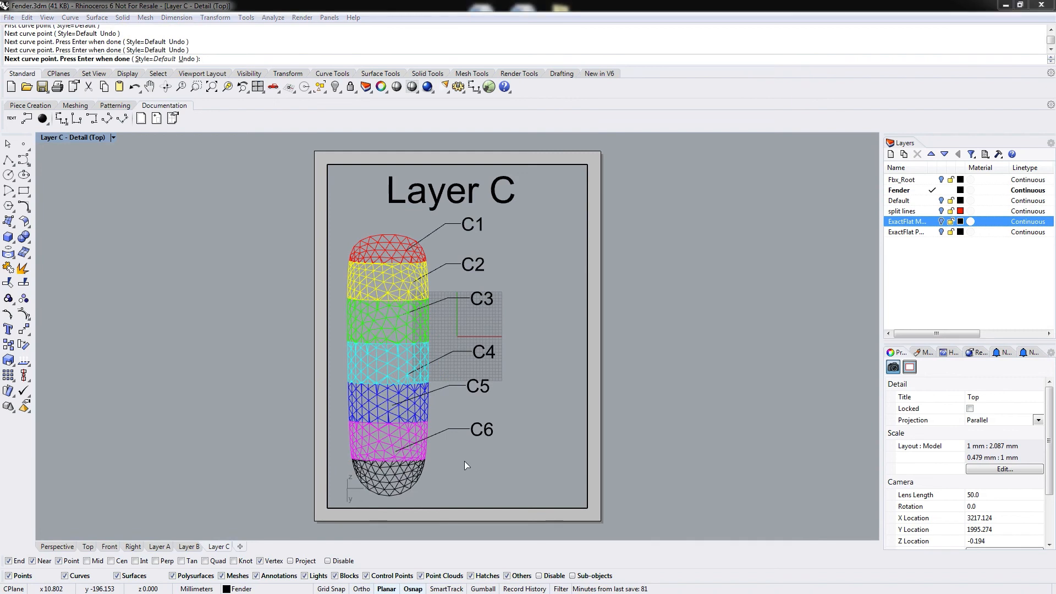
{"action": "key", "text": "Return"}
{"action": "type", "text": "C7"}
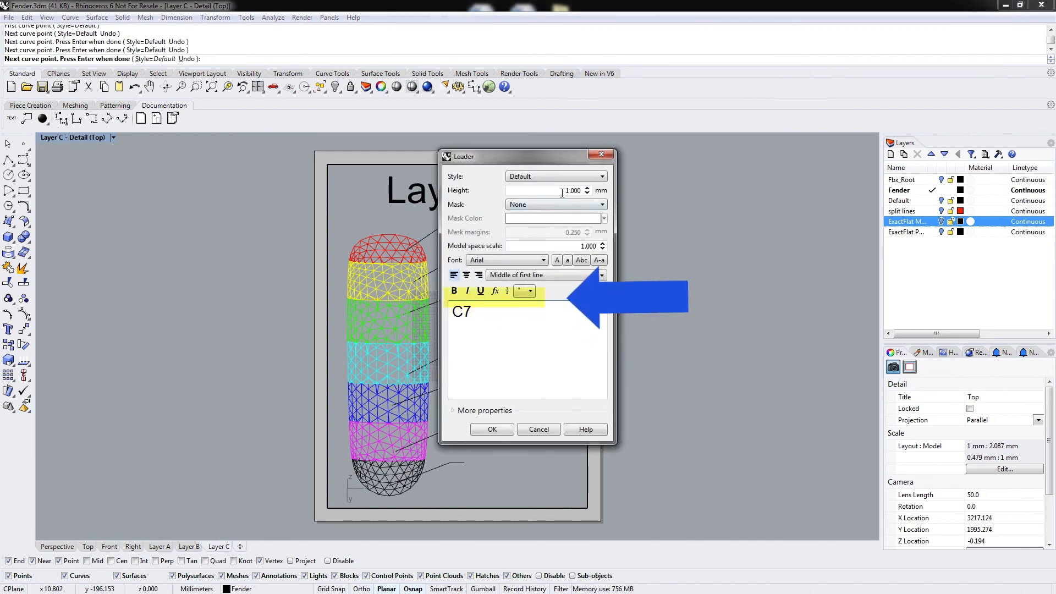
{"action": "left_click_drag", "start_coordinate": [563, 191], "coordinate": [597, 199]}
{"action": "type", "text": "10"}
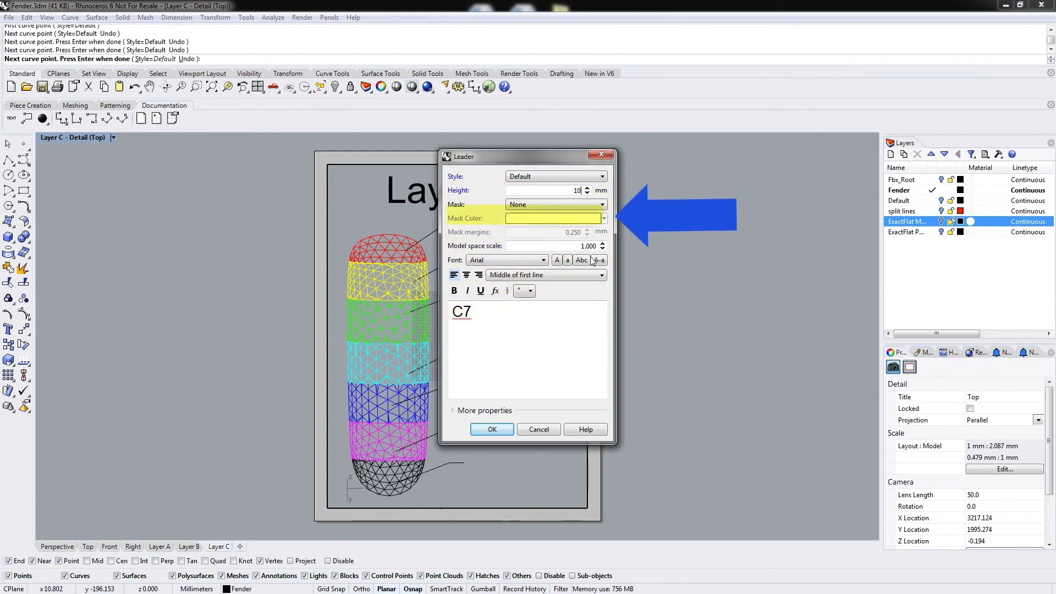
{"action": "left_click", "coordinate": [505, 429]}
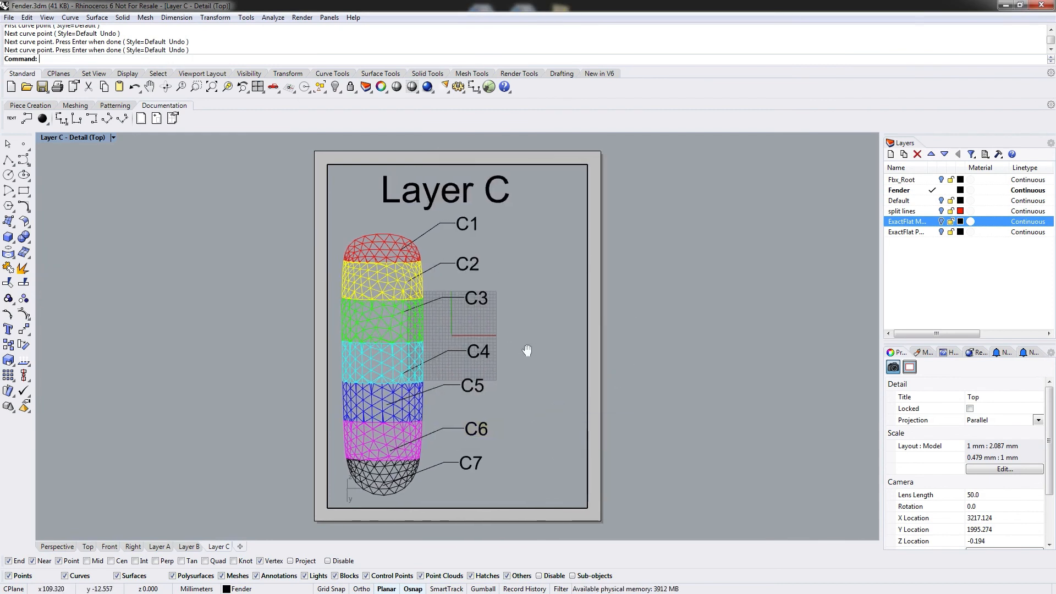
Shift the labelled fender and the Layer C title to centre them on the page.
{"action": "right_click_drag", "start_coordinate": [528, 351], "coordinate": [552, 351]}
{"action": "mouse_move", "coordinate": [490, 198]}
{"action": "left_mouse_down"}
{"action": "mouse_move", "coordinate": [435, 186]}
{"action": "mouse_move", "coordinate": [461, 191]}
{"action": "left_mouse_up"}
{"action": "left_click", "coordinate": [427, 133]}
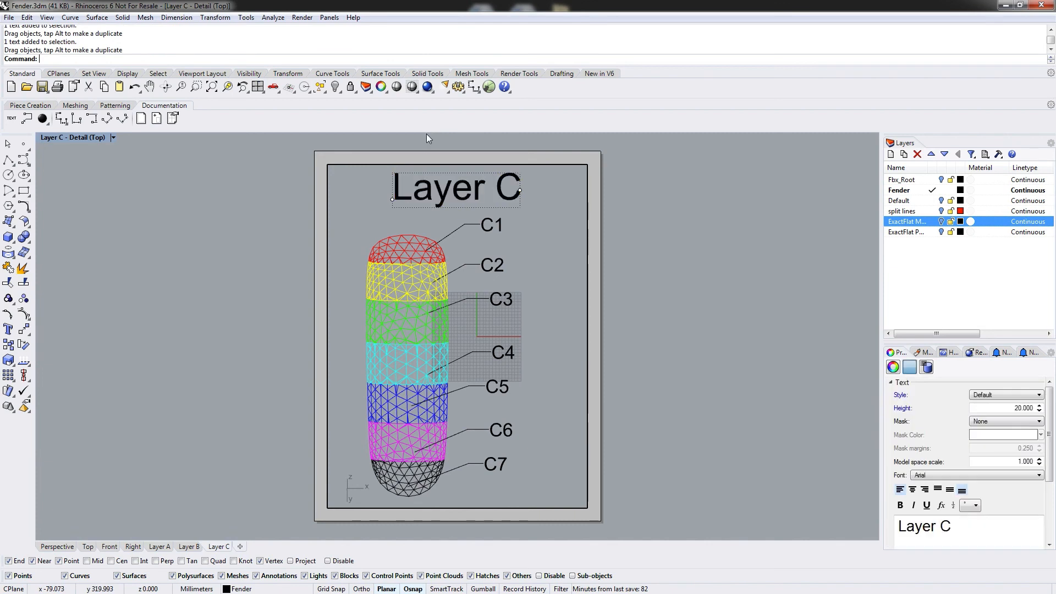
Switch the detail to Shaded display and hide its grid, grid axes and world axes.
{"action": "left_click", "coordinate": [418, 89]}
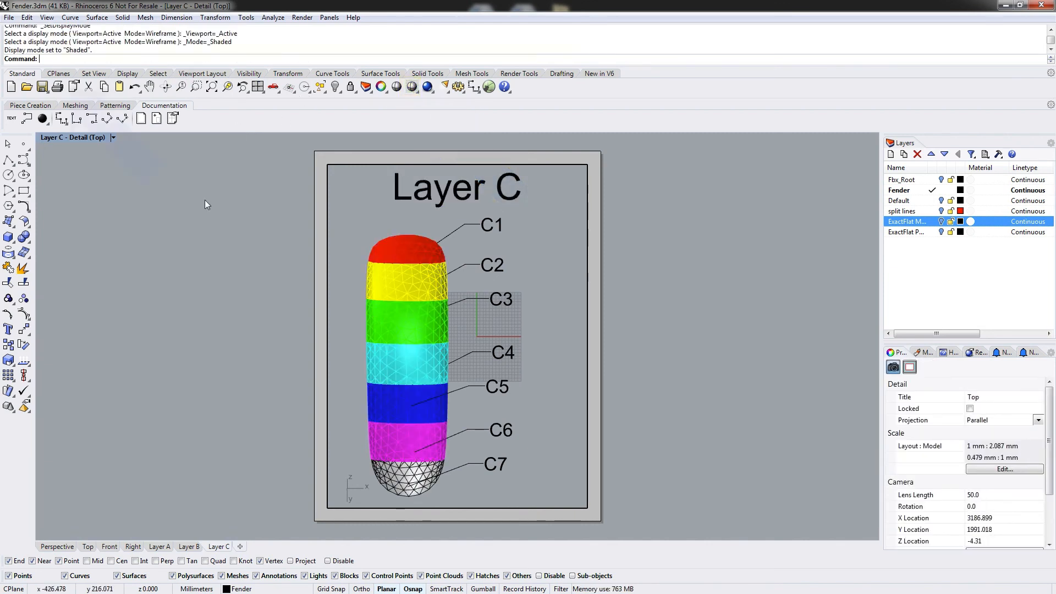
{"action": "type", "text": "Grid"}
{"action": "key", "text": "Return"}
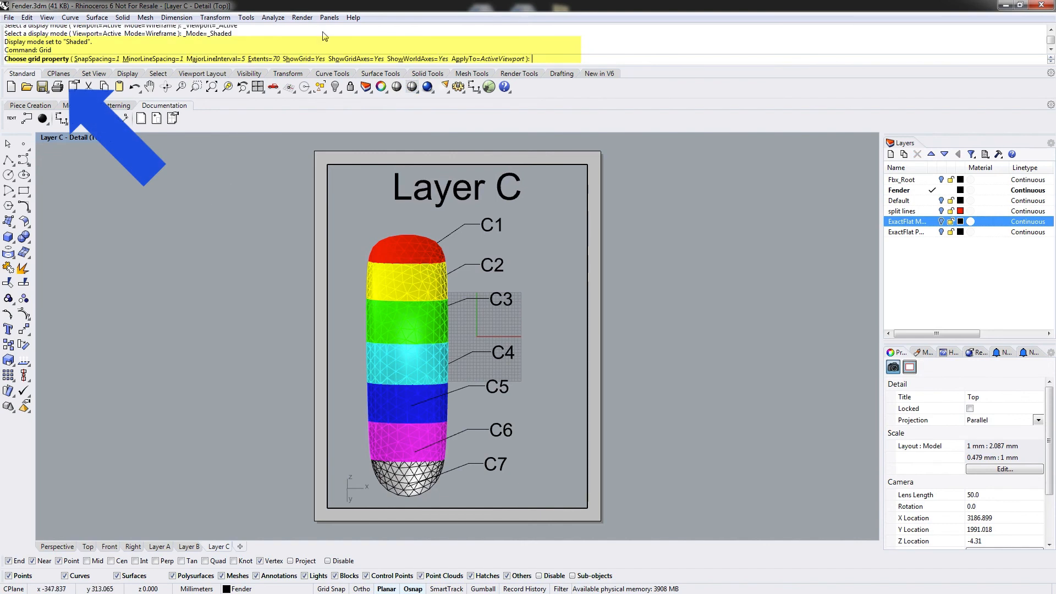
{"action": "left_click", "coordinate": [306, 59]}
{"action": "left_click", "coordinate": [352, 59]}
{"action": "left_click", "coordinate": [414, 59]}
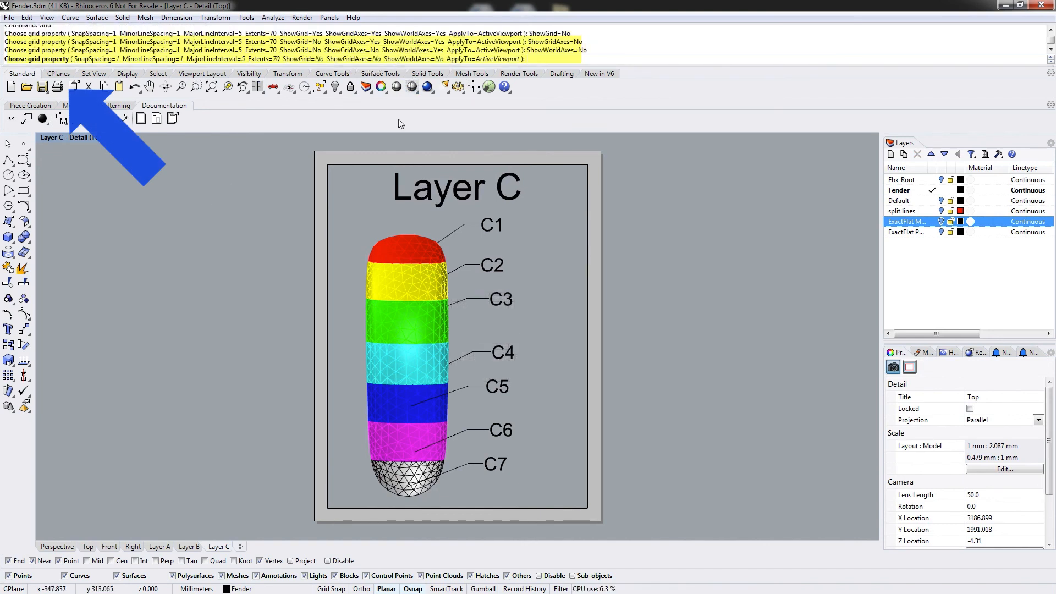
{"action": "key", "text": "Return"}
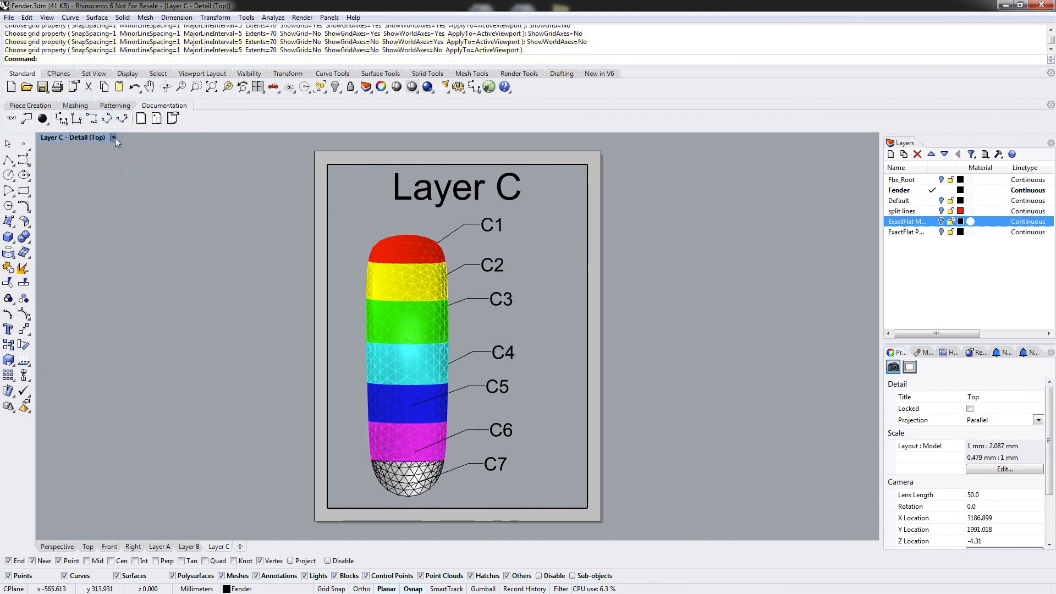
Return to layout space and review the Layer A, Layer B and Layer C layouts.
{"action": "left_click", "coordinate": [113, 138]}
{"action": "left_click", "coordinate": [72, 151]}
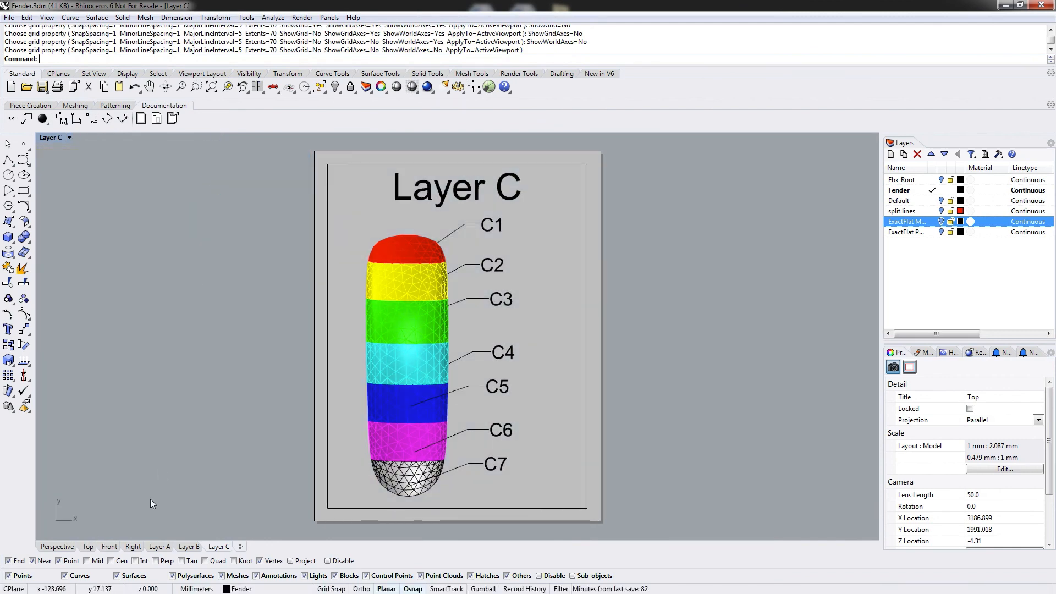
{"action": "left_click", "coordinate": [159, 546]}
{"action": "left_click", "coordinate": [188, 548]}
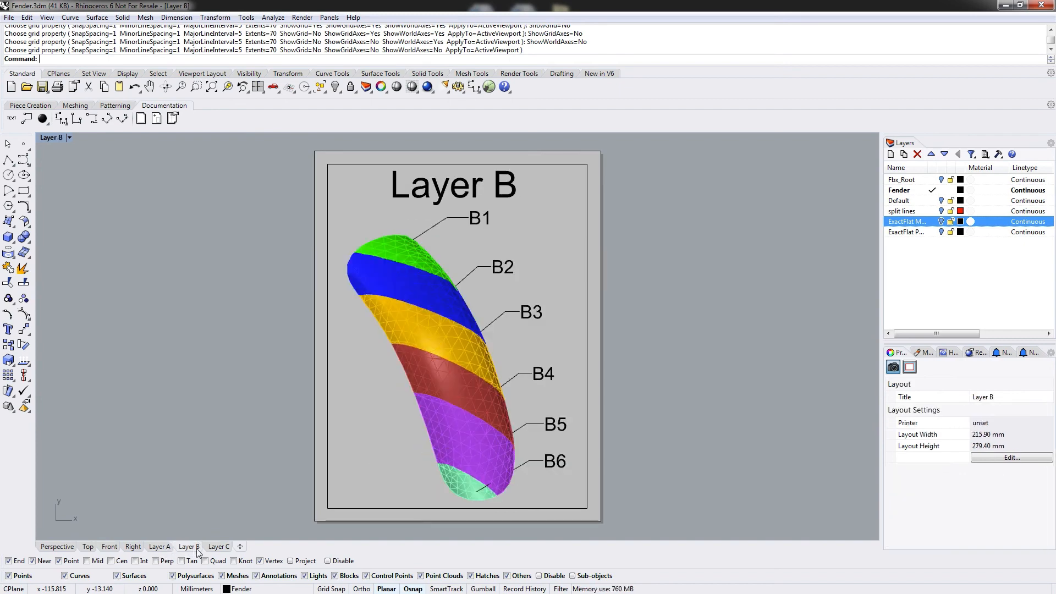
{"action": "left_click", "coordinate": [217, 548]}
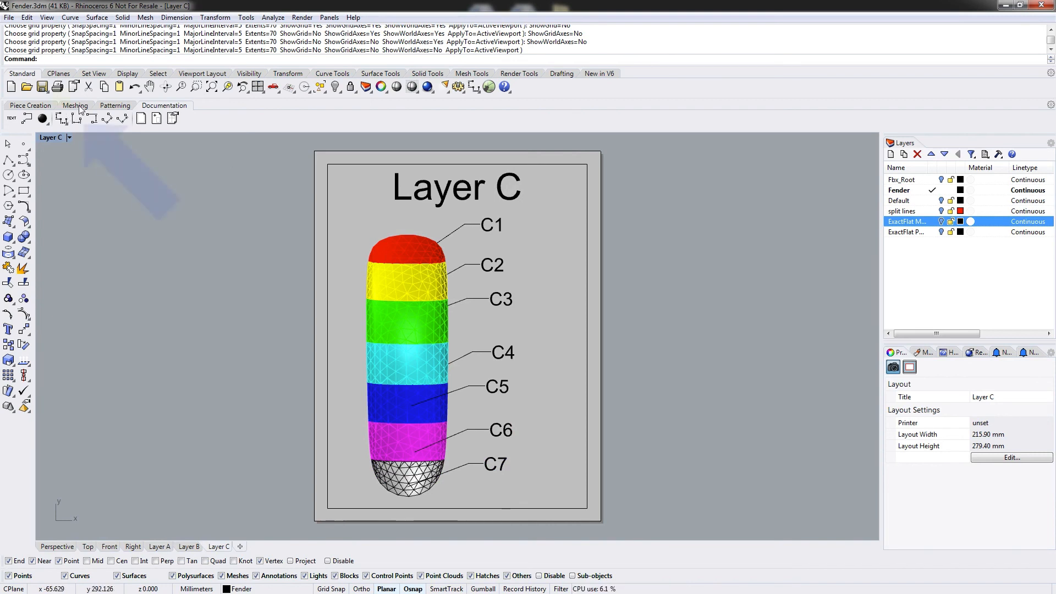
Open Print Setup and choose Rhino PDF as the print destination.
{"action": "left_click", "coordinate": [57, 88]}
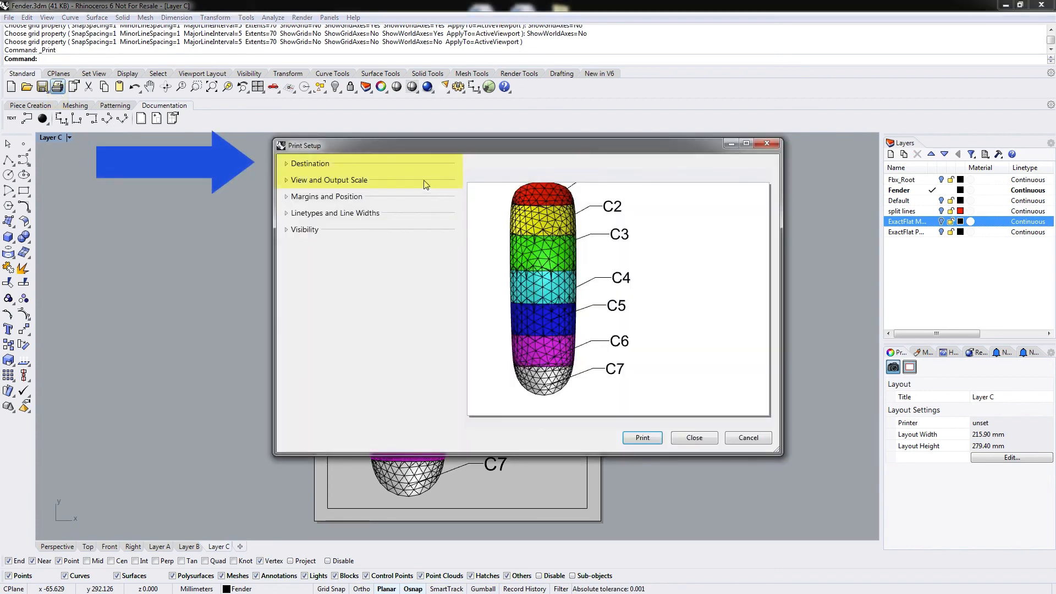
{"action": "left_click", "coordinate": [288, 165]}
{"action": "left_click", "coordinate": [370, 184]}
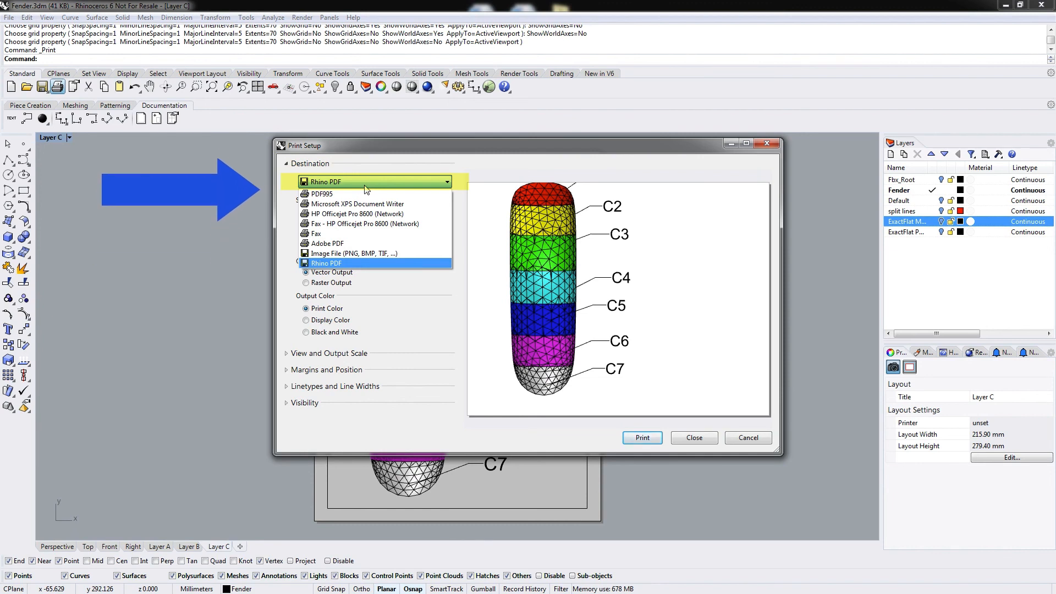
{"action": "left_click", "coordinate": [340, 184]}
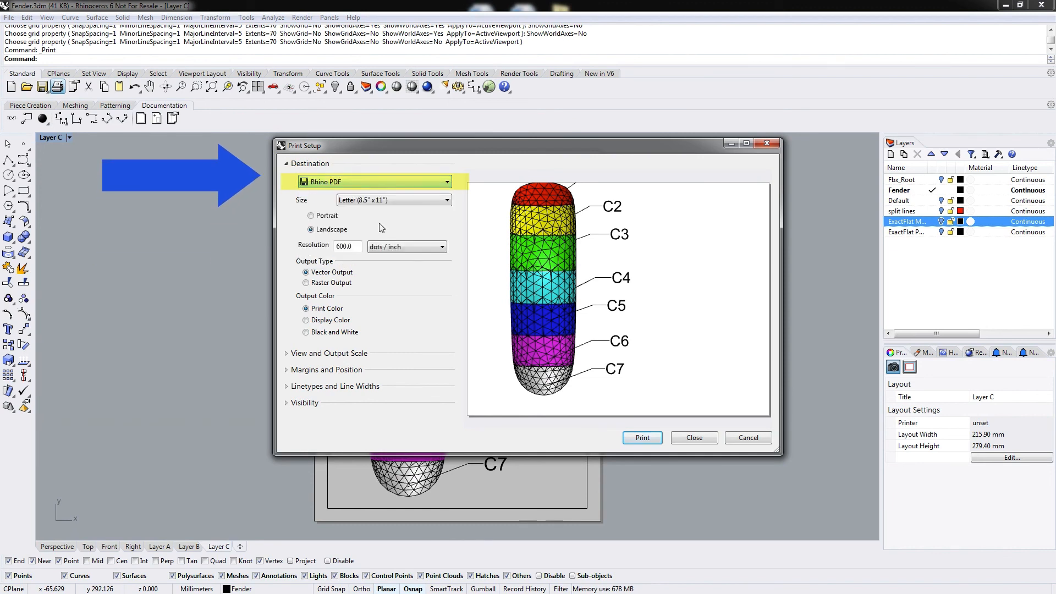
{"action": "left_click", "coordinate": [286, 355]}
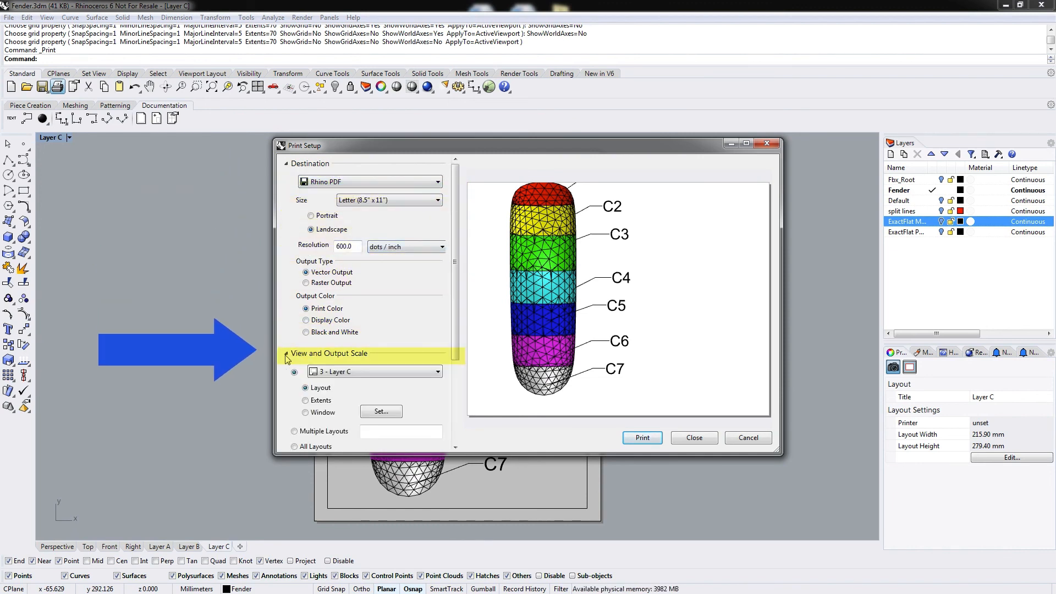
Set the print output to All Layouts with the scale Scaled to Fit.
{"action": "left_click_drag", "start_coordinate": [456, 318], "coordinate": [455, 416]}
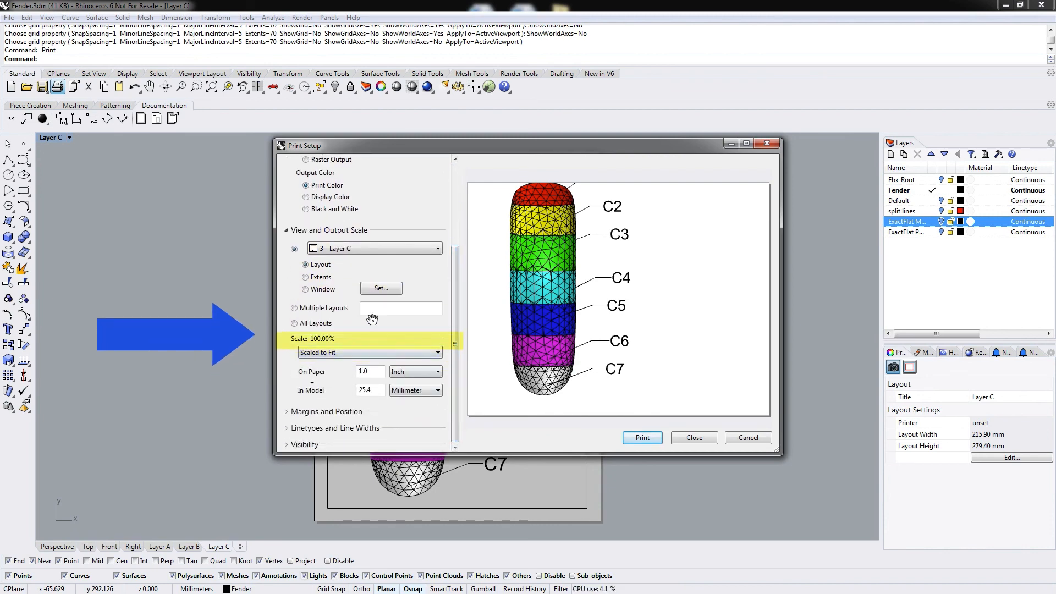
{"action": "left_click", "coordinate": [295, 324]}
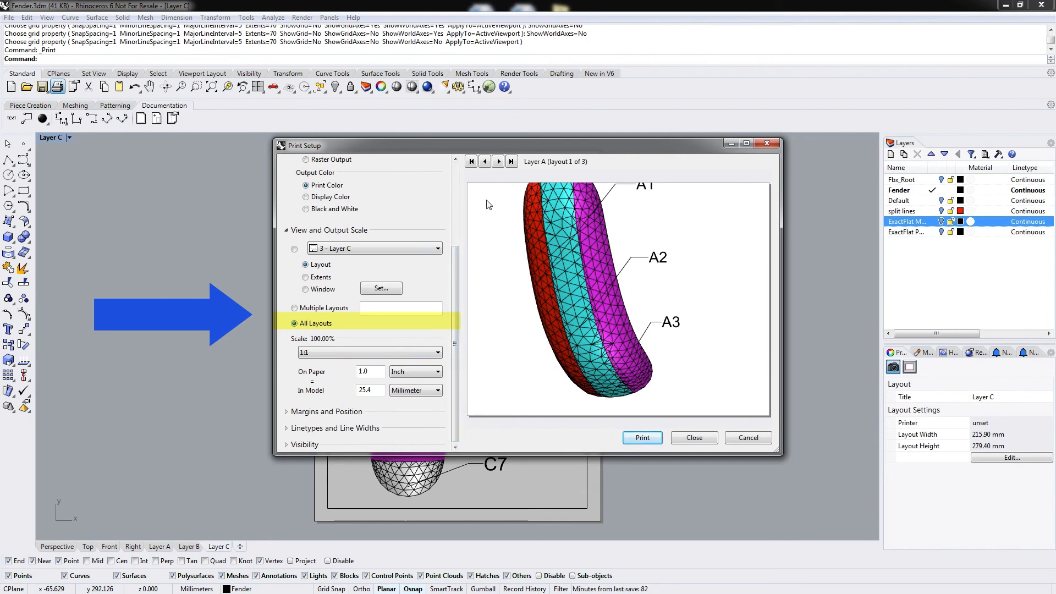
{"action": "scroll", "coordinate": [456, 256], "scroll_direction": "up", "scroll_amount": 3}
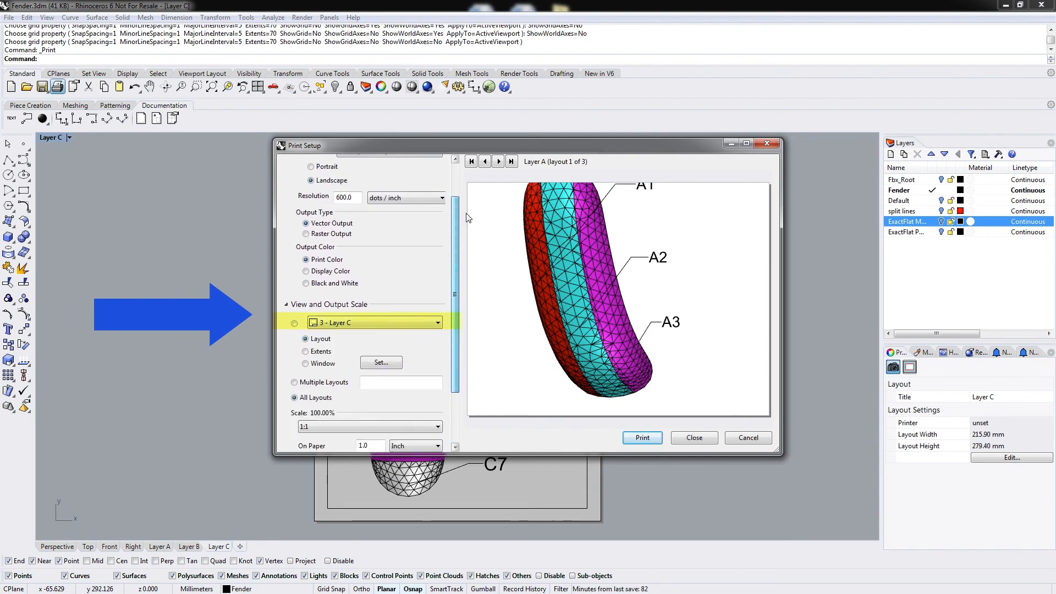
{"action": "scroll", "coordinate": [468, 220], "scroll_direction": "down", "scroll_amount": 3}
{"action": "left_click", "coordinate": [418, 352]}
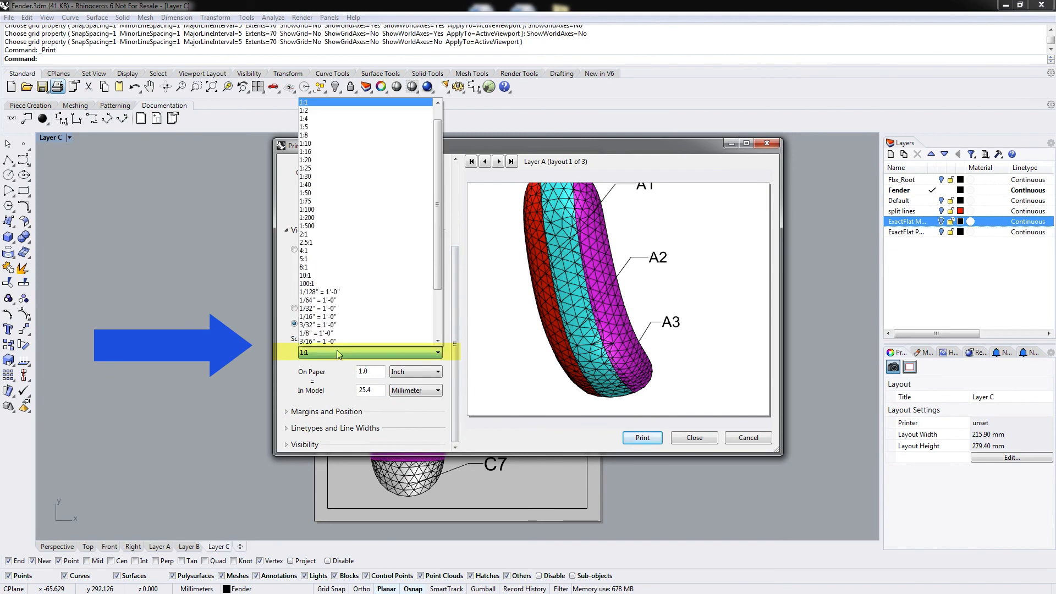
{"action": "scroll", "coordinate": [437, 256], "scroll_direction": "up", "scroll_amount": 1}
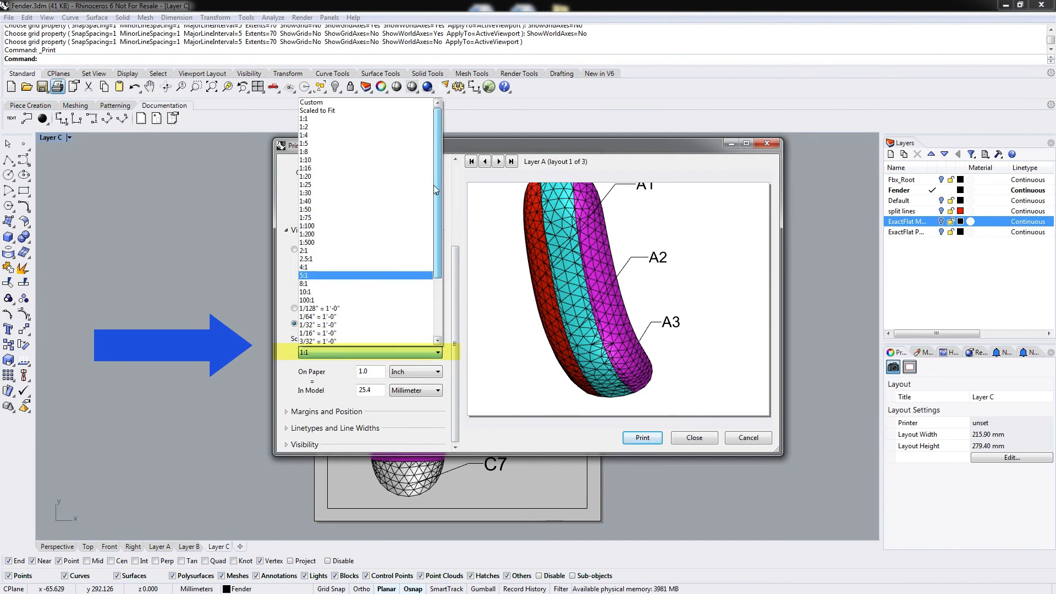
{"action": "left_click", "coordinate": [335, 110]}
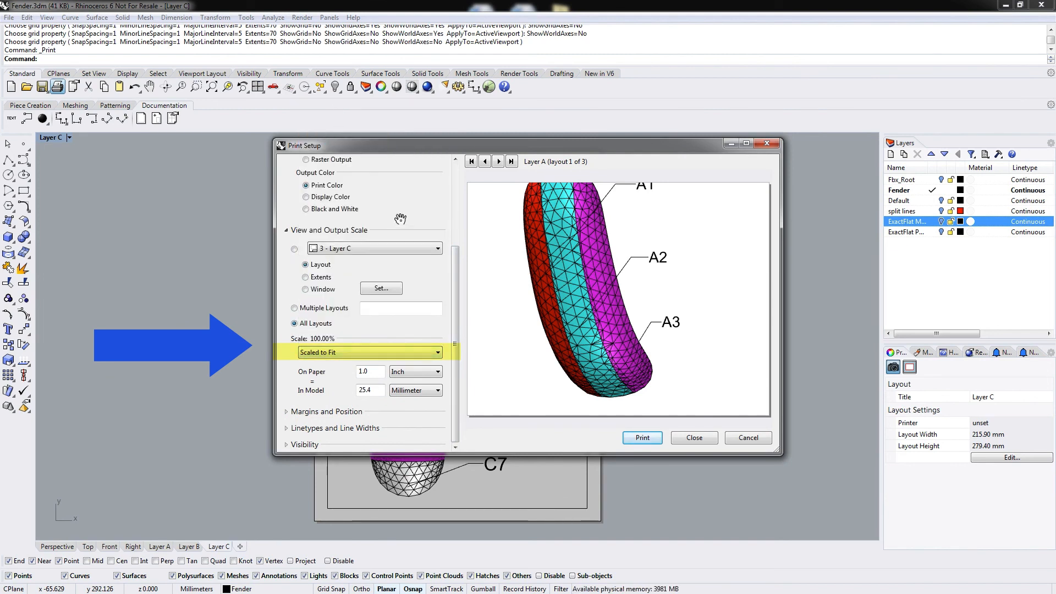
Set the print output colour to Display Color.
{"action": "scroll", "coordinate": [454, 338], "scroll_direction": "up", "scroll_amount": 3}
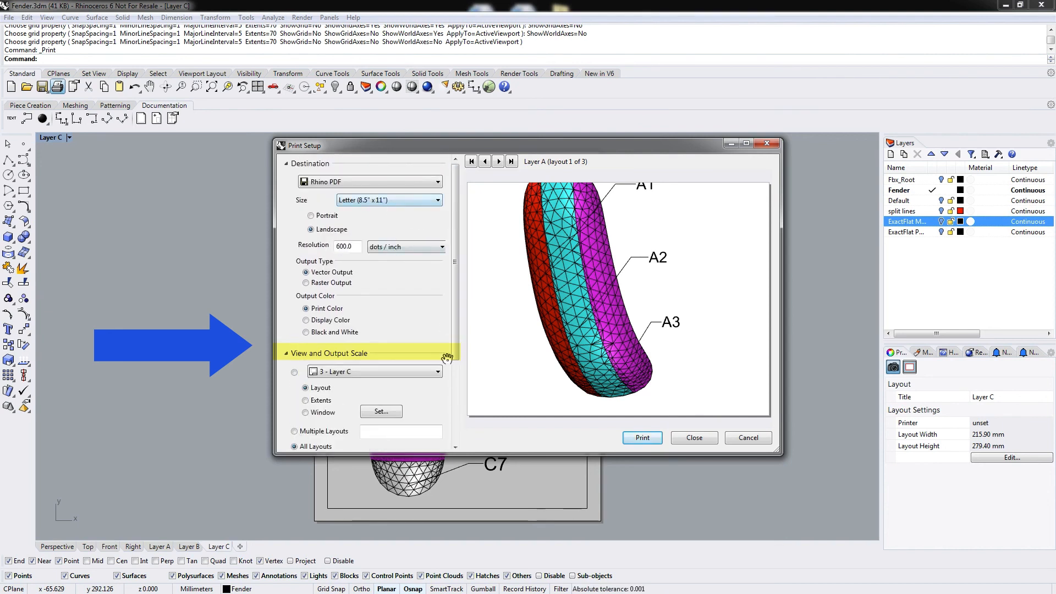
{"action": "left_click_drag", "start_coordinate": [454, 319], "coordinate": [455, 416]}
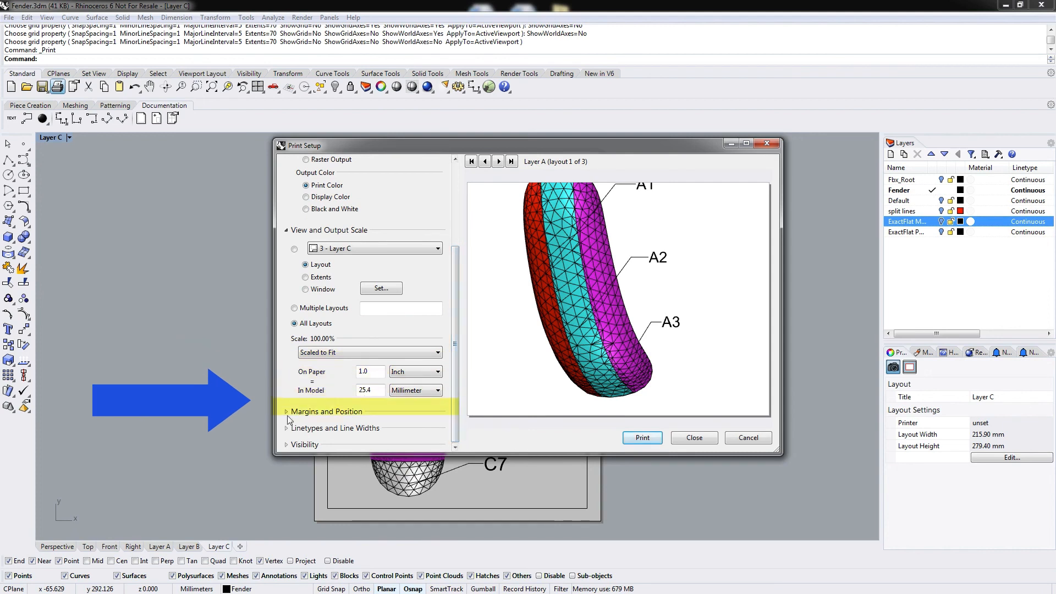
{"action": "left_click_drag", "start_coordinate": [455, 335], "coordinate": [461, 217]}
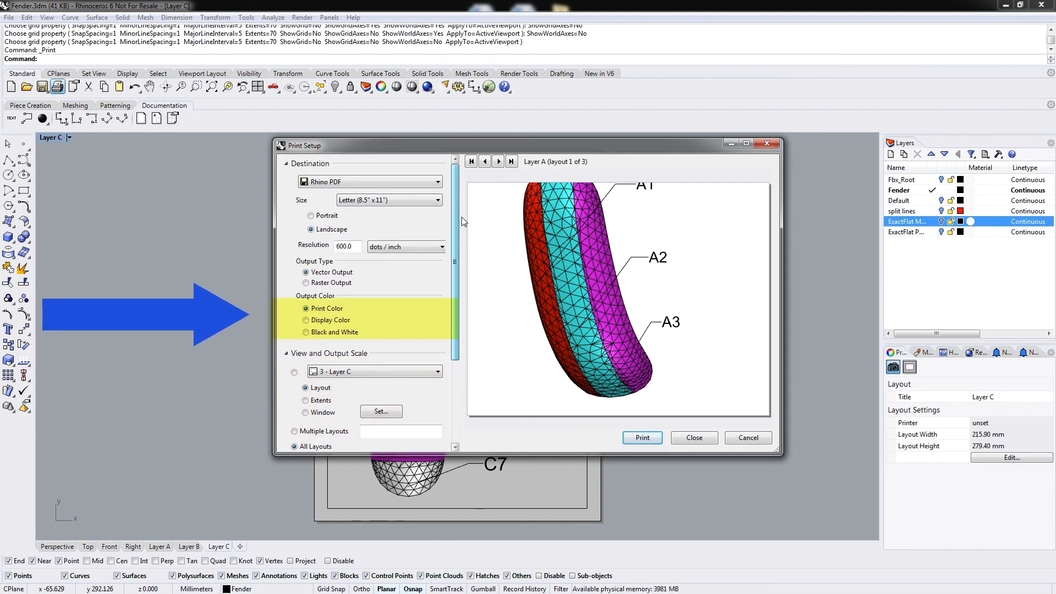
{"action": "left_click", "coordinate": [306, 321]}
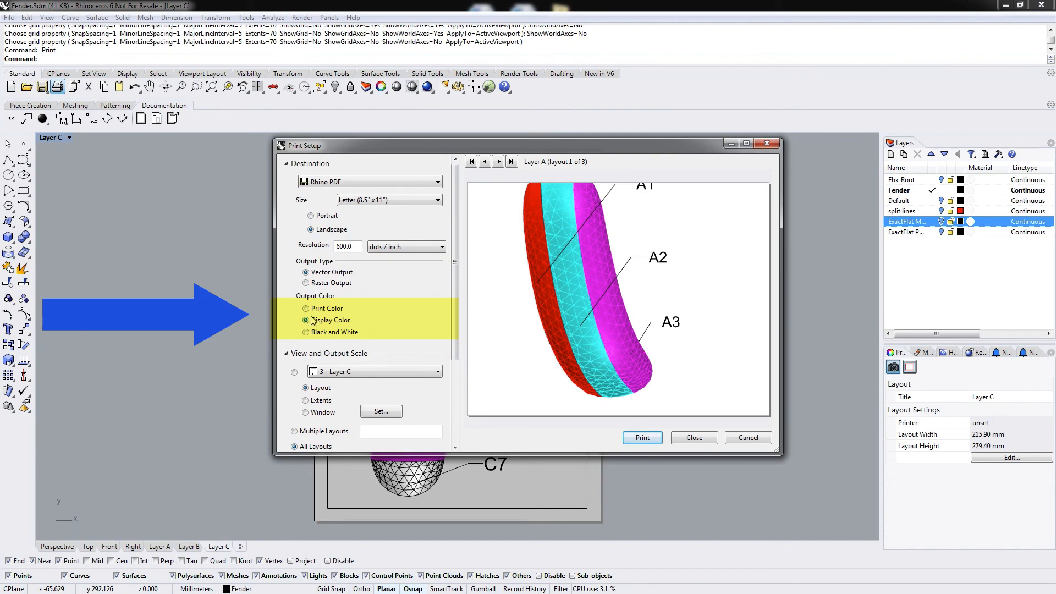
{"action": "left_click", "coordinate": [310, 310]}
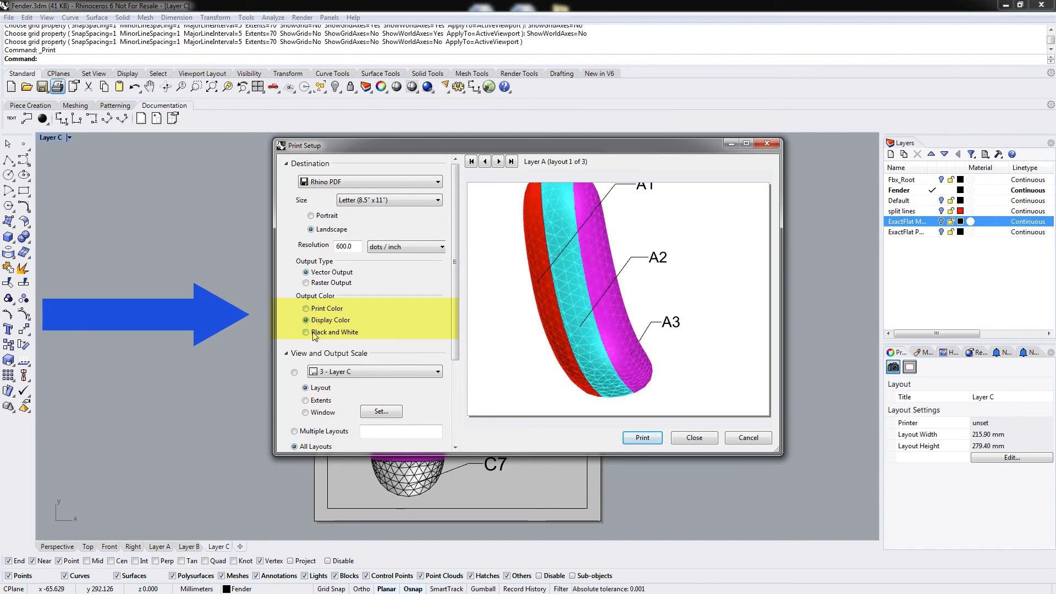
{"action": "left_click", "coordinate": [318, 332]}
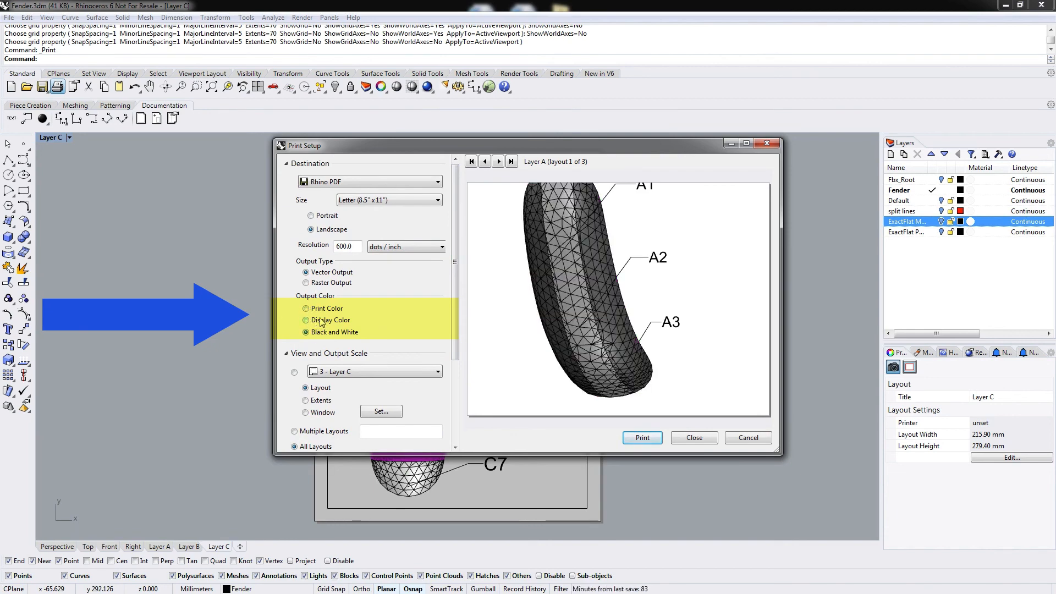
{"action": "left_click", "coordinate": [320, 322]}
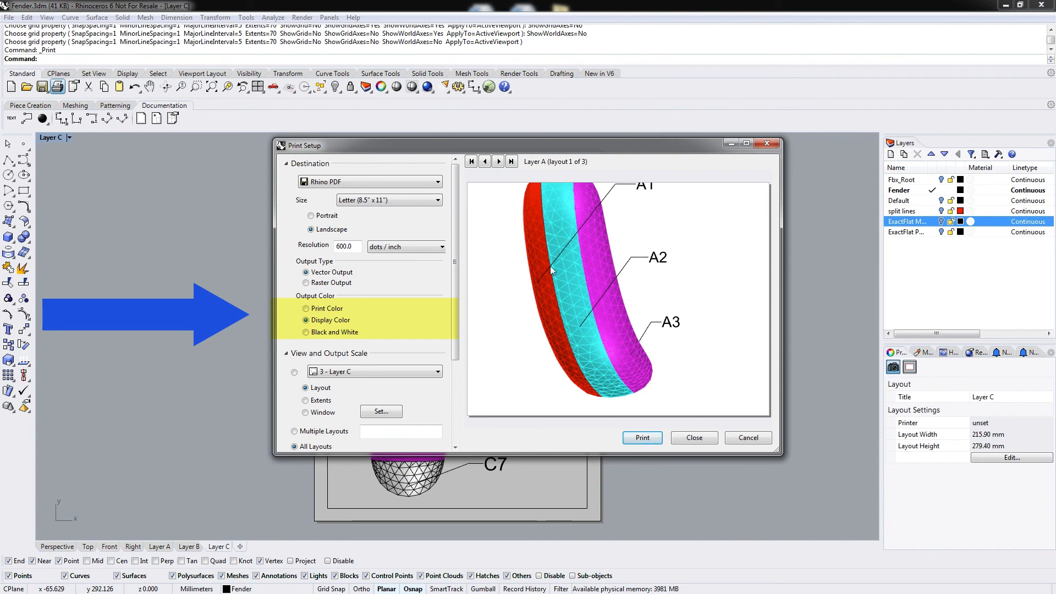
{"action": "scroll", "coordinate": [447, 253], "scroll_direction": "down", "scroll_amount": 5}
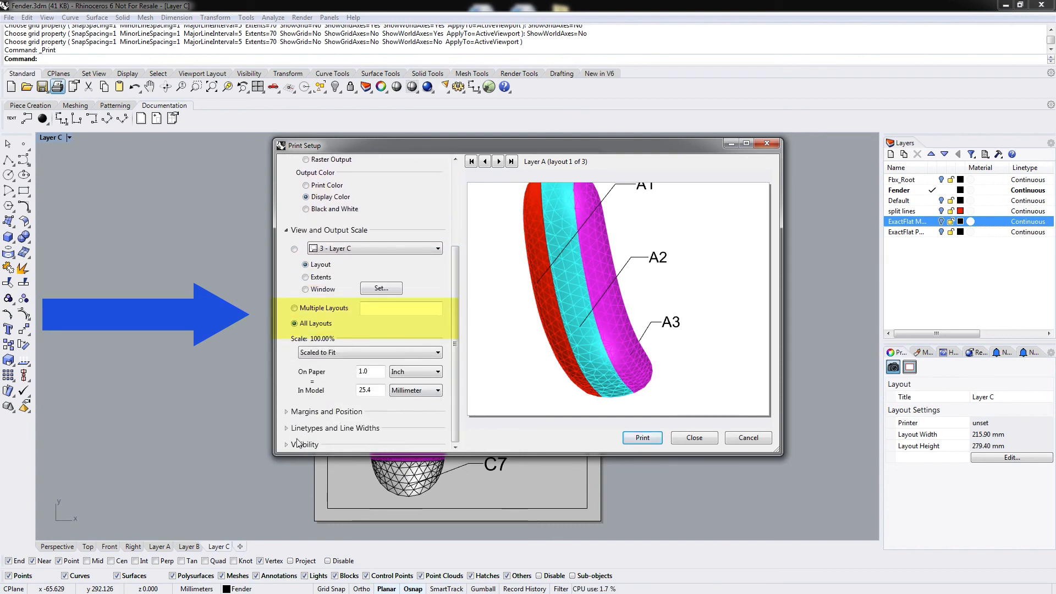
Print all layouts to a PDF named Fender.pdf in the Video folder.
{"action": "left_click", "coordinate": [297, 443]}
{"action": "left_click_drag", "start_coordinate": [453, 315], "coordinate": [447, 433]}
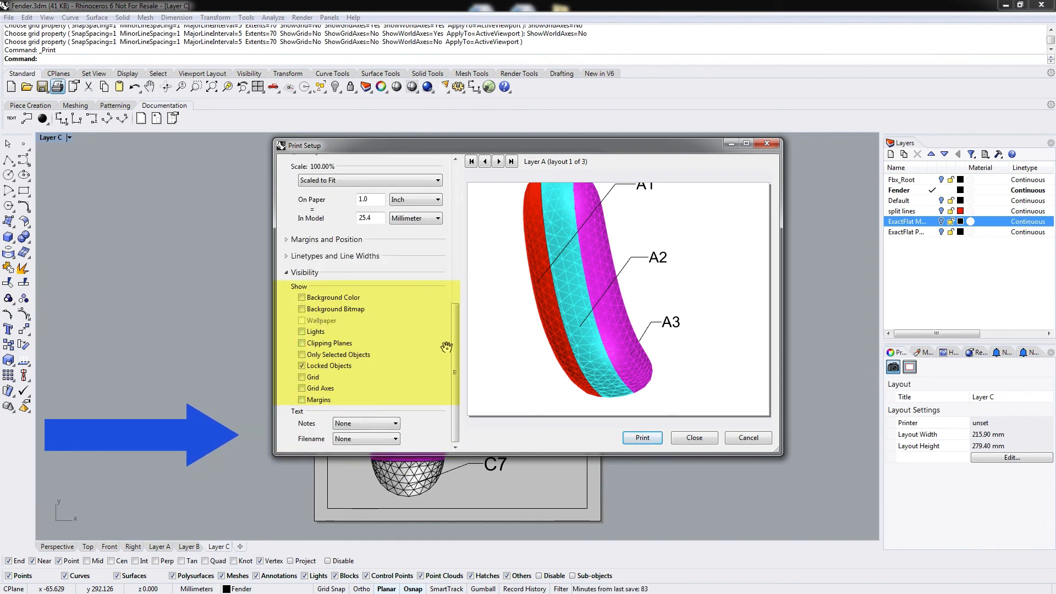
{"action": "left_click_drag", "start_coordinate": [454, 347], "coordinate": [465, 261]}
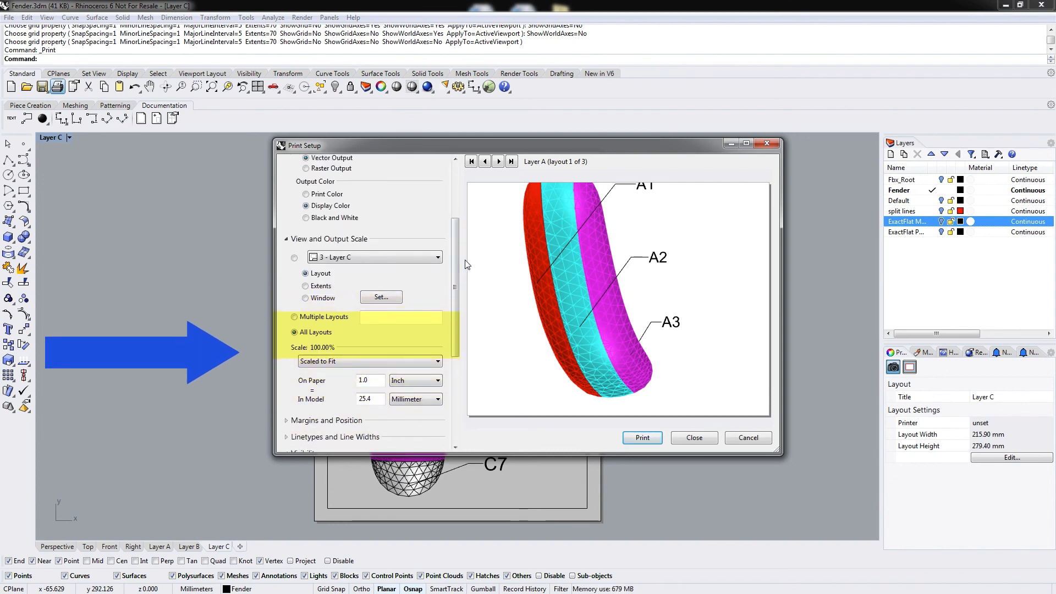
{"action": "left_click", "coordinate": [293, 331]}
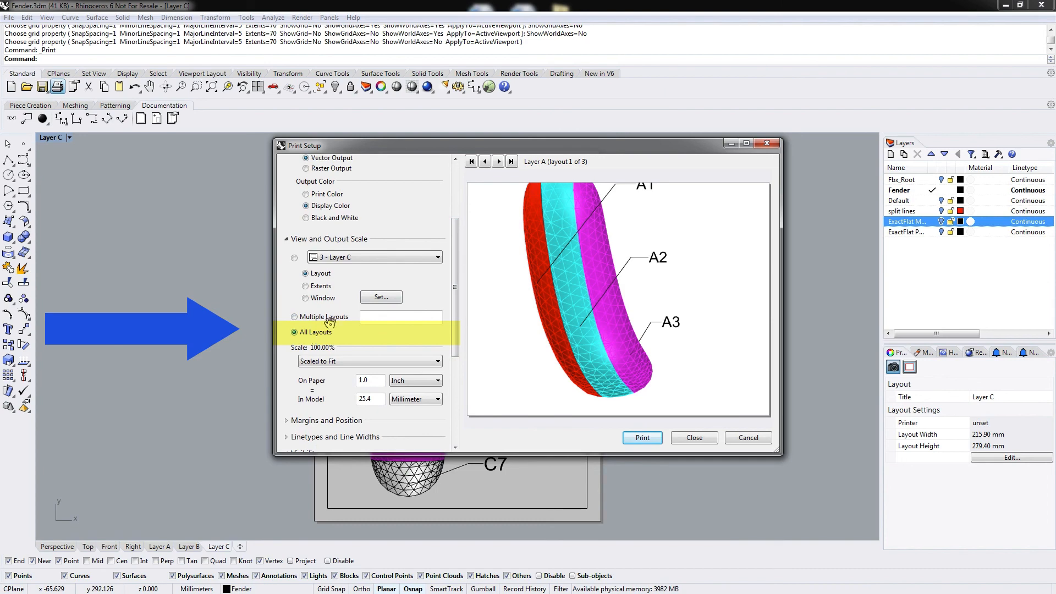
{"action": "left_click_drag", "start_coordinate": [454, 275], "coordinate": [451, 343]}
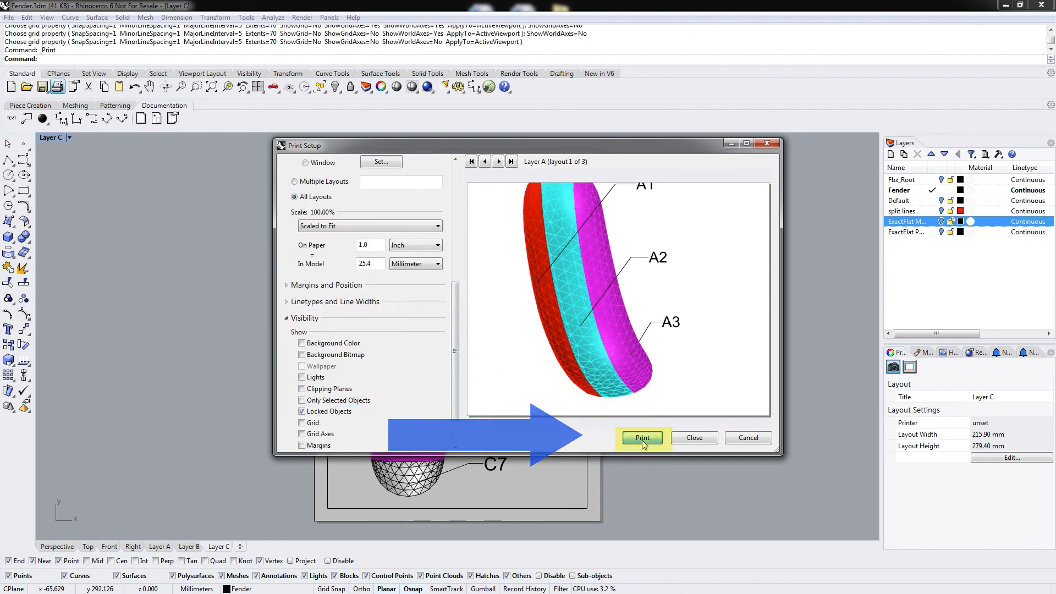
{"action": "left_click", "coordinate": [642, 438]}
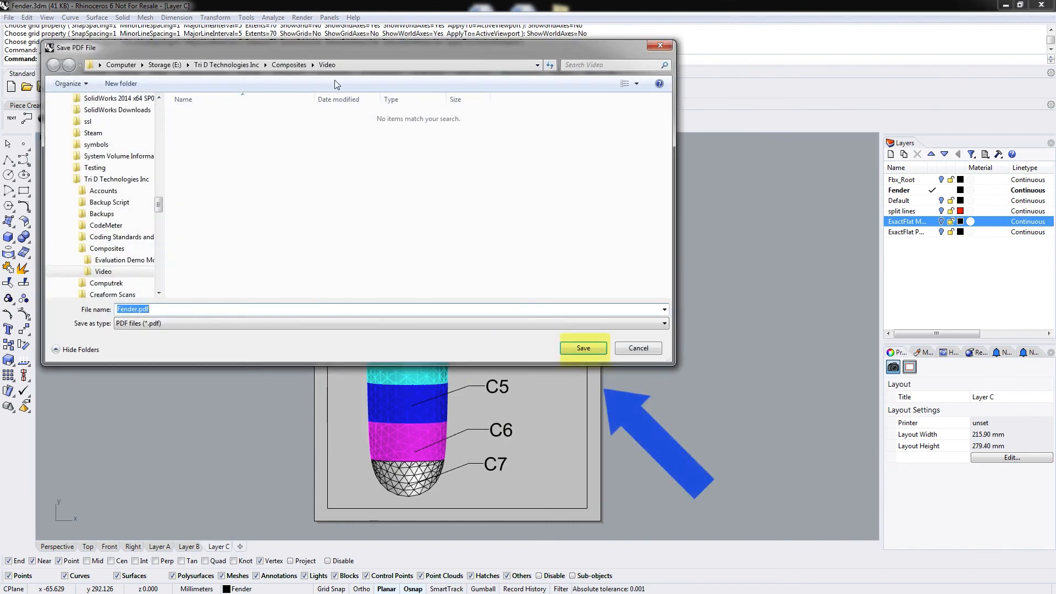
{"action": "left_click", "coordinate": [583, 347]}
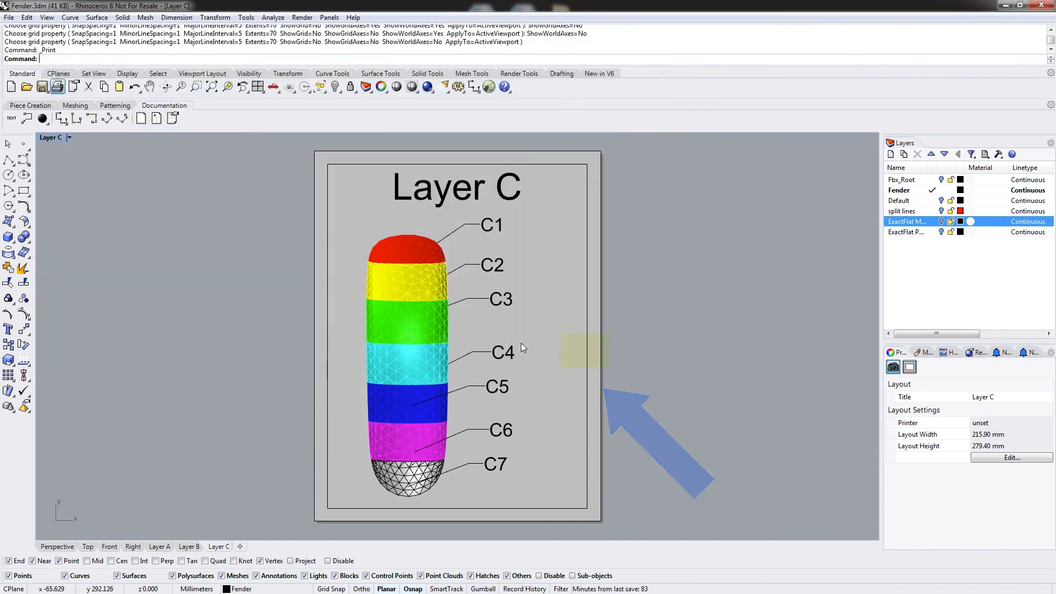
Reopen Print Setup and change the print destination to Adobe PDF.
{"action": "left_click", "coordinate": [57, 86]}
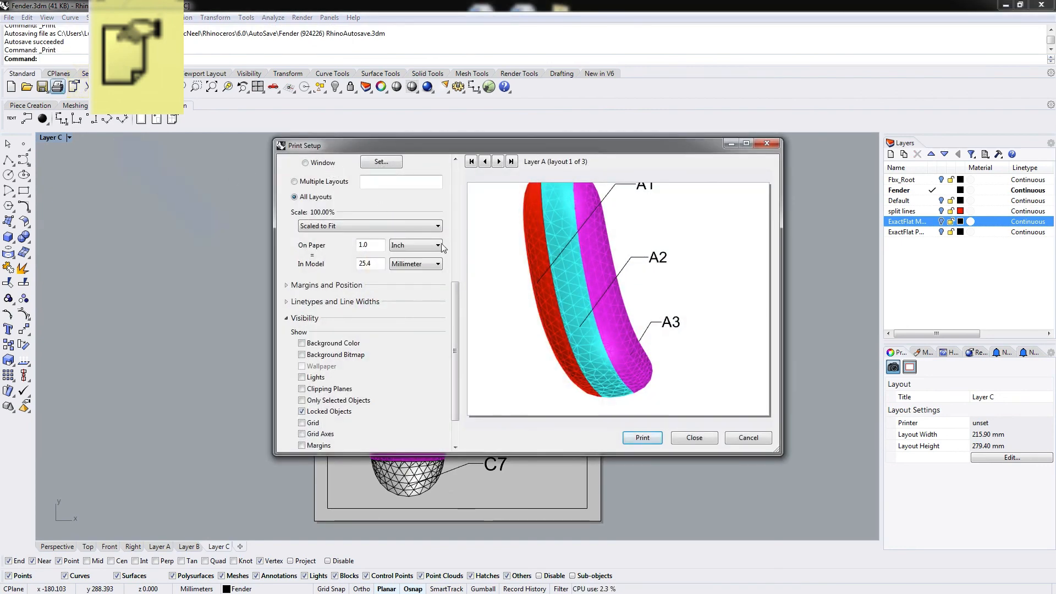
{"action": "left_click_drag", "start_coordinate": [455, 309], "coordinate": [462, 174]}
{"action": "left_click", "coordinate": [371, 182]}
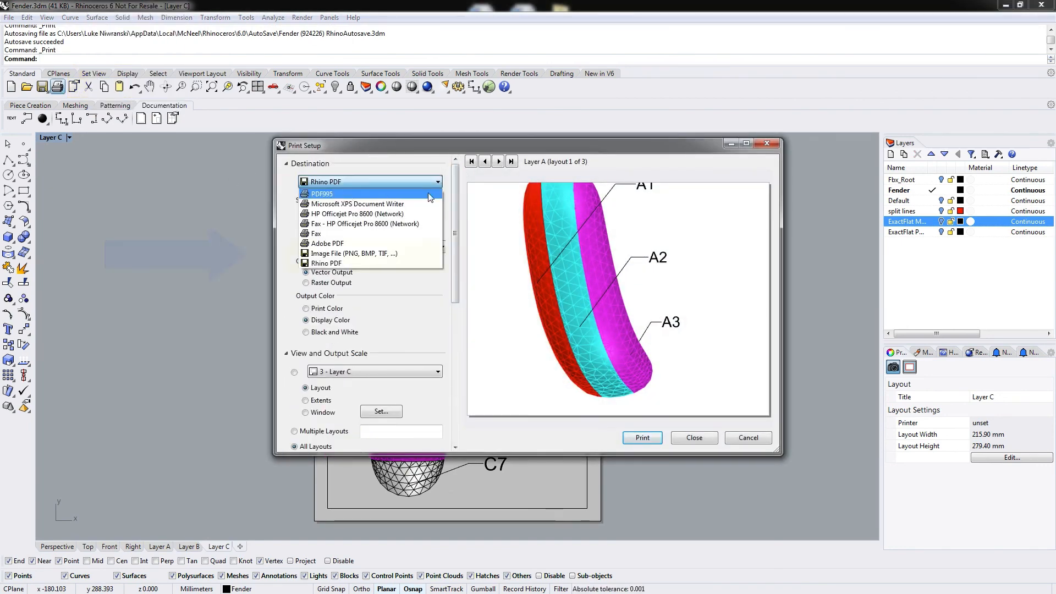
{"action": "left_click", "coordinate": [327, 243]}
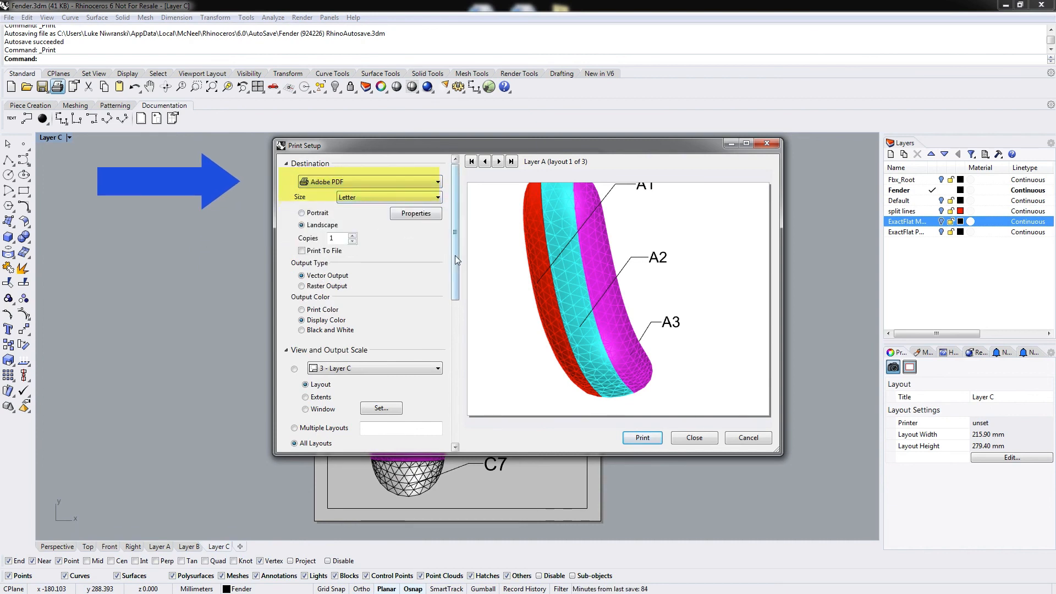
Set the paper size to Letter and the orientation to Portrait.
{"action": "left_click_drag", "start_coordinate": [454, 255], "coordinate": [454, 210]}
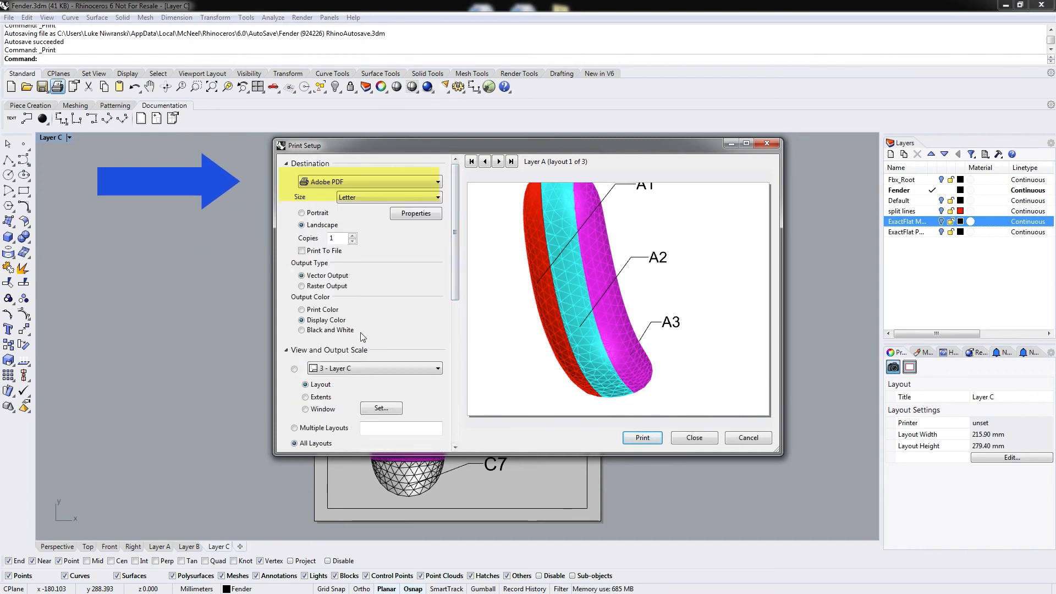
{"action": "left_click", "coordinate": [407, 198]}
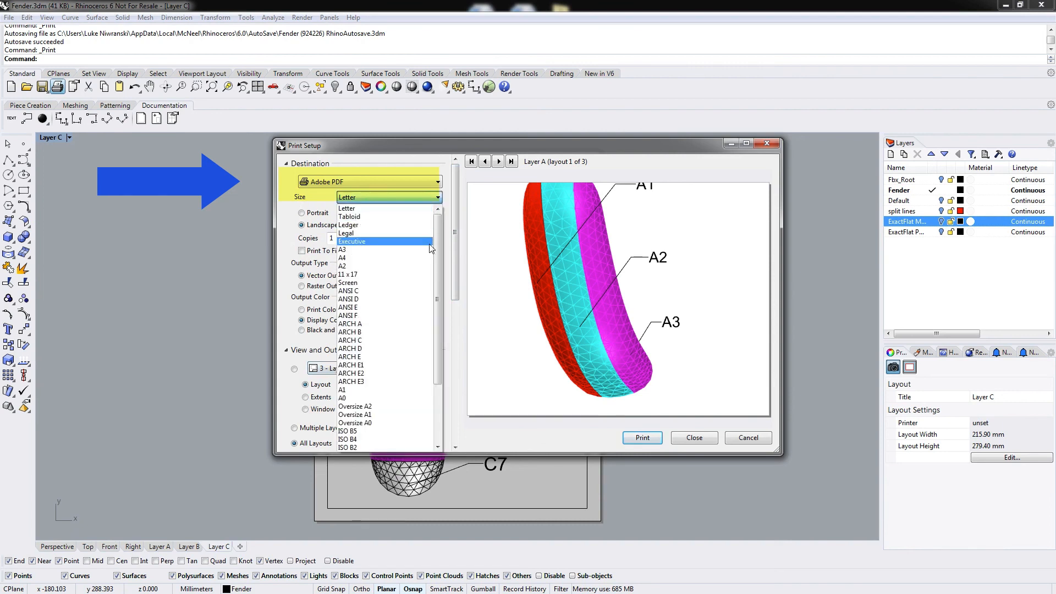
{"action": "left_click", "coordinate": [374, 209]}
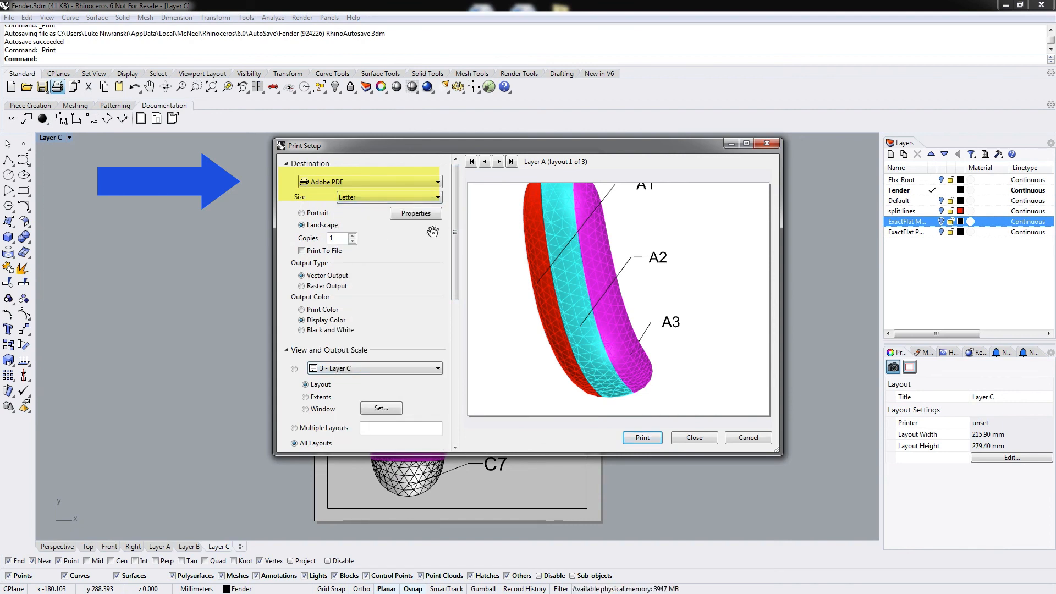
{"action": "left_click", "coordinate": [316, 214]}
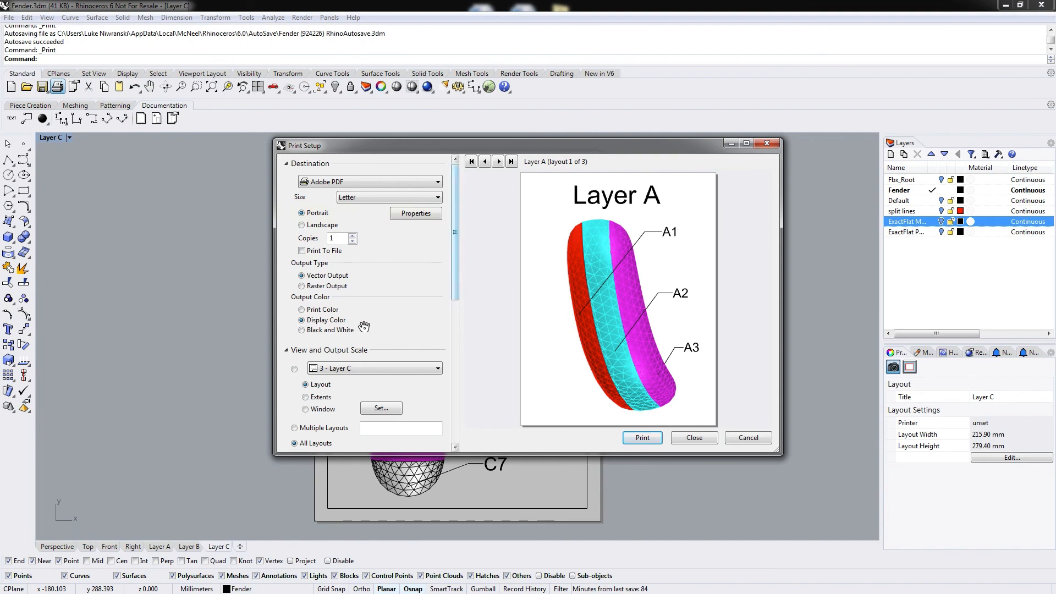
Print all layouts through Adobe PDF to Fender.pdf.
{"action": "left_click_drag", "start_coordinate": [455, 250], "coordinate": [456, 284]}
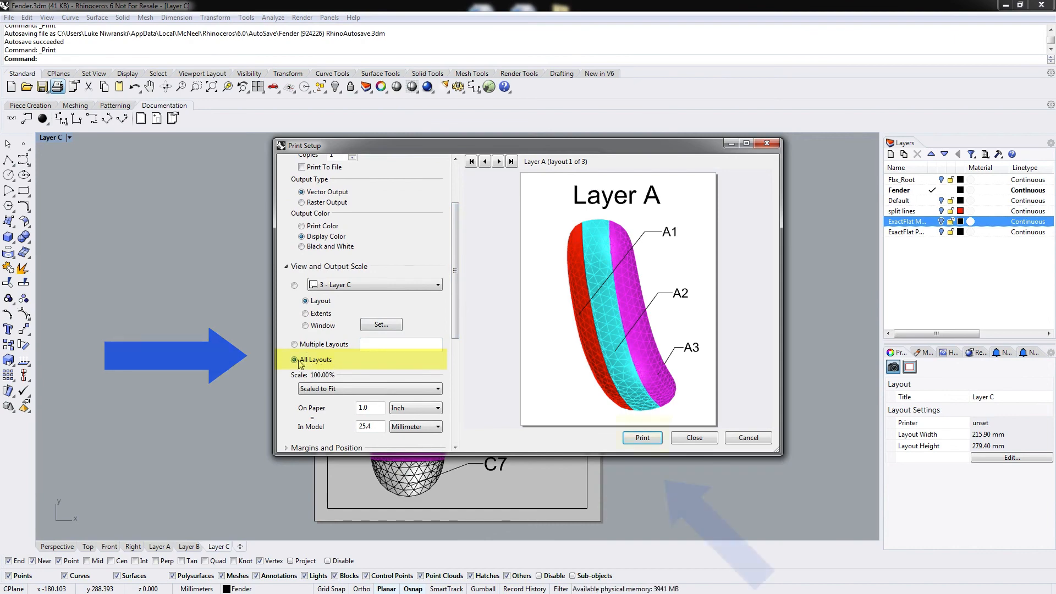
{"action": "left_click", "coordinate": [643, 438]}
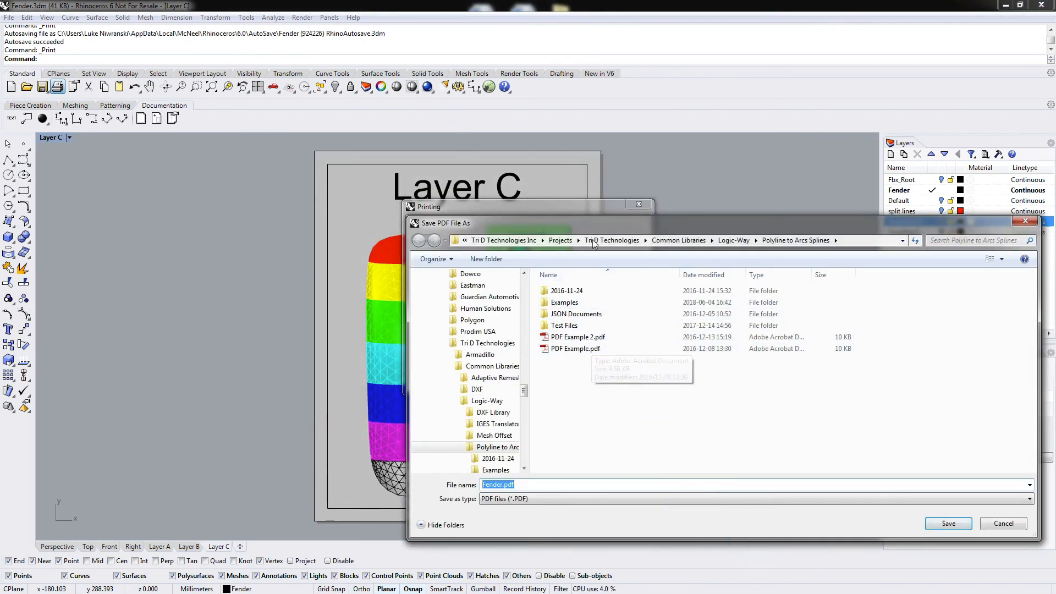
{"action": "left_click_drag", "start_coordinate": [611, 229], "coordinate": [0, 94]}
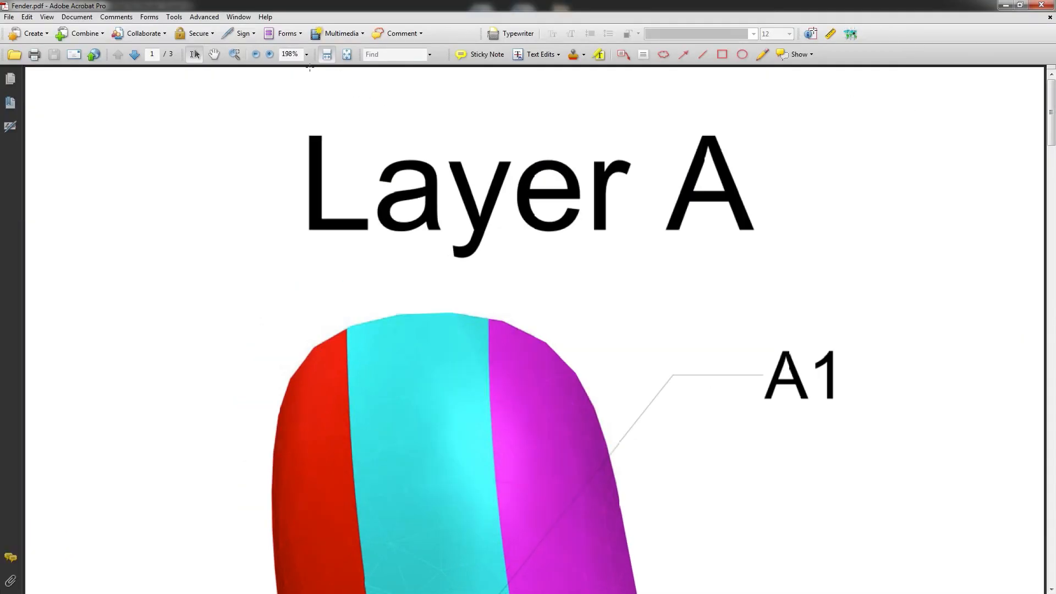
In Adobe Acrobat, fit the page and page through the Layer A, B and C sheets, then close it.
{"action": "left_click", "coordinate": [347, 54]}
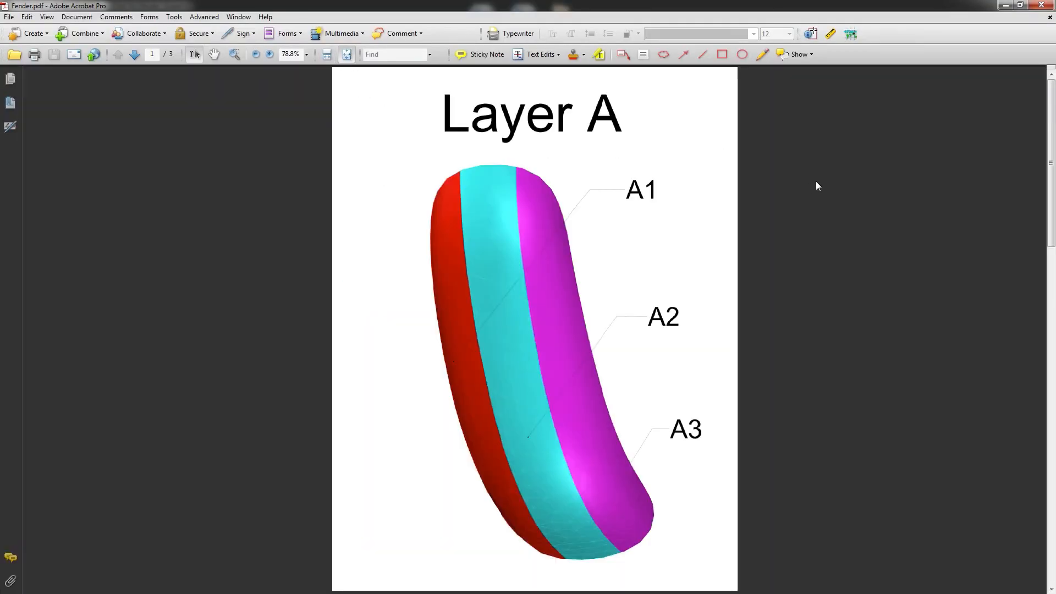
{"action": "scroll", "coordinate": [801, 196], "scroll_direction": "down", "scroll_amount": 2}
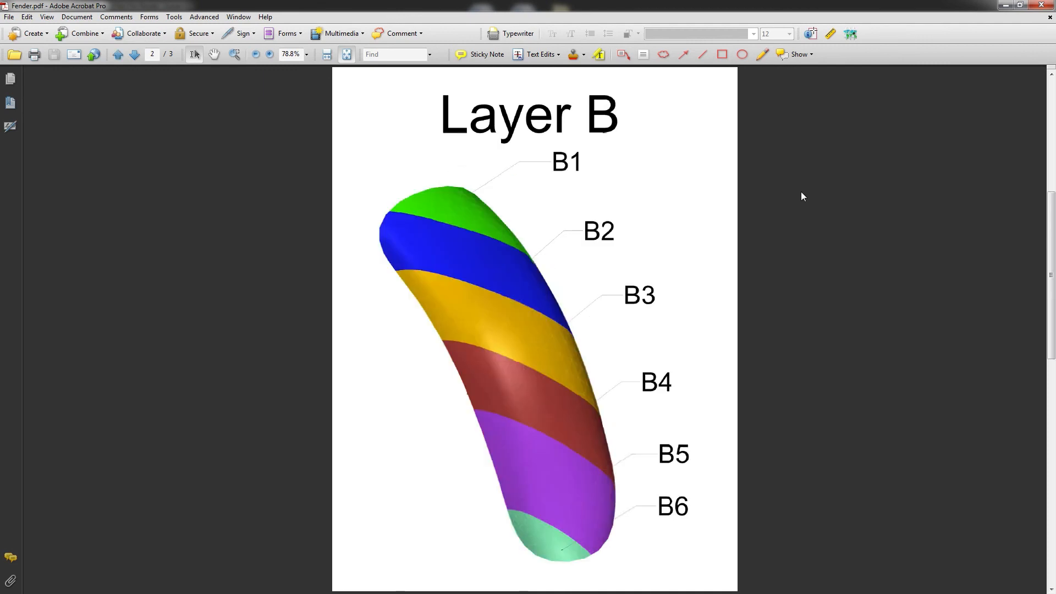
{"action": "scroll", "coordinate": [801, 196], "scroll_direction": "down", "scroll_amount": 2}
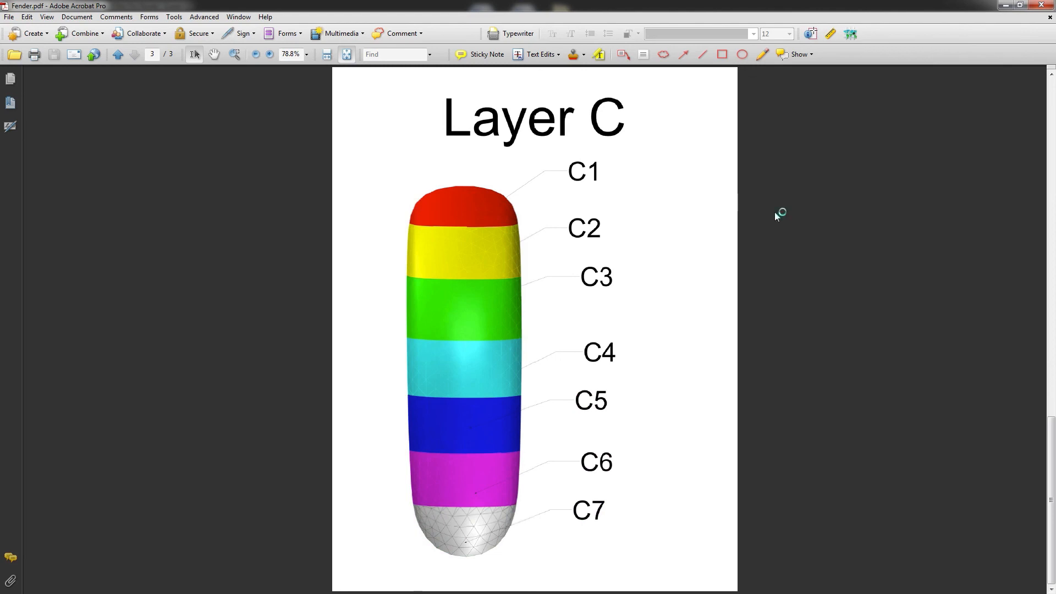
{"action": "scroll", "coordinate": [775, 213], "scroll_direction": "up", "scroll_amount": 4}
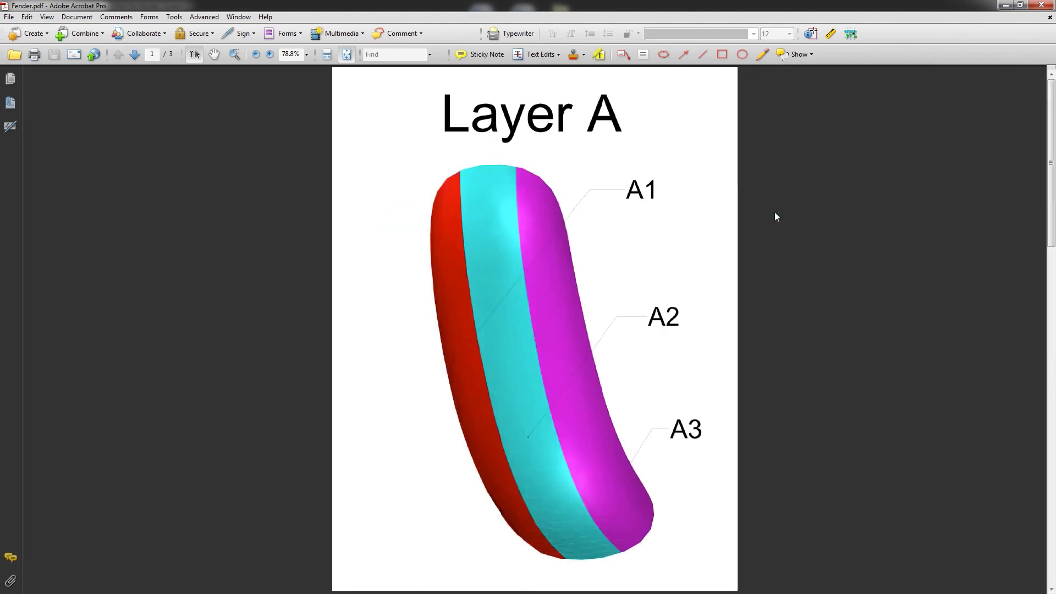
{"action": "left_click", "coordinate": [1043, 5]}
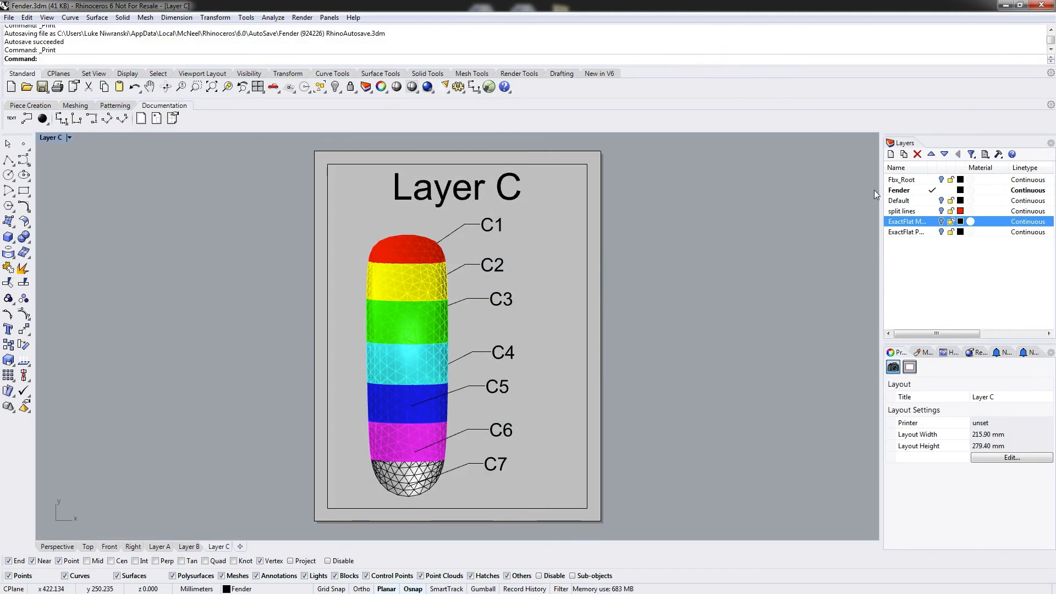
Make Fbx_Root the current layer and show the whole motorcycle in the Perspective viewport.
{"action": "left_click", "coordinate": [933, 180]}
{"action": "left_click", "coordinate": [941, 190]}
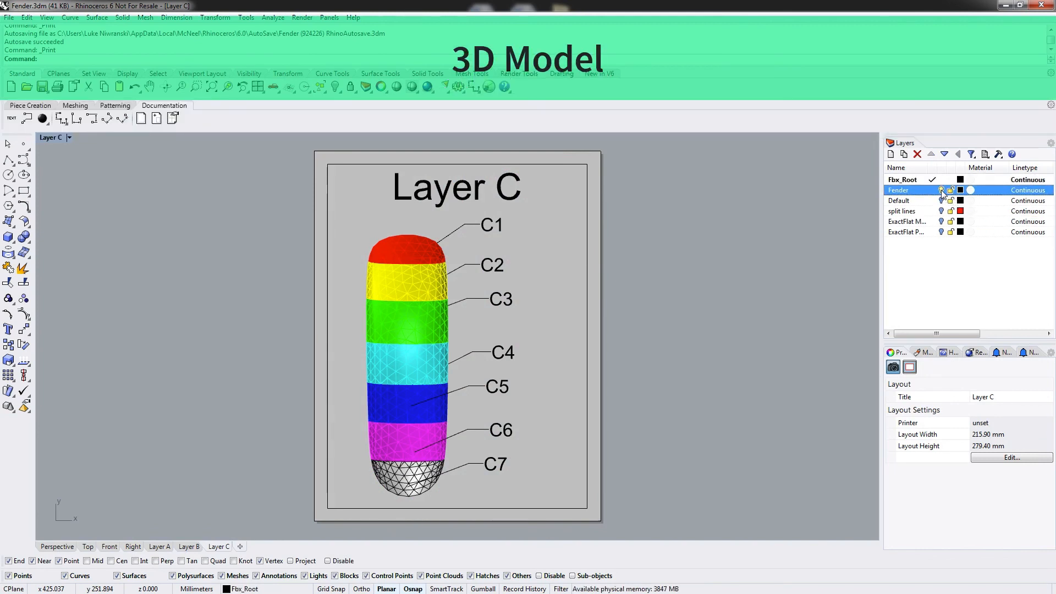
{"action": "left_click", "coordinate": [941, 191]}
{"action": "left_click", "coordinate": [58, 547]}
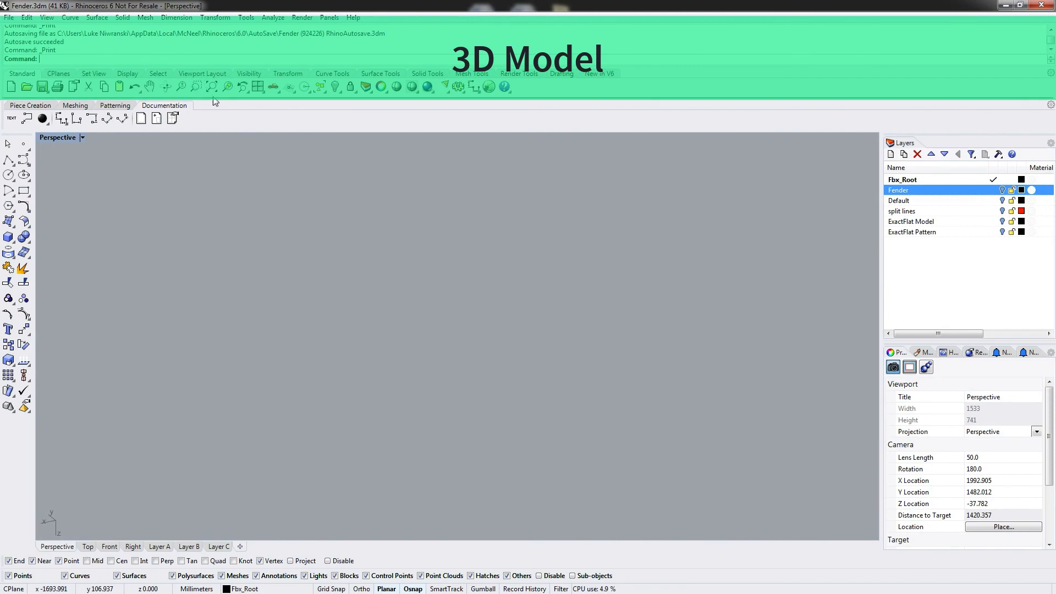
{"action": "left_click", "coordinate": [227, 87]}
{"action": "right_click_drag", "start_coordinate": [623, 474], "coordinate": [523, 510]}
{"action": "mouse_move", "coordinate": [633, 454]}
{"action": "right_mouse_down"}
{"action": "mouse_move", "coordinate": [642, 452]}
{"action": "mouse_move", "coordinate": [618, 461]}
{"action": "right_mouse_up"}
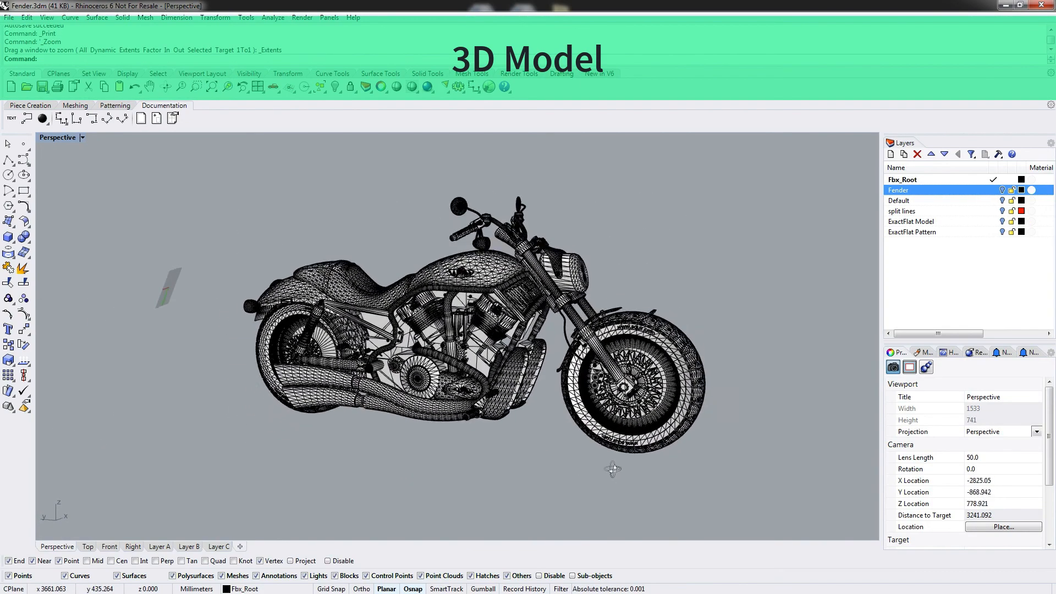
Set the Perspective viewport display mode to Rendered.
{"action": "left_click", "coordinate": [82, 137]}
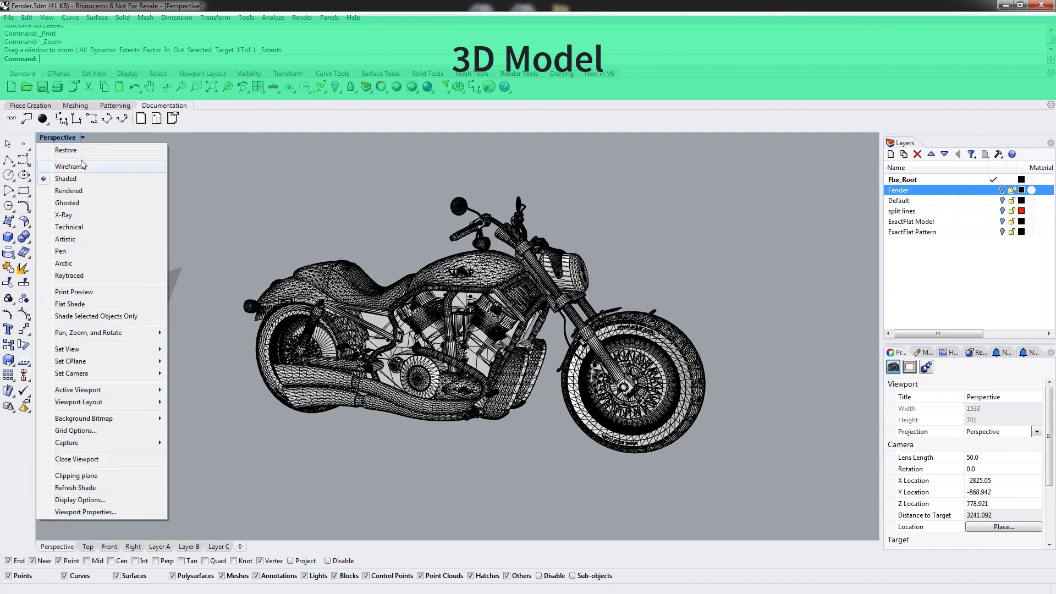
{"action": "left_click", "coordinate": [74, 191]}
{"action": "right_click_drag", "start_coordinate": [657, 261], "coordinate": [184, 366]}
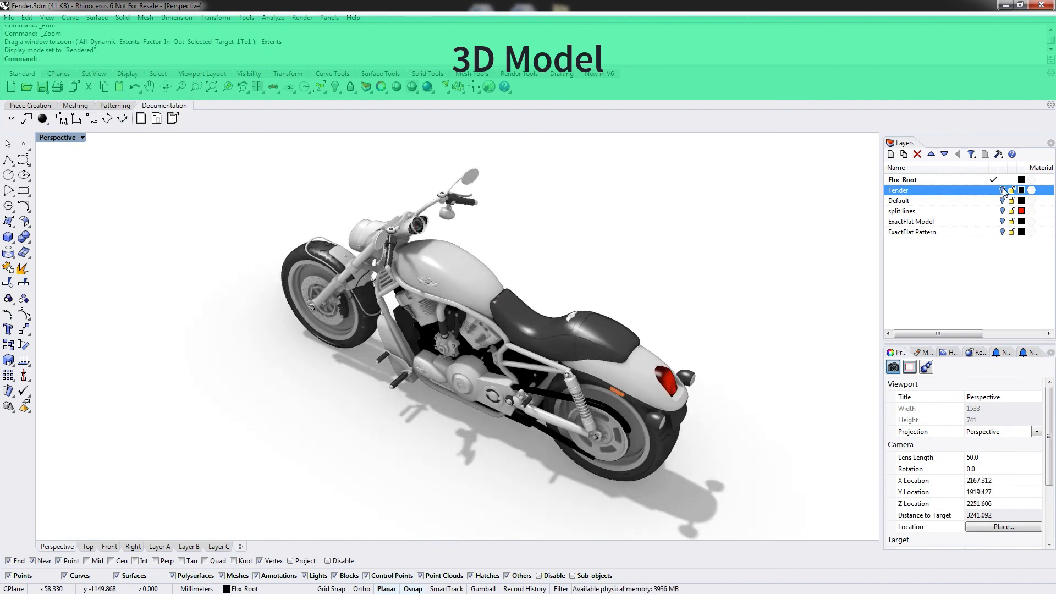
{"action": "right_click_drag", "start_coordinate": [384, 325], "coordinate": [413, 331]}
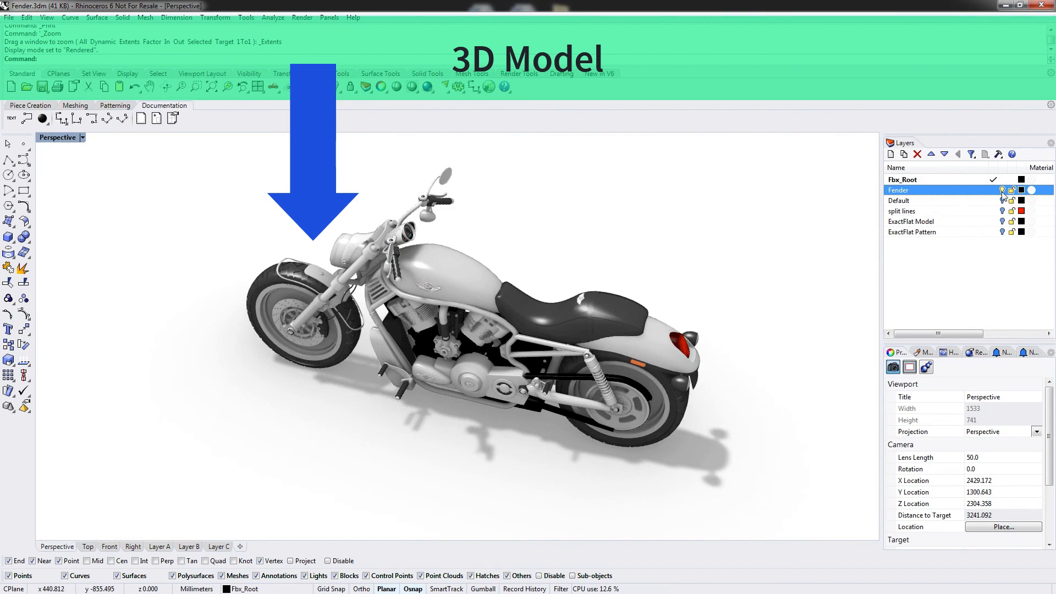
{"action": "right_click_drag", "start_coordinate": [287, 288], "coordinate": [438, 341]}
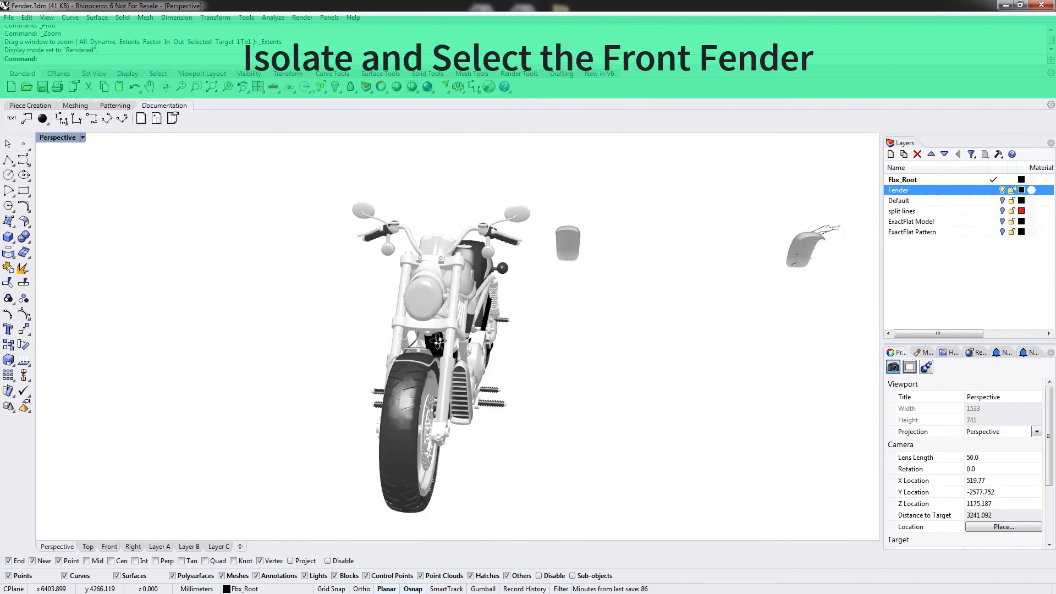
Select the front fender mesh from the selection candidates.
{"action": "left_click", "coordinate": [568, 245]}
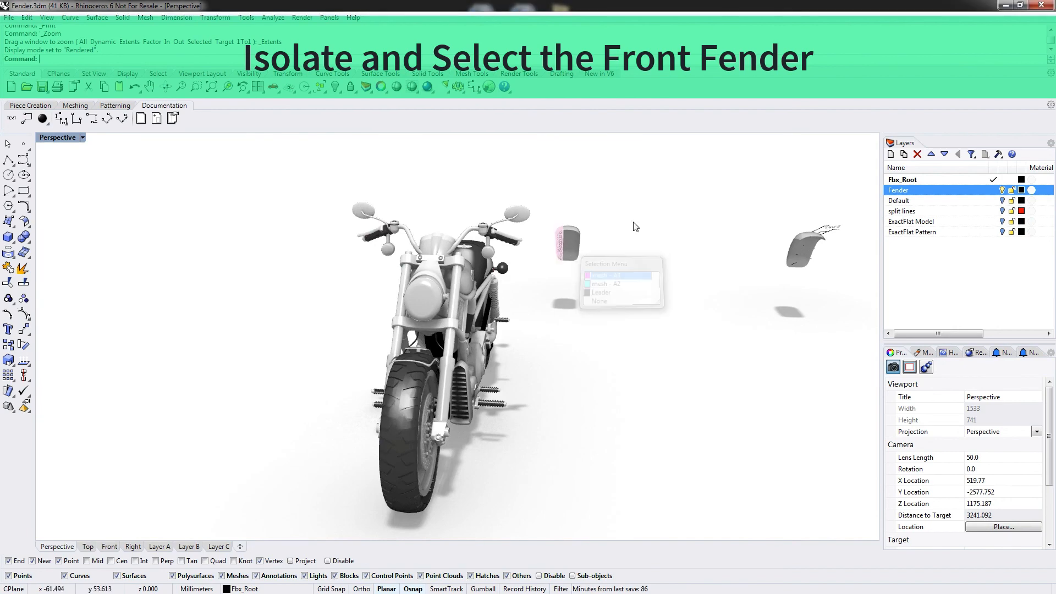
{"action": "left_click", "coordinate": [589, 363]}
{"action": "right_click_drag", "start_coordinate": [692, 301], "coordinate": [785, 278]}
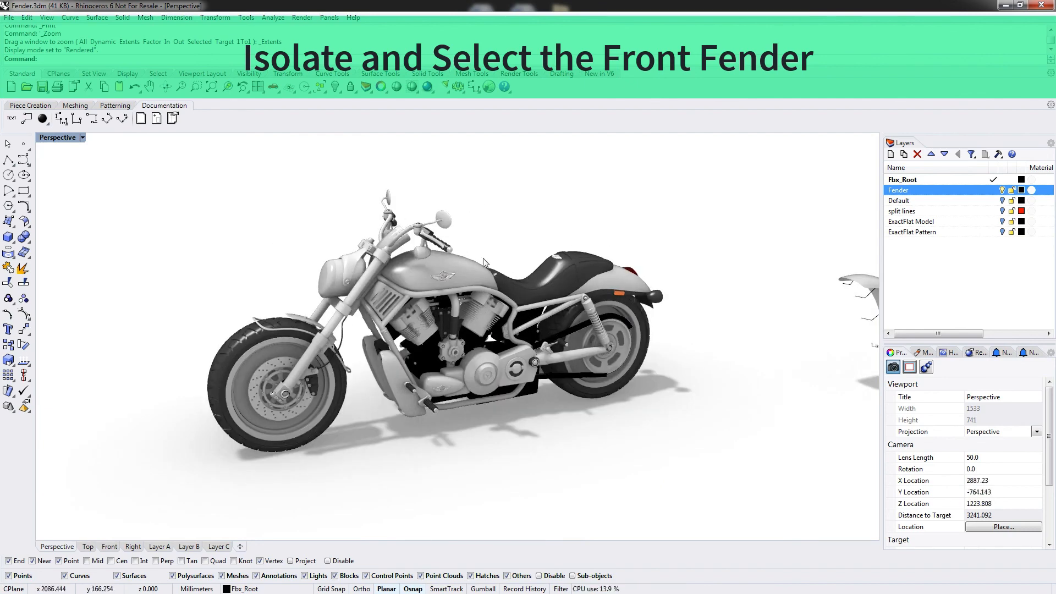
Hide the Fbx_Root layer so only the fender pieces remain.
{"action": "left_click", "coordinate": [1004, 180]}
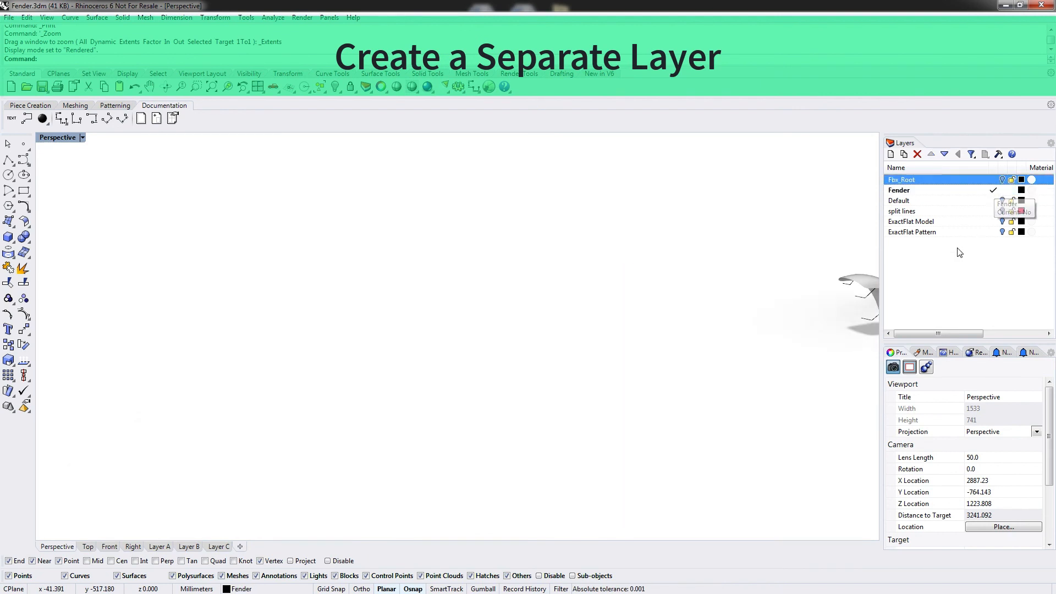
{"action": "right_click_drag", "start_coordinate": [764, 308], "coordinate": [470, 400]}
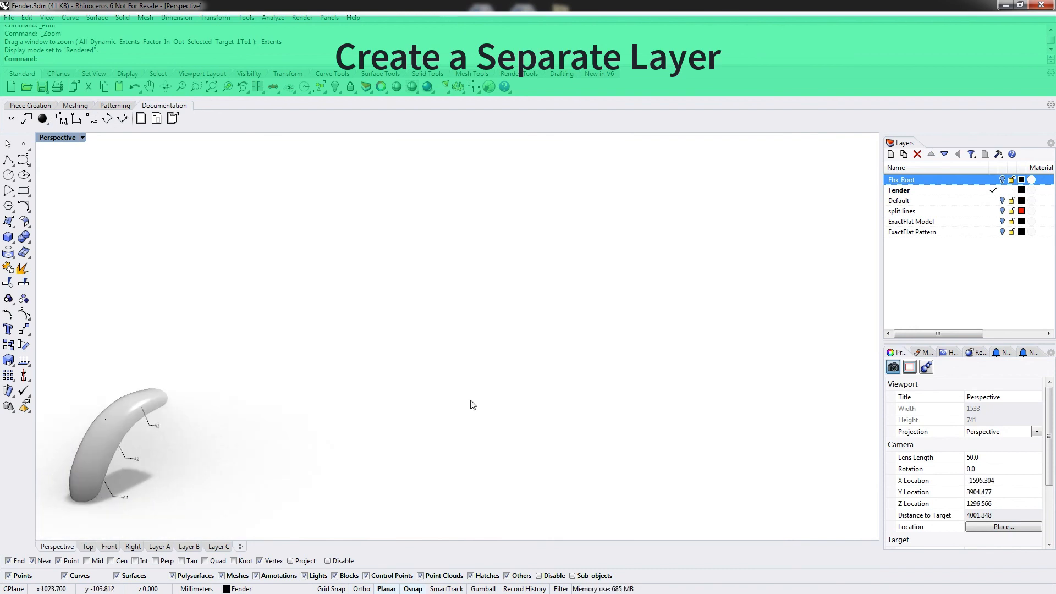
{"action": "right_click_drag", "start_coordinate": [311, 417], "coordinate": [569, 292], "text": "shift"}
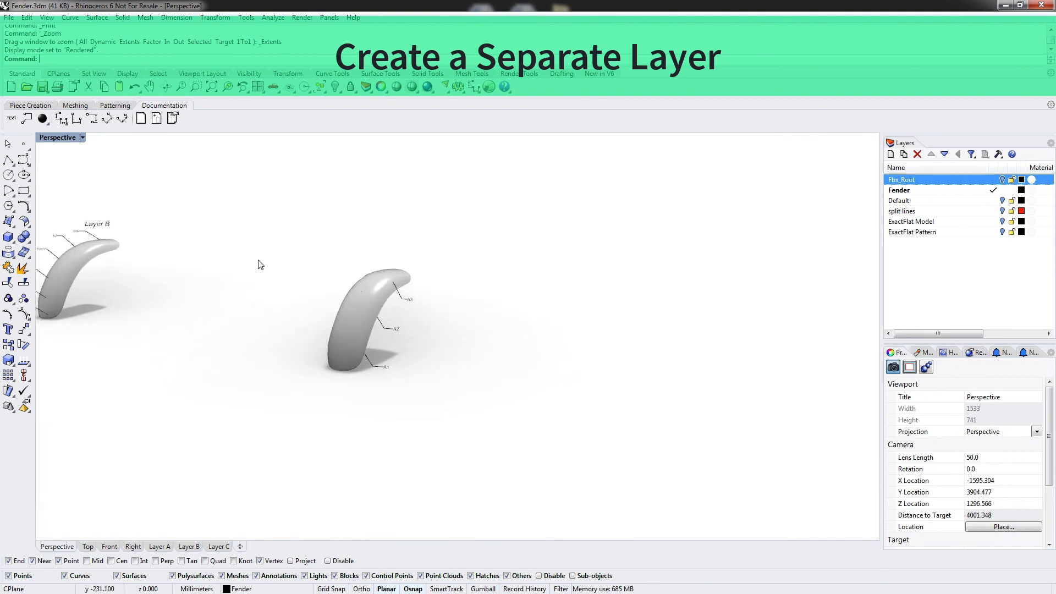
Set the Perspective viewport display mode to Shaded.
{"action": "left_click", "coordinate": [82, 138]}
{"action": "left_click", "coordinate": [73, 179]}
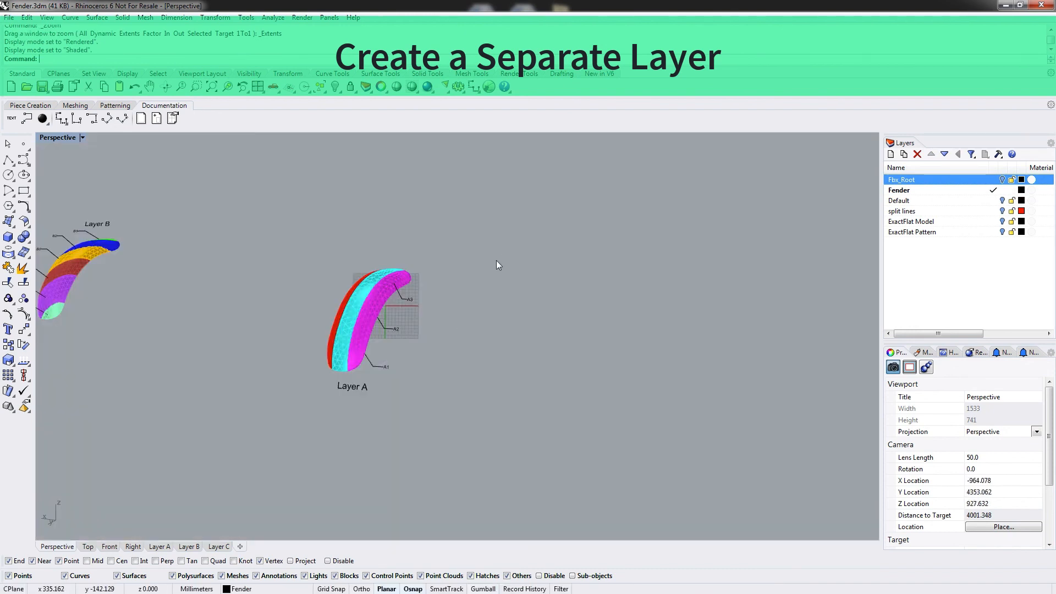
{"action": "right_click_drag", "start_coordinate": [496, 265], "coordinate": [535, 292]}
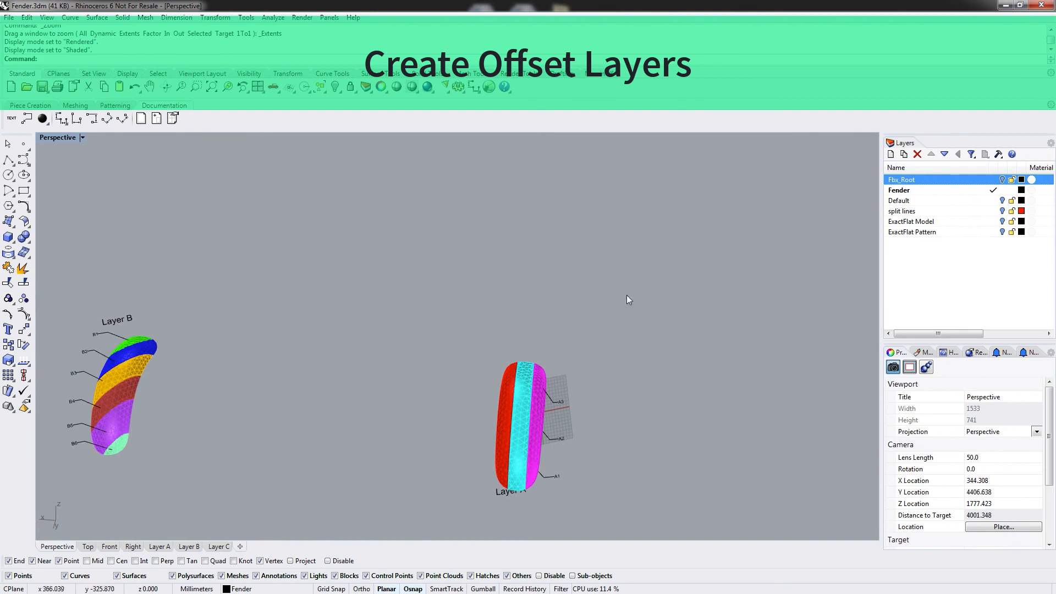
Make ExactFlat Pattern the current layer and hide the ExactFlat Model and Fender layers.
{"action": "left_click", "coordinate": [992, 232]}
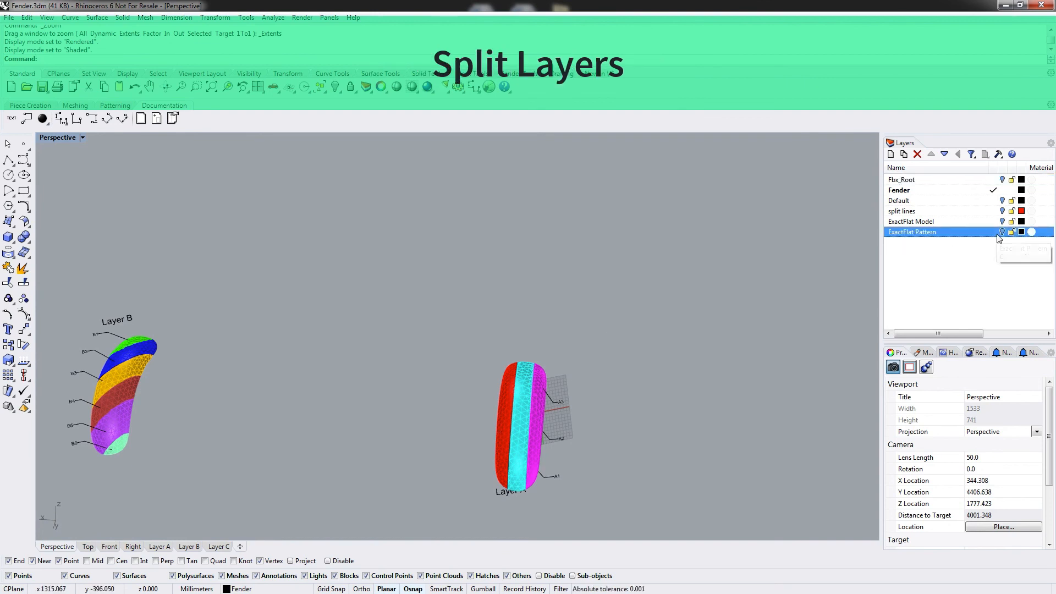
{"action": "left_click", "coordinate": [1002, 221]}
{"action": "left_click", "coordinate": [1002, 190]}
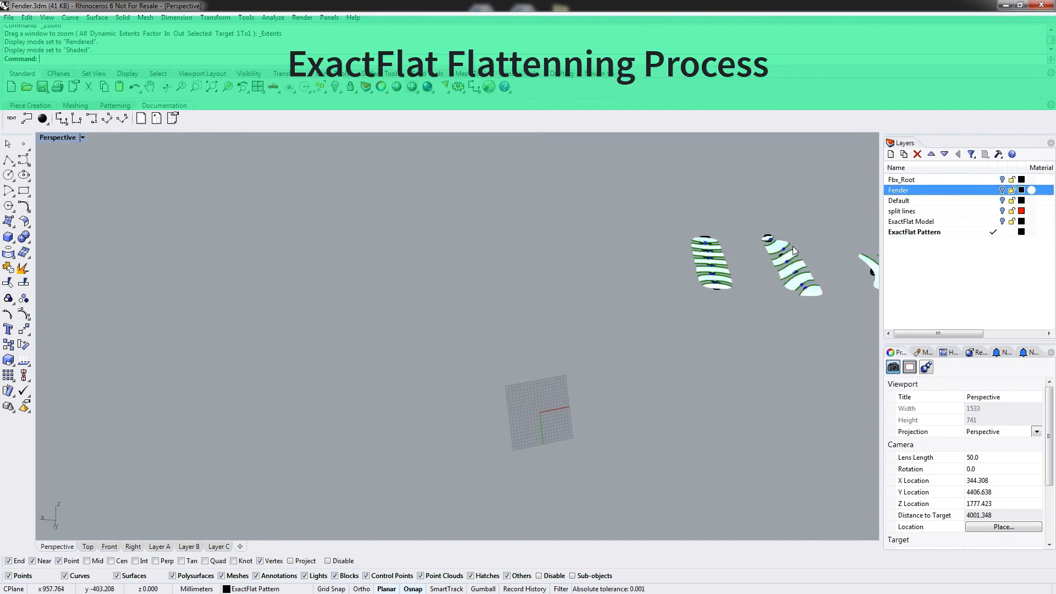
{"action": "right_click_drag", "start_coordinate": [822, 207], "coordinate": [138, 351]}
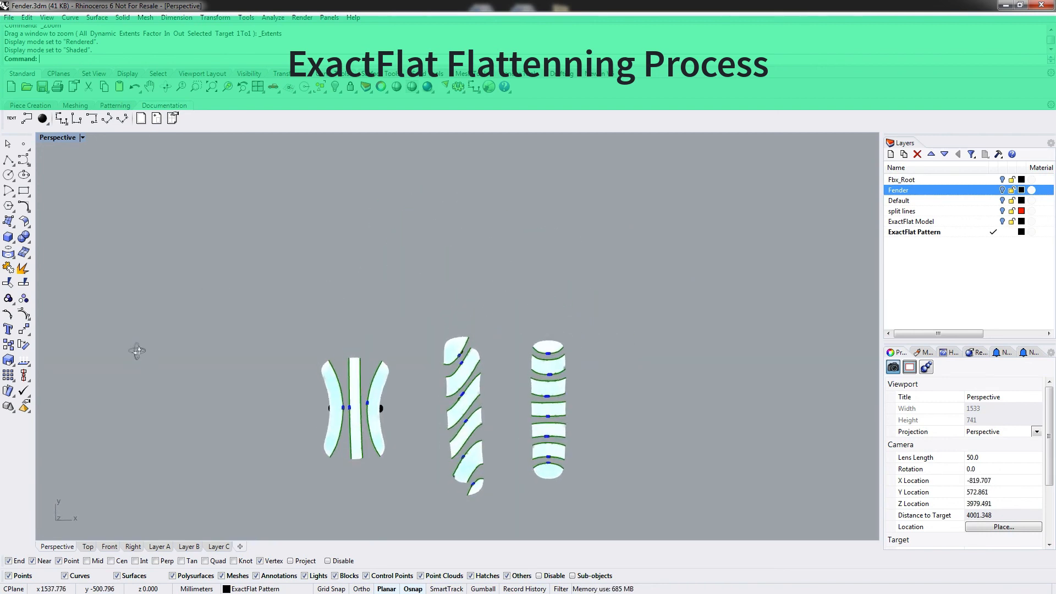